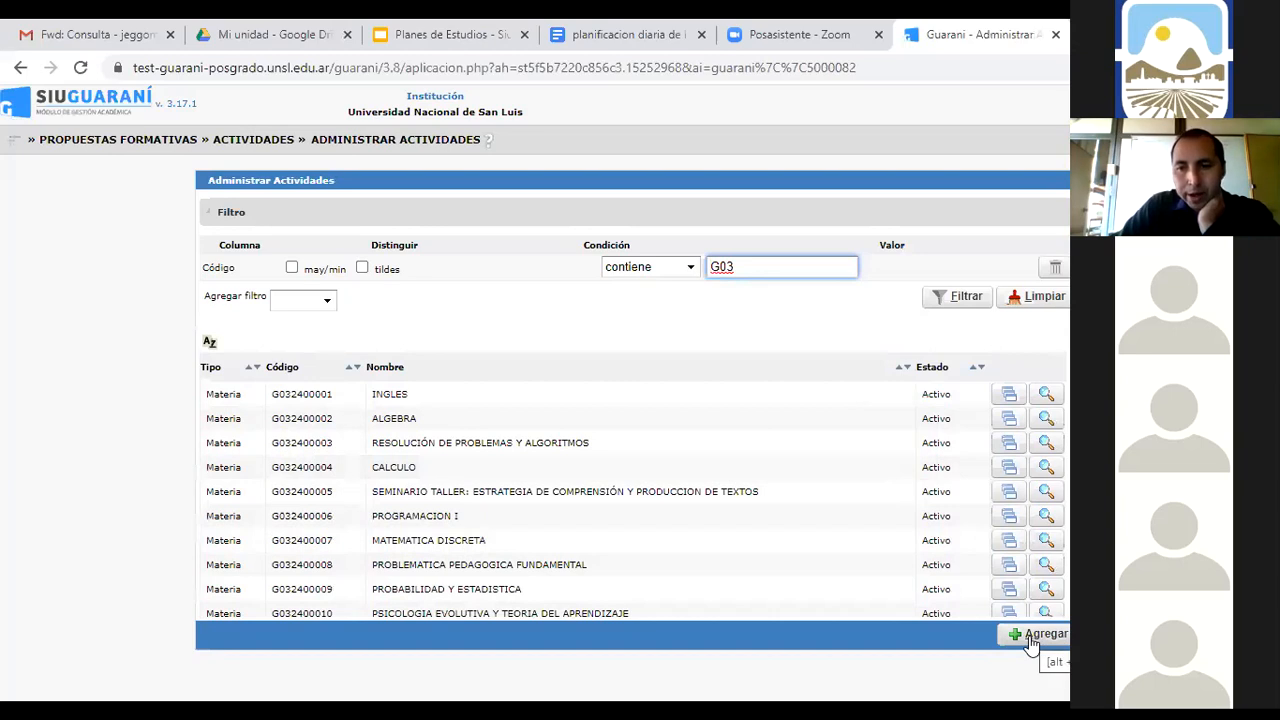
Add a new record in Administrar Actividades with activity type Materia
click(1031, 637)
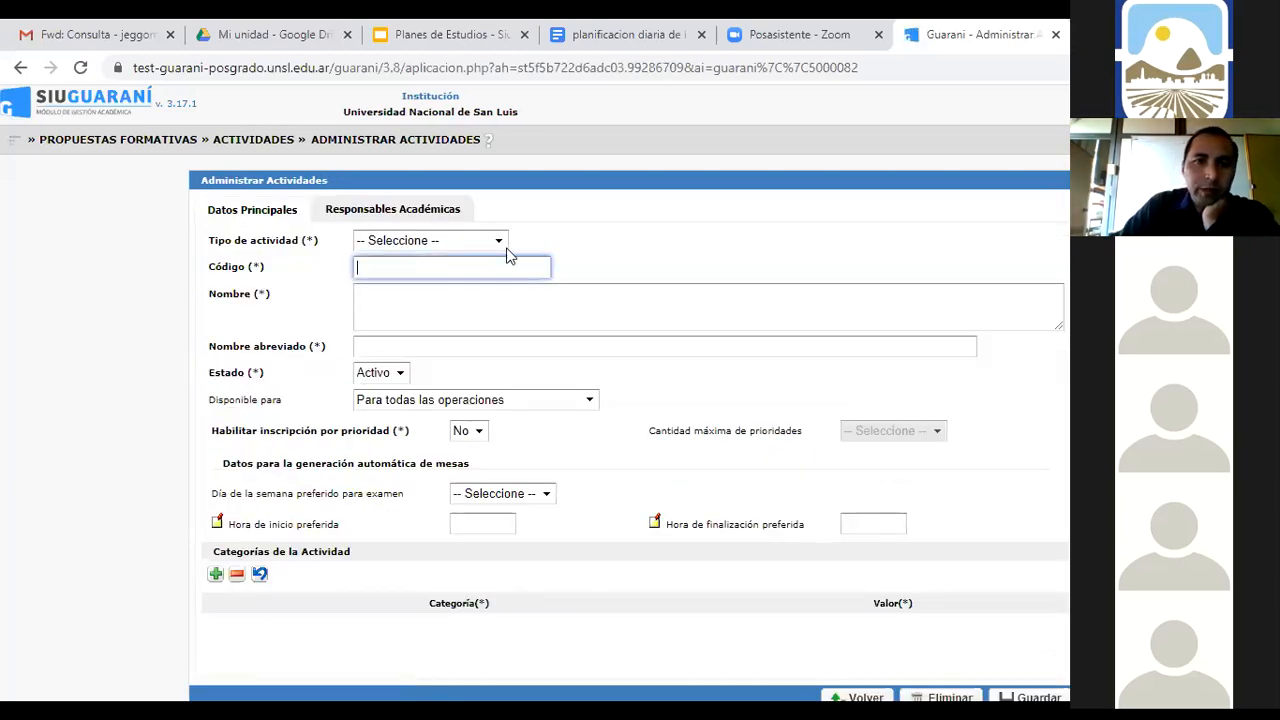
click(500, 242)
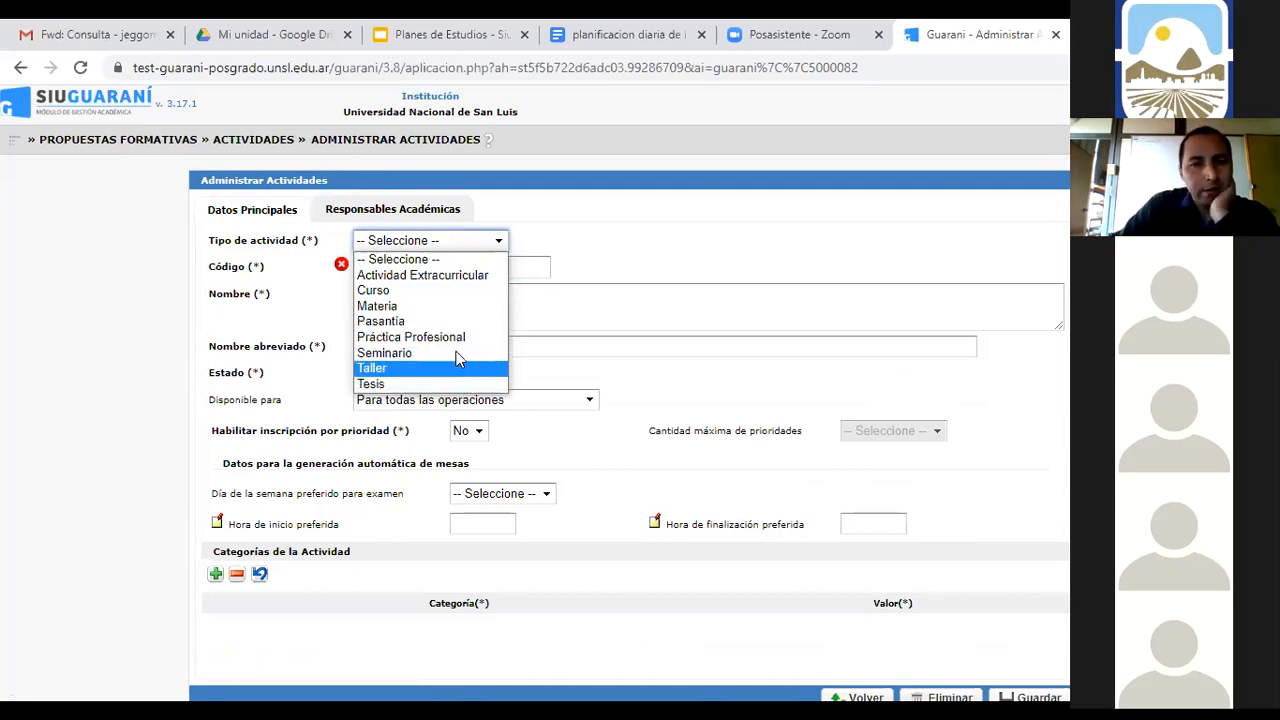
click(445, 308)
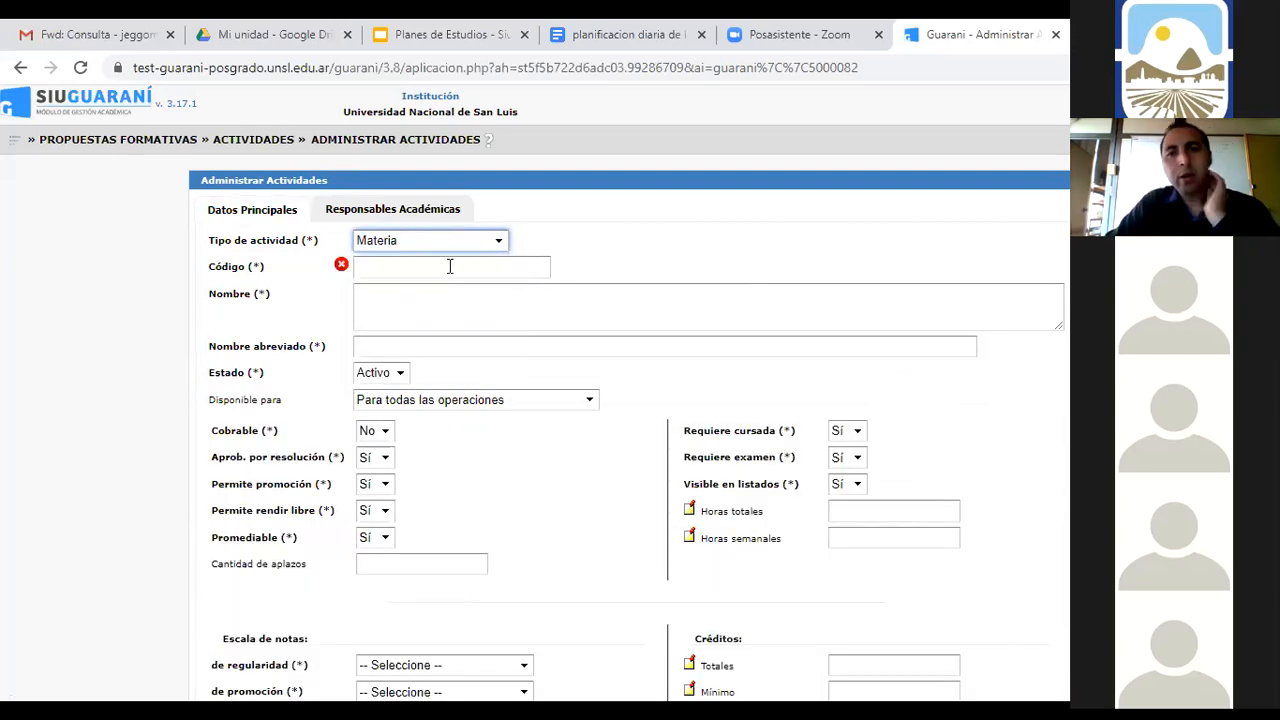
Enter G032400031 as the new Materia's Código
click(455, 263)
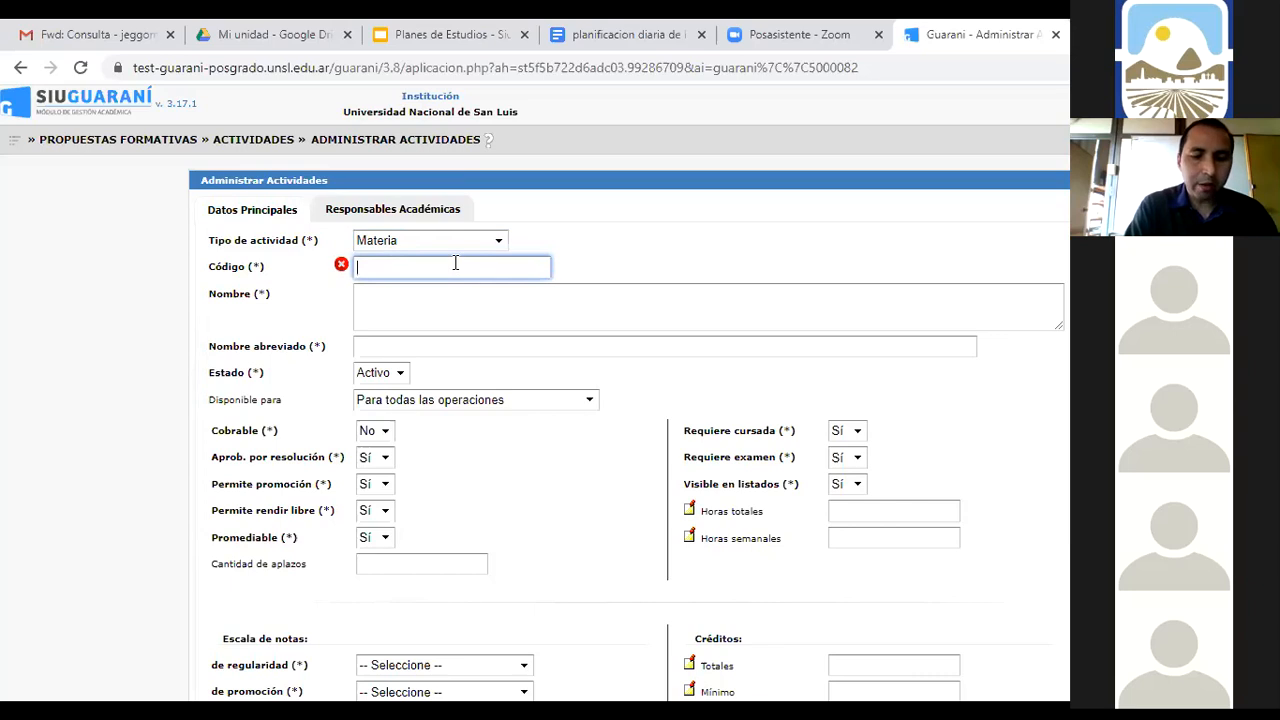
text(G)
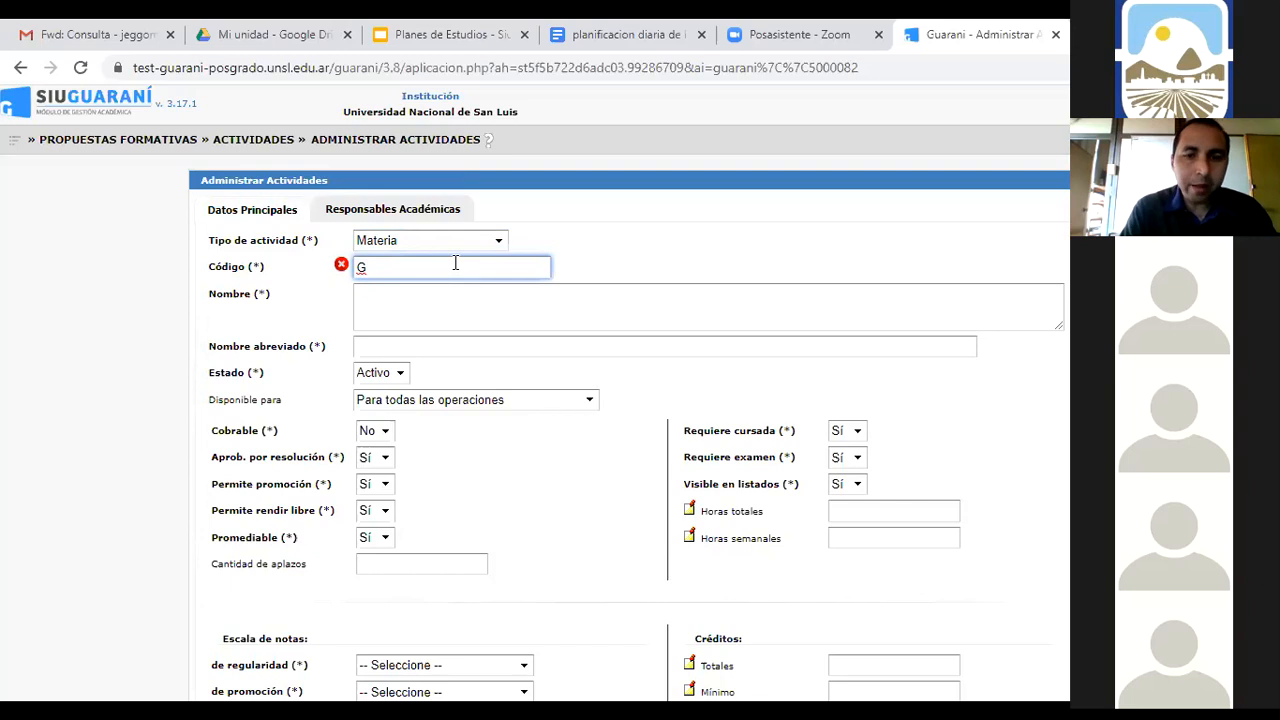
text(03)
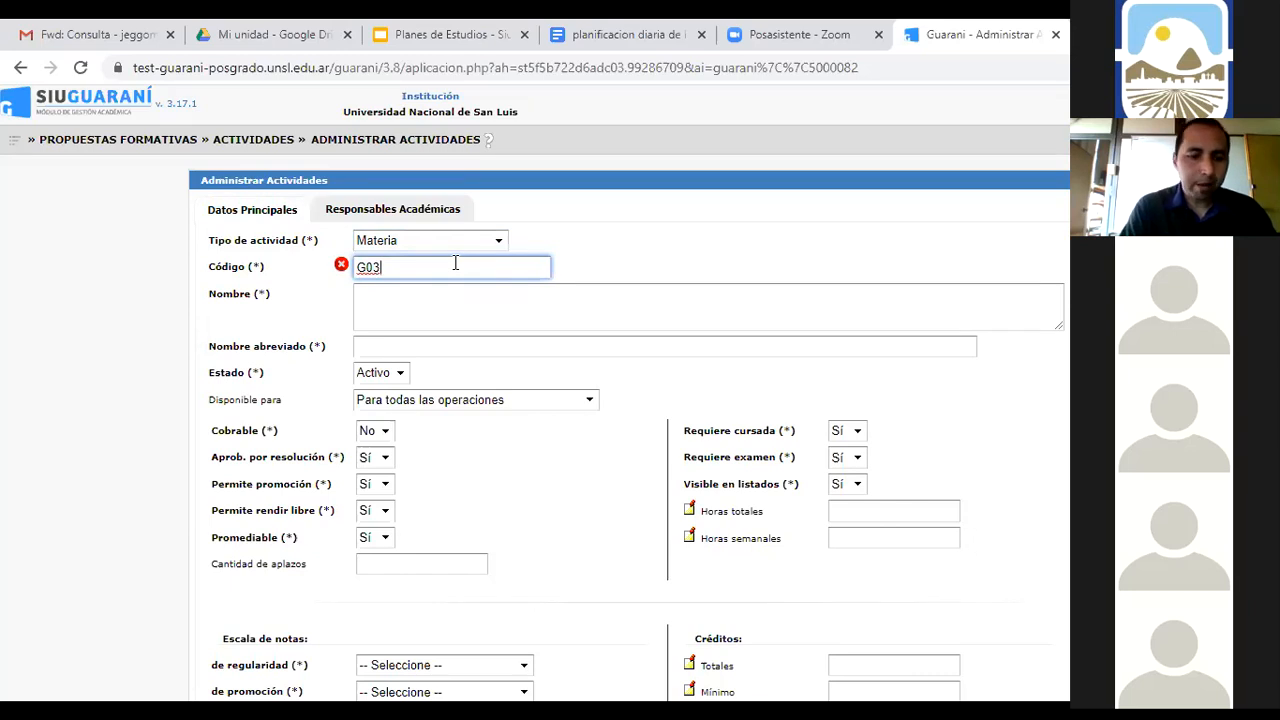
text(24)
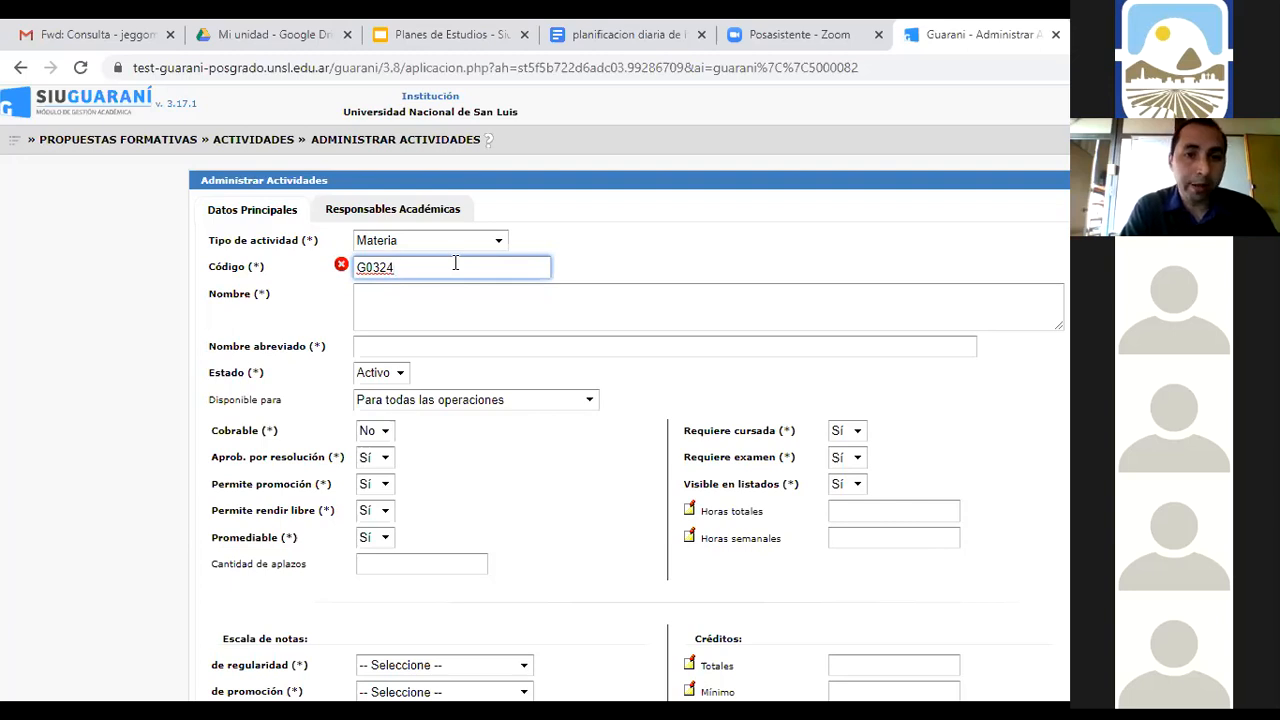
text(000)
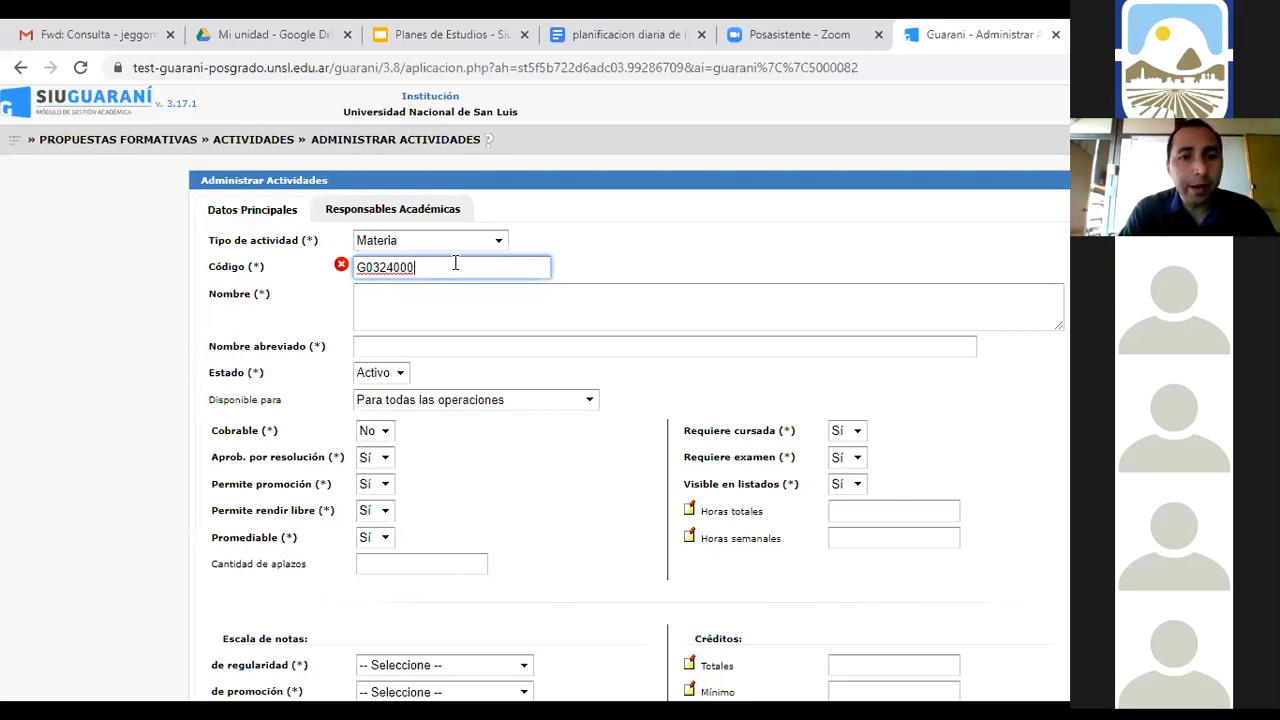
text(31)
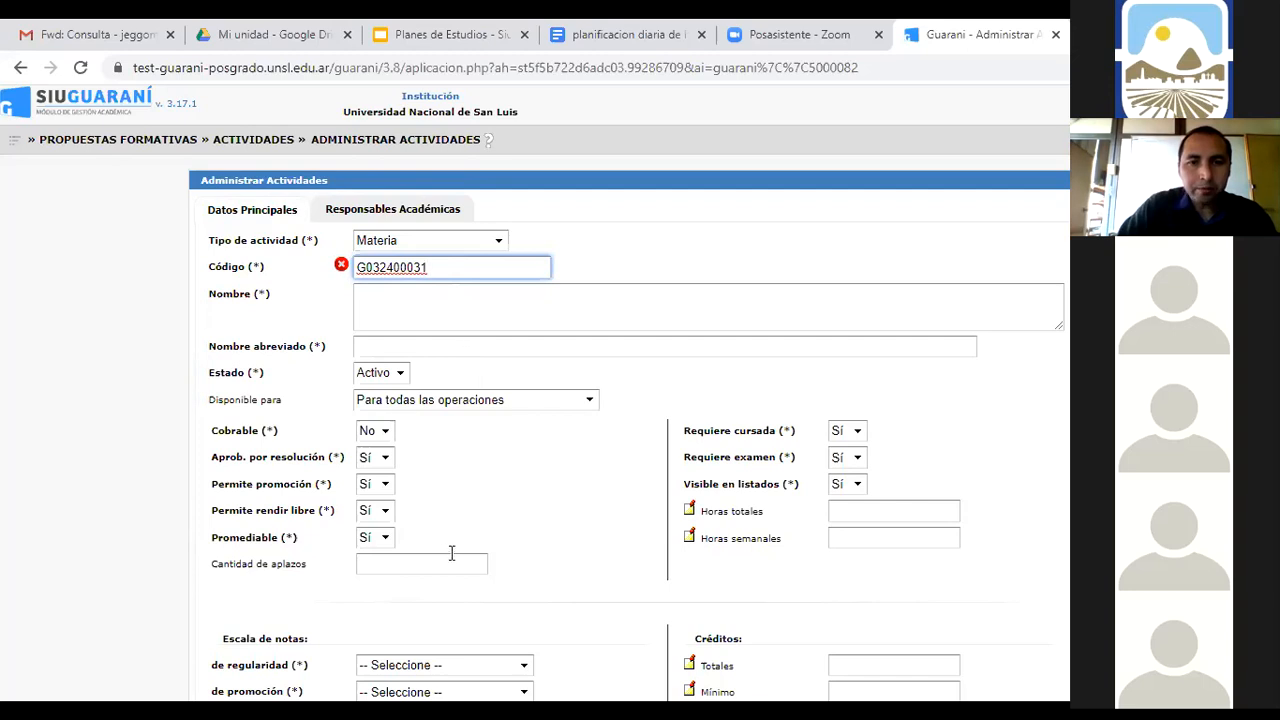
Review the remaining Materia fields, then ask to leave the form without saving
scroll(440, 520, down, 1)
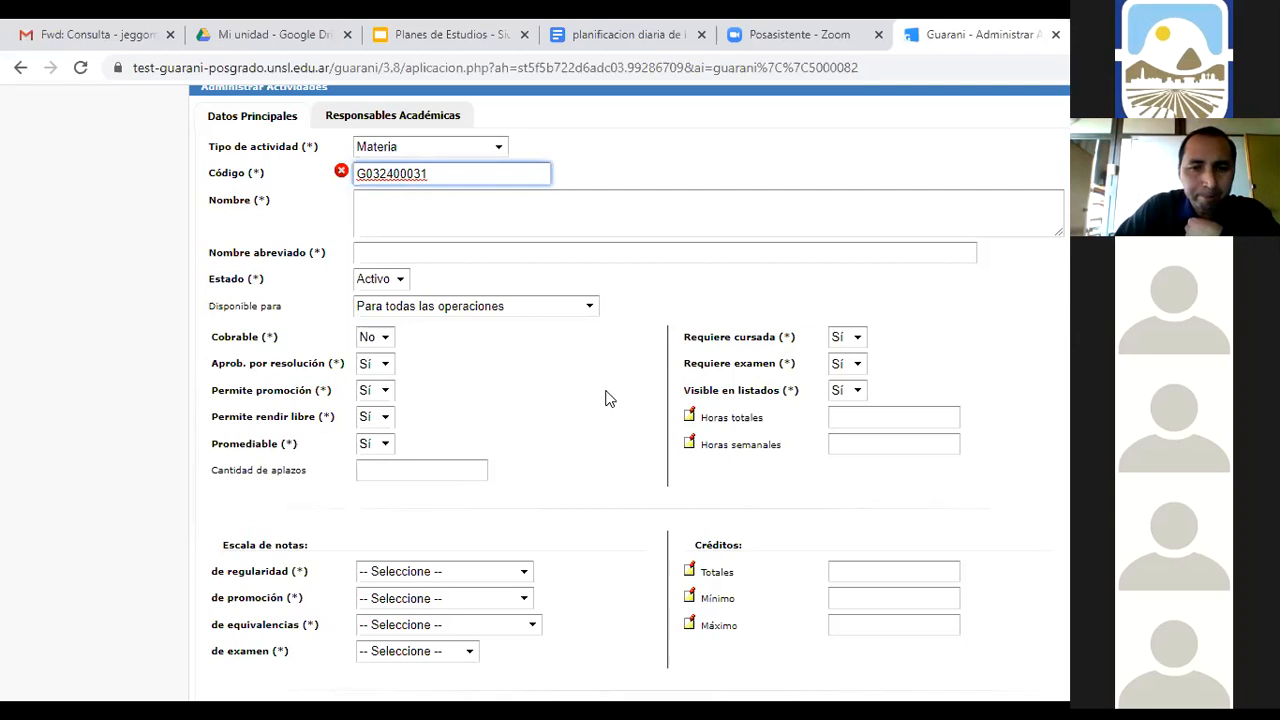
scroll(607, 397, down, 2)
scroll(609, 398, down, 1)
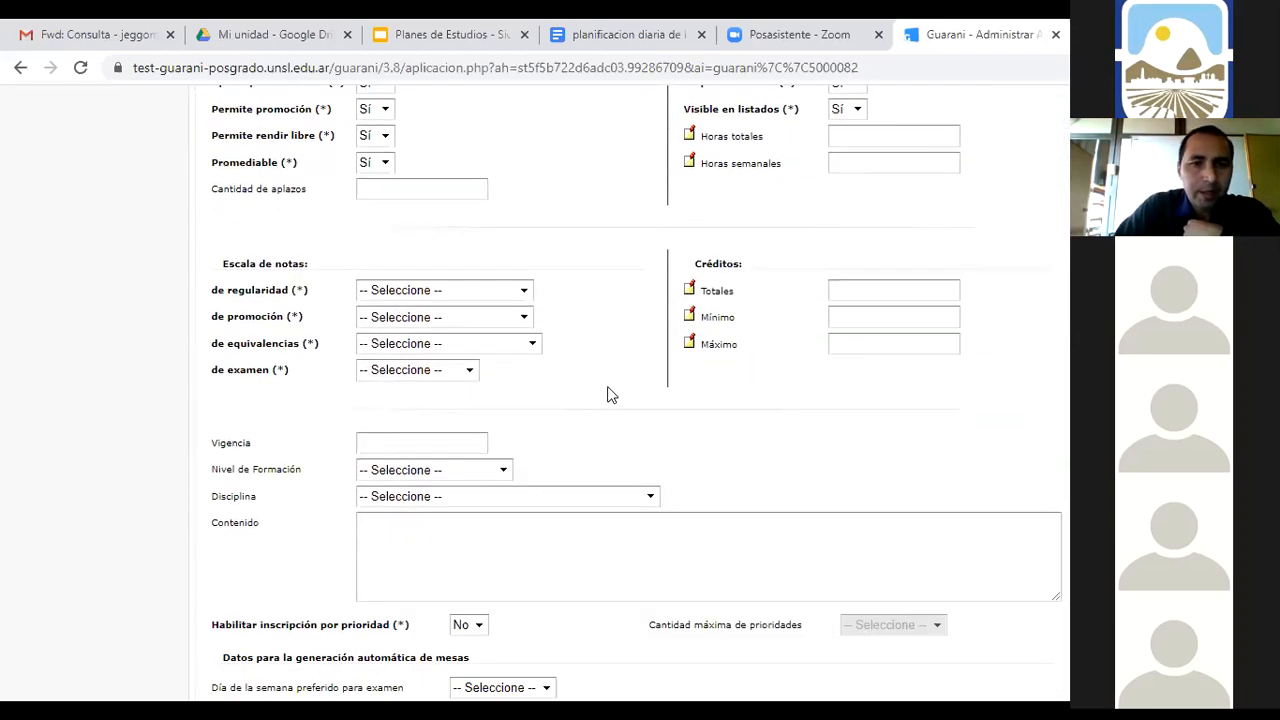
scroll(609, 346, up, 2)
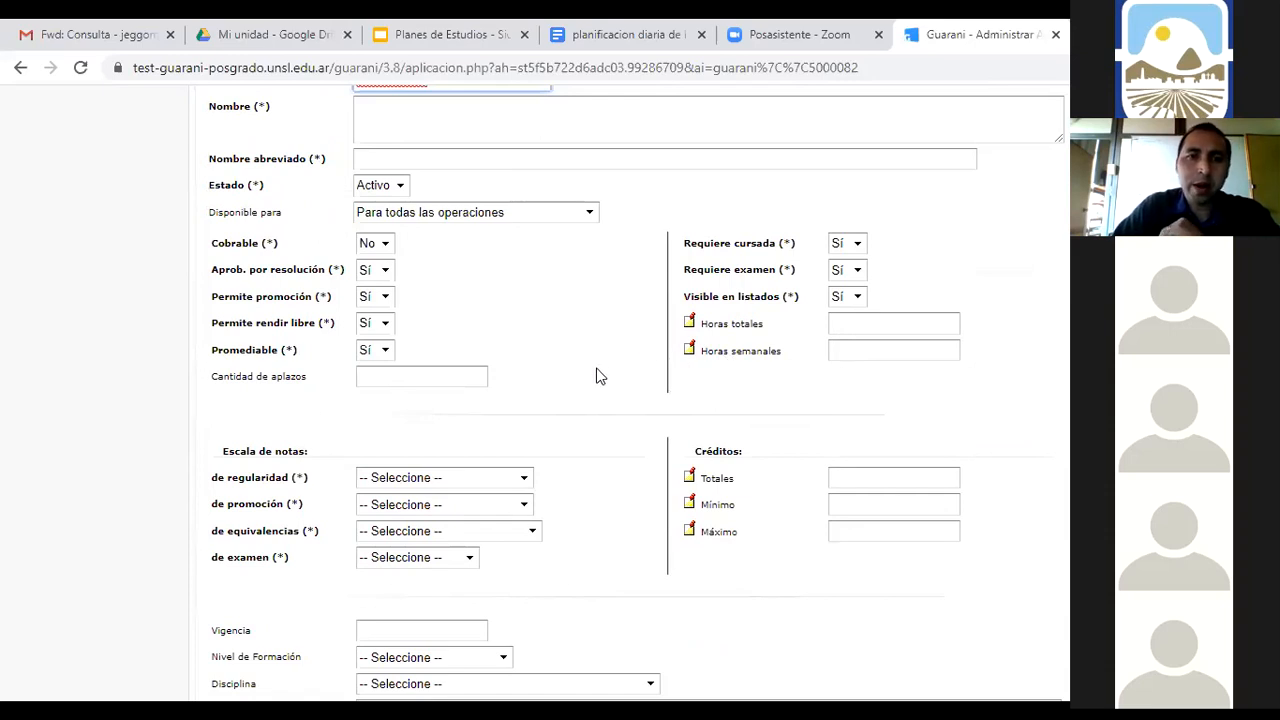
scroll(598, 376, down, 1)
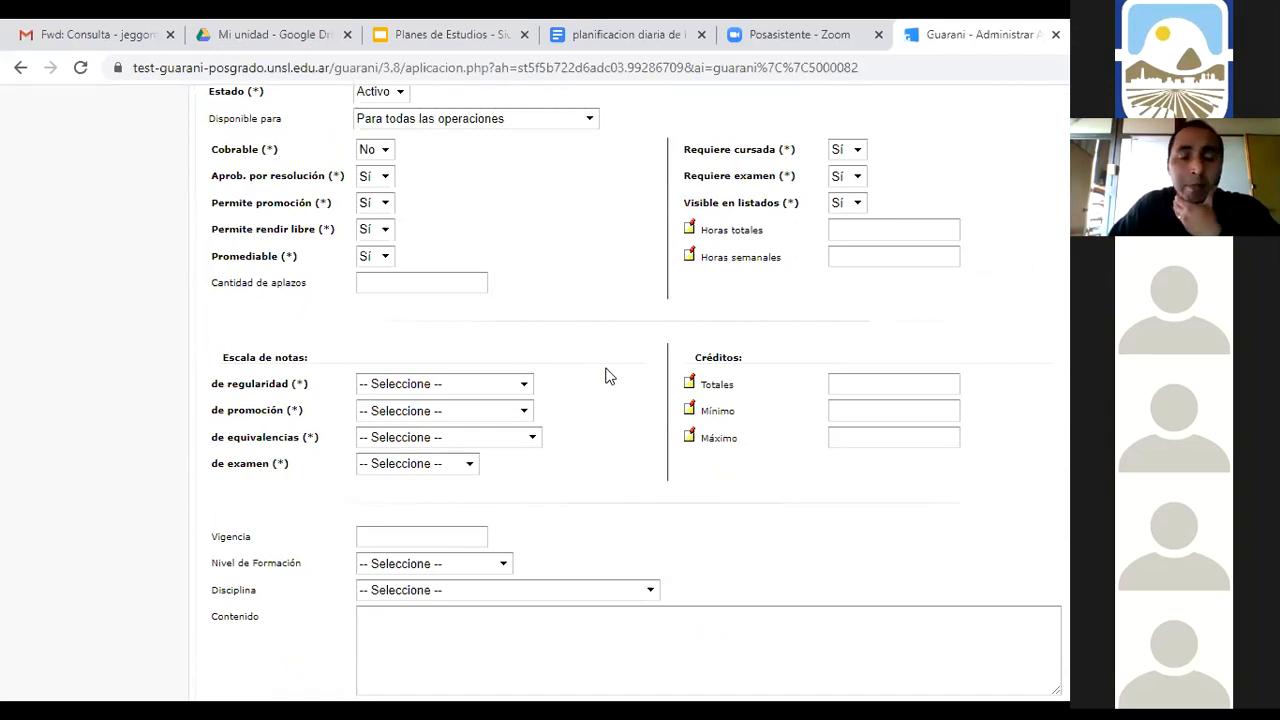
scroll(630, 362, down, 3)
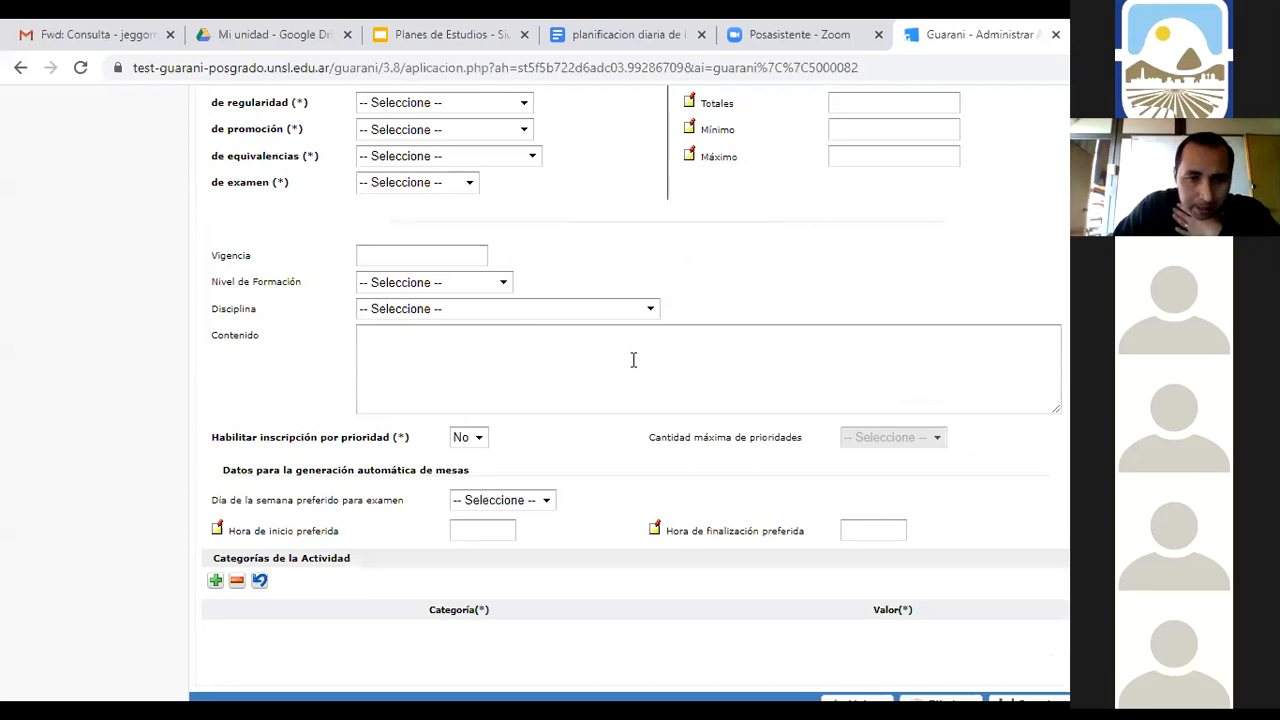
scroll(634, 394, up, 4)
scroll(635, 397, down, 4)
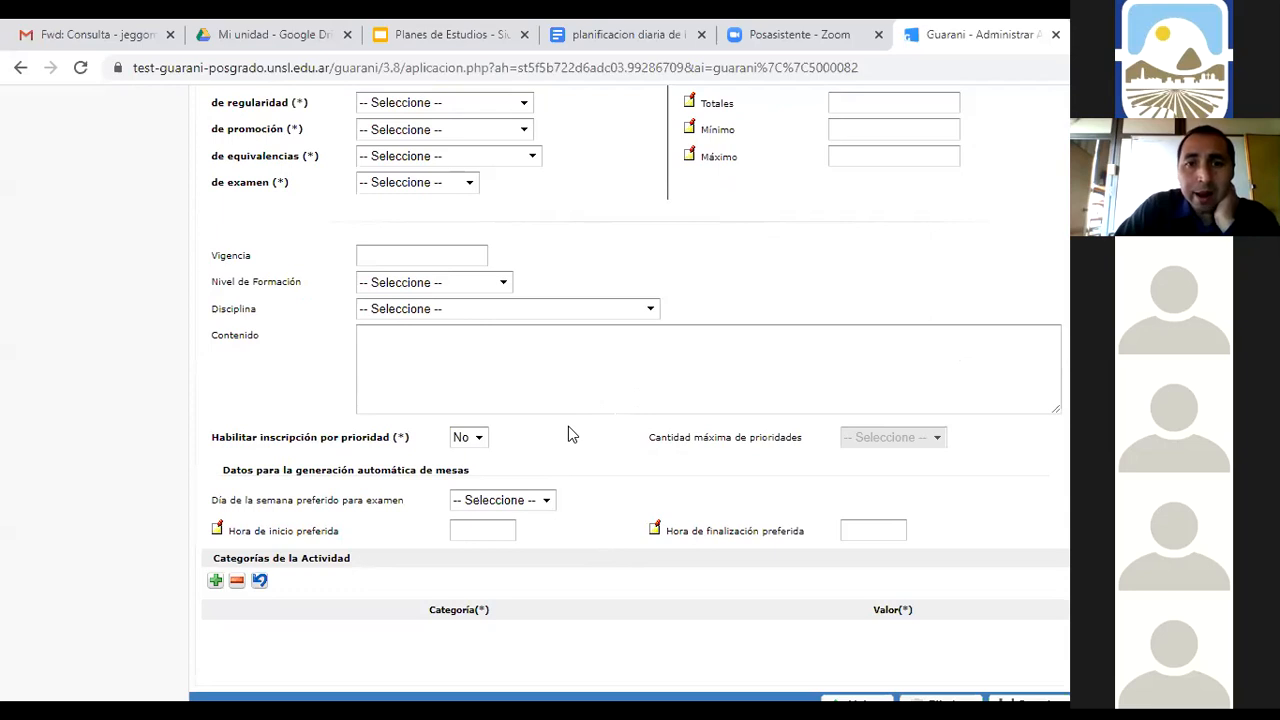
scroll(568, 426, up, 4)
scroll(488, 275, up, 2)
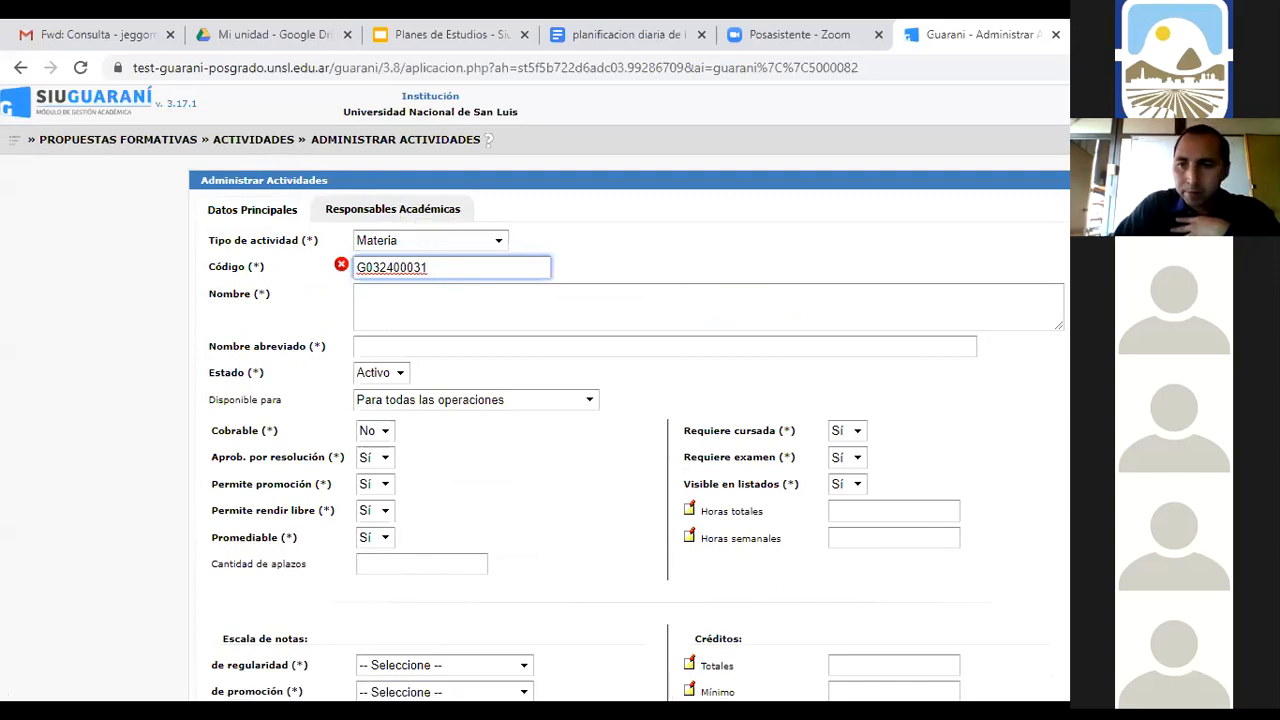
scroll(967, 287, down, 6)
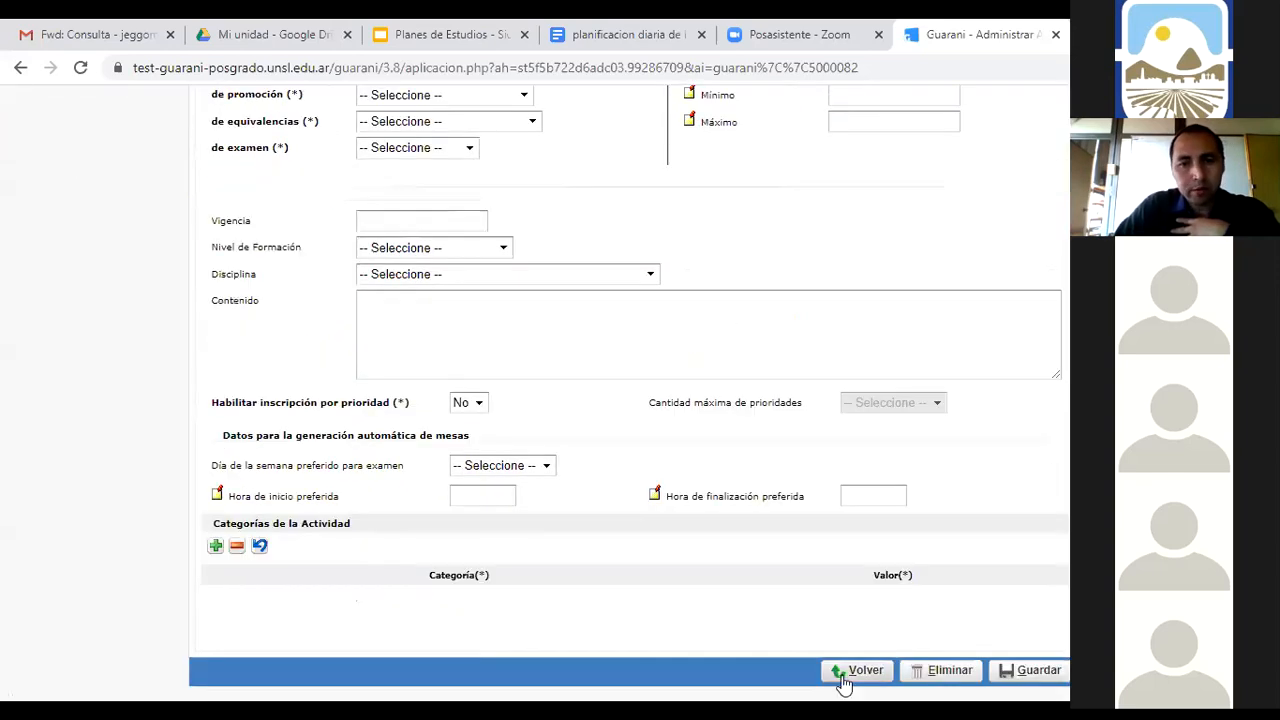
click(853, 677)
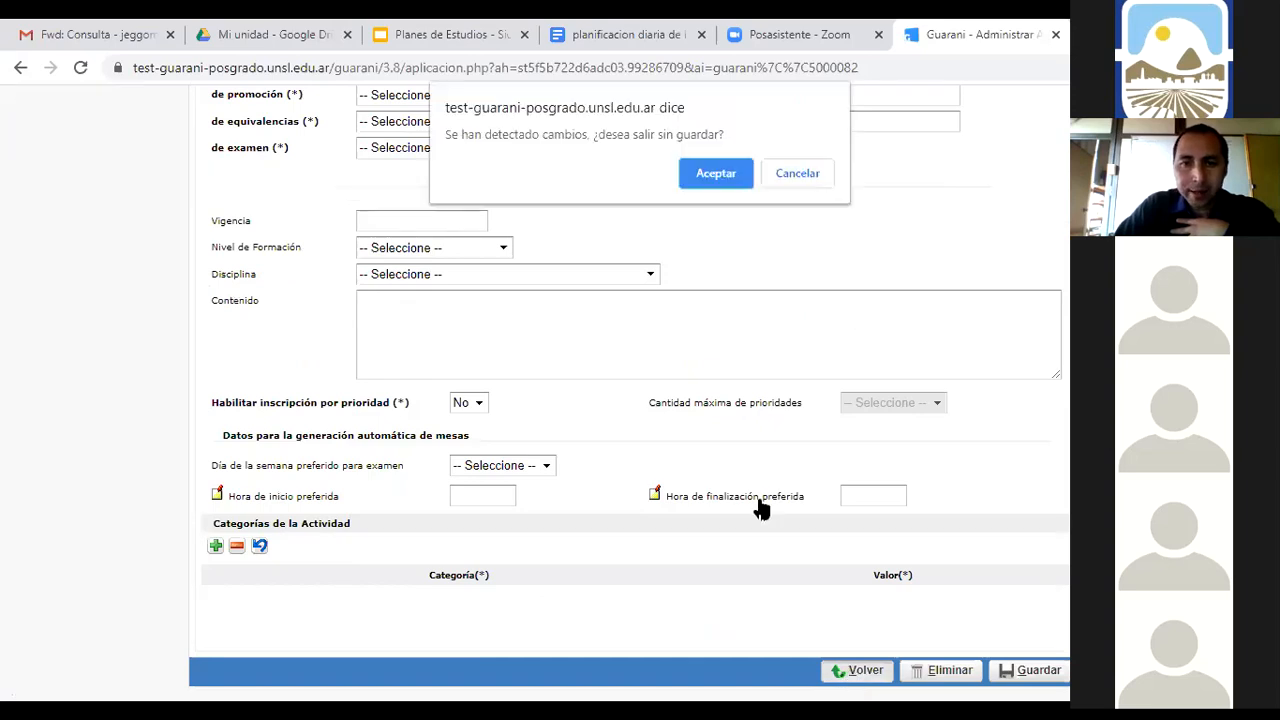
Discard the unsaved Materia and open the INGLES subject's details
click(708, 173)
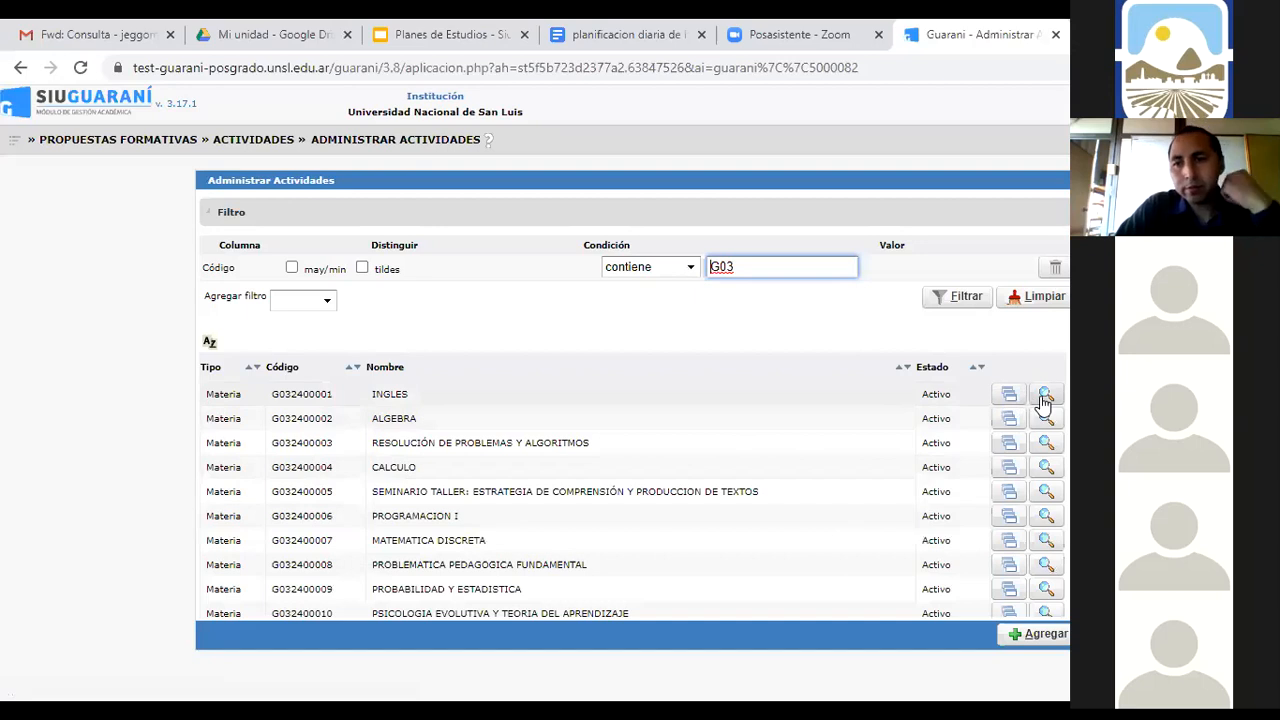
click(1046, 395)
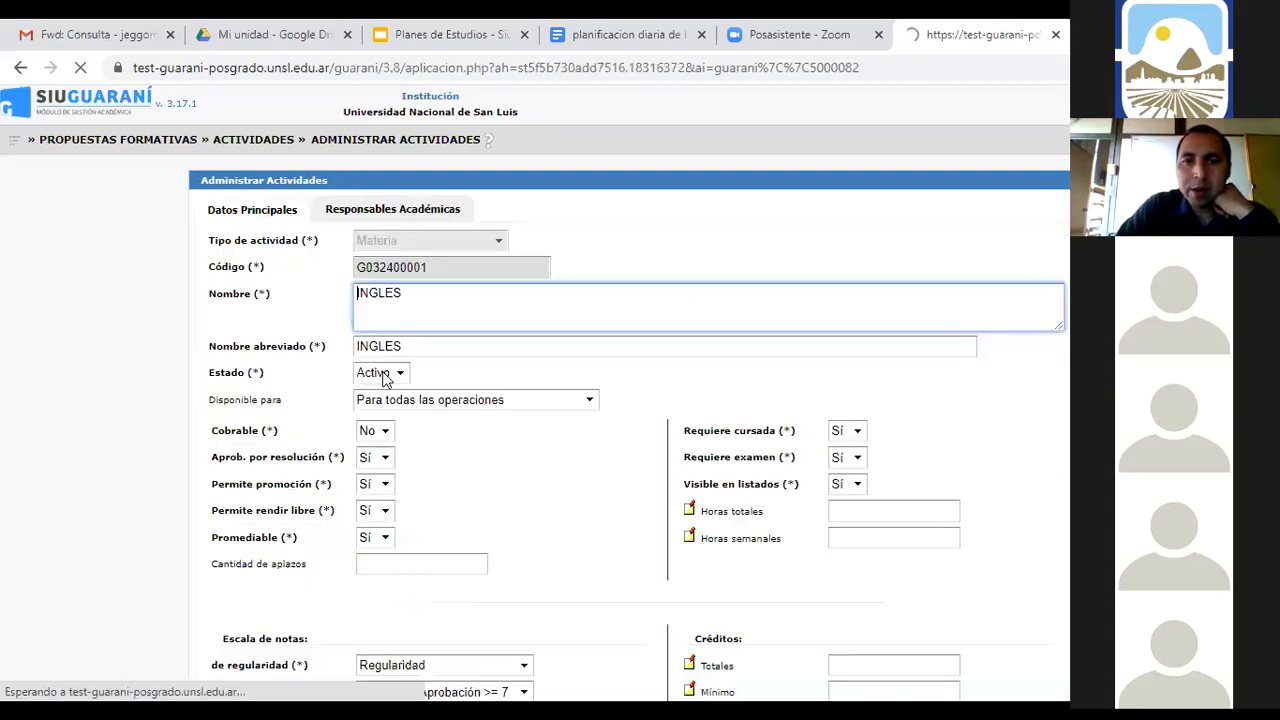
scroll(474, 345, down, 1)
scroll(476, 345, down, 6)
scroll(436, 283, up, 3)
scroll(436, 283, up, 3)
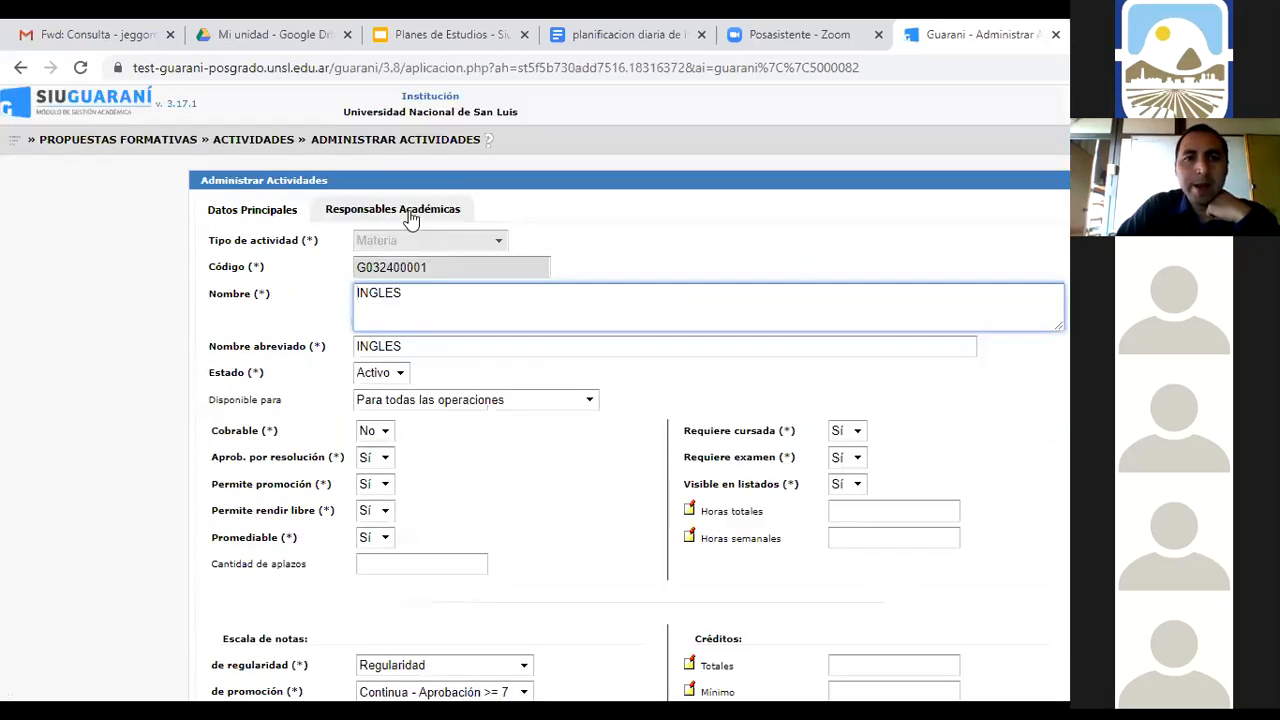
Check INGLES's responsible faculties and main data, then return to the G03 list
click(408, 214)
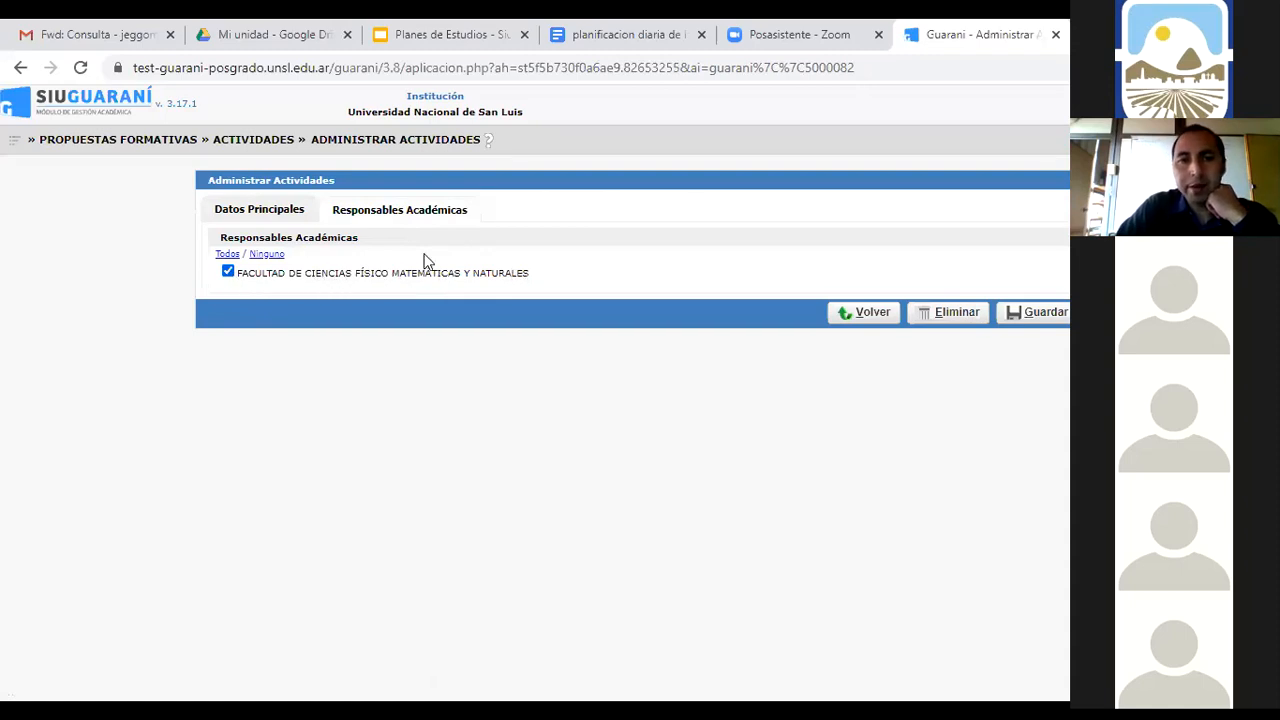
click(228, 212)
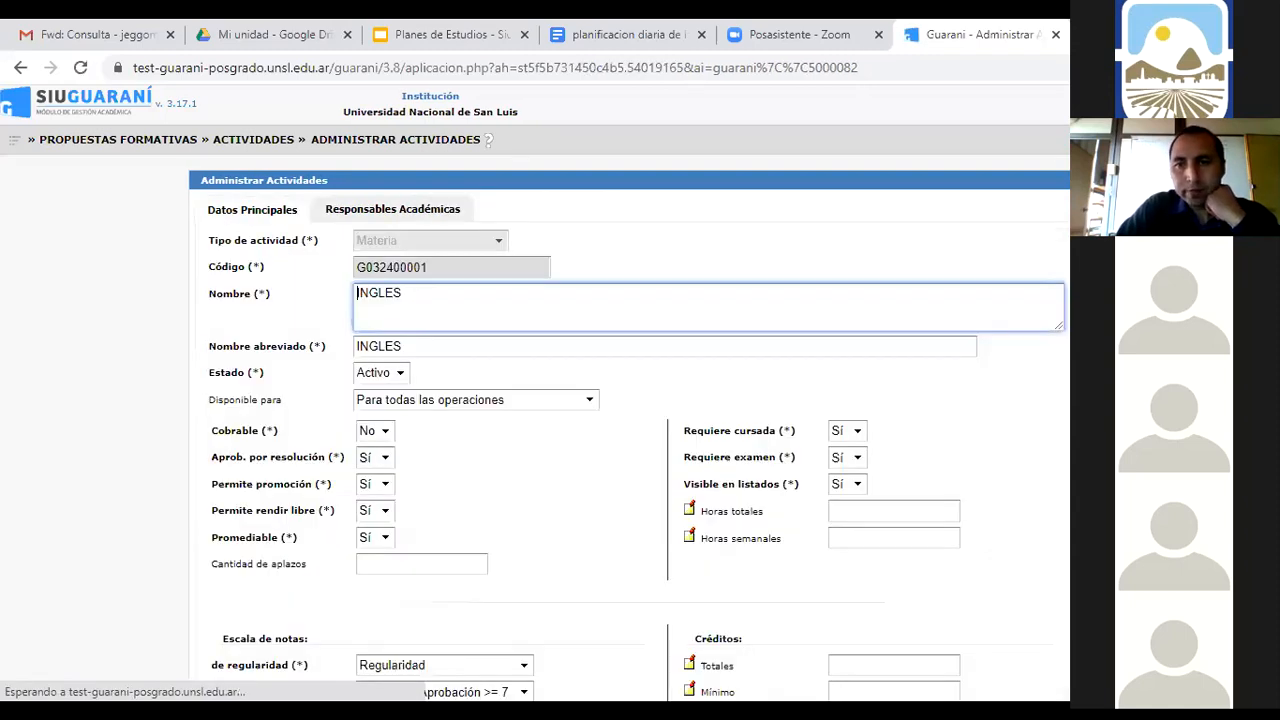
scroll(994, 423, down, 6)
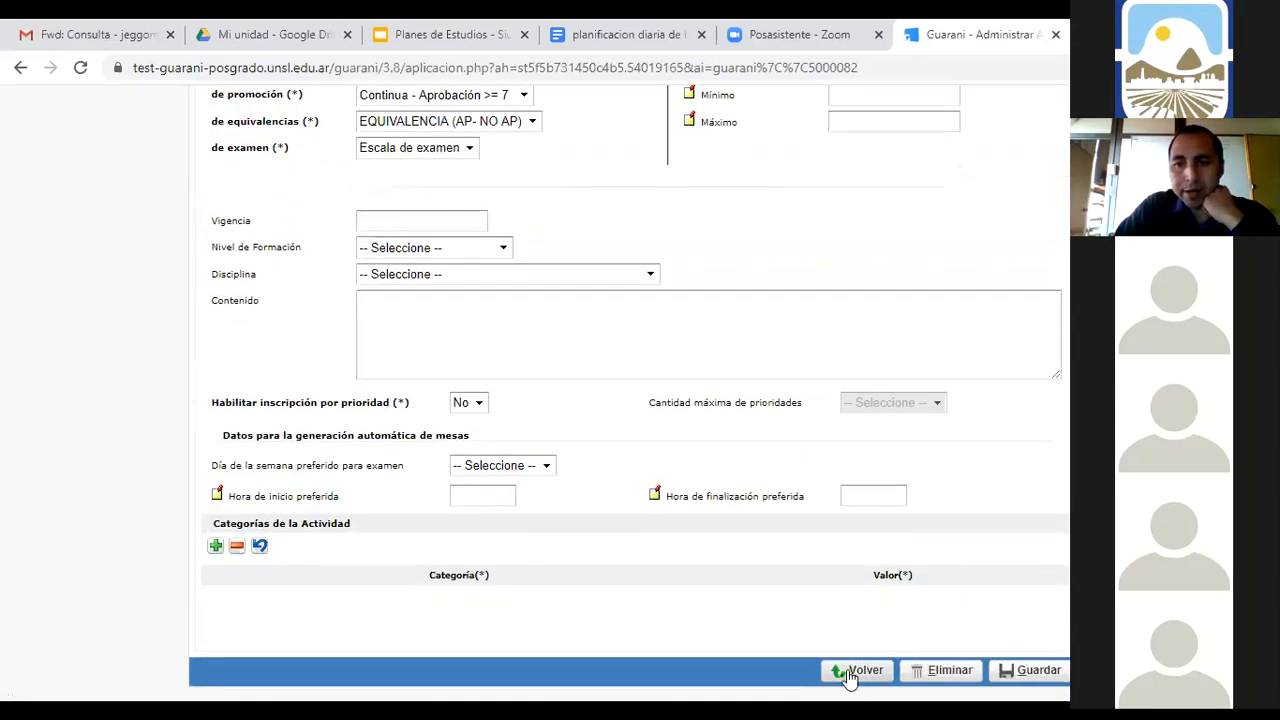
click(845, 679)
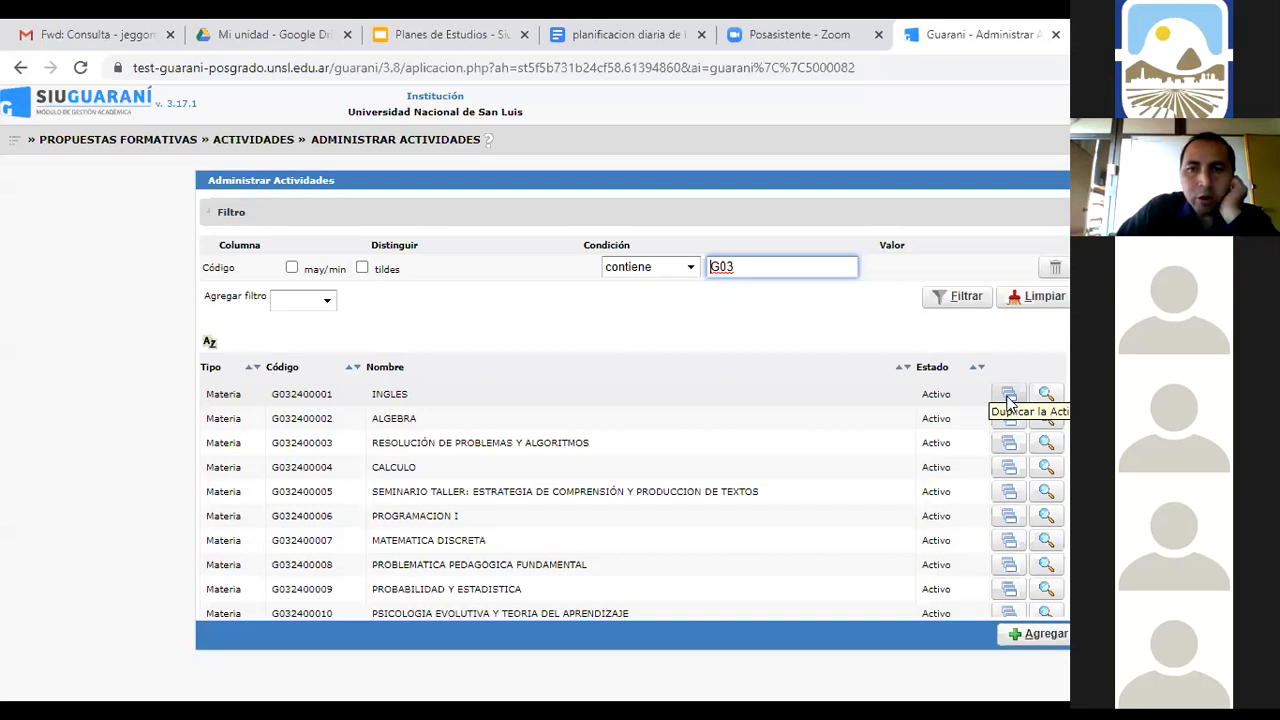
Open a duplicate of INGLES, look it over, then return to the G03 list through SIMULACION
click(1010, 398)
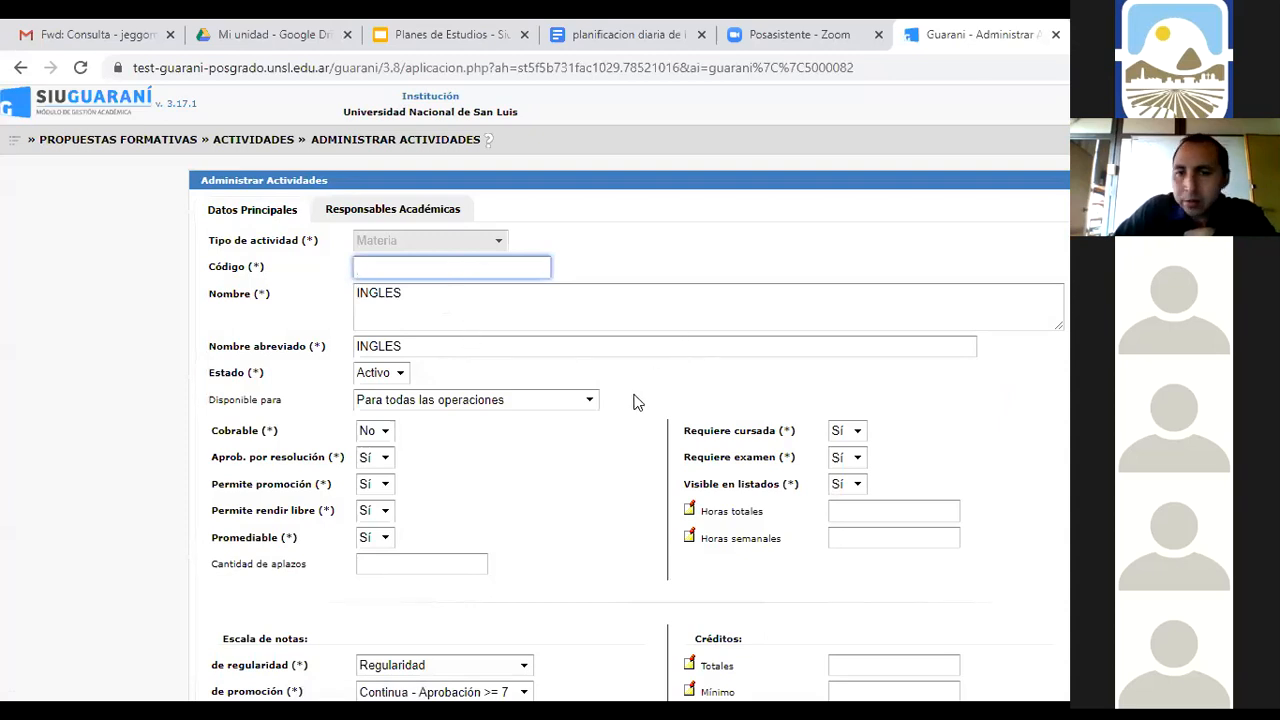
scroll(633, 402, down, 4)
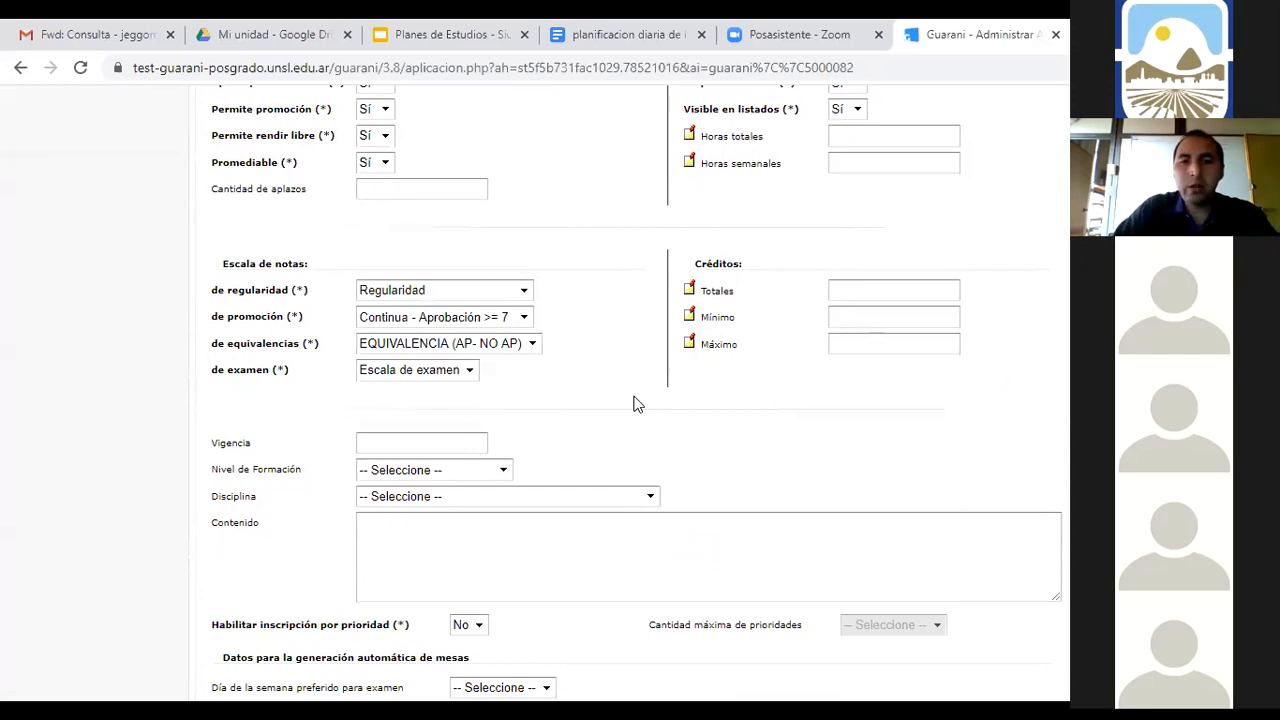
scroll(633, 402, up, 4)
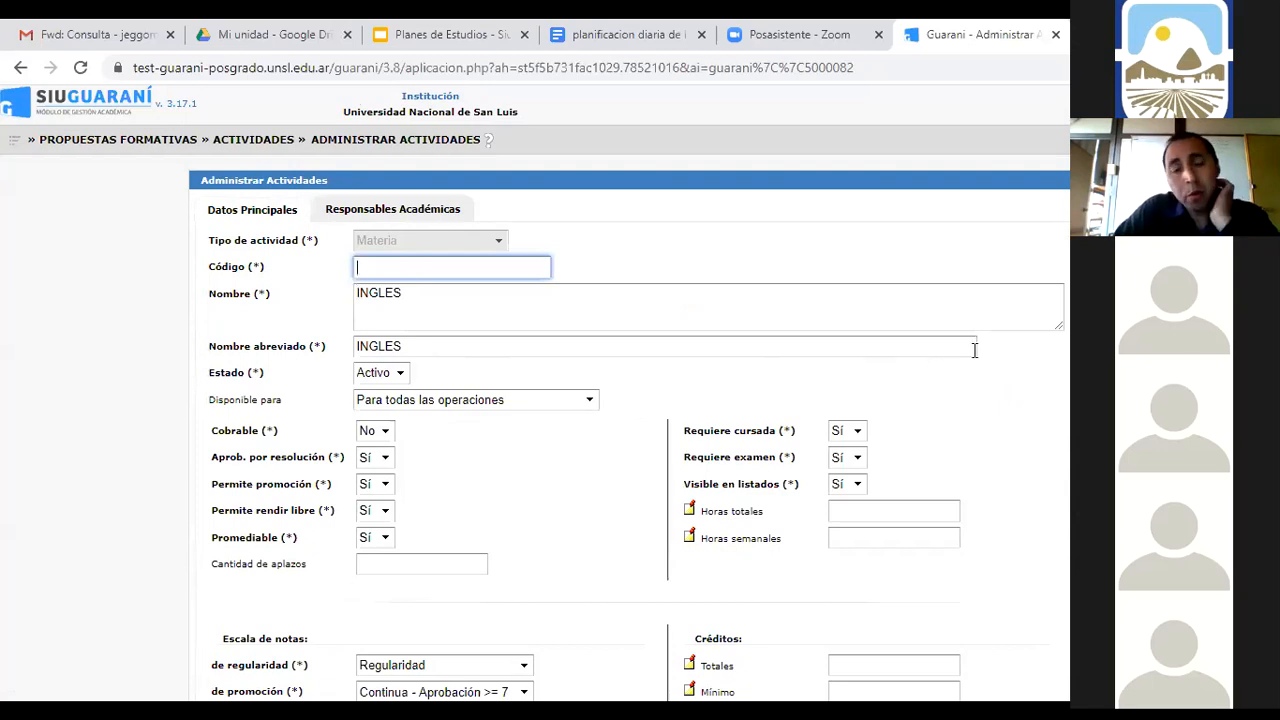
scroll(980, 358, down, 1)
scroll(980, 358, down, 4)
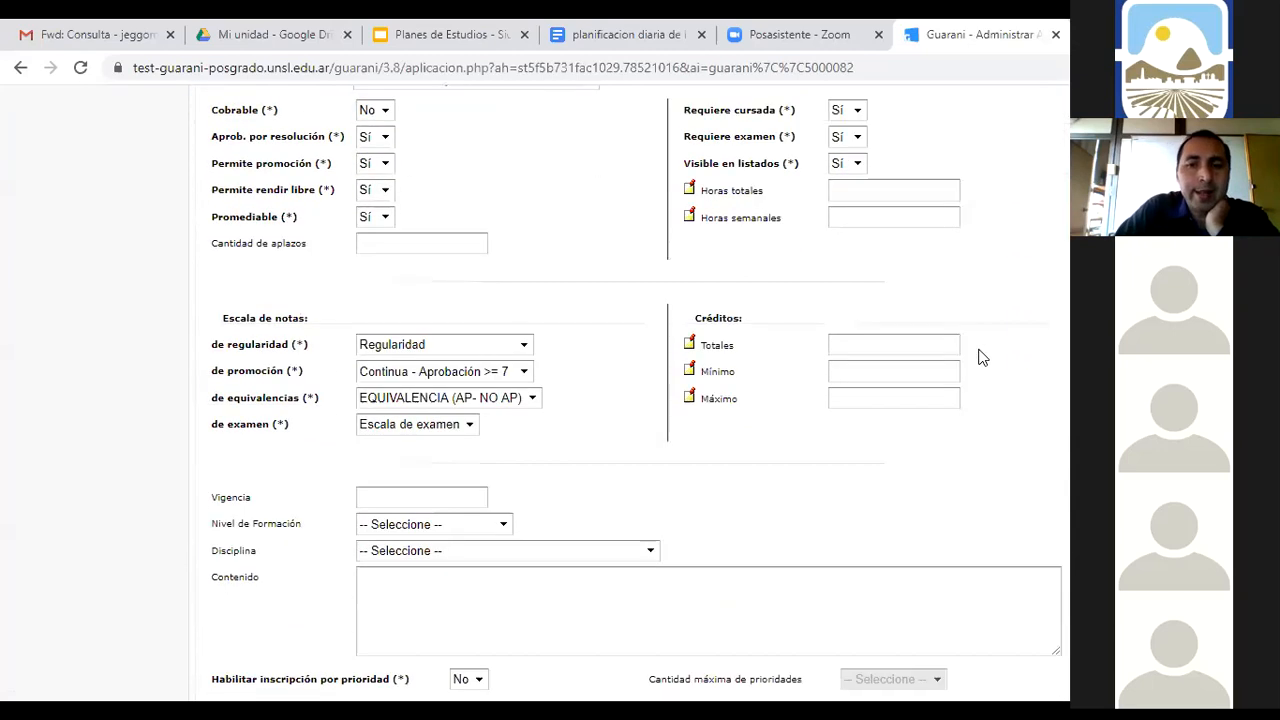
scroll(945, 665, down, 1)
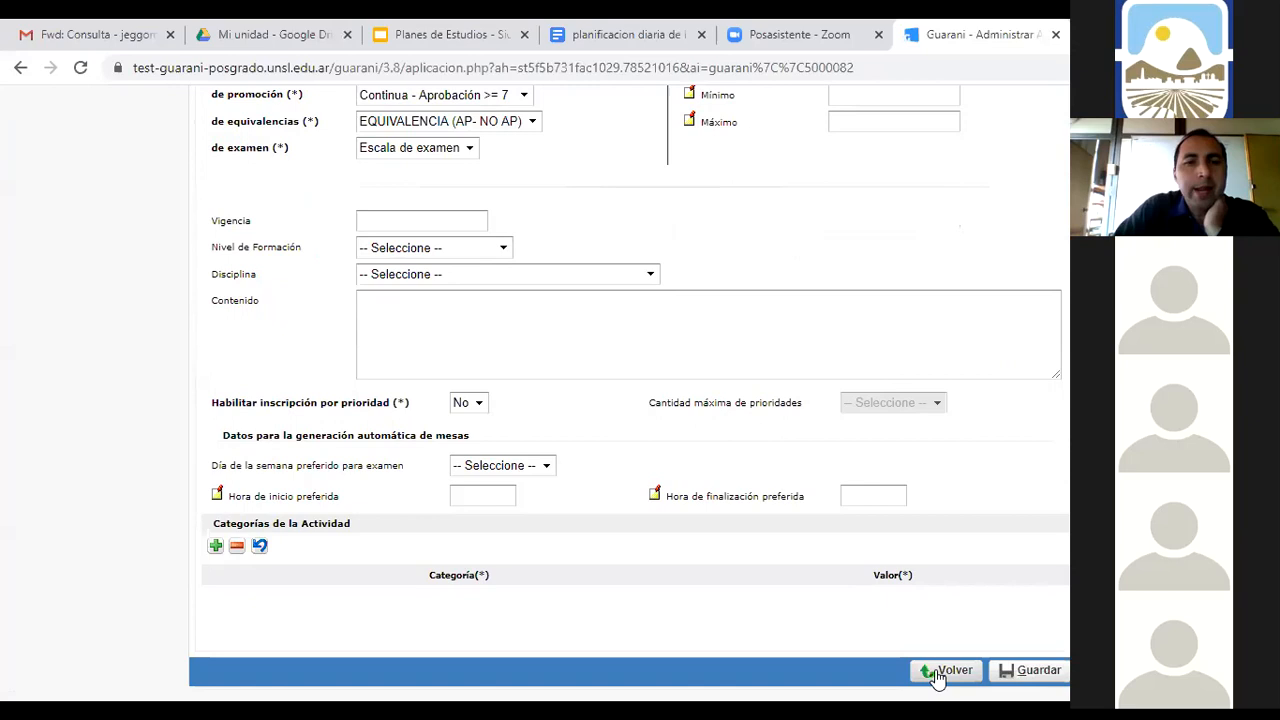
click(940, 671)
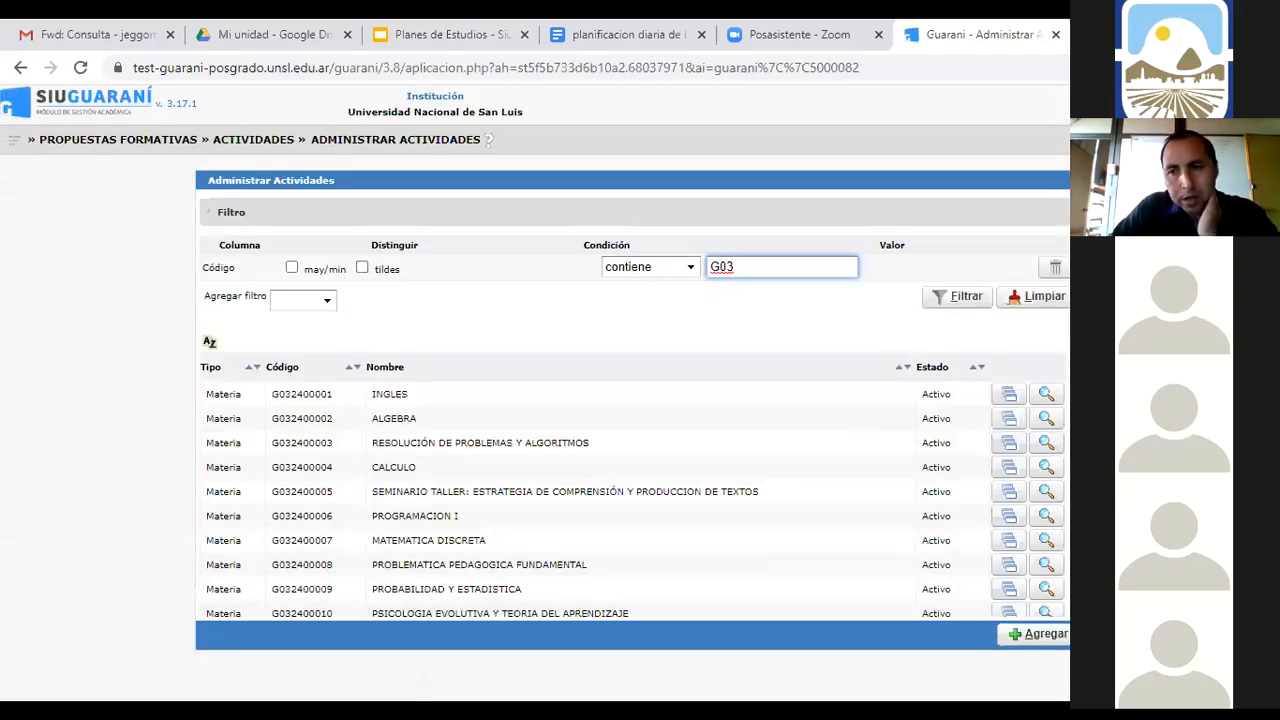
scroll(633, 472, down, 3)
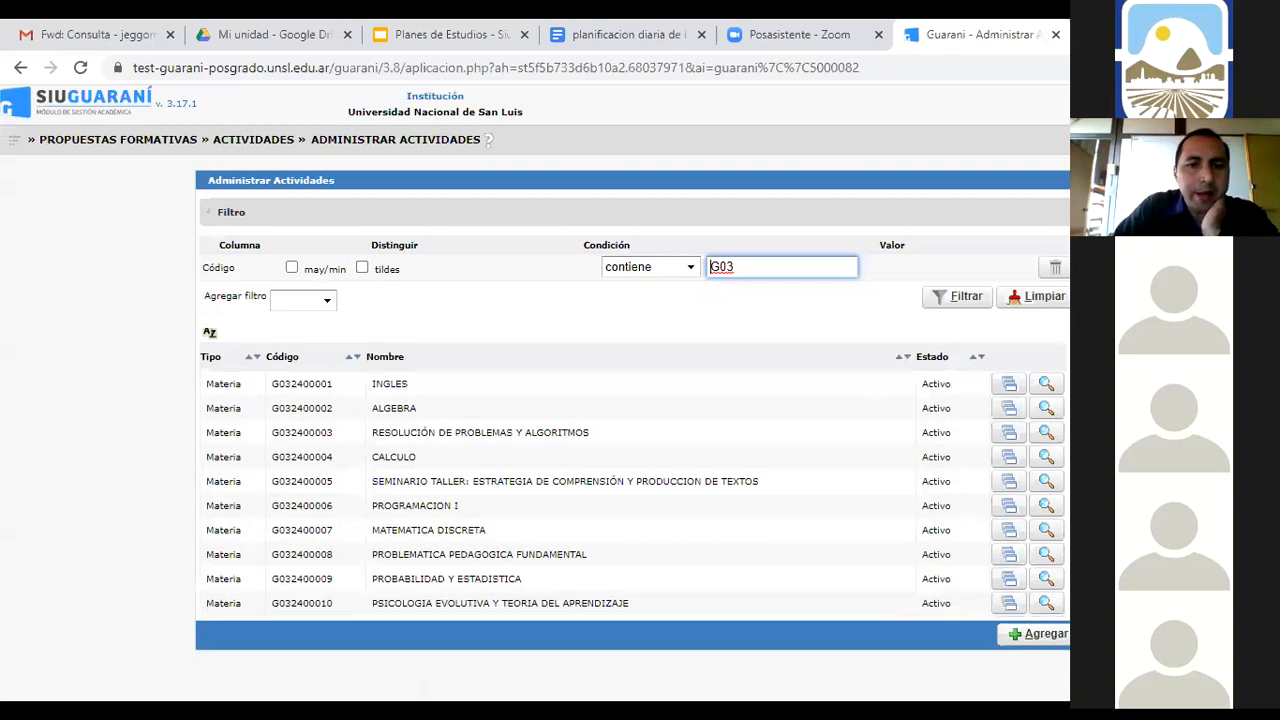
scroll(635, 472, down, 2)
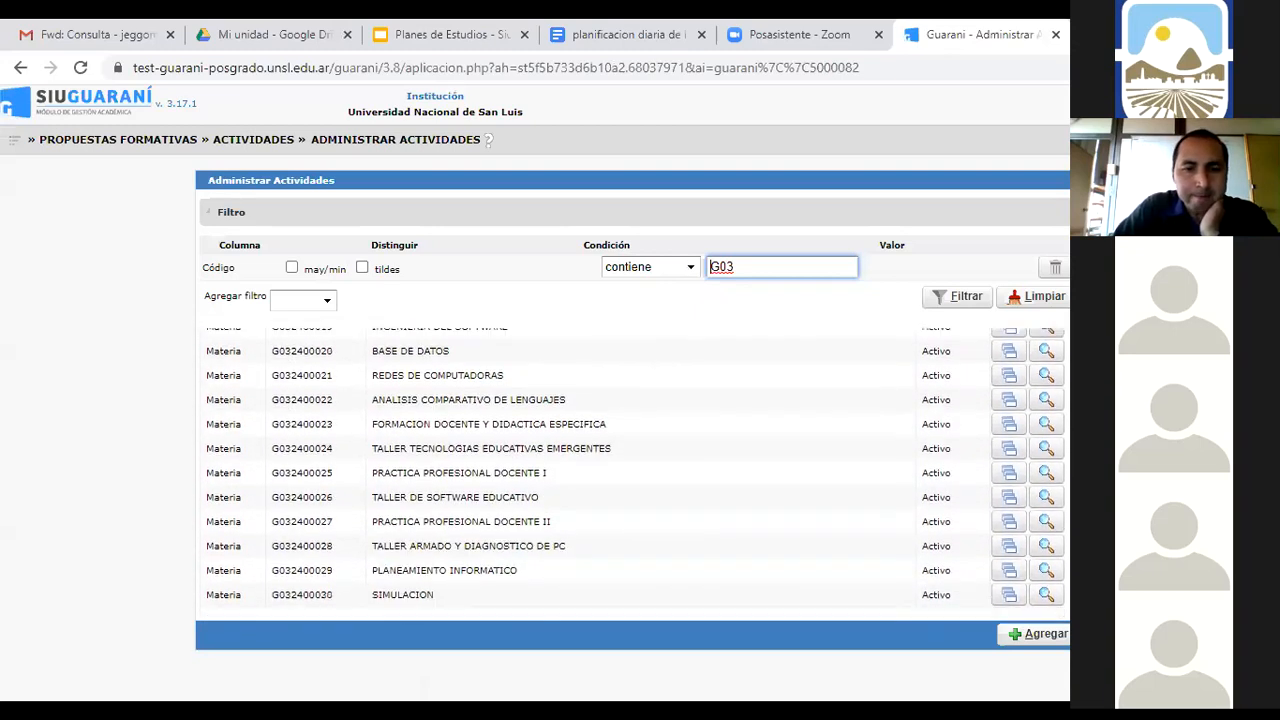
scroll(633, 472, up, 5)
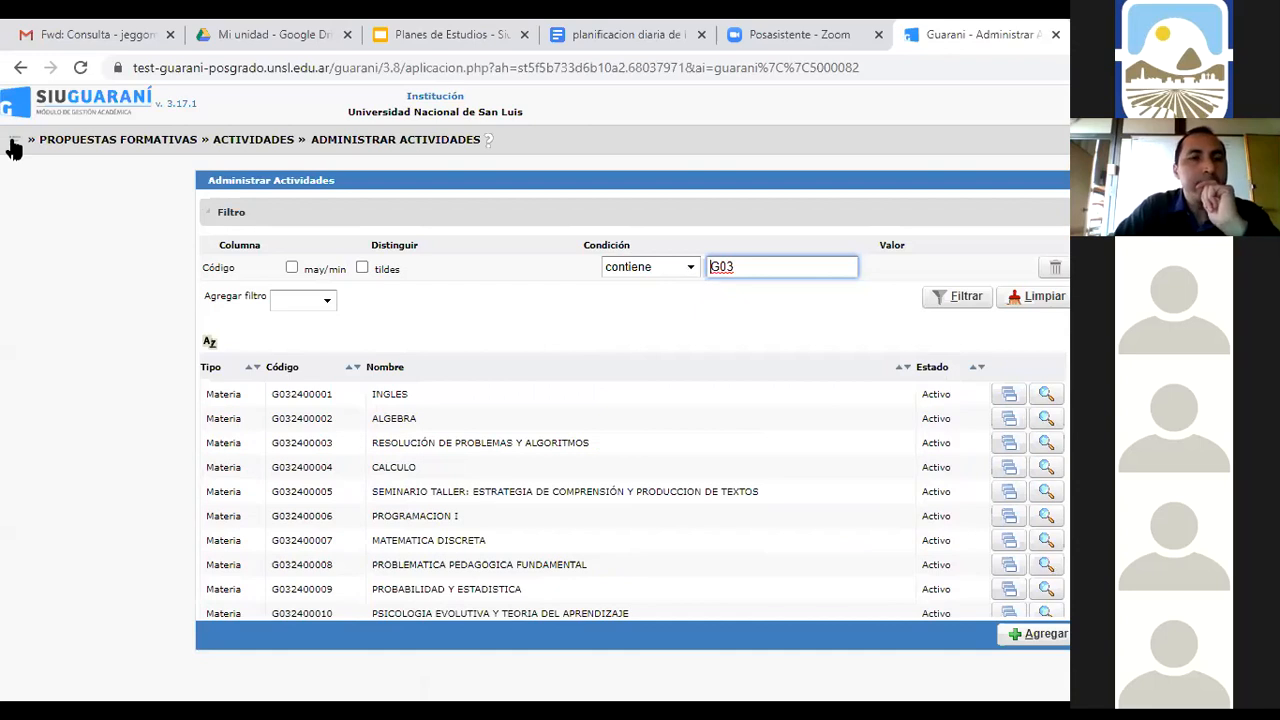
Go to Propuestas Formativas > Actividades > Administrar Actividades Genéricas, listing 03GE001 to 03GE016
click(14, 143)
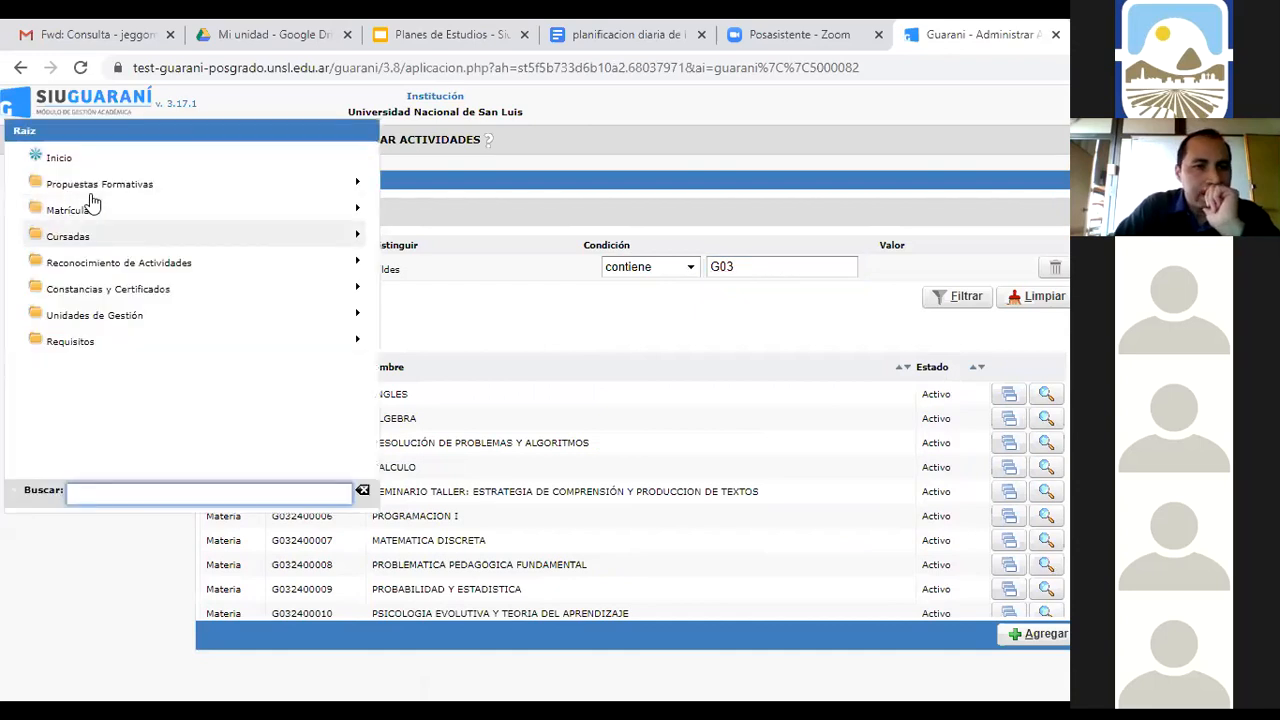
click(92, 188)
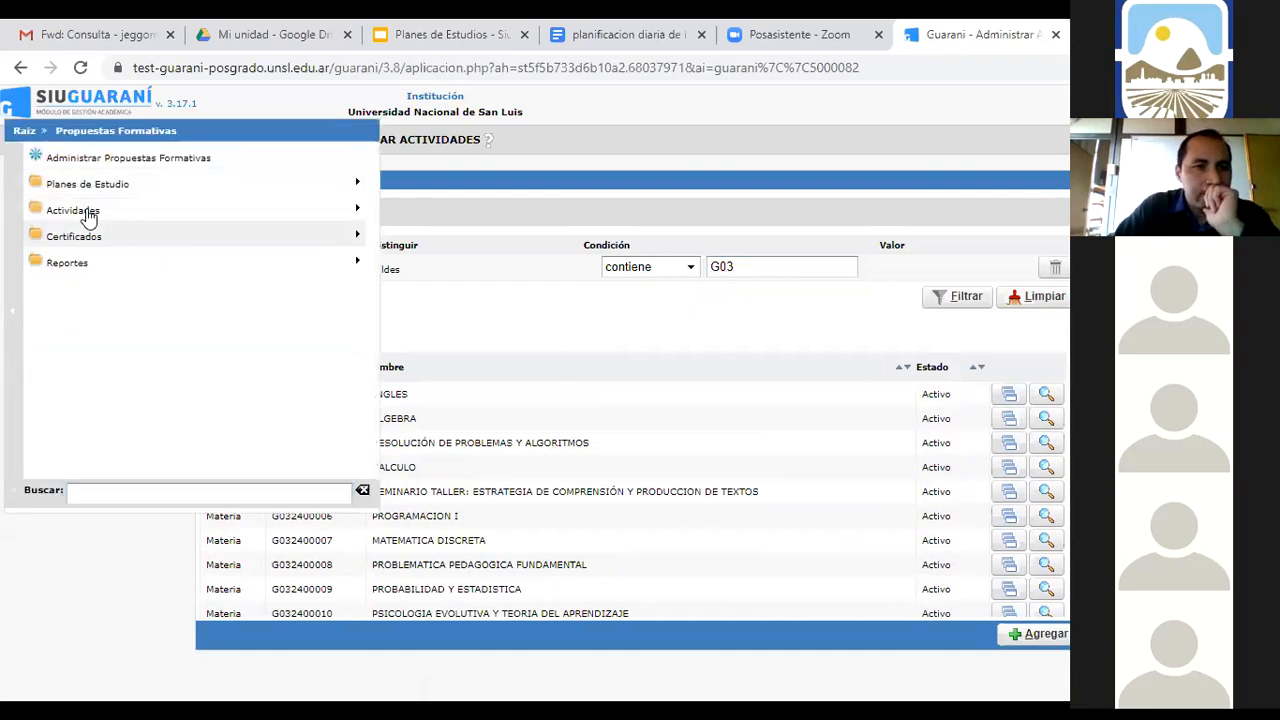
click(88, 212)
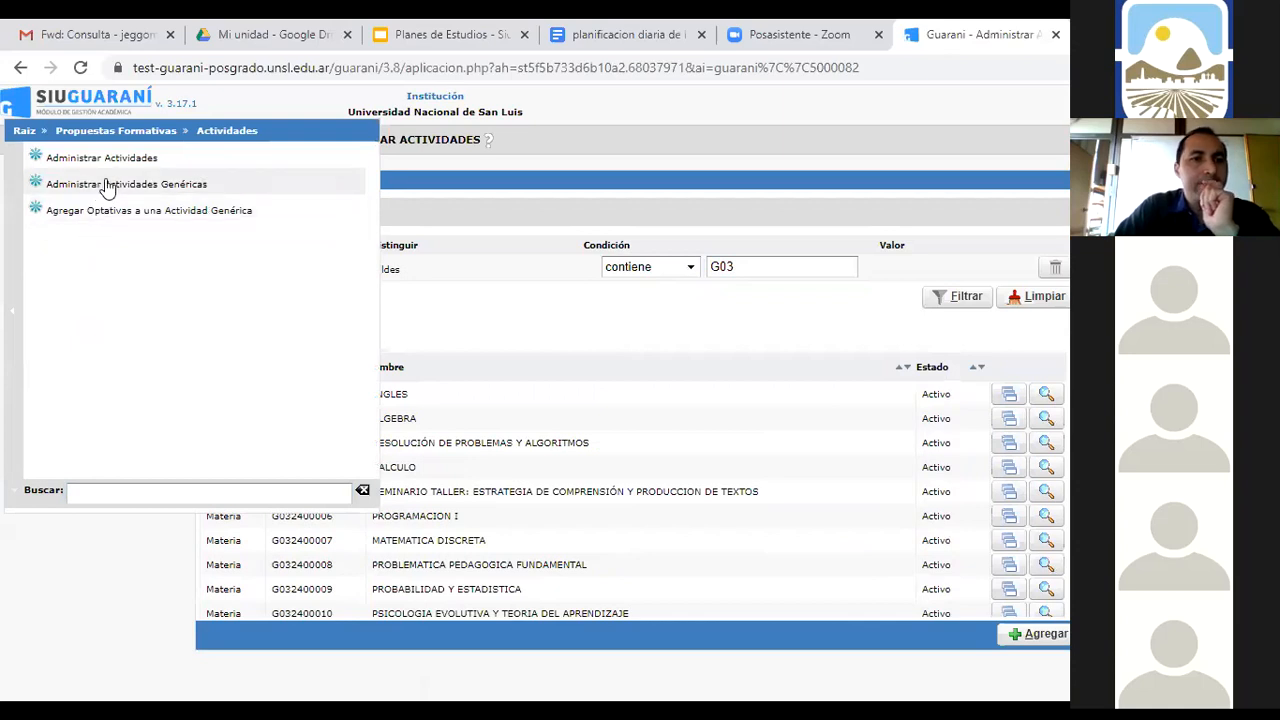
click(110, 190)
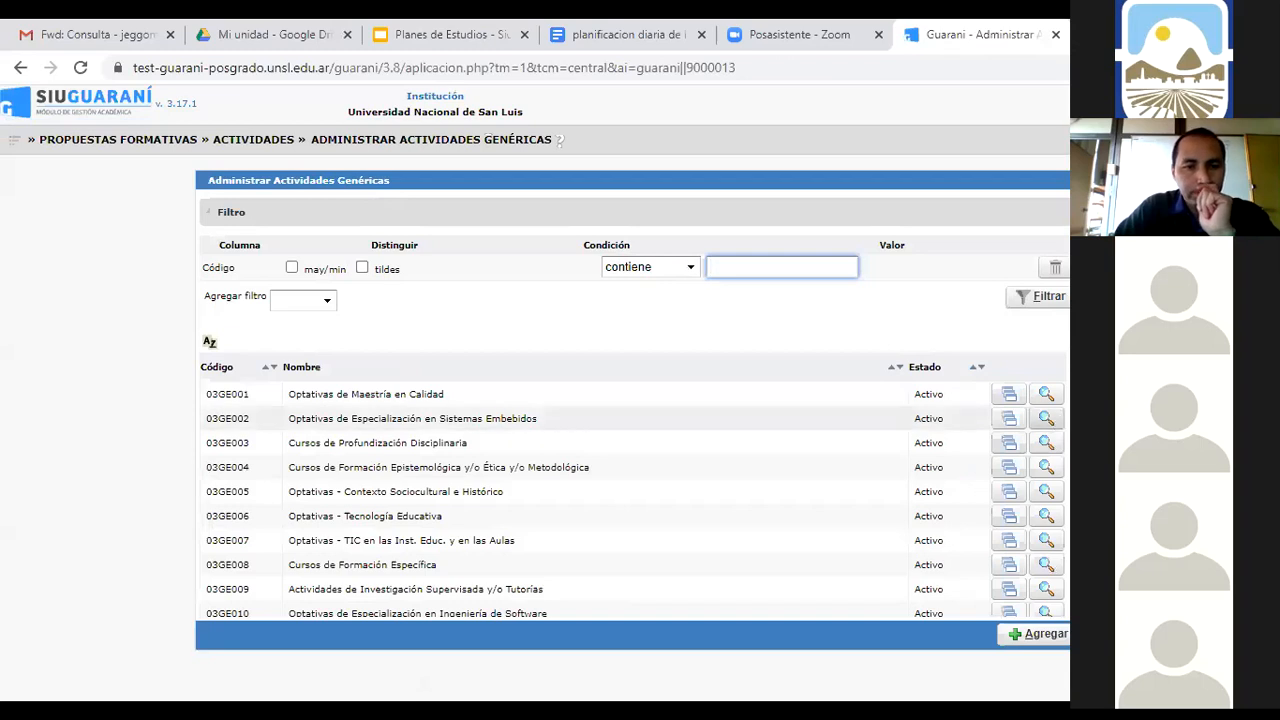
scroll(630, 480, down, 3)
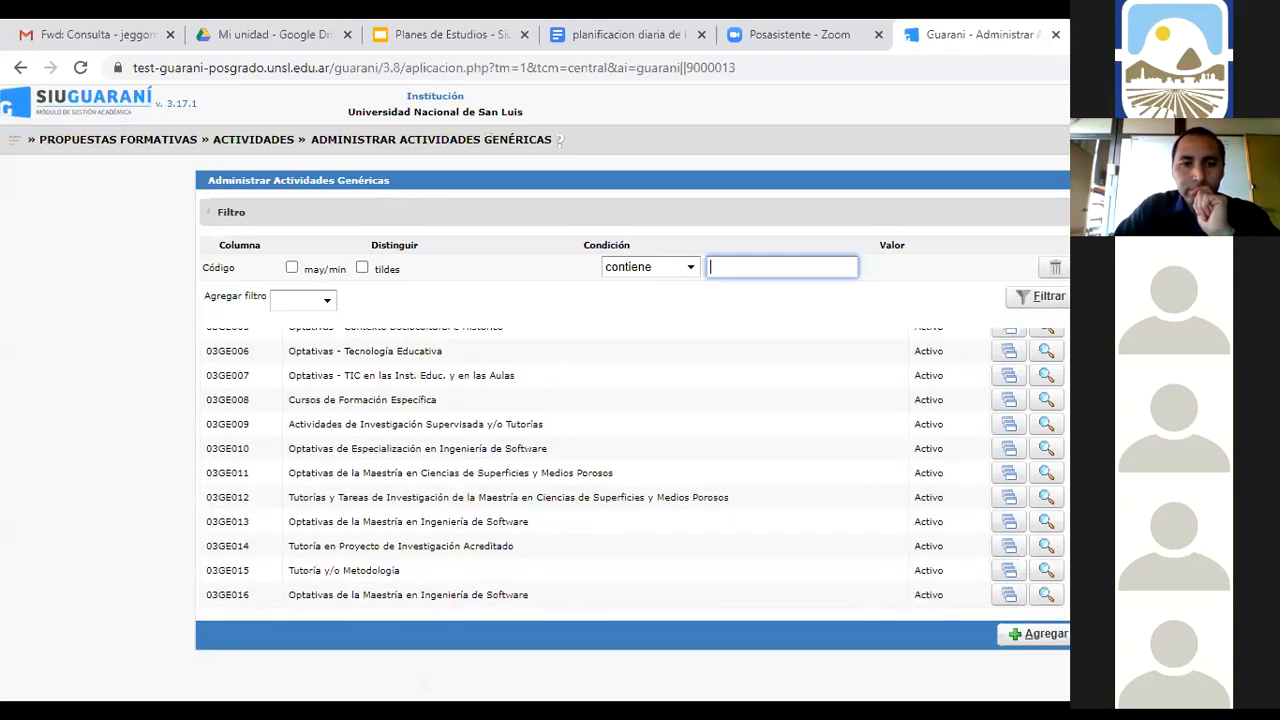
Add a new generic subject with code G0324G0001
click(1040, 636)
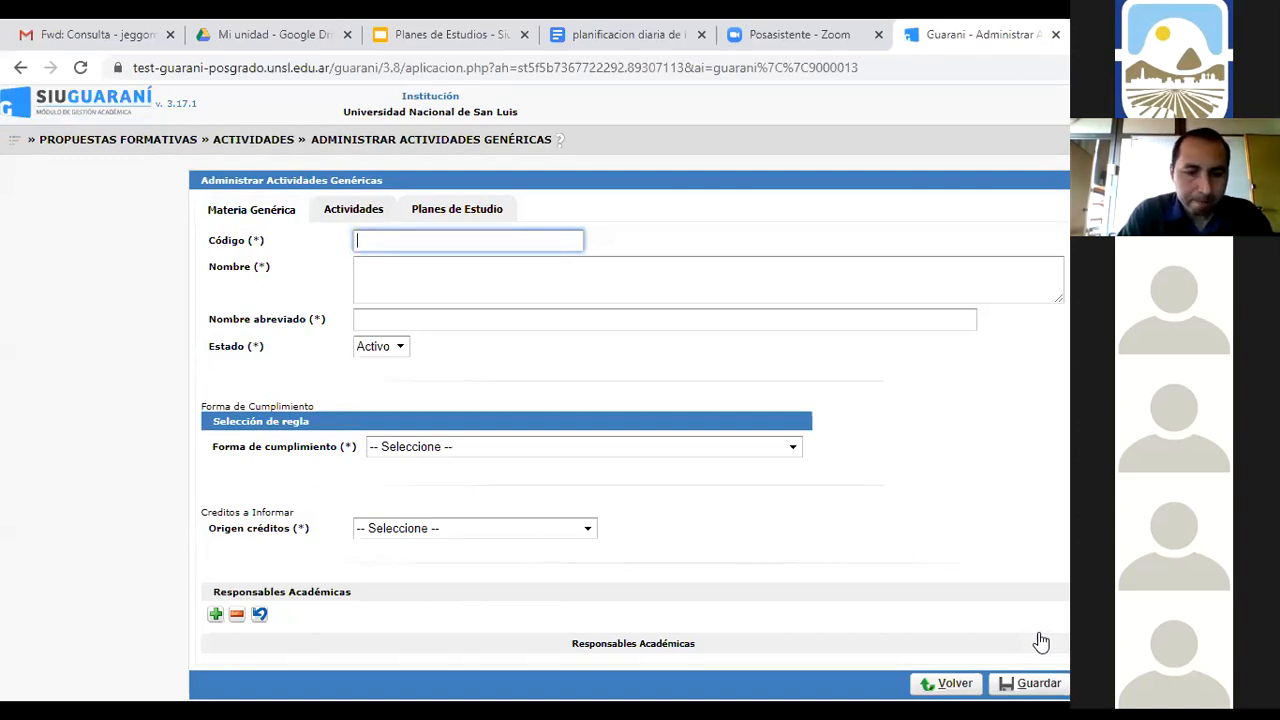
text(G0324)
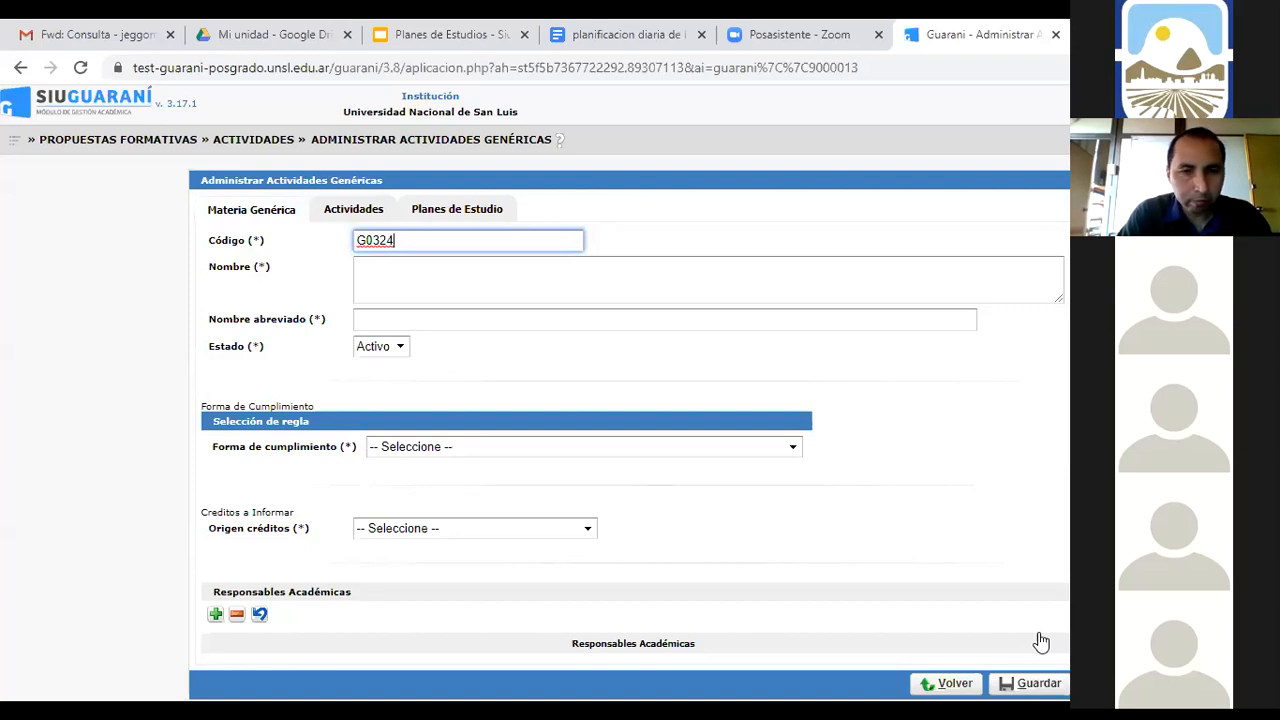
text(G)
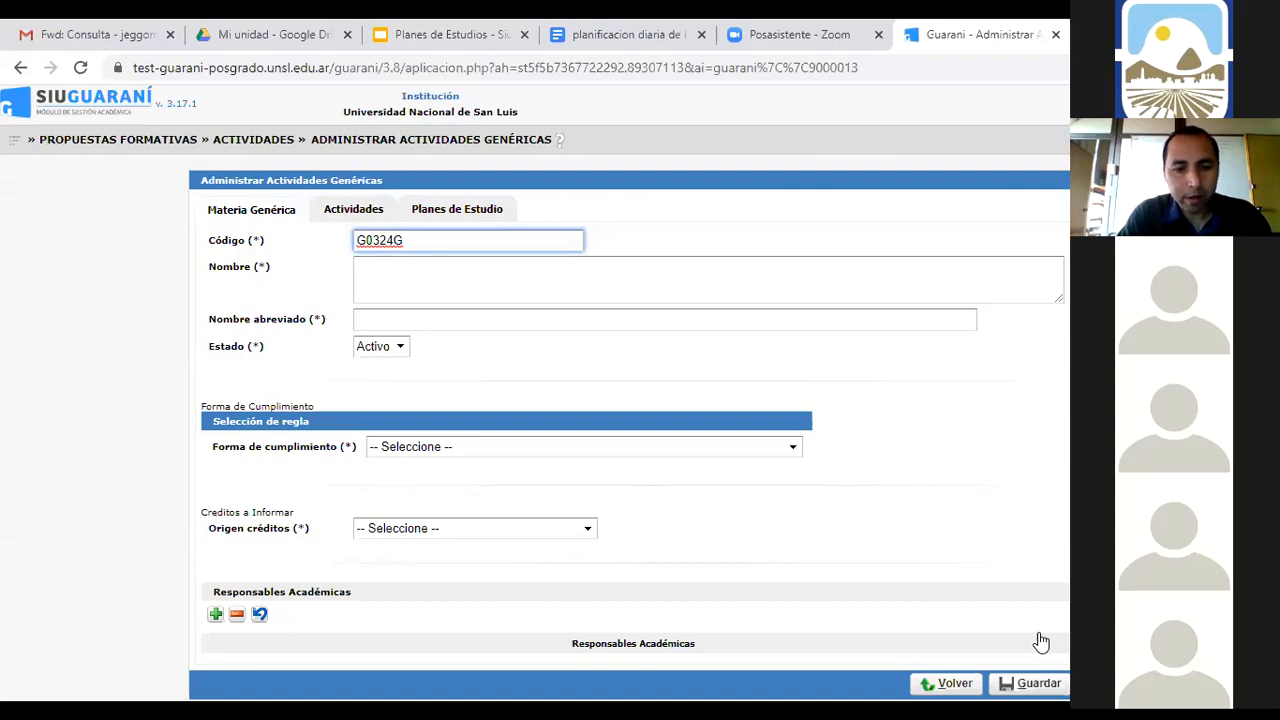
text(0000)
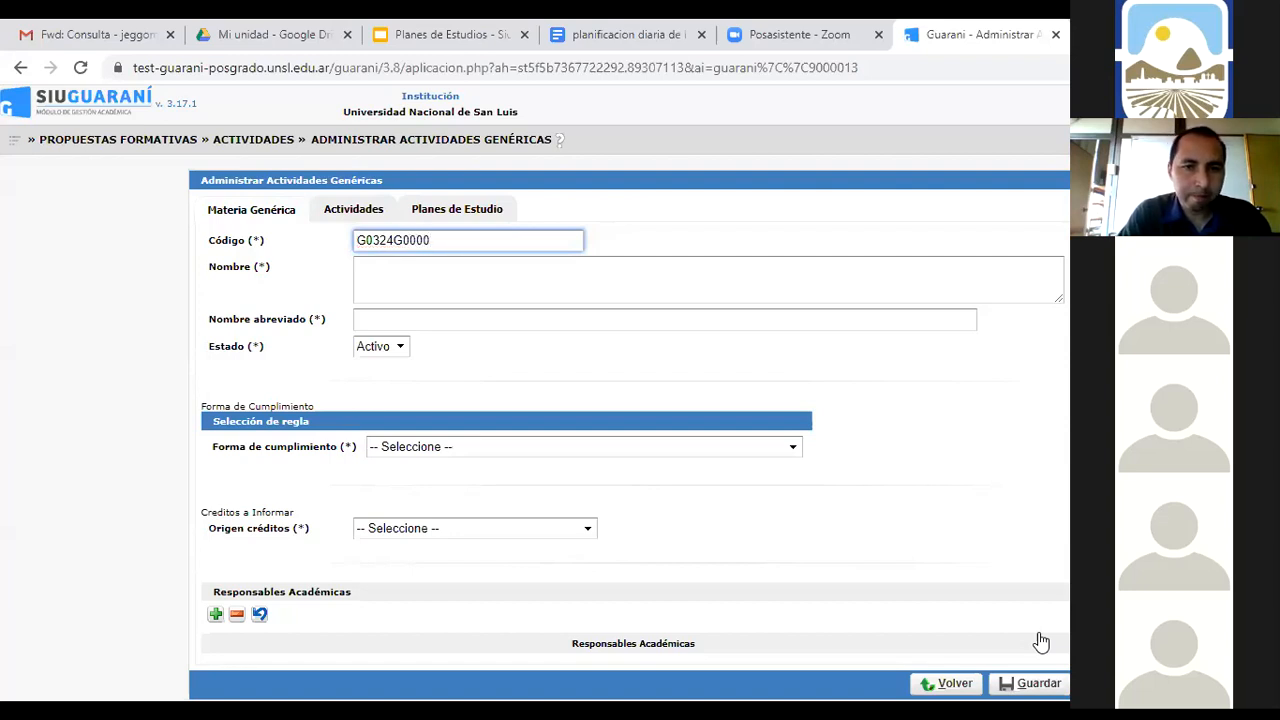
key(BackSpace)
text(1)
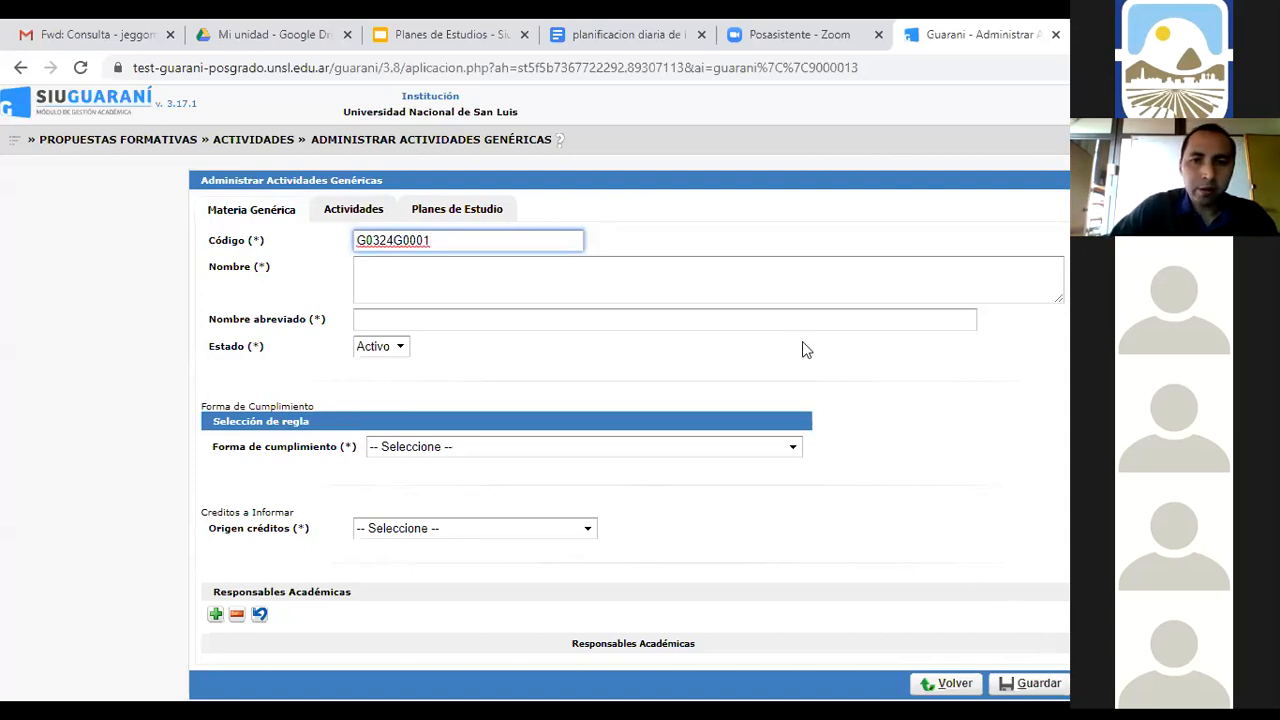
Name it ELECTIVA PROFESORADO EN COMPUTACIÓN and use the same text as abbreviated name
click(787, 270)
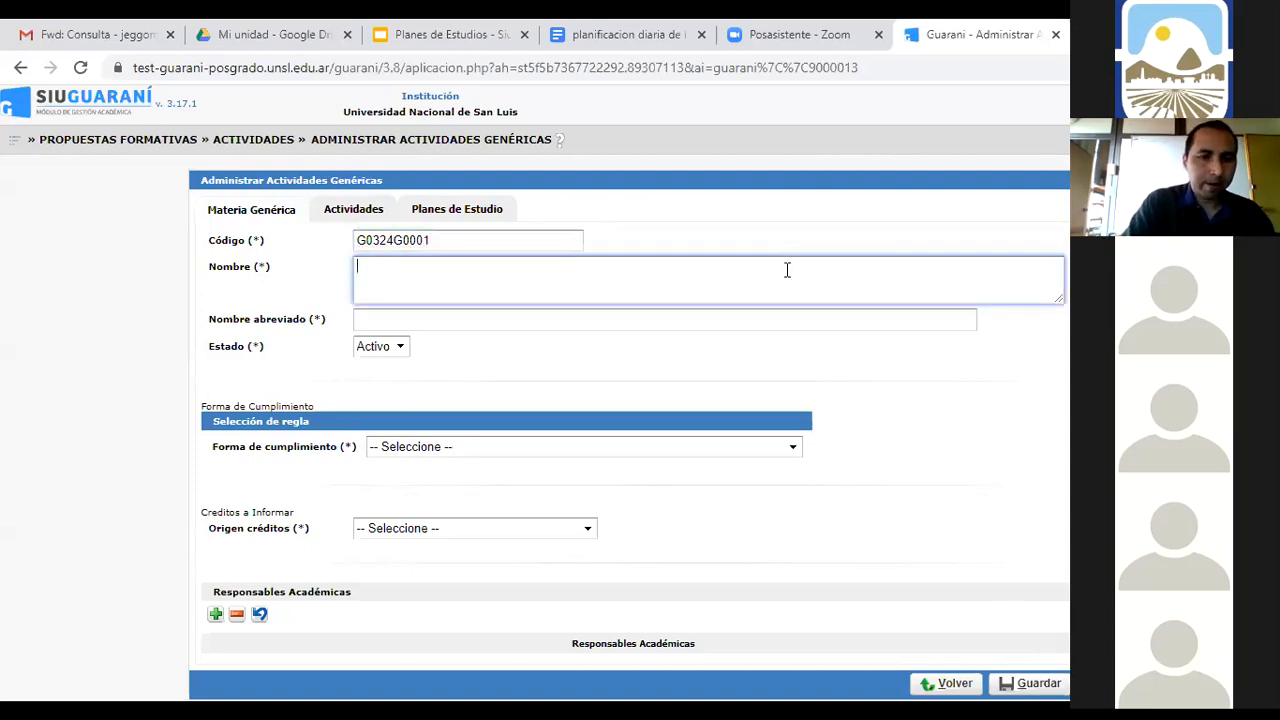
text(ELEC)
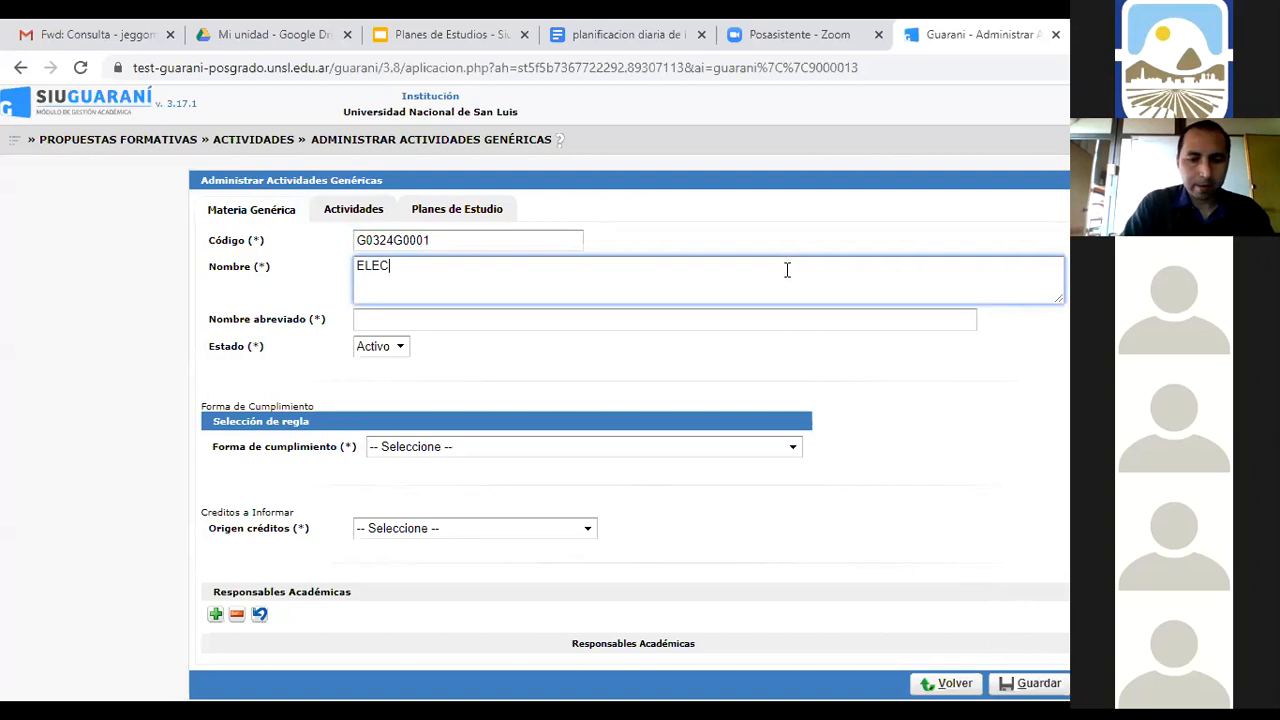
text(TIVA)
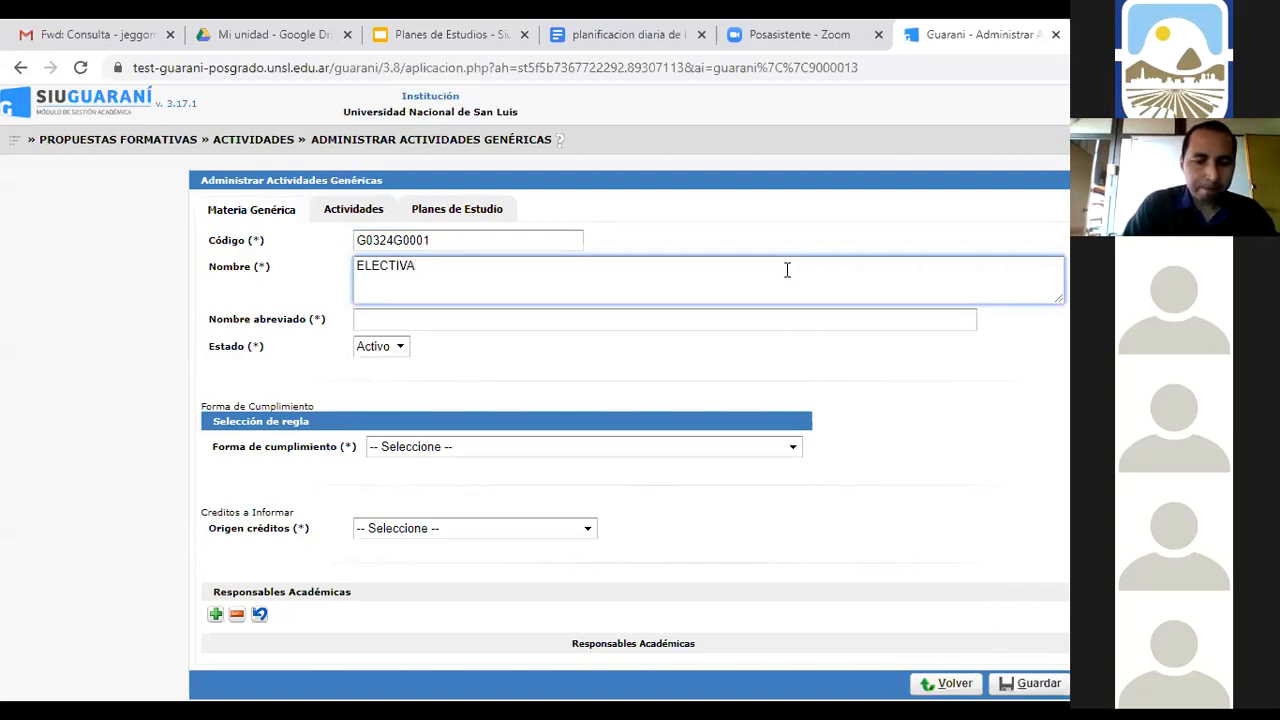
text( PROFESORADO EN COMPUTACION)
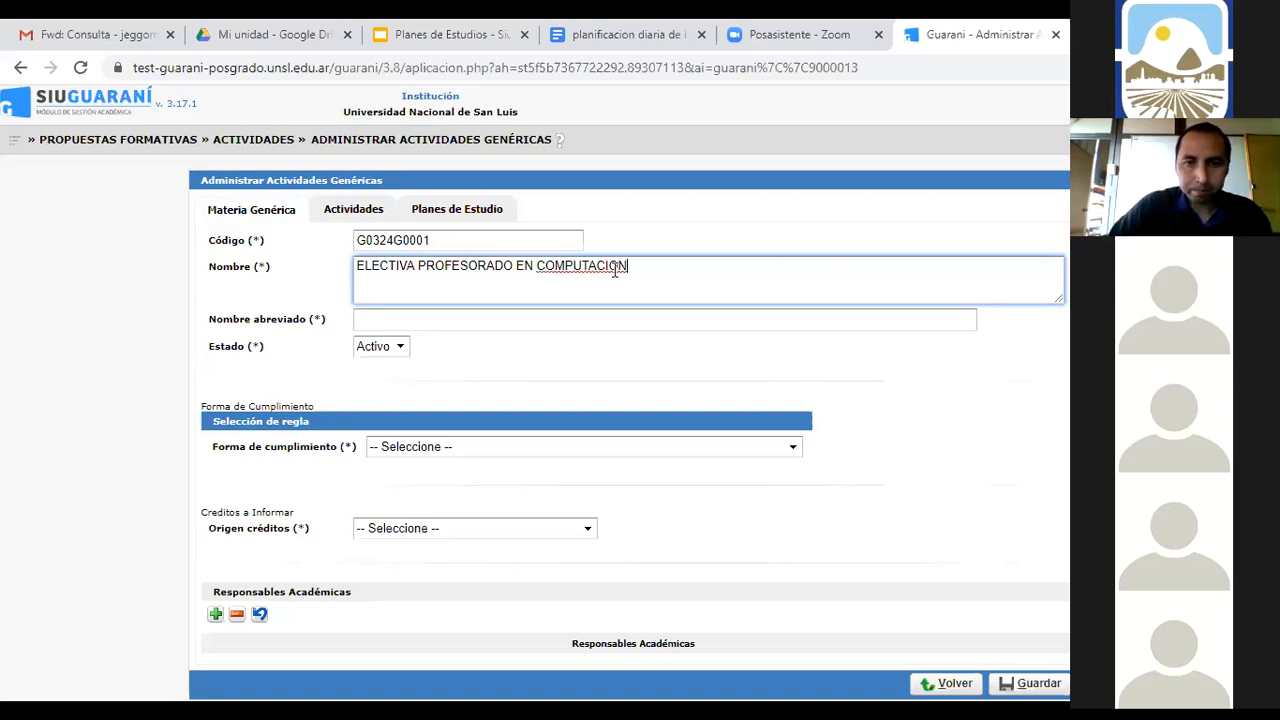
right_click(612, 266)
click(632, 280)
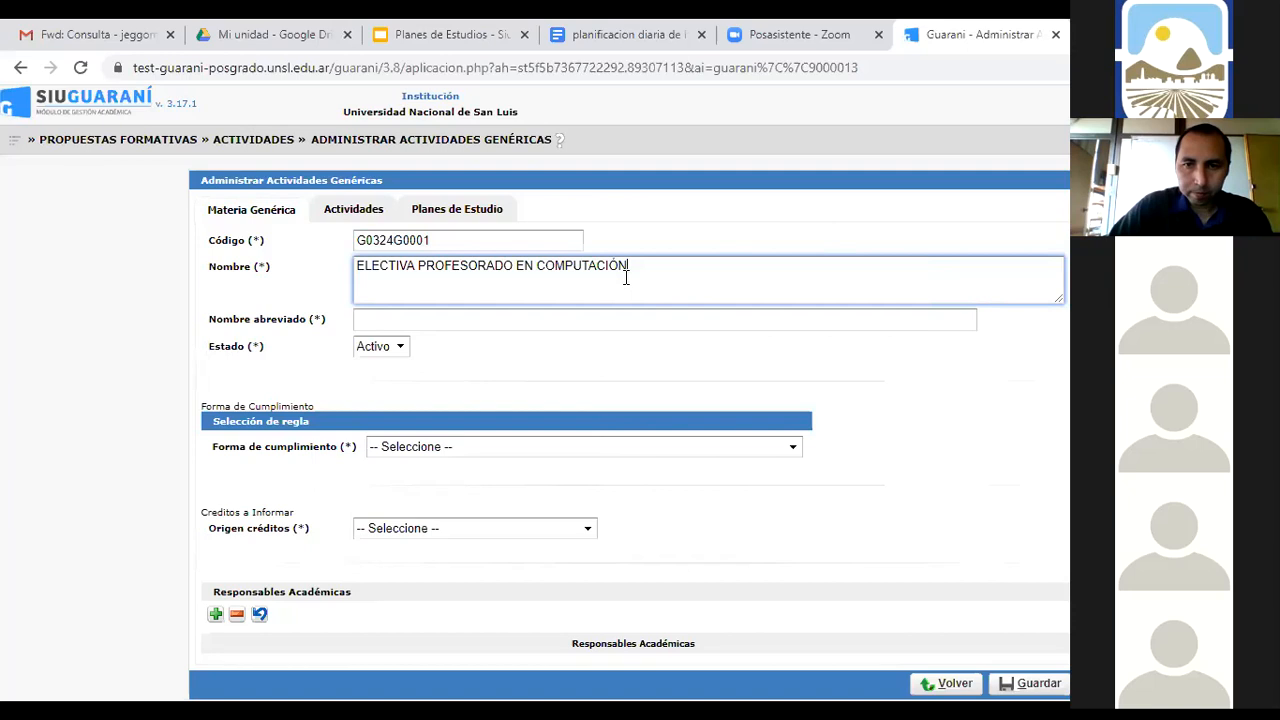
drag(631, 264, 351, 263)
key(ctrl+c)
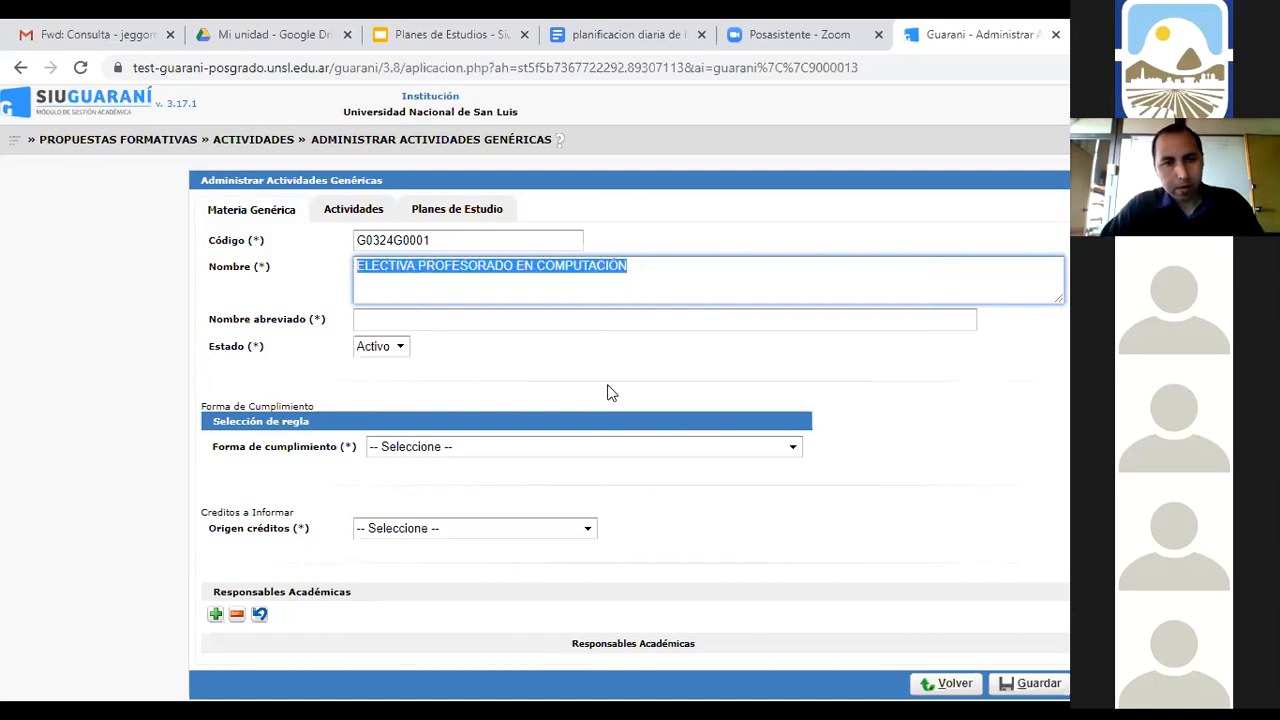
click(567, 314)
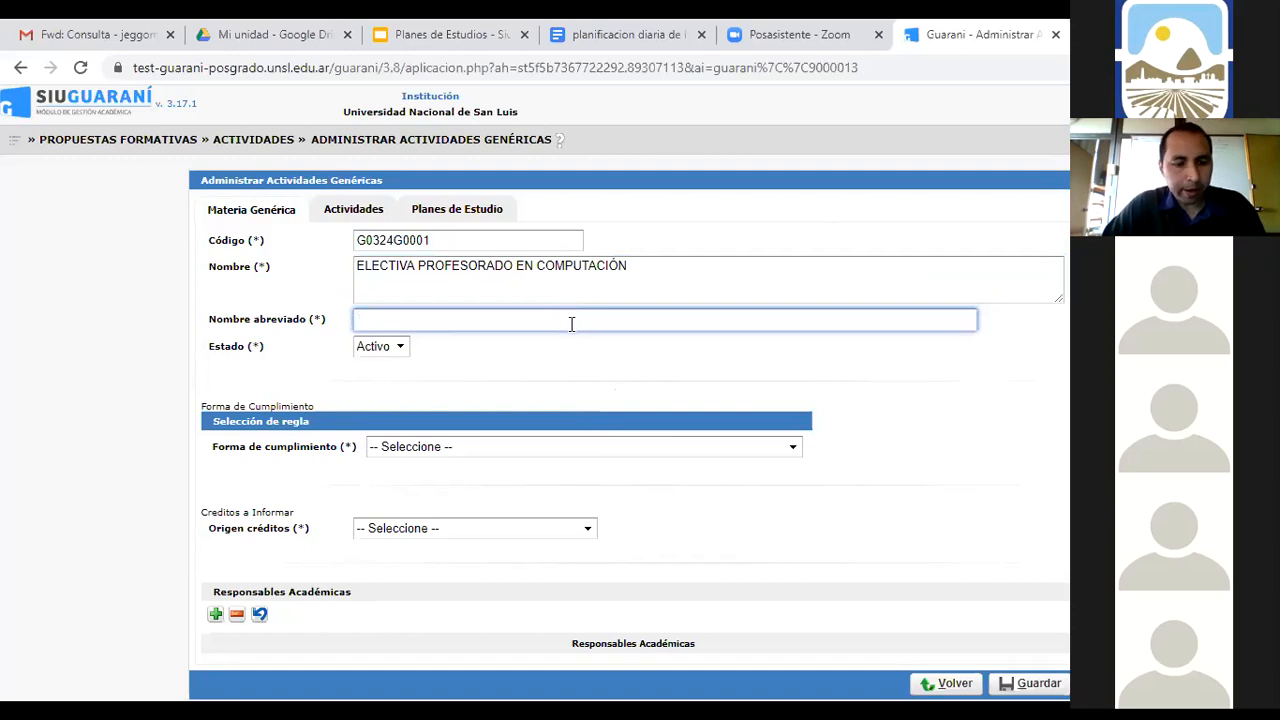
key(ctrl+v)
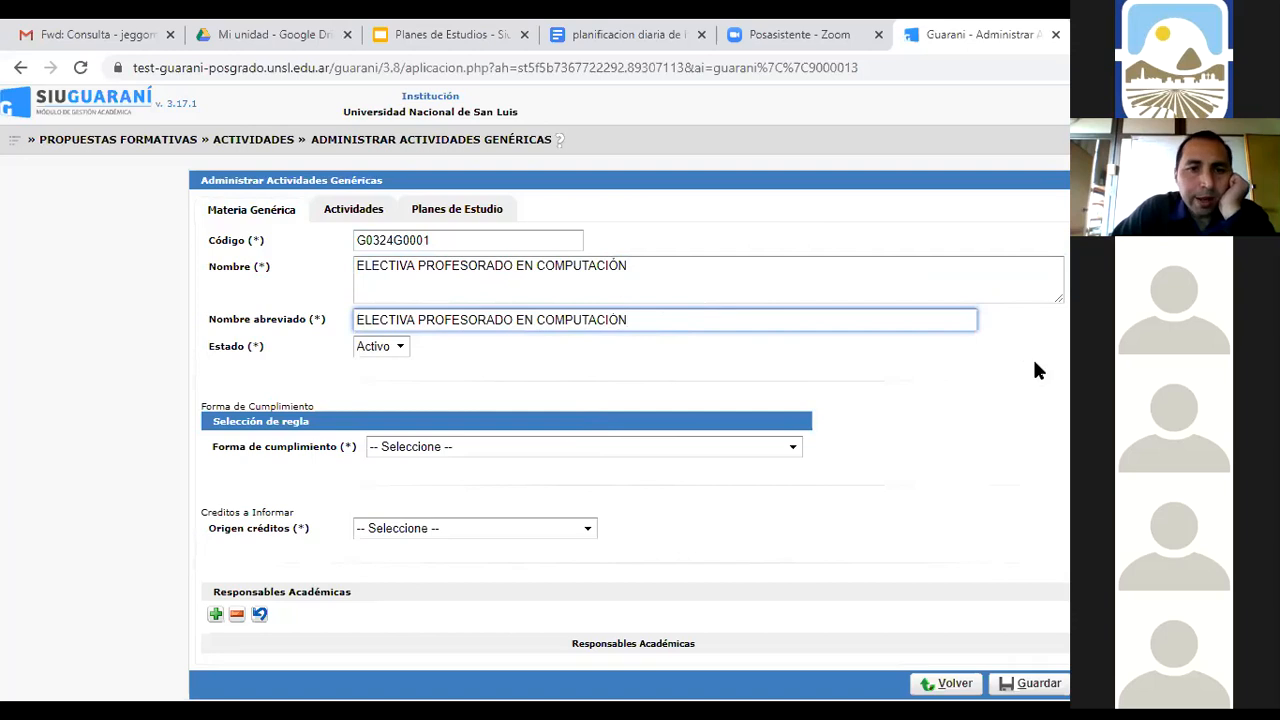
Set fulfilment to 'Tener n actividades Aprobadas' with 2 activities and credit origin 'No informa créditos'
click(793, 449)
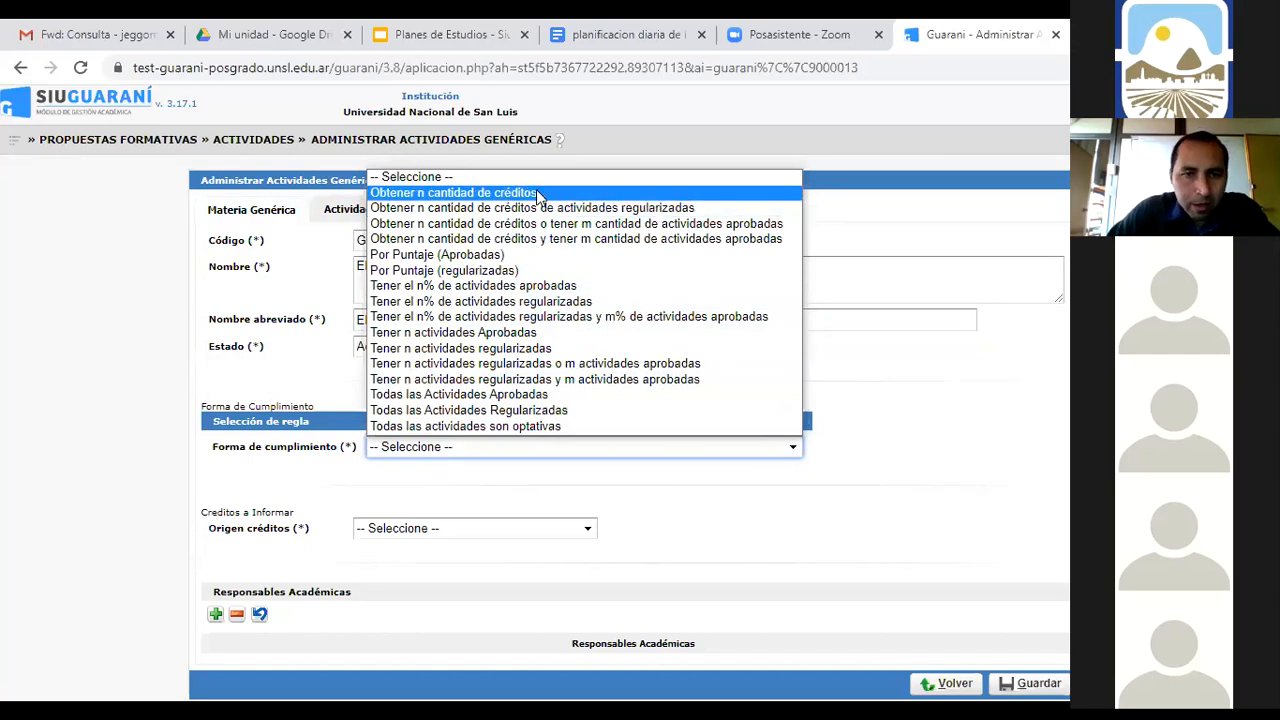
click(535, 334)
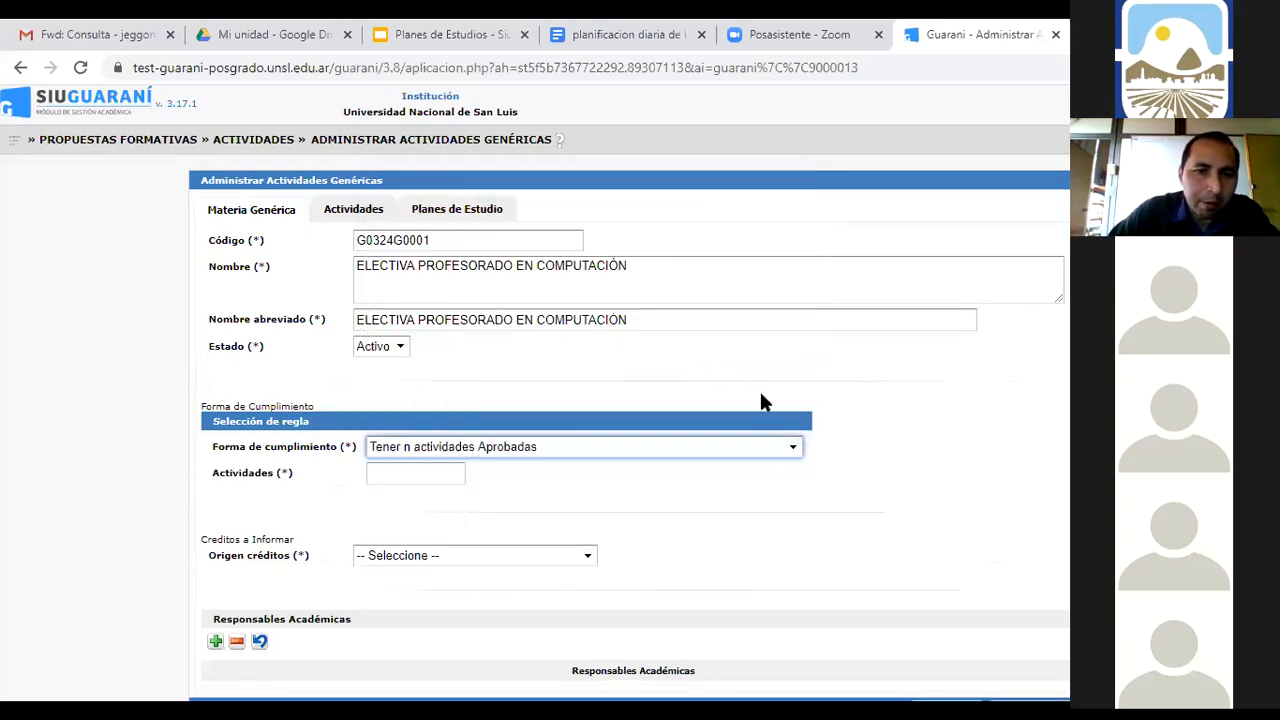
click(437, 477)
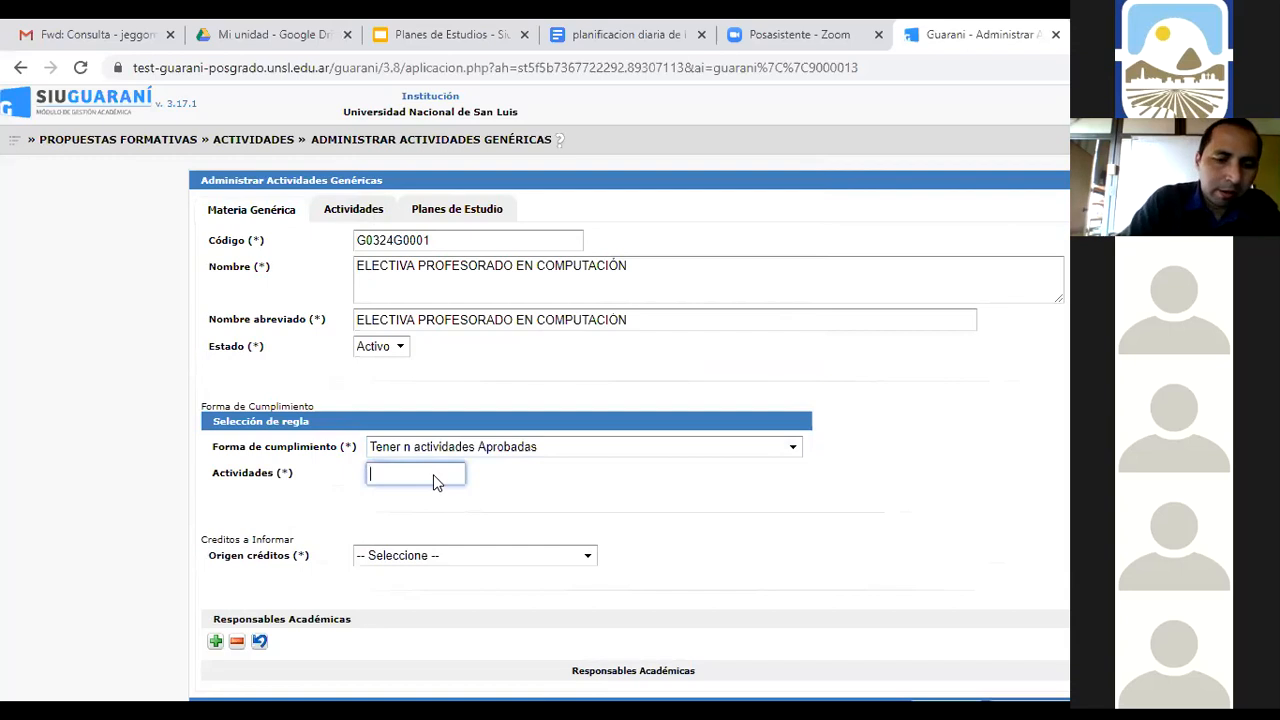
text(2)
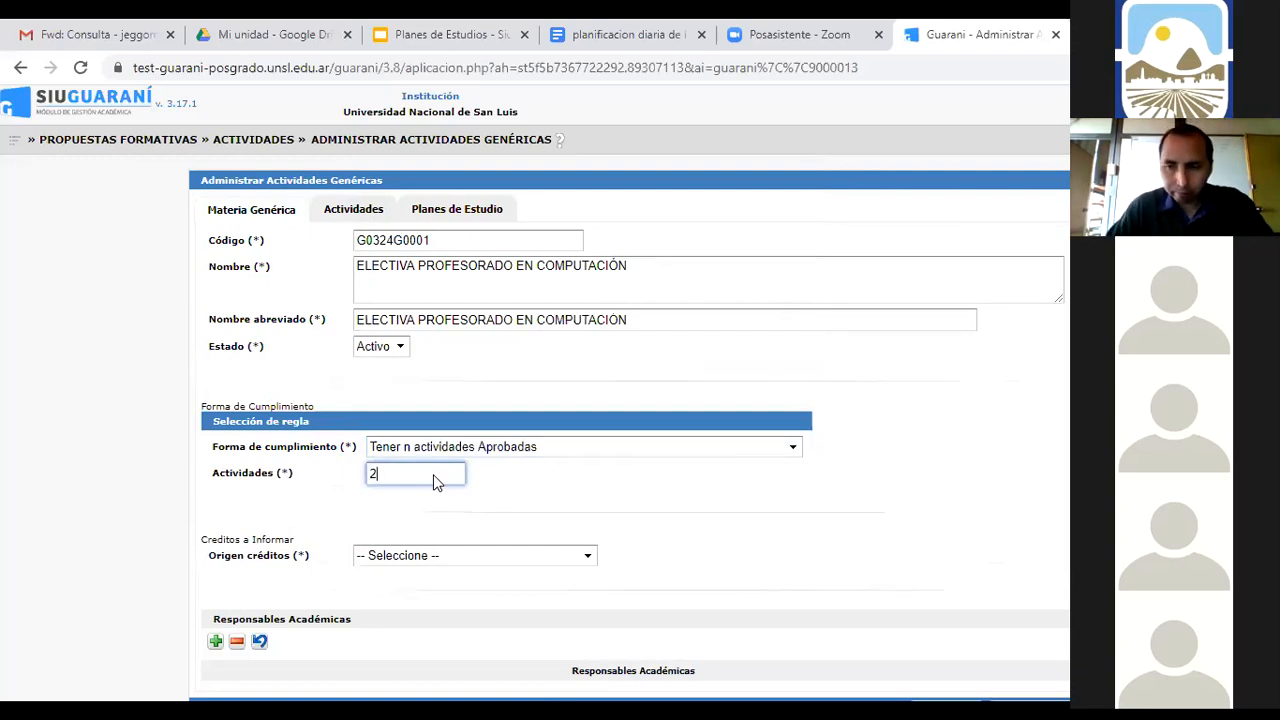
click(589, 558)
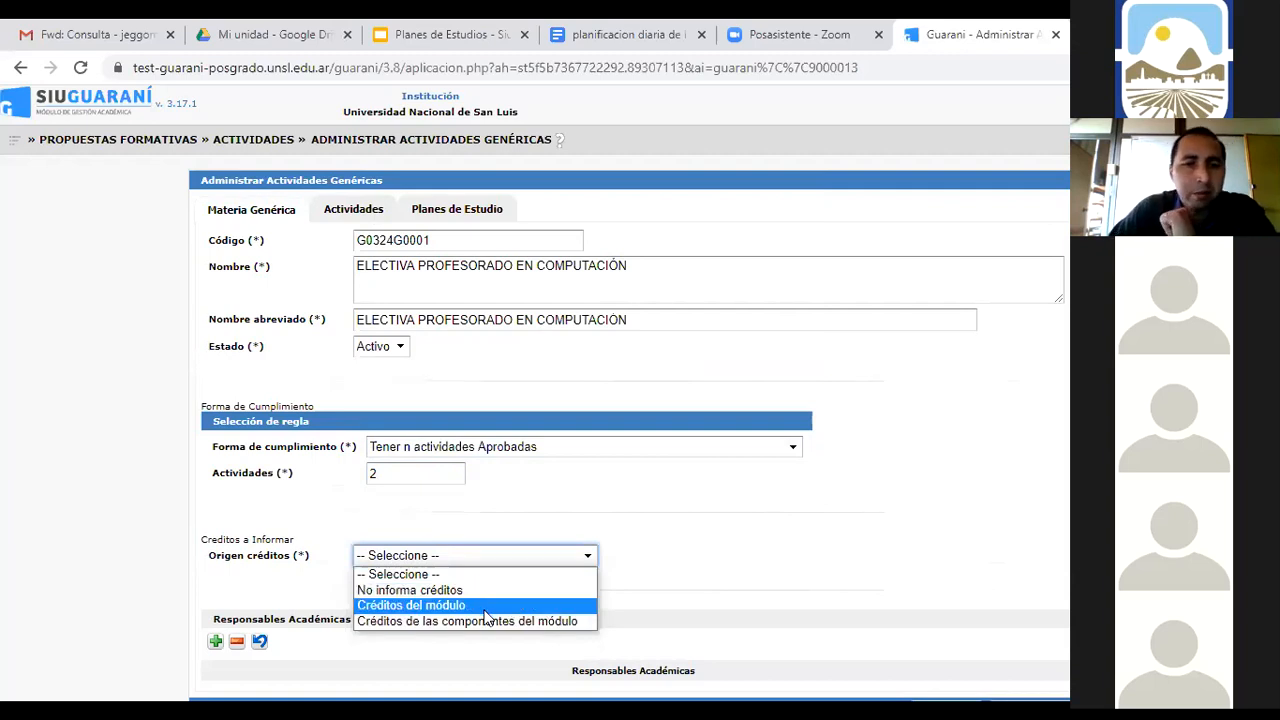
click(431, 590)
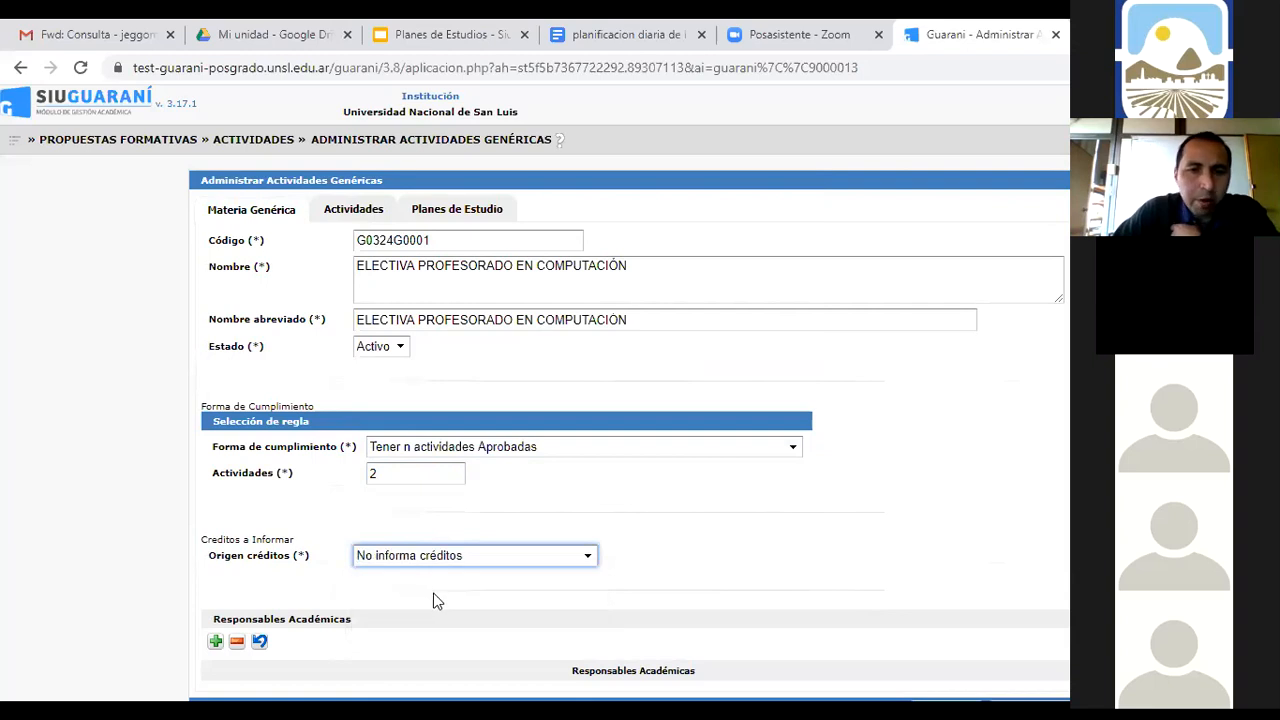
scroll(1006, 505, down, 1)
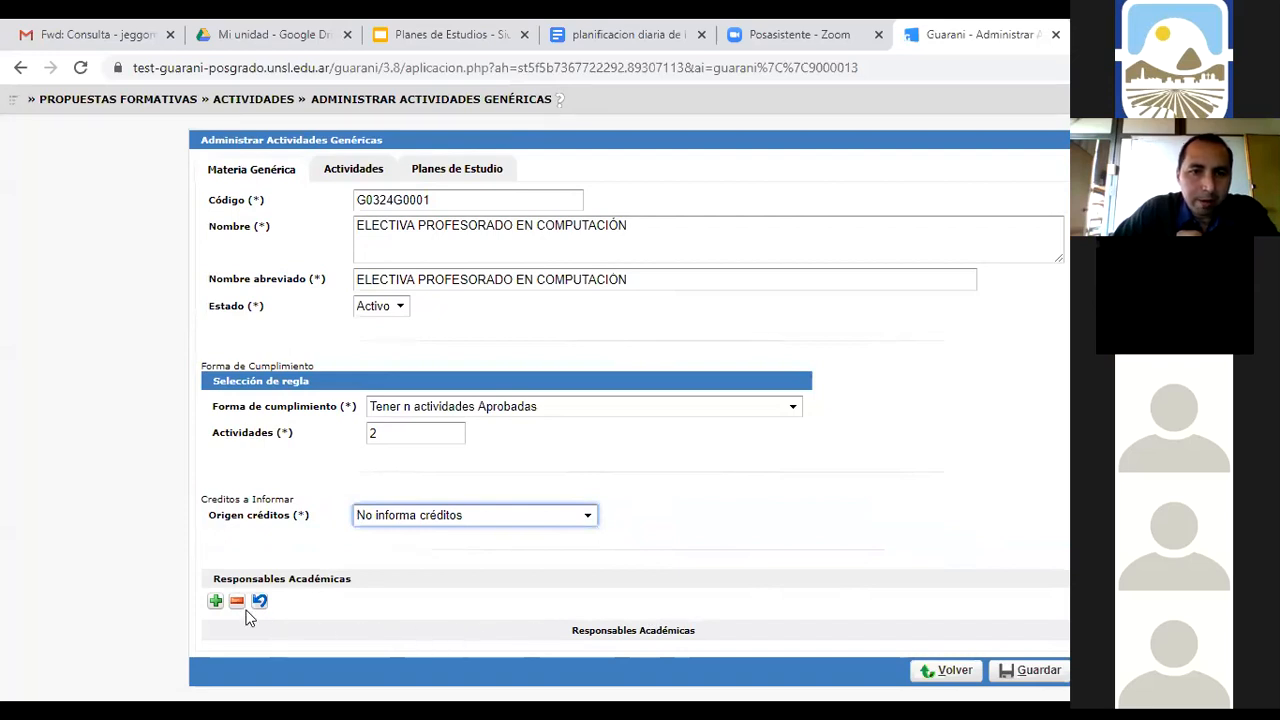
Add FACULTAD DE CIENCIAS FÍSICO MATEMÁTICAS Y NATURALES as responsible unit, then show the Actividades tab
click(215, 601)
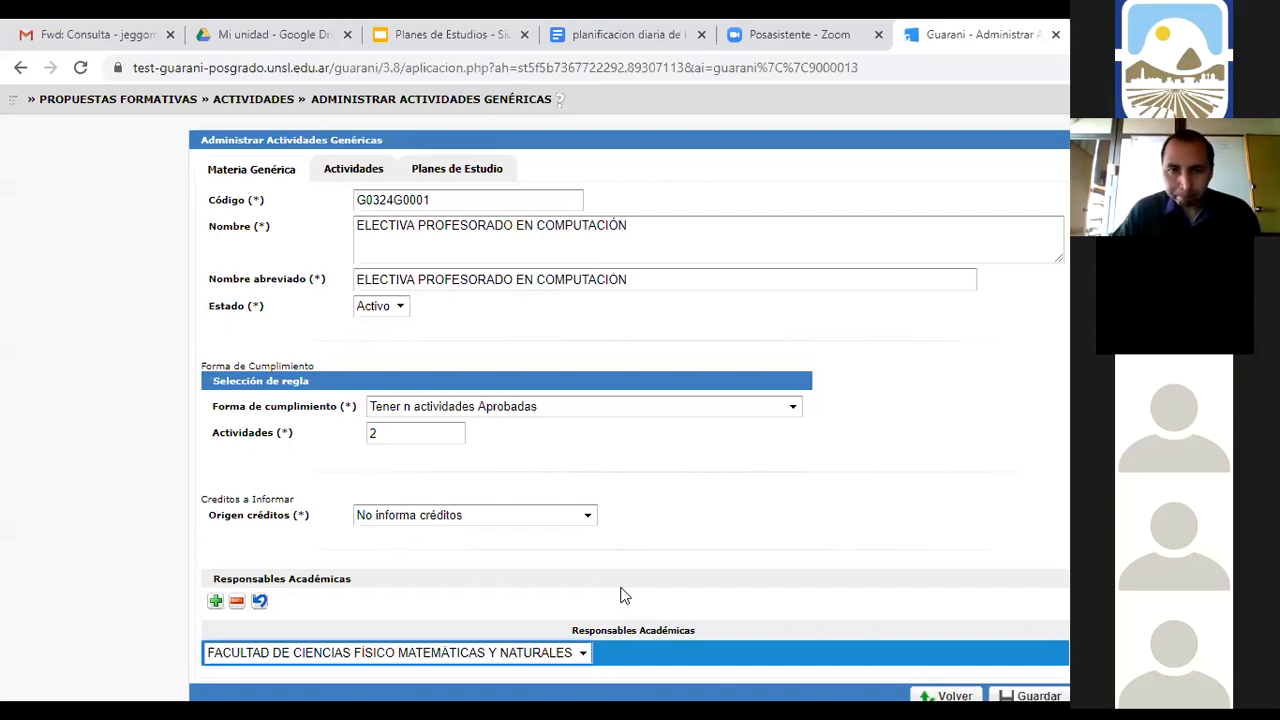
click(341, 174)
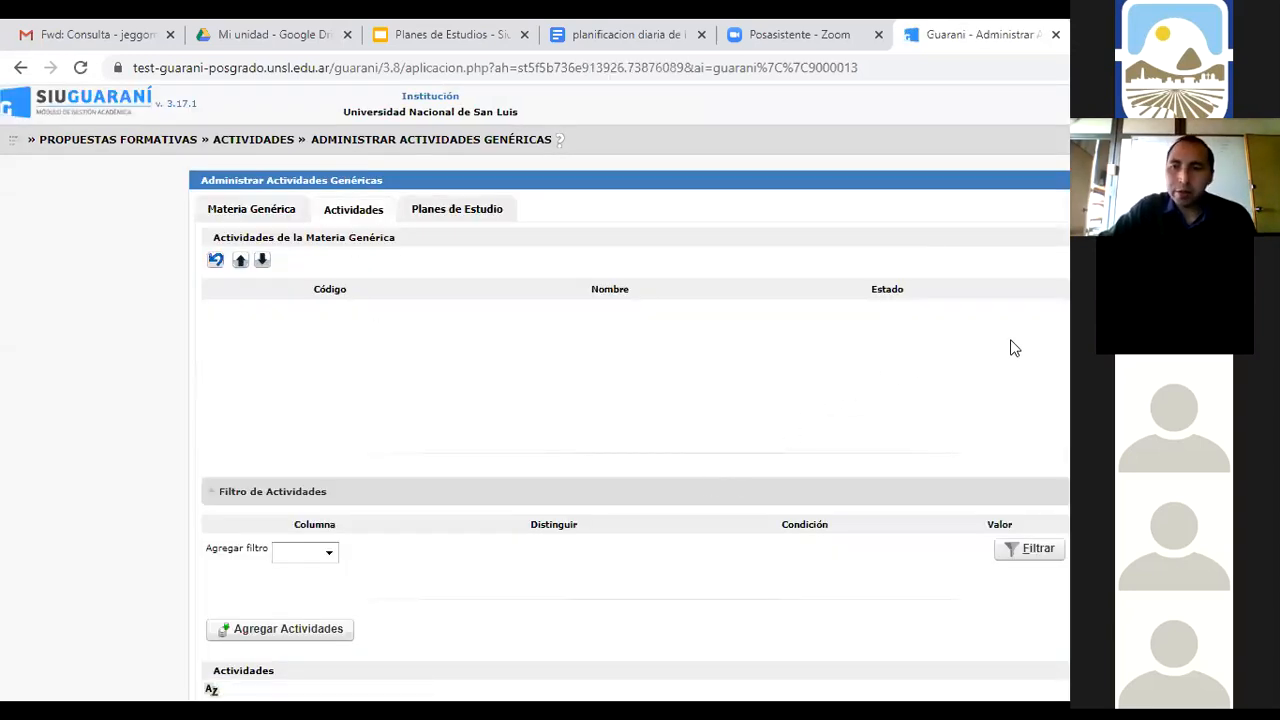
Filter the available activities to codes containing G0324
scroll(1011, 349, down, 3)
scroll(635, 400, down, 1)
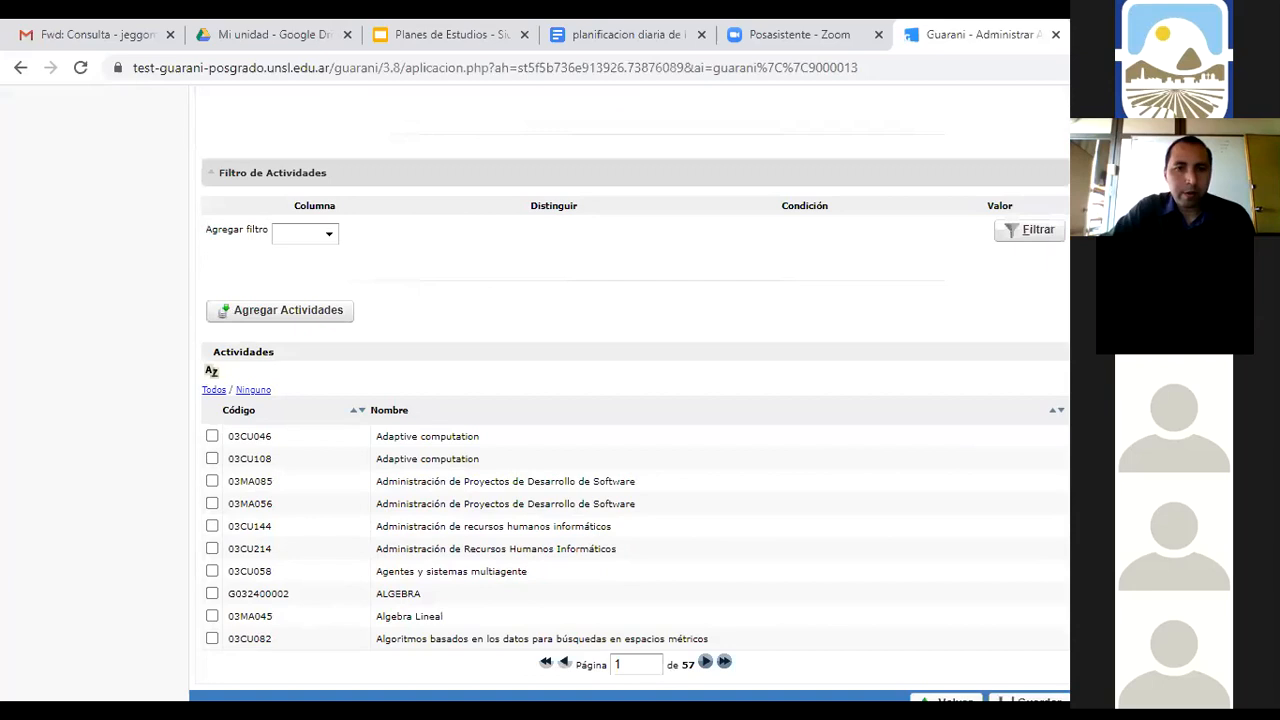
scroll(630, 417, up, 1)
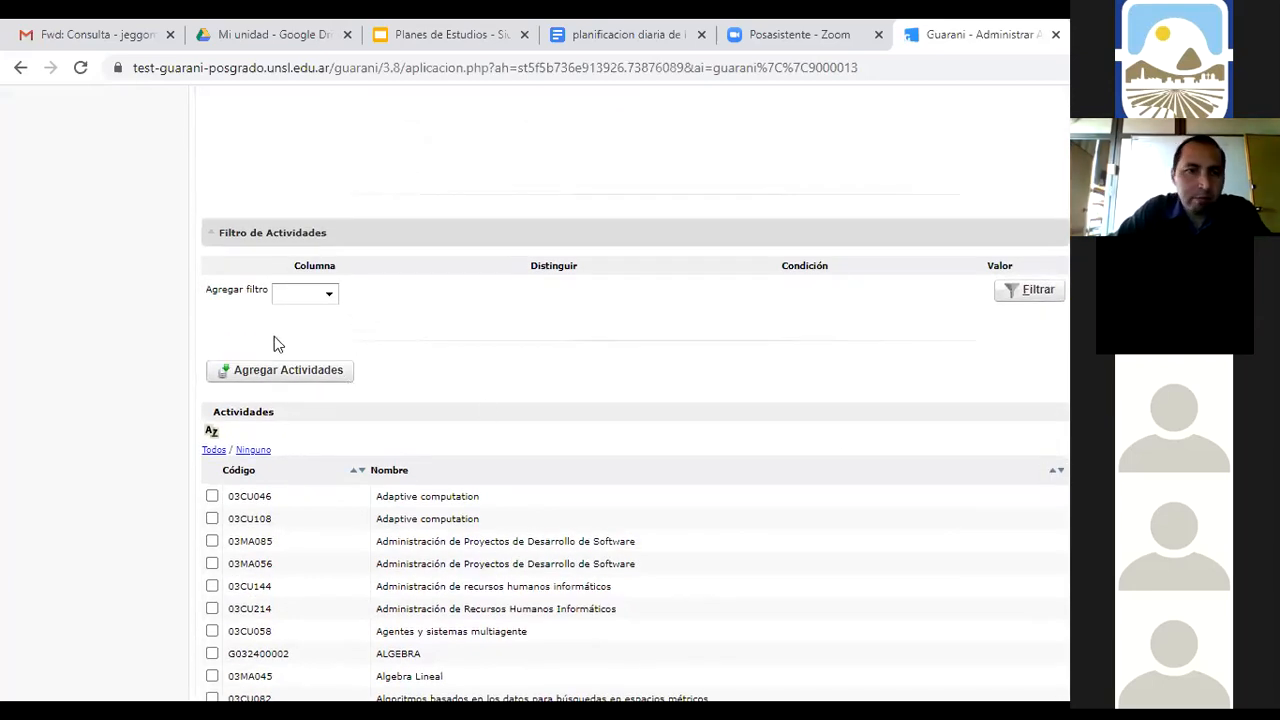
click(331, 294)
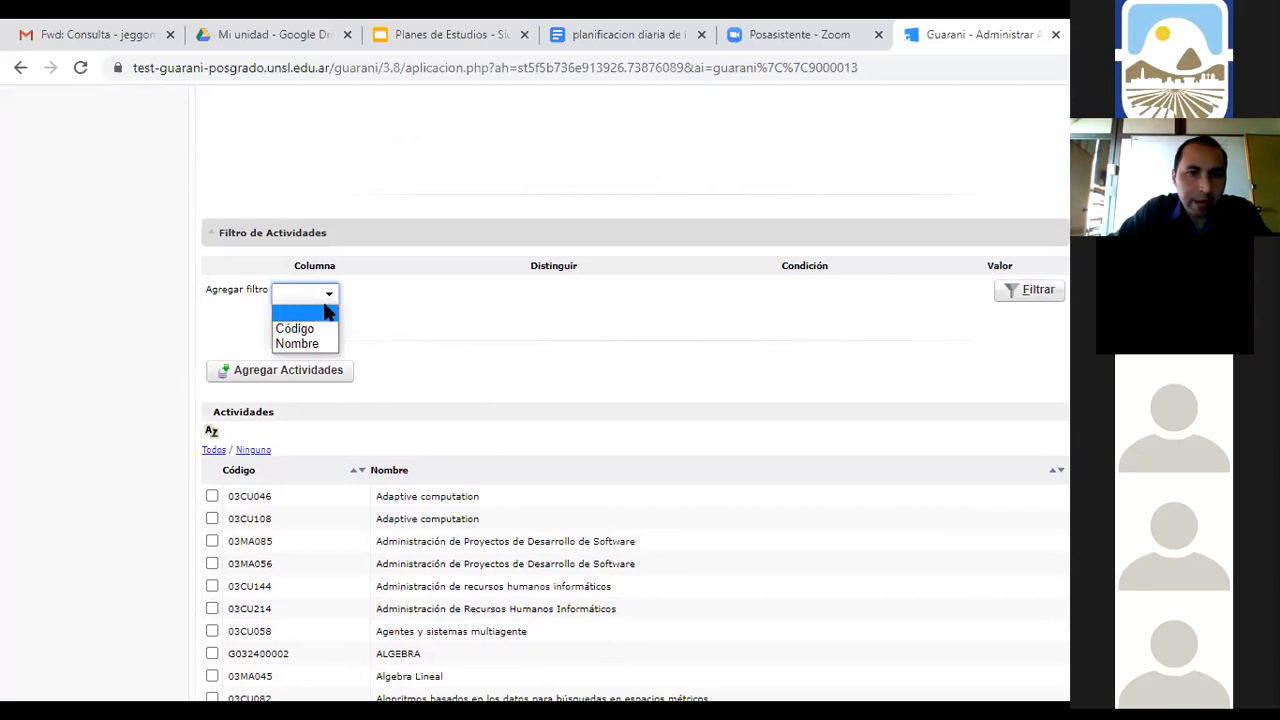
click(300, 331)
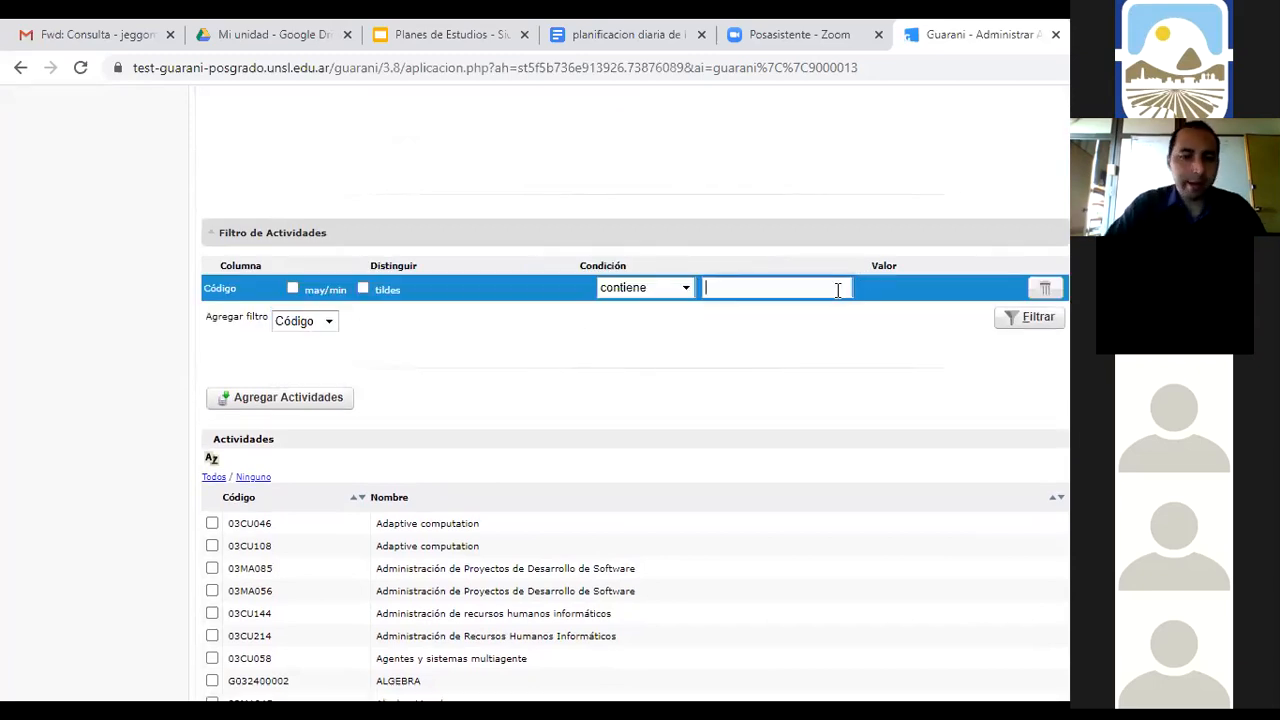
text(G0324)
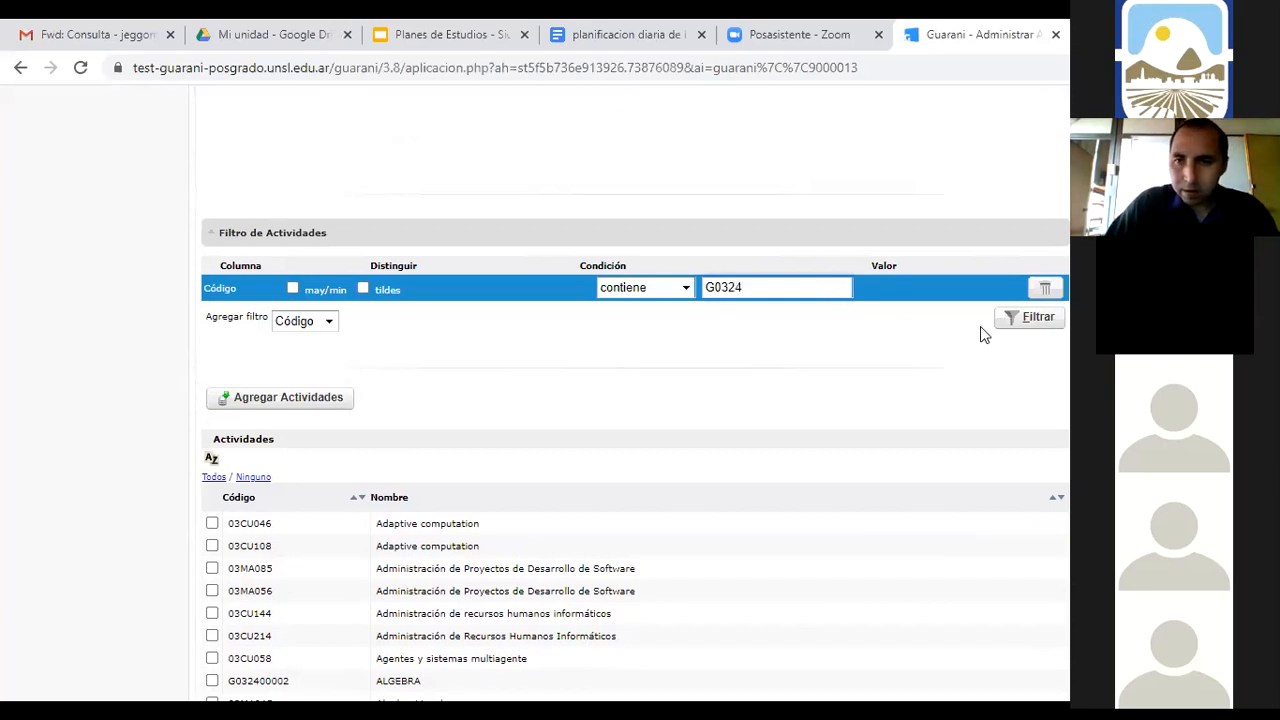
click(1030, 317)
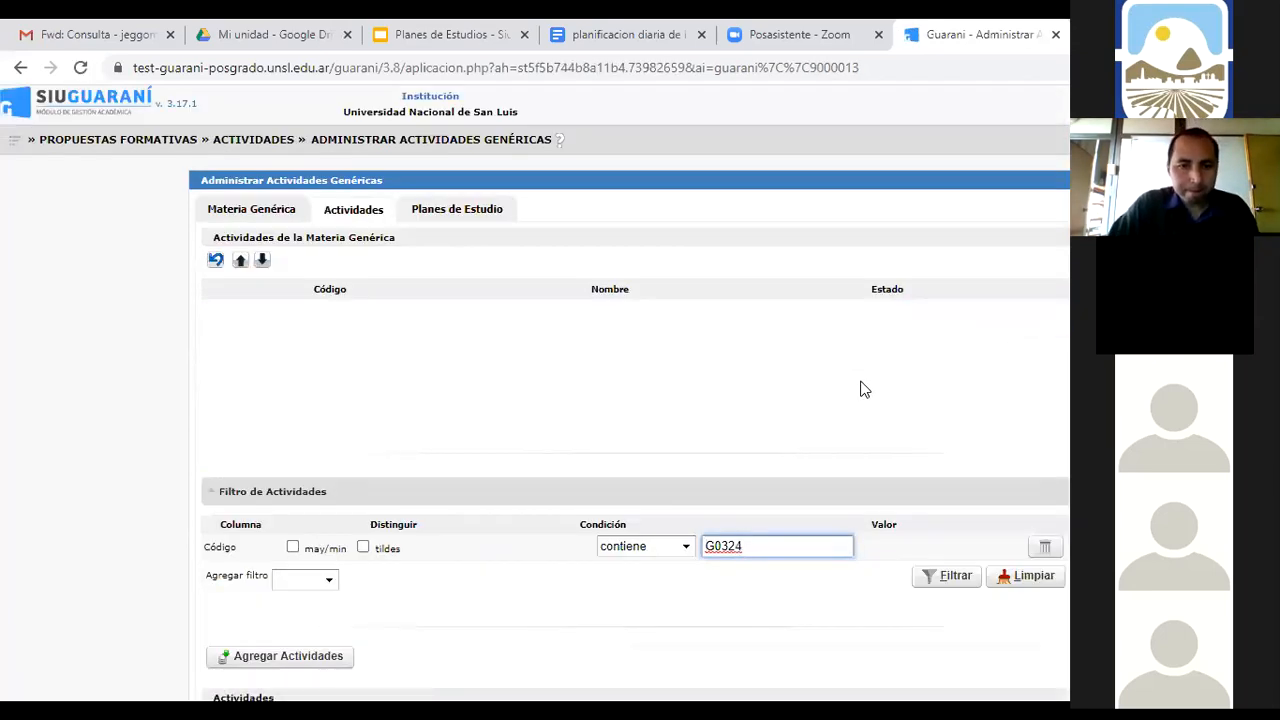
scroll(865, 390, down, 4)
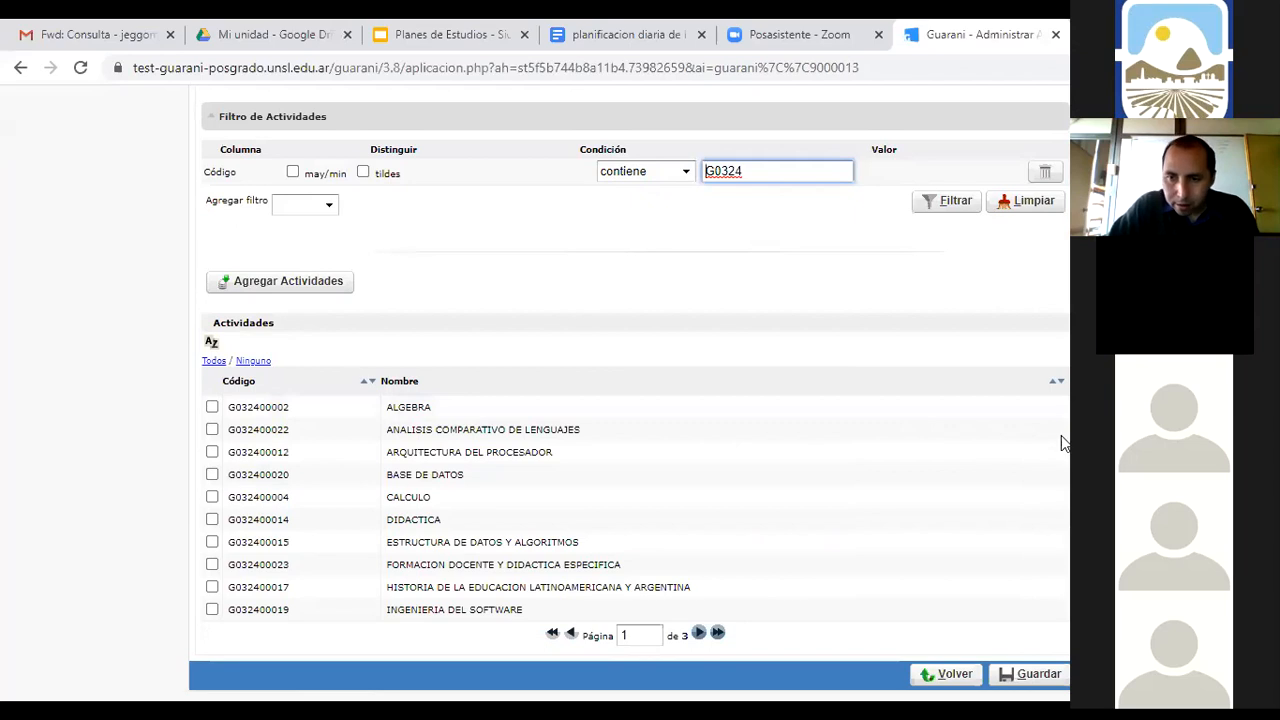
From results page 3, add SIMULACION and TALLER ARMADO Y DIAGNOSTICO DE PC to the subject
click(699, 637)
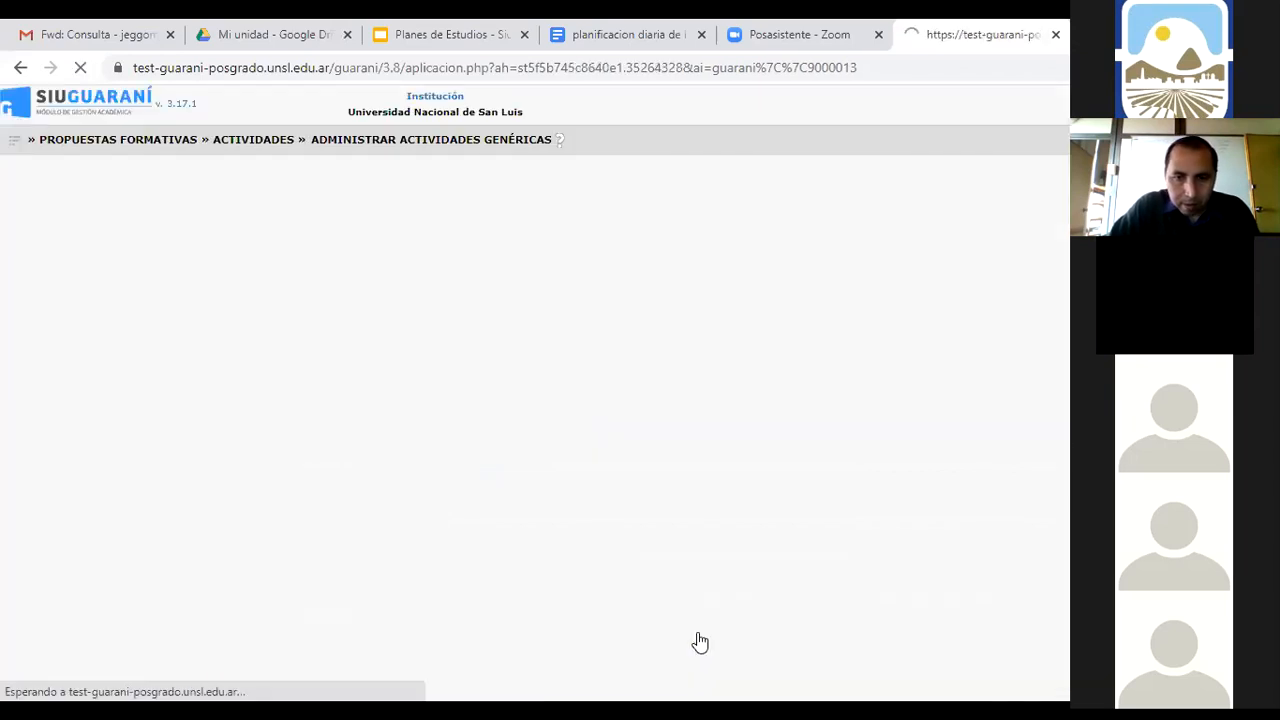
scroll(735, 595, down, 4)
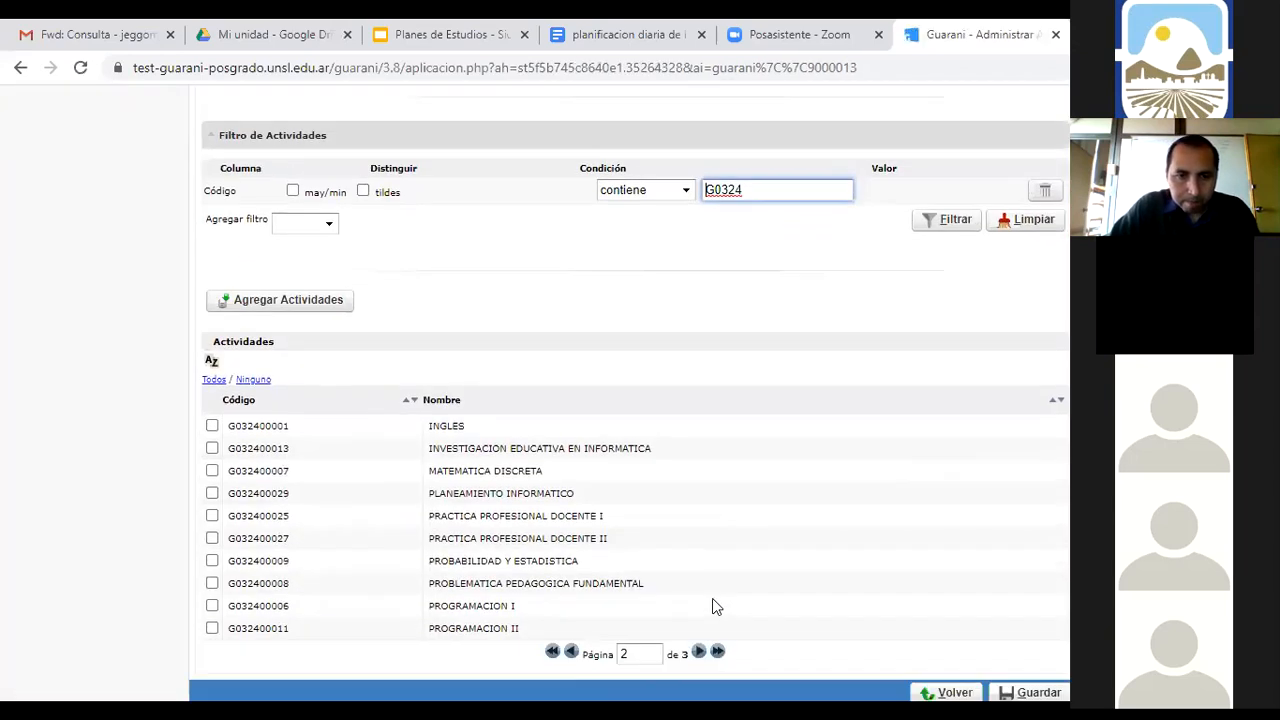
click(699, 630)
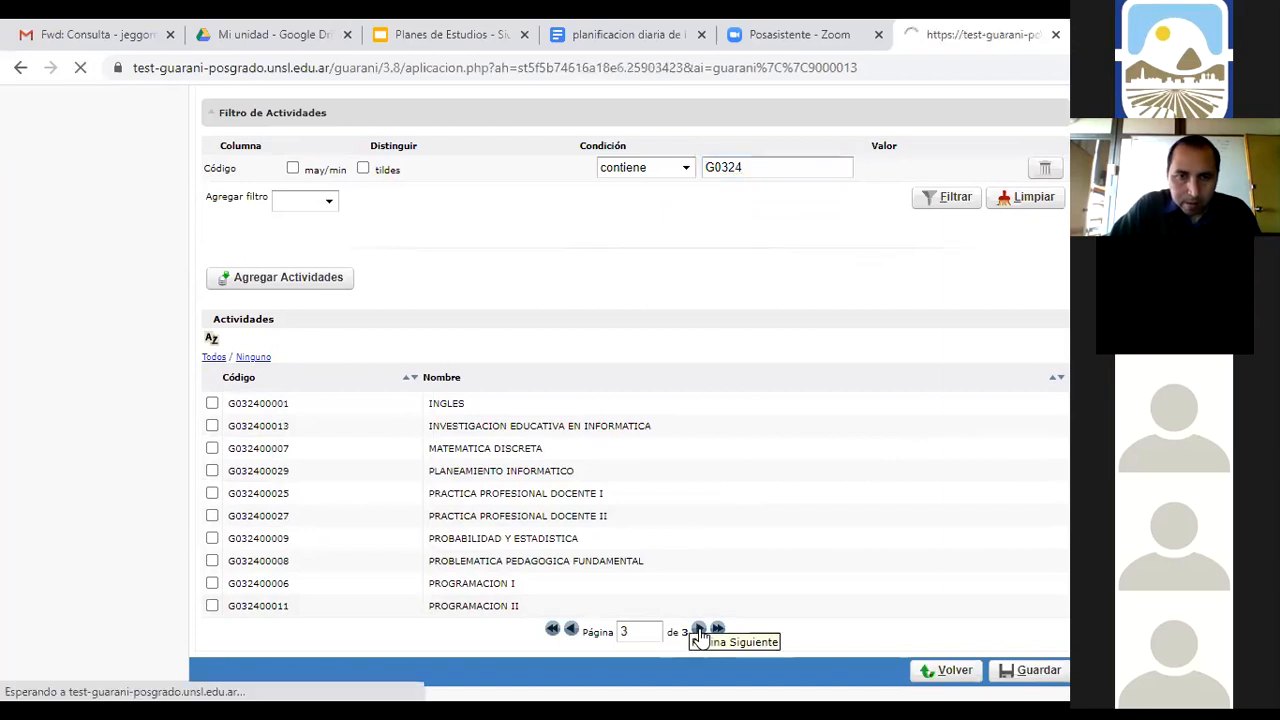
scroll(640, 530, down, 4)
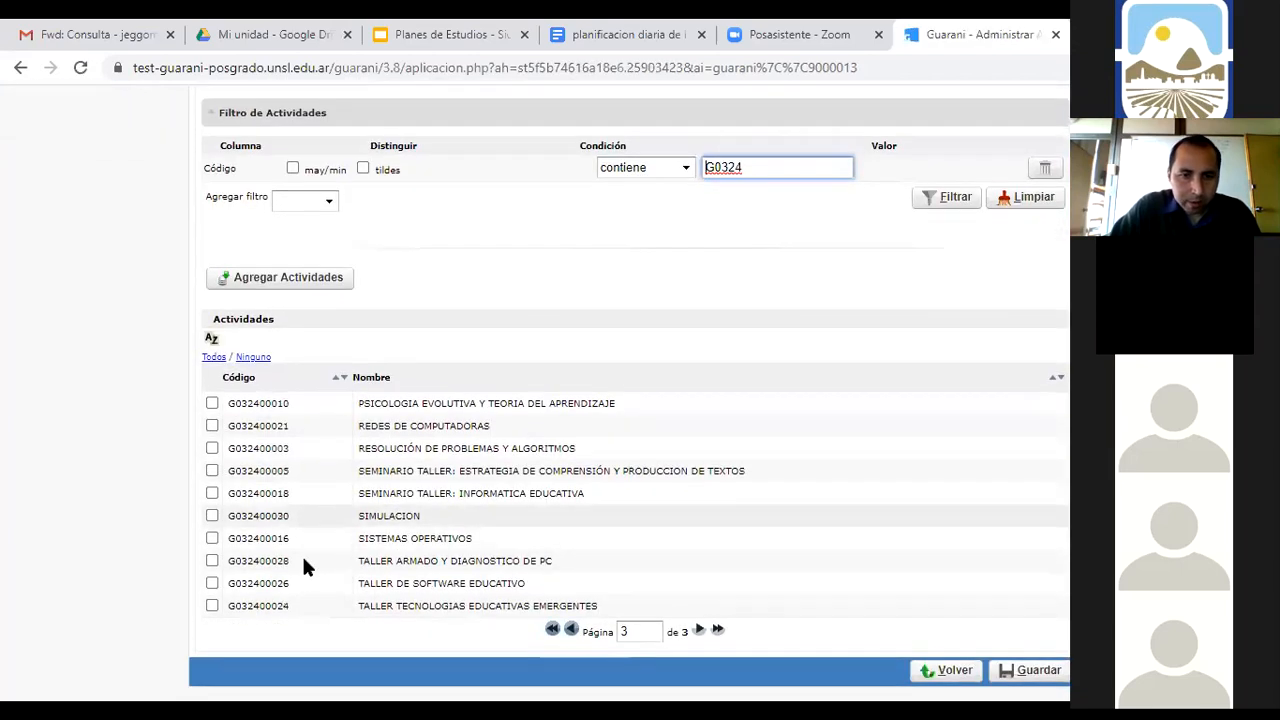
click(212, 516)
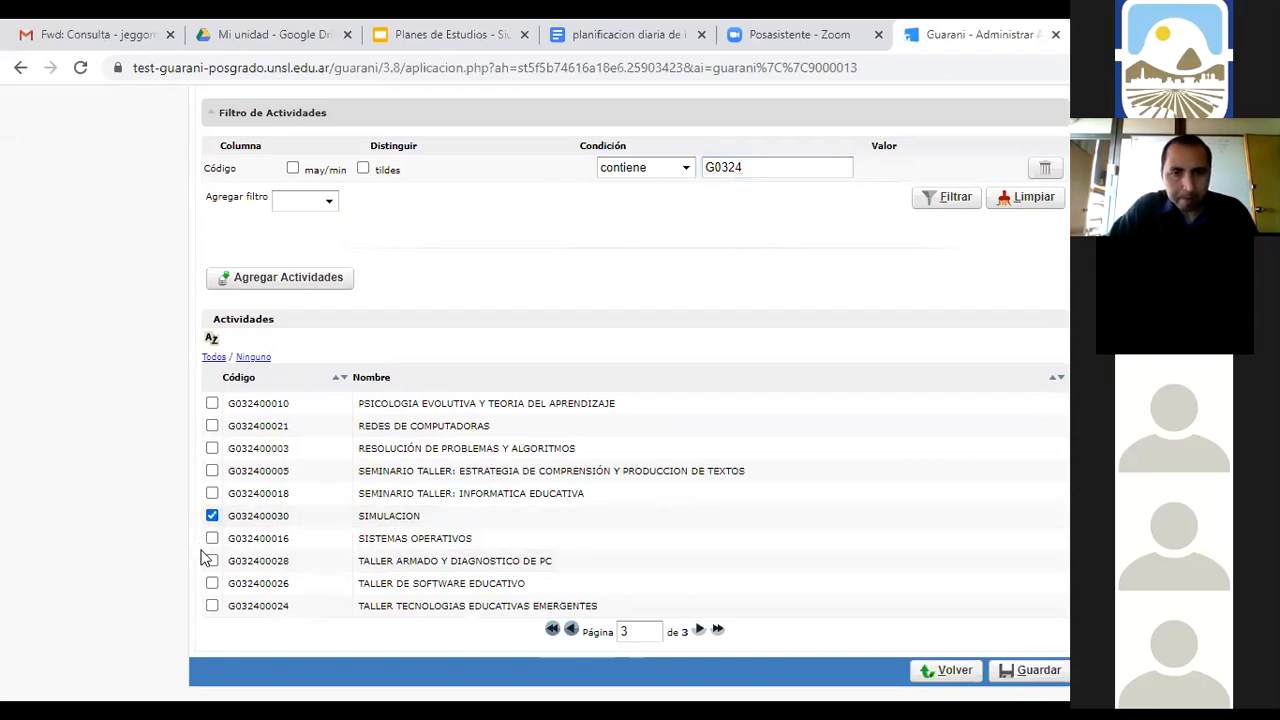
click(212, 561)
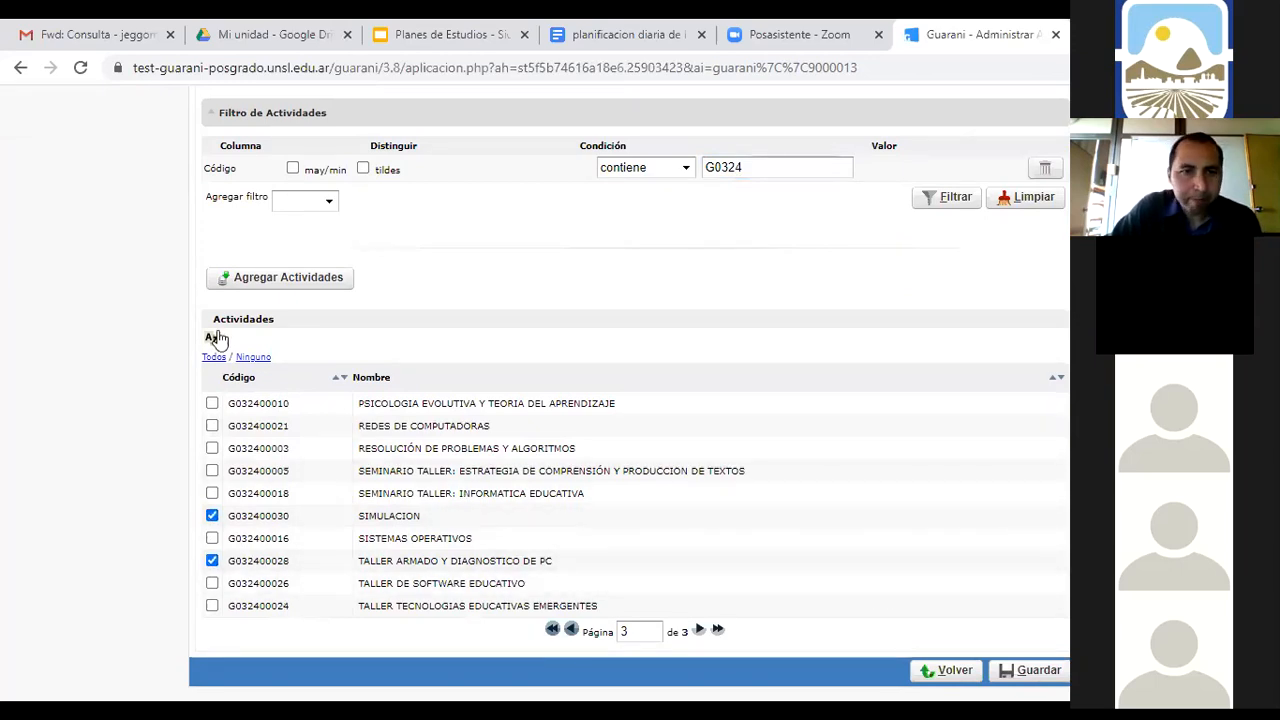
click(243, 284)
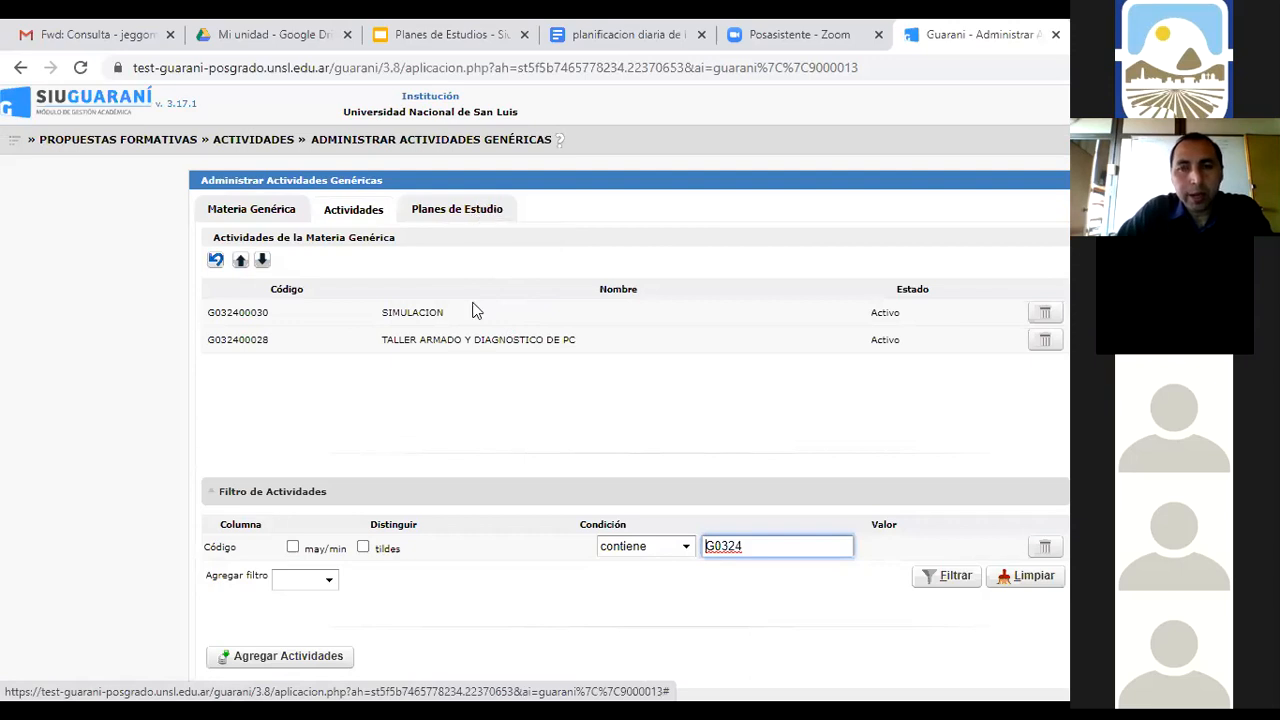
Check the Planes de Estudio tab, save the elective generic subject and accept 'Se guardó correctamente'
click(450, 216)
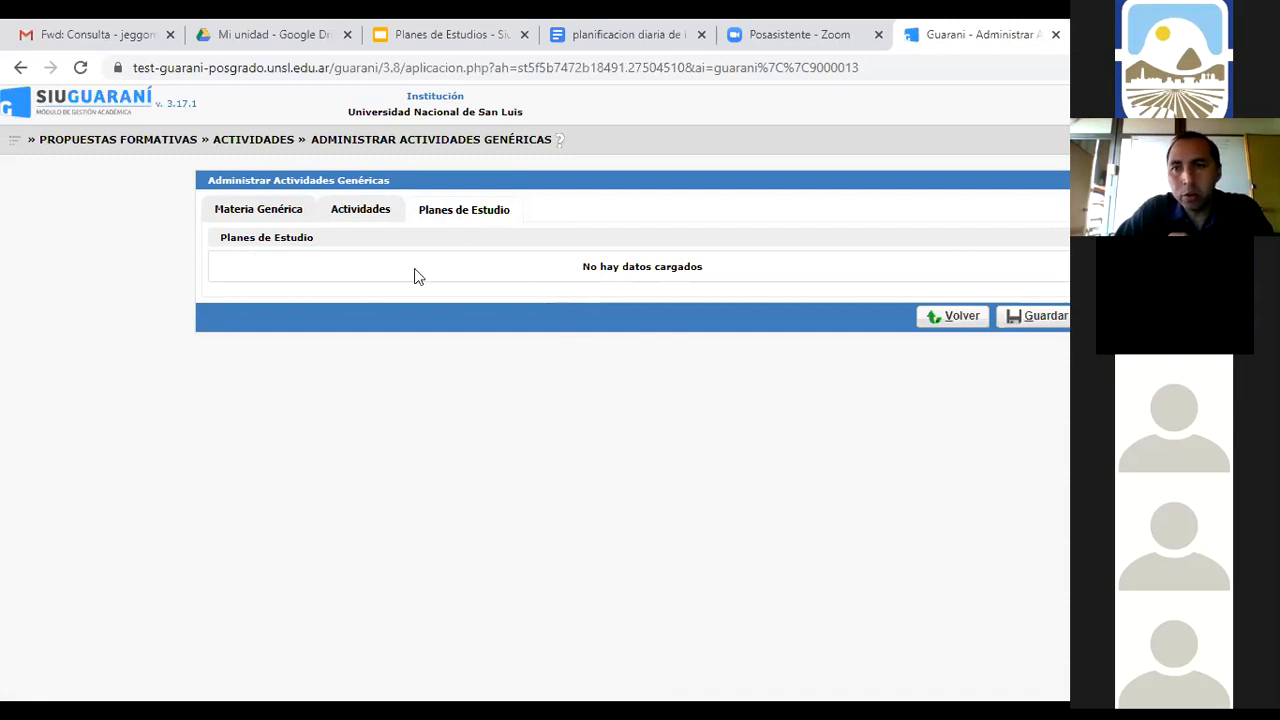
click(1046, 317)
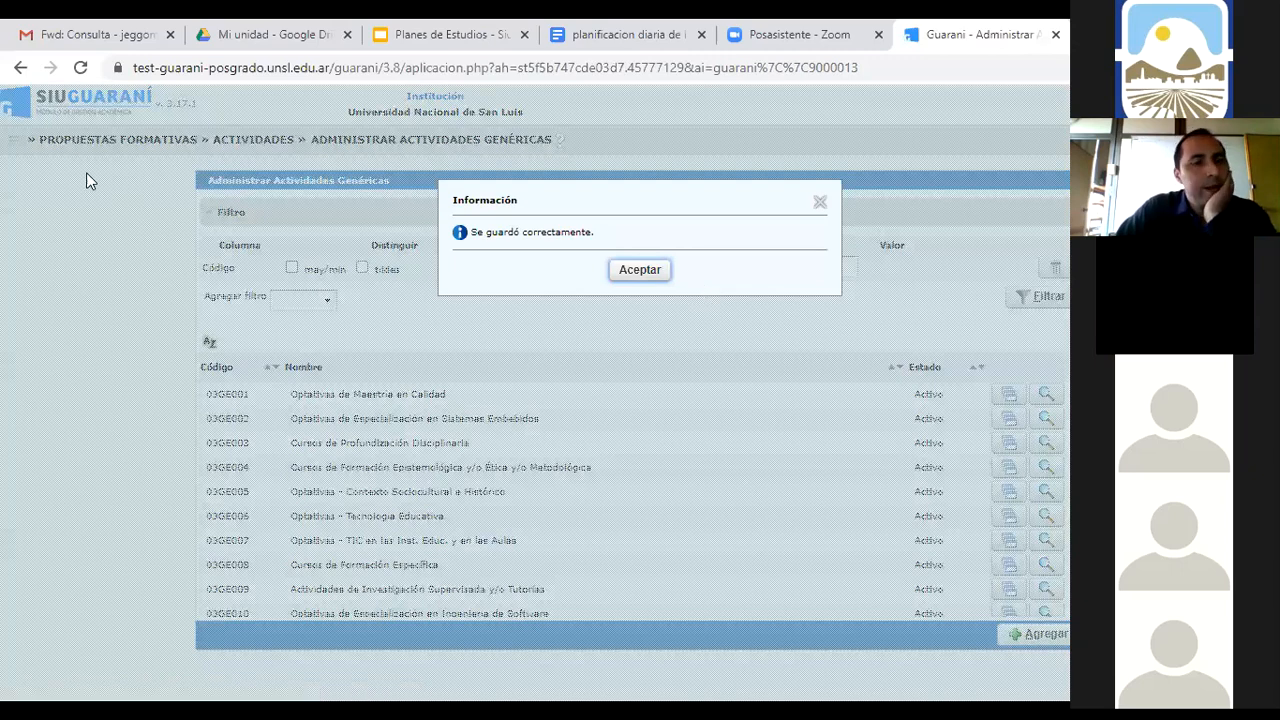
key(Return)
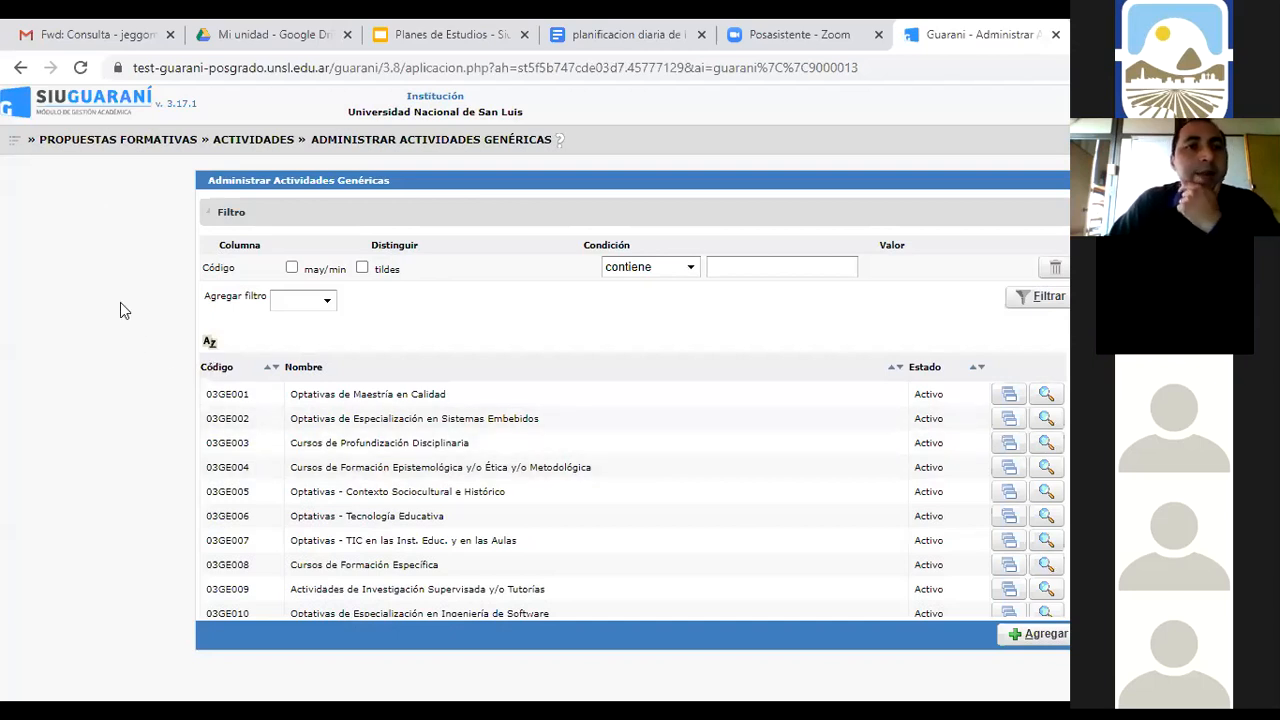
Go to Propuestas Formativas > Planes de Estudio > Administrar Planes de Estudio and create a new plan
click(14, 140)
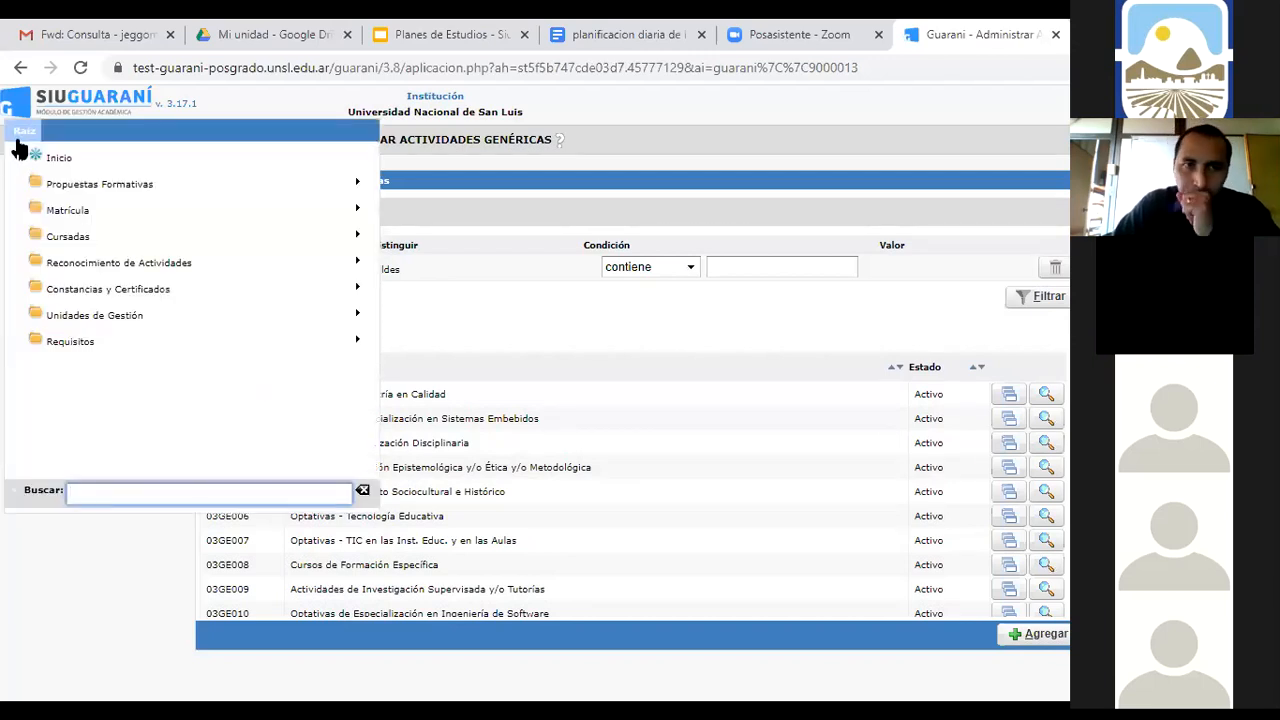
click(51, 184)
click(56, 186)
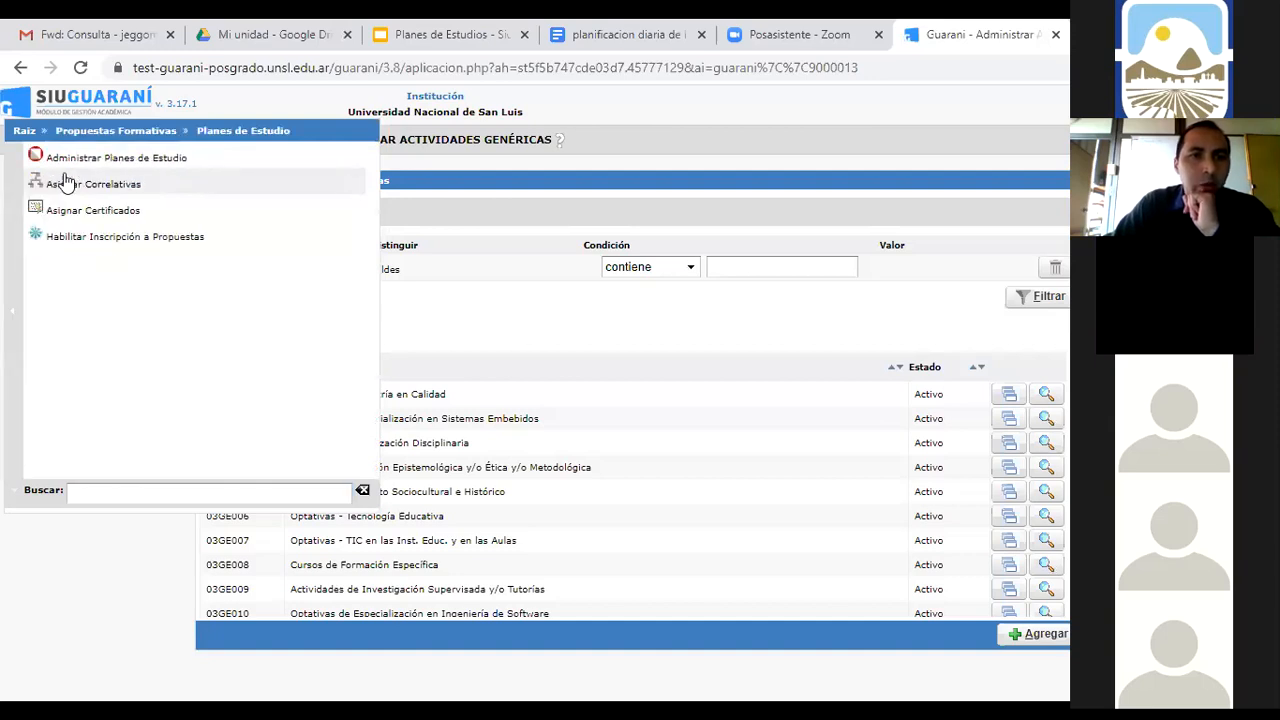
click(90, 162)
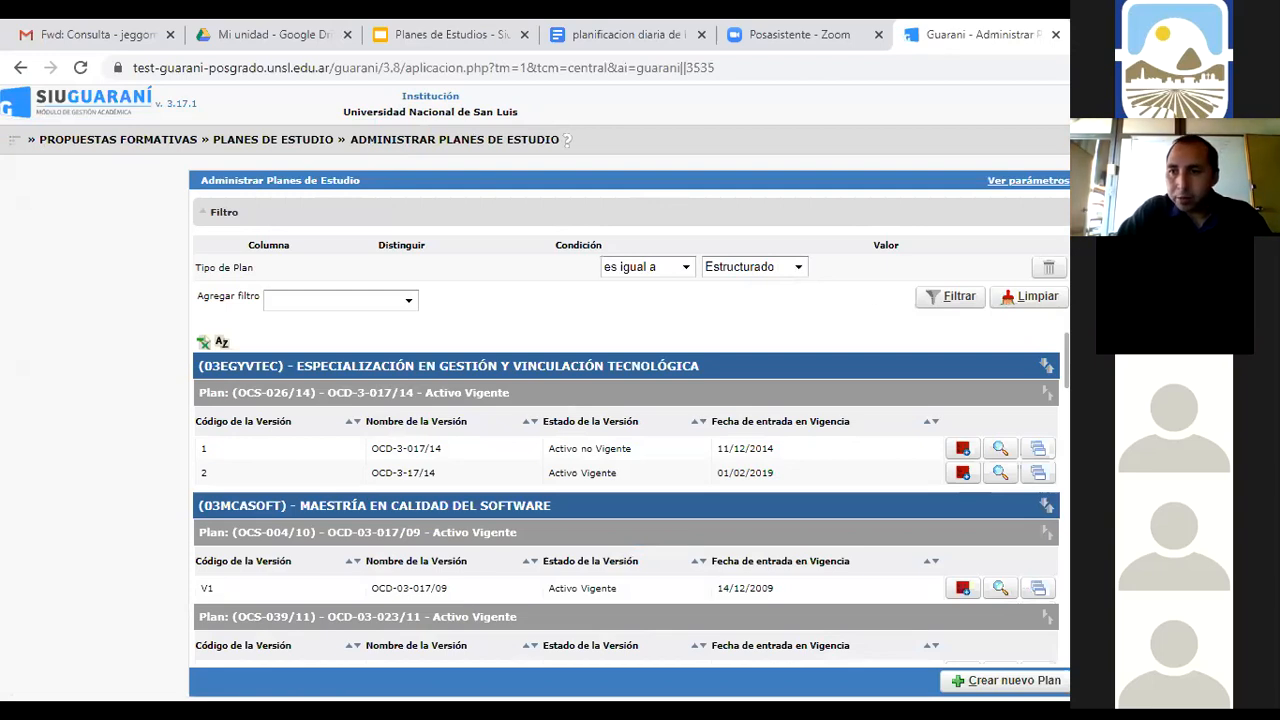
scroll(630, 400, down, 1)
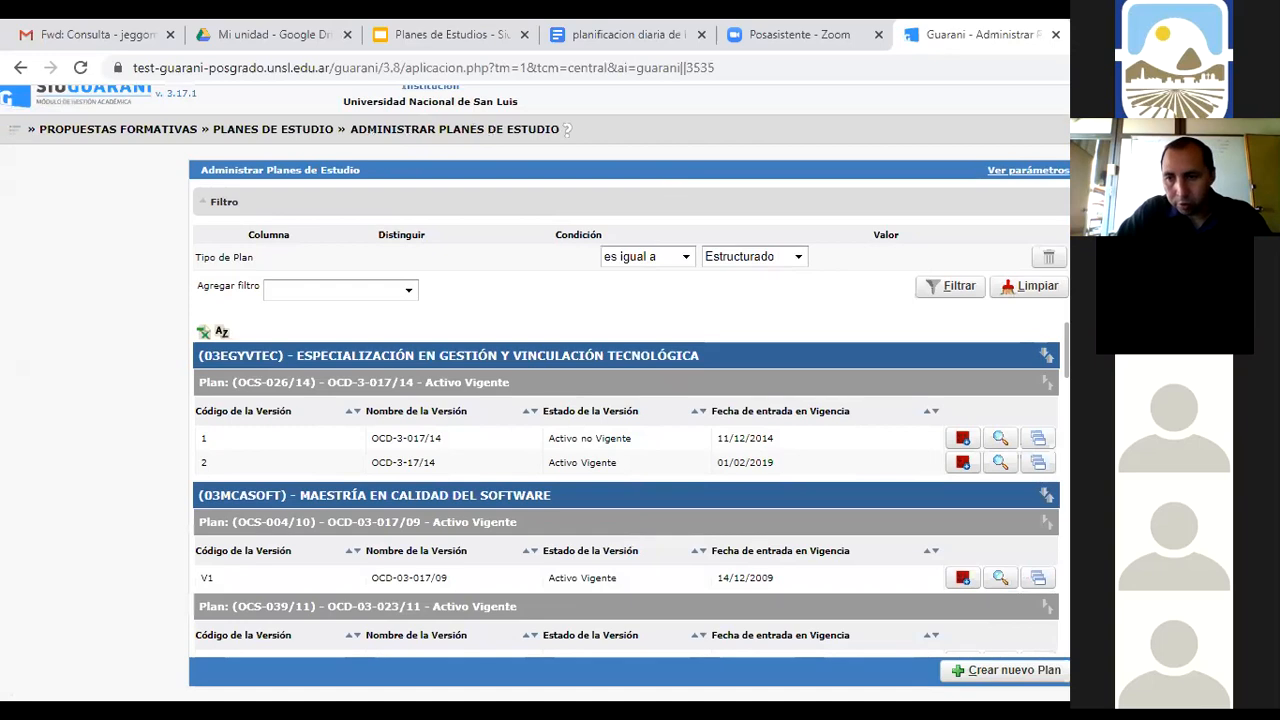
click(1025, 680)
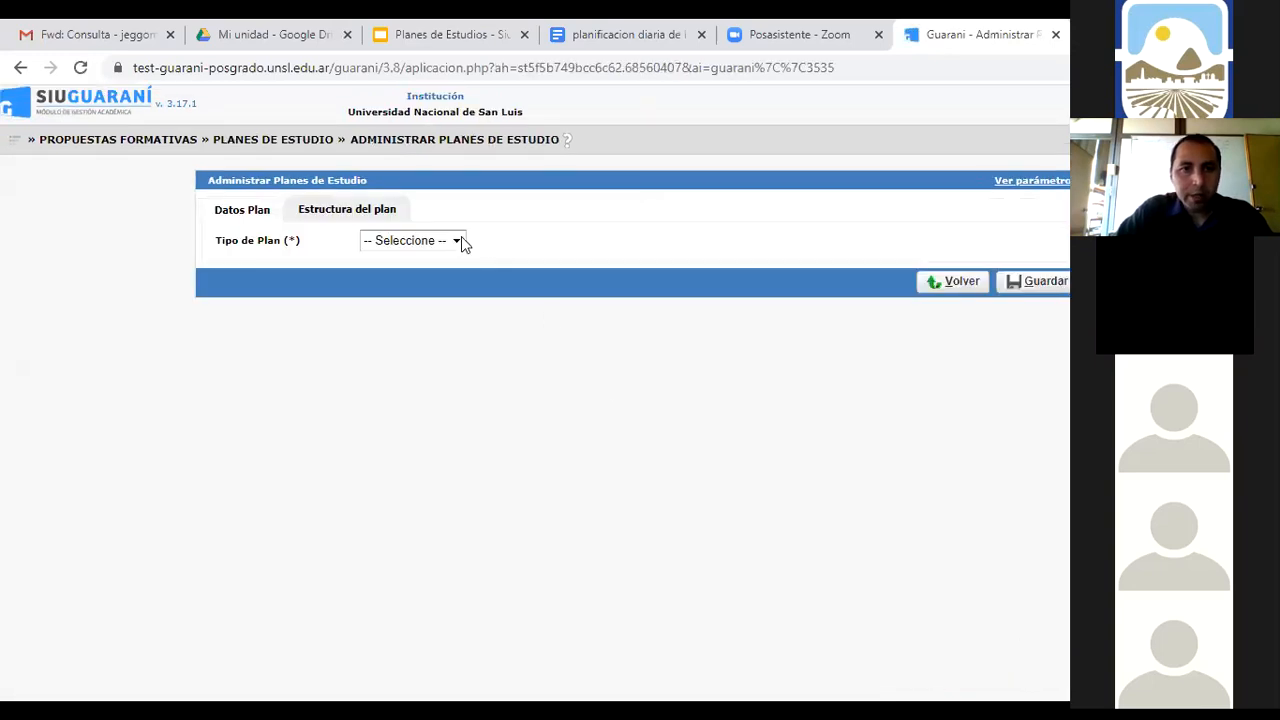
click(460, 240)
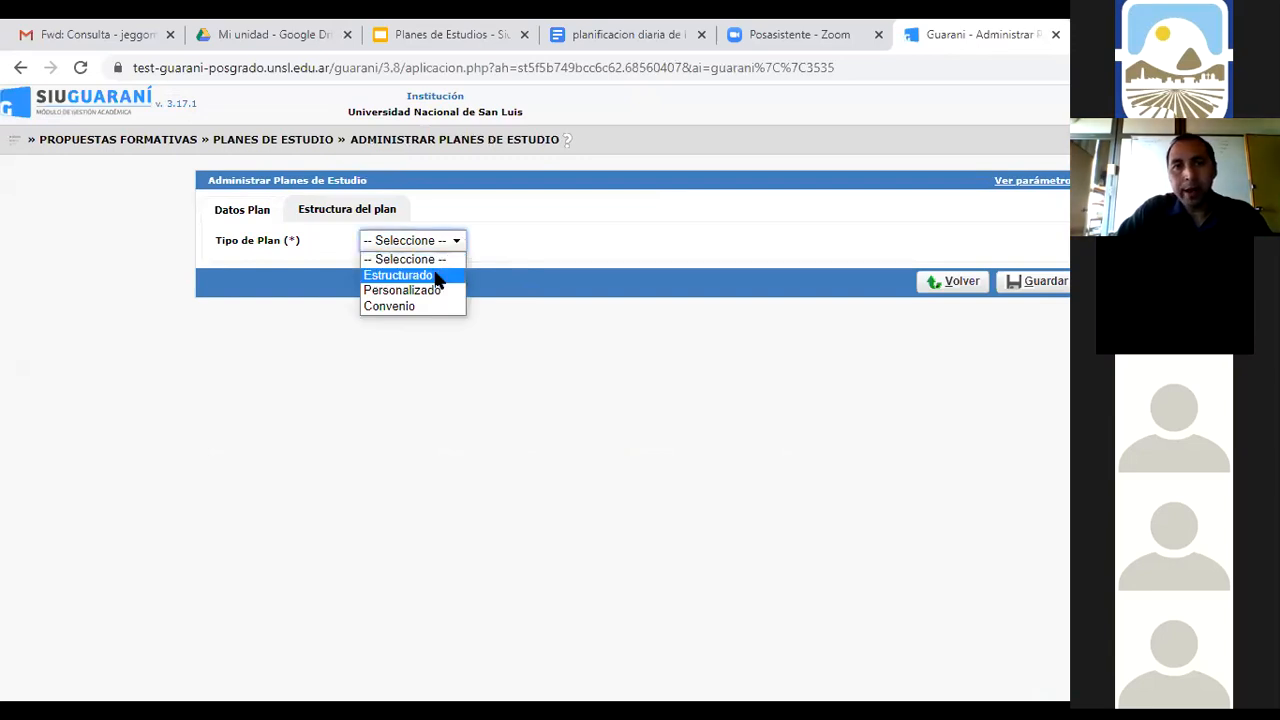
Make the plan Estructurado for PROFESORADO EN CIENCIAS DE LA COMPUTACIÓN
click(437, 278)
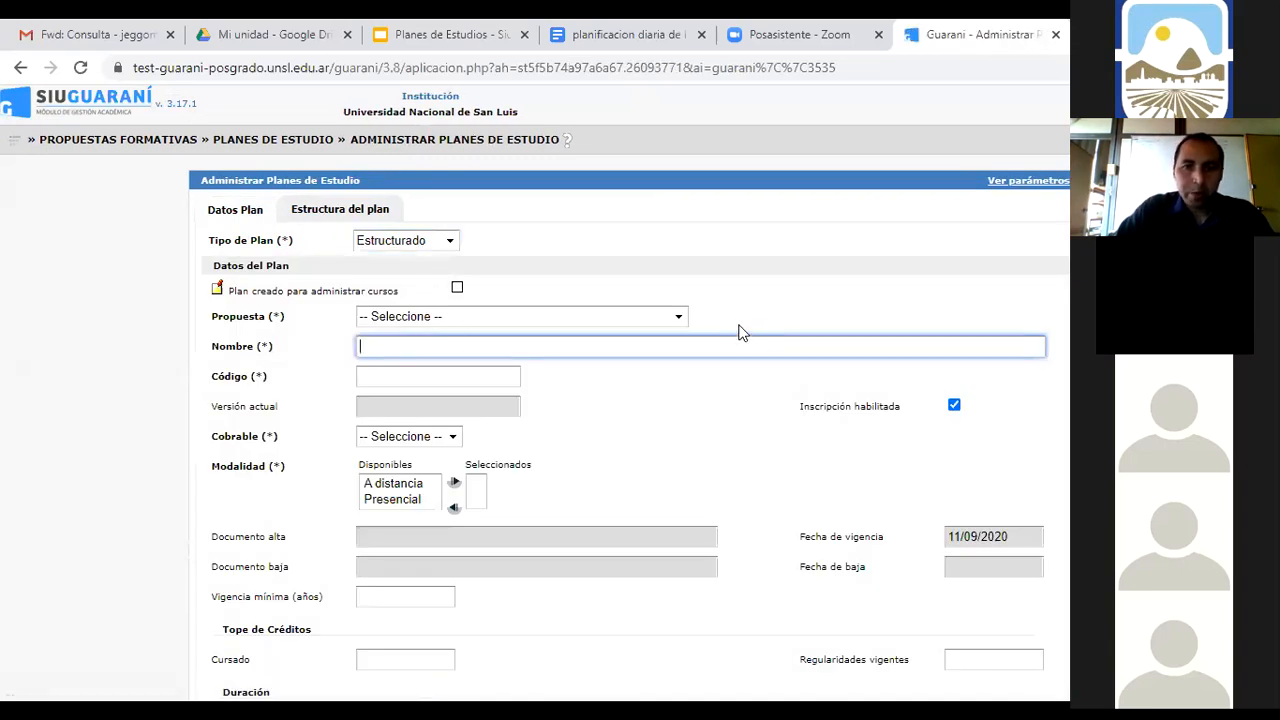
click(679, 317)
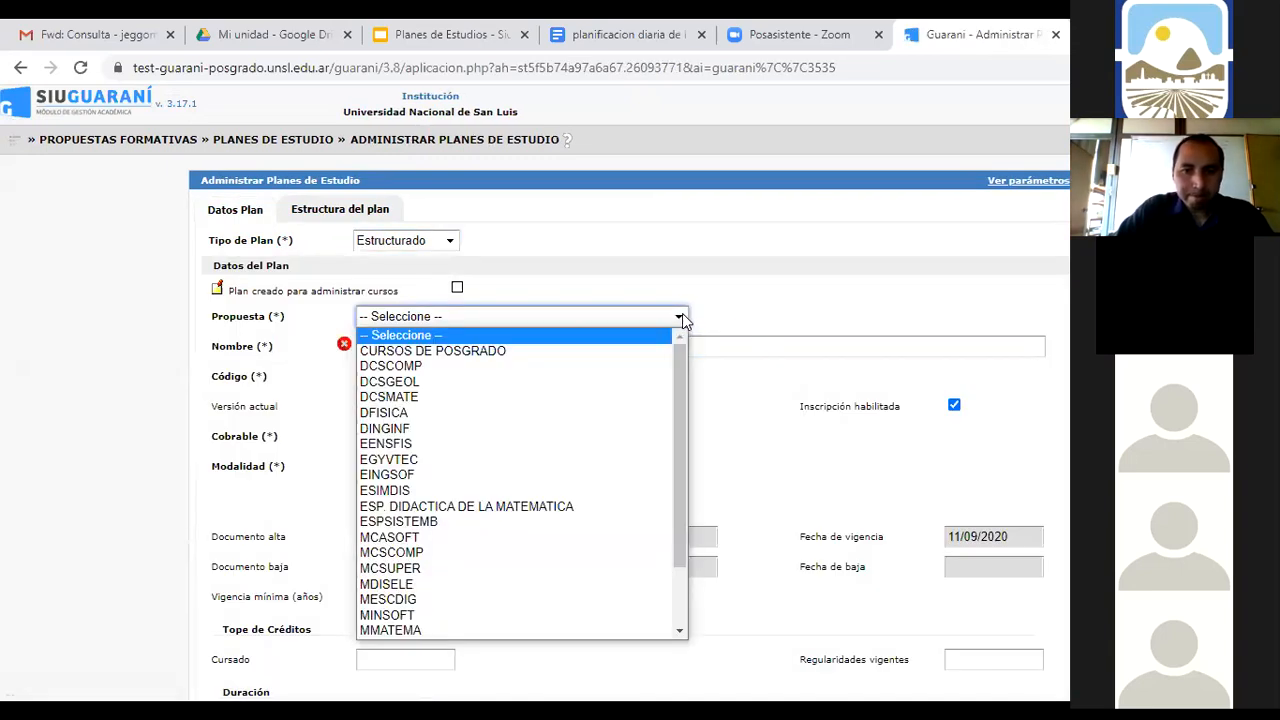
drag(686, 366, 688, 479)
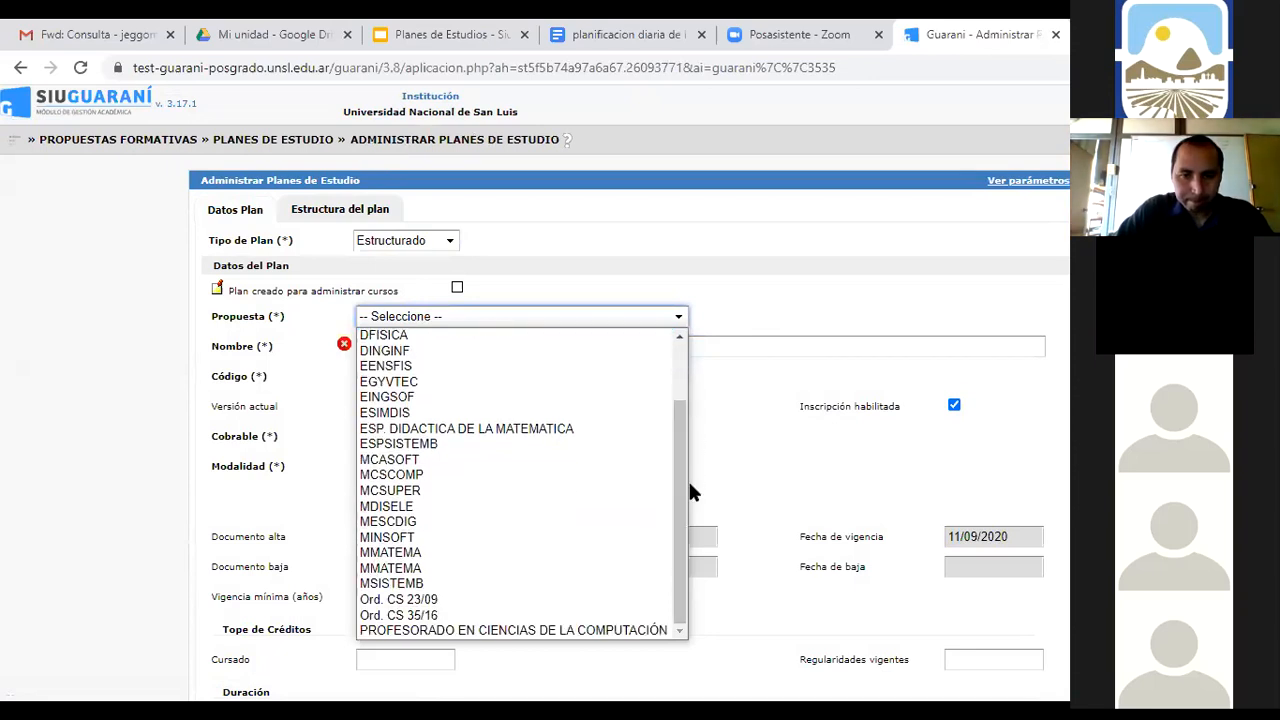
click(556, 632)
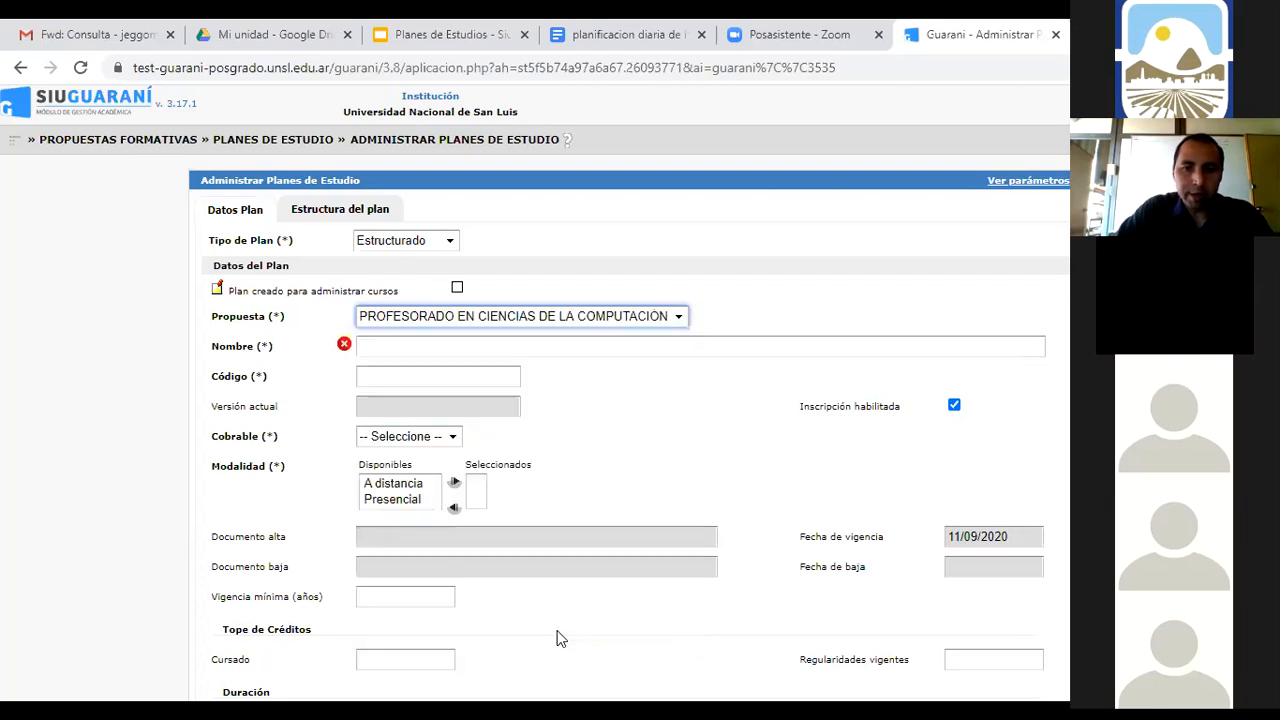
Enter 'PLAN PROFESORADO COMPUTACION 15/20' as the plan name
click(498, 346)
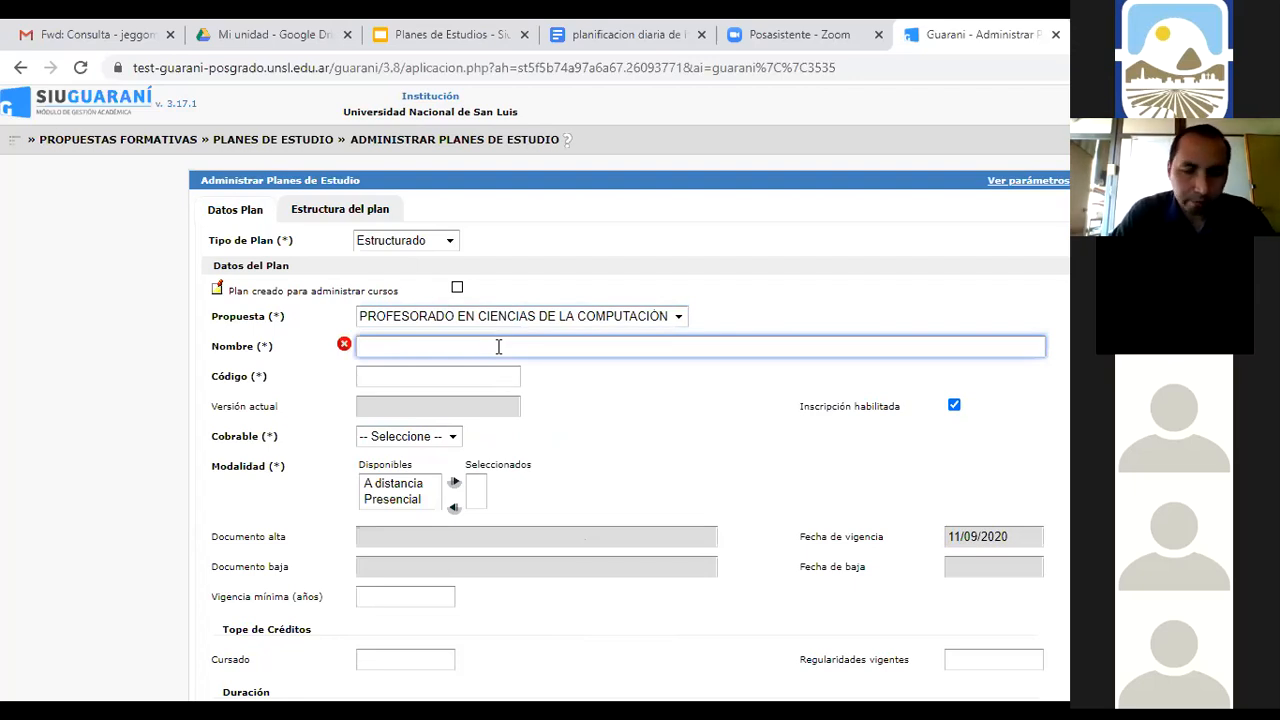
text(pLAN)
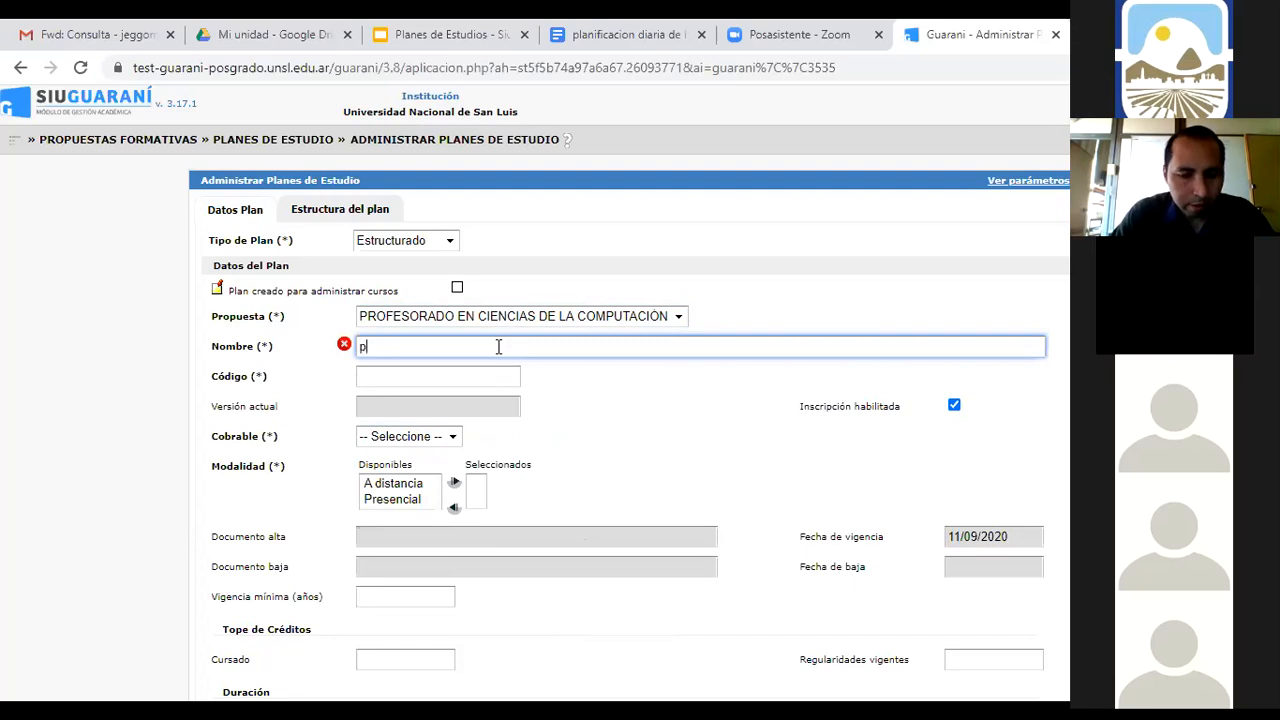
key(BackSpace)
key(BackSpace)
key(BackSpace)
key(BackSpace)
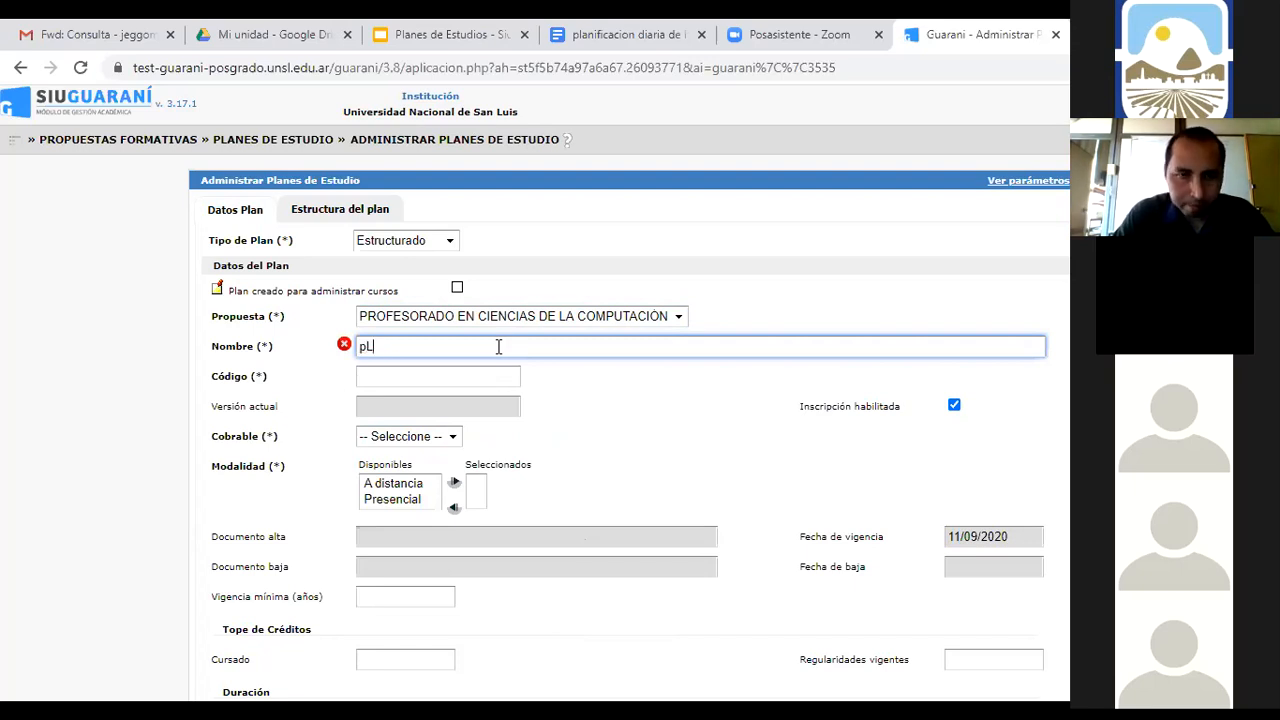
text(PLA)
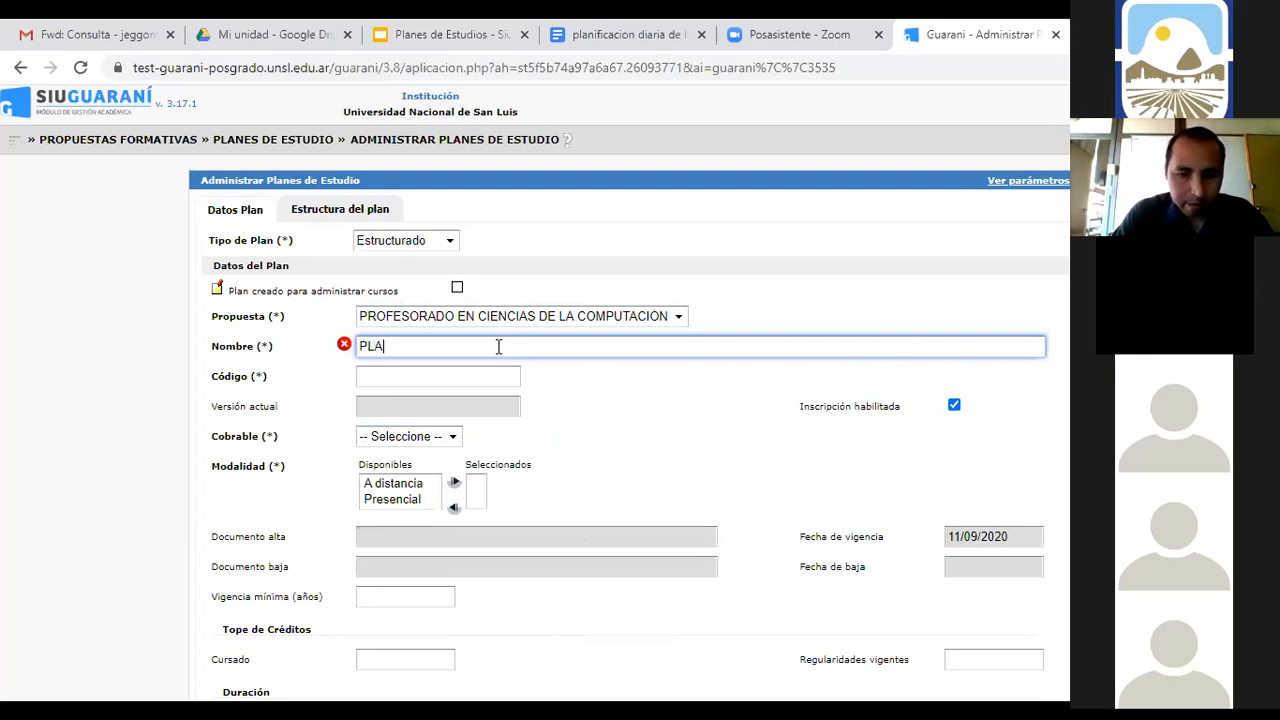
text(N P)
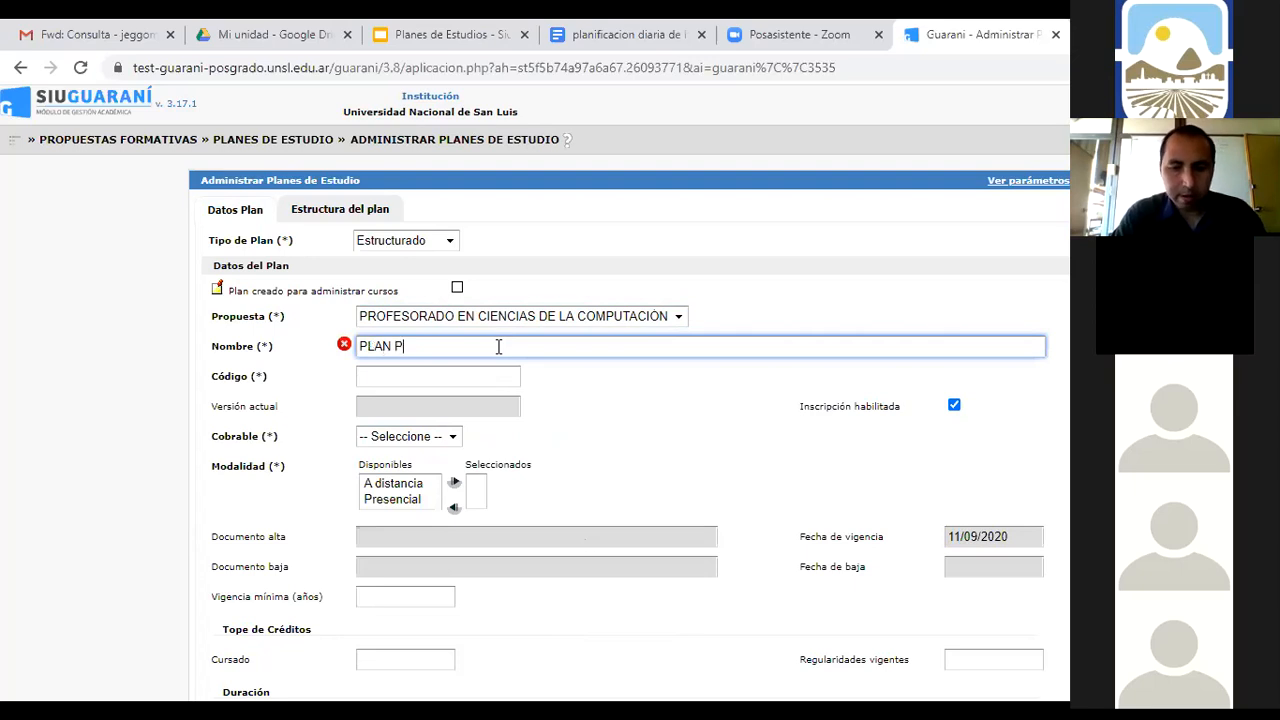
text(ROF)
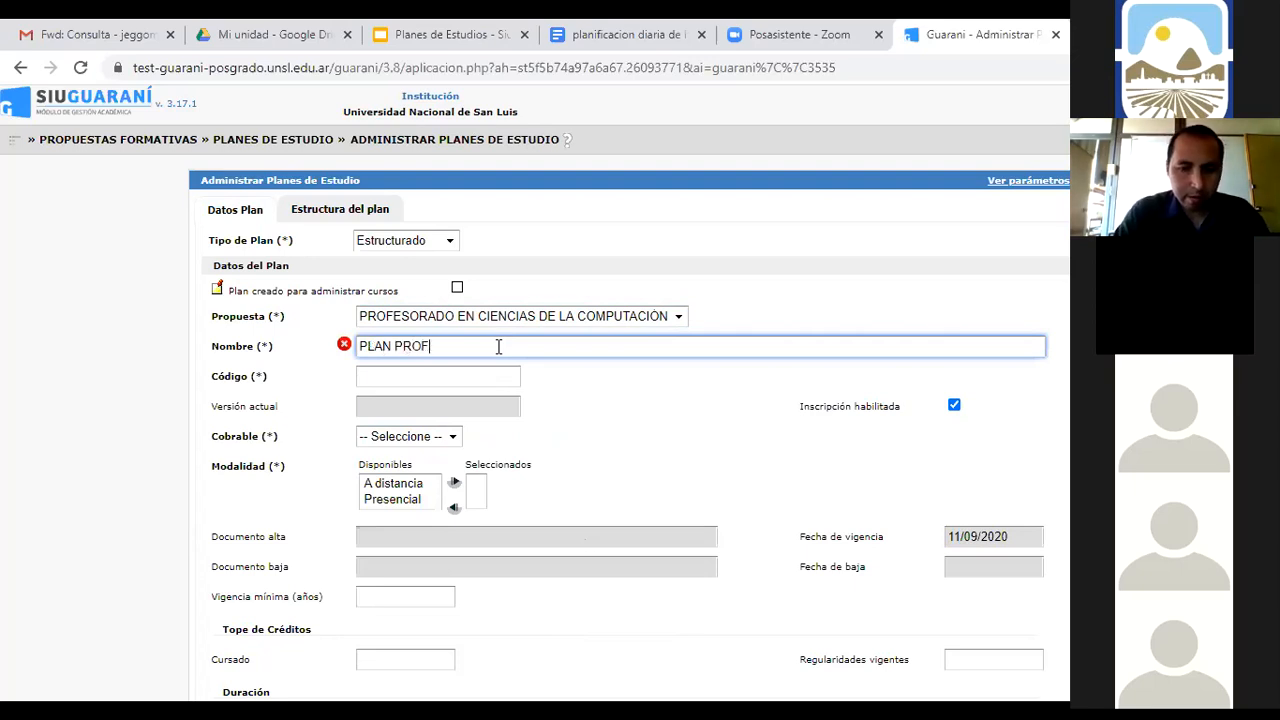
text(ESORADO)
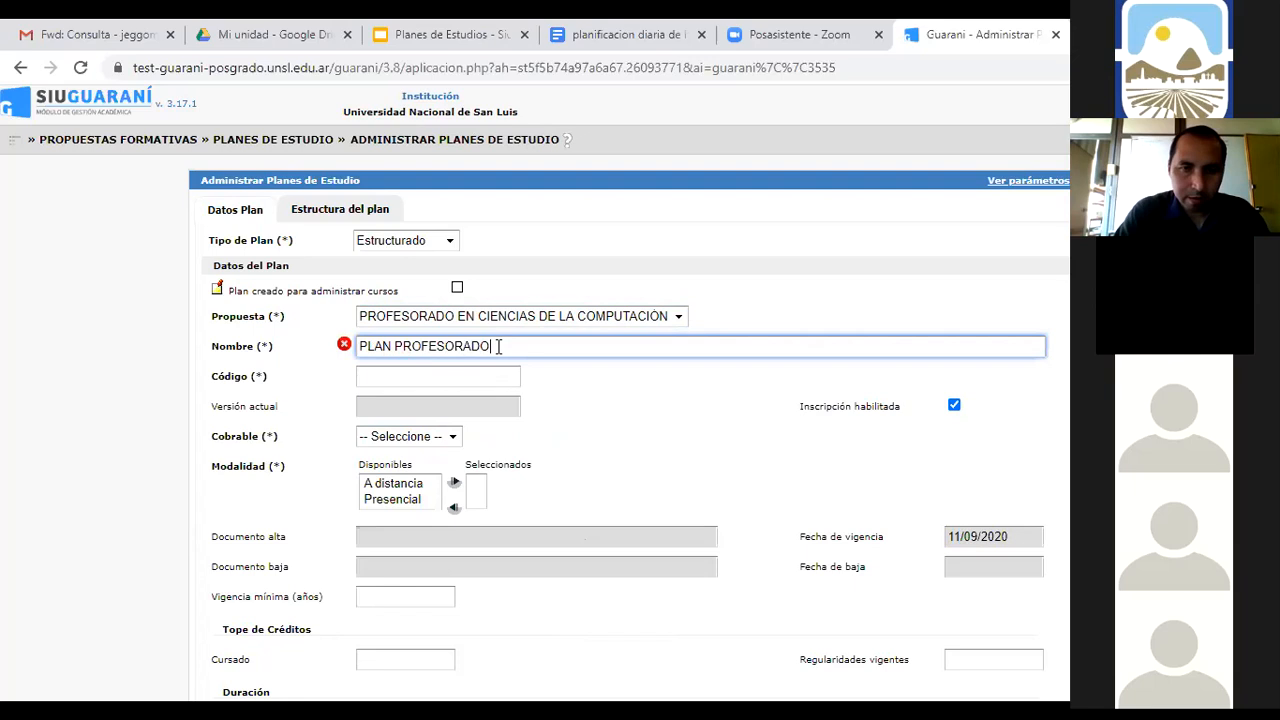
text( COMPUTACION )
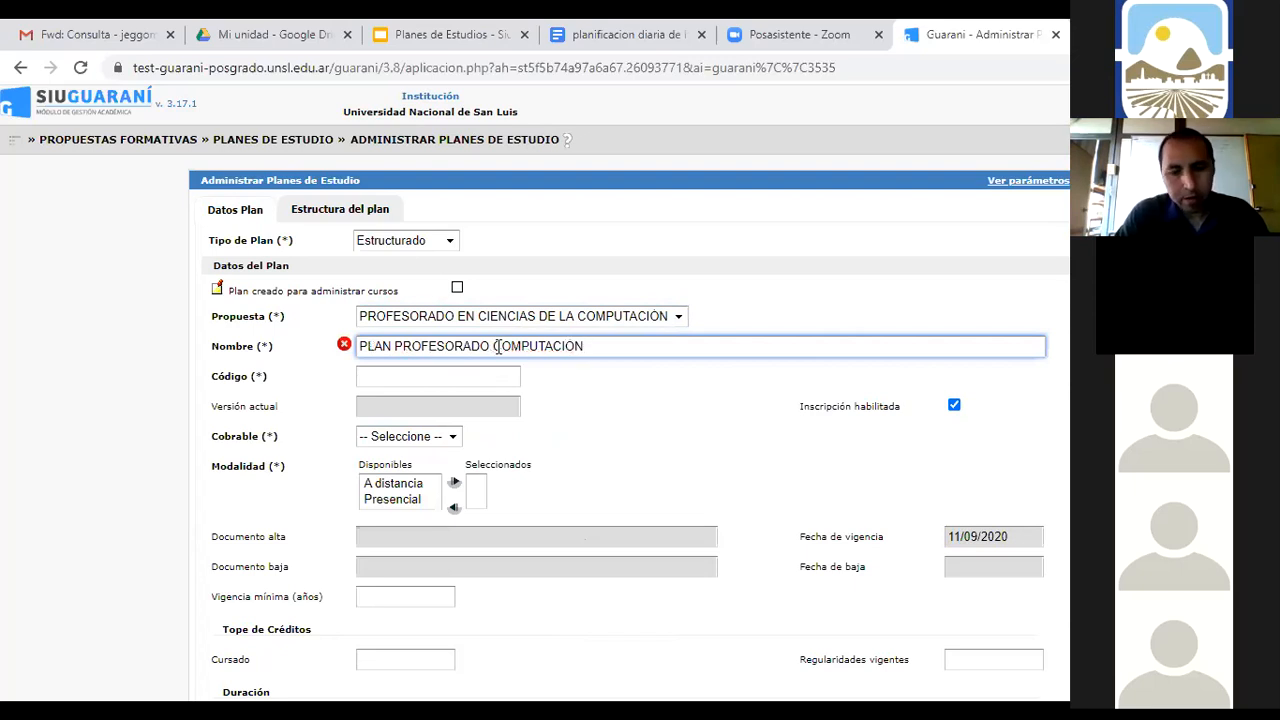
text(1)
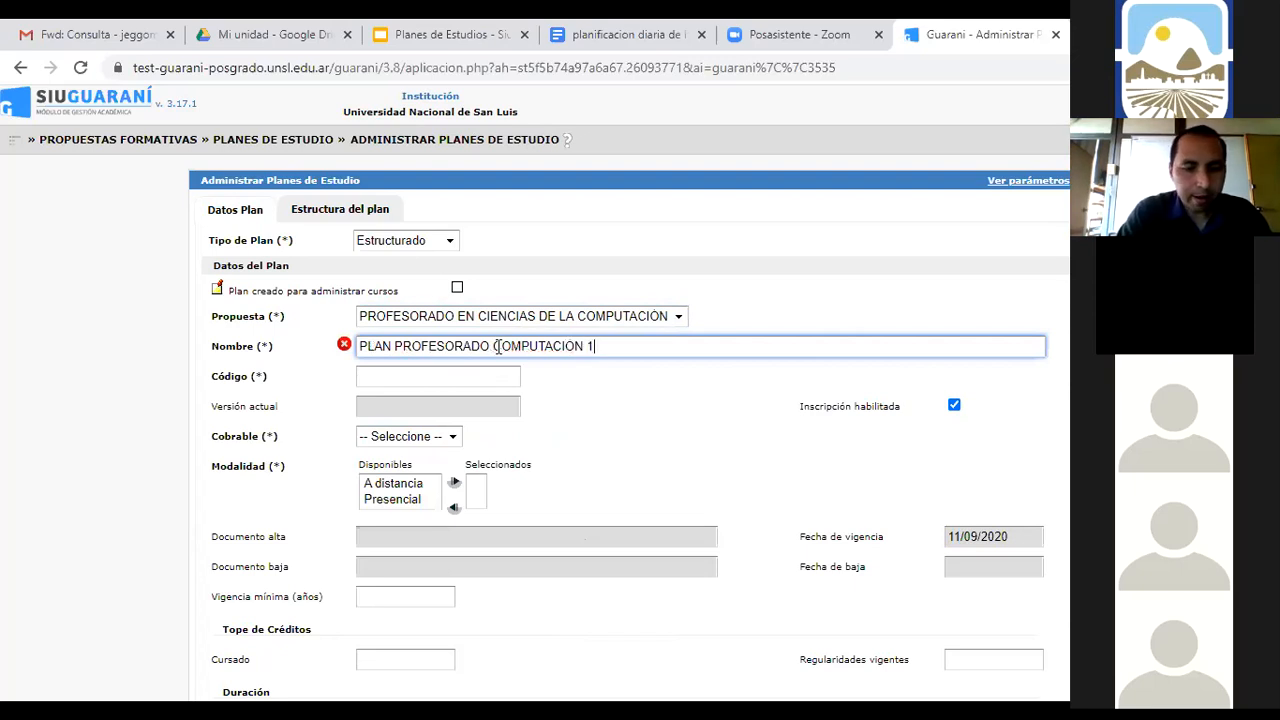
text(5/)
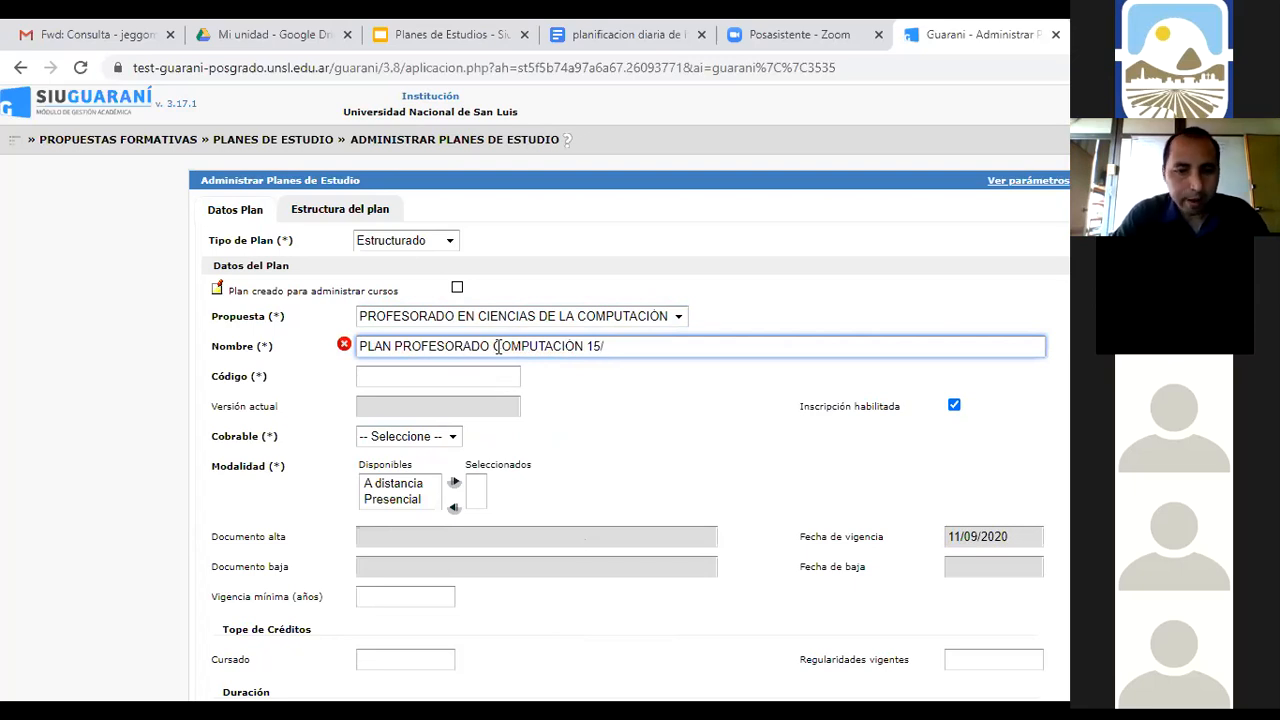
text(22)
key(BackSpace)
text(0)
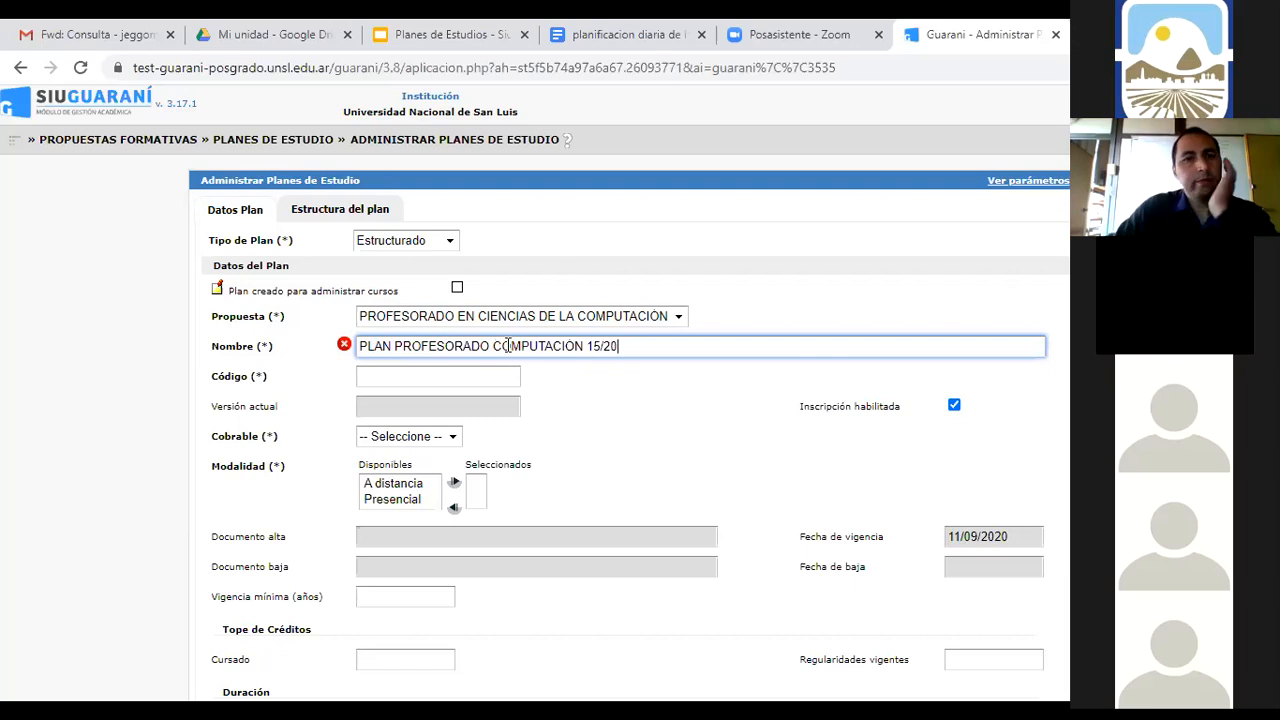
click(470, 377)
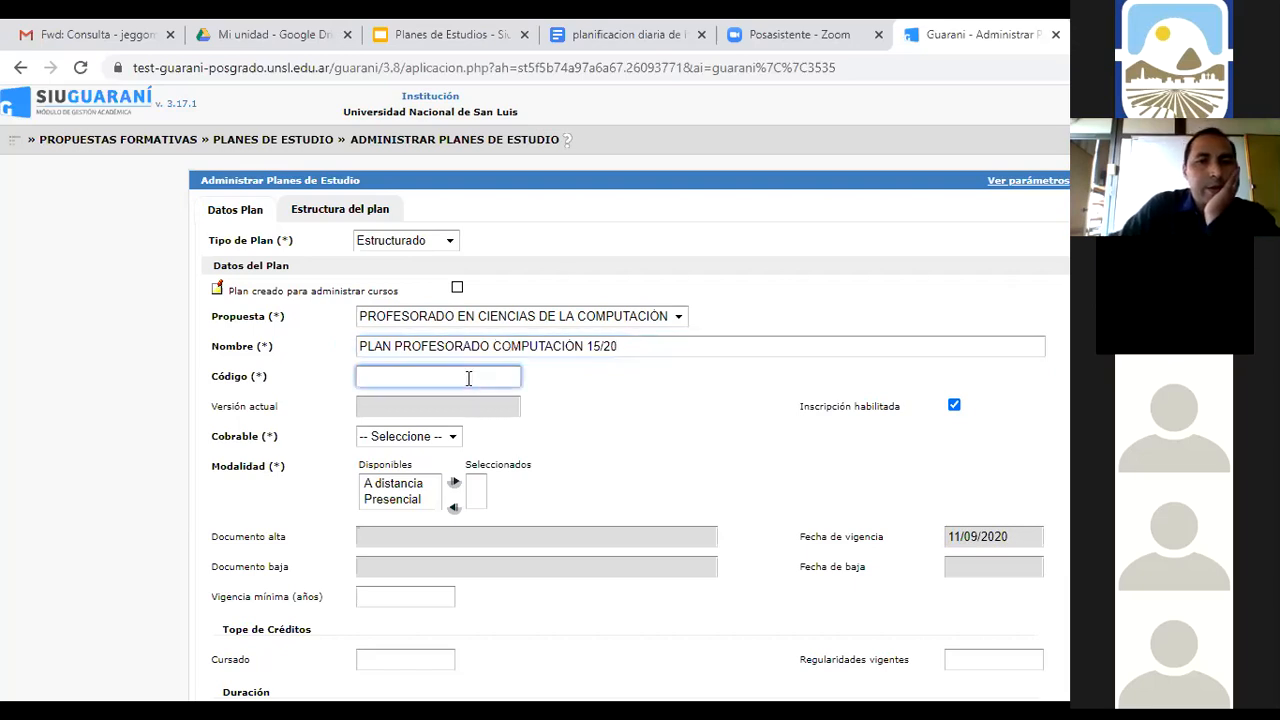
Give the plan code 15/20 and set Cobrable to No
text(15/20)
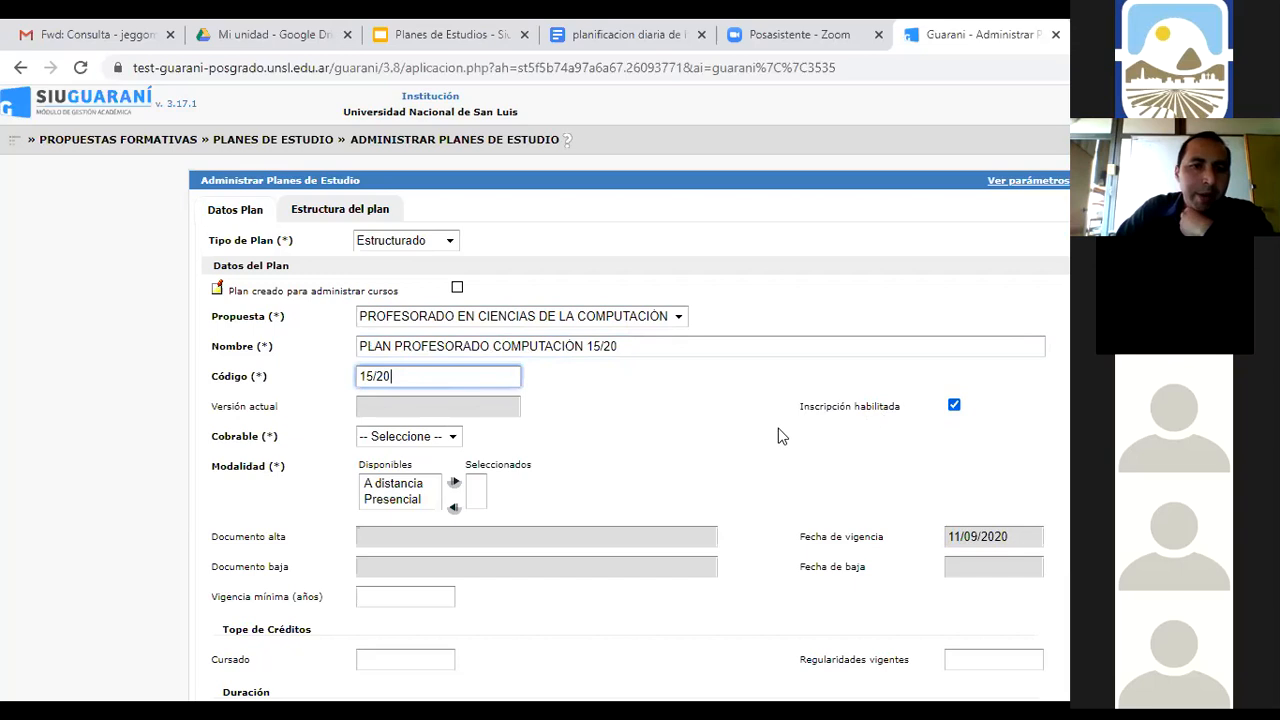
click(453, 440)
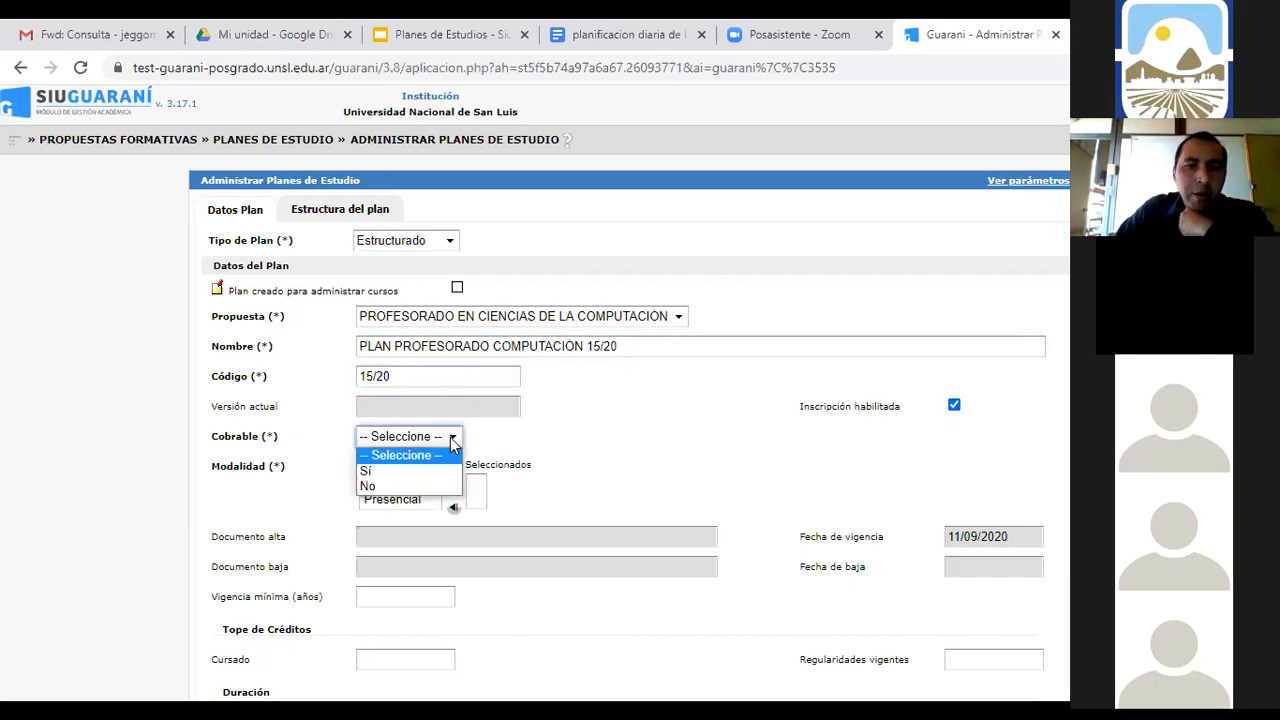
click(441, 486)
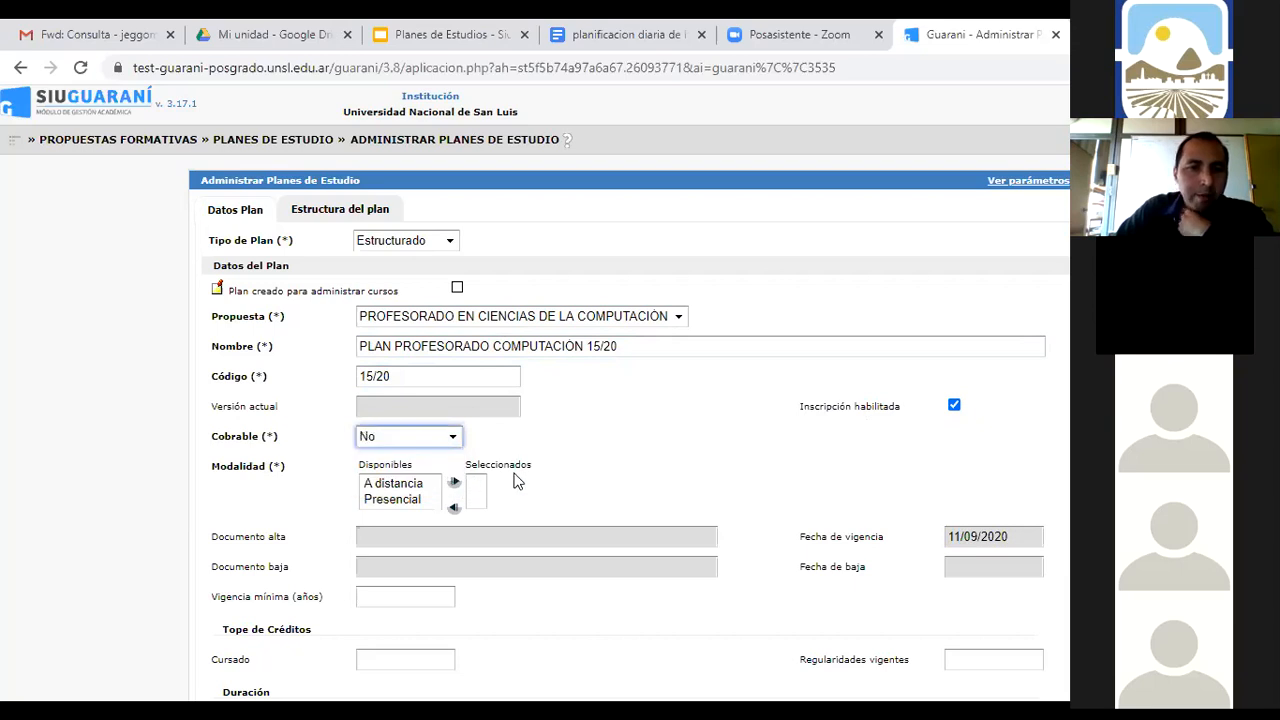
Keep Presencial as the plan's only selected modality, removing A distancia
click(413, 485)
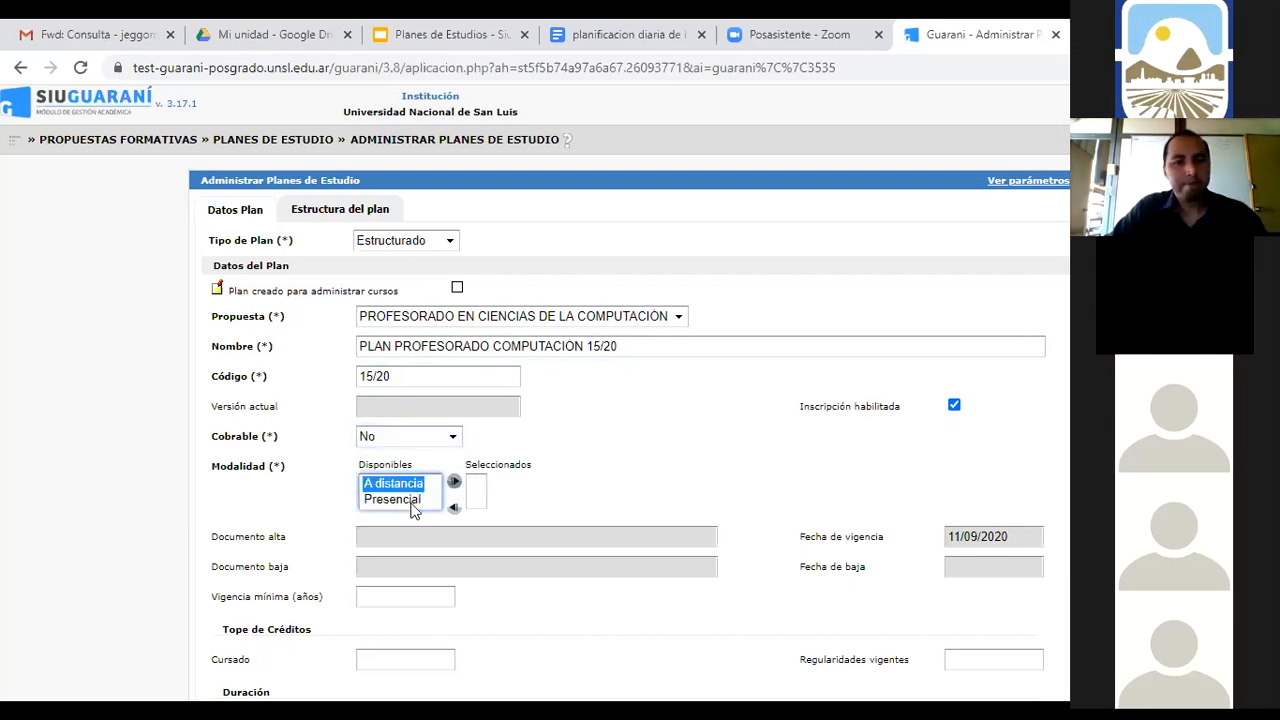
shift+click(418, 500)
click(455, 483)
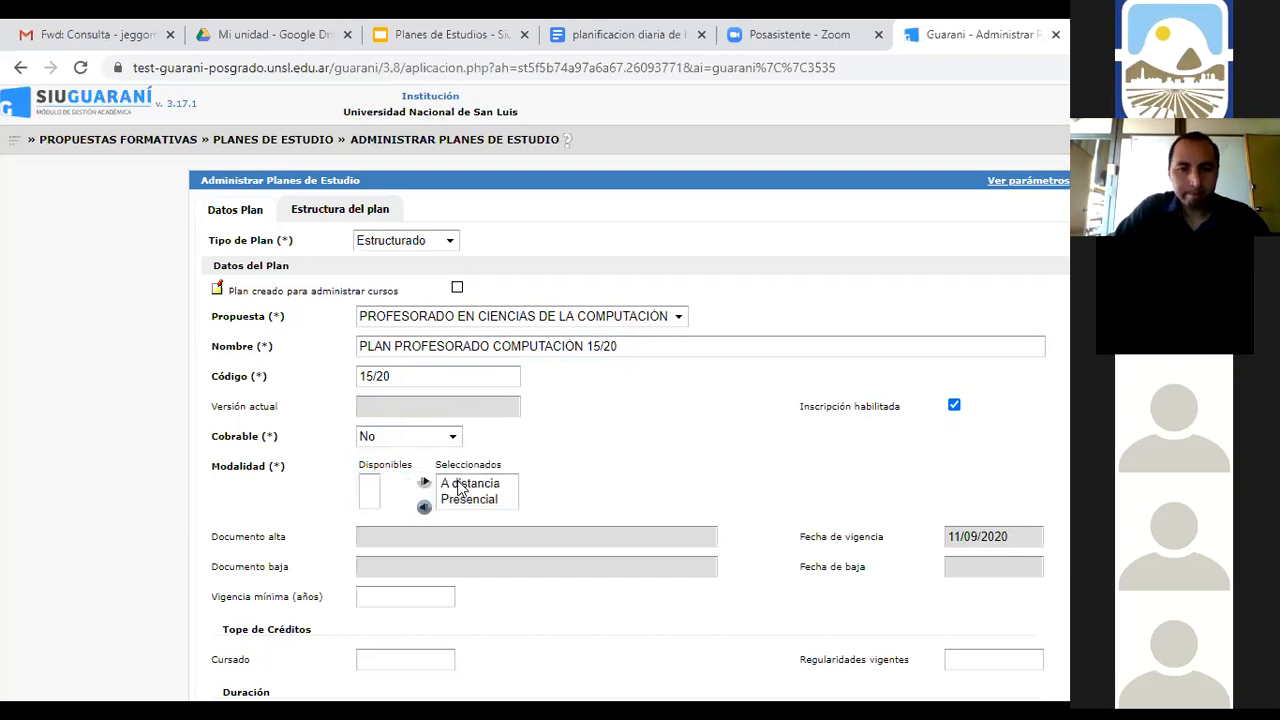
click(460, 485)
click(430, 509)
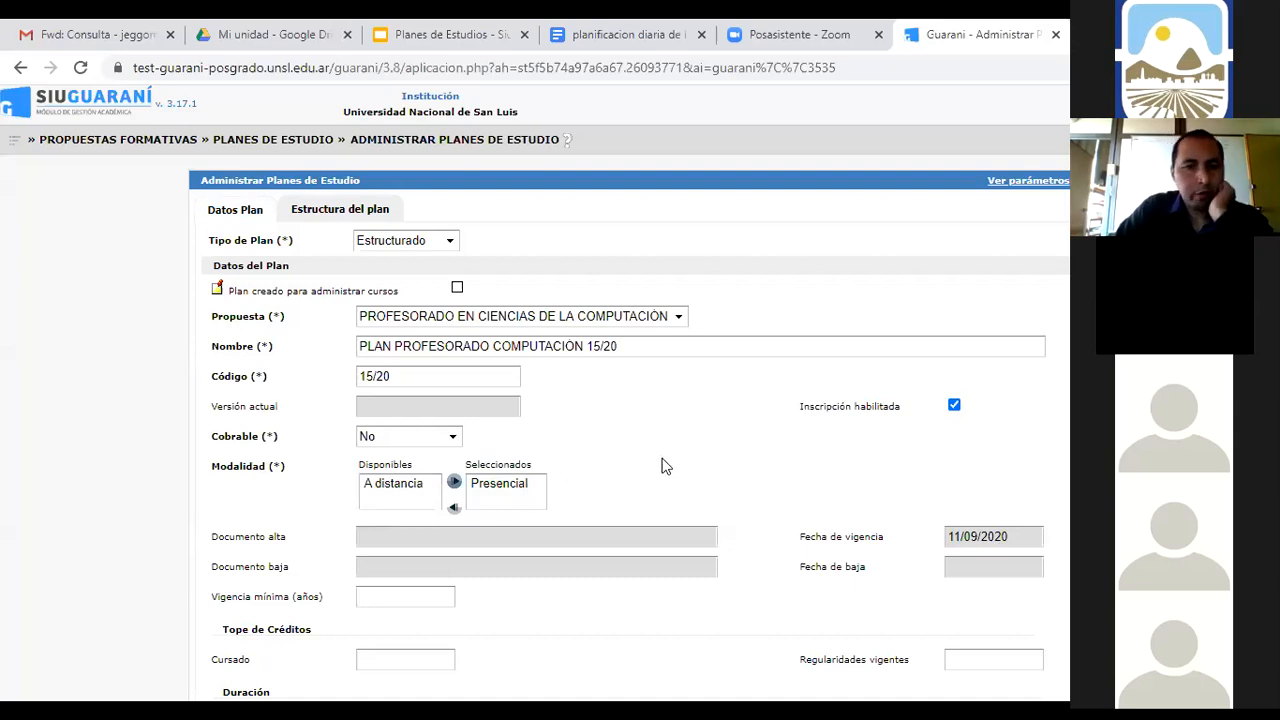
scroll(748, 450, down, 3)
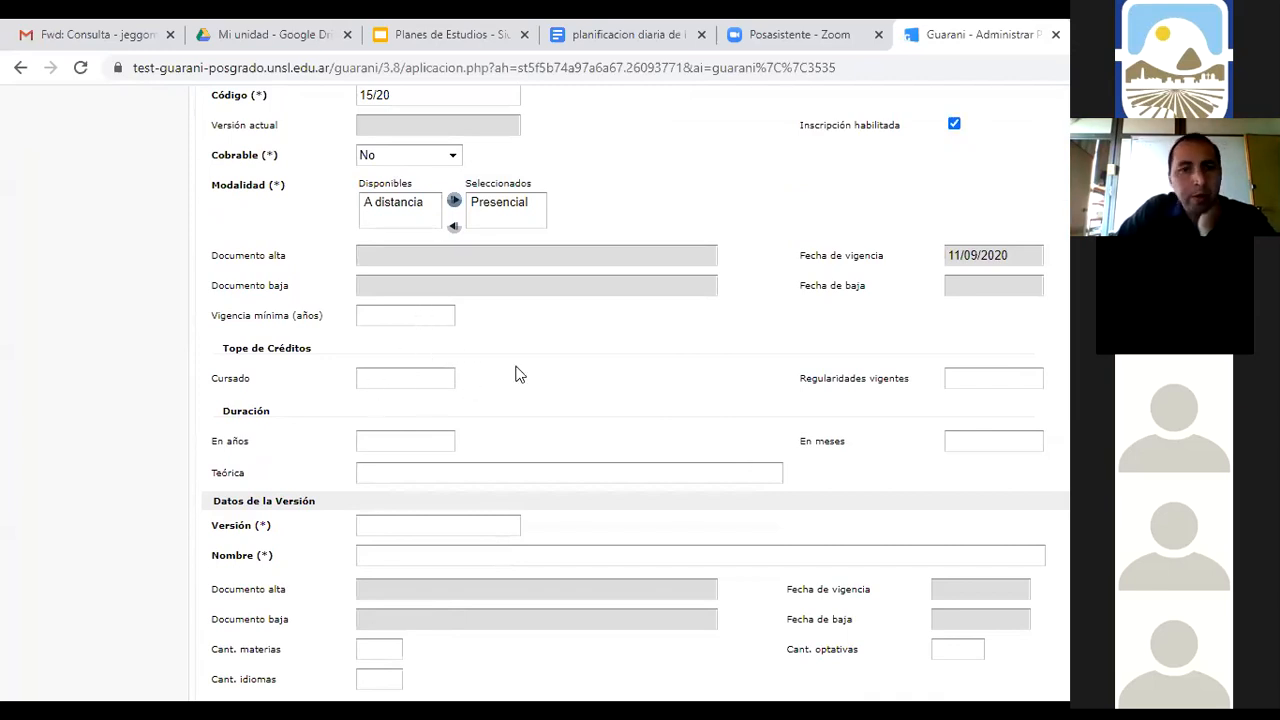
scroll(517, 371, down, 1)
Enter version V1 named 'VERSIÓN INICIAL', with the accented spelling
click(408, 471)
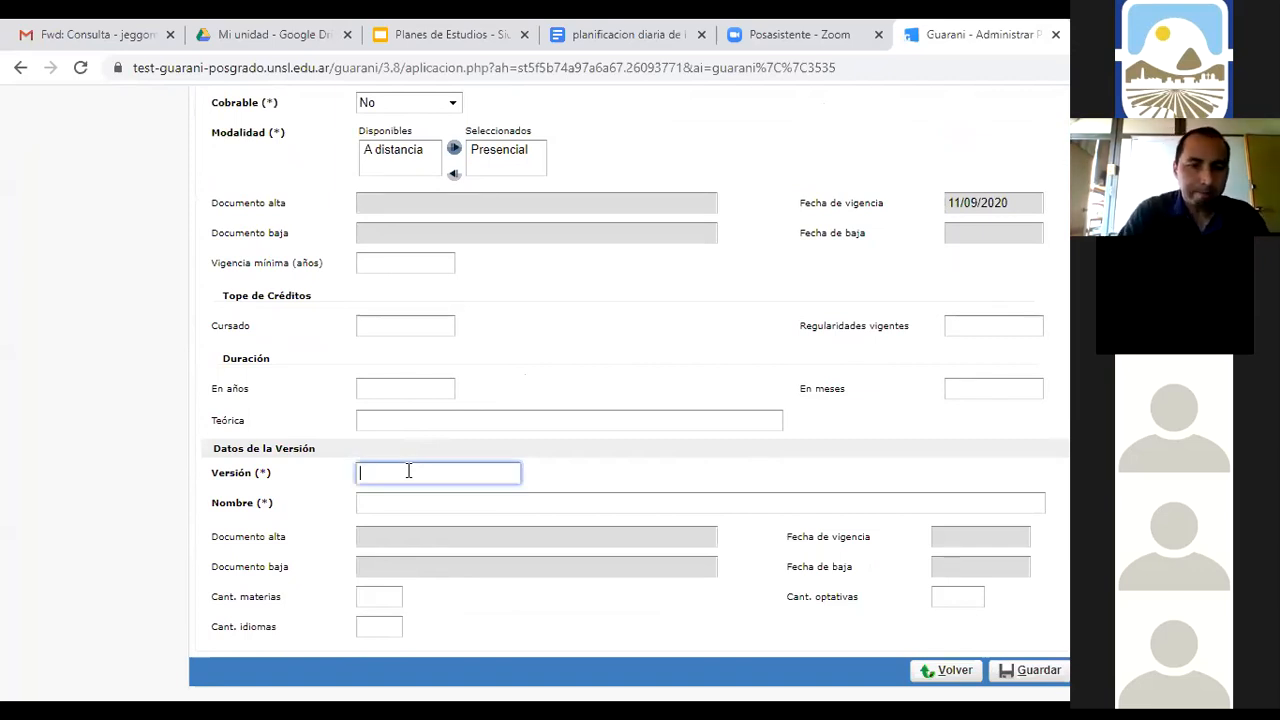
text(v)
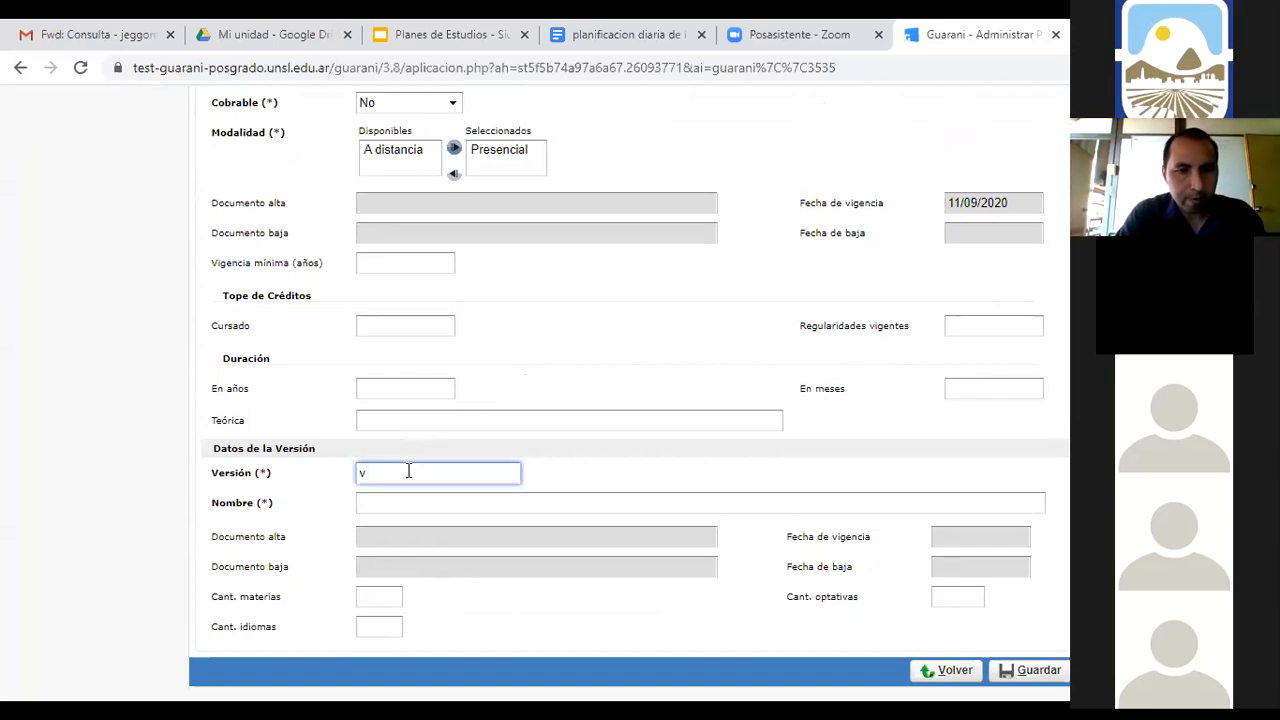
key(BackSpace)
text(V1)
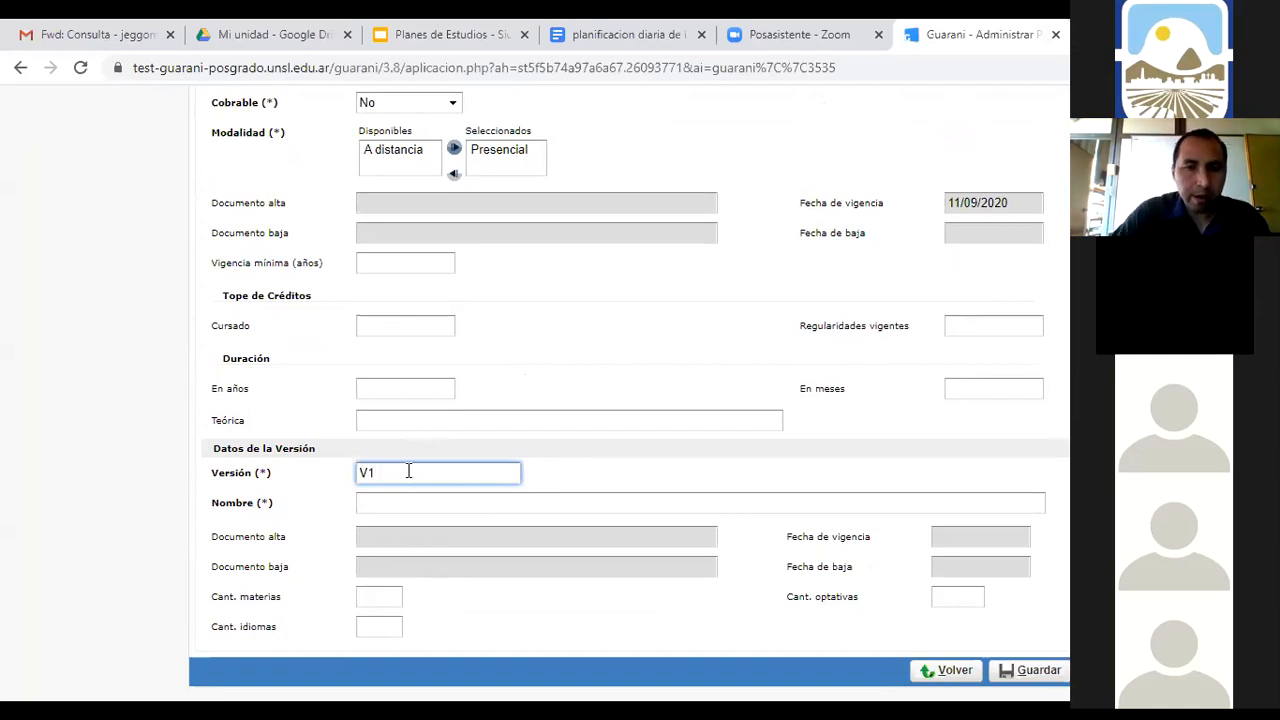
click(397, 504)
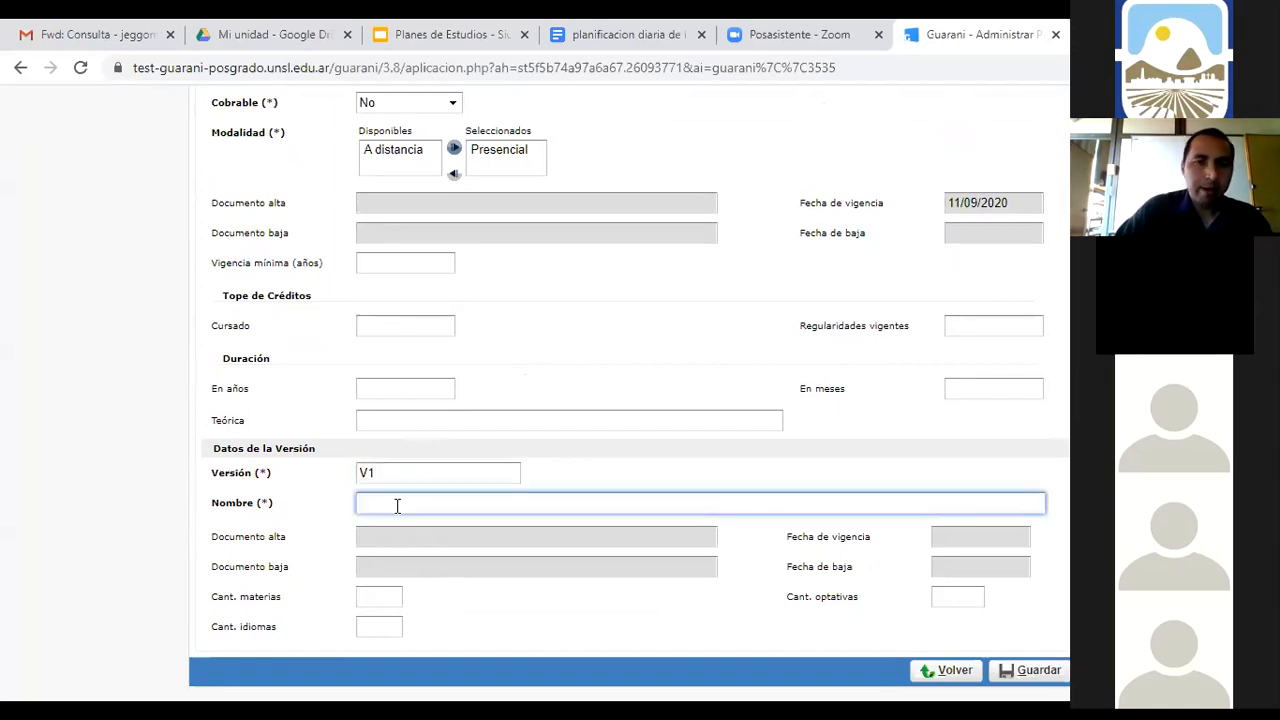
text(vERSIO)
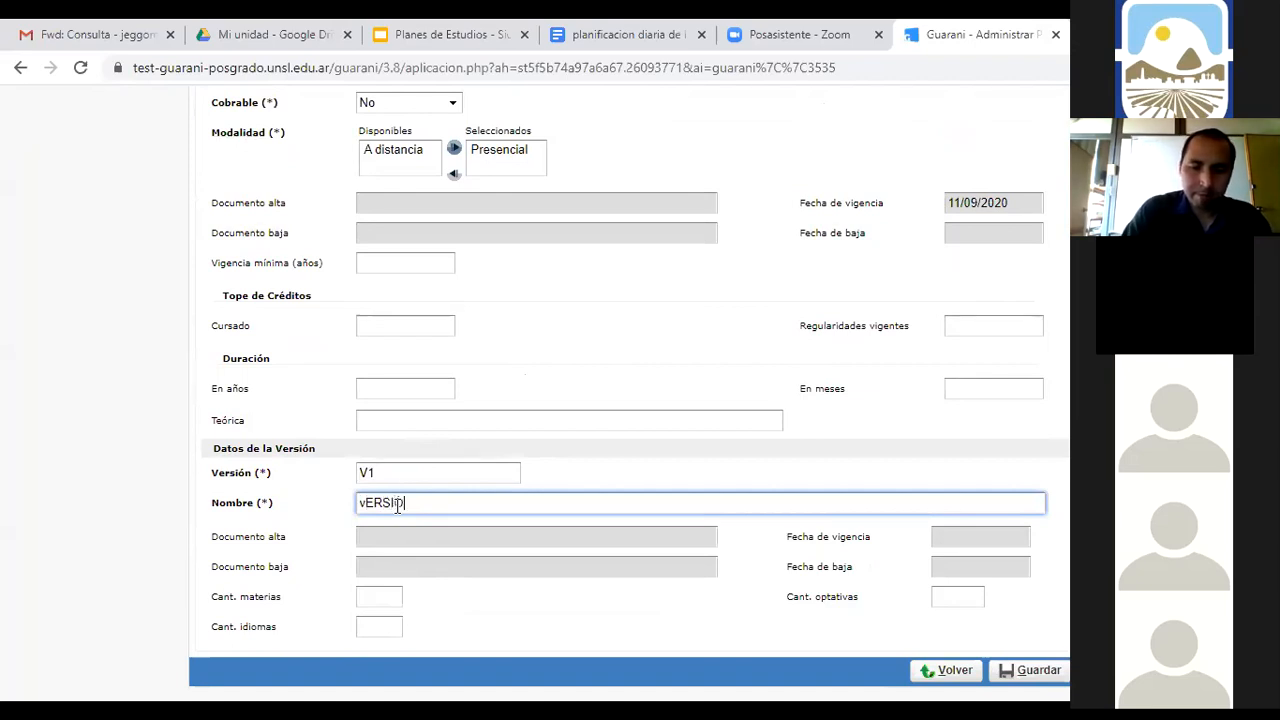
key(BackSpace)
key(BackSpace)
key(BackSpace)
key(BackSpace)
key(BackSpace)
key(BackSpace)
text(VERSION INICIAL)
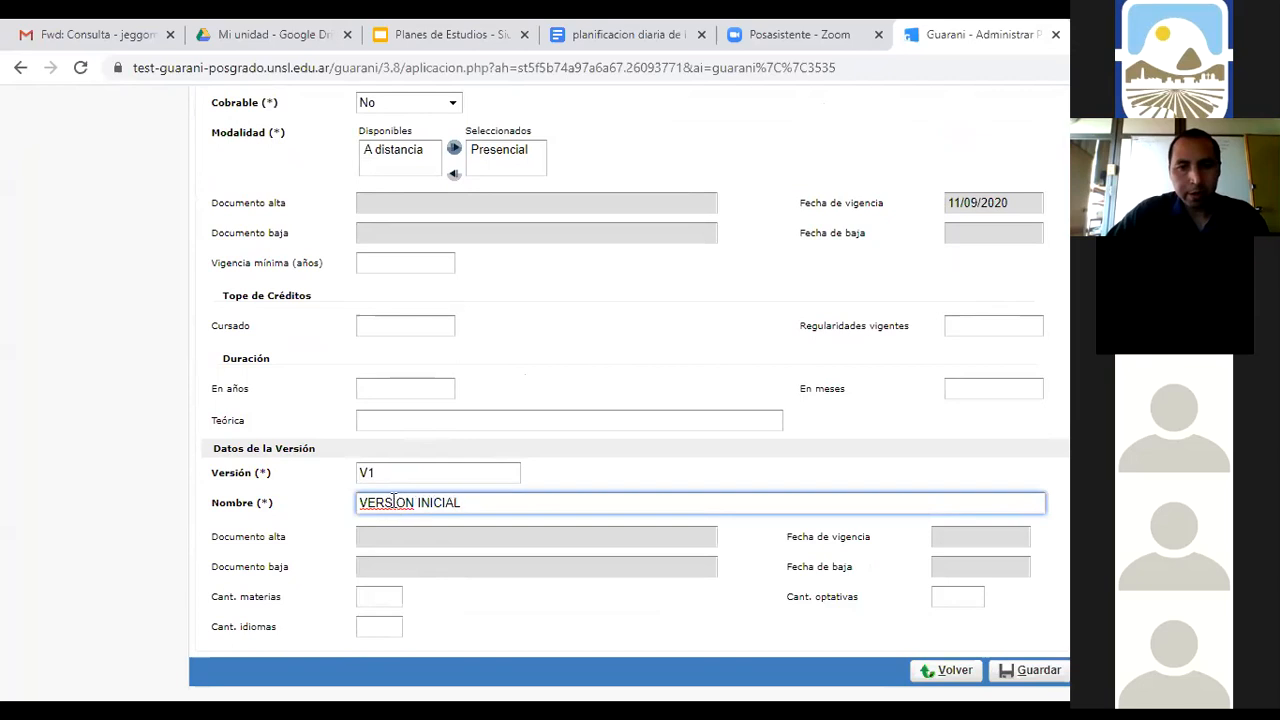
right_click(387, 502)
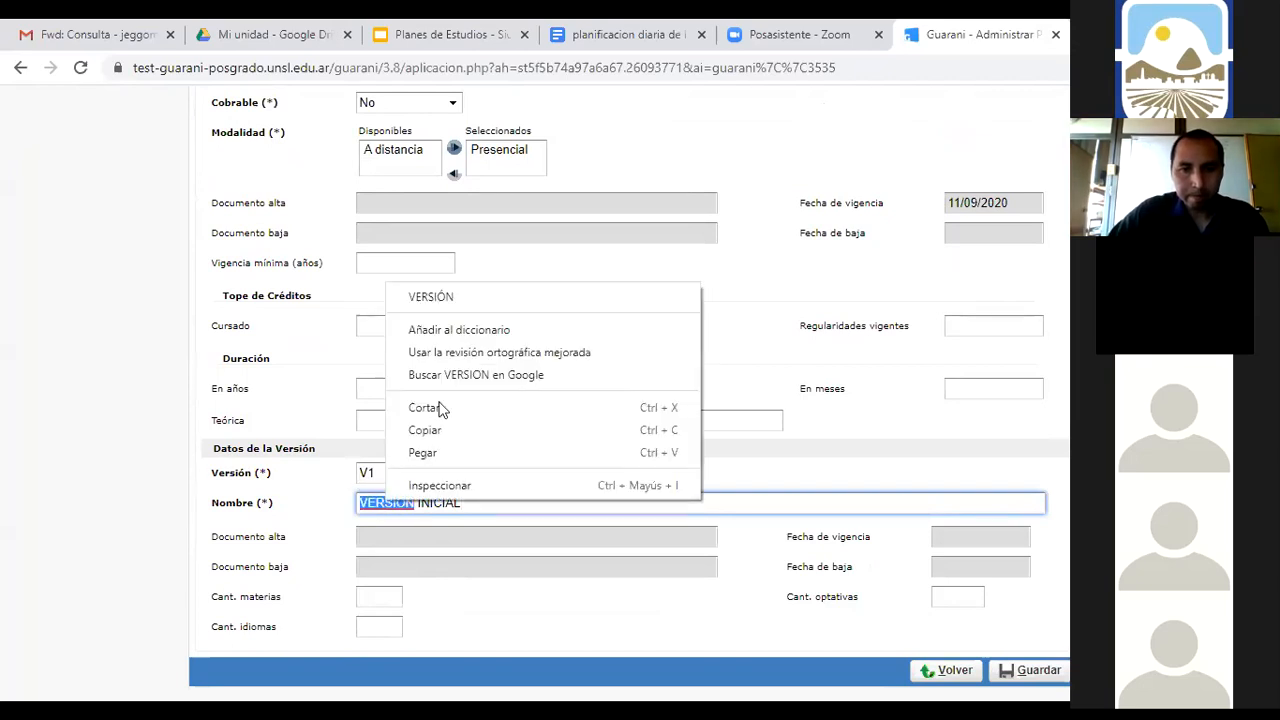
click(459, 298)
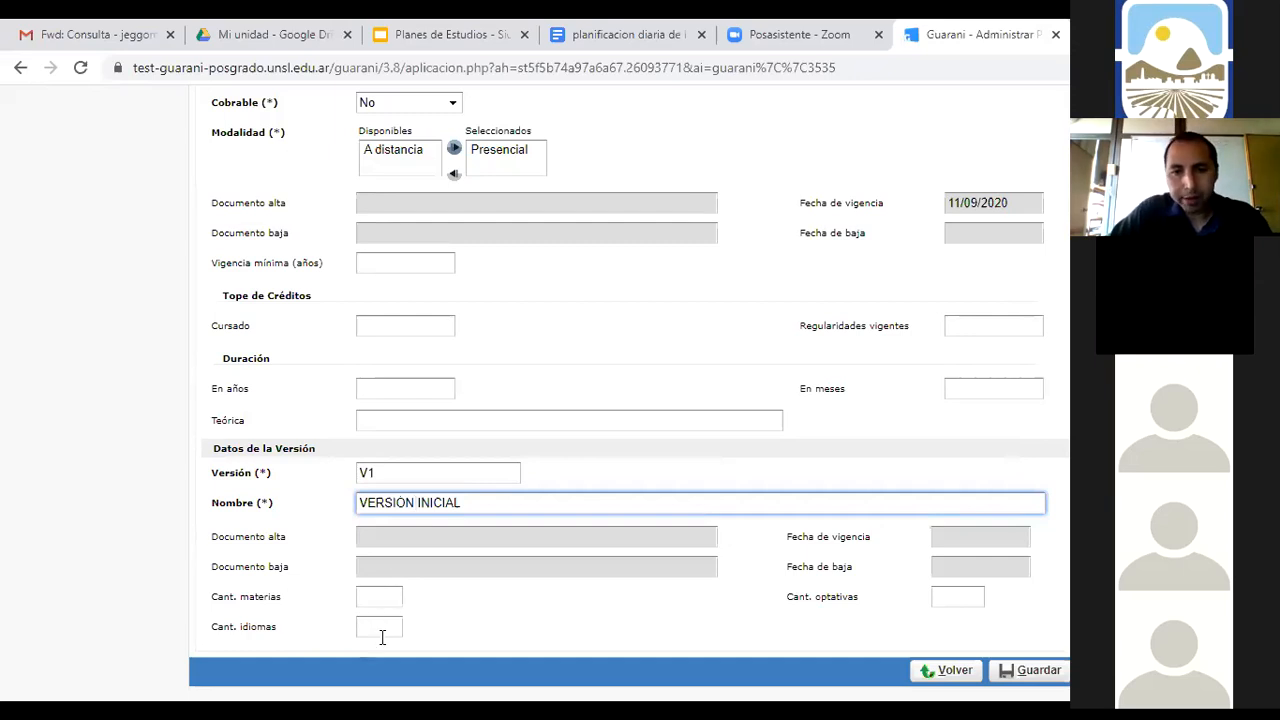
Set 32 subjects, 1 optional subject and 1 language for the version
click(942, 597)
text(1)
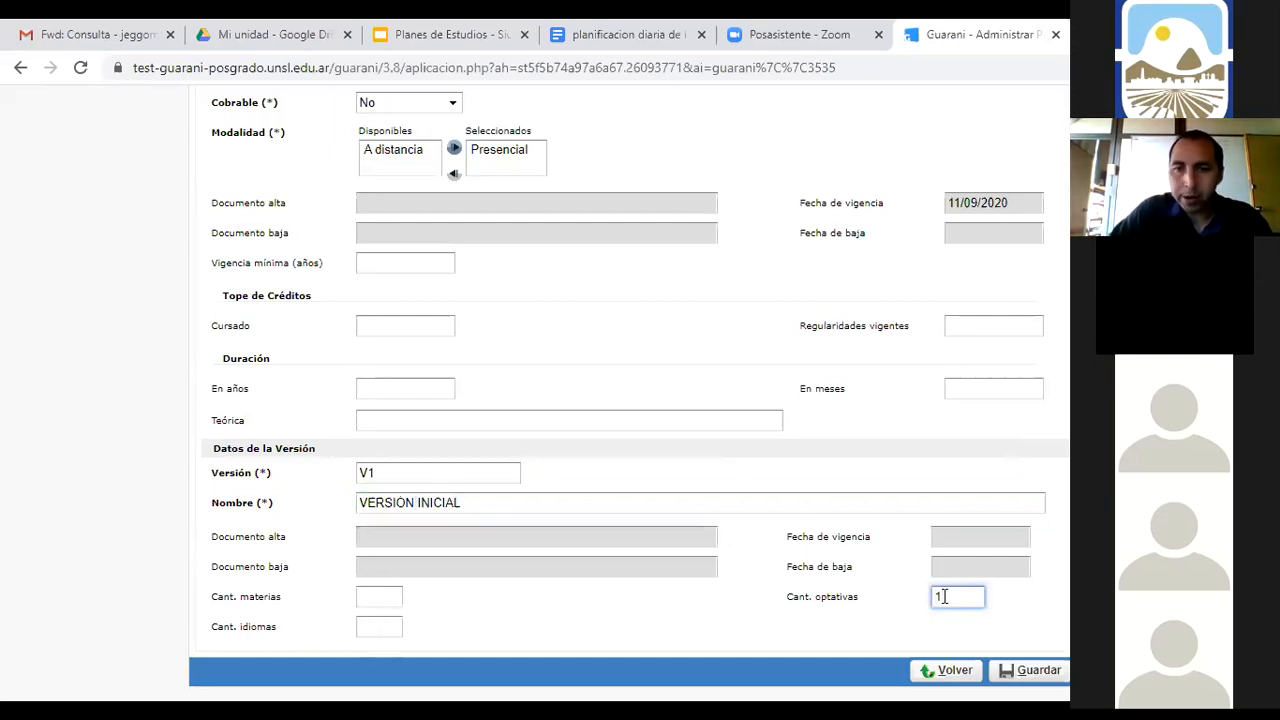
click(360, 596)
text(32)
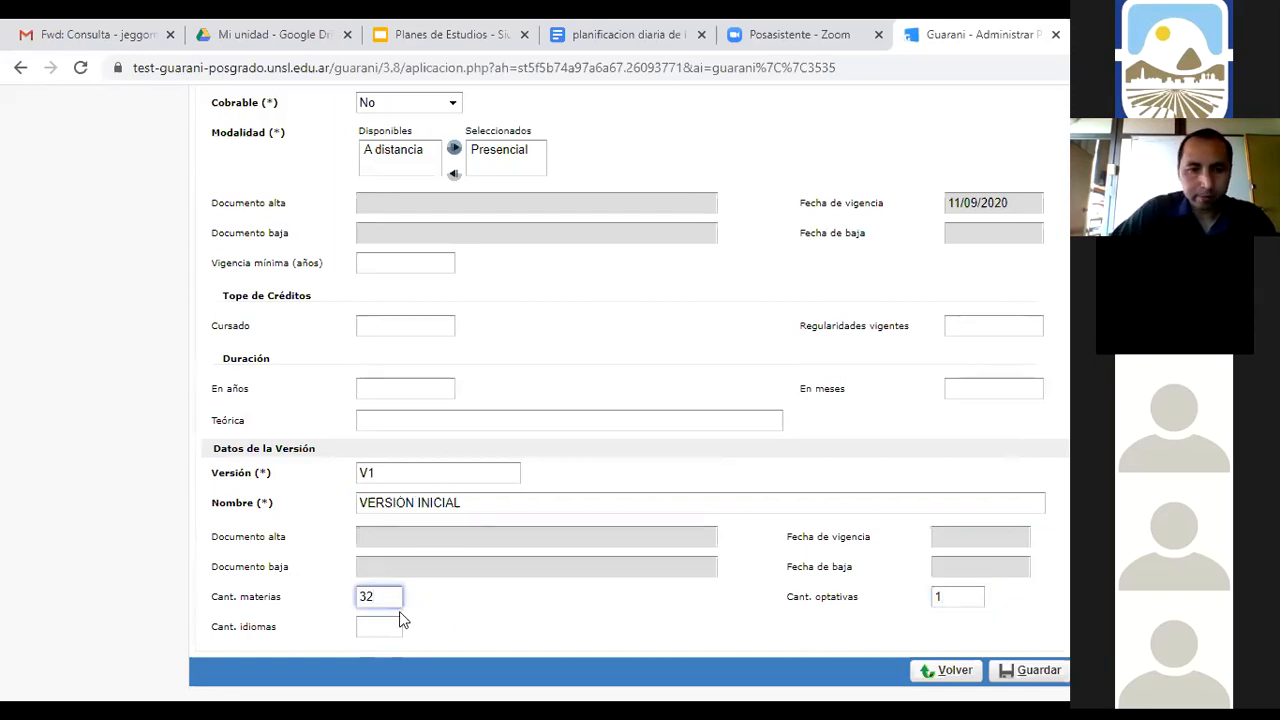
click(390, 626)
text(1)
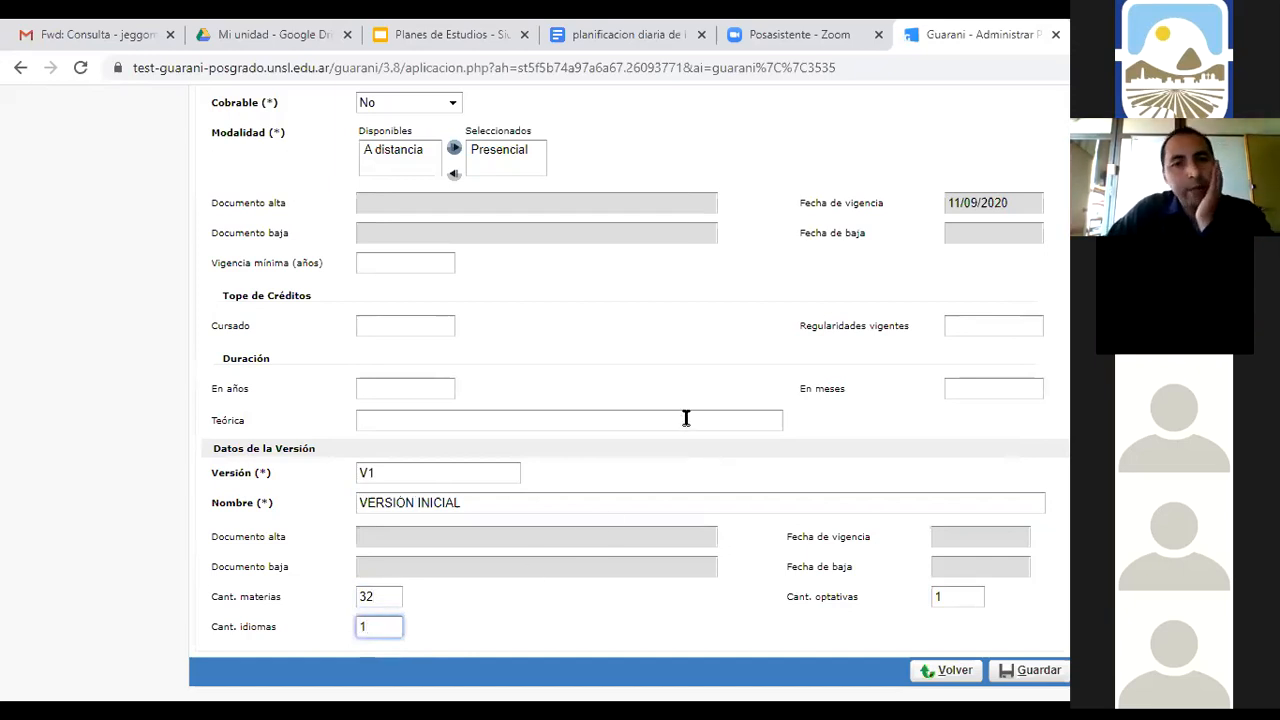
scroll(648, 415, up, 4)
scroll(652, 421, down, 4)
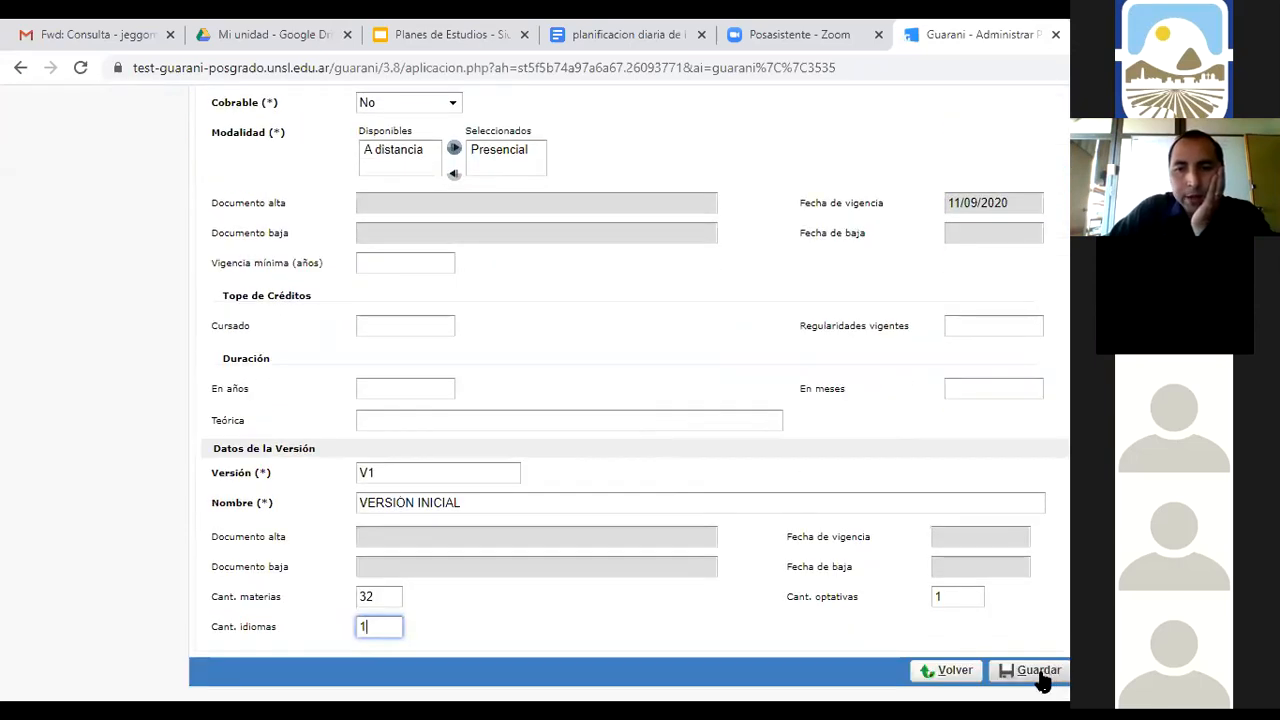
Save study plan 15/20 version V1 and accept the 'Se guardó correctamente' notice
click(1040, 675)
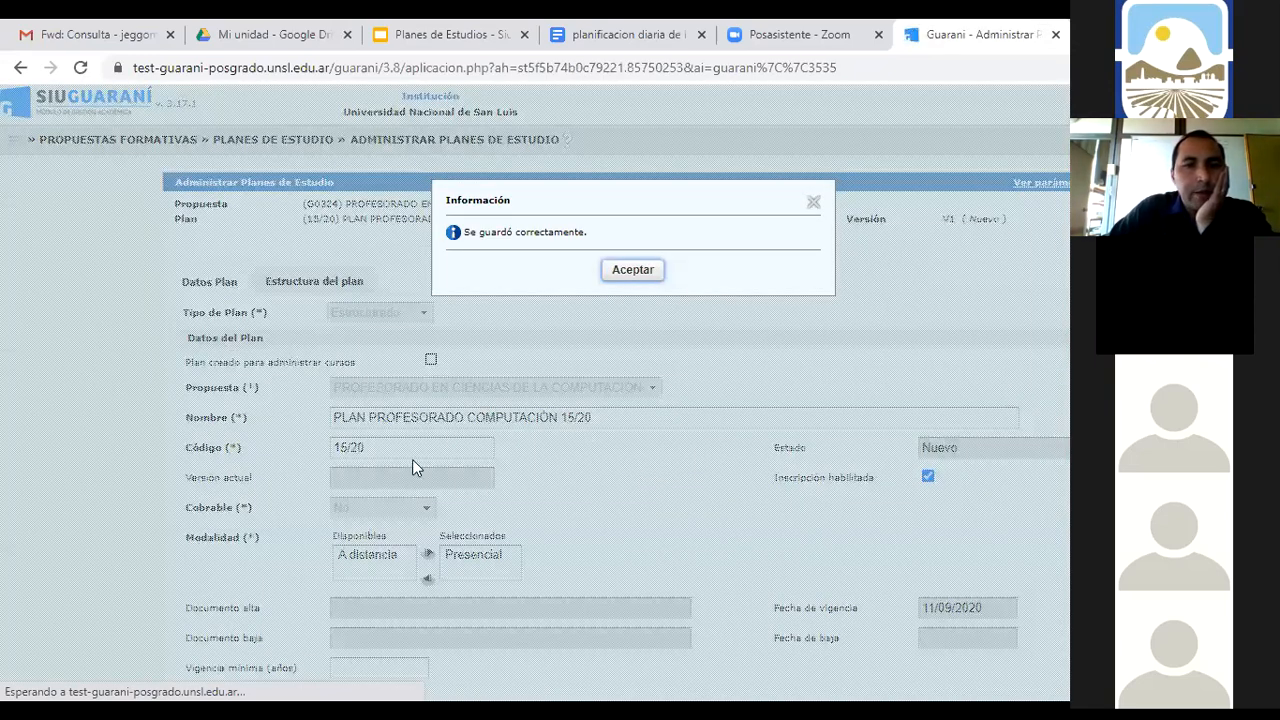
key(Return)
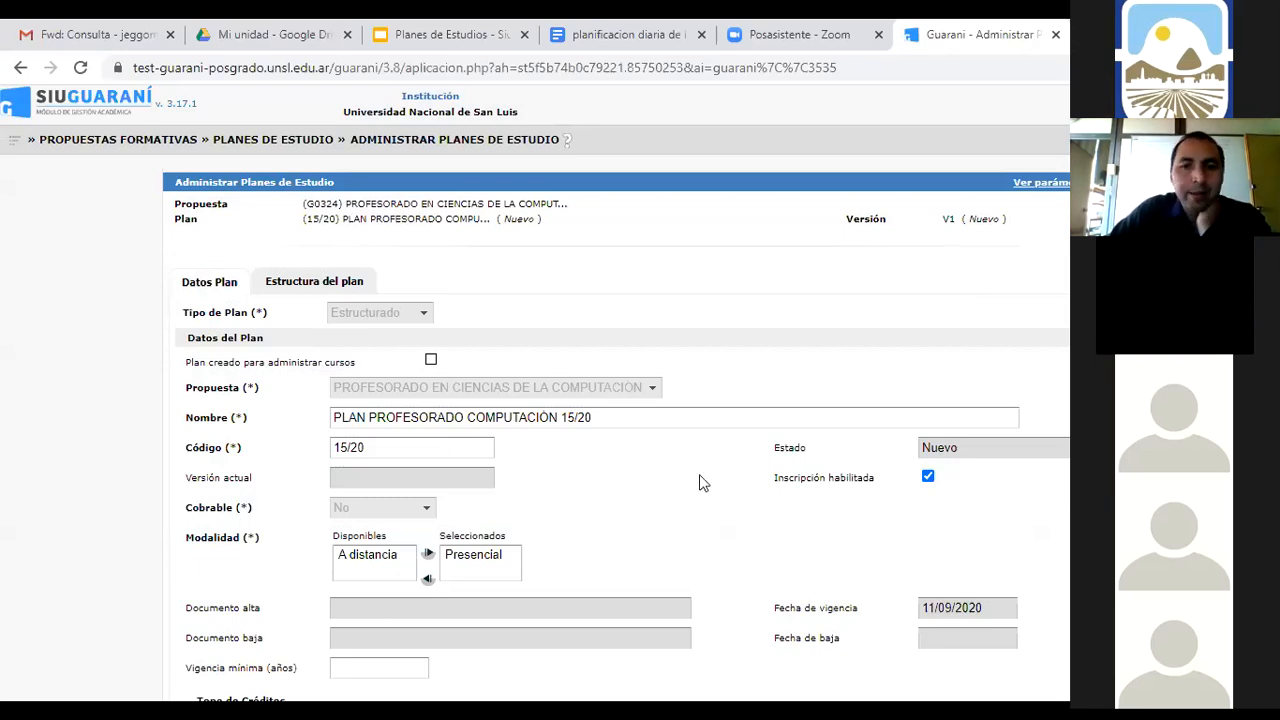
scroll(699, 480, down, 4)
scroll(100, 371, up, 4)
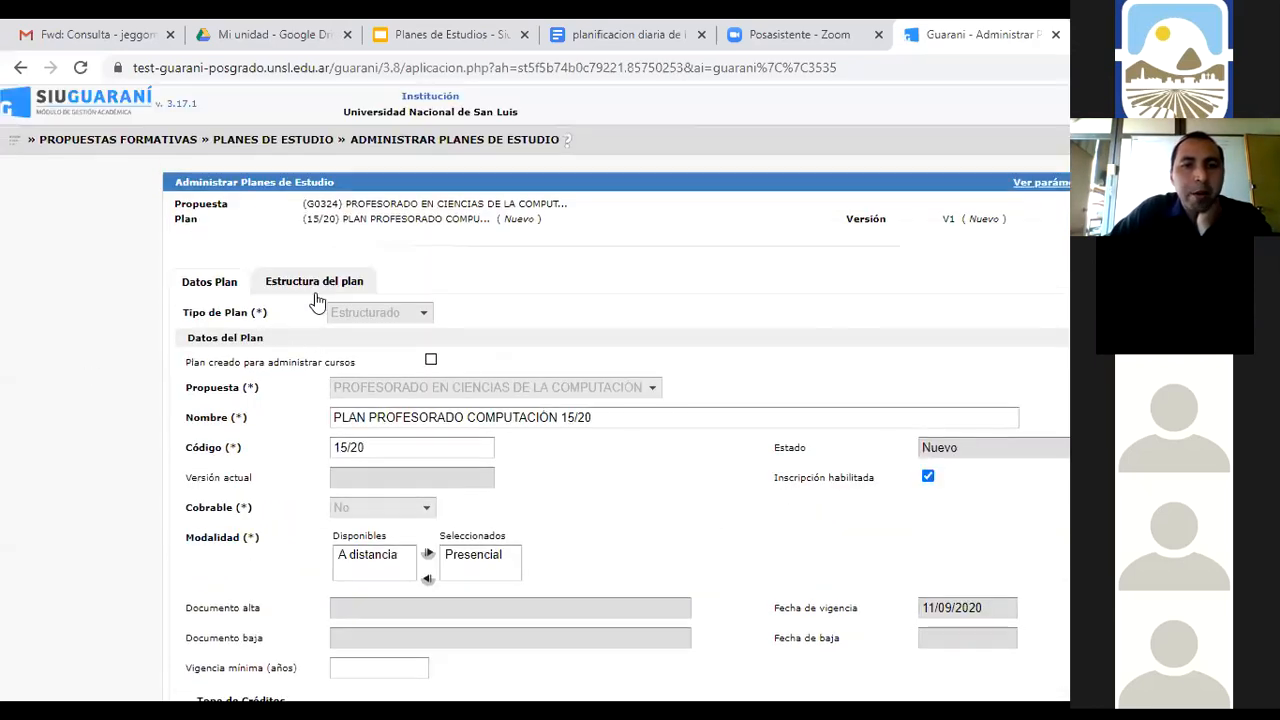
In the Estructura del plan editor, add a module named 1ER AÑO under Raíz del plan
click(325, 284)
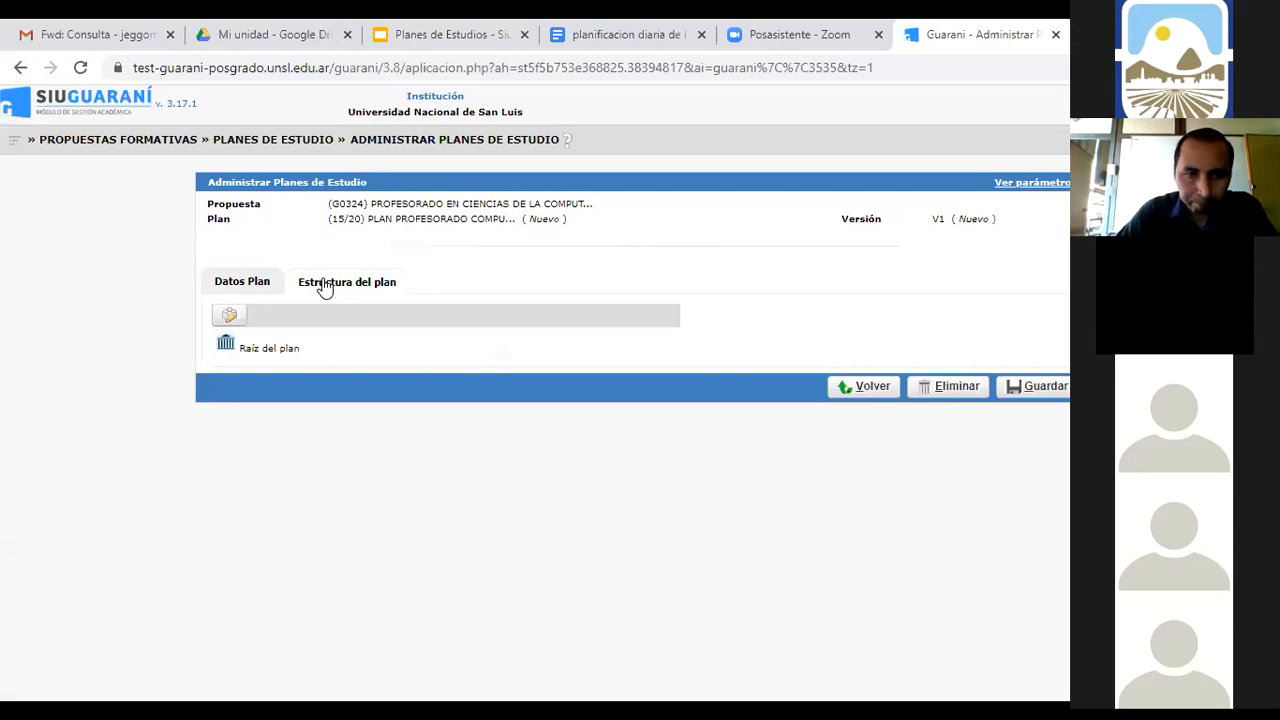
click(229, 318)
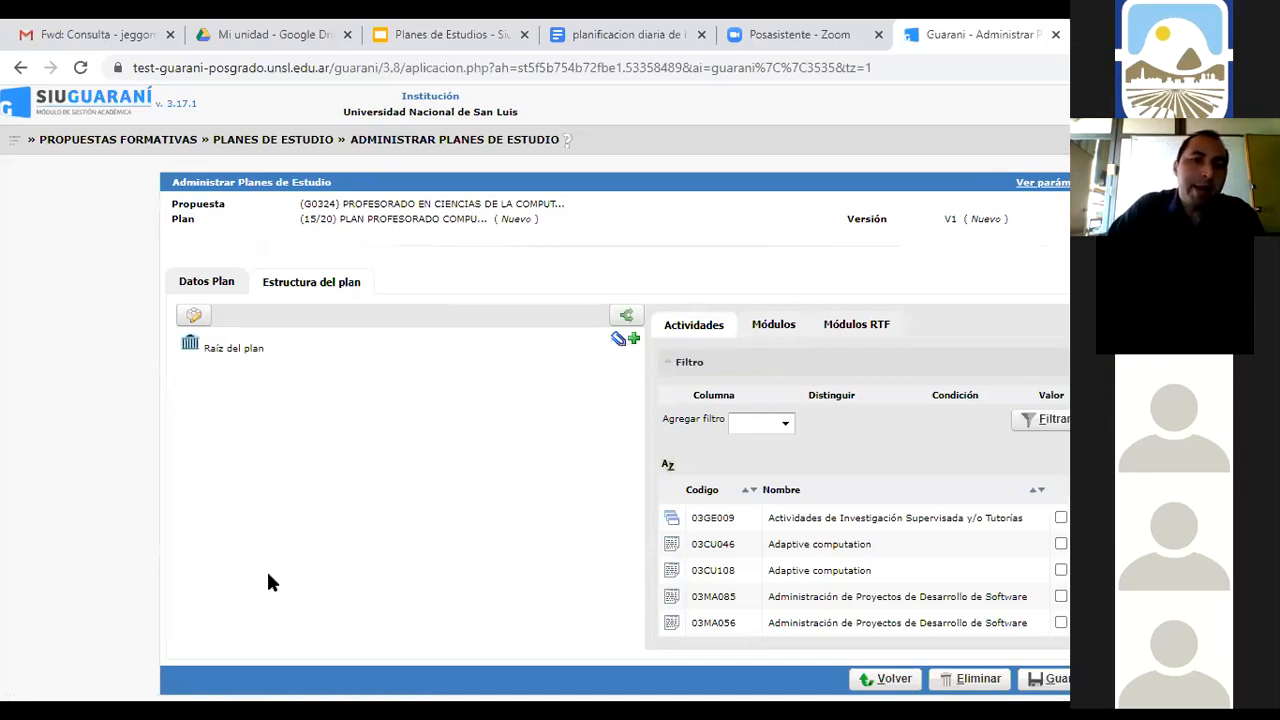
click(633, 341)
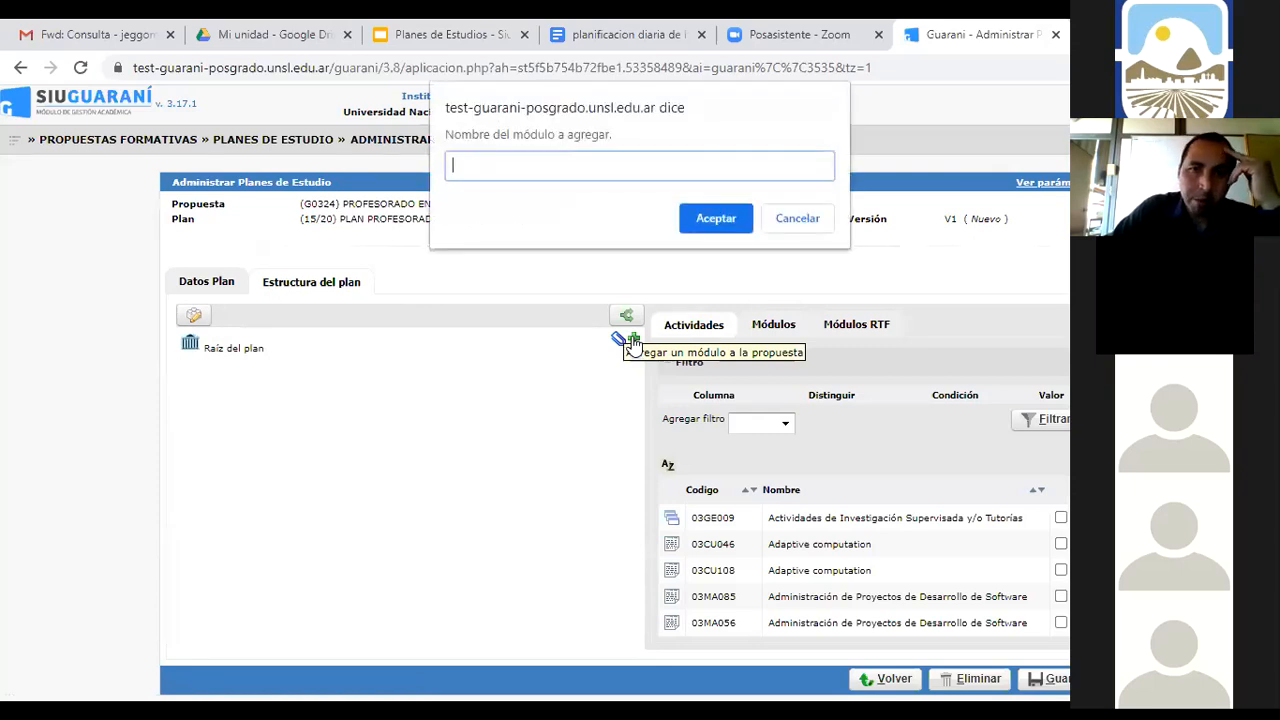
text(1ER)
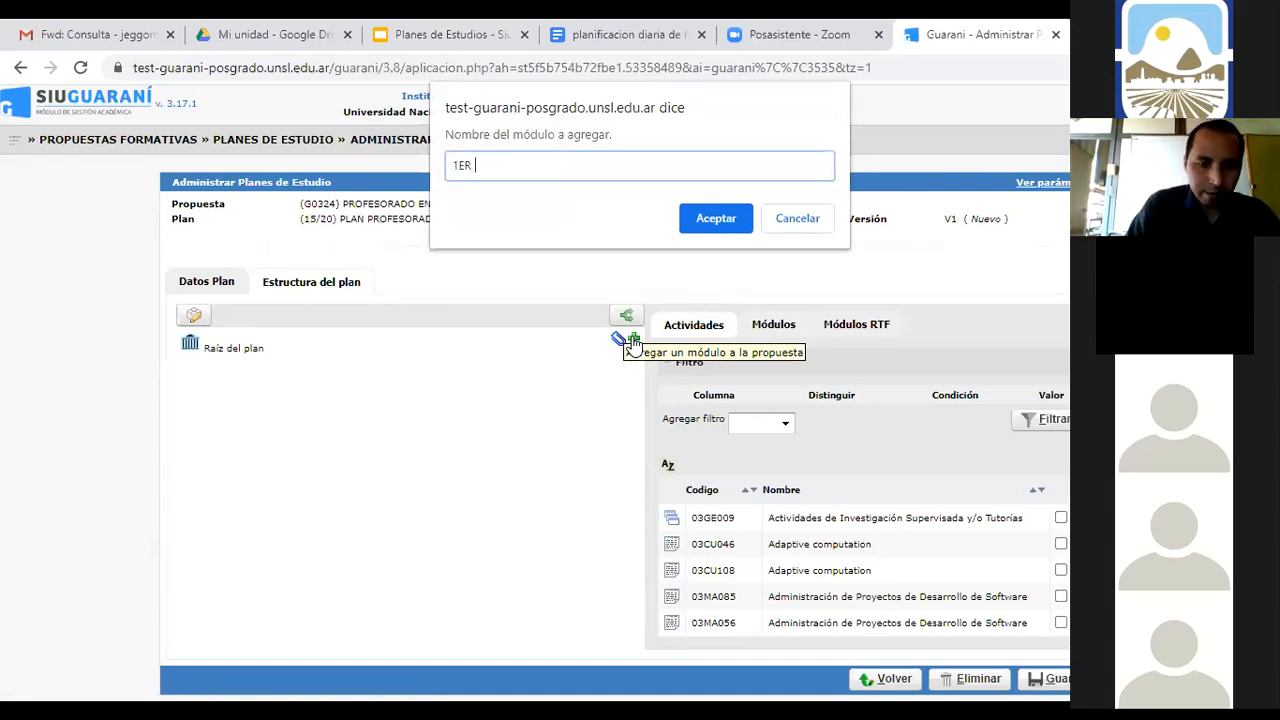
text( AÑO)
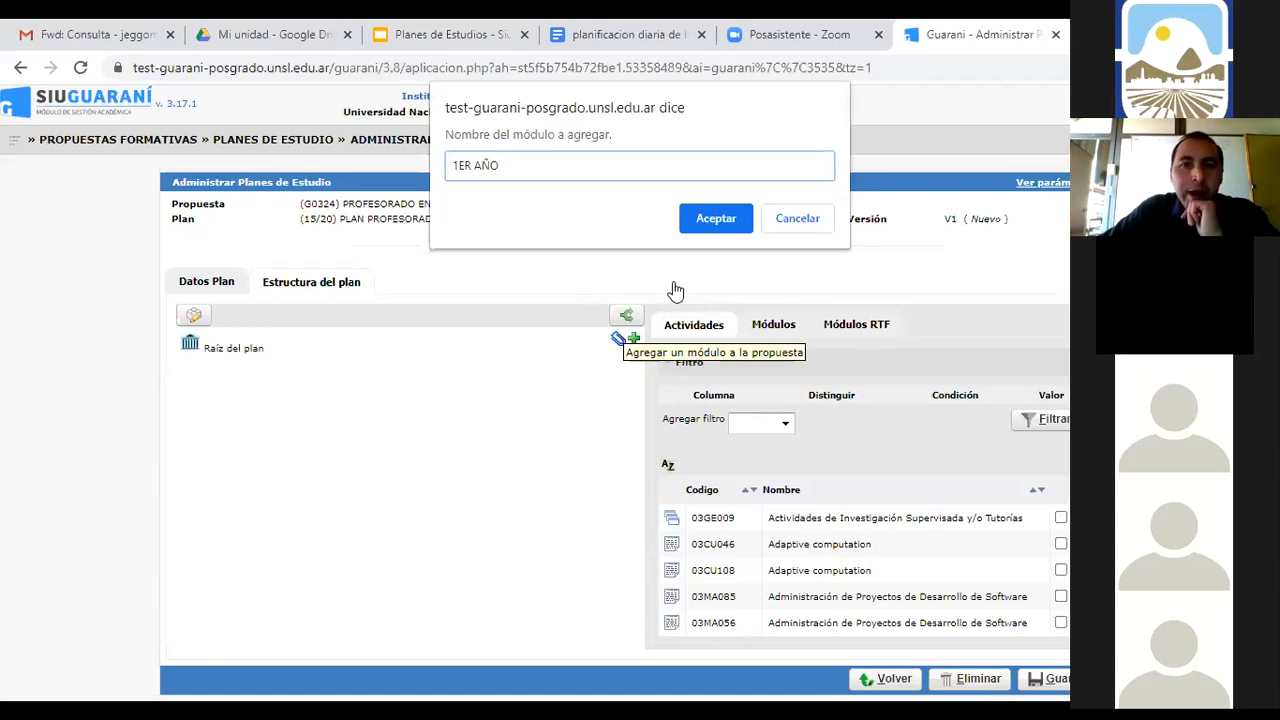
click(715, 218)
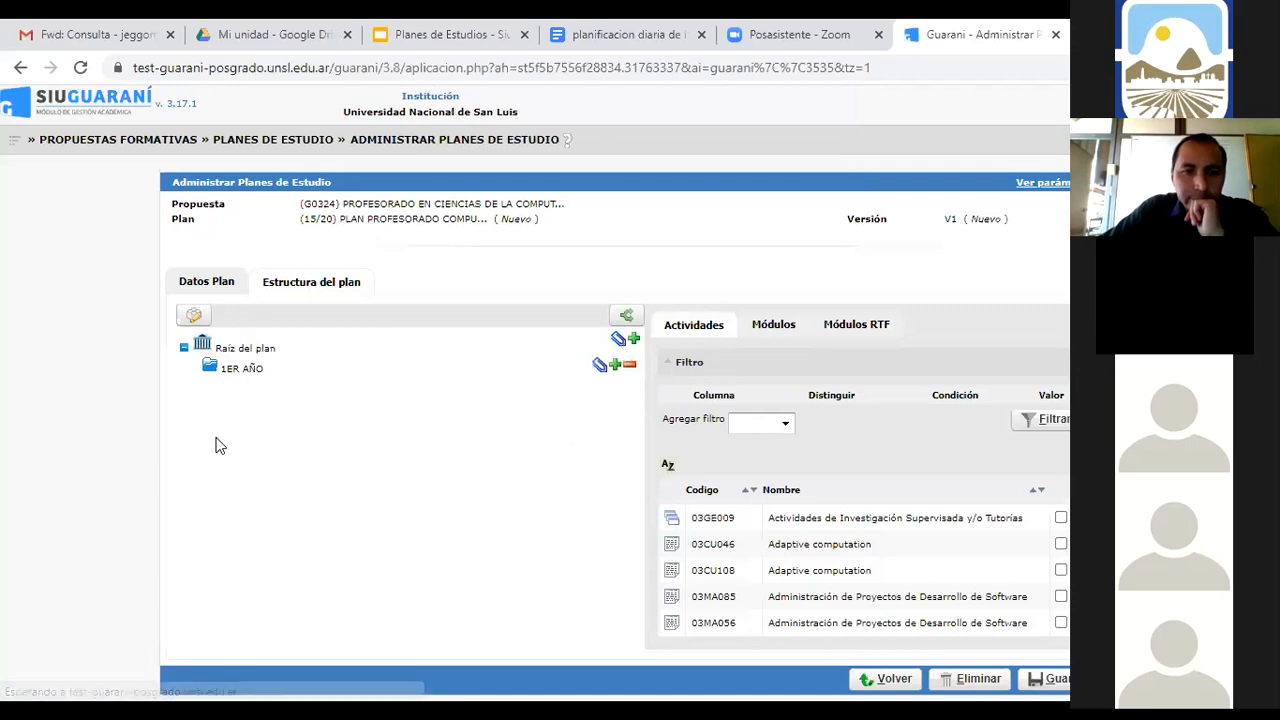
Add three more root modules: 2DO AÑO, 3ER AÑO and 4TO AÑO
click(634, 338)
text(2DO AÑO)
key(Return)
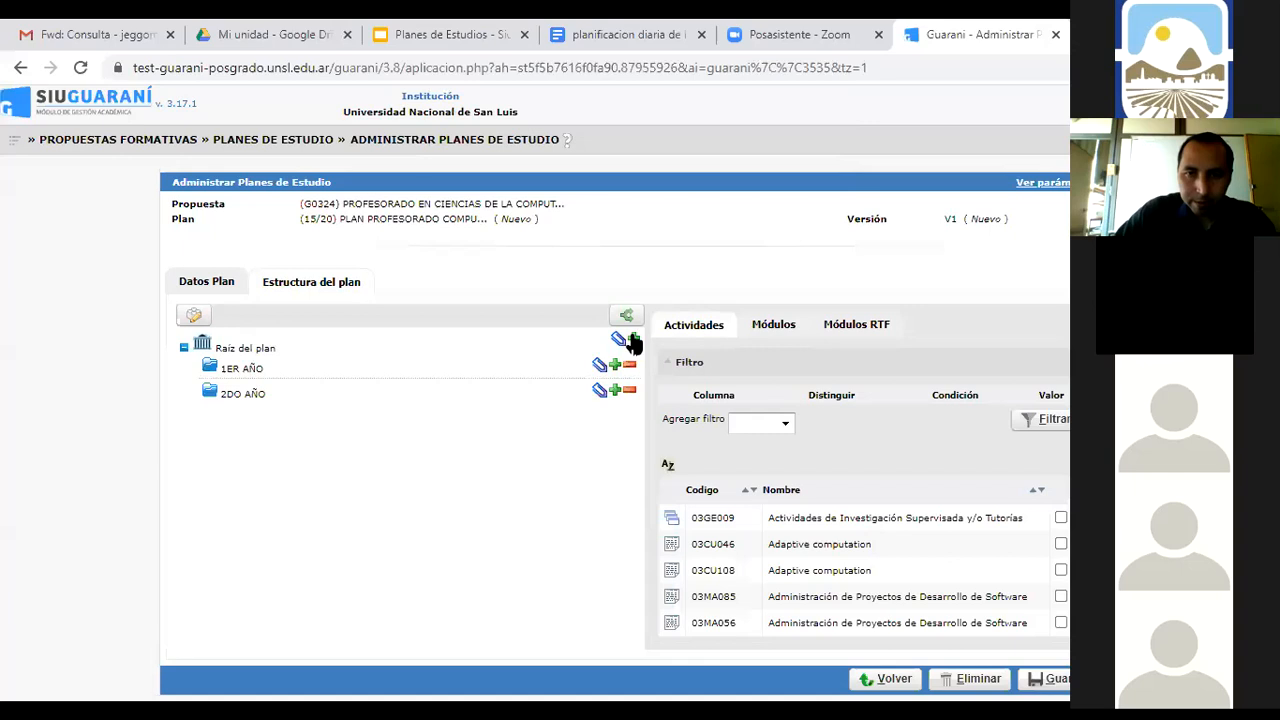
click(632, 341)
text(3)
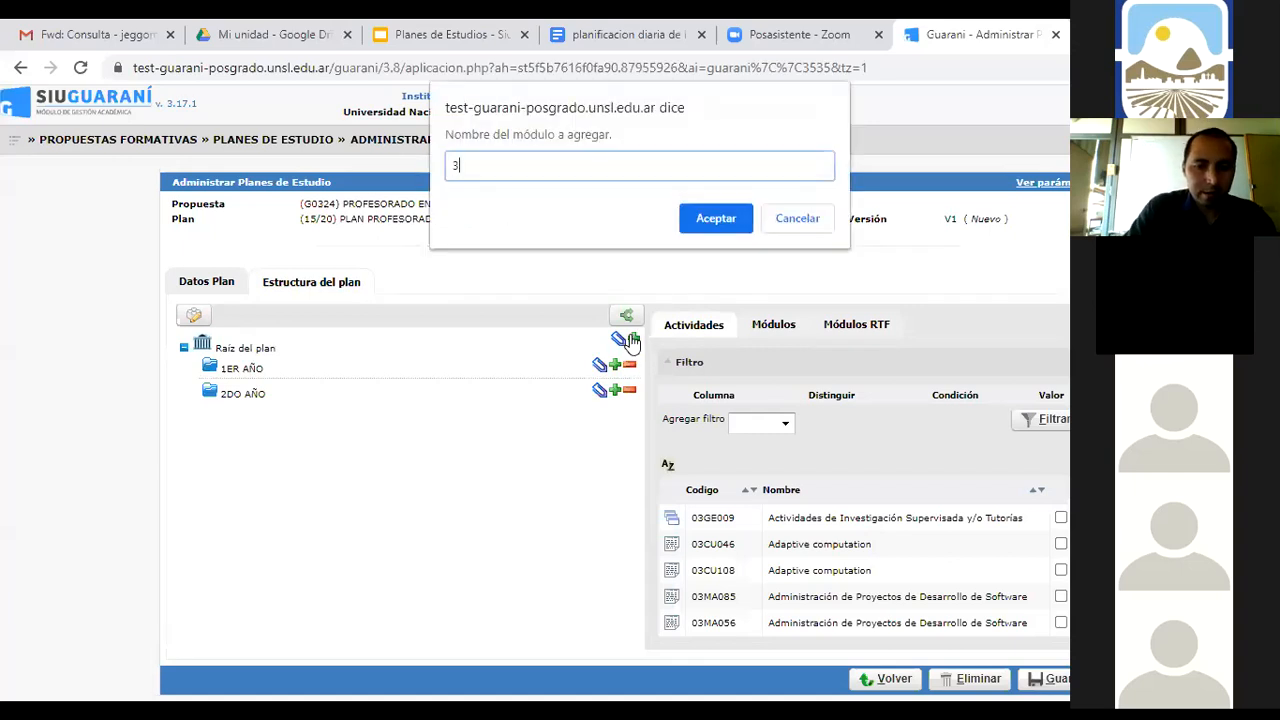
text(ER AÑO)
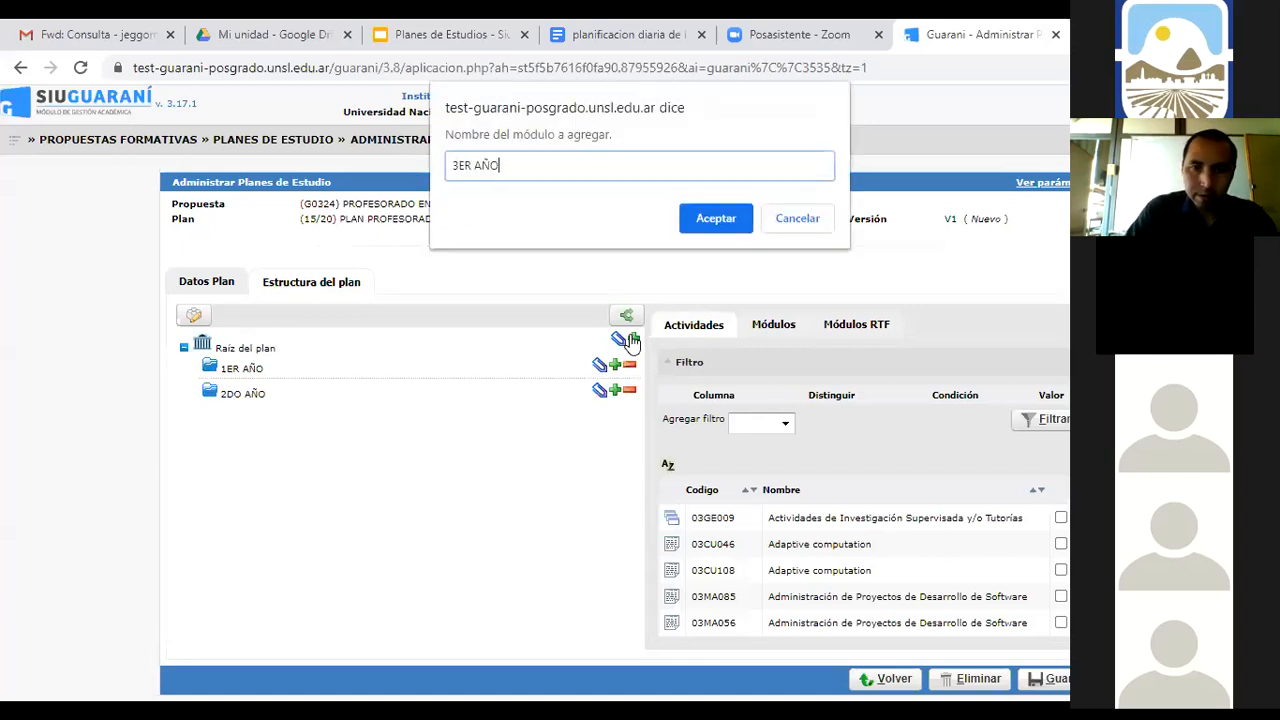
key(Return)
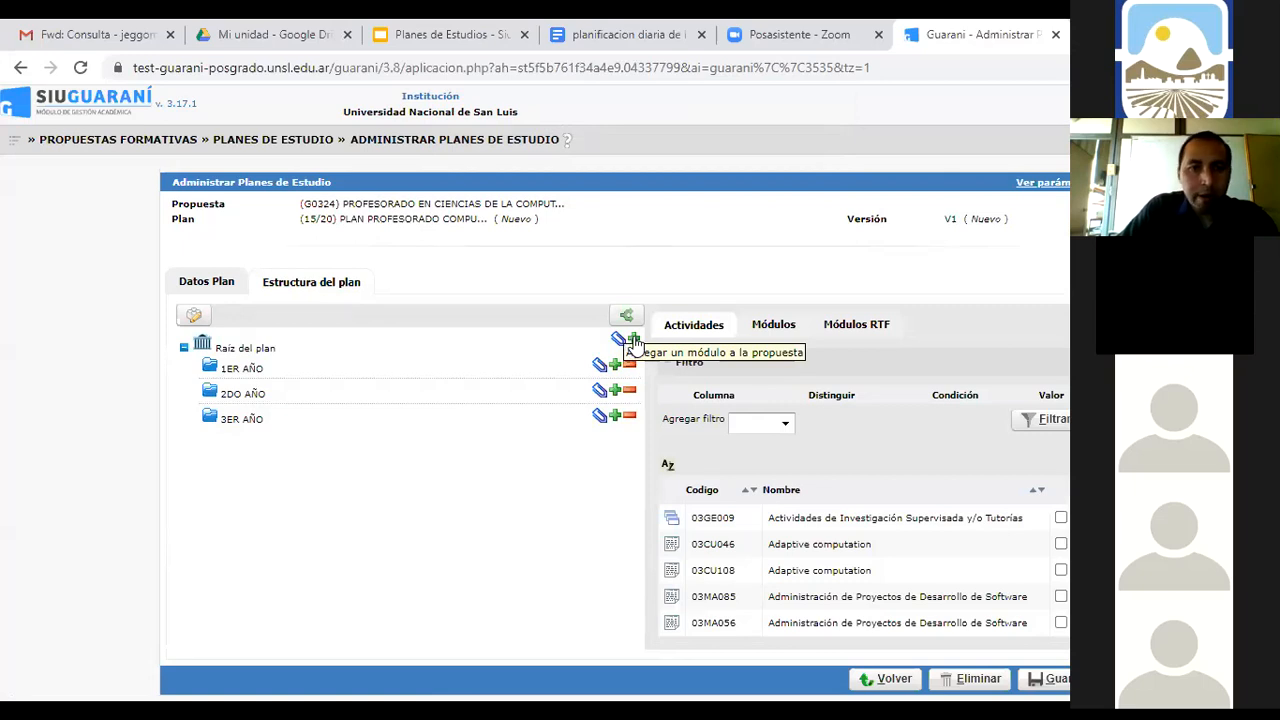
click(634, 341)
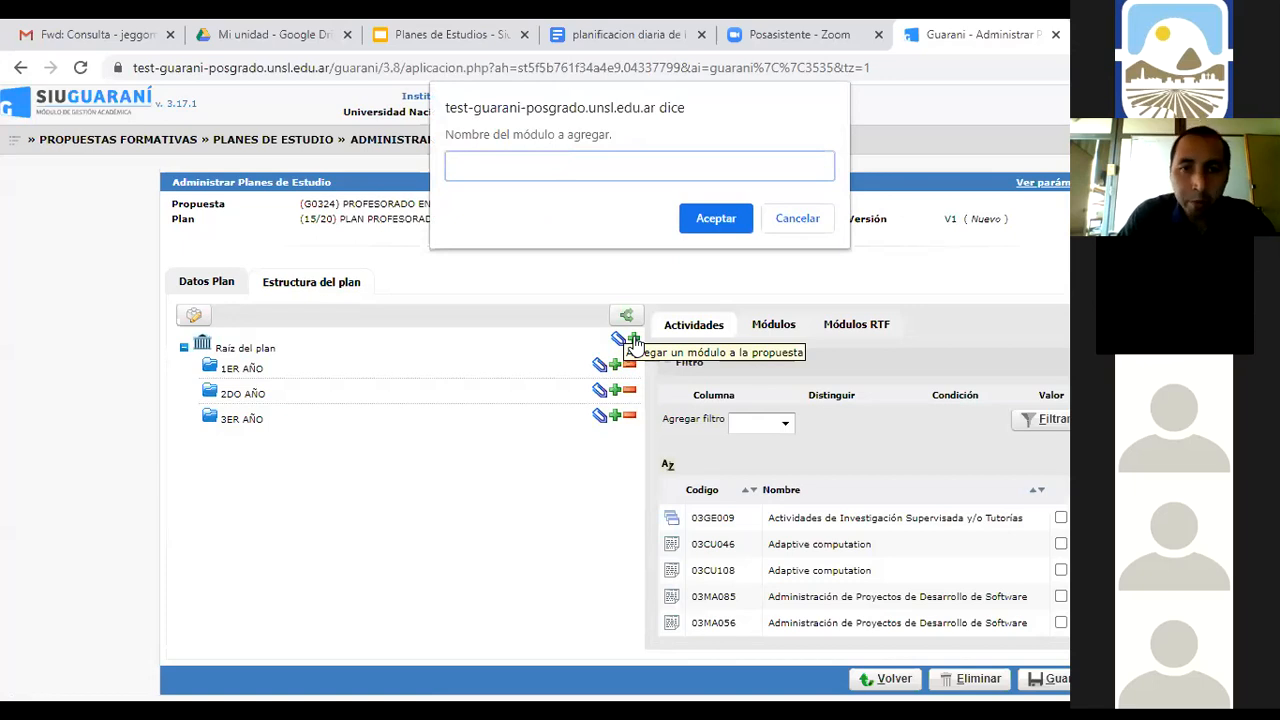
text(4TO AÑO)
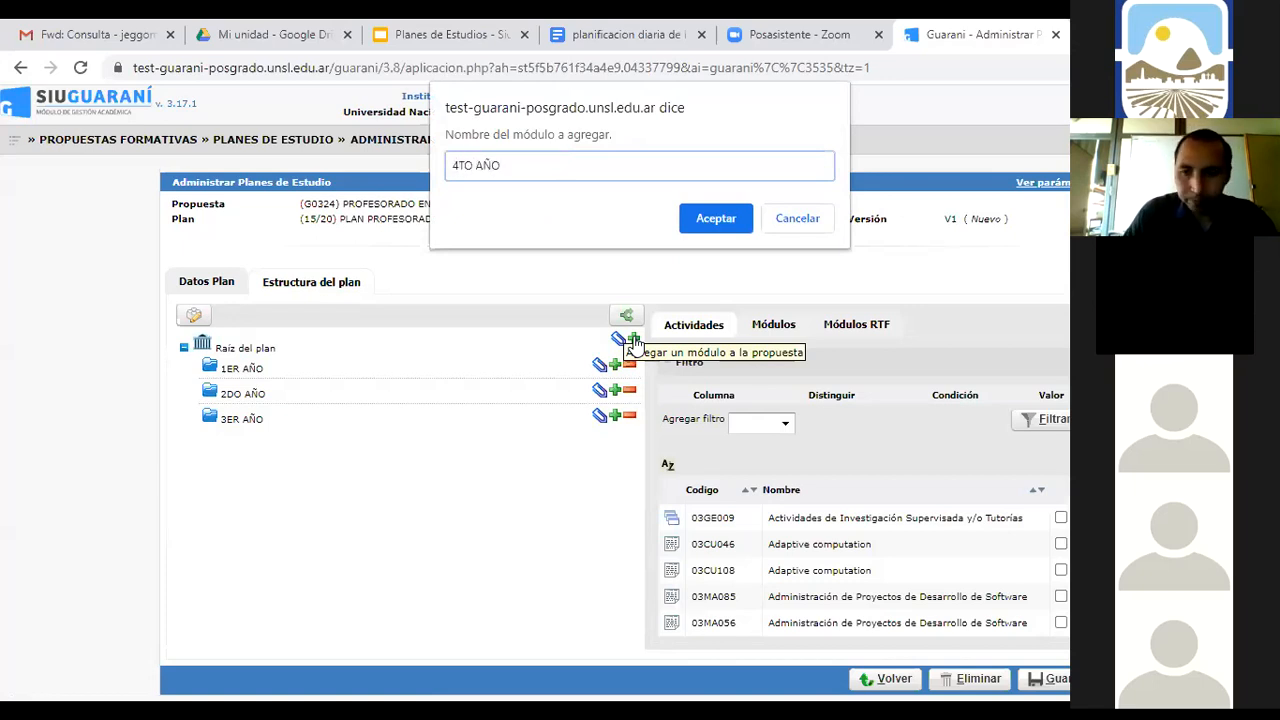
key(Return)
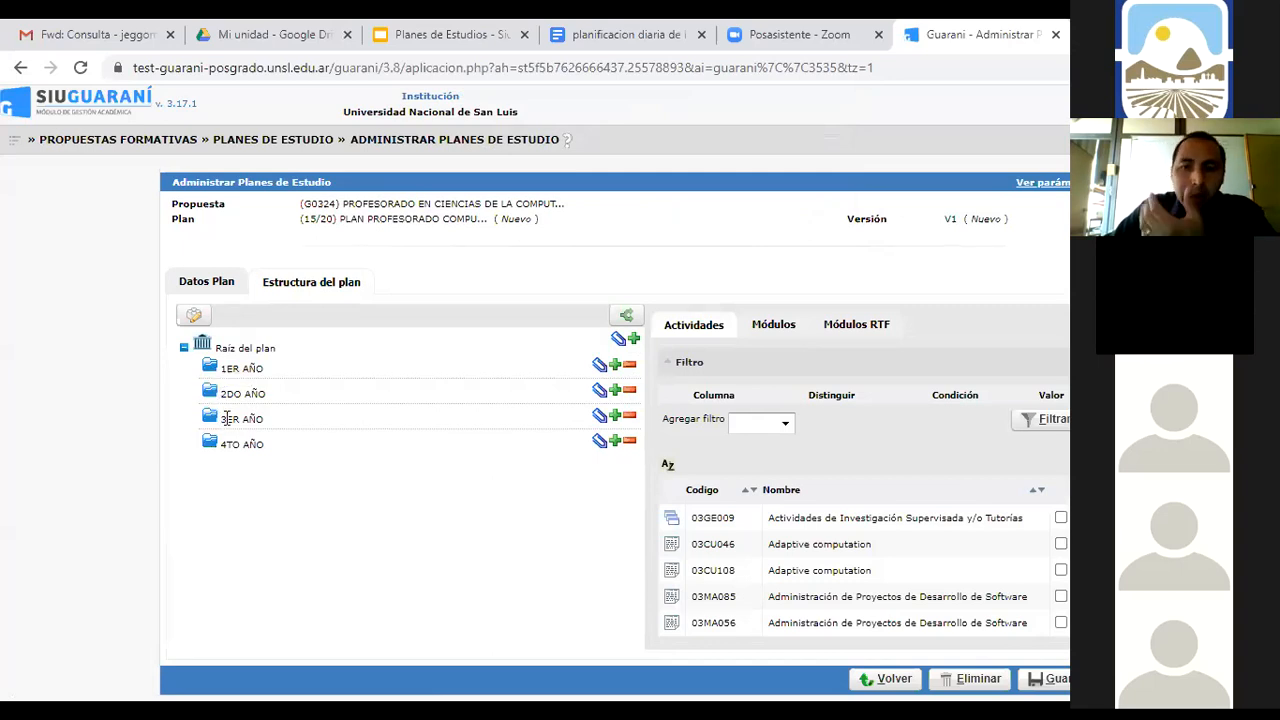
Filter activities to Código containing G0324, then view the example plan on slide 14
click(787, 424)
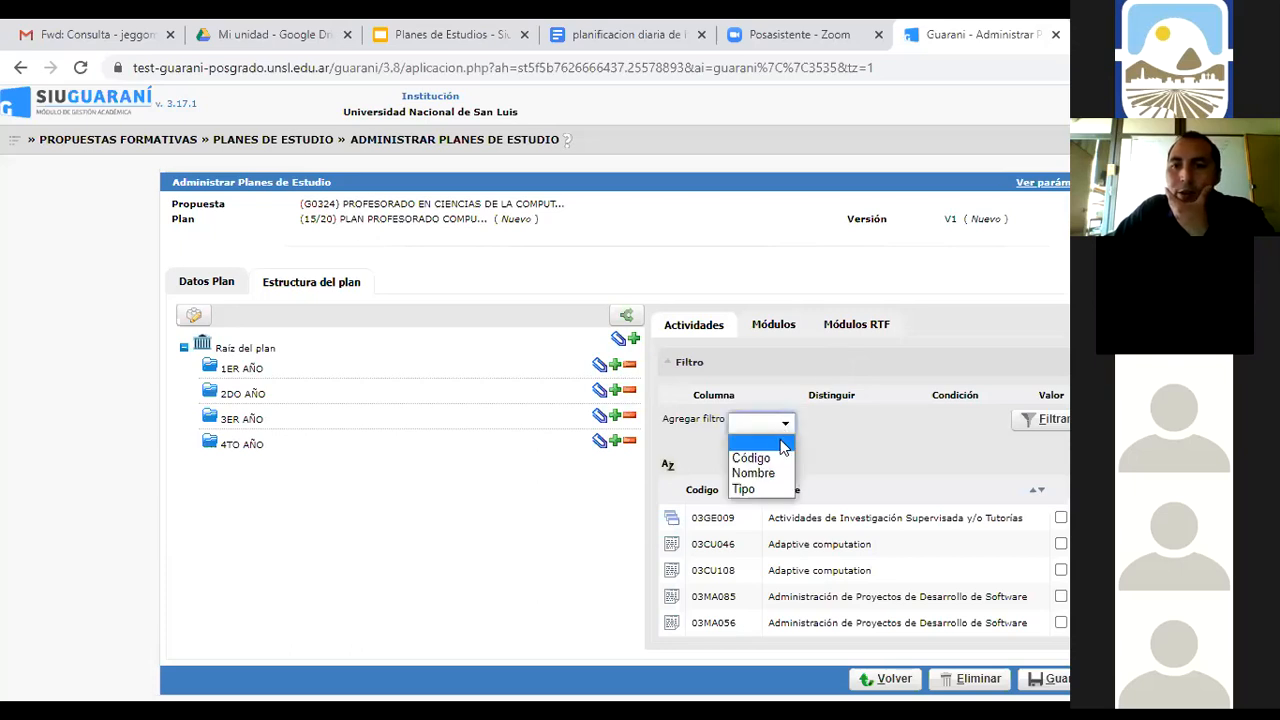
click(755, 458)
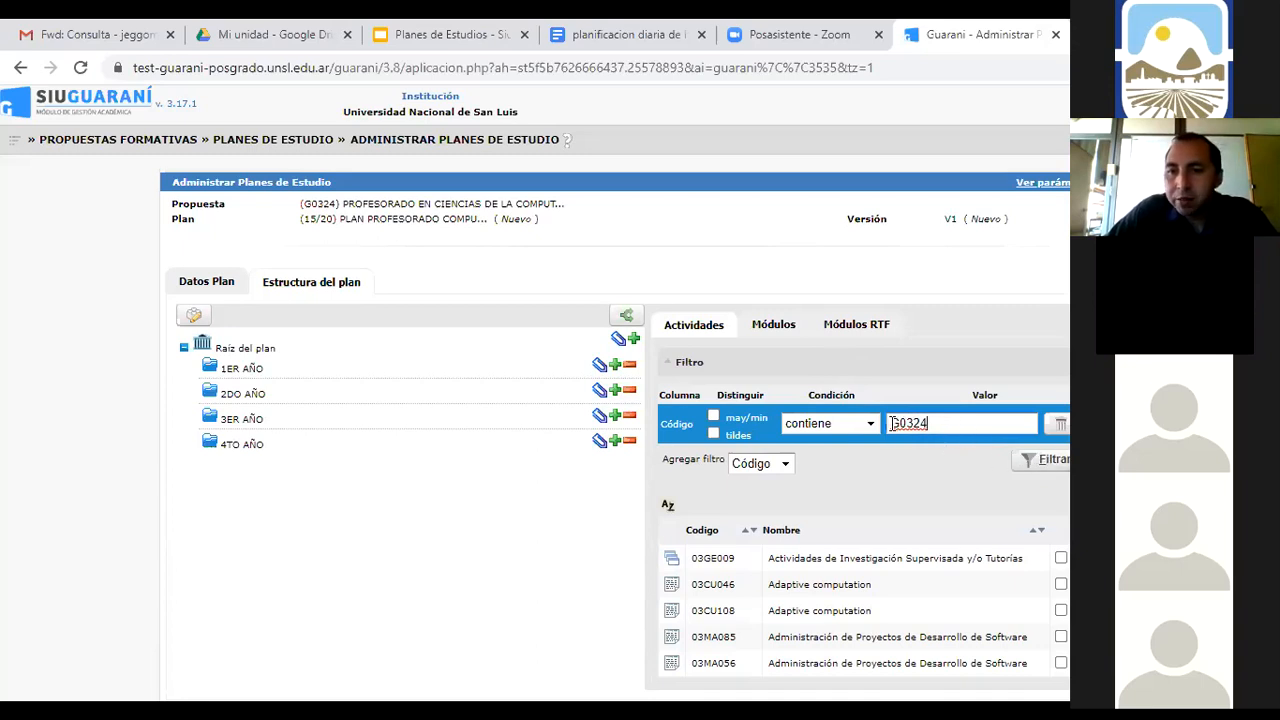
click(1032, 470)
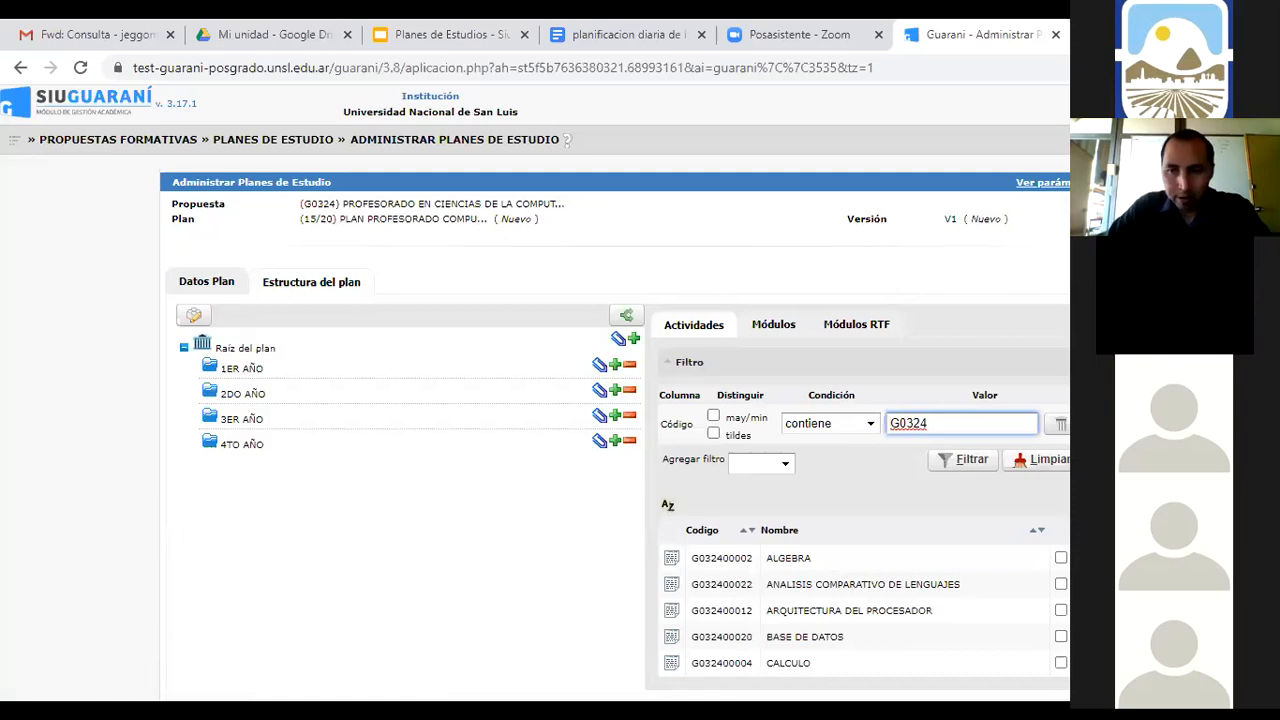
scroll(864, 590, down, 1)
scroll(864, 590, up, 1)
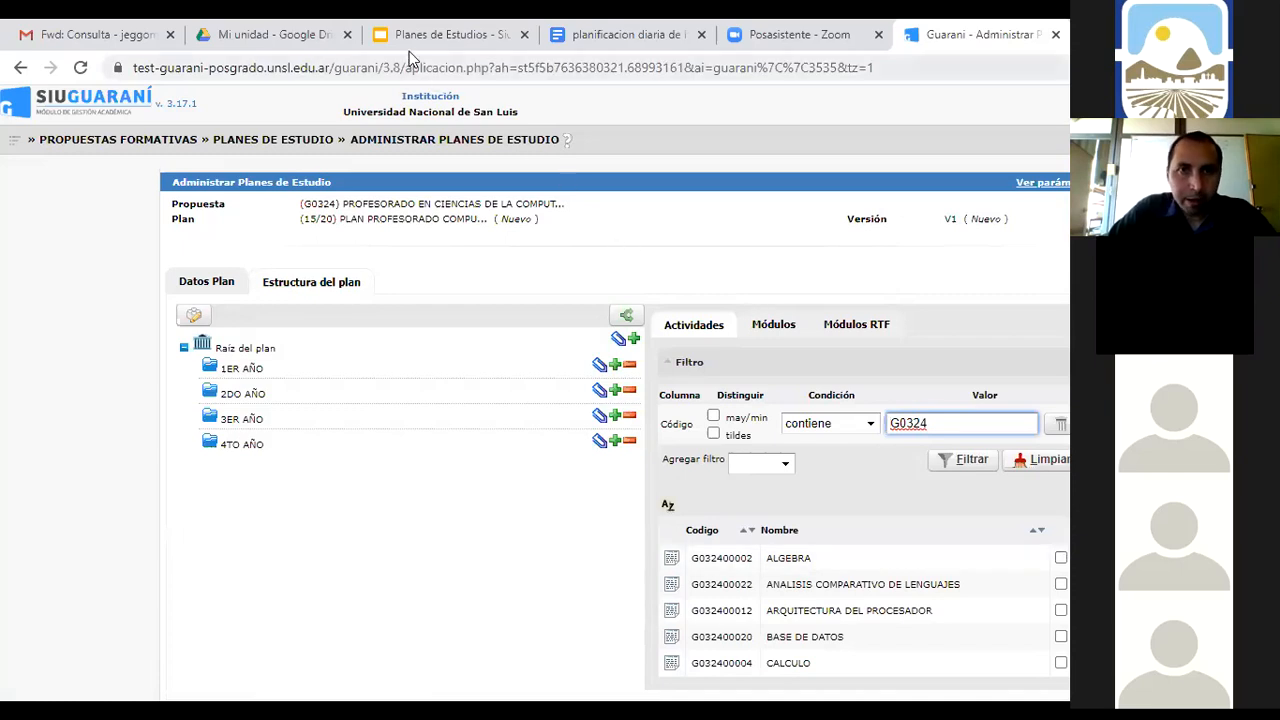
click(505, 60)
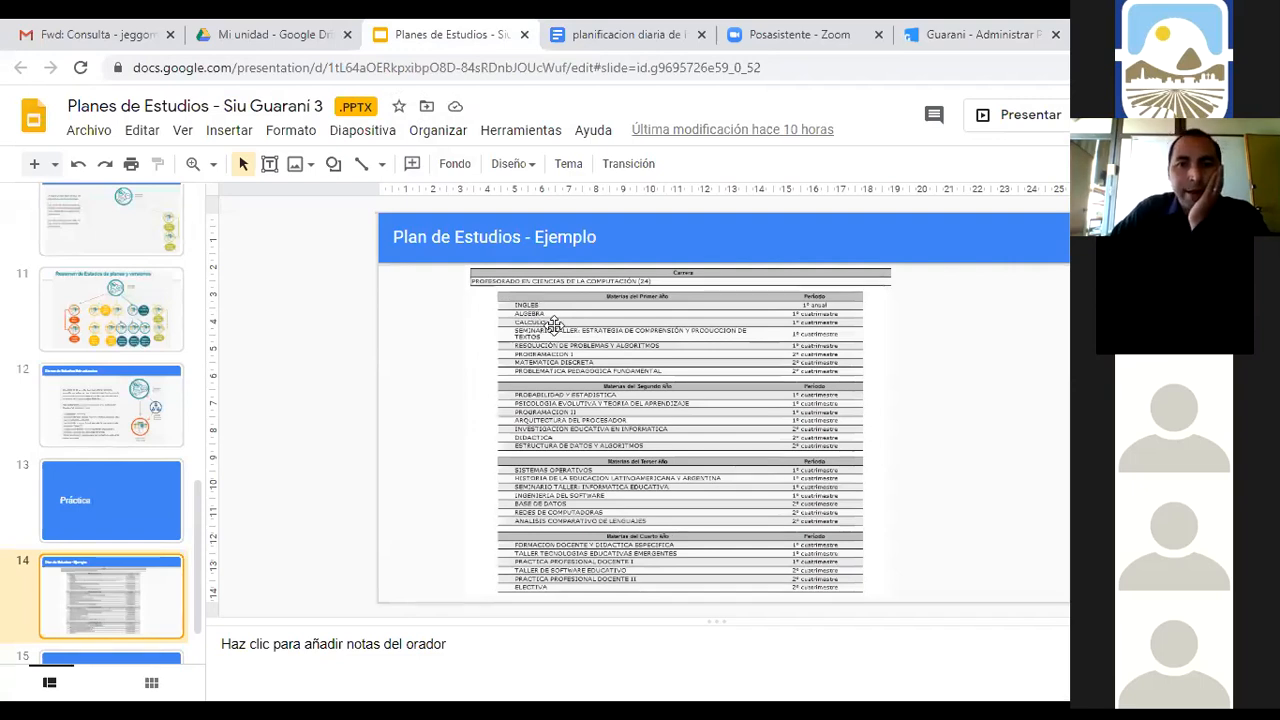
Back in Guaraní, sort the Actividades list by code in ascending order
click(910, 45)
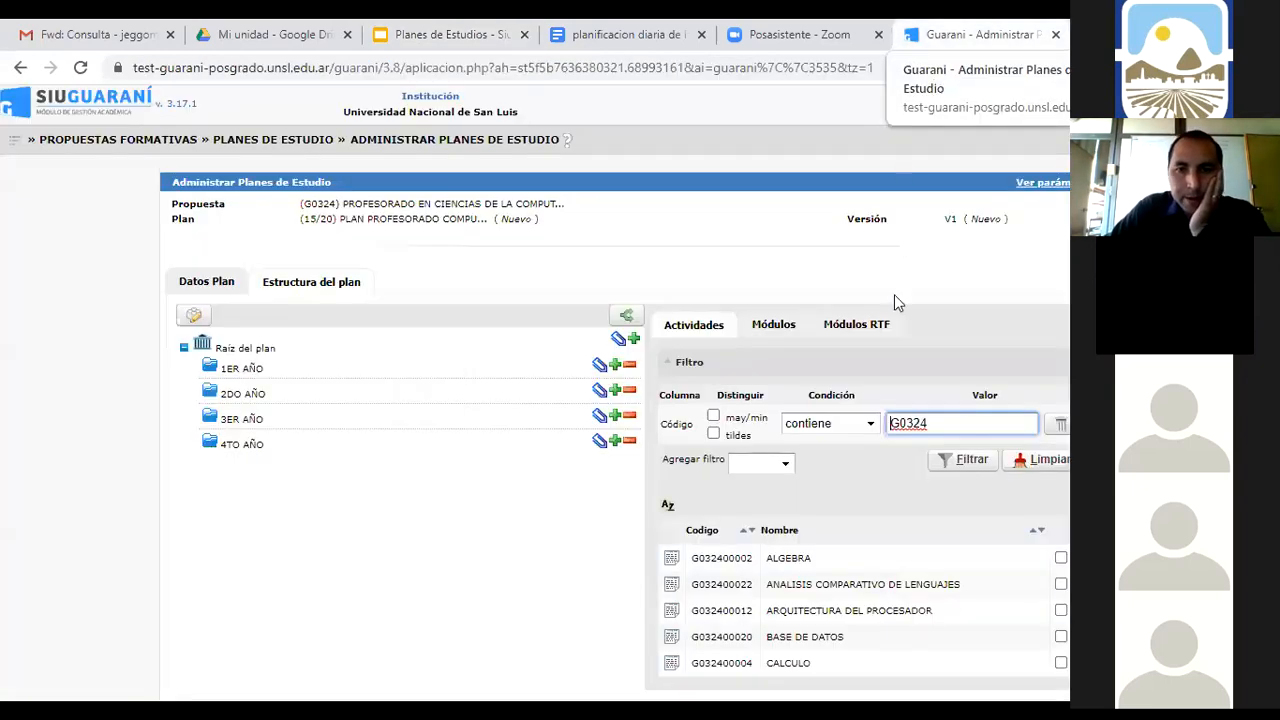
click(1061, 558)
scroll(1062, 598, down, 1)
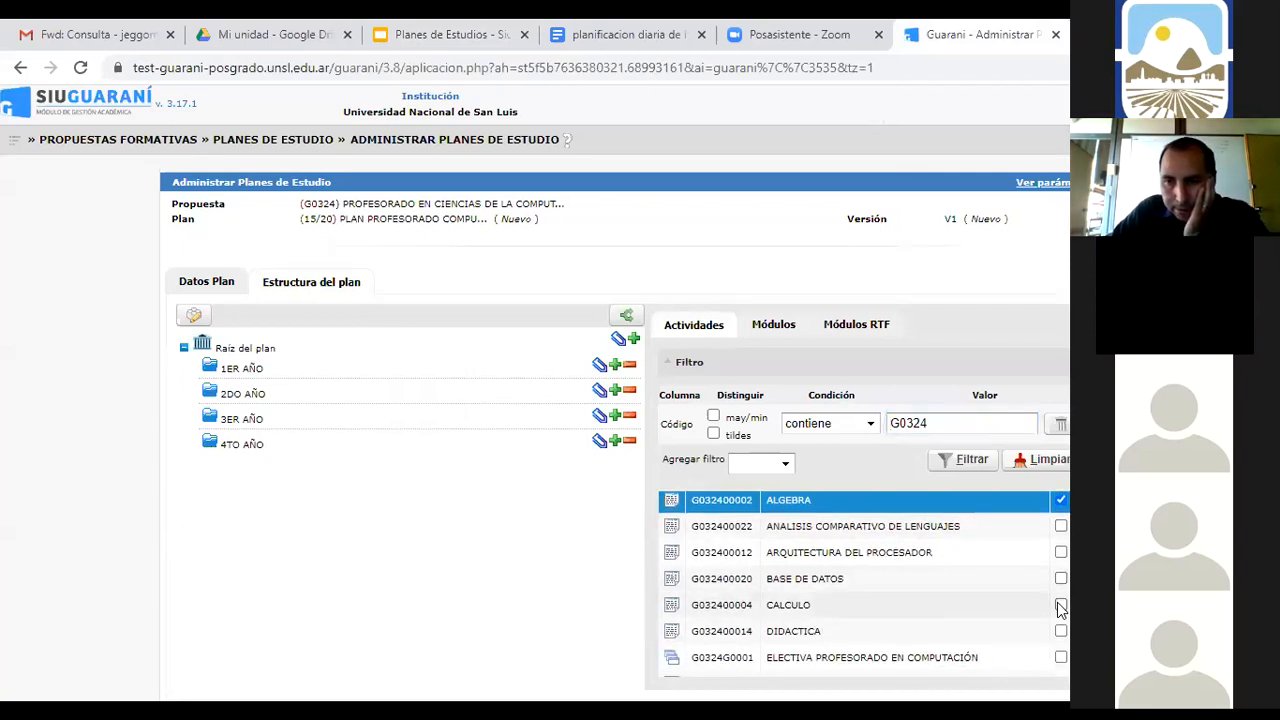
click(1061, 606)
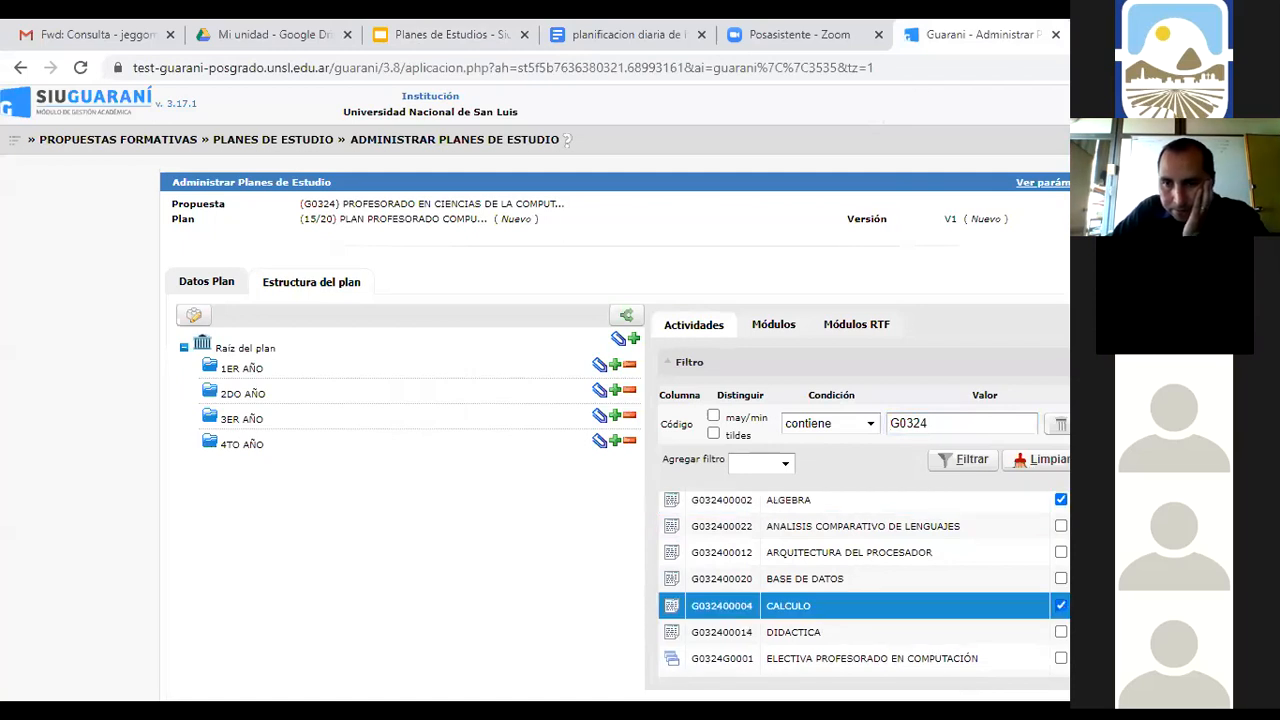
scroll(865, 584, down, 3)
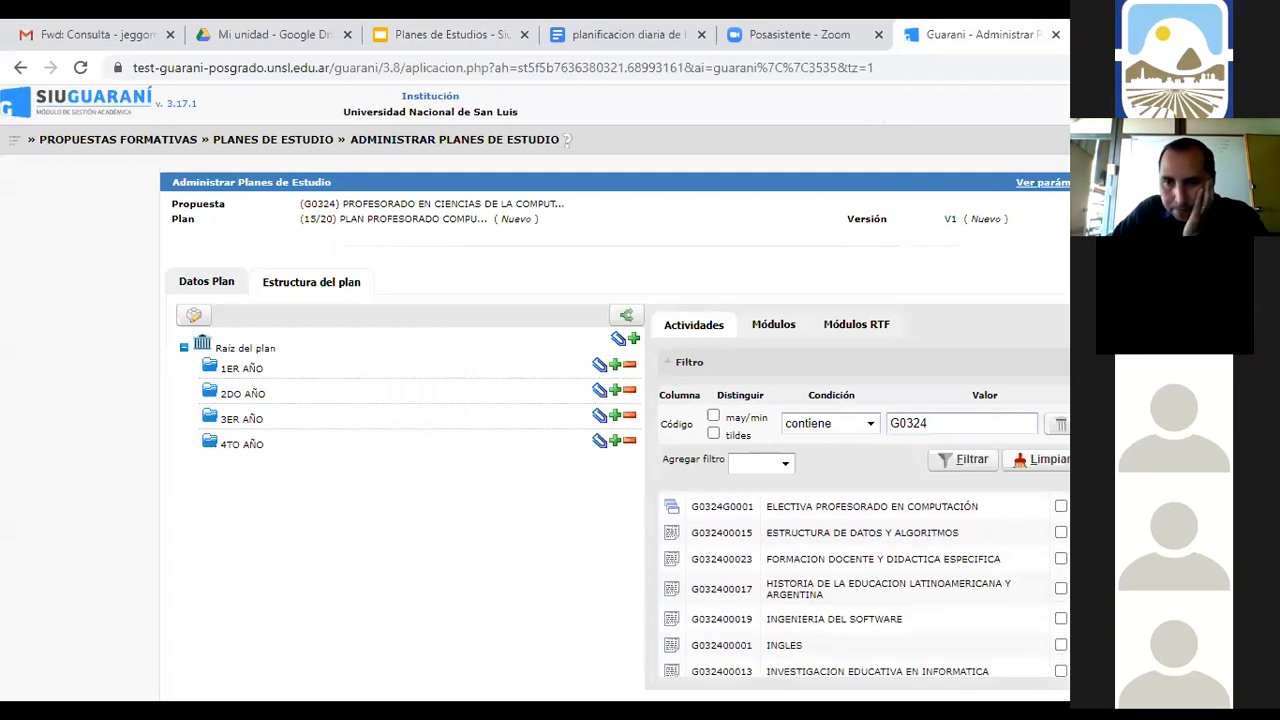
scroll(865, 584, up, 4)
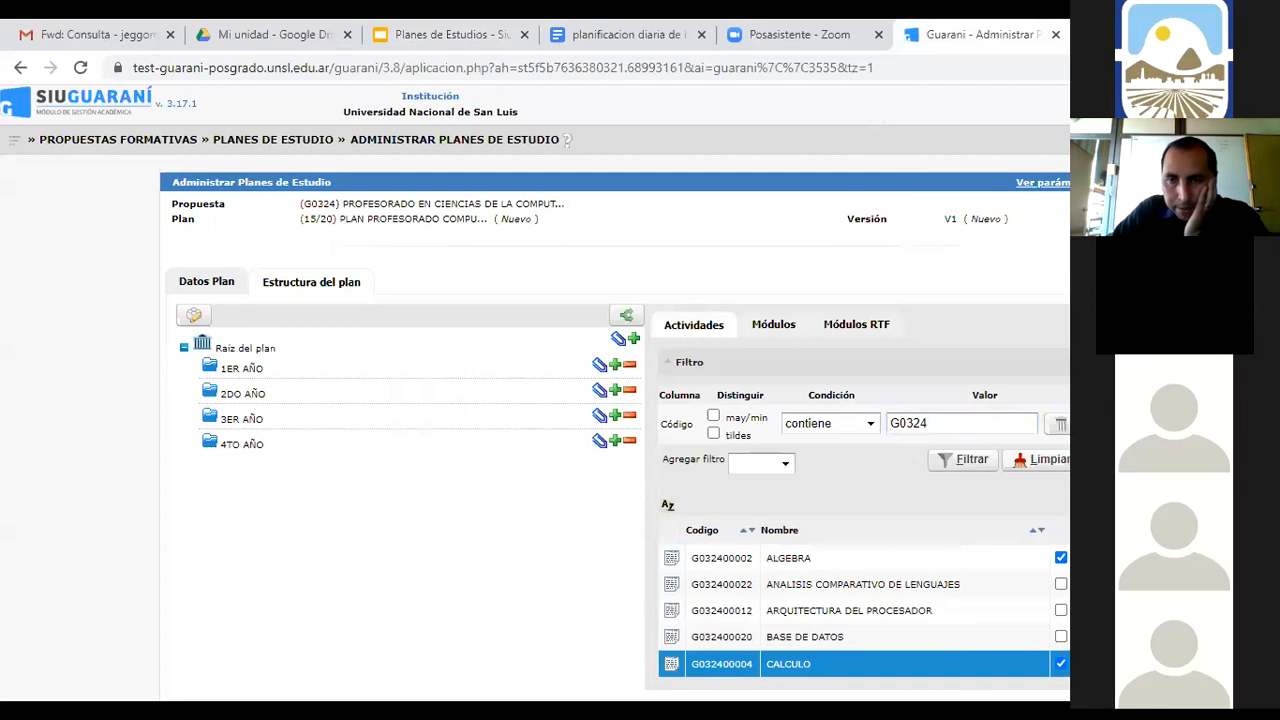
click(751, 533)
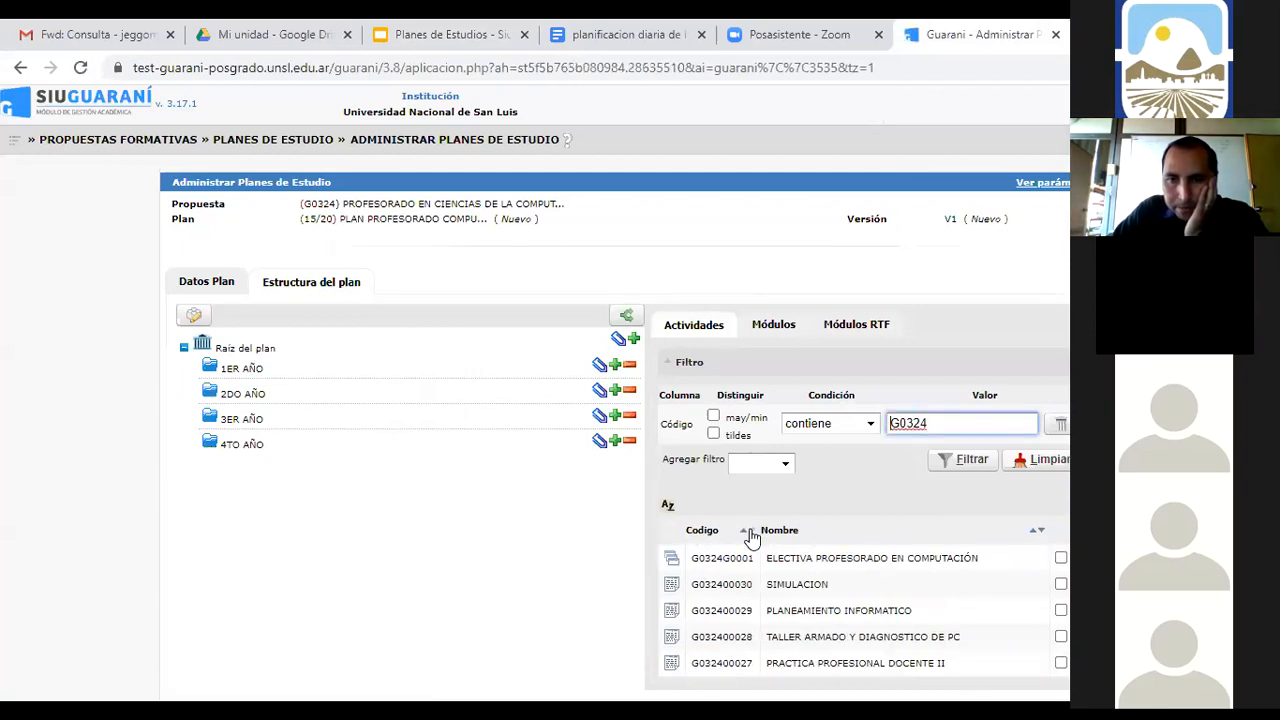
click(745, 533)
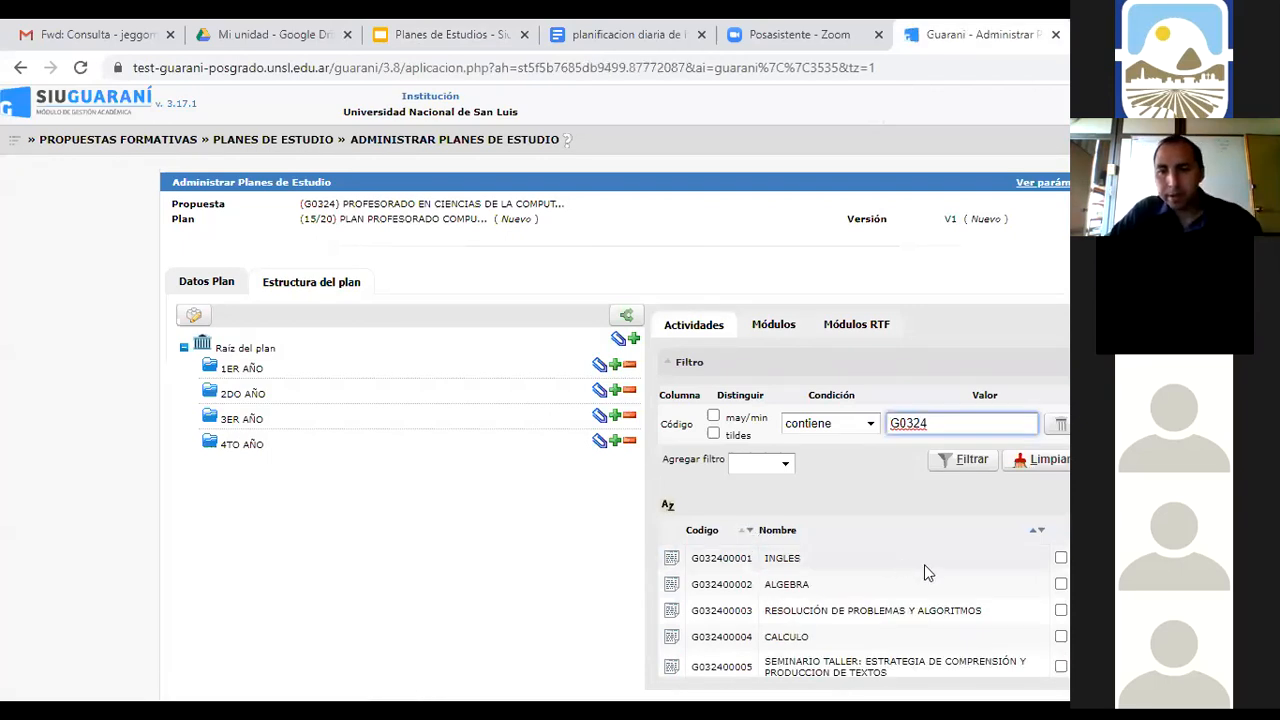
Tick activities G032400001 to G032400008 (INGLES through PROBLEMATICA PEDAGOGICA FUNDAMENTAL) and associate them with 1ER AÑO
click(1061, 559)
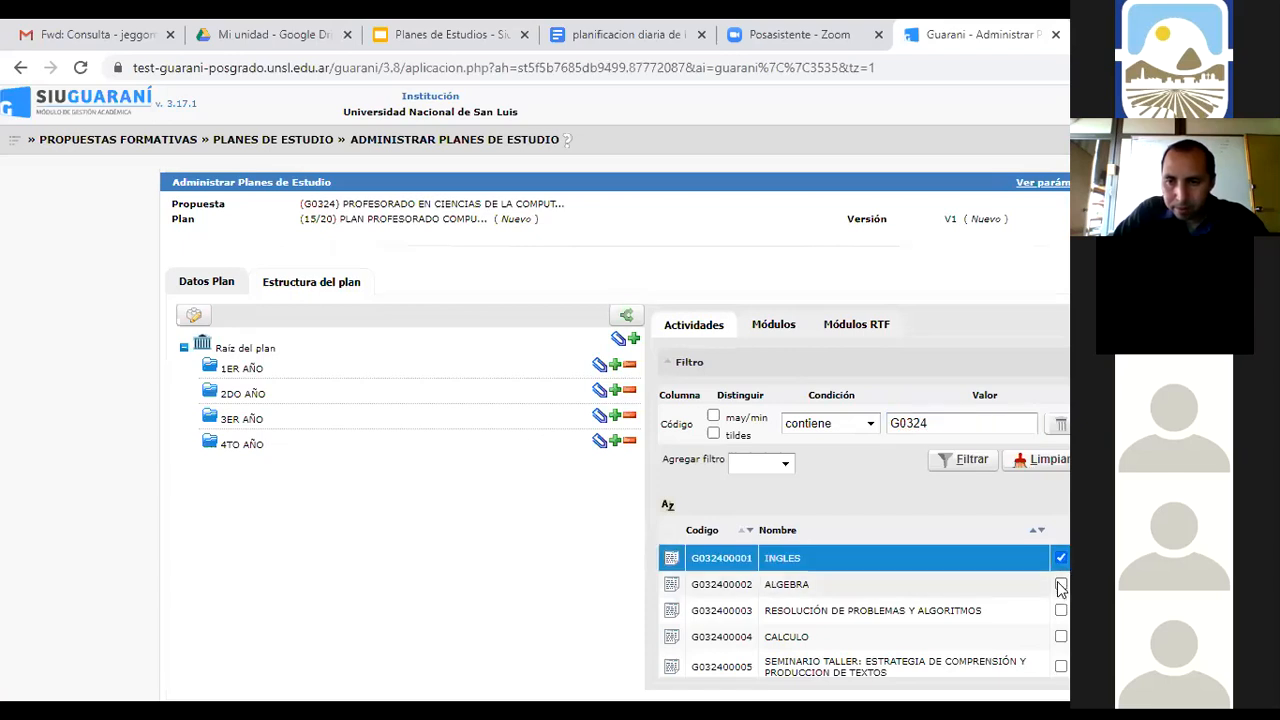
click(1061, 585)
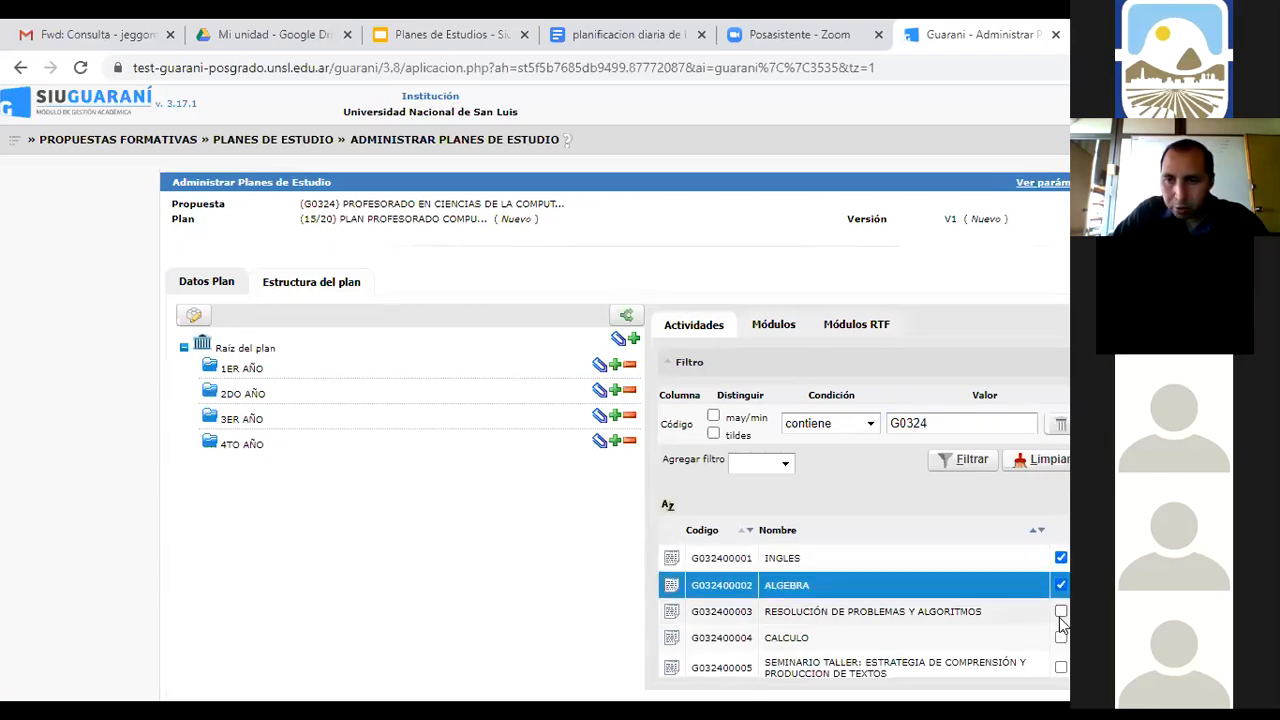
click(1061, 611)
click(1061, 637)
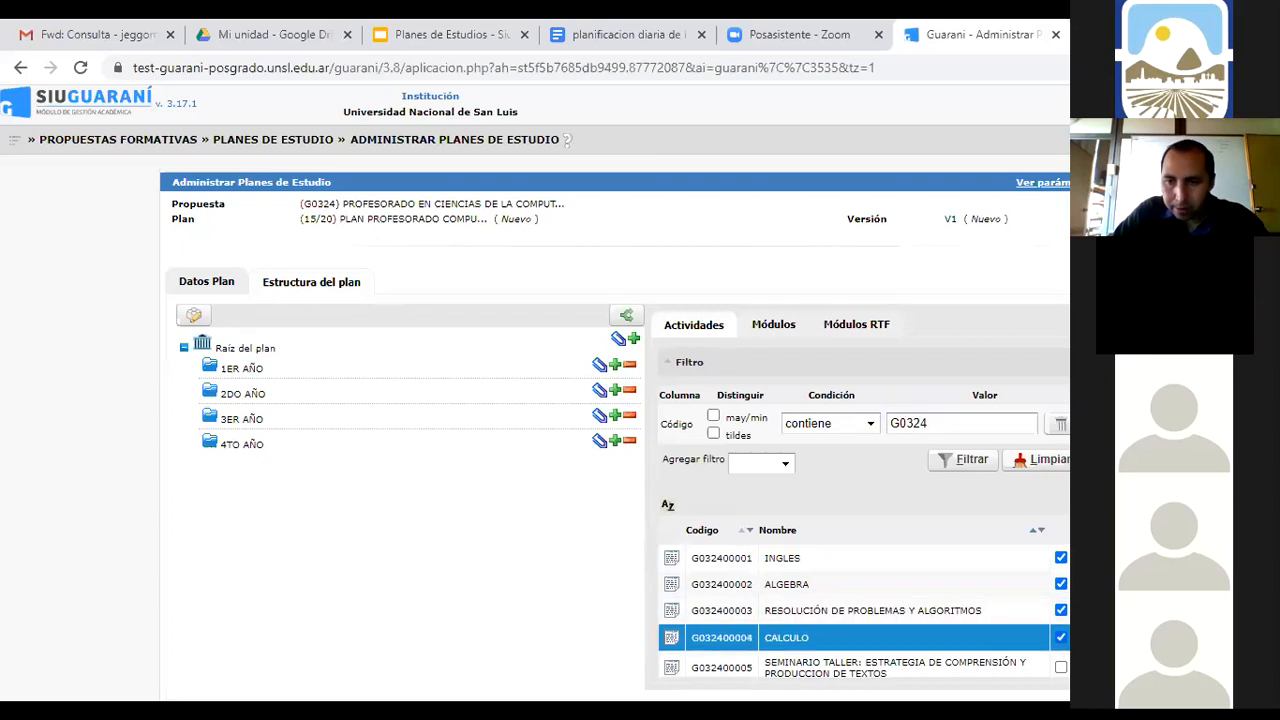
scroll(865, 585, down, 3)
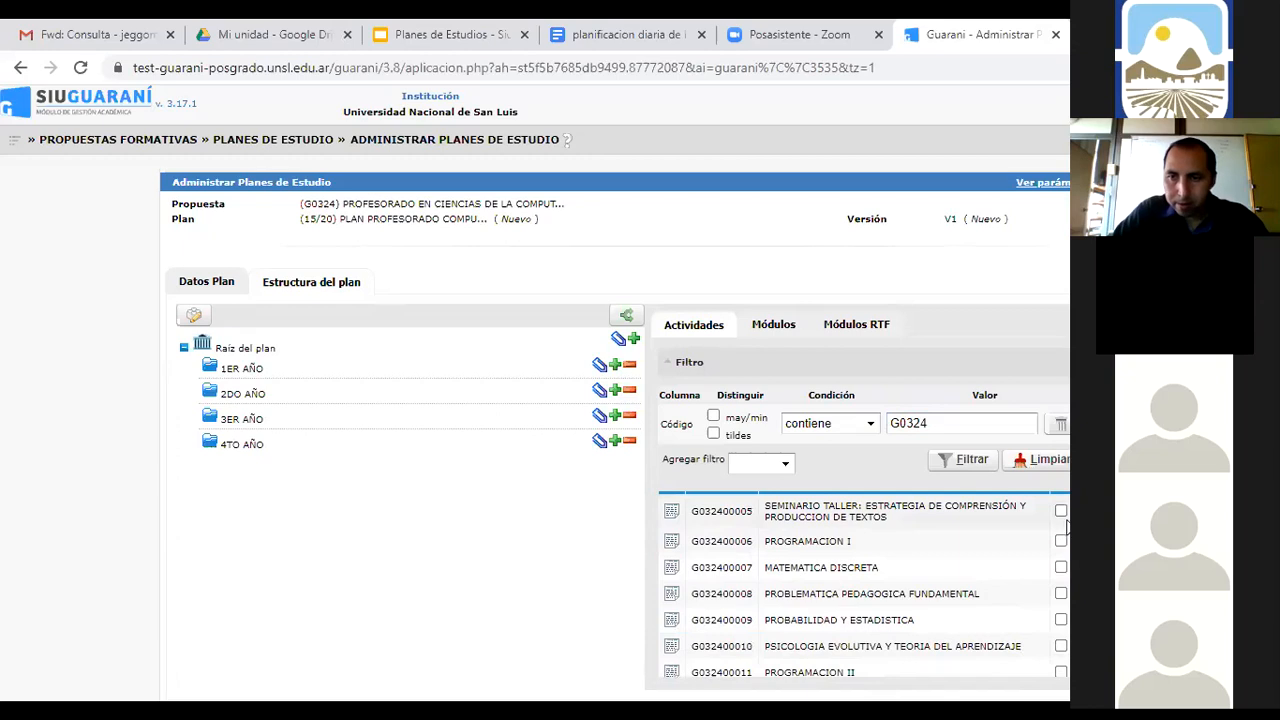
click(1062, 513)
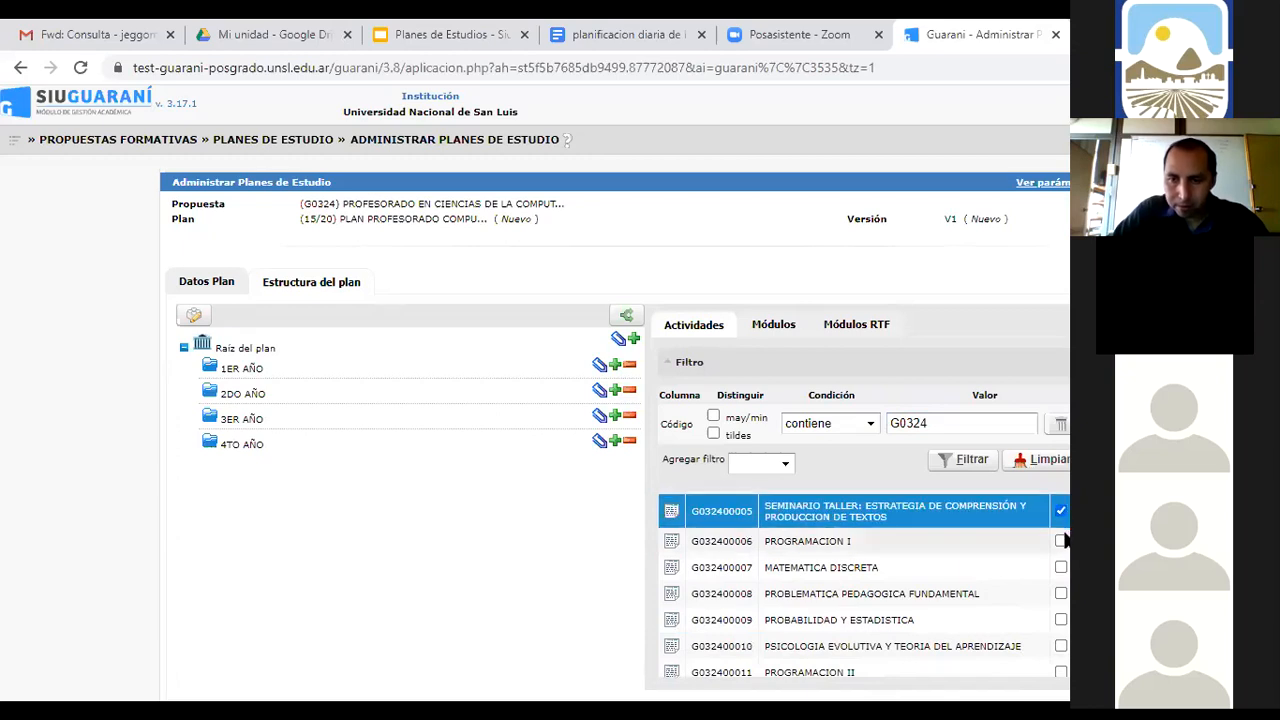
click(1062, 541)
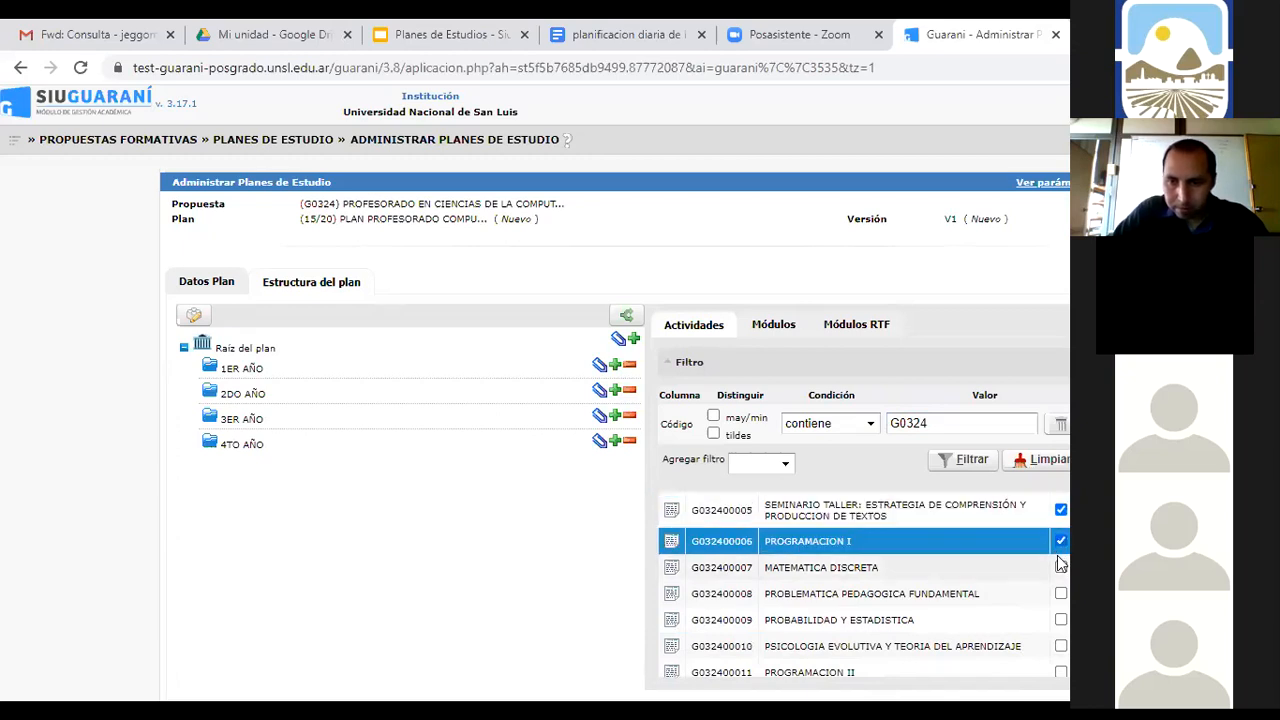
click(1061, 567)
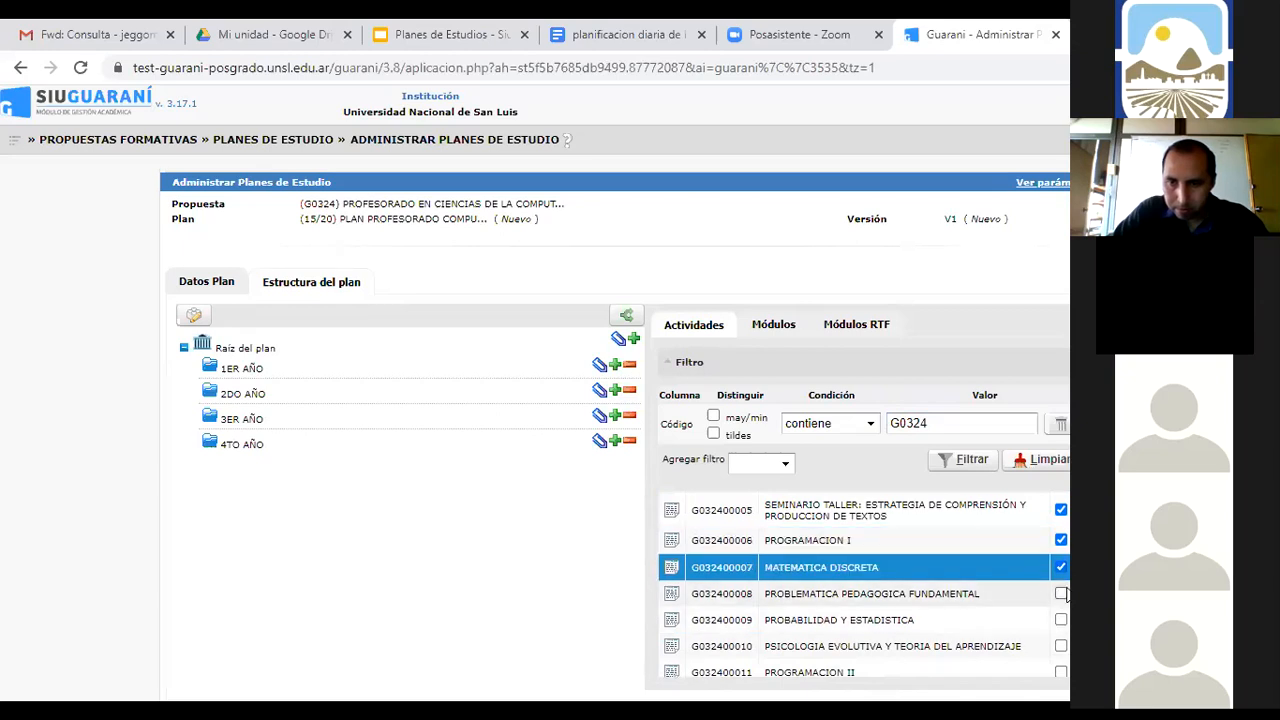
click(1061, 594)
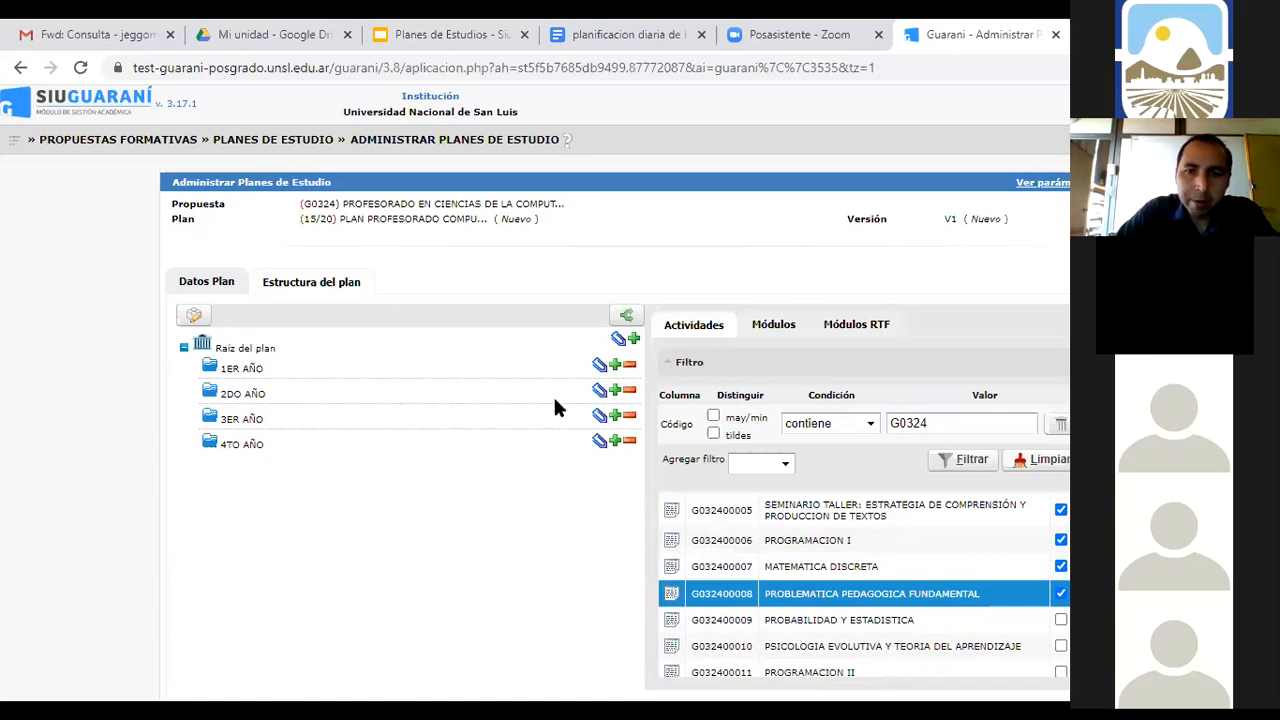
click(597, 366)
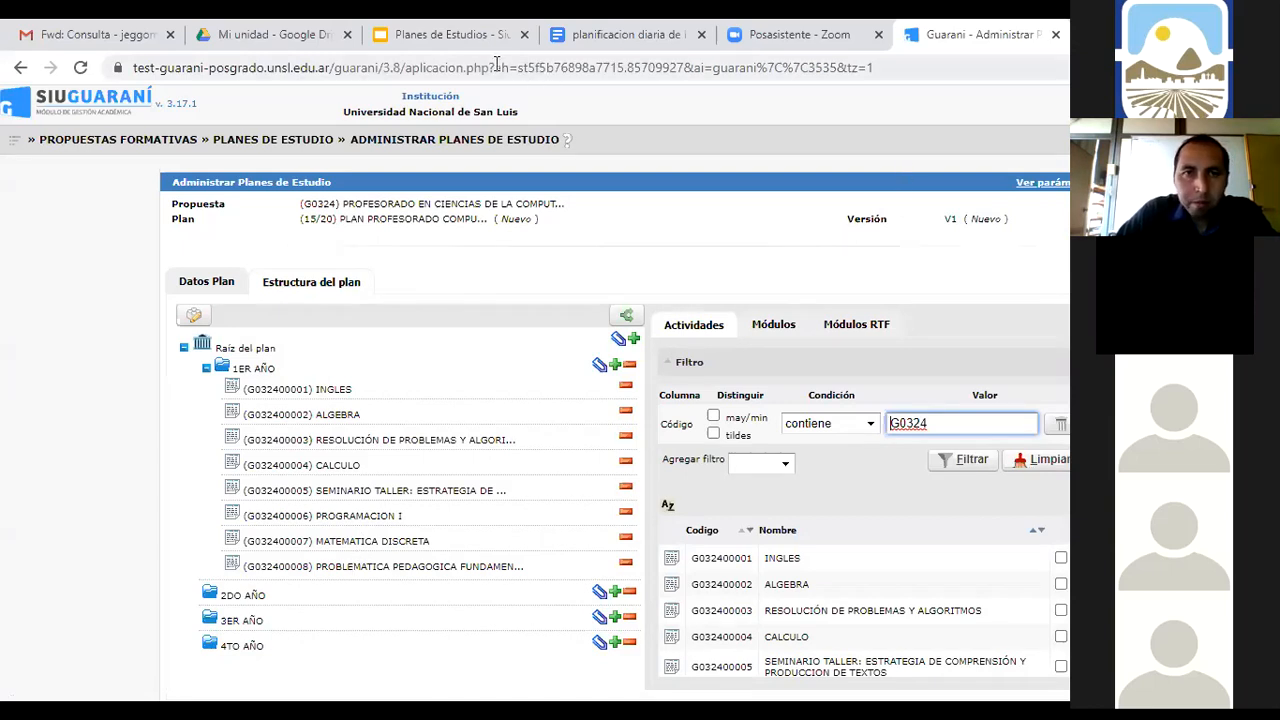
Consult the study plan slides for the second-year subject list, then return to the plan page
click(459, 50)
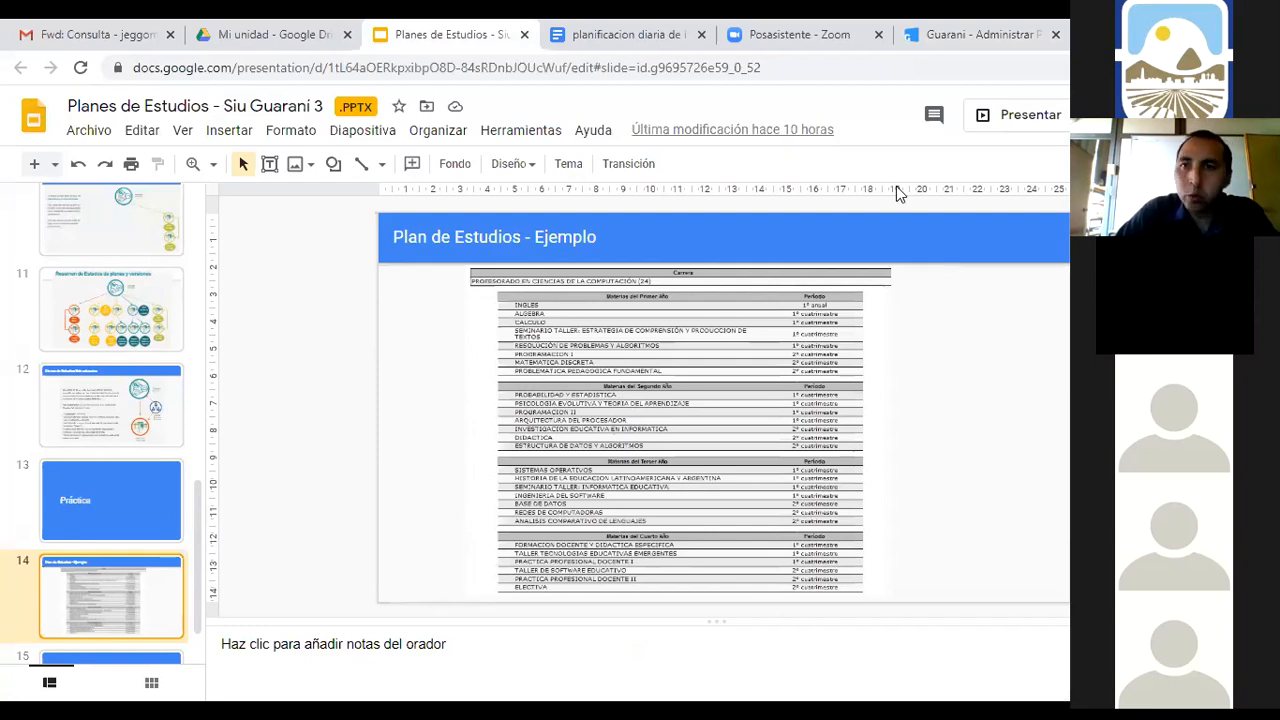
click(1001, 51)
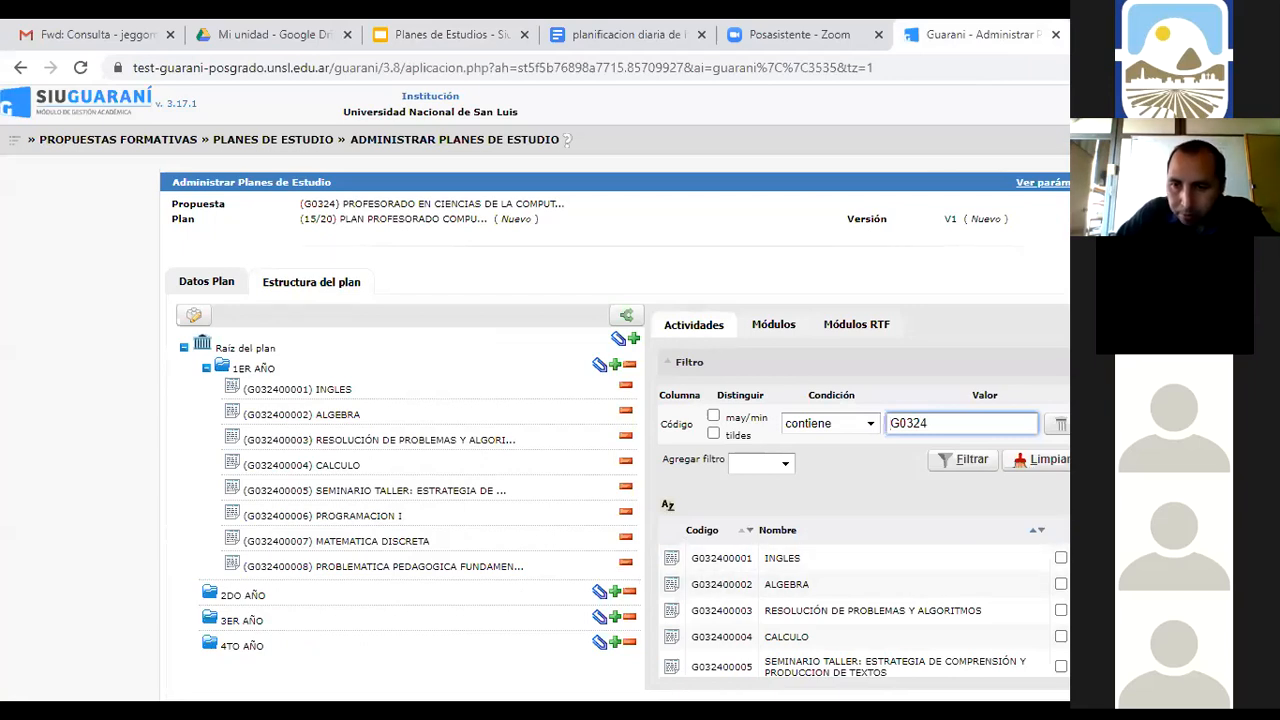
scroll(864, 584, down, 4)
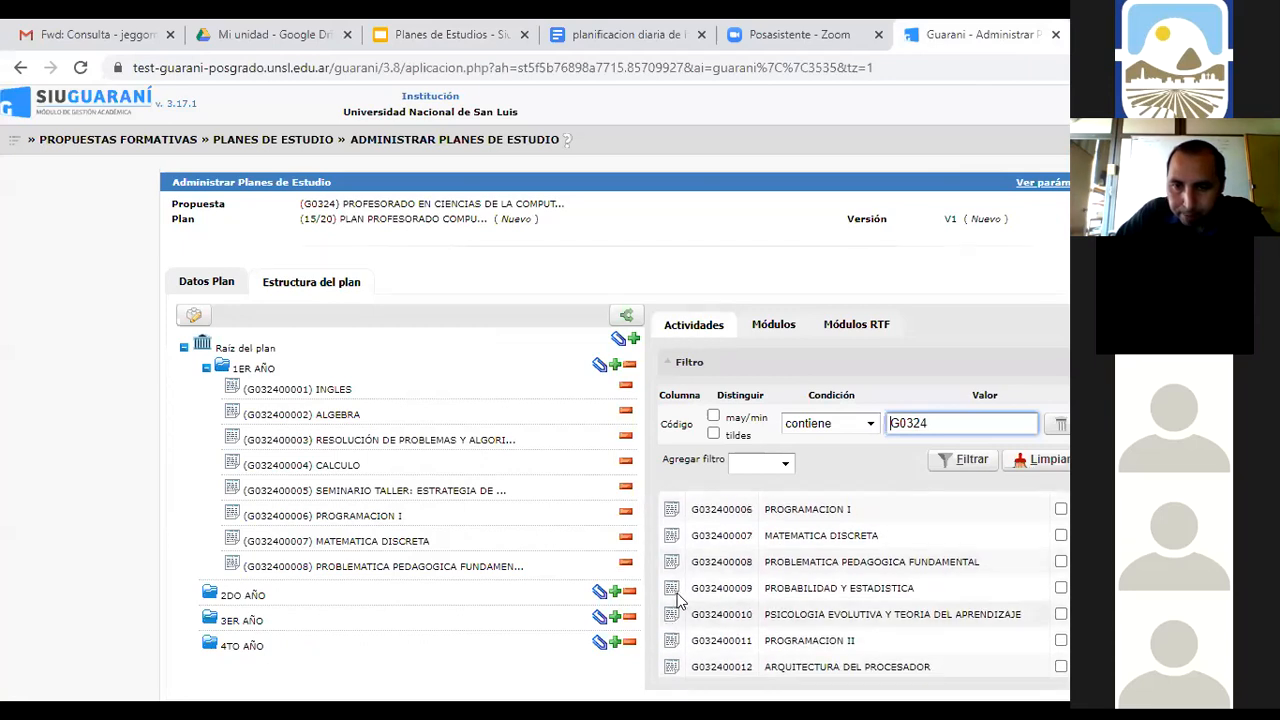
Tick activities G032400009–0015, PROBABILIDAD Y ESTADISTICA through ESTRUCTURA DE DATOS Y ALGORITMOS
click(1061, 588)
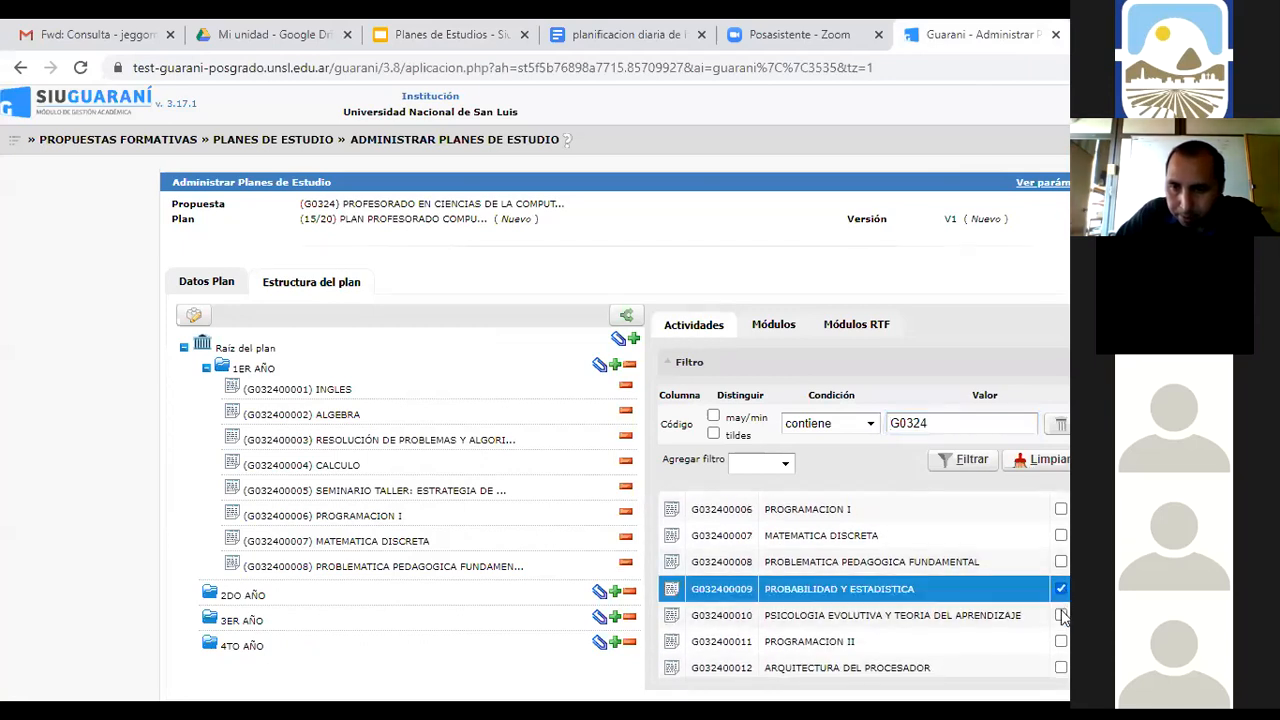
click(1061, 614)
click(1061, 640)
click(1061, 667)
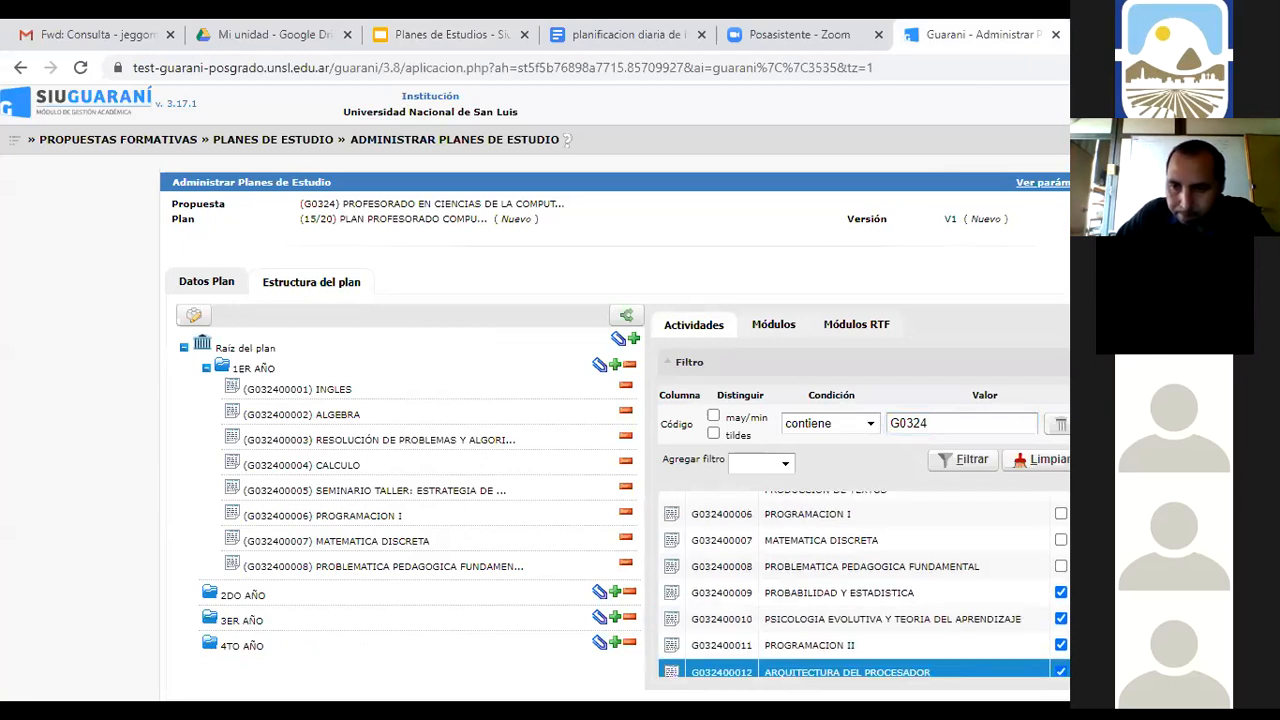
scroll(864, 584, down, 3)
click(1061, 545)
click(1061, 572)
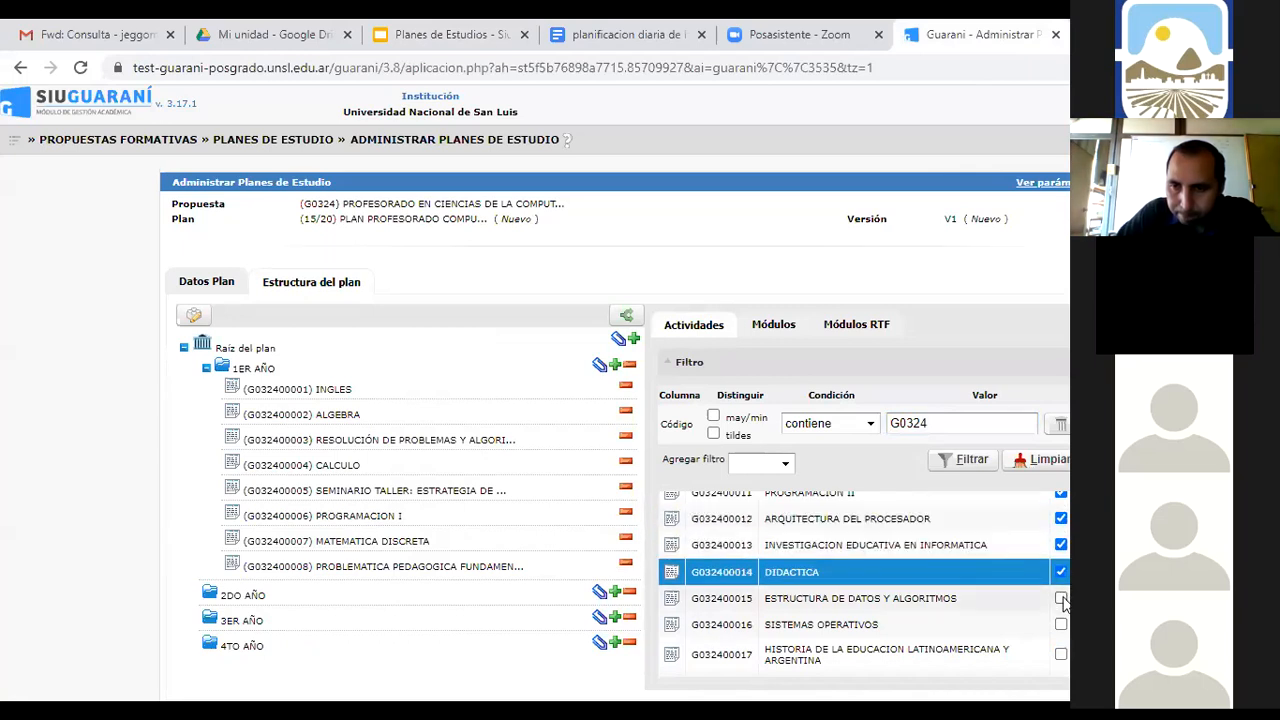
click(1061, 598)
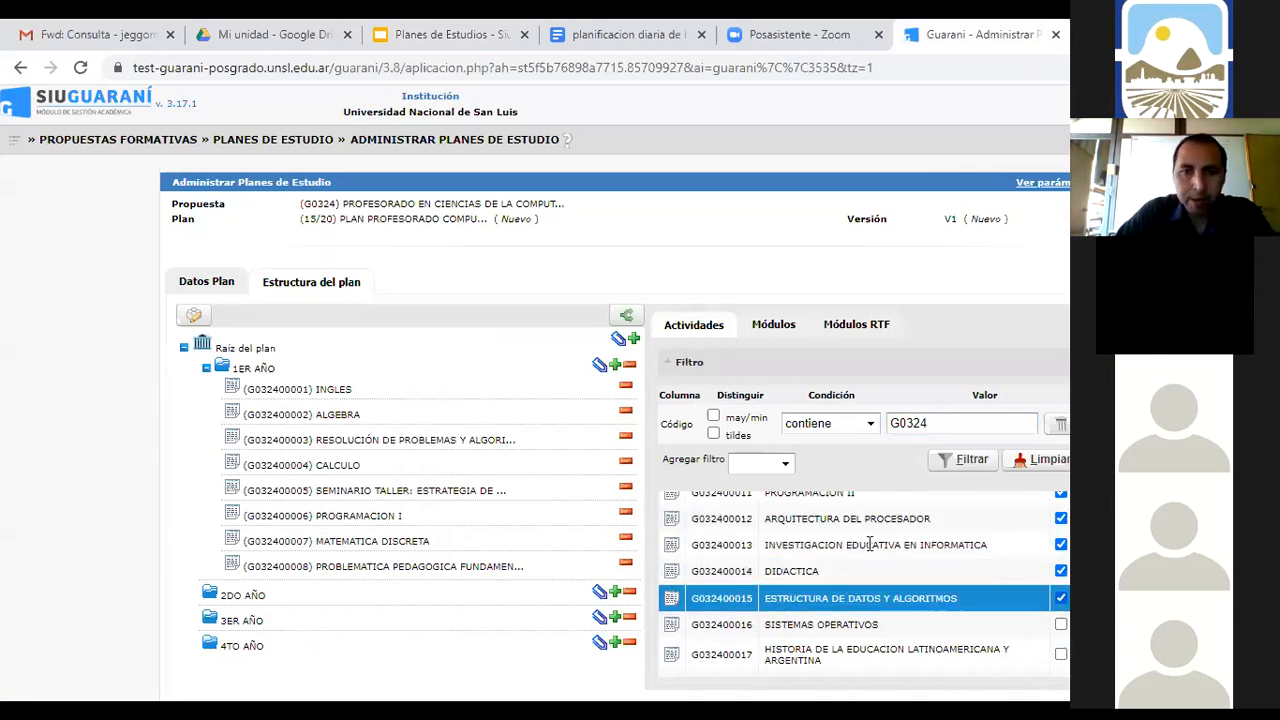
Associate the ticked activities with 2DO AÑO and collapse the 1ER and 2DO AÑO folders
click(598, 592)
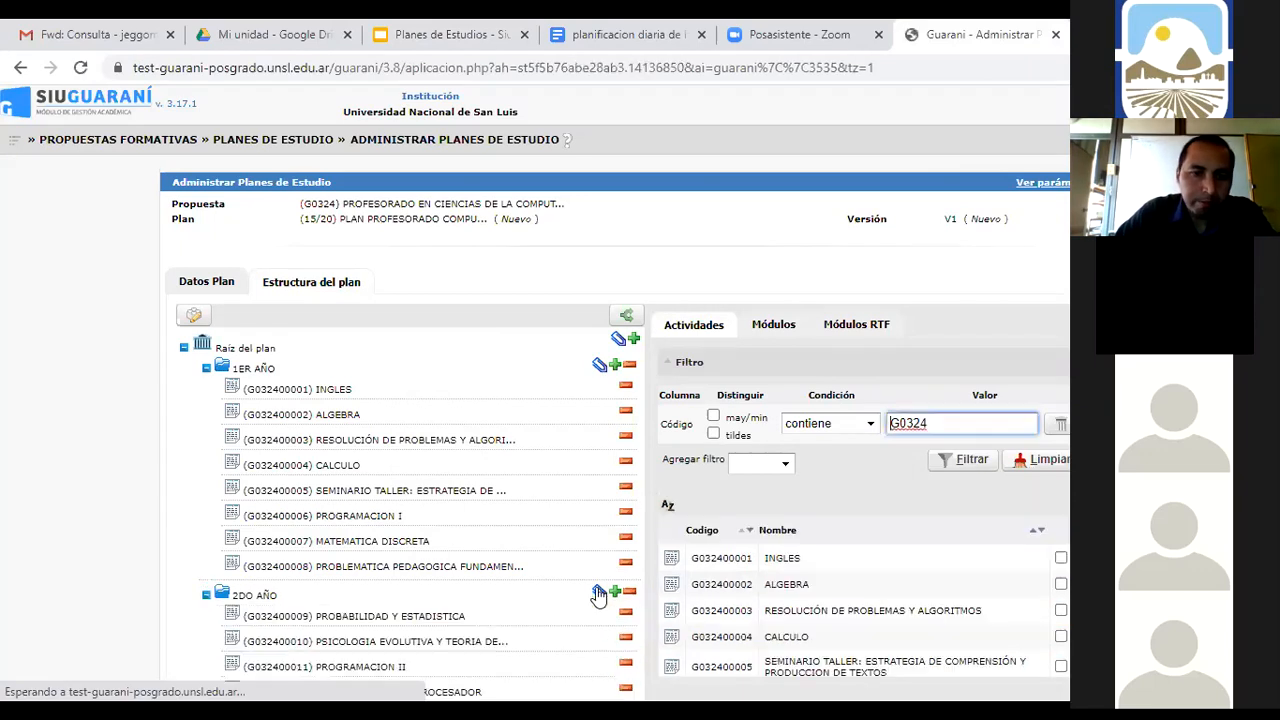
click(206, 368)
click(206, 394)
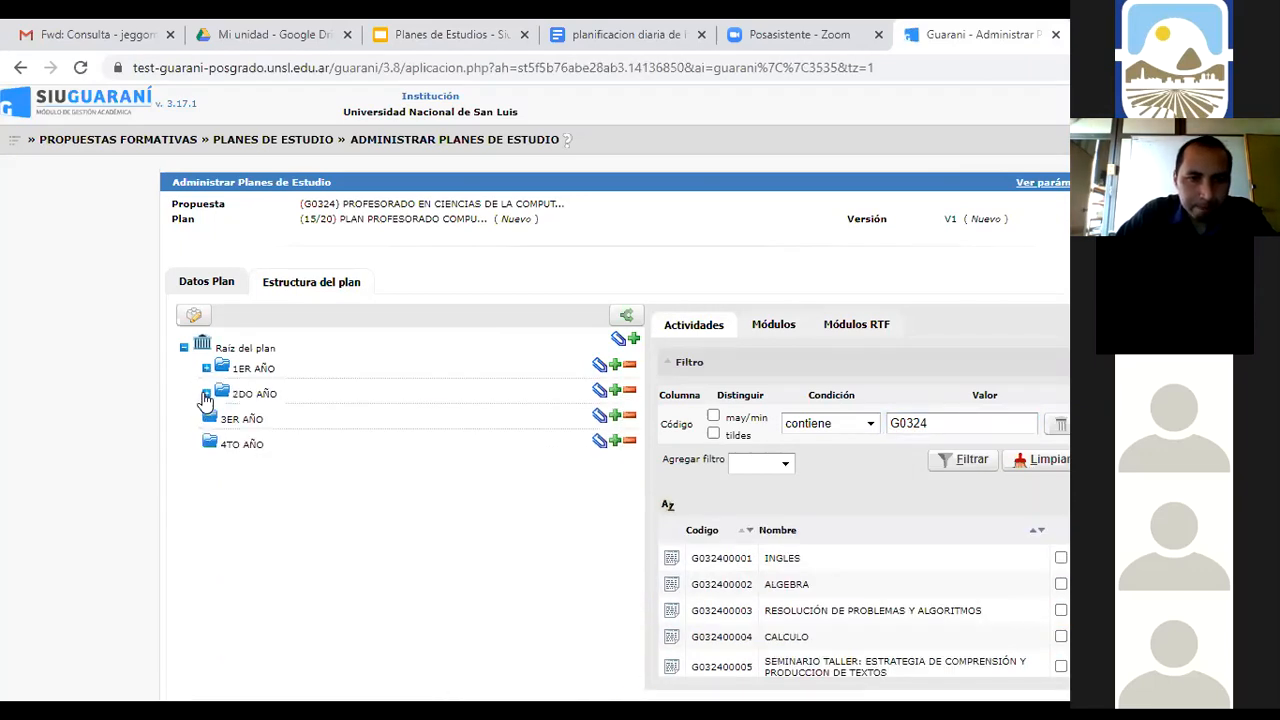
click(467, 51)
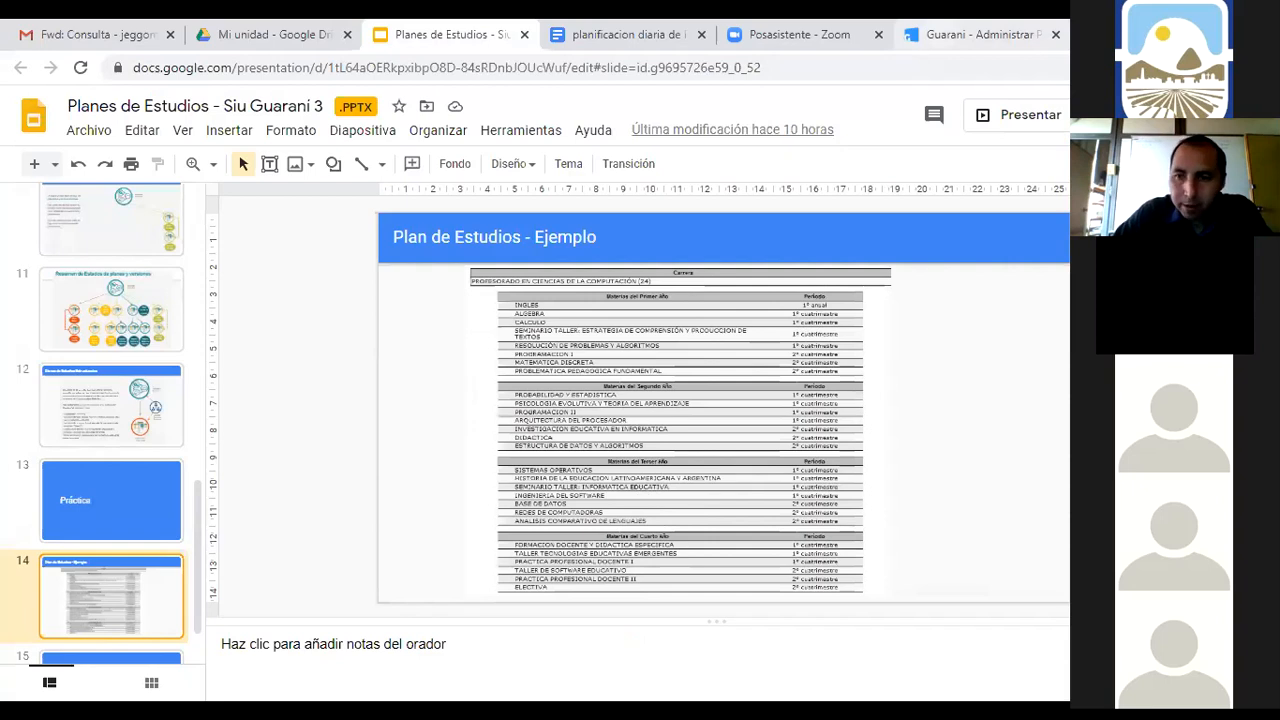
click(968, 35)
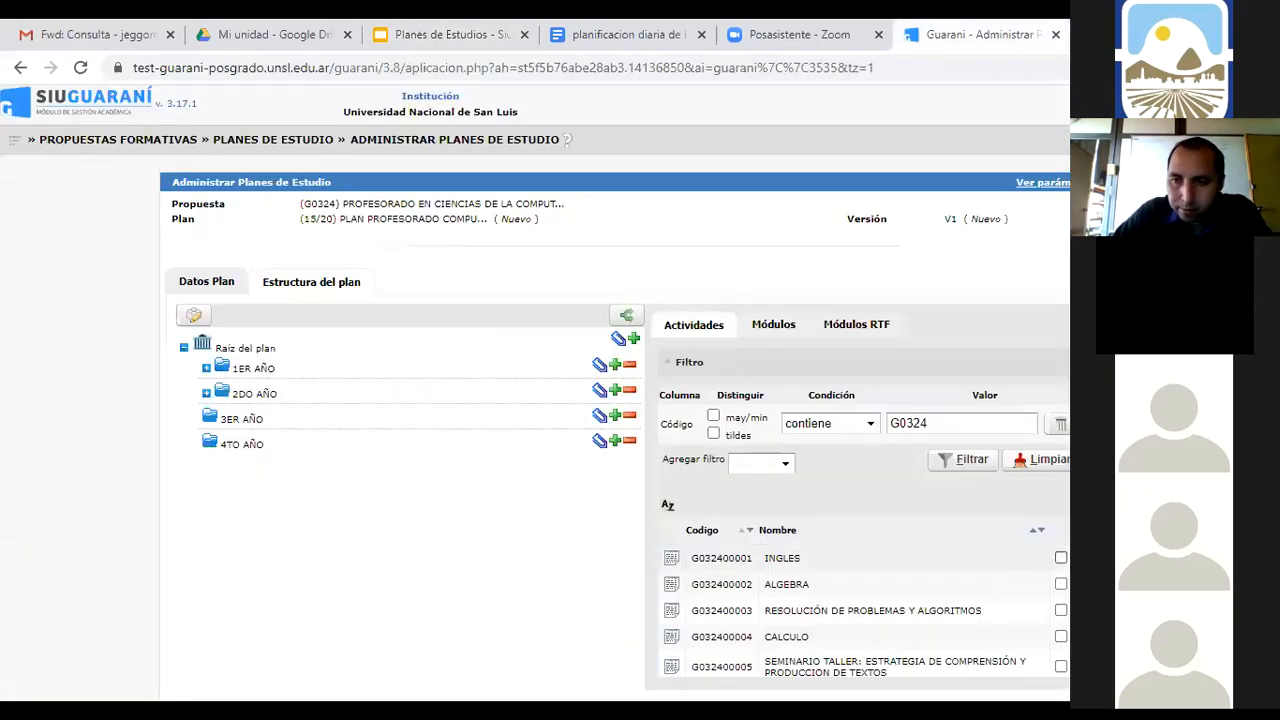
scroll(864, 588, down, 5)
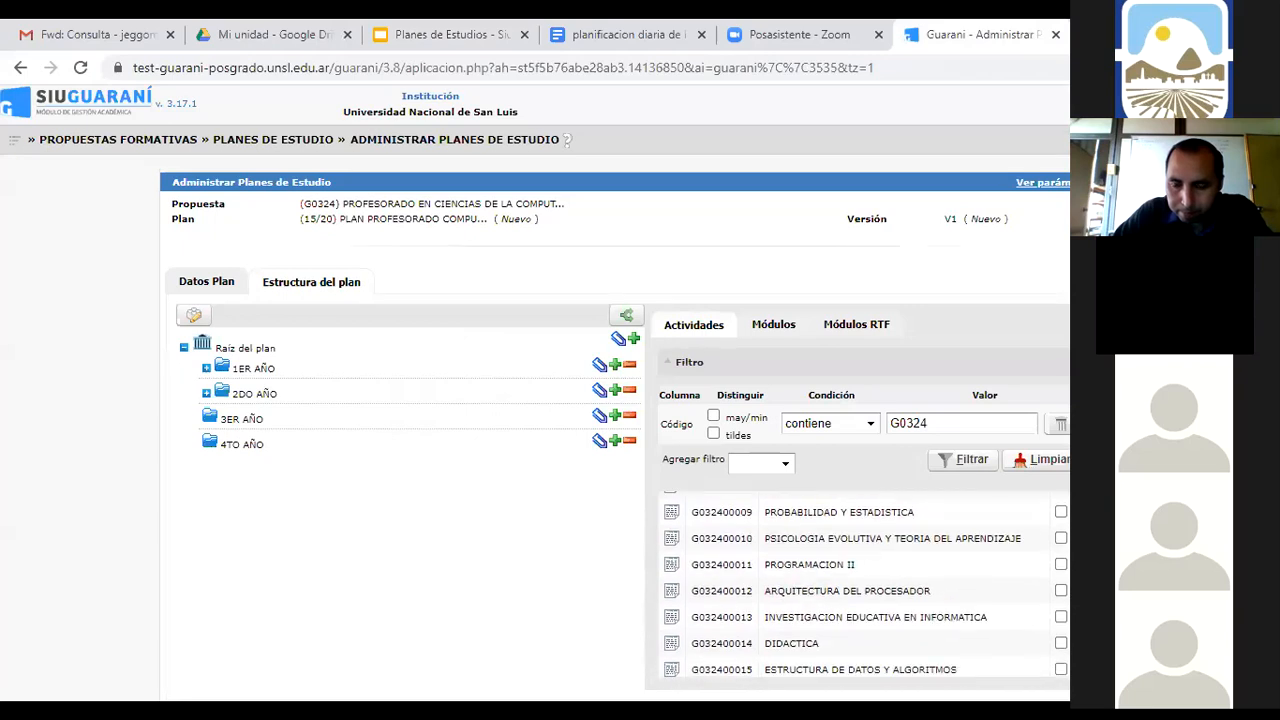
Tick SISTEMAS OPERATIVOS and HISTORIA DE LA EDUCACION LATINOAMERICANA Y ARGENTINA
scroll(866, 584, down, 1)
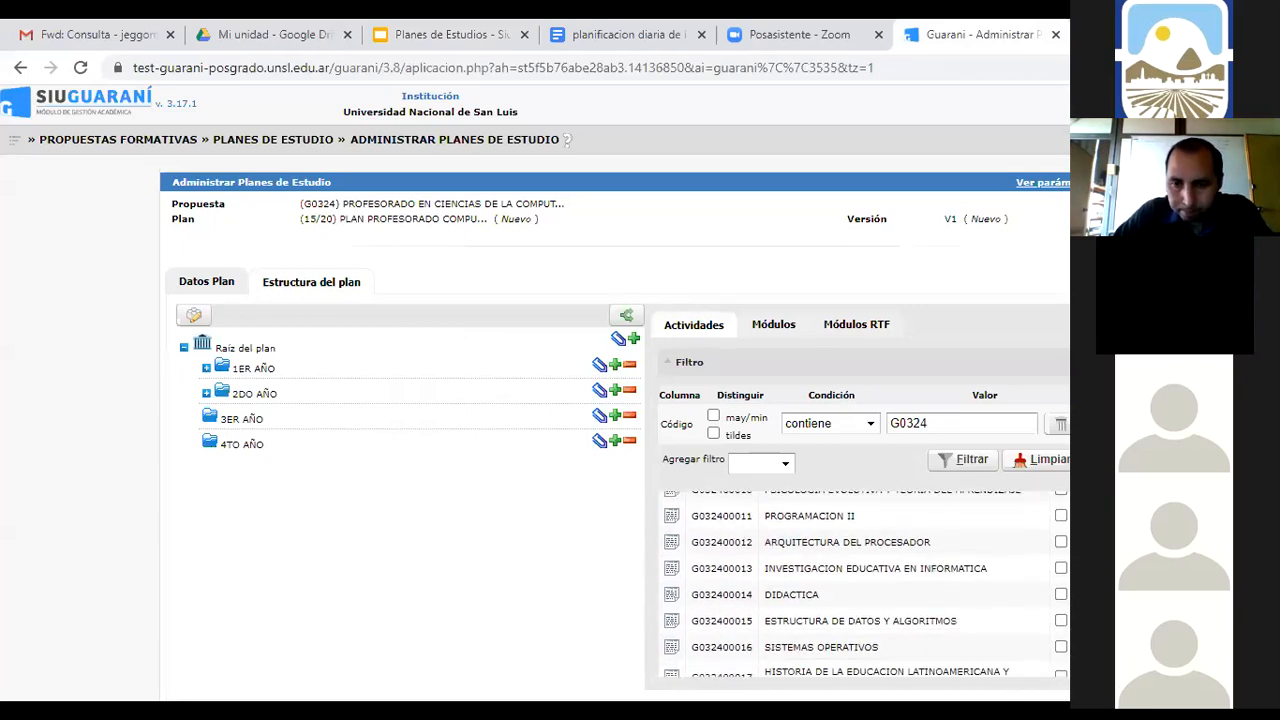
scroll(864, 584, up, 1)
scroll(864, 584, down, 1)
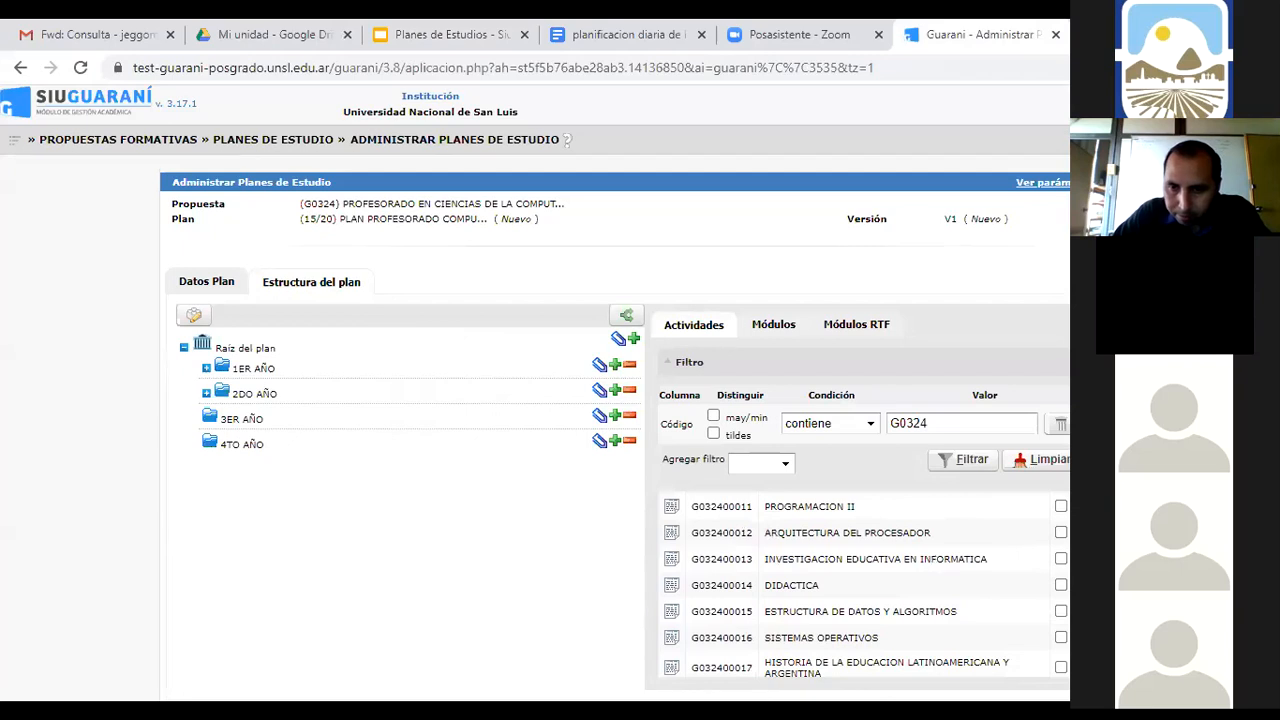
click(1061, 638)
click(1061, 667)
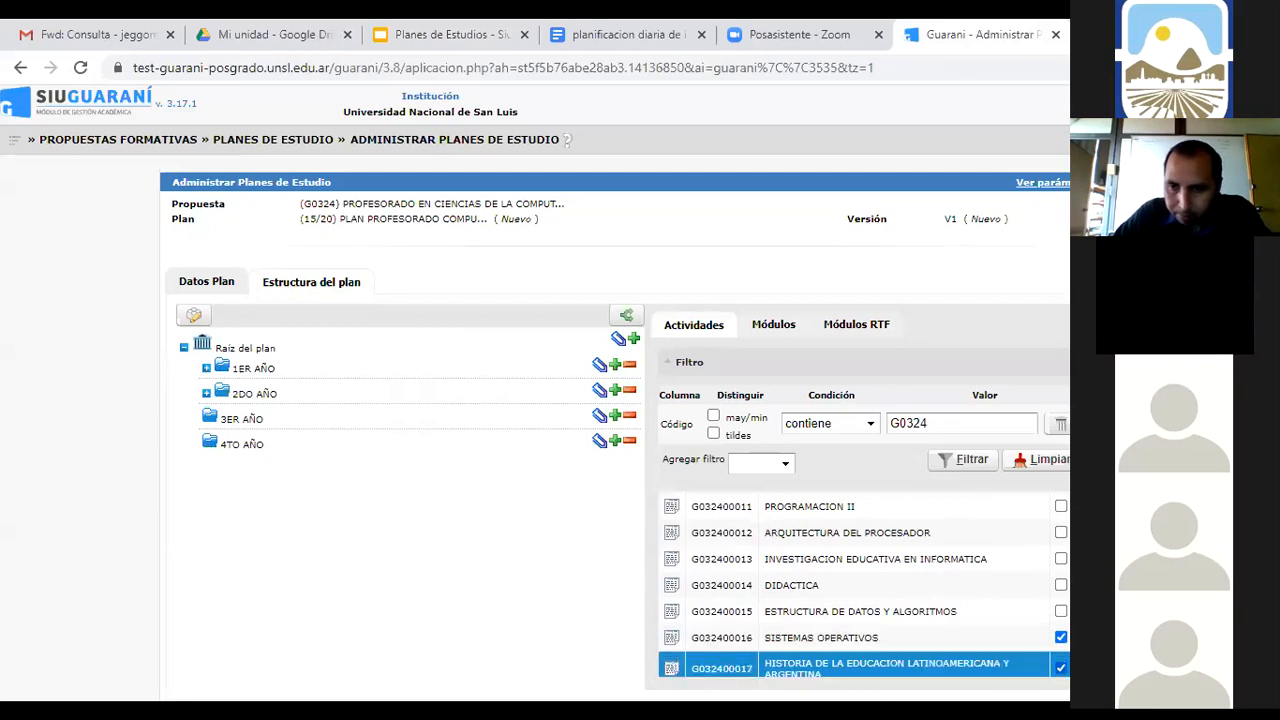
scroll(1062, 548, down, 5)
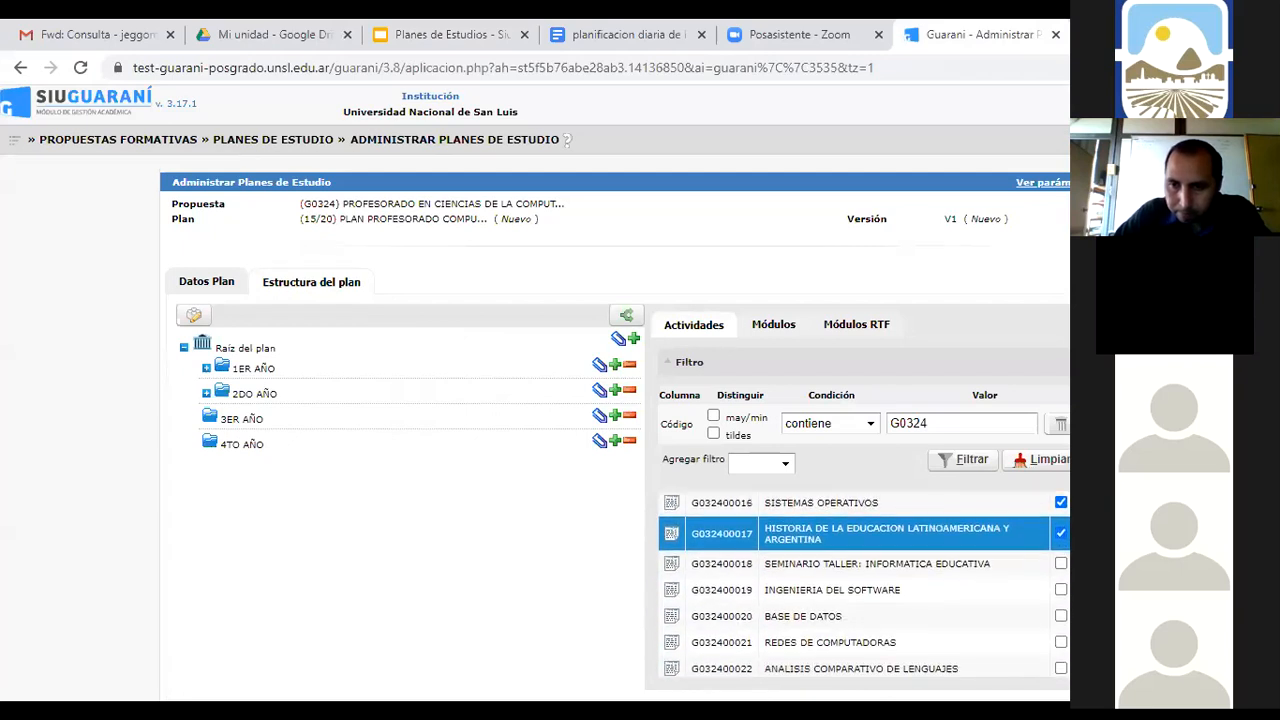
Tick SEMINARIO TALLER through ANALISIS COMPARATIVO DE LENGUAJES, associate all with 3ER AÑO, and collapse it
click(1061, 538)
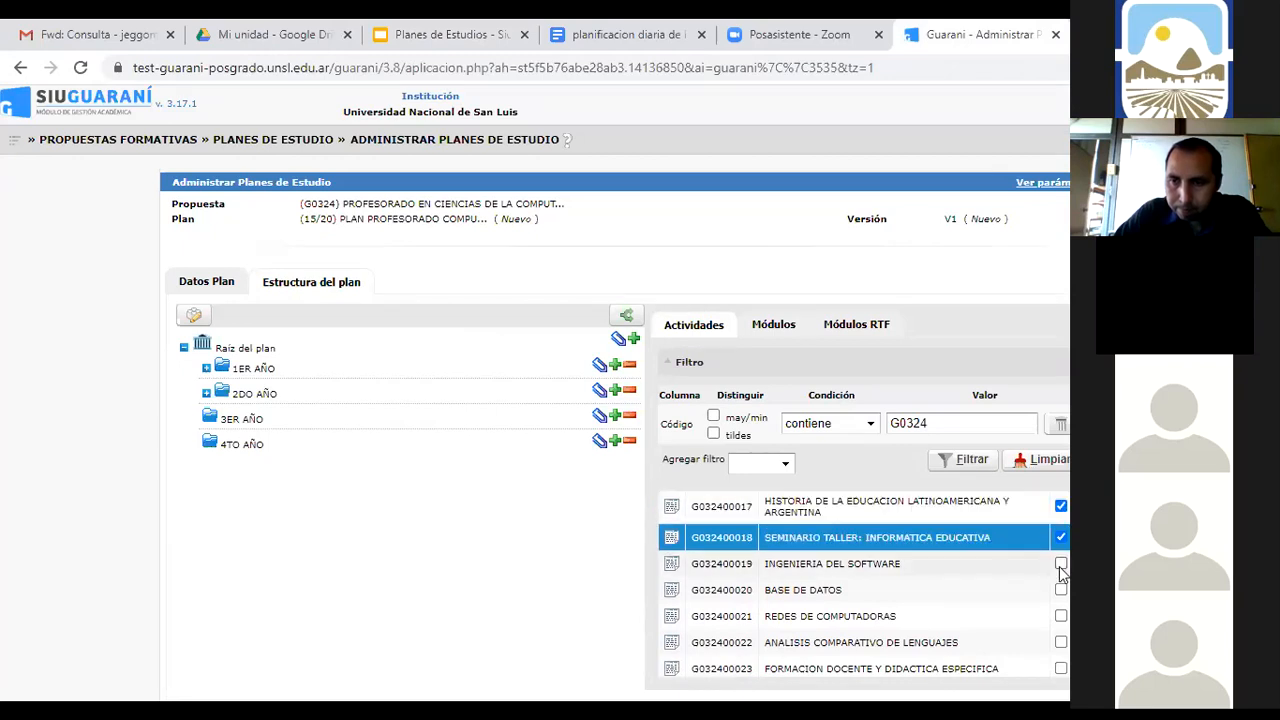
click(1061, 563)
click(1062, 590)
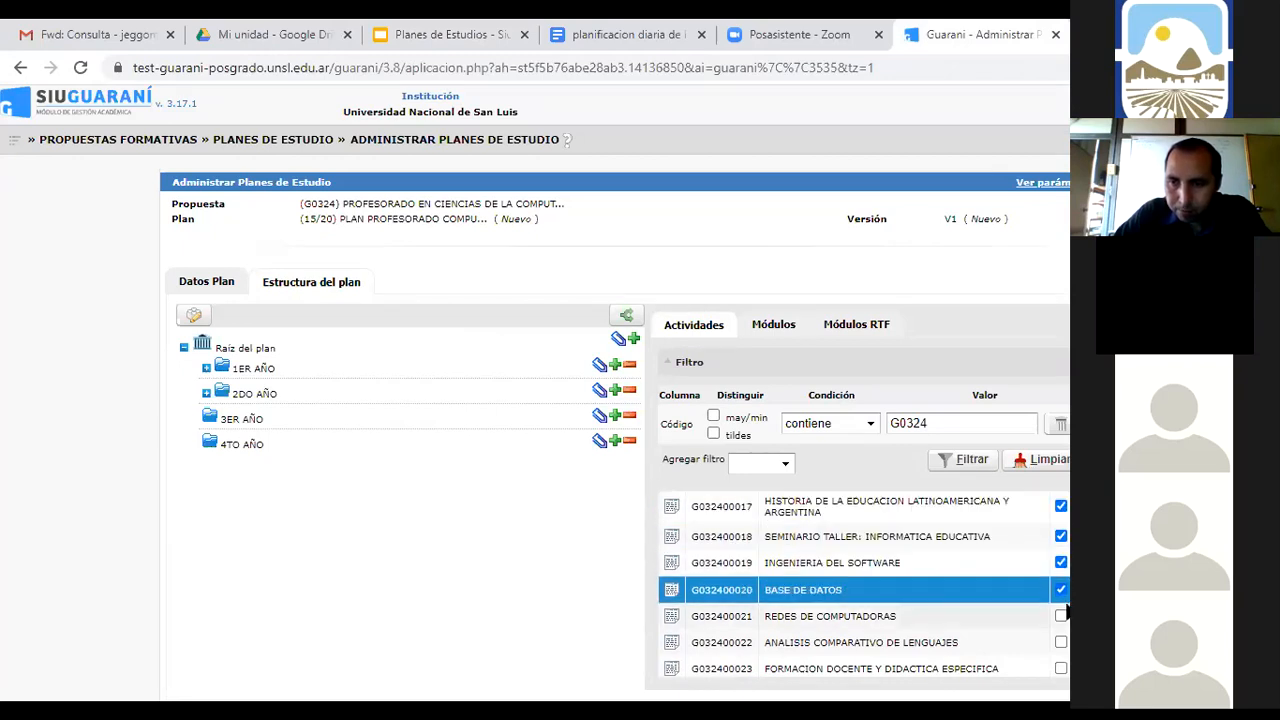
click(1062, 616)
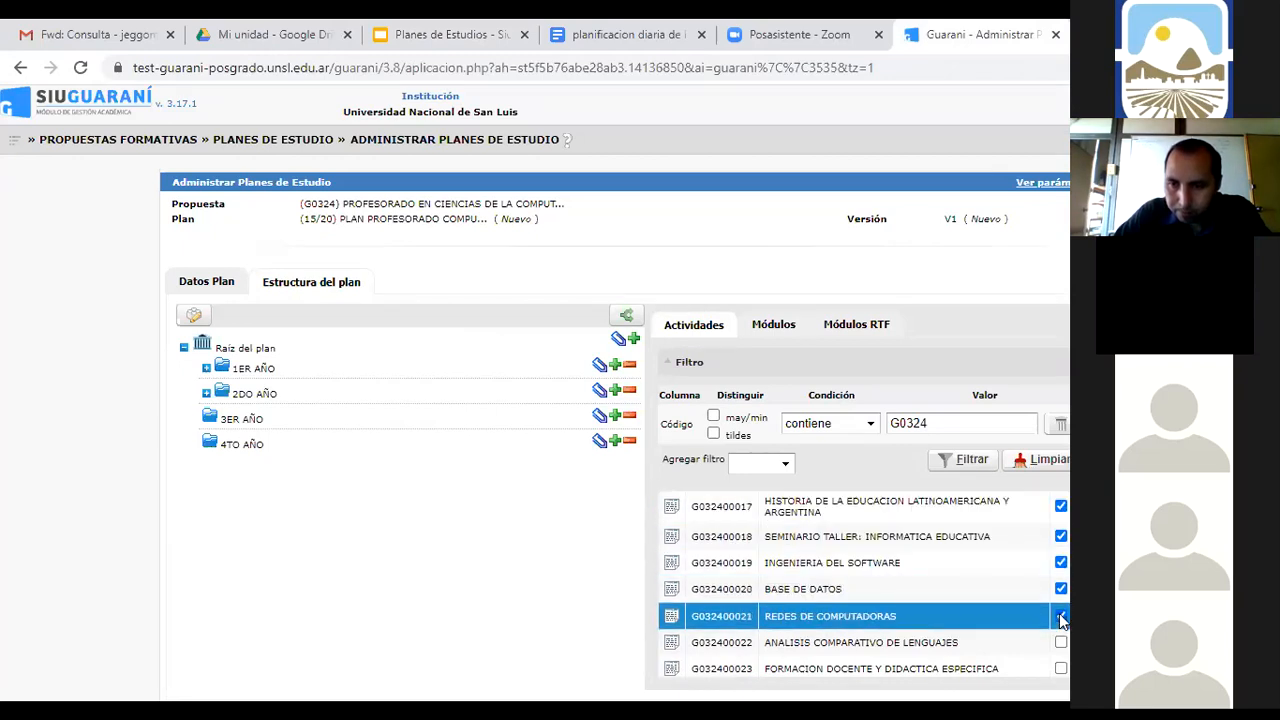
click(1061, 643)
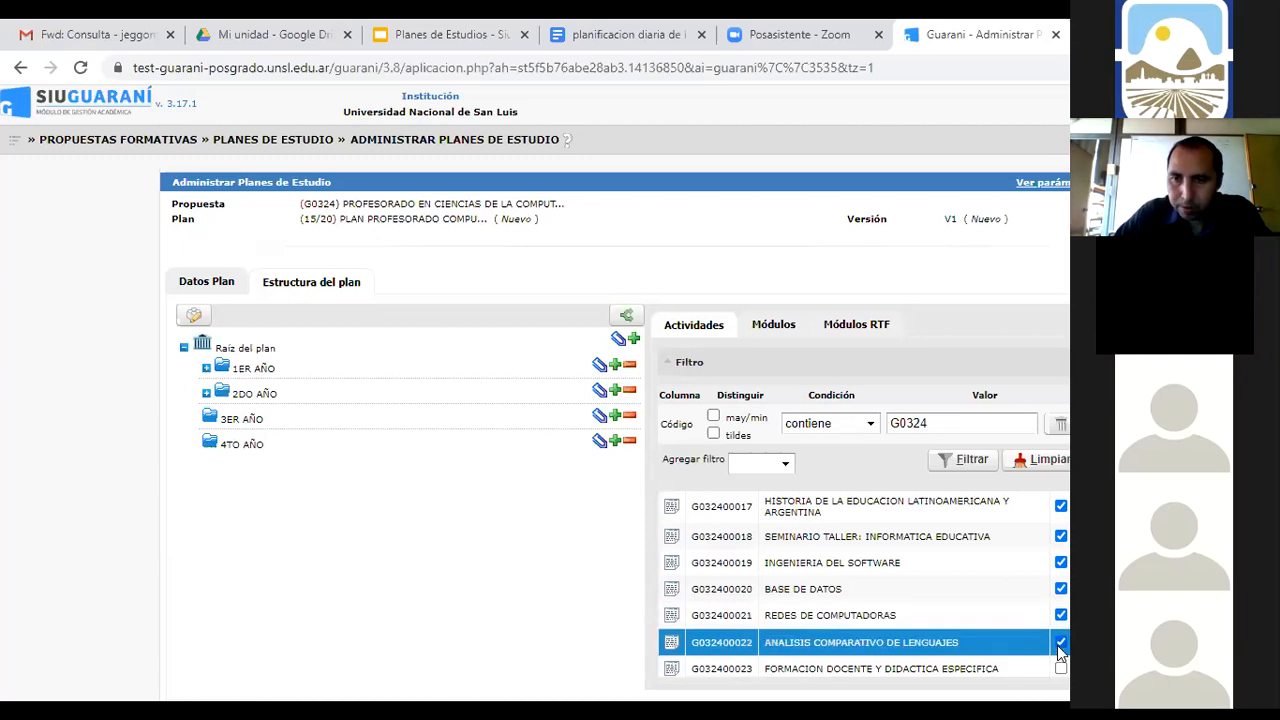
click(601, 418)
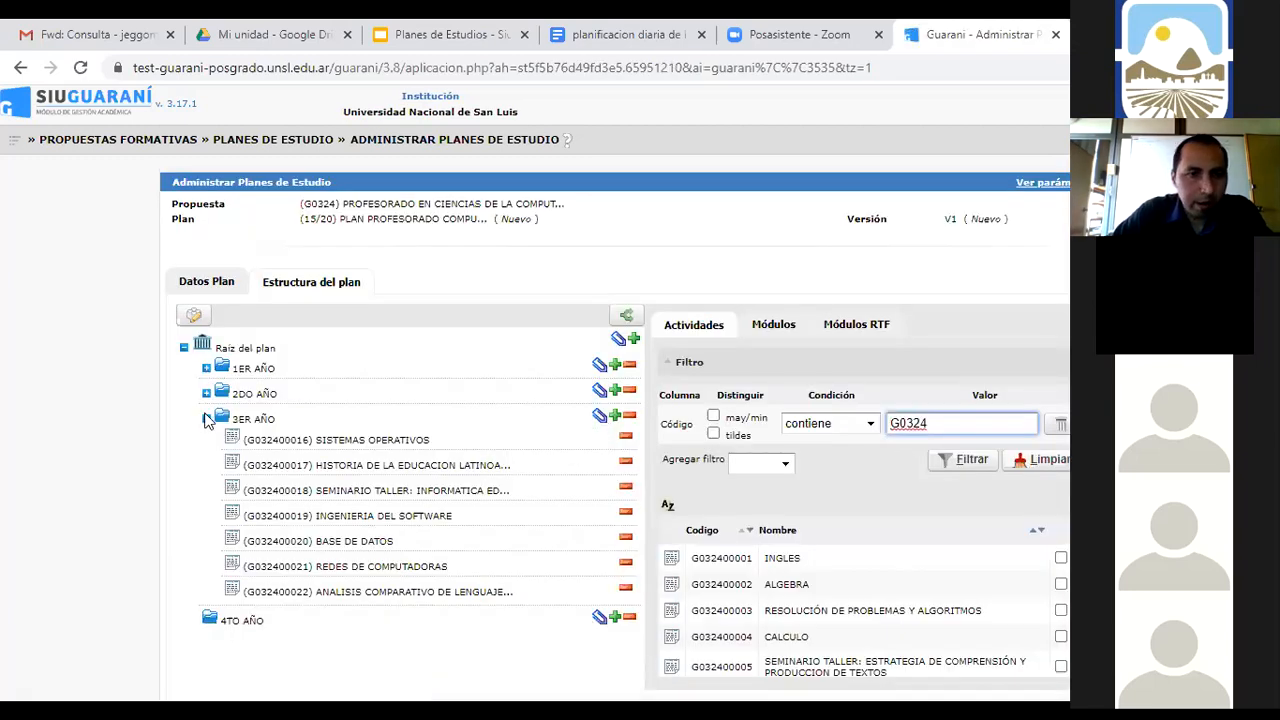
click(207, 419)
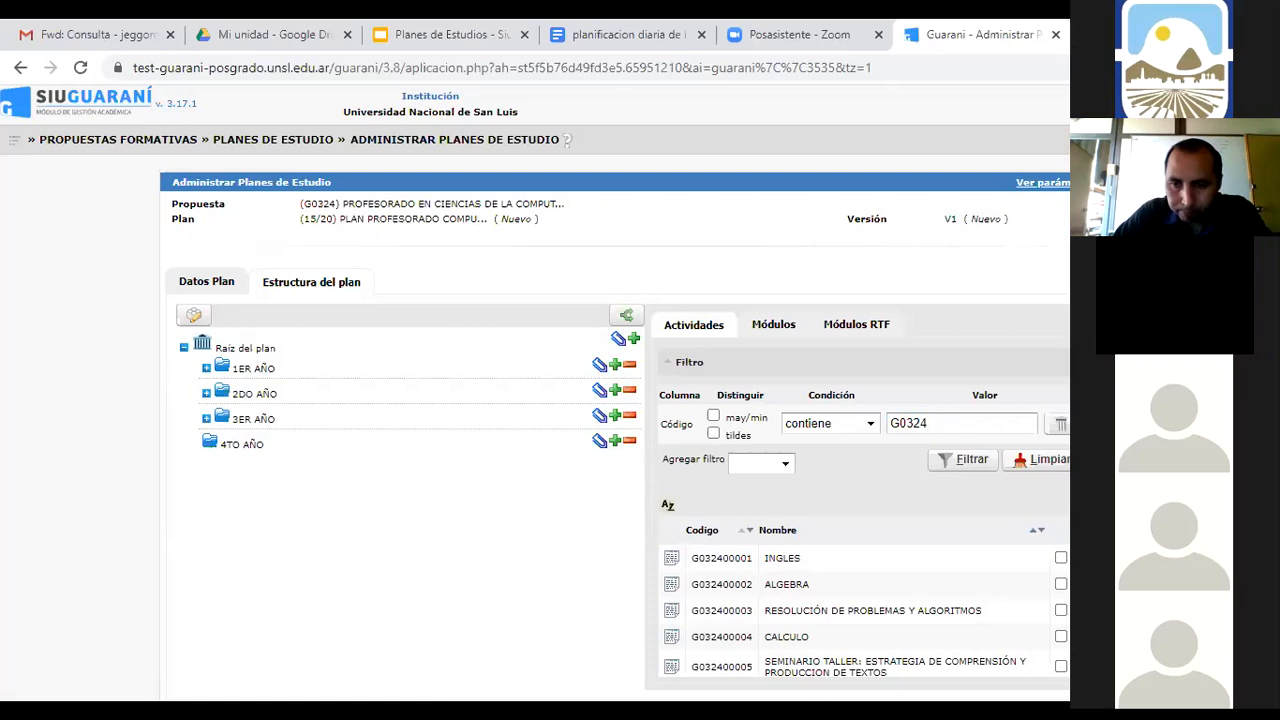
Tick TALLER TECNOLOGIAS EDUCATIVAS EMERGENTES through PRACTICA PROFESIONAL DOCENTE II and associate them with 4TO AÑO
scroll(865, 585, down, 5)
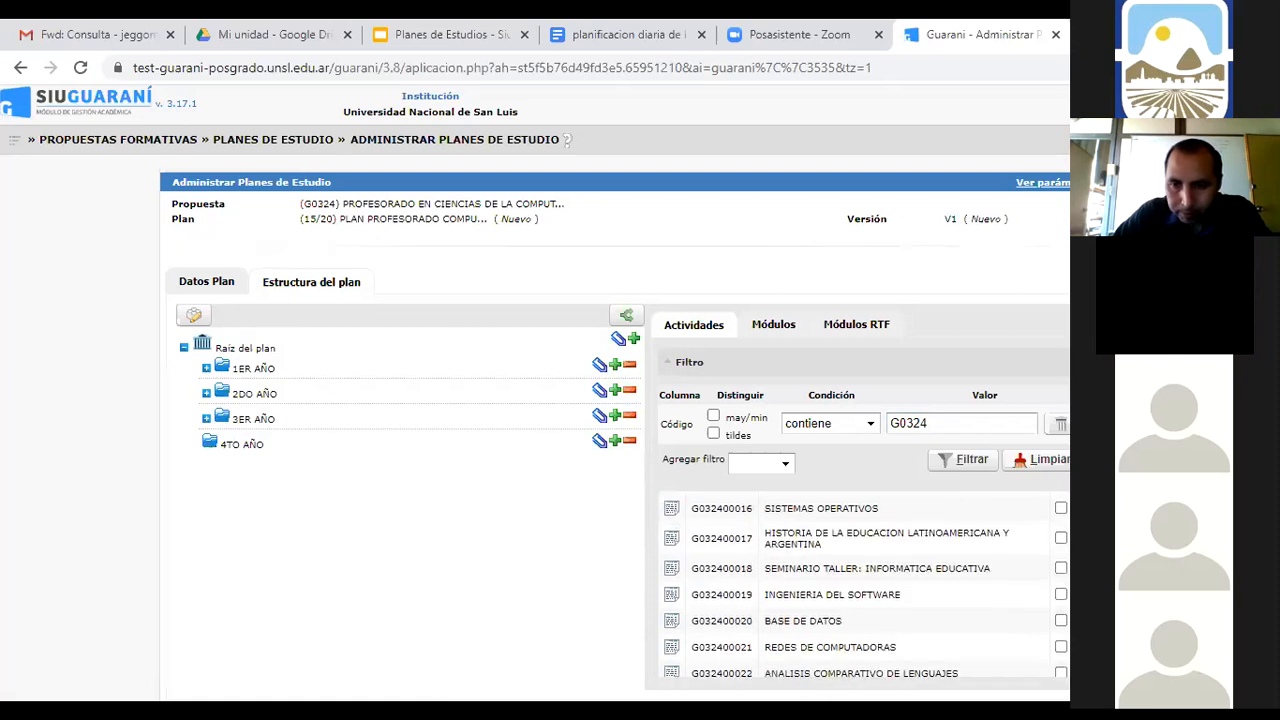
scroll(865, 585, down, 1)
scroll(865, 585, down, 2)
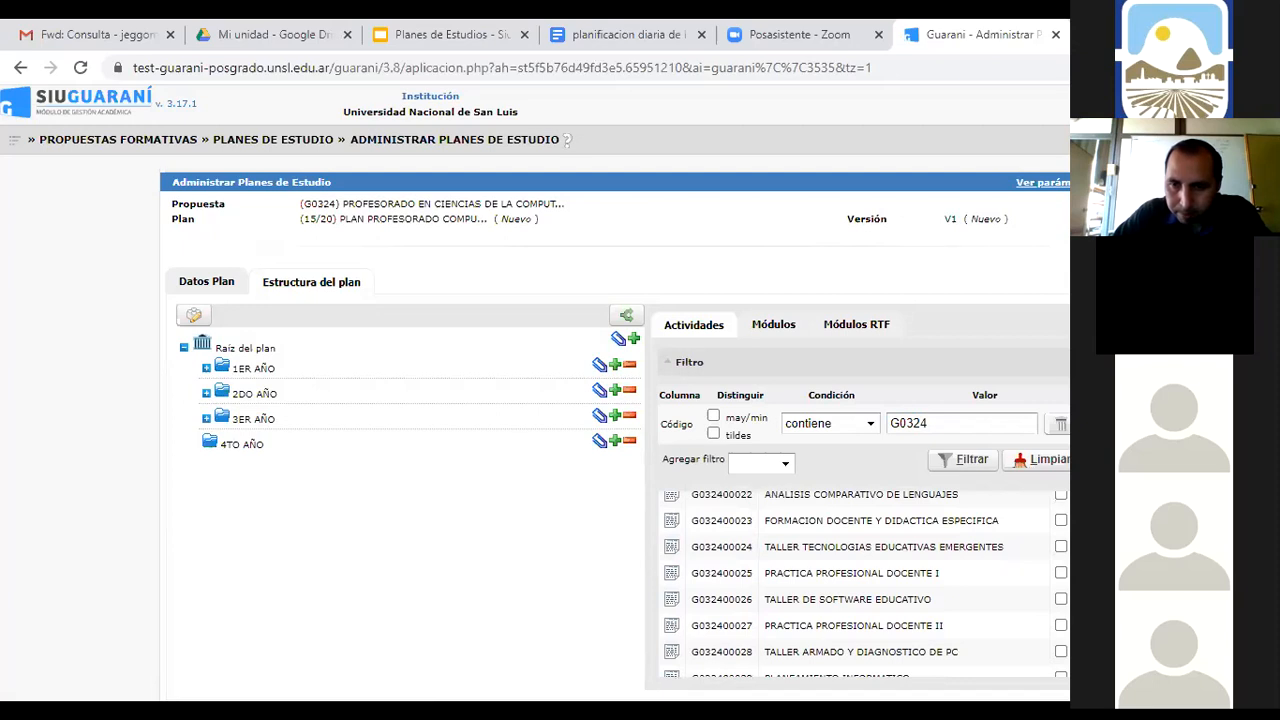
click(1060, 550)
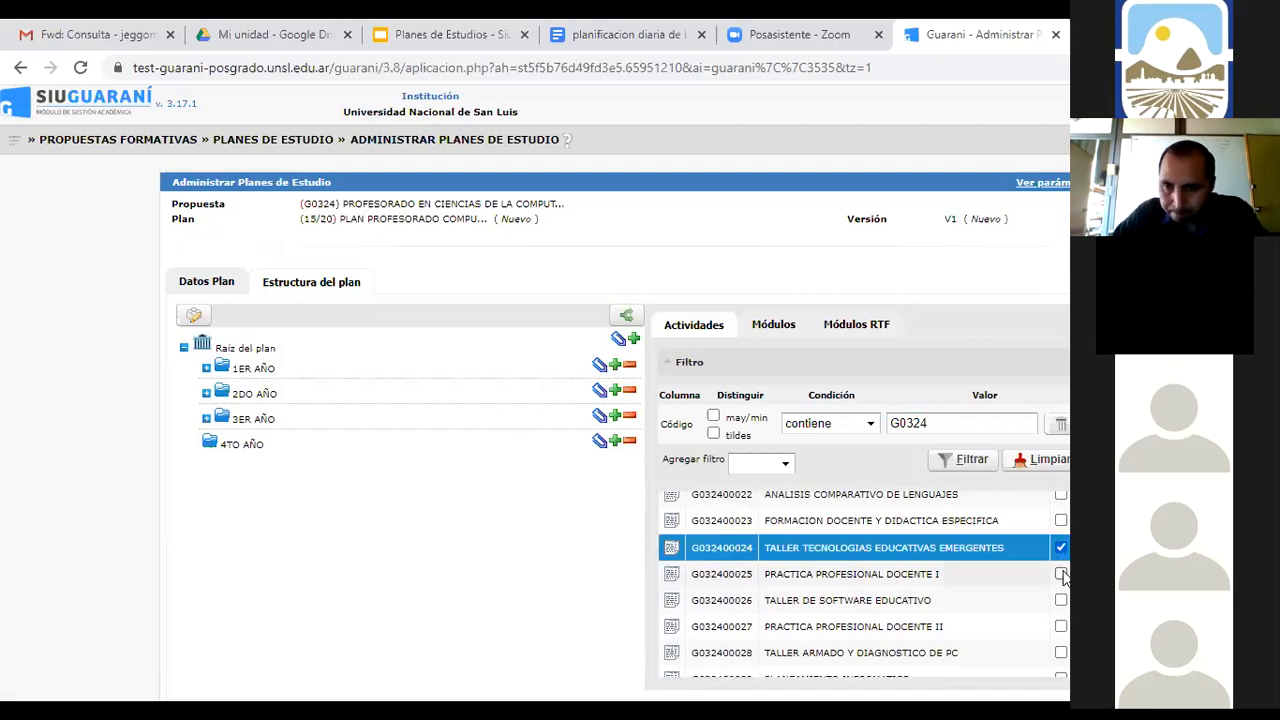
click(1061, 574)
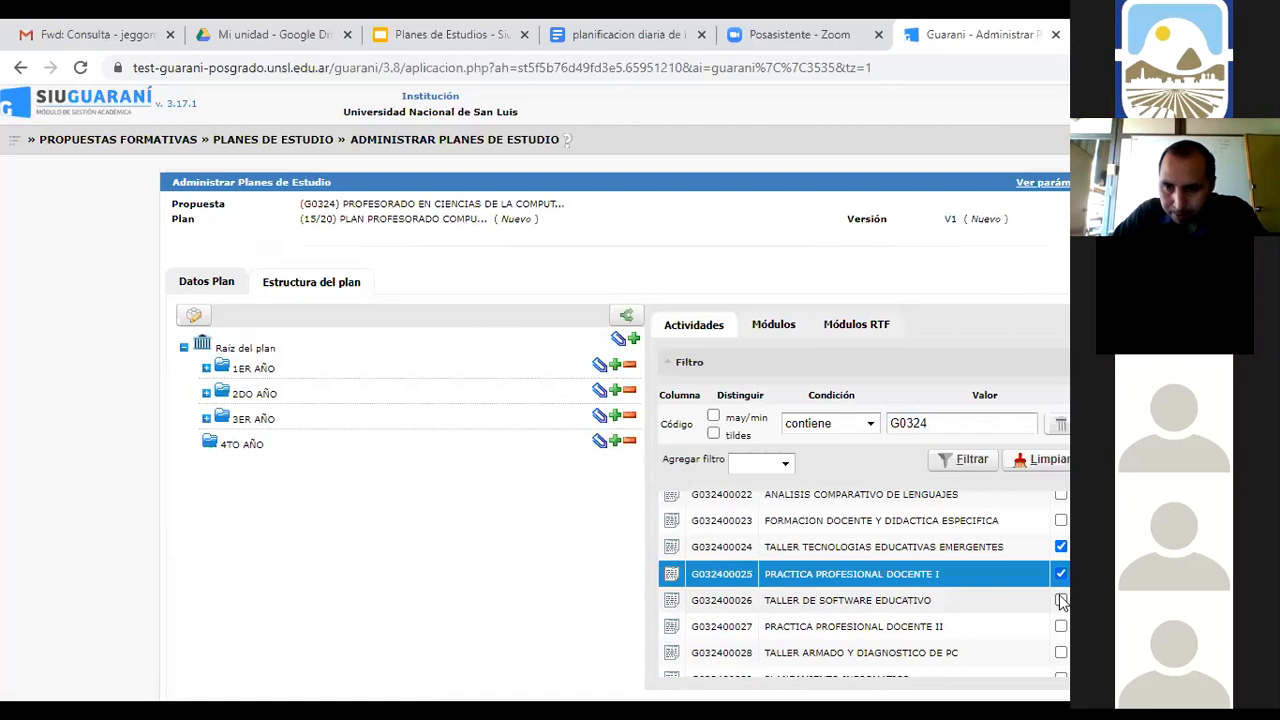
click(1061, 601)
click(1061, 627)
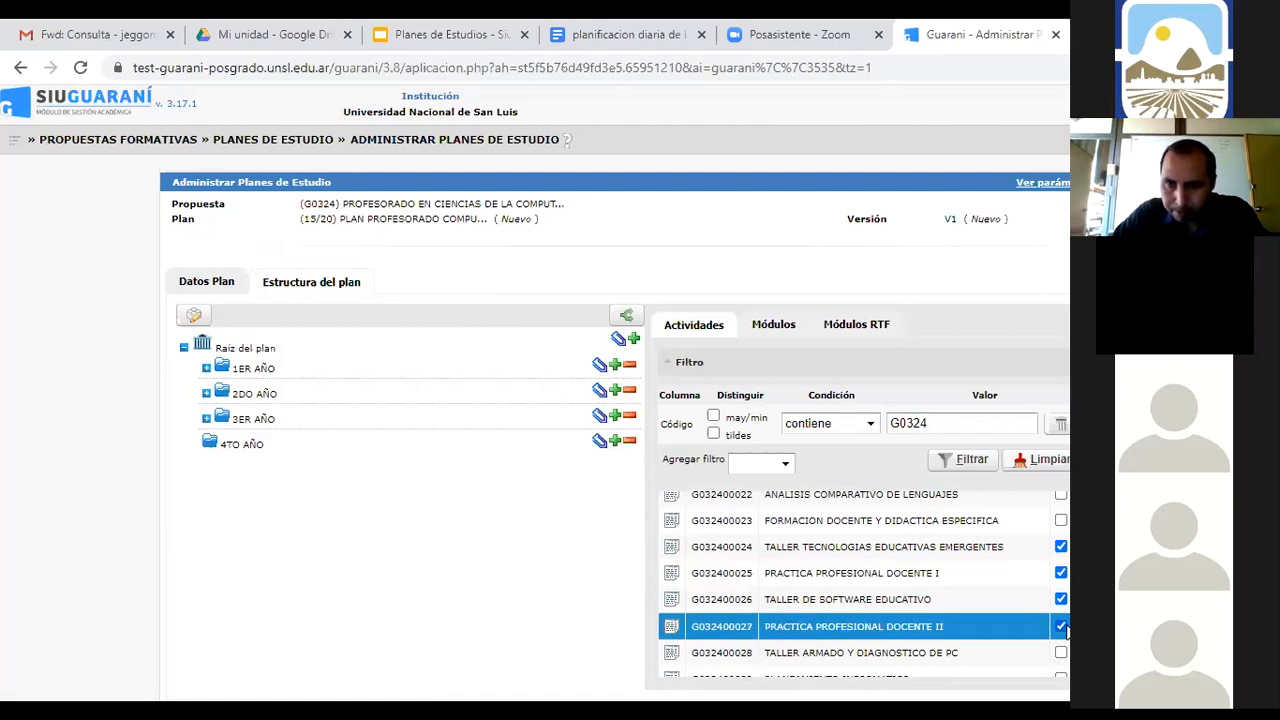
scroll(865, 584, down, 2)
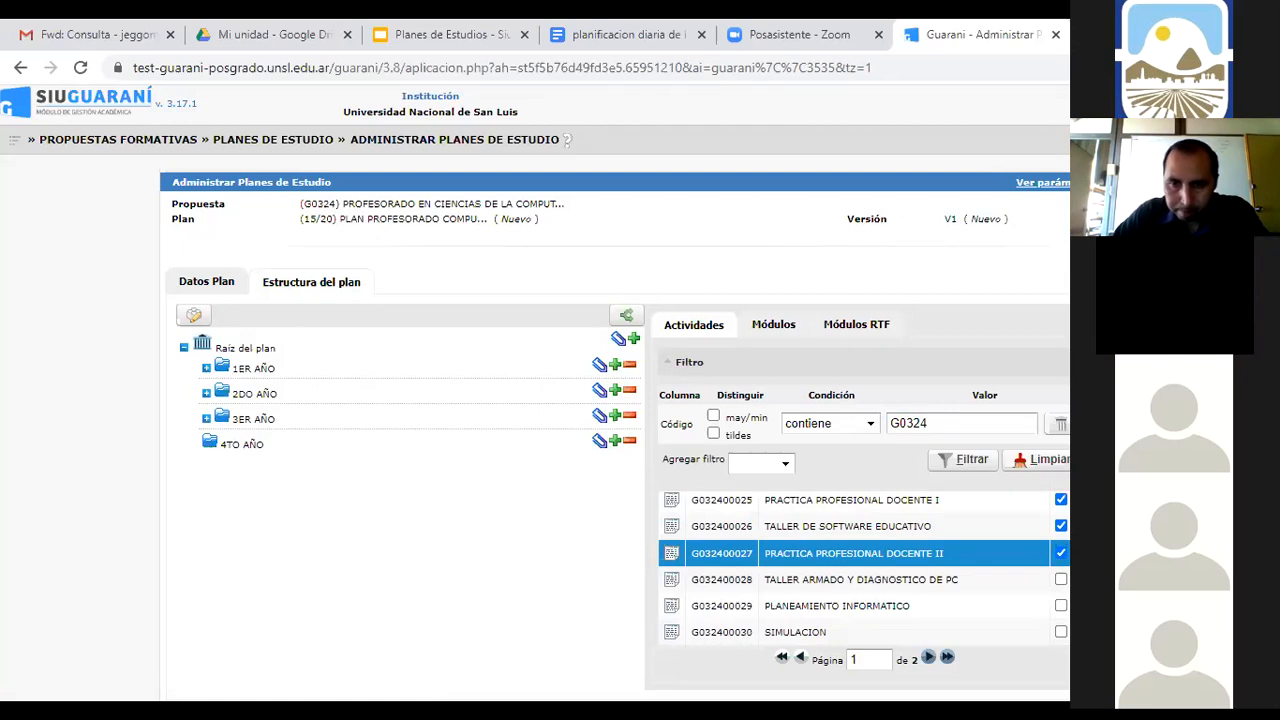
click(600, 443)
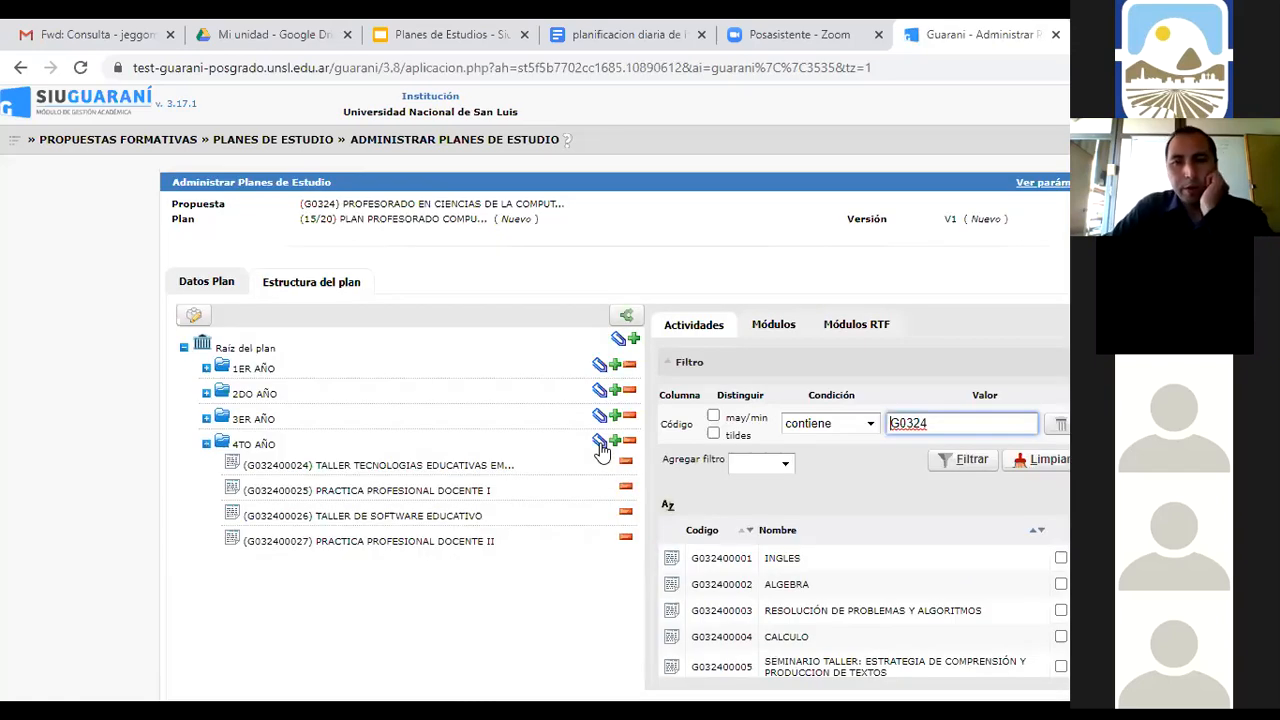
click(950, 421)
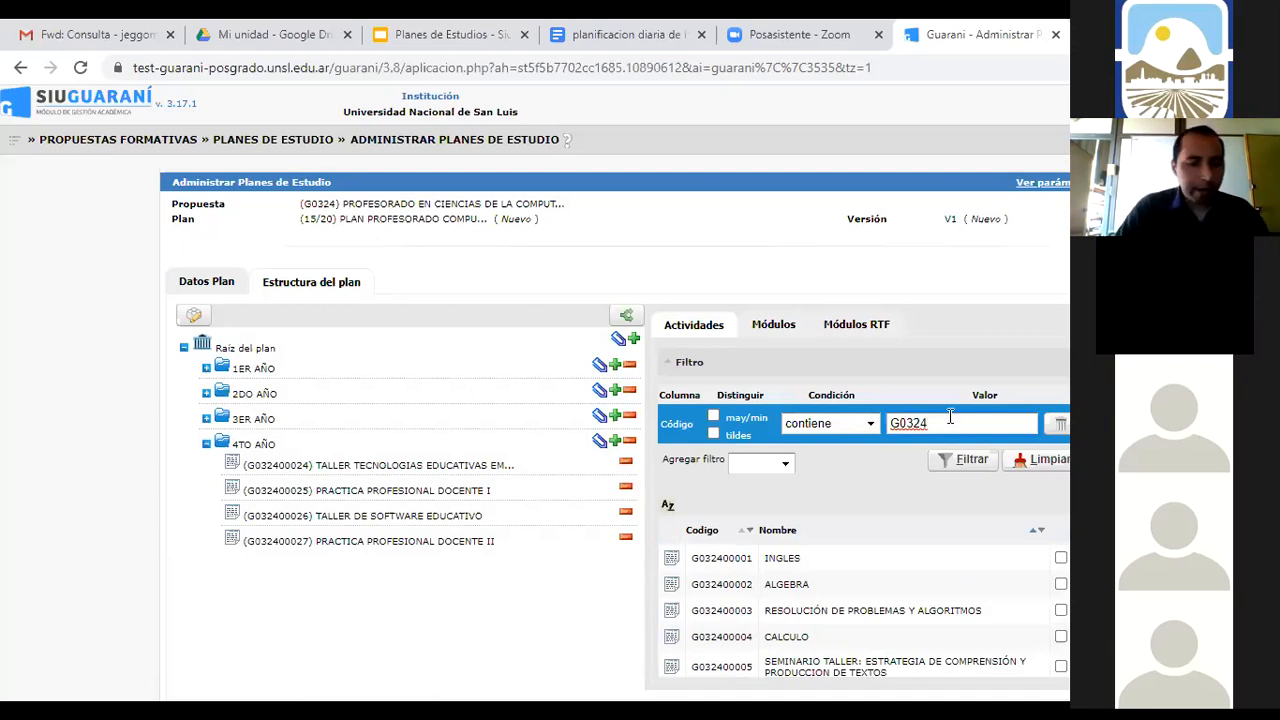
Filter by code G0324G, associate module G0324G0001 with 4TO AÑO, and collapse that branch
text(g)
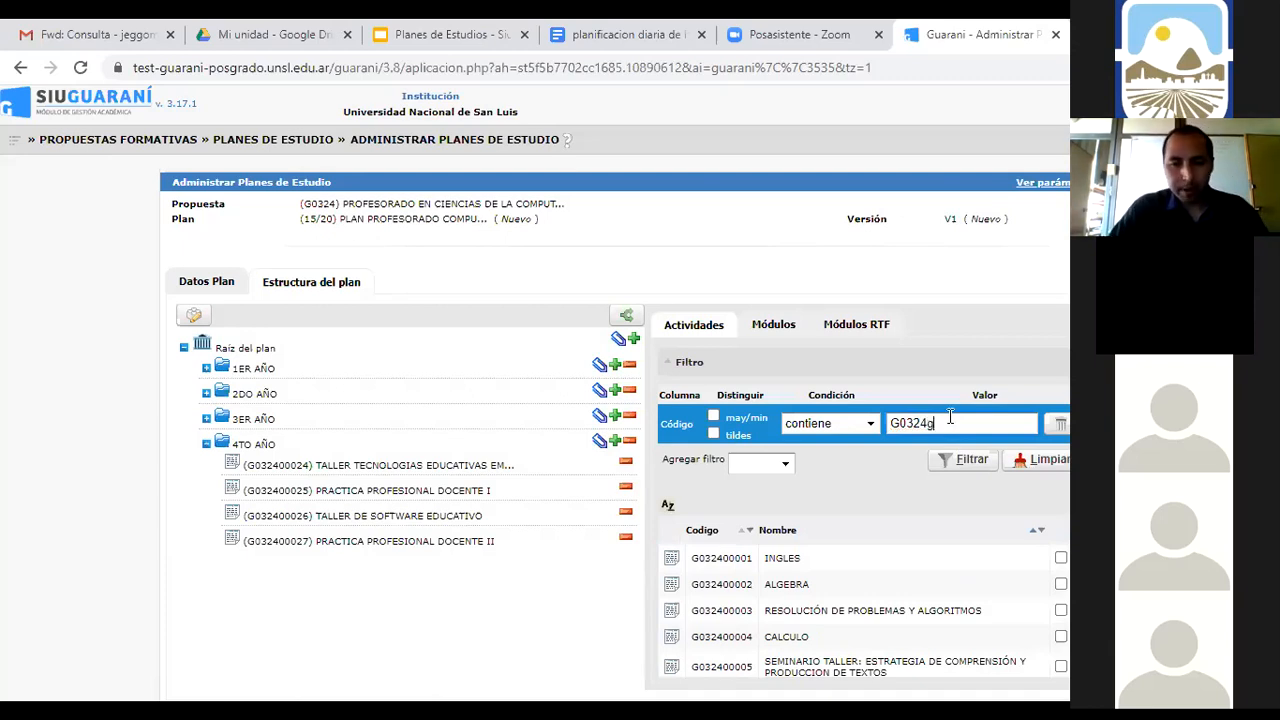
key(BackSpace)
text(G)
click(960, 460)
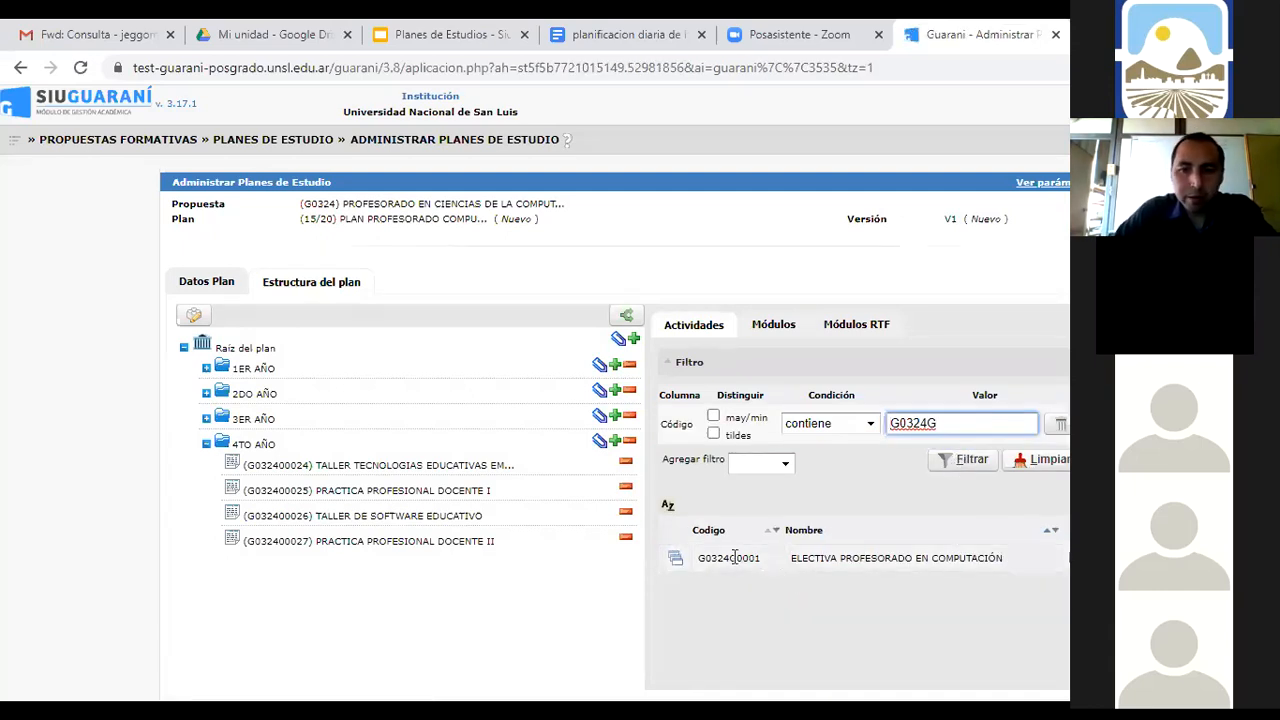
click(932, 557)
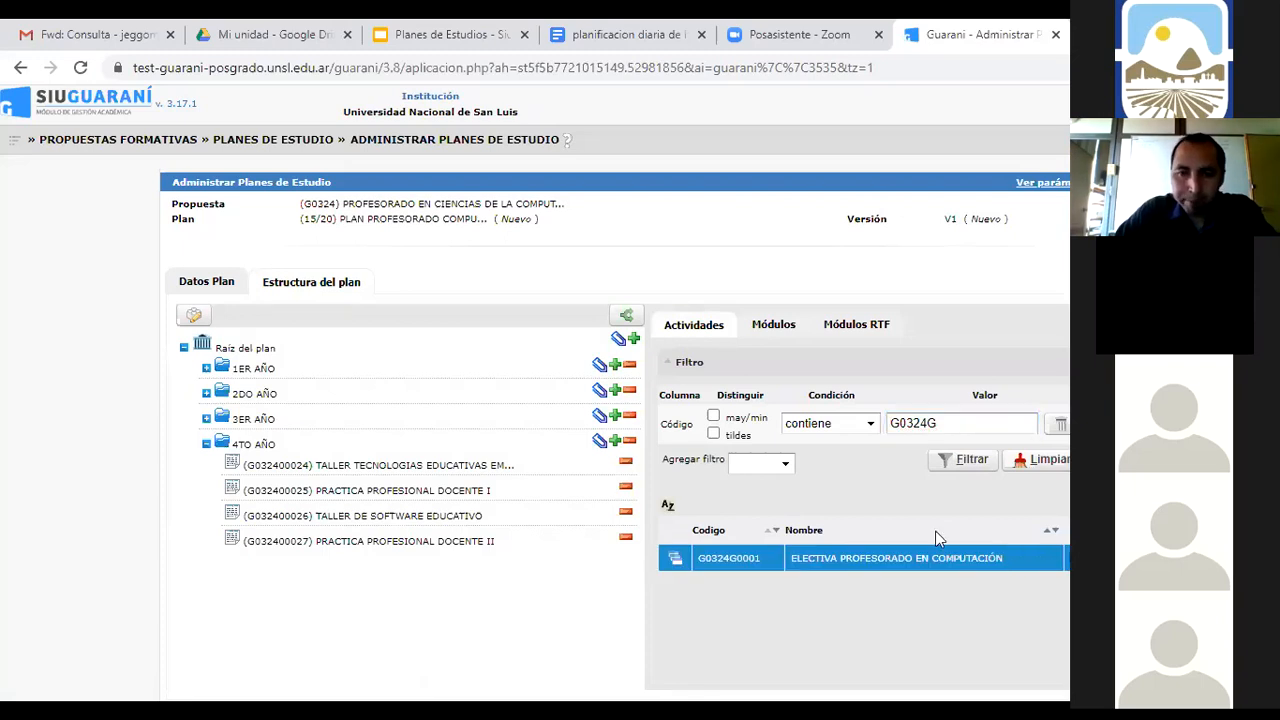
click(601, 443)
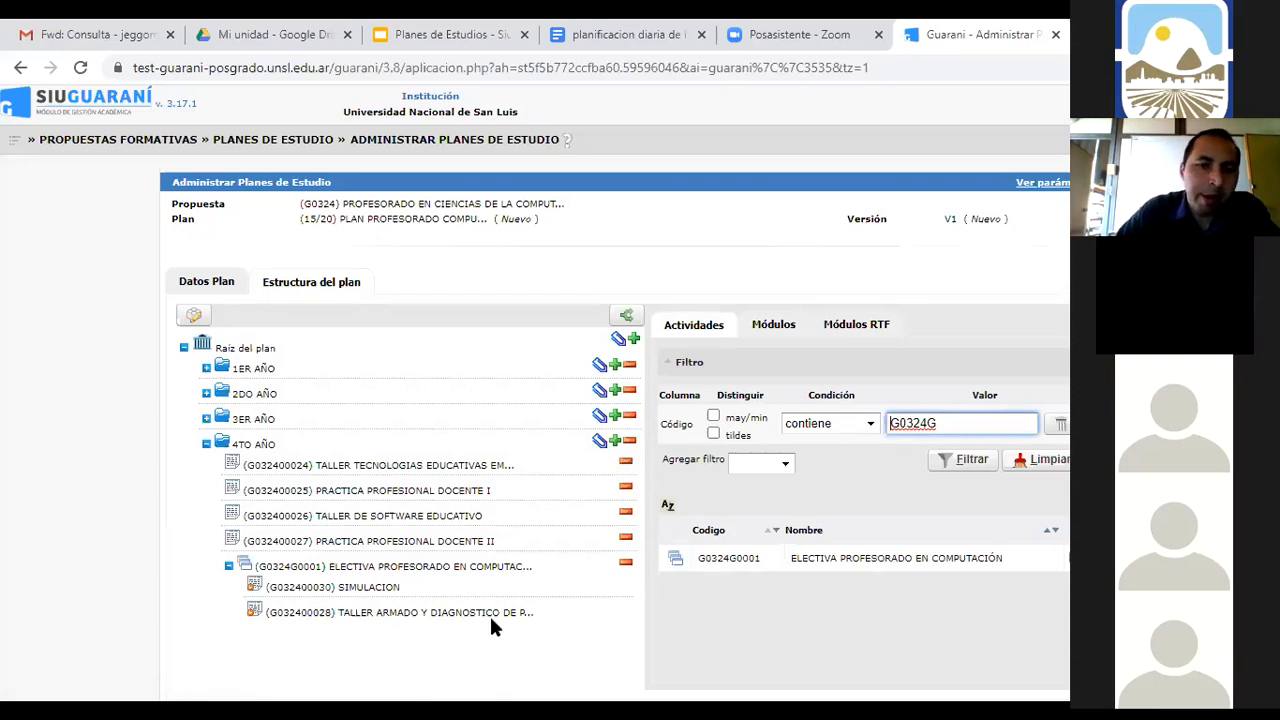
click(206, 444)
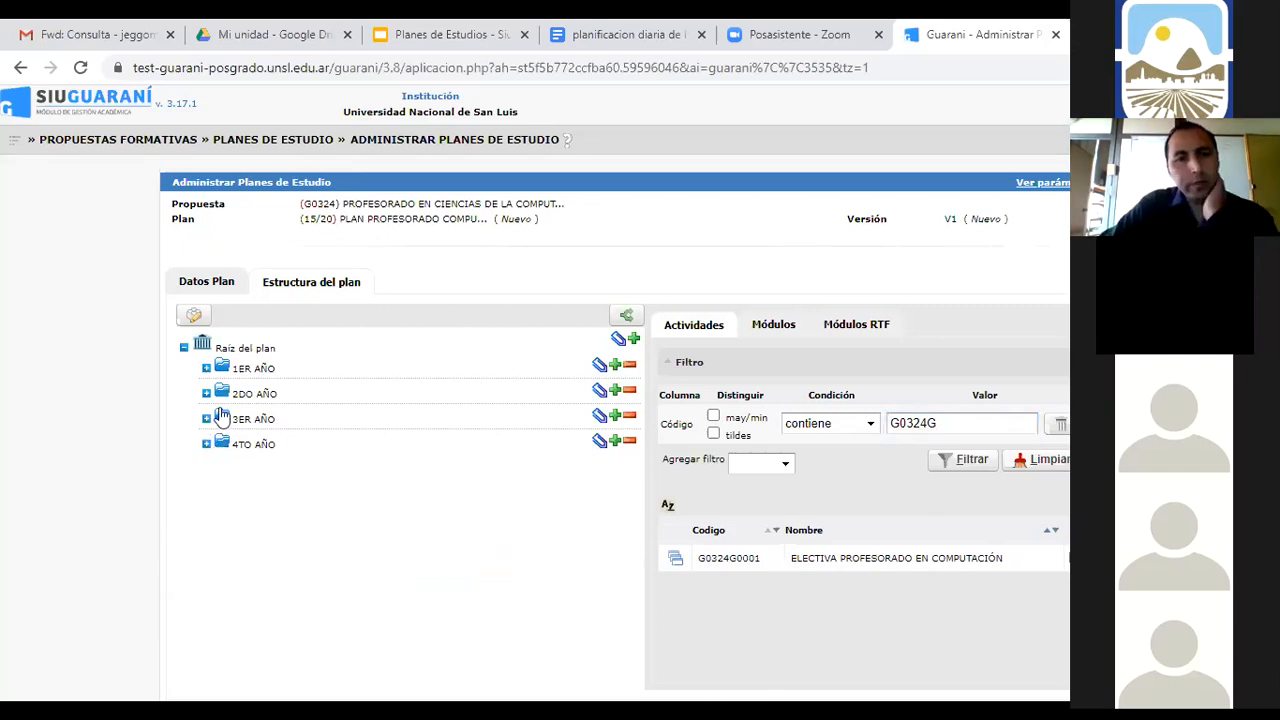
Expand 1ER AÑO and 2DO AÑO to review their subjects, then go to Asignar Correlativas
click(206, 370)
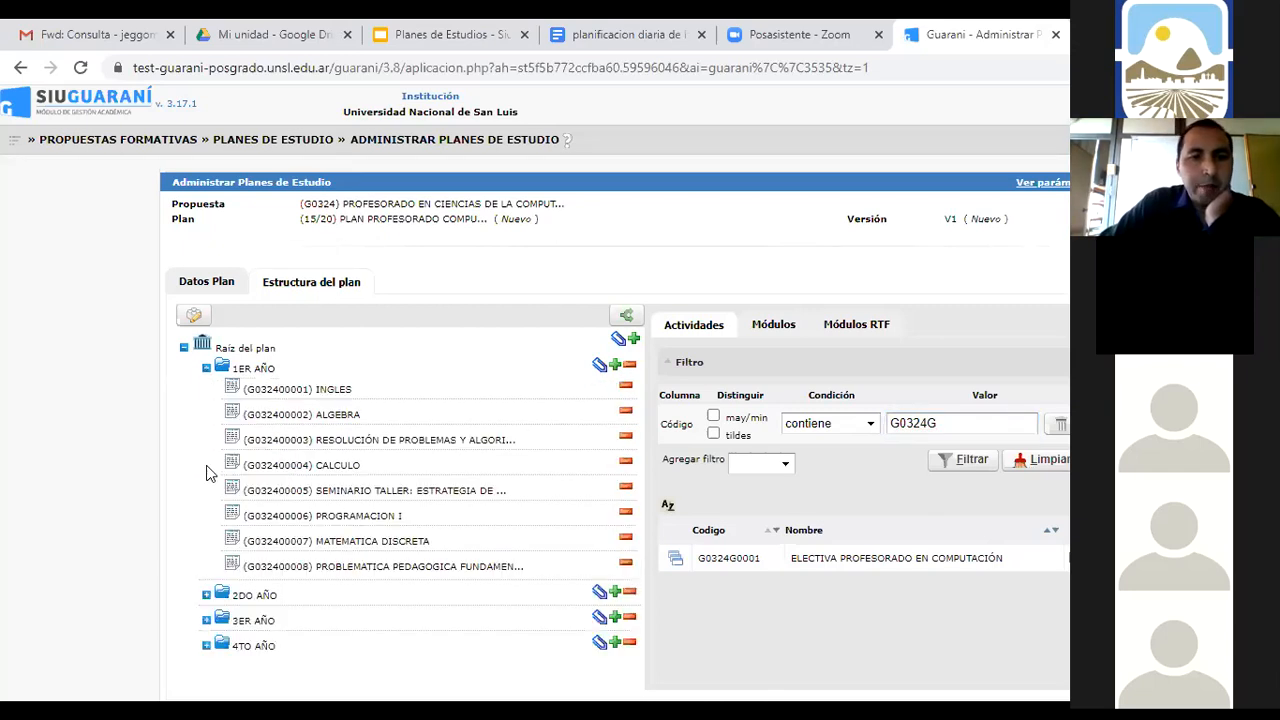
click(206, 596)
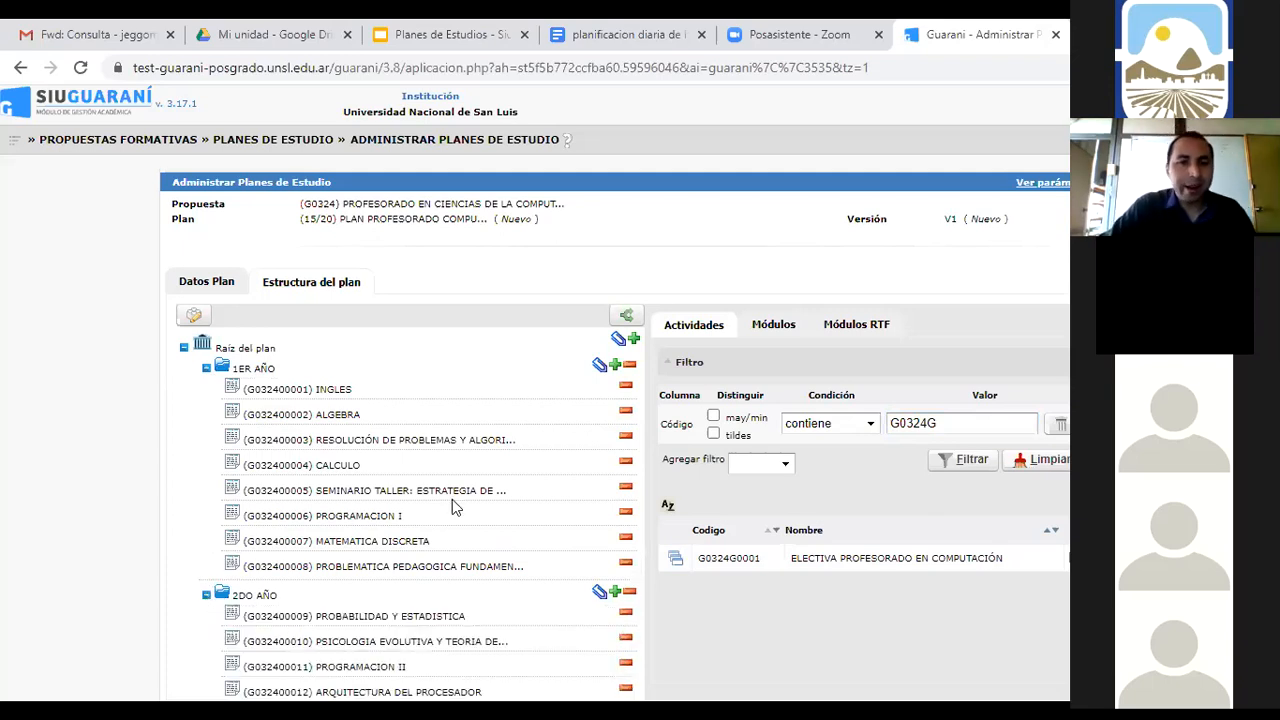
scroll(452, 507, down, 1)
scroll(455, 507, down, 1)
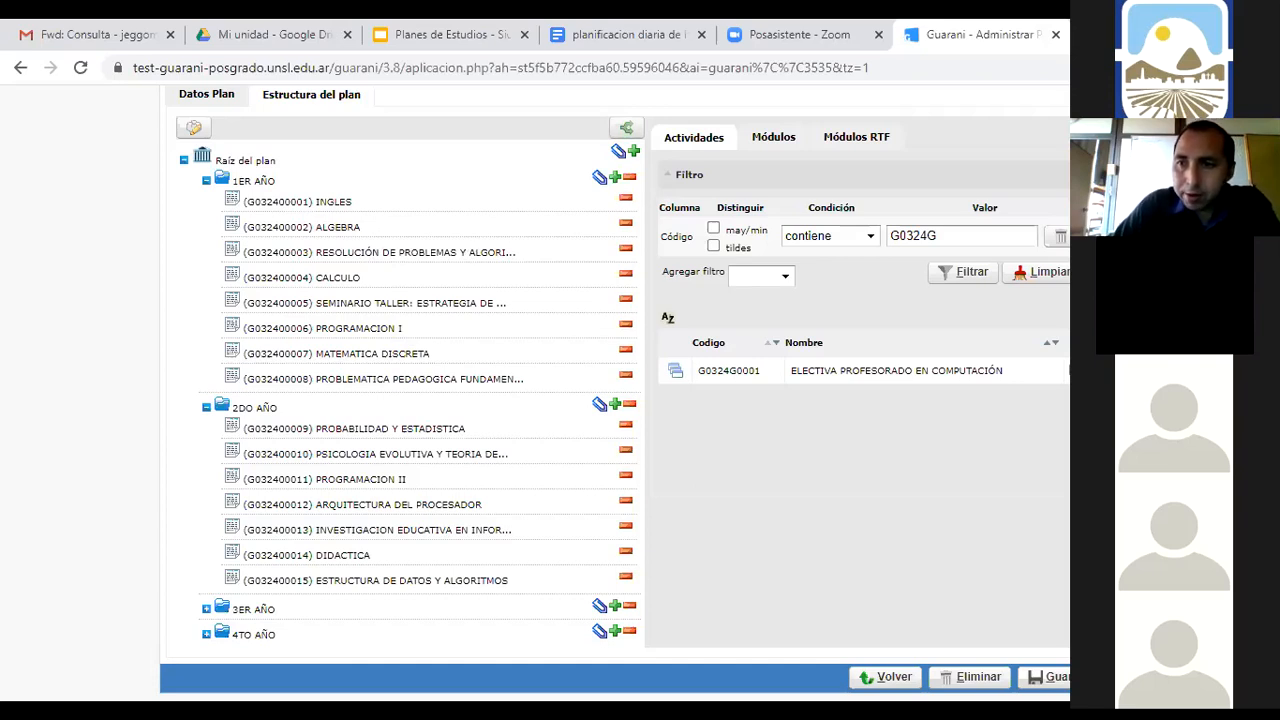
scroll(615, 400, up, 3)
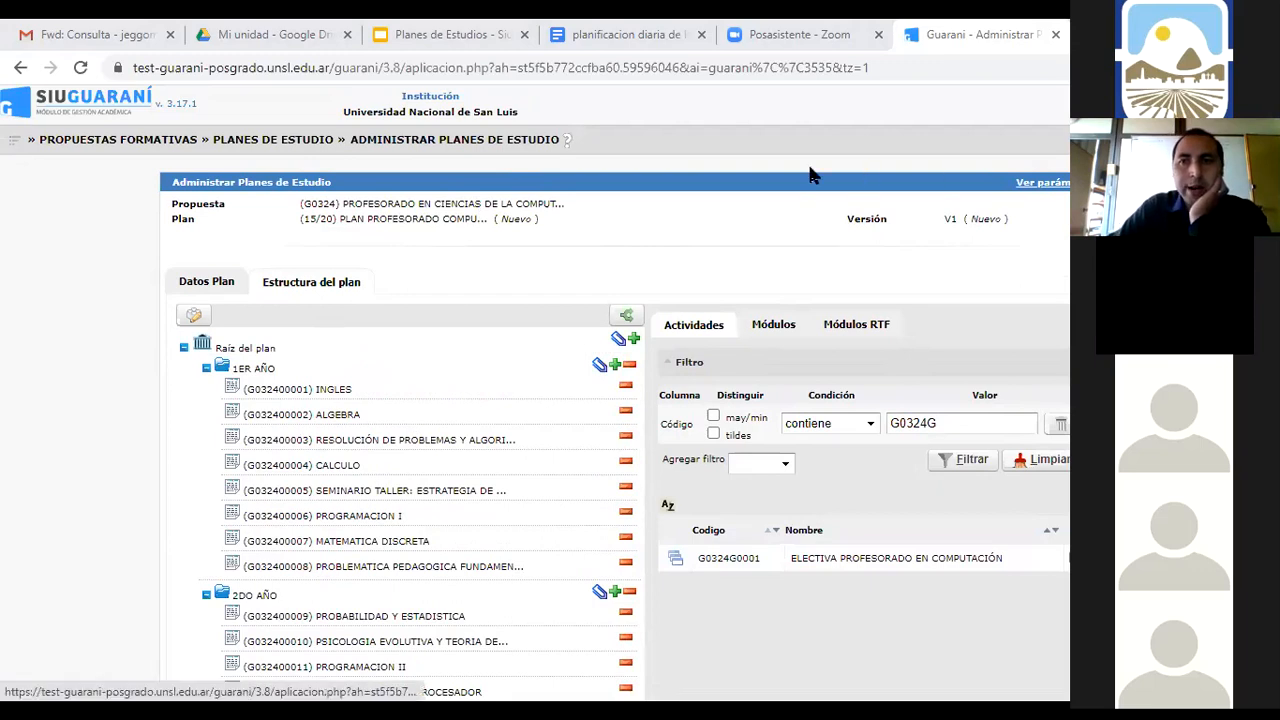
click(725, 185)
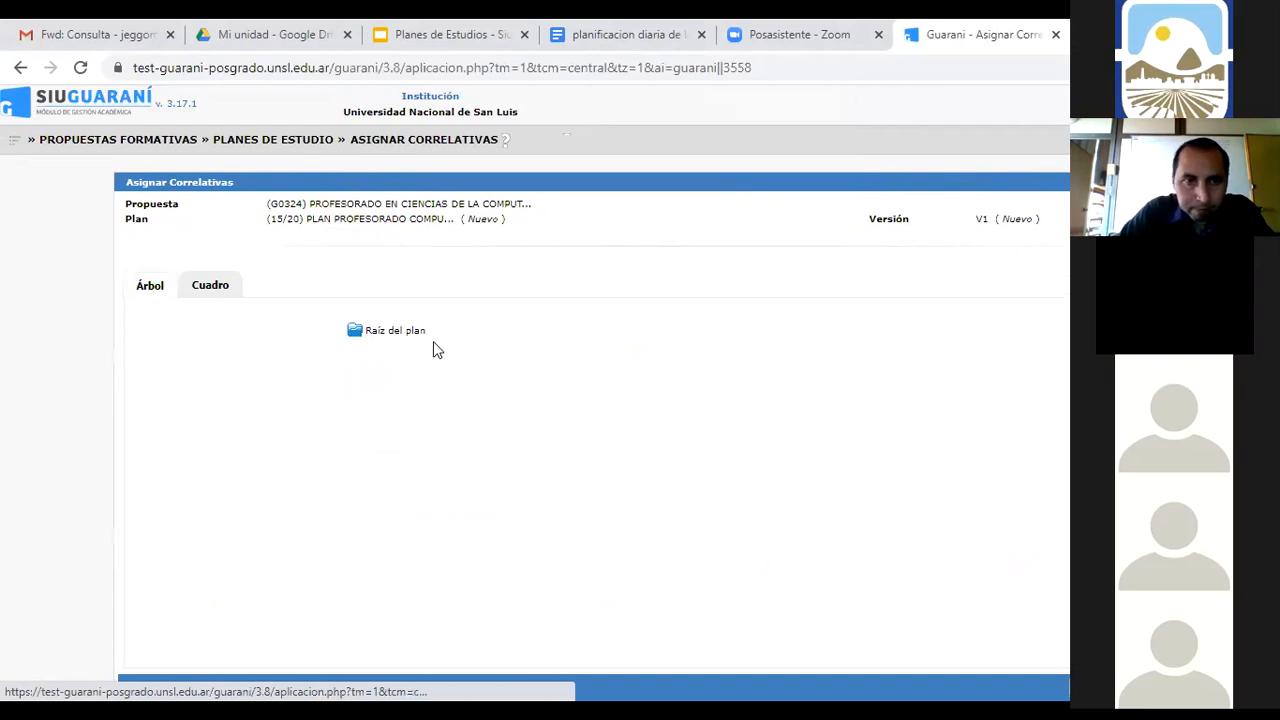
click(211, 290)
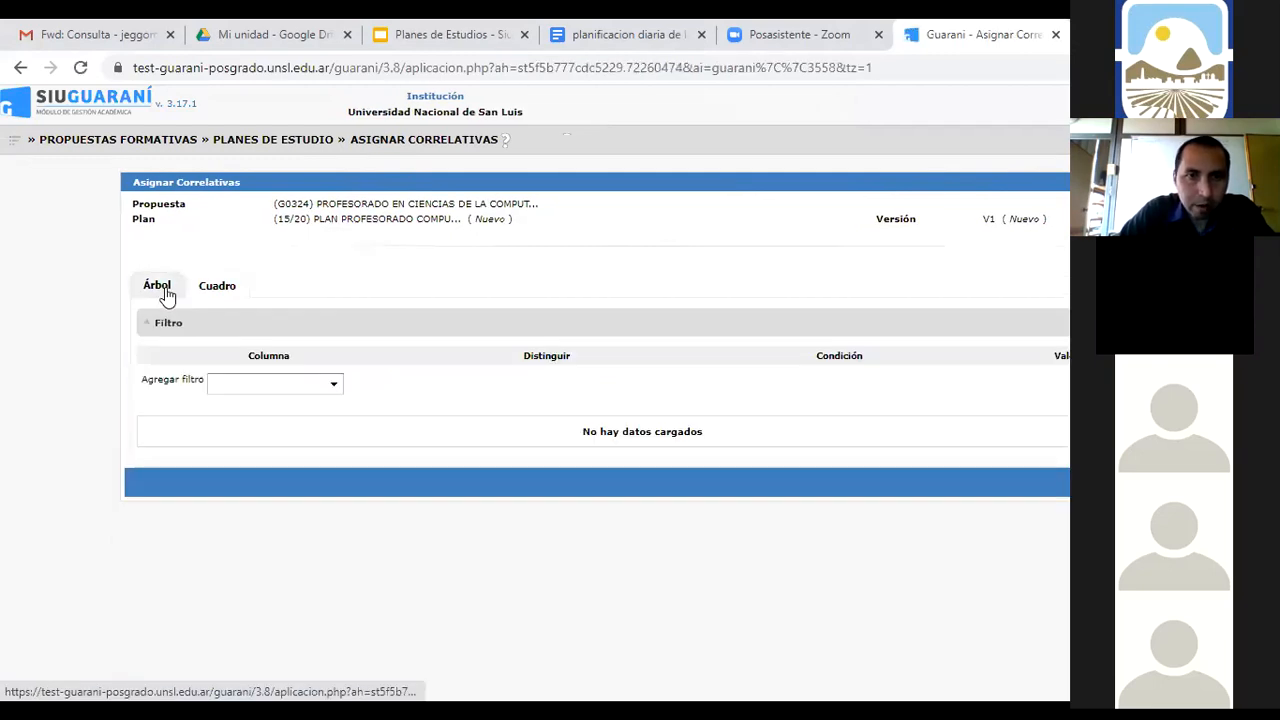
click(165, 292)
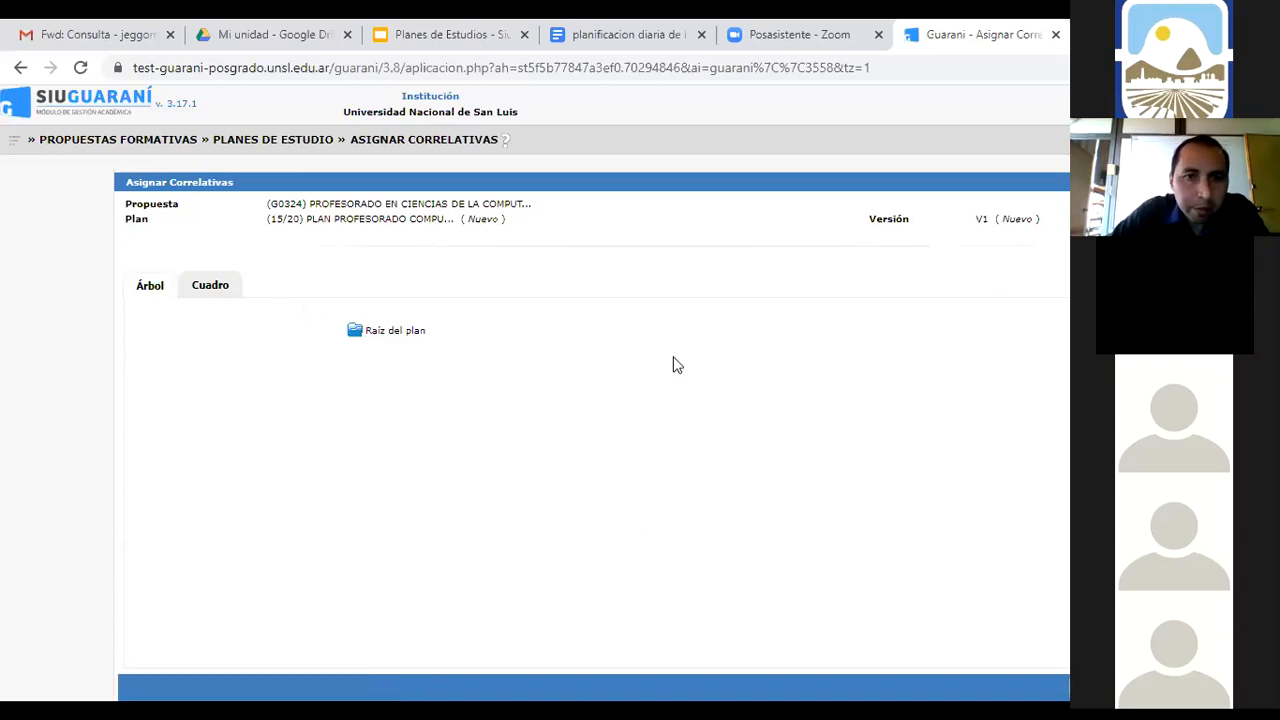
scroll(704, 344, down, 1)
scroll(704, 352, up, 1)
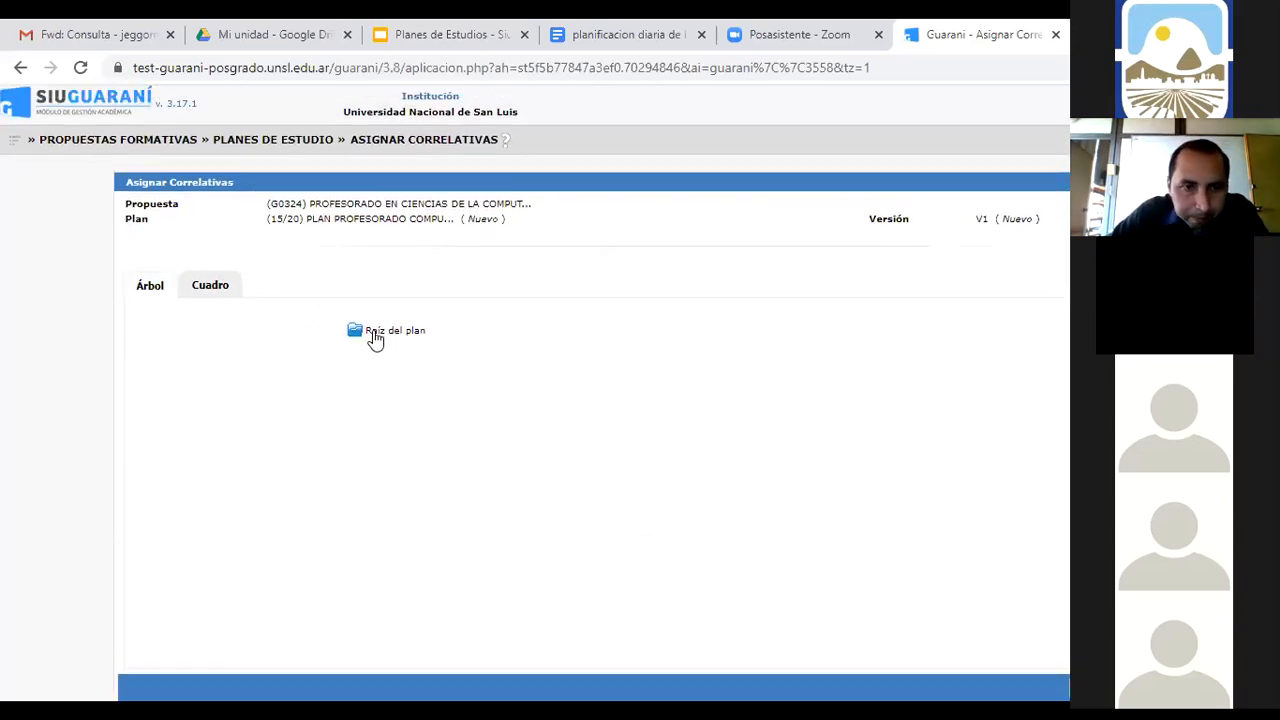
click(198, 289)
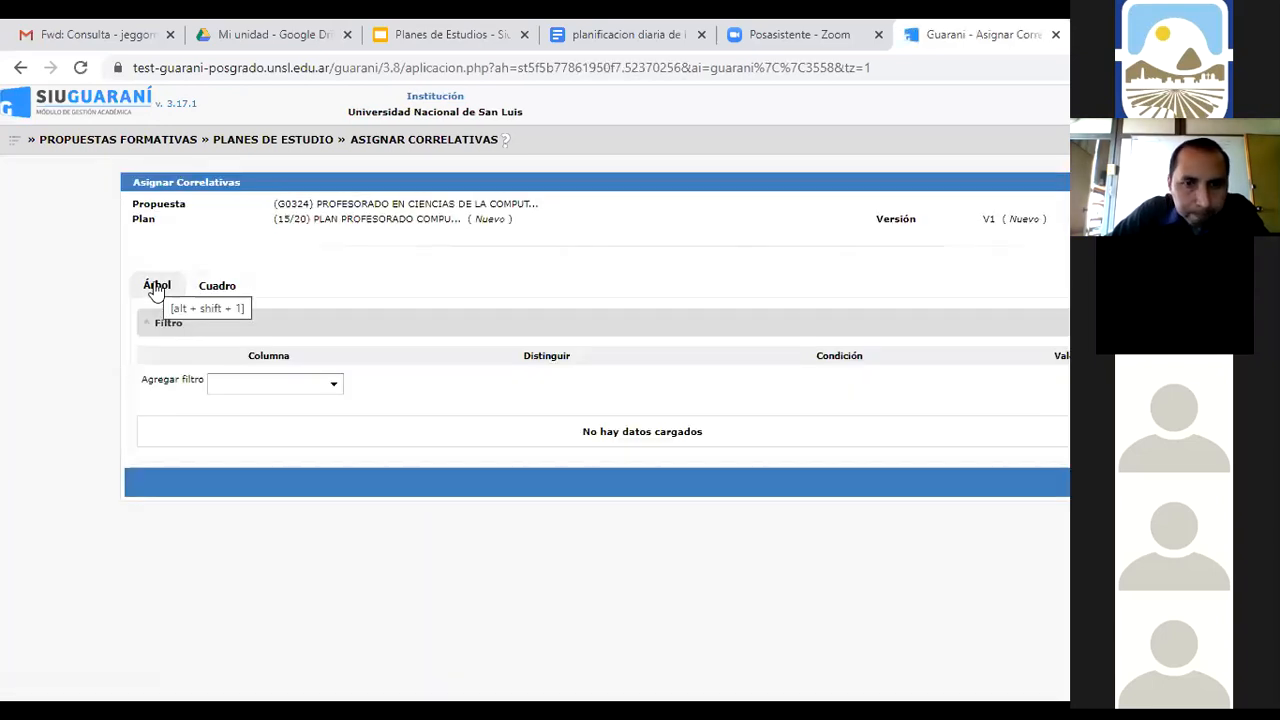
click(155, 287)
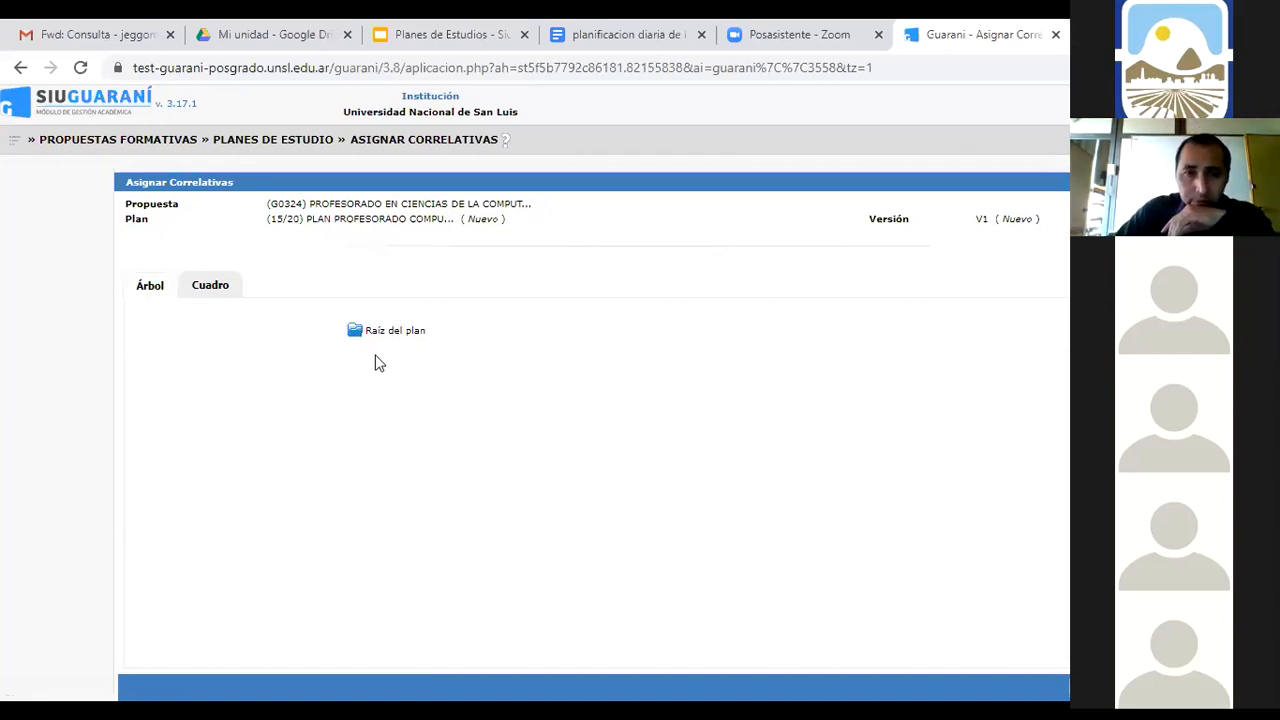
click(218, 289)
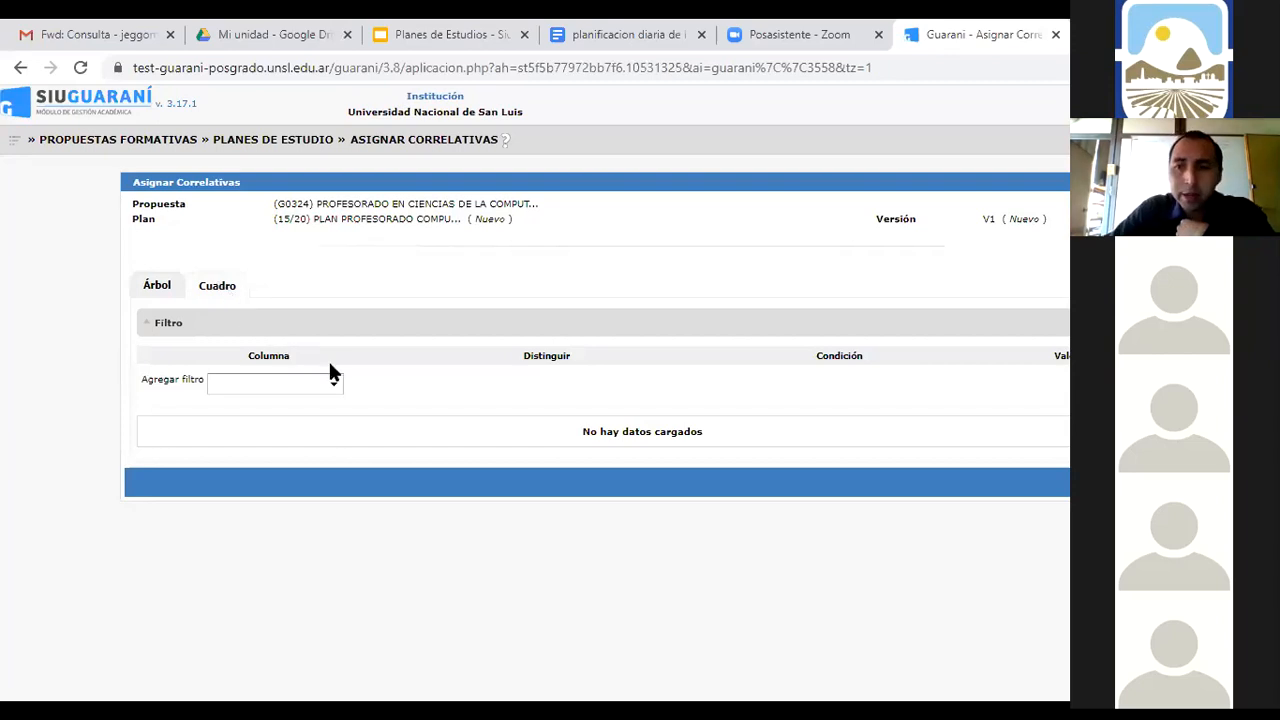
click(339, 392)
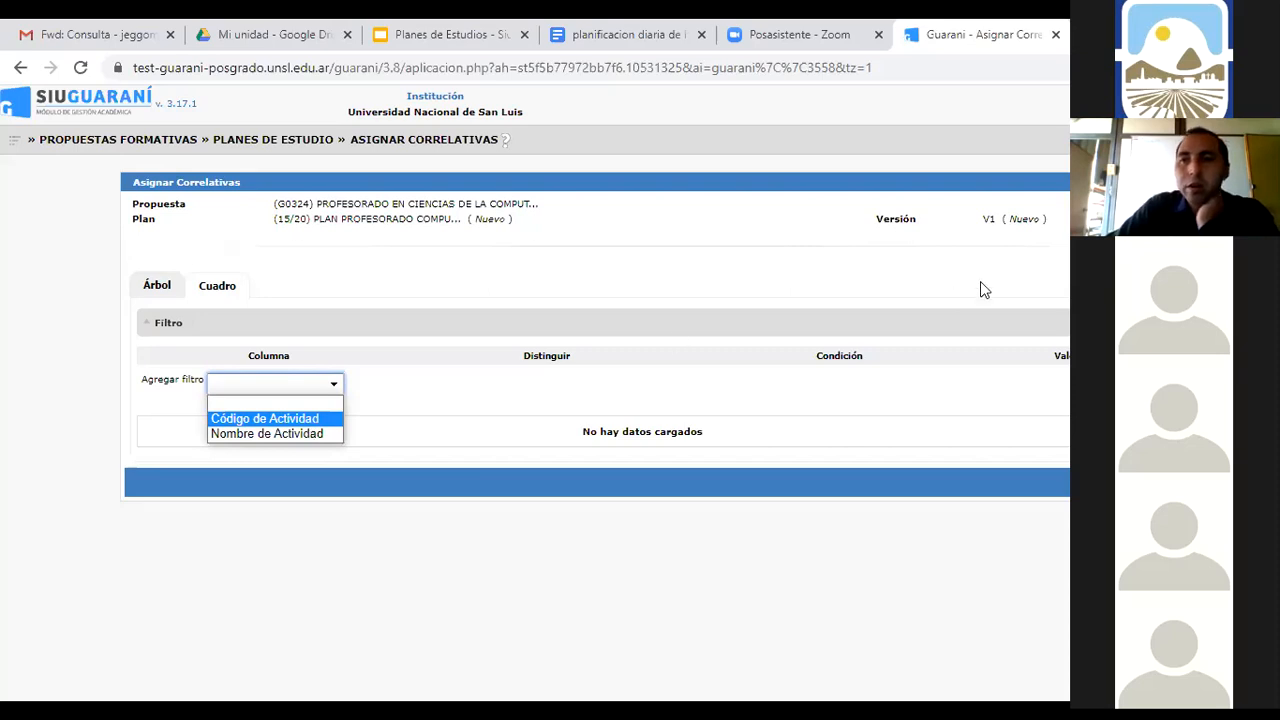
click(1115, 482)
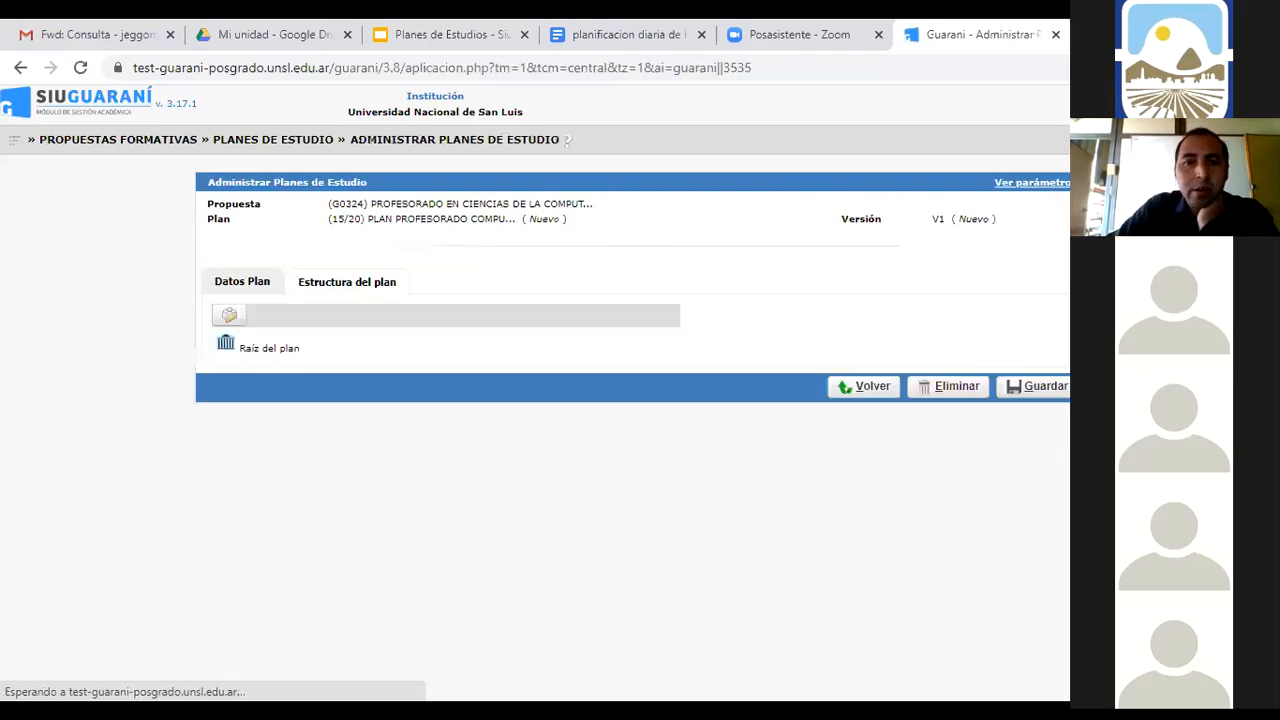
click(228, 316)
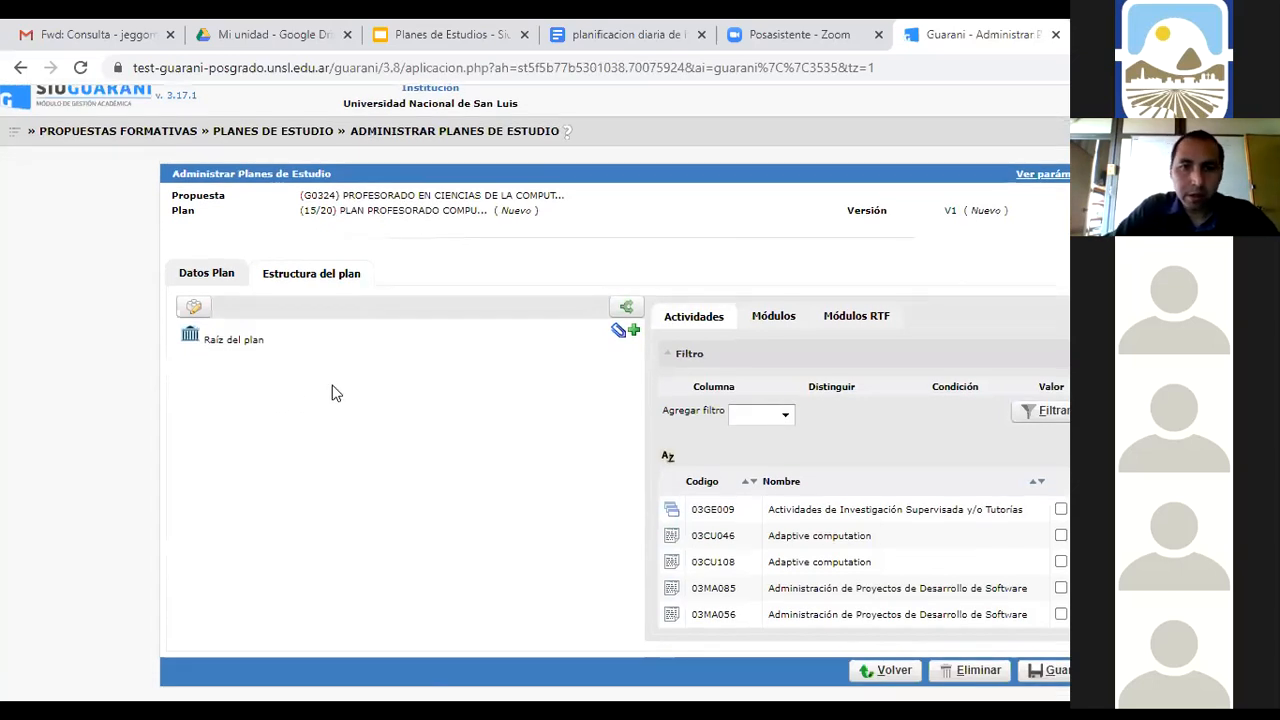
click(212, 285)
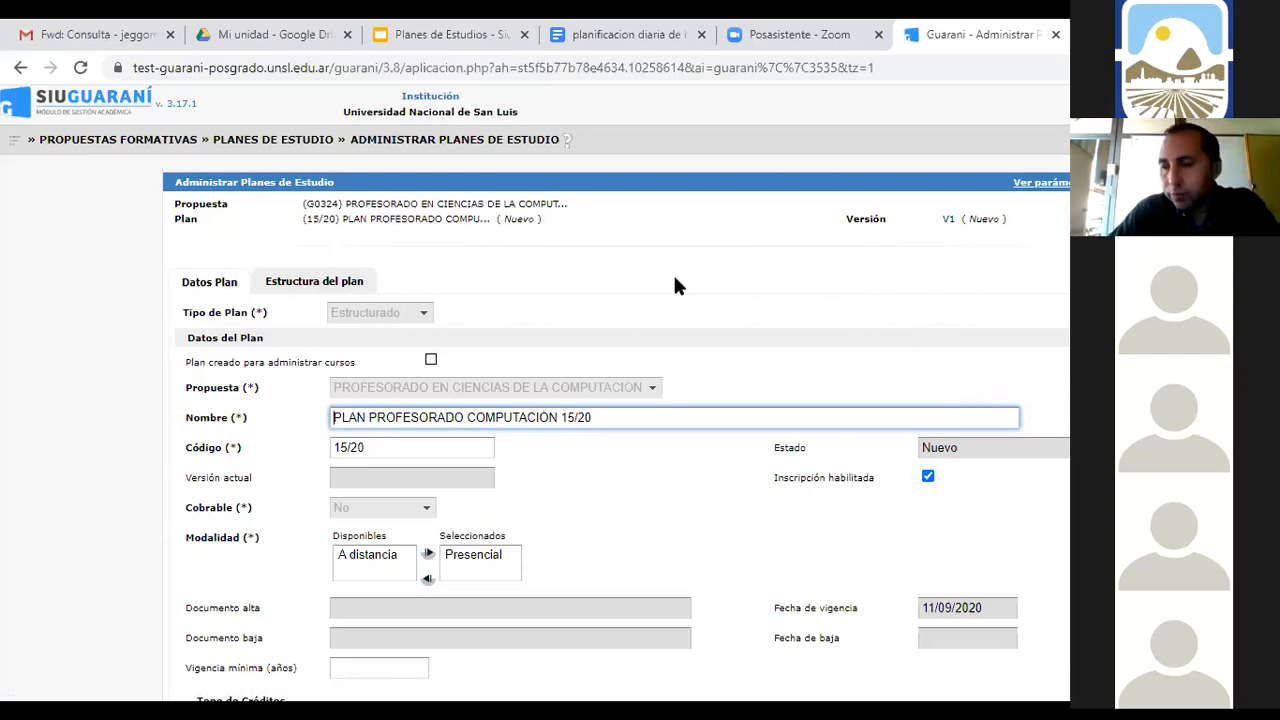
click(345, 281)
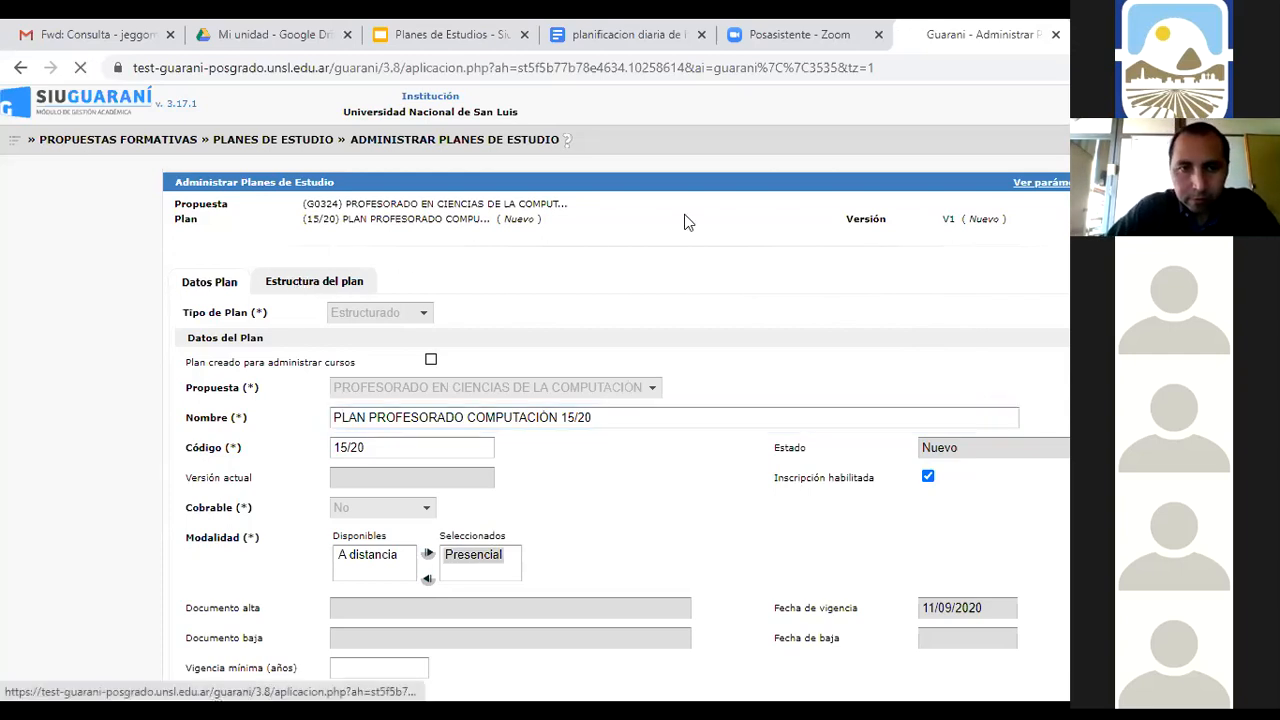
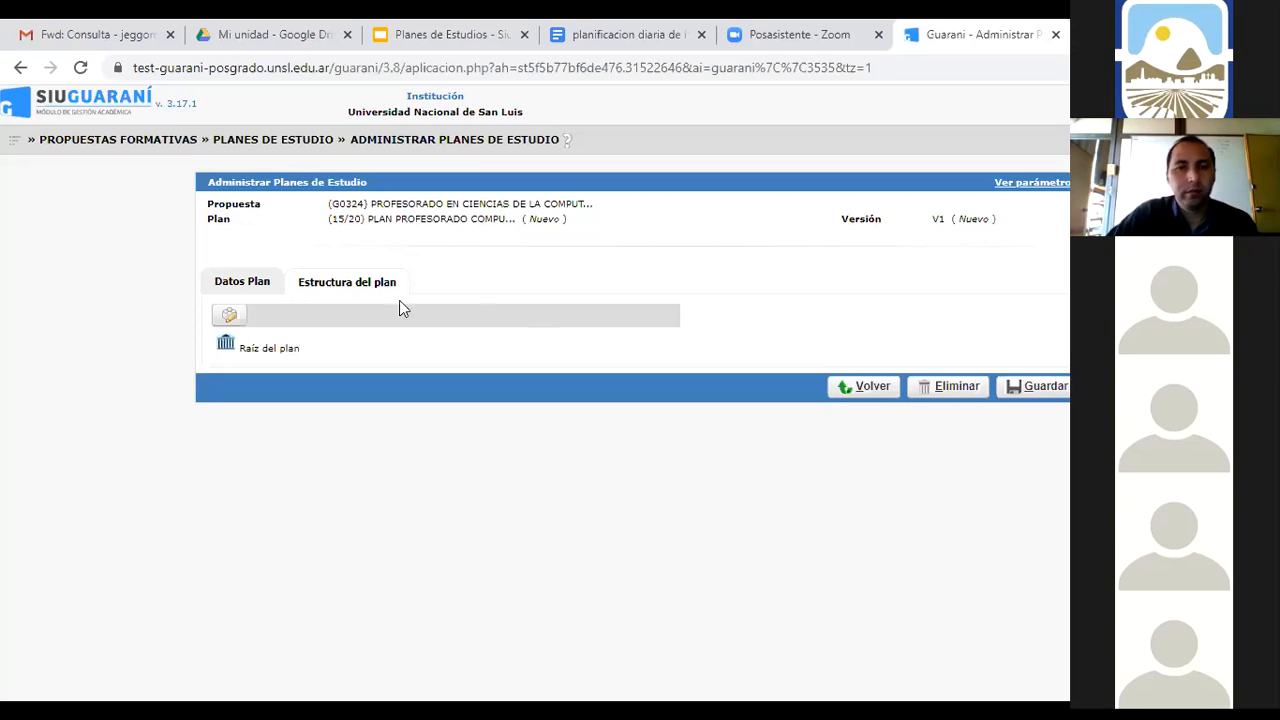
Load the Actividades/Módulos catalogue panel beside the plan 15/20 V1 structure tree
click(236, 308)
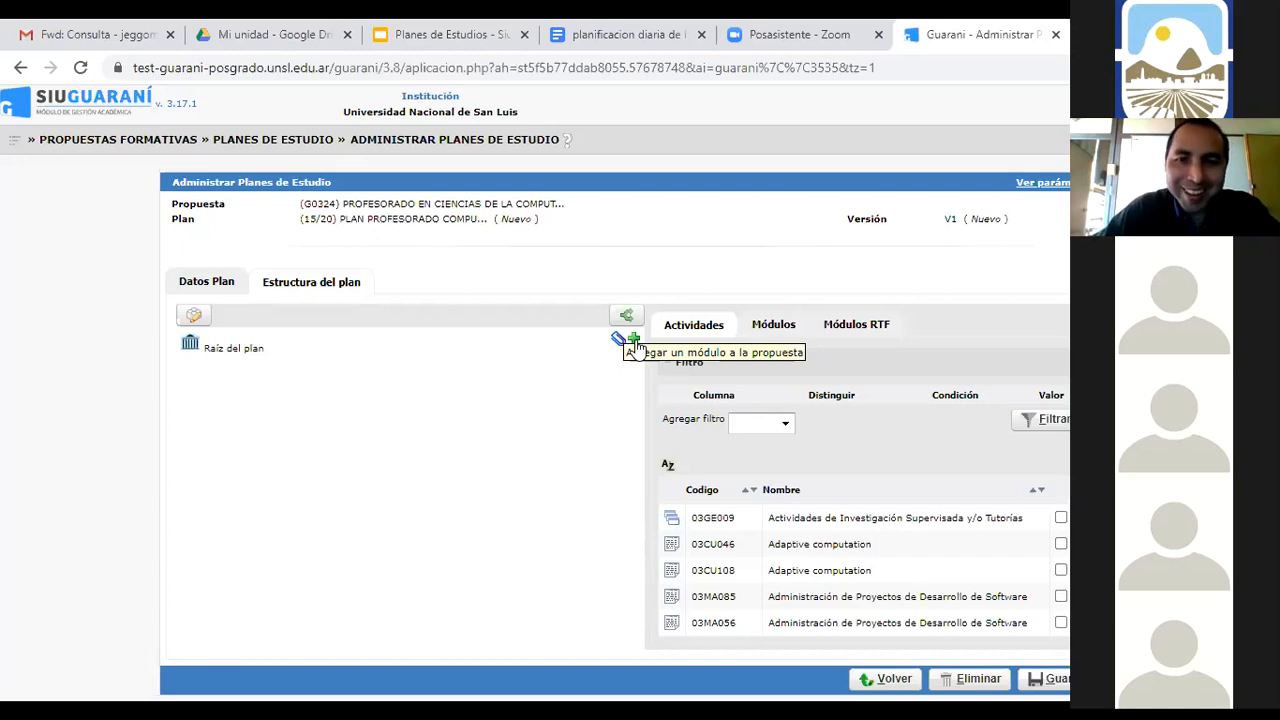
Create modules named 1ER AÑO, 2DO AÑO, 3ER AÑO and 4TO AÑO beneath Raíz del plan
click(634, 341)
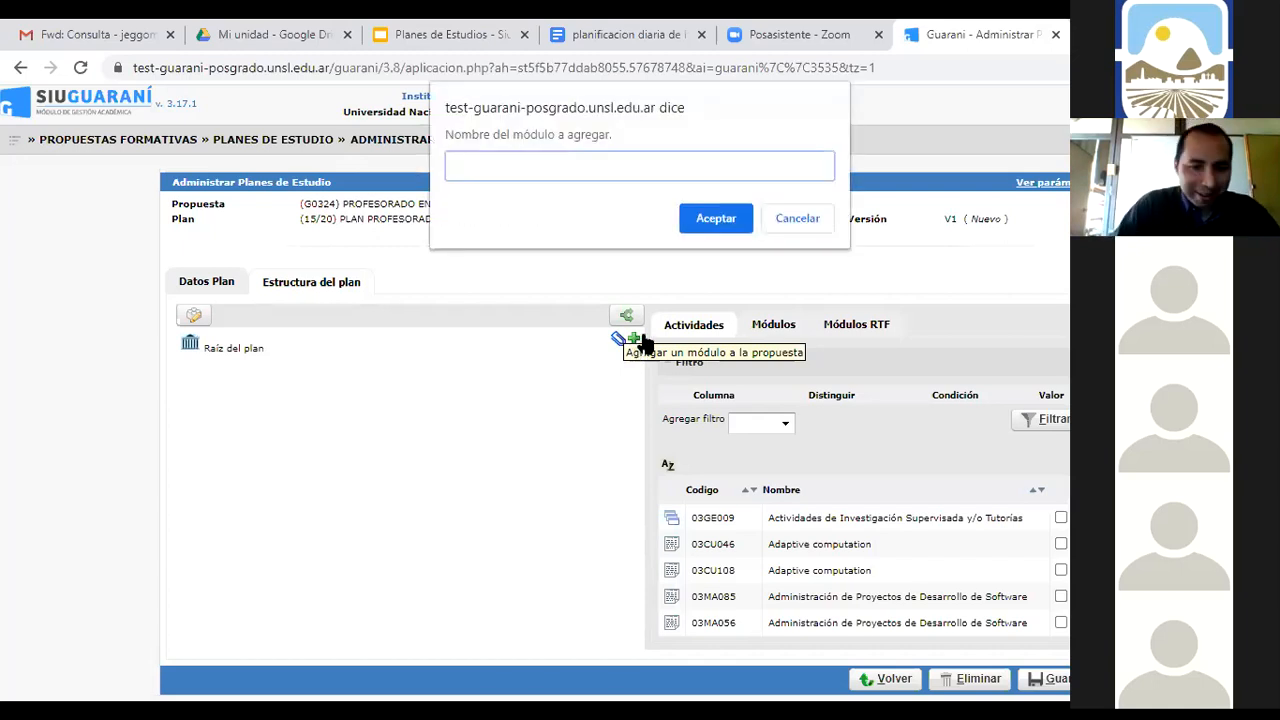
text(1ER AÑO)
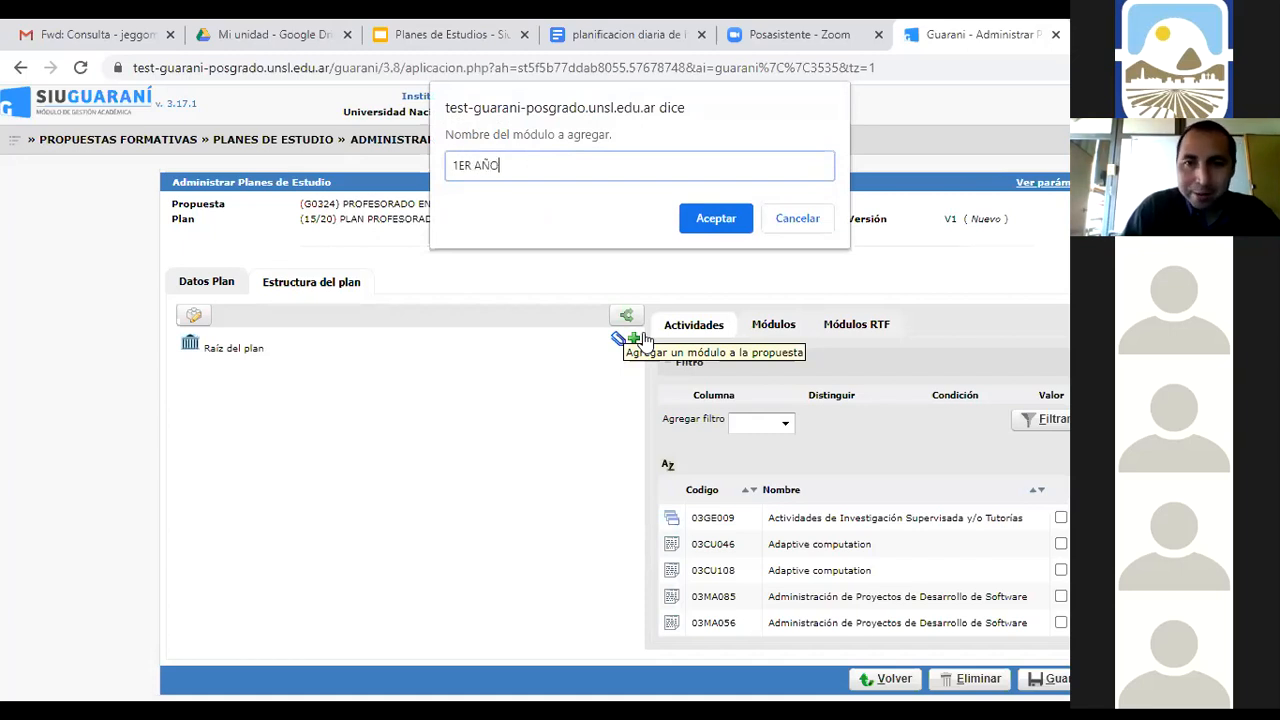
key(Return)
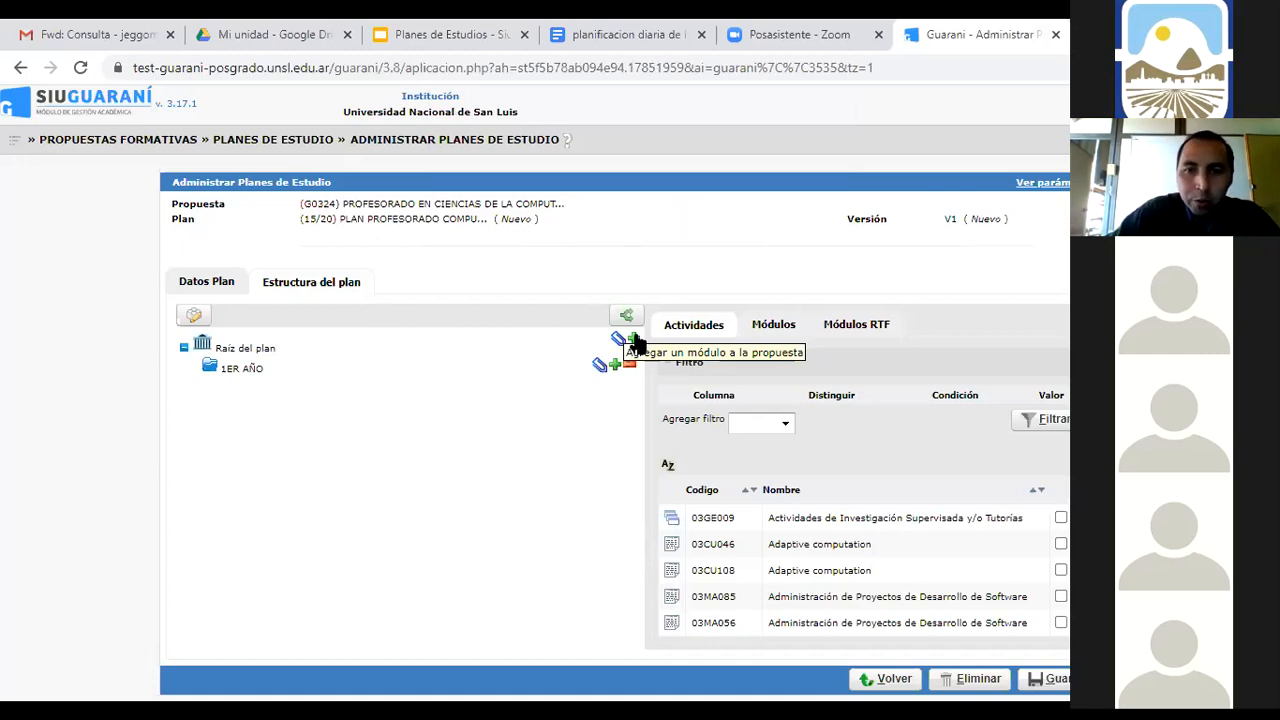
click(634, 342)
text(2)
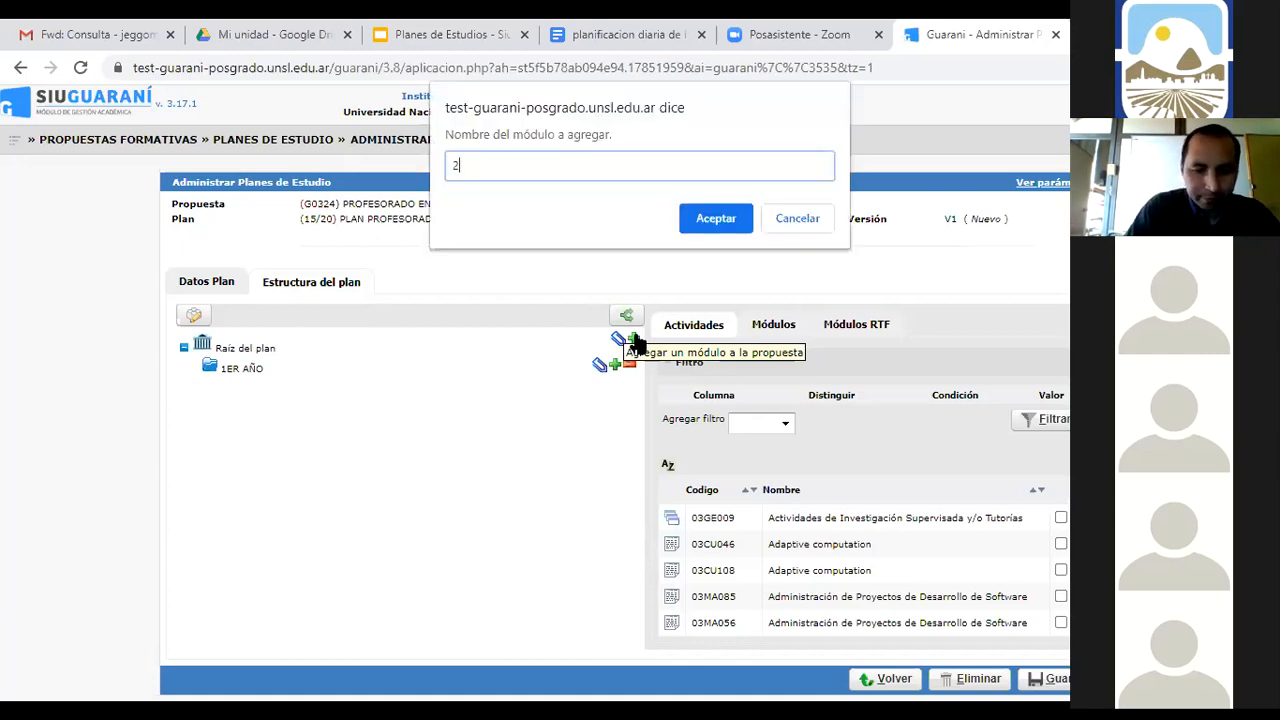
text(DO AÑO)
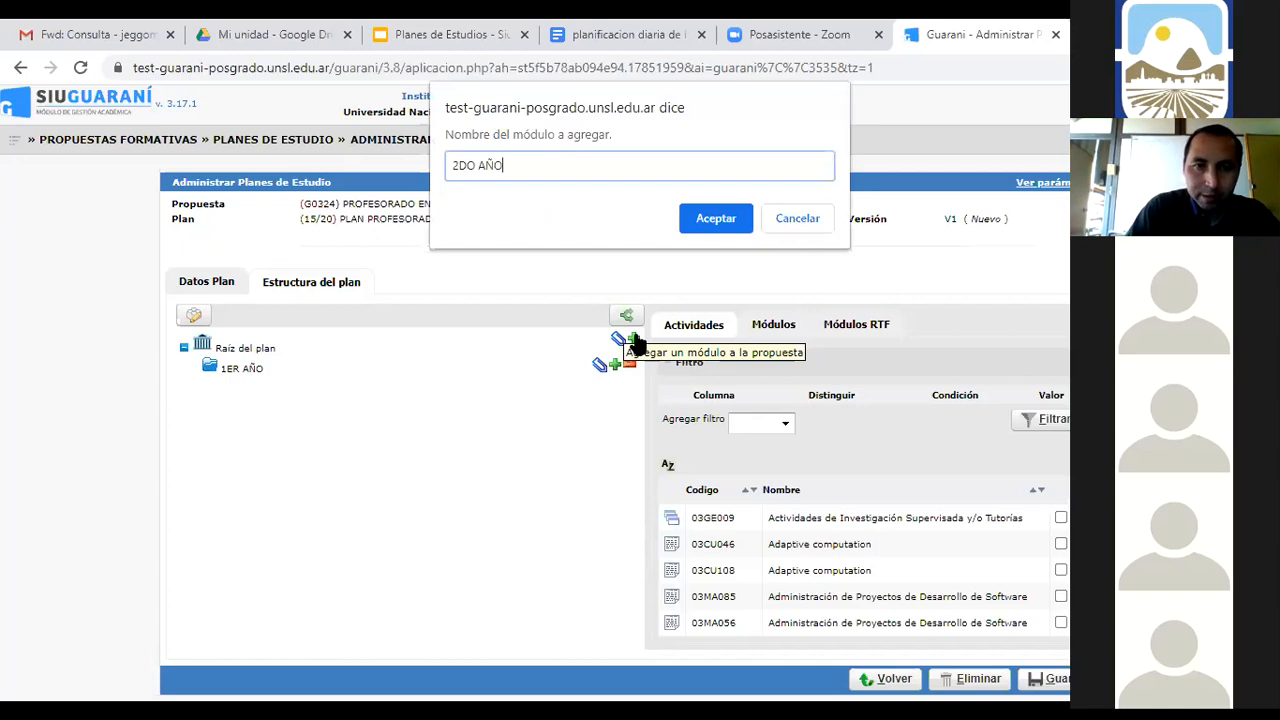
key(Return)
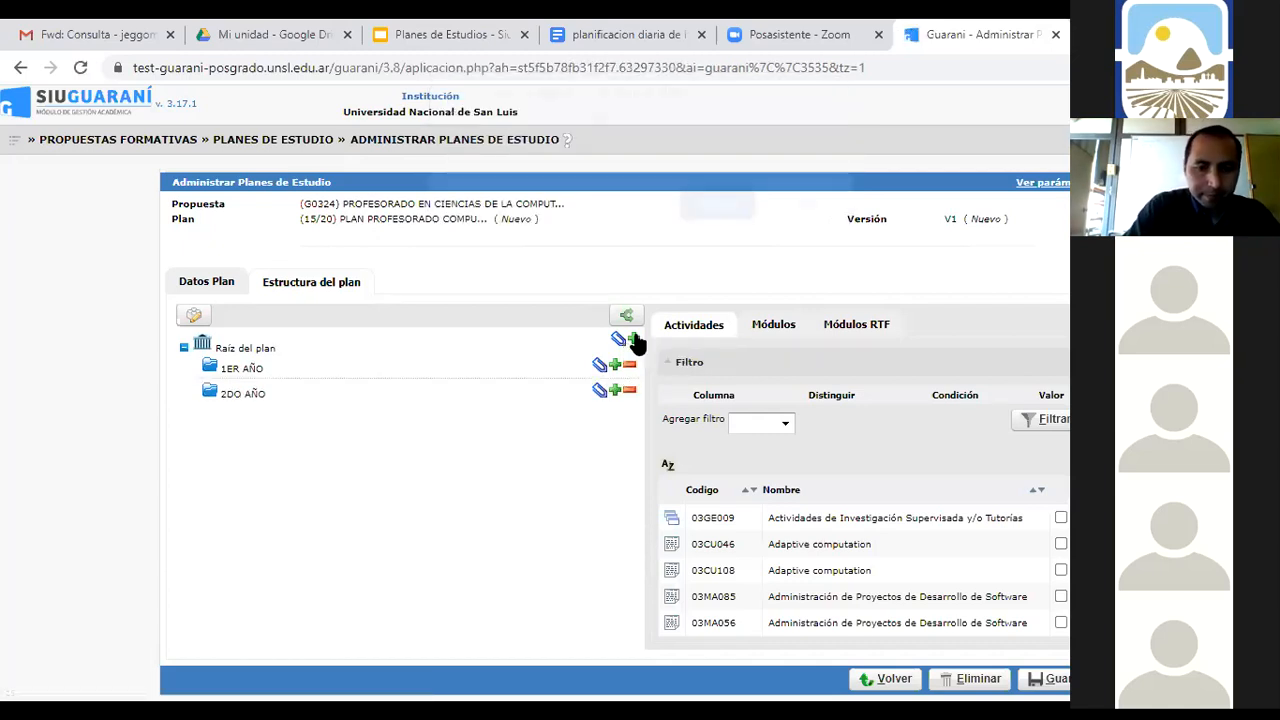
click(634, 341)
text(3ER AÑO)
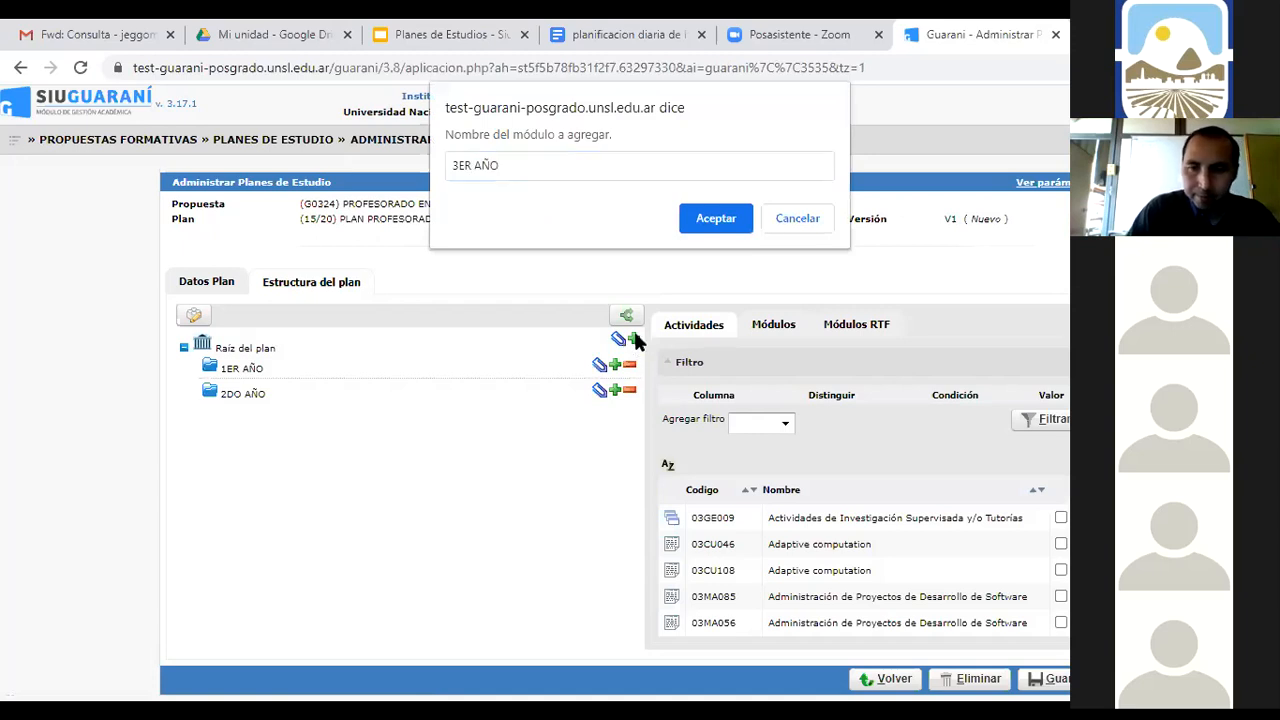
key(Return)
click(634, 341)
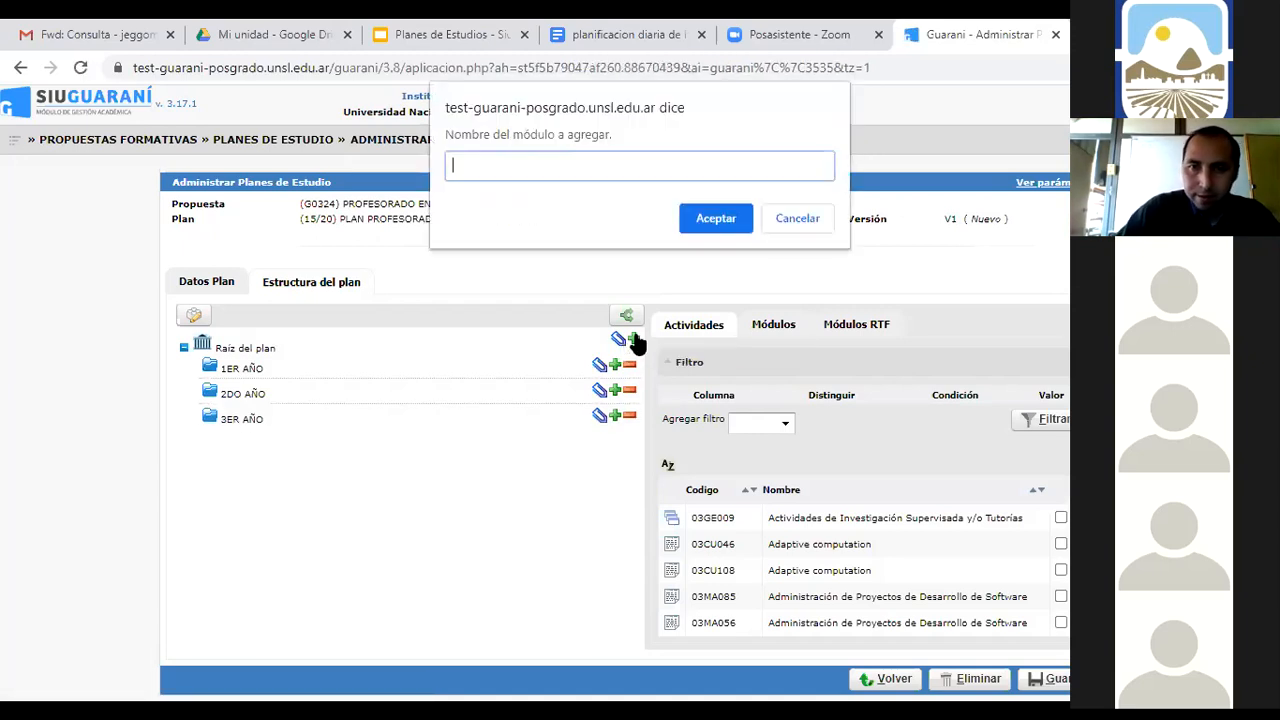
text(4TO AÑO)
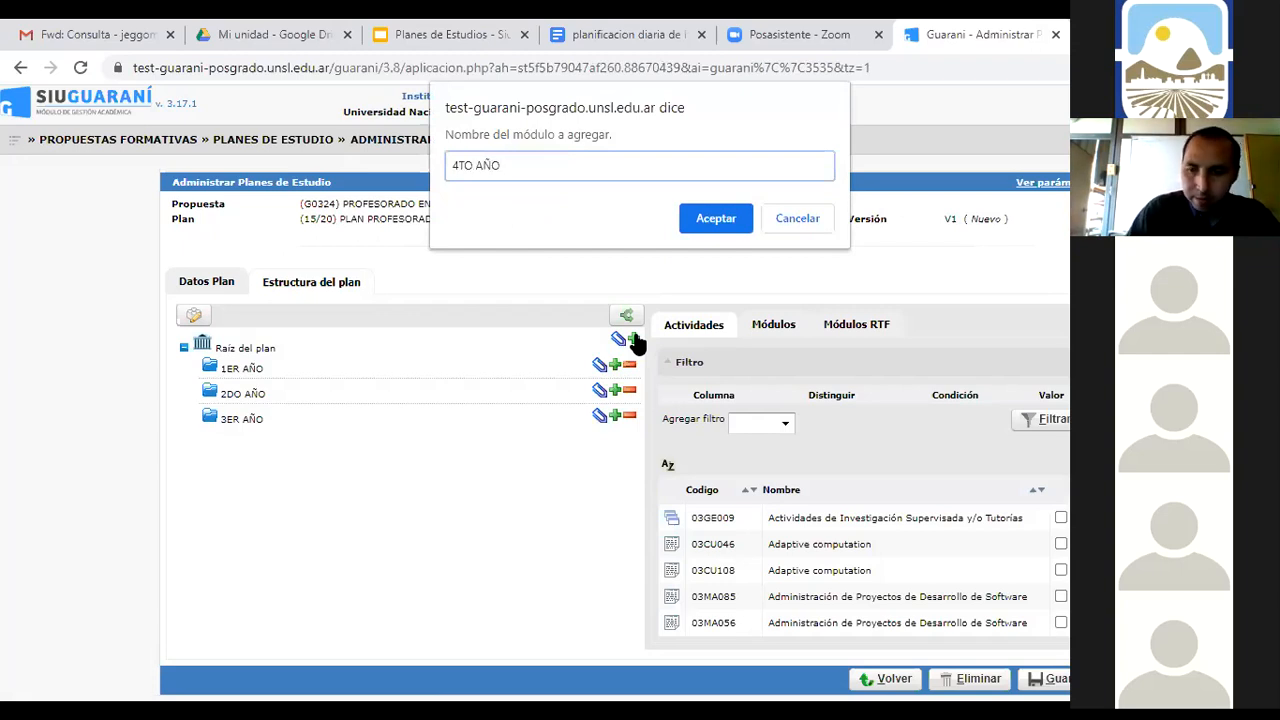
key(Return)
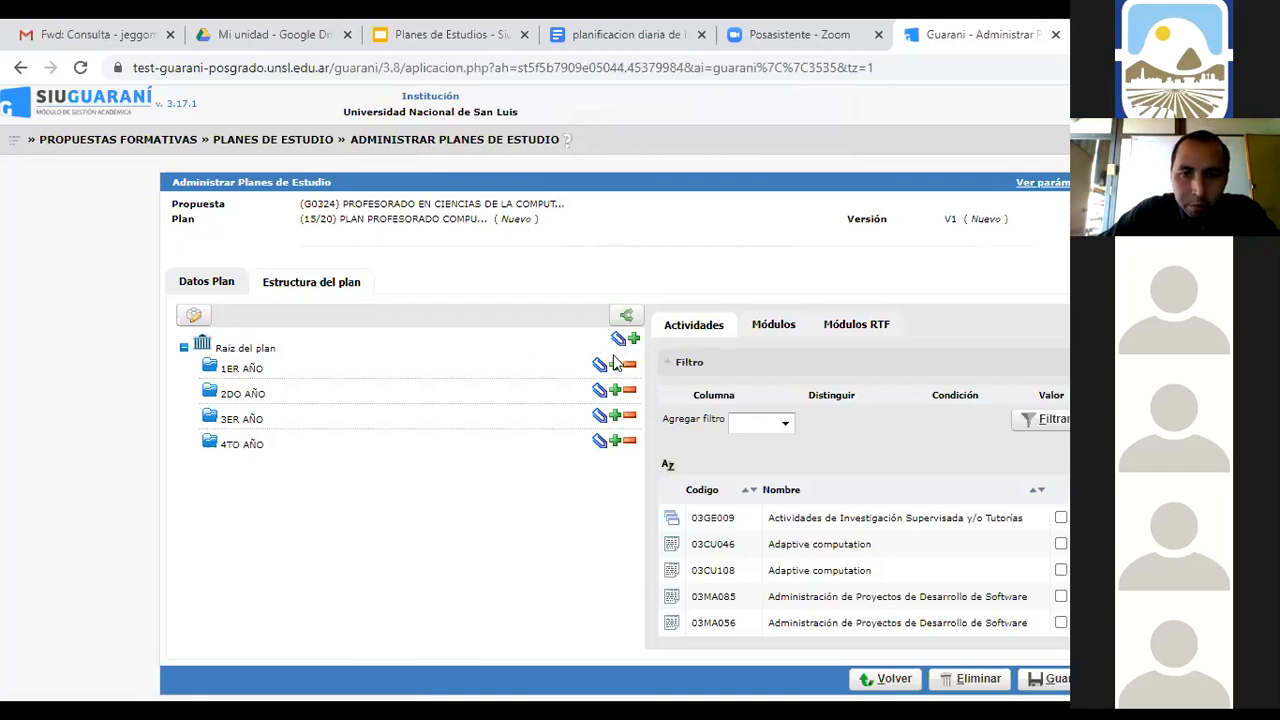
Filter the activity catalogue by Código G0324 and sort the list by code
click(788, 425)
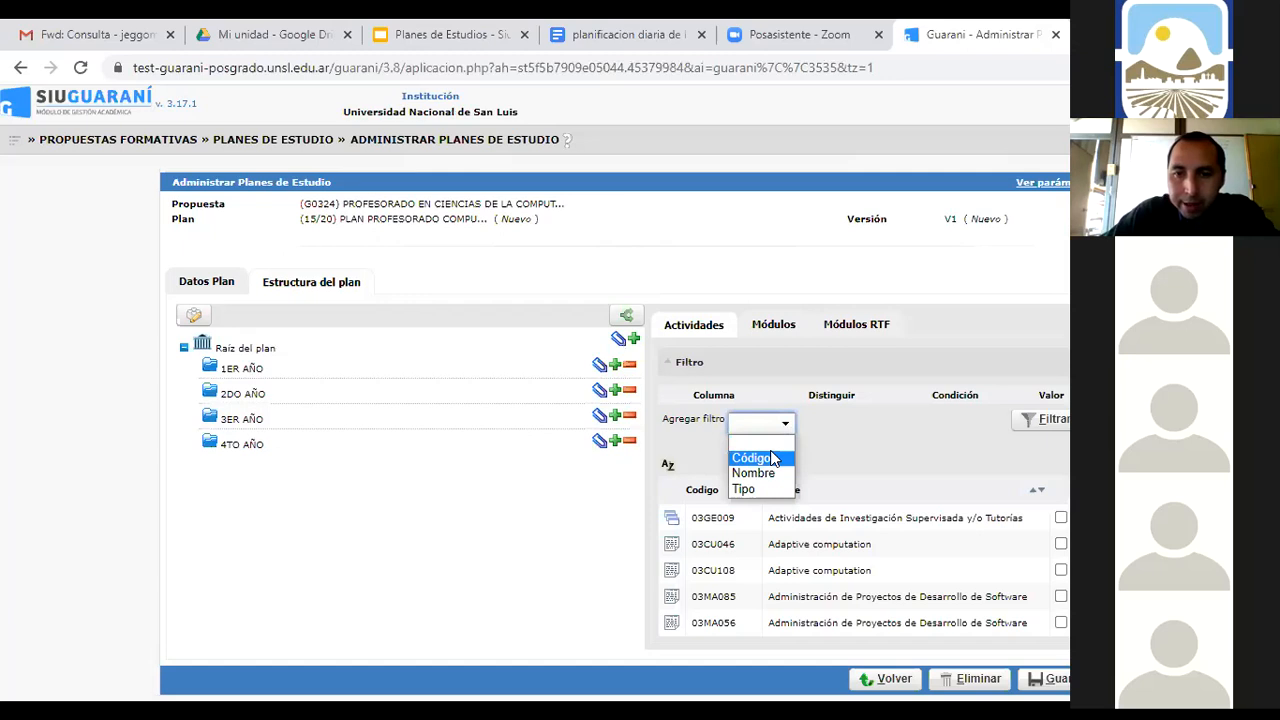
click(773, 458)
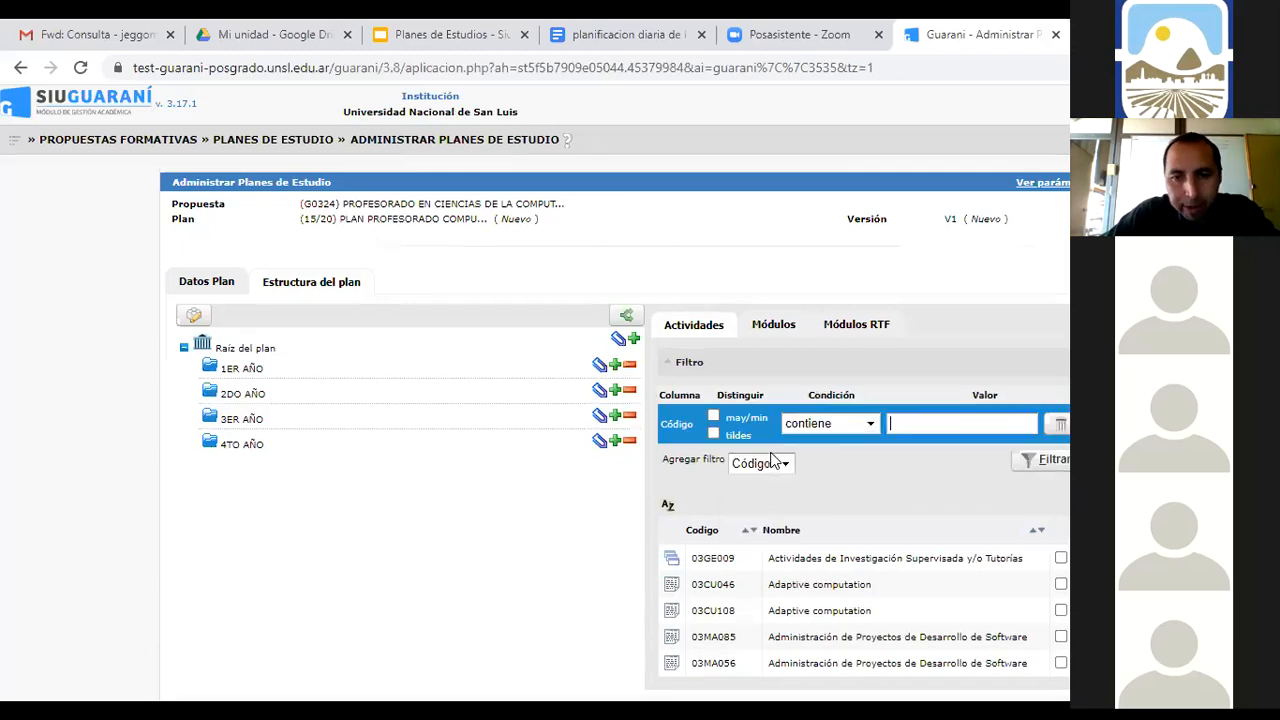
click(901, 421)
click(912, 462)
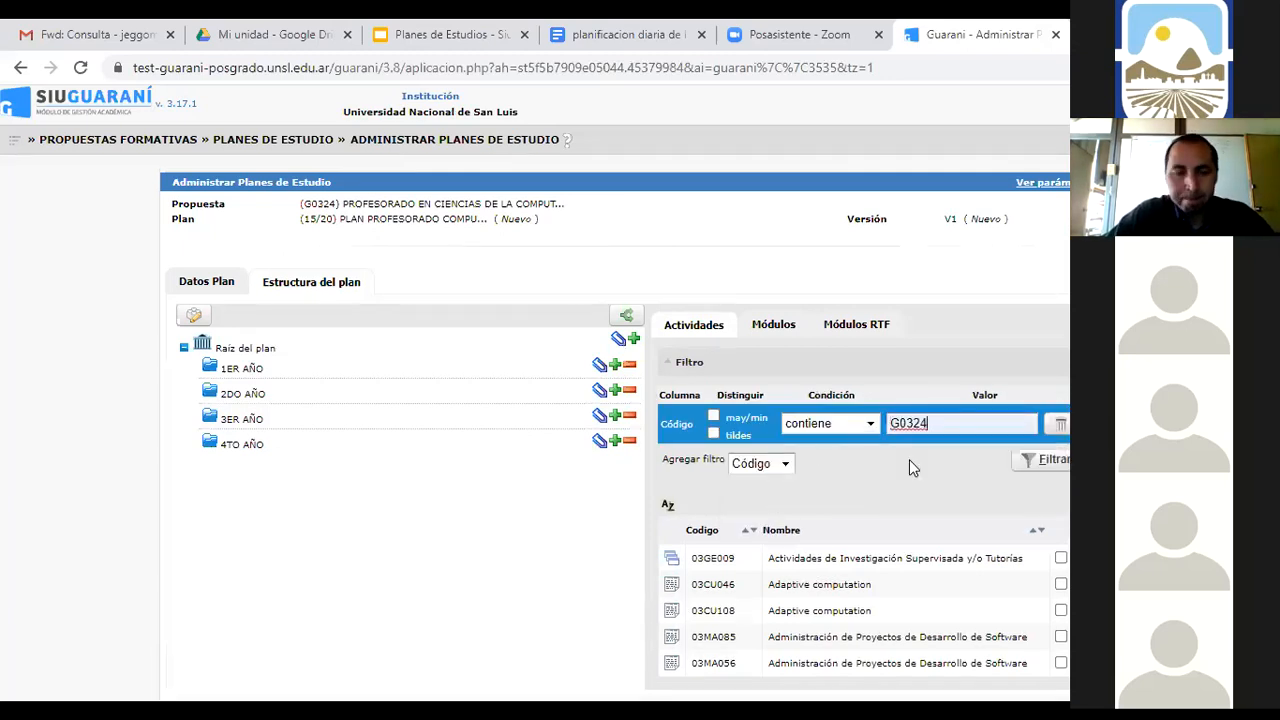
click(1031, 470)
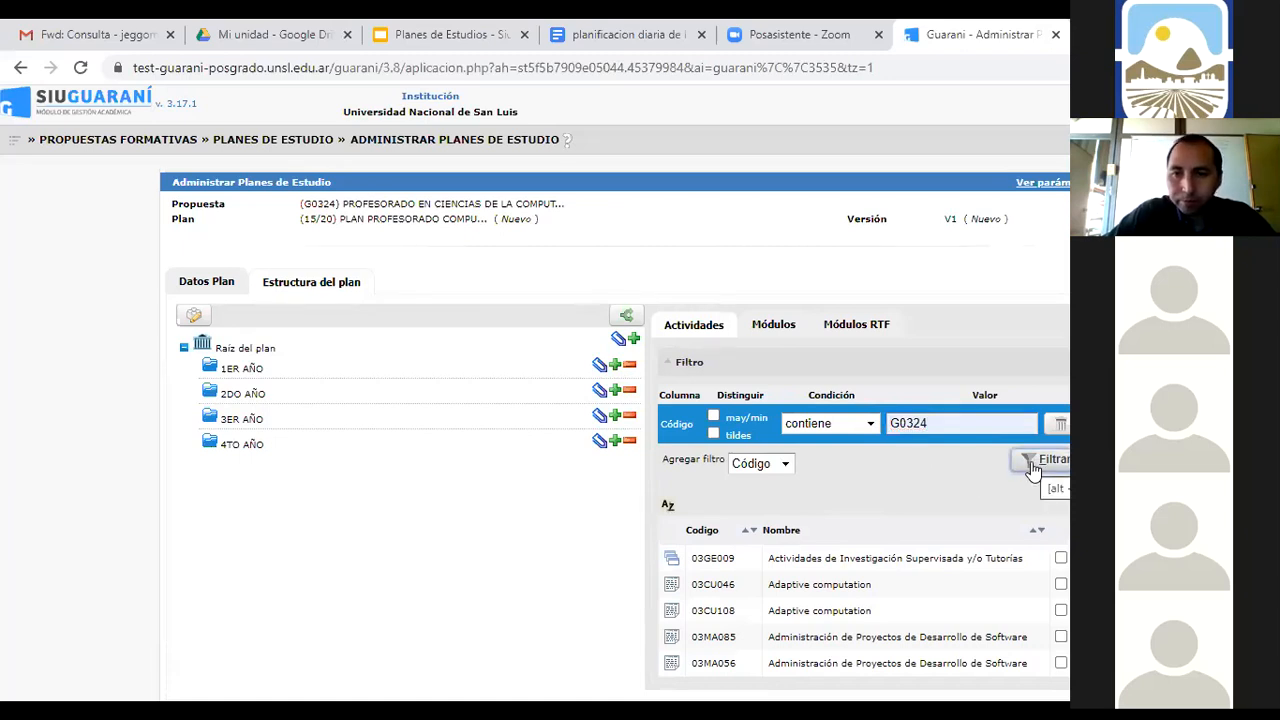
click(748, 531)
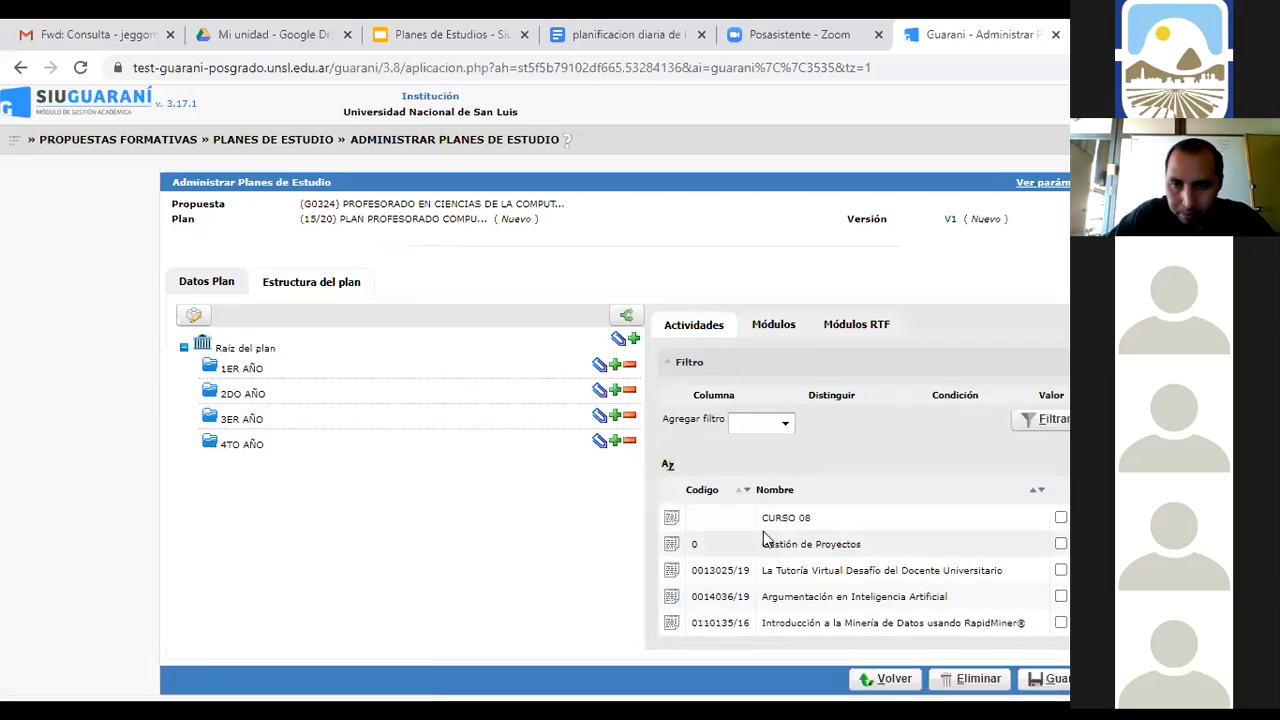
Reapply the Código G0324 filter so only G0324 activities are listed
click(786, 425)
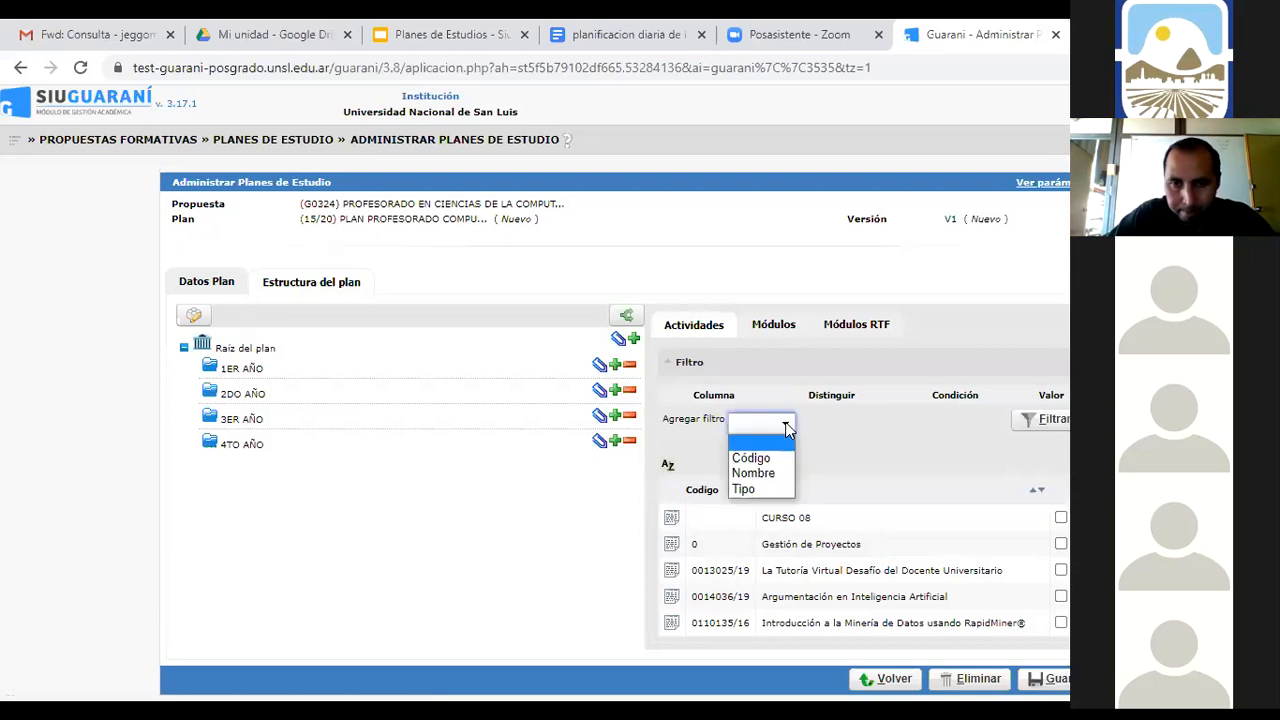
click(766, 458)
click(900, 422)
click(906, 460)
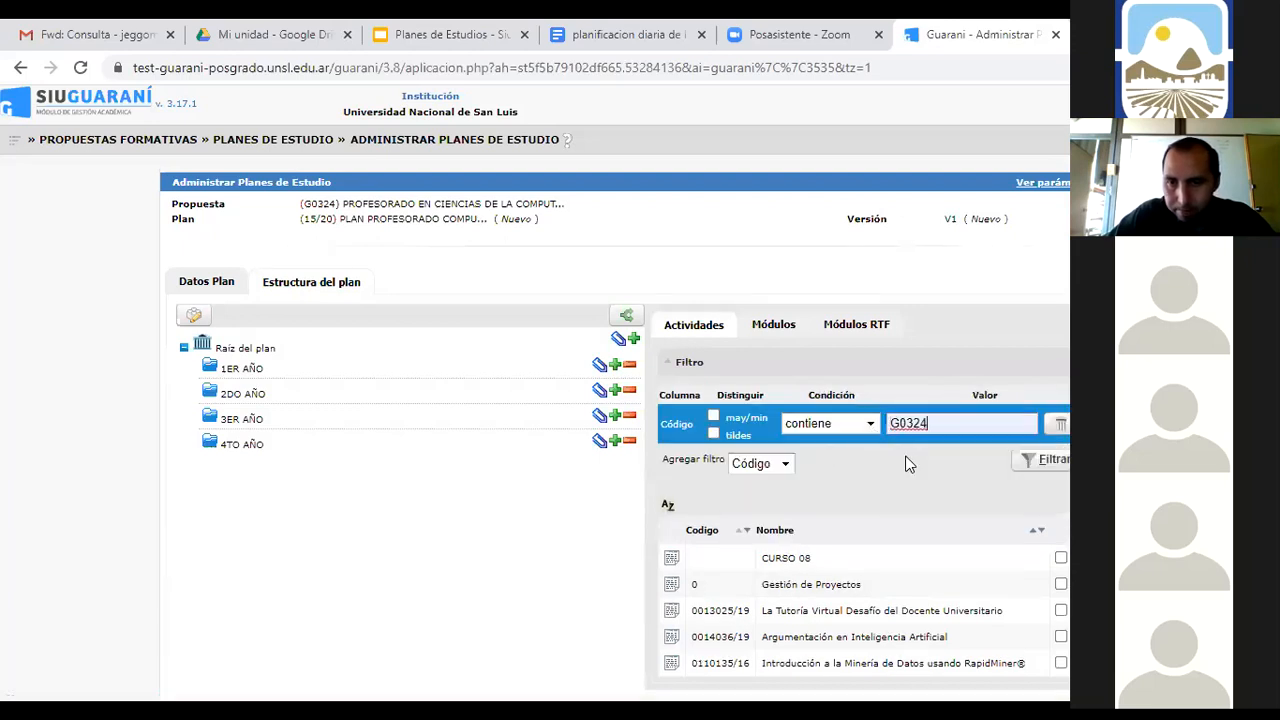
click(1028, 465)
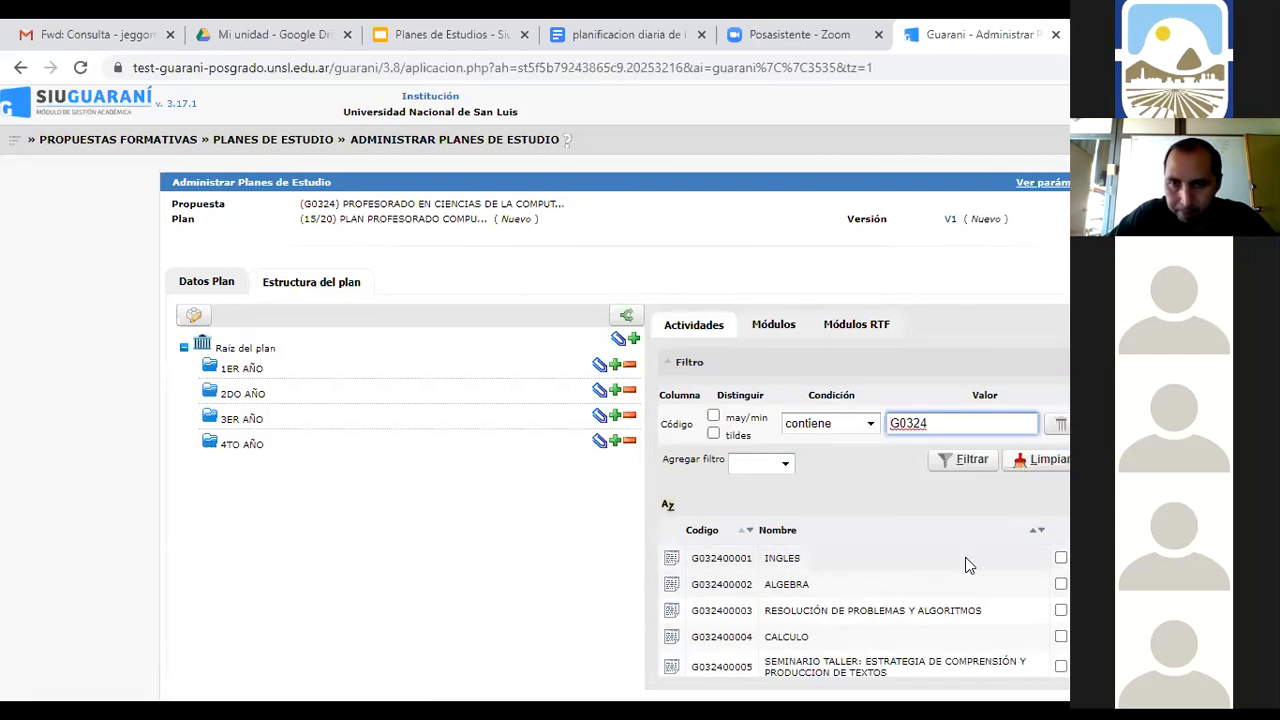
Tick the eight activities INGLES through PROBLEMATICA PEDAGOGICA FUNDAMENTAL and attach them to 1ER AÑO
click(1061, 558)
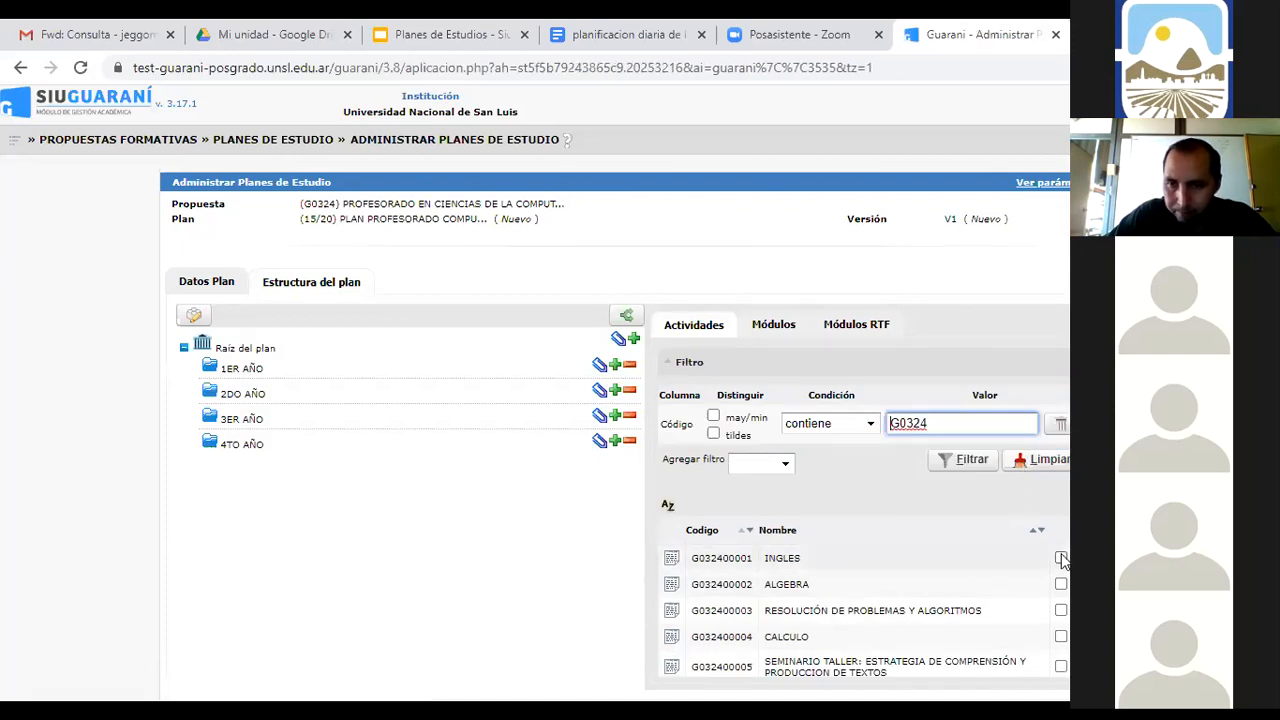
click(1061, 584)
click(1061, 610)
click(1061, 637)
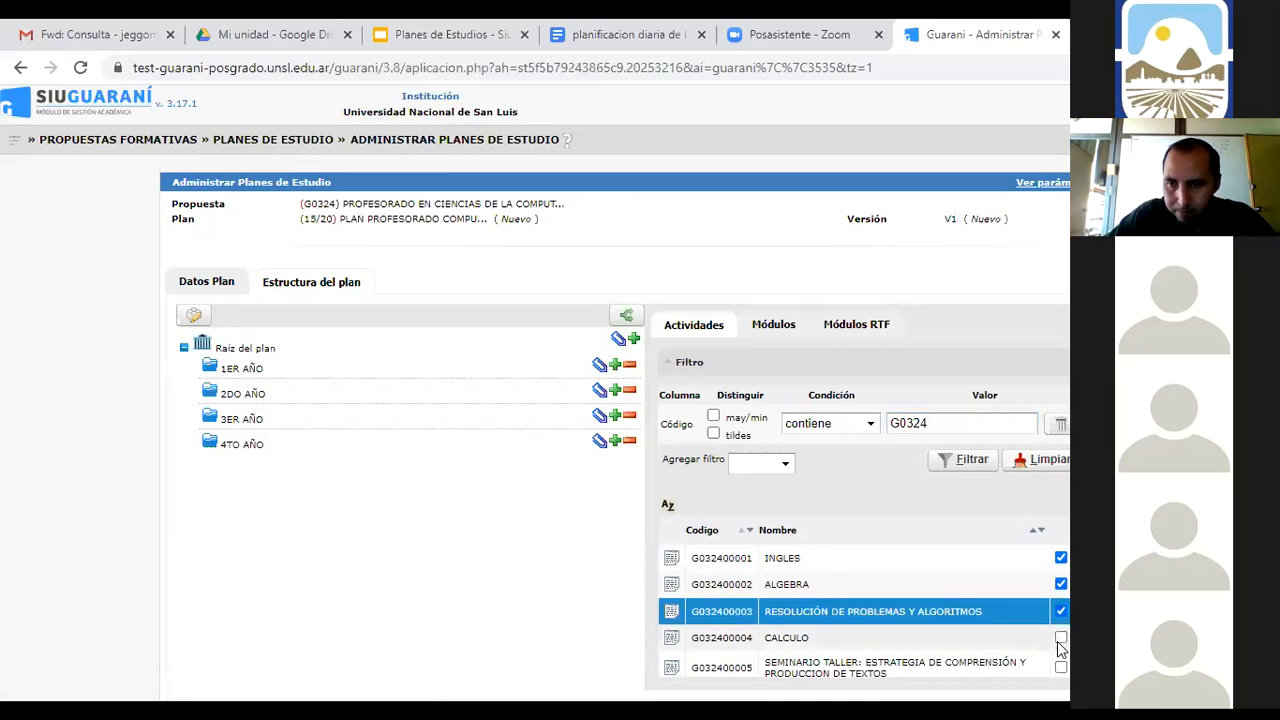
click(1061, 667)
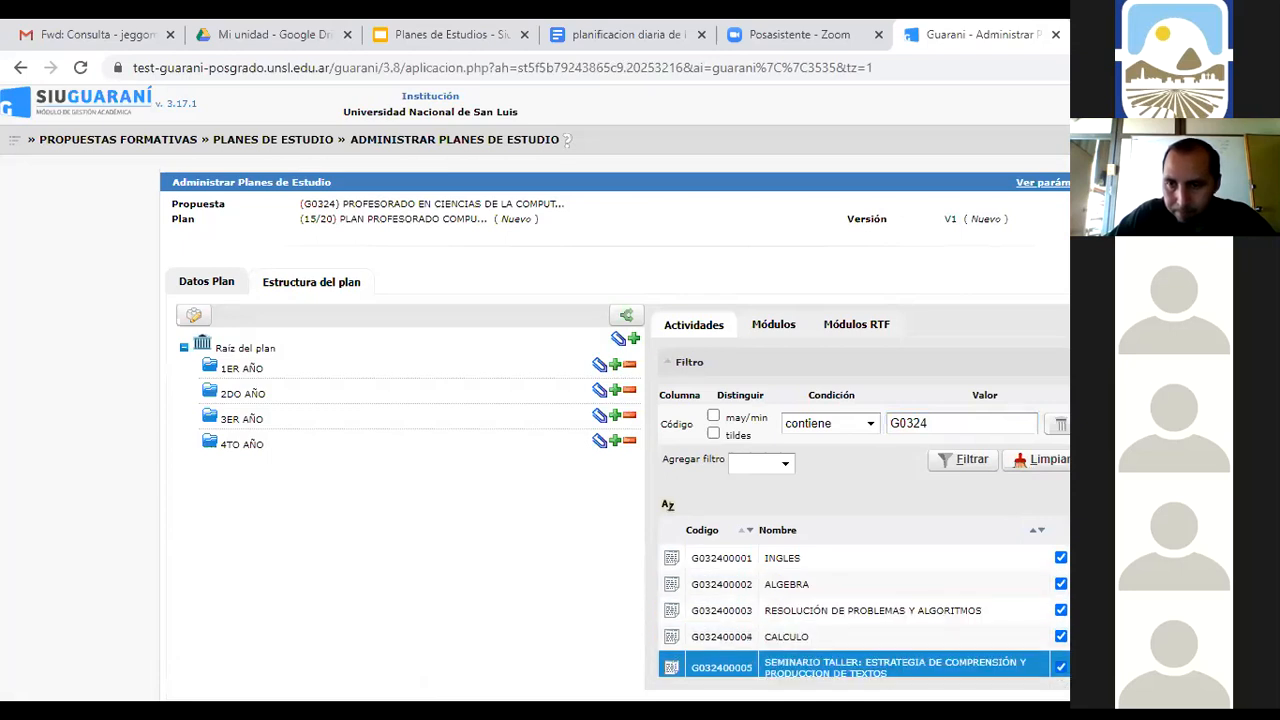
scroll(1061, 660, down, 2)
click(1061, 555)
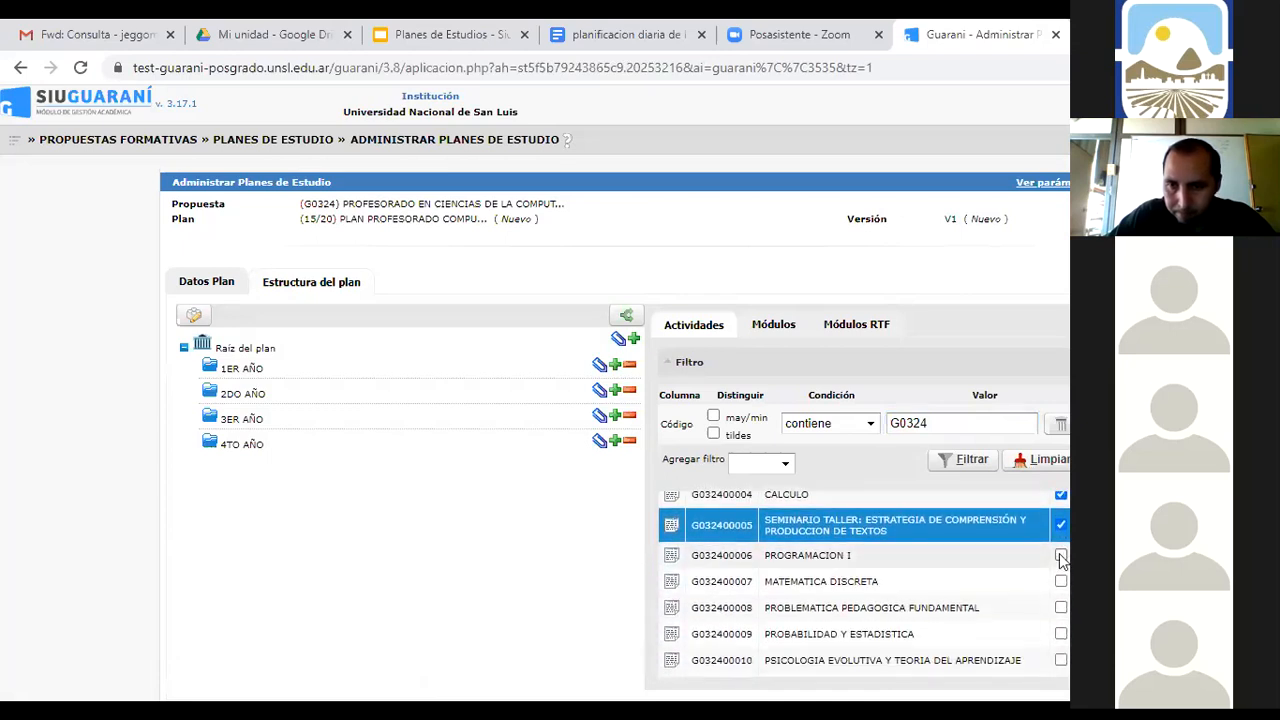
click(1061, 581)
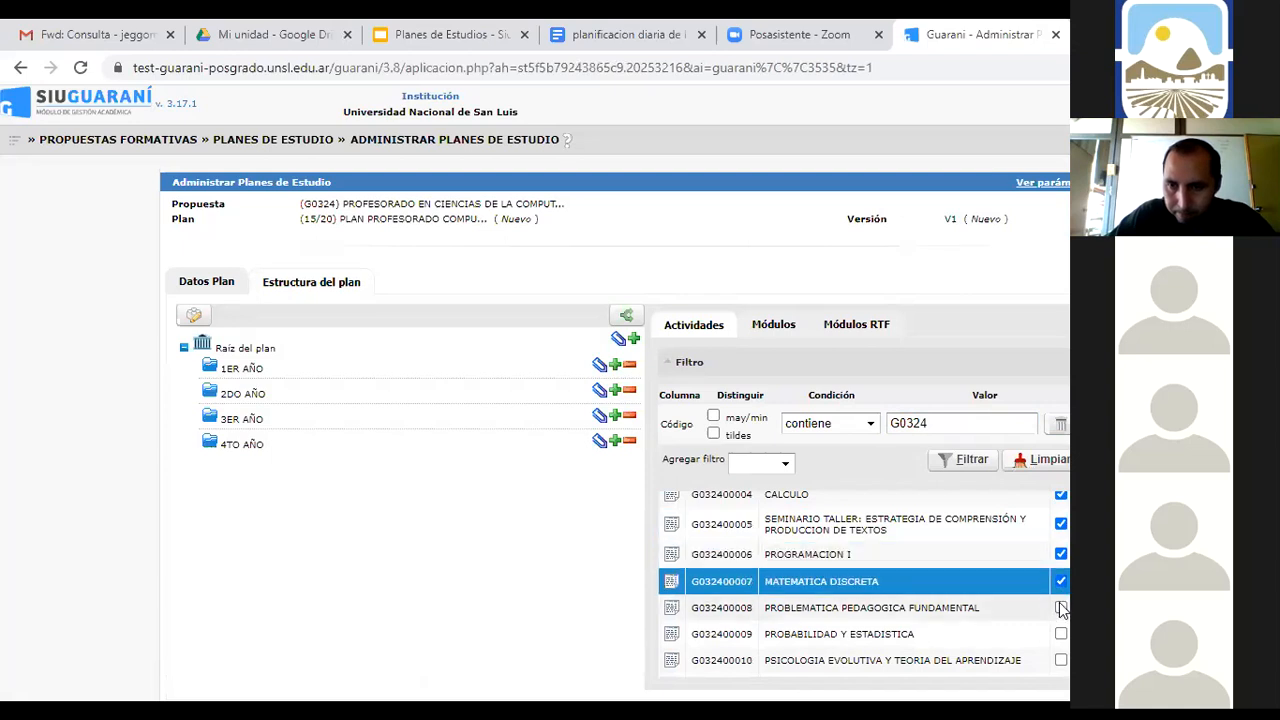
click(1061, 607)
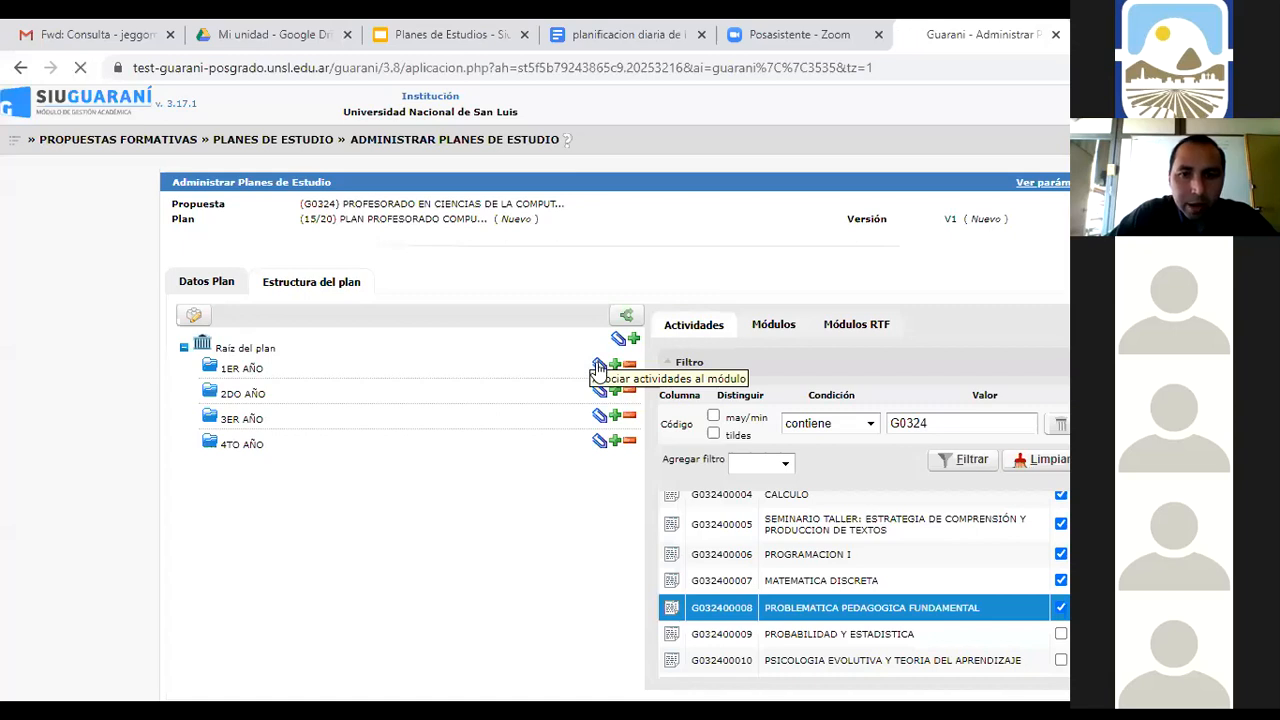
click(597, 366)
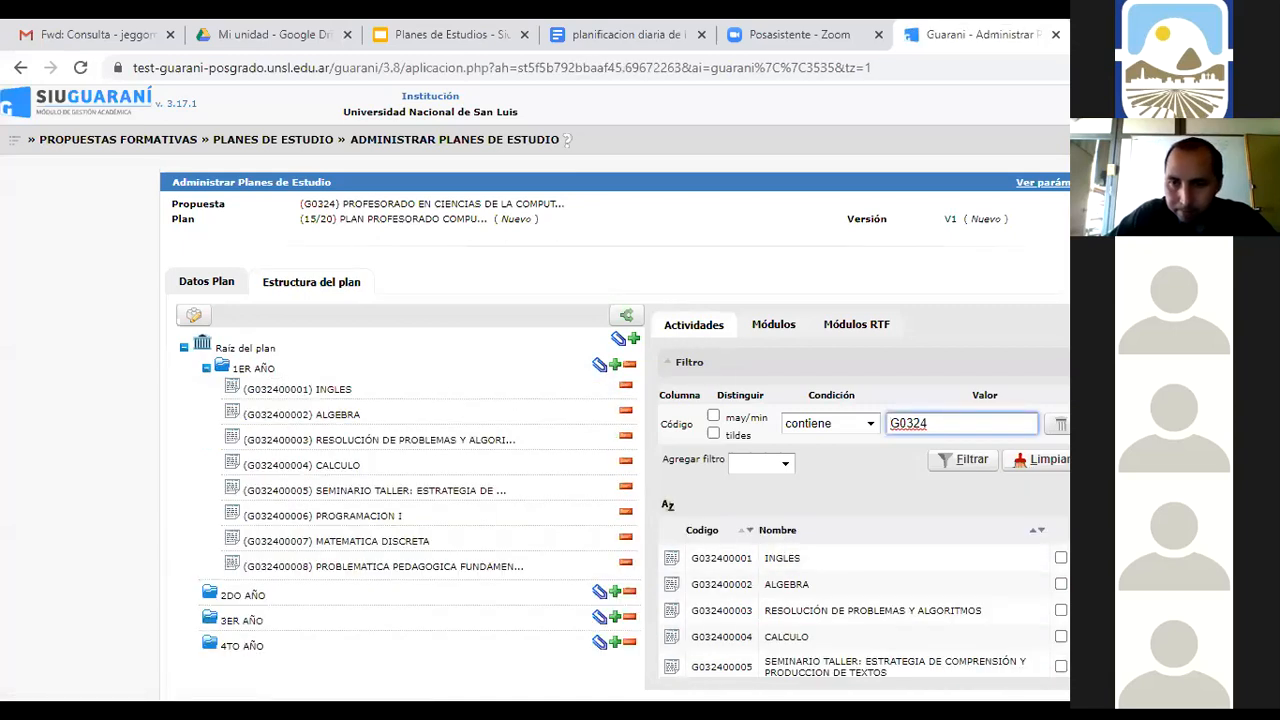
Tick G032400010 and PROGRAMACION II through ESTRUCTURA DE DATOS Y ALGORITMOS, and attach them to 2DO AÑO
scroll(865, 600, down, 2)
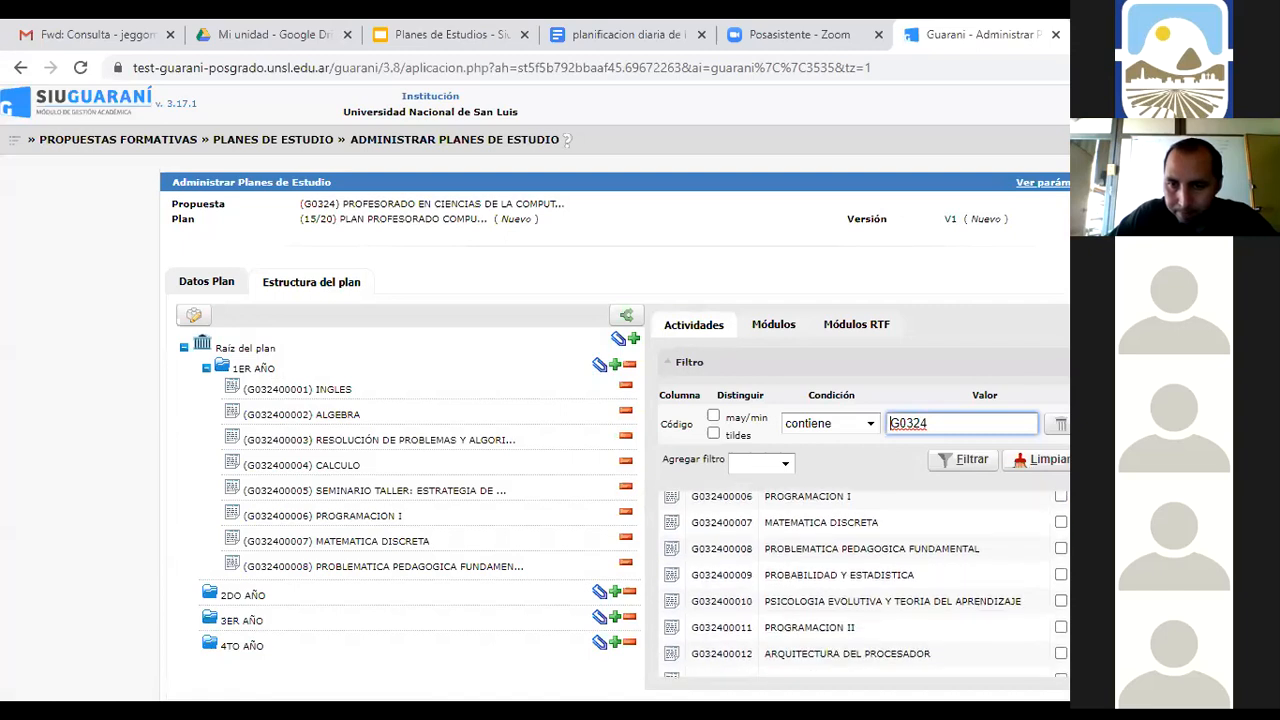
click(1061, 601)
click(1061, 628)
click(1061, 654)
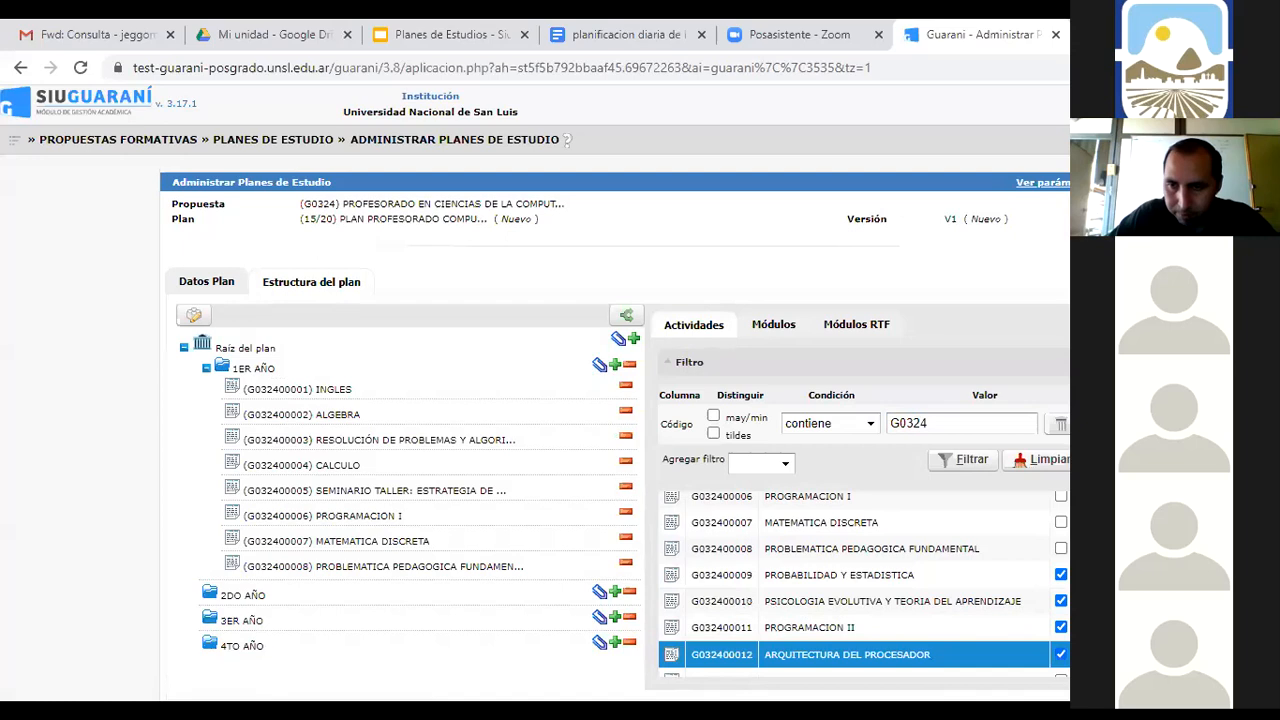
scroll(1060, 620, down, 2)
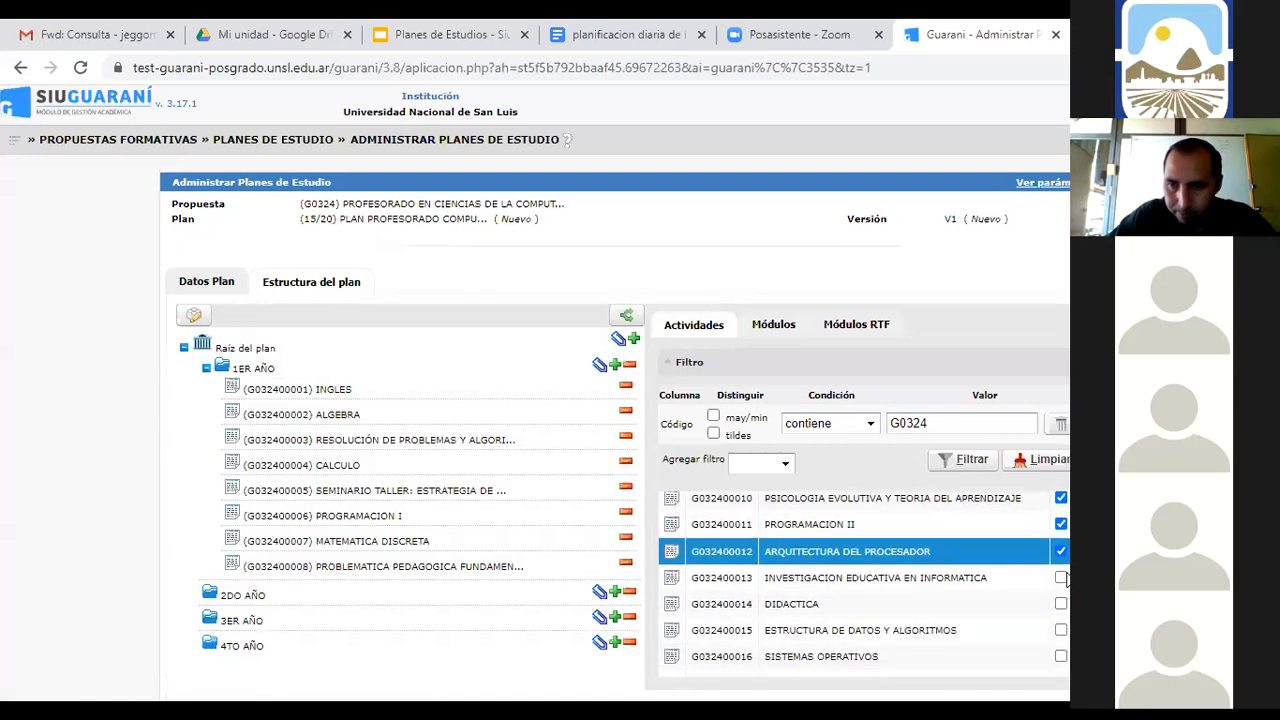
click(1061, 579)
click(1061, 604)
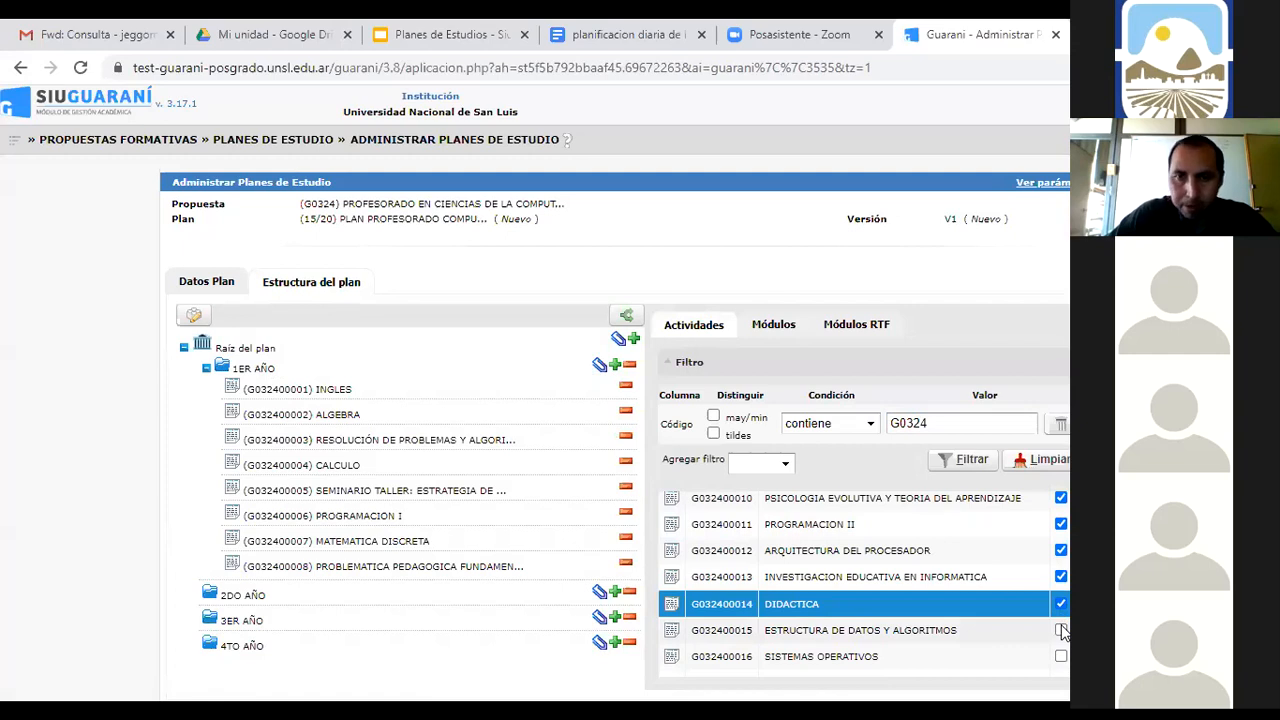
click(1061, 630)
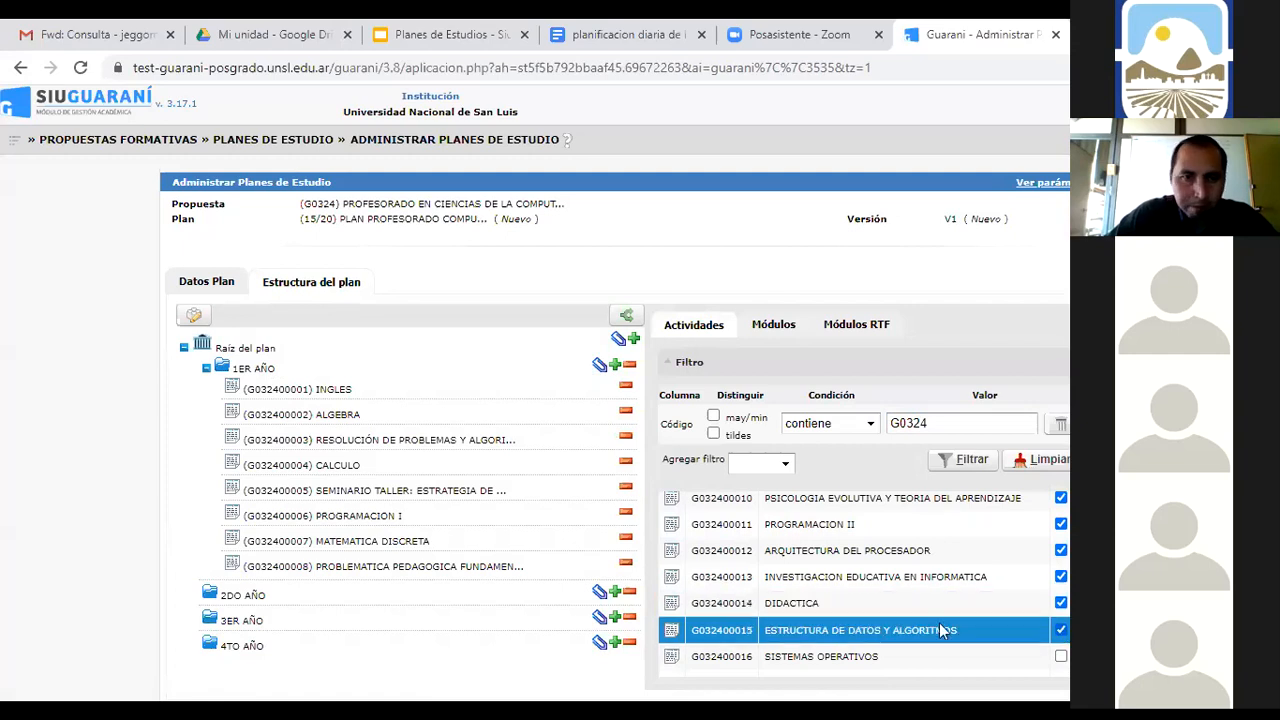
click(600, 595)
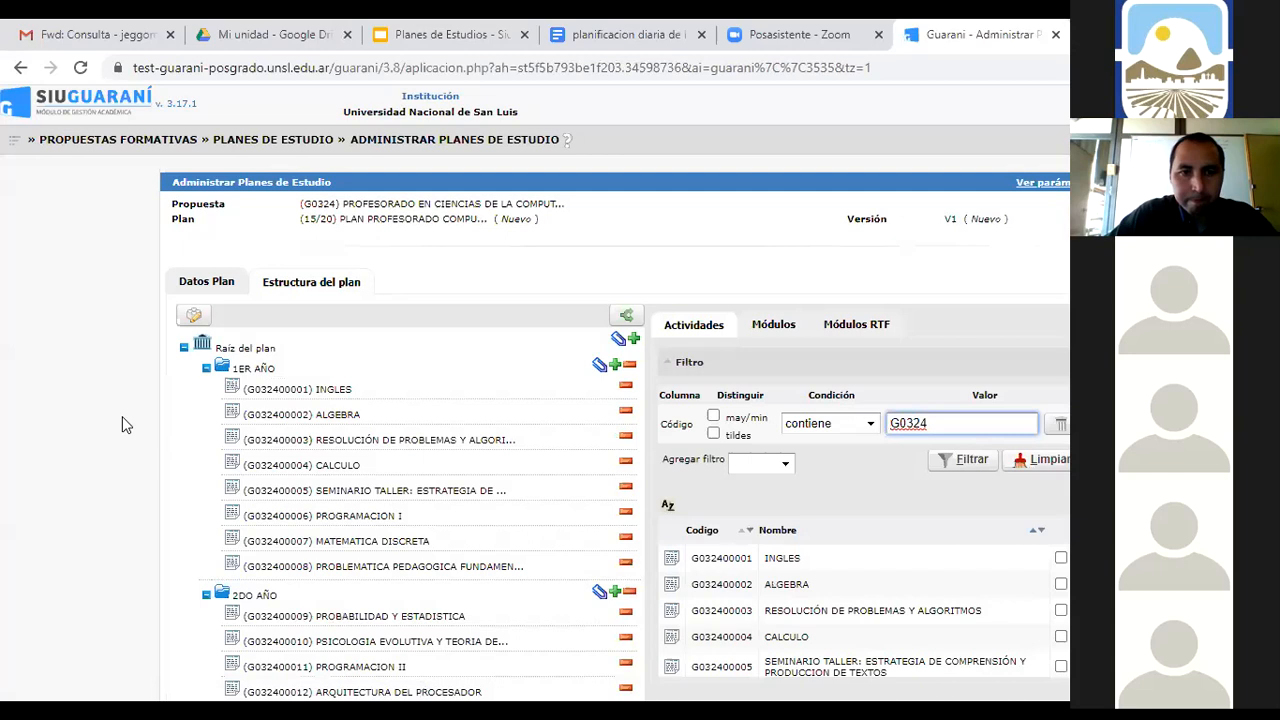
Collapse 1ER and 2DO AÑO, then attach G032400016–G032400022 (SISTEMAS OPERATIVOS onward) to 3ER AÑO
click(206, 368)
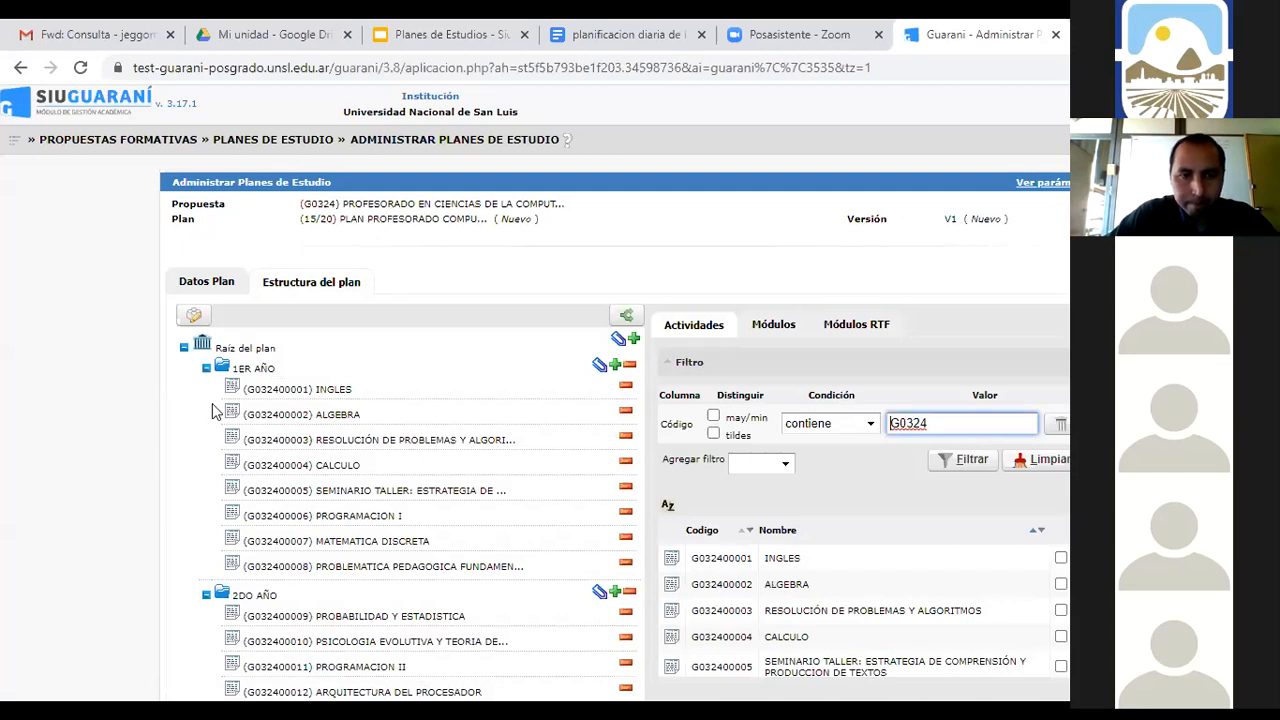
click(205, 394)
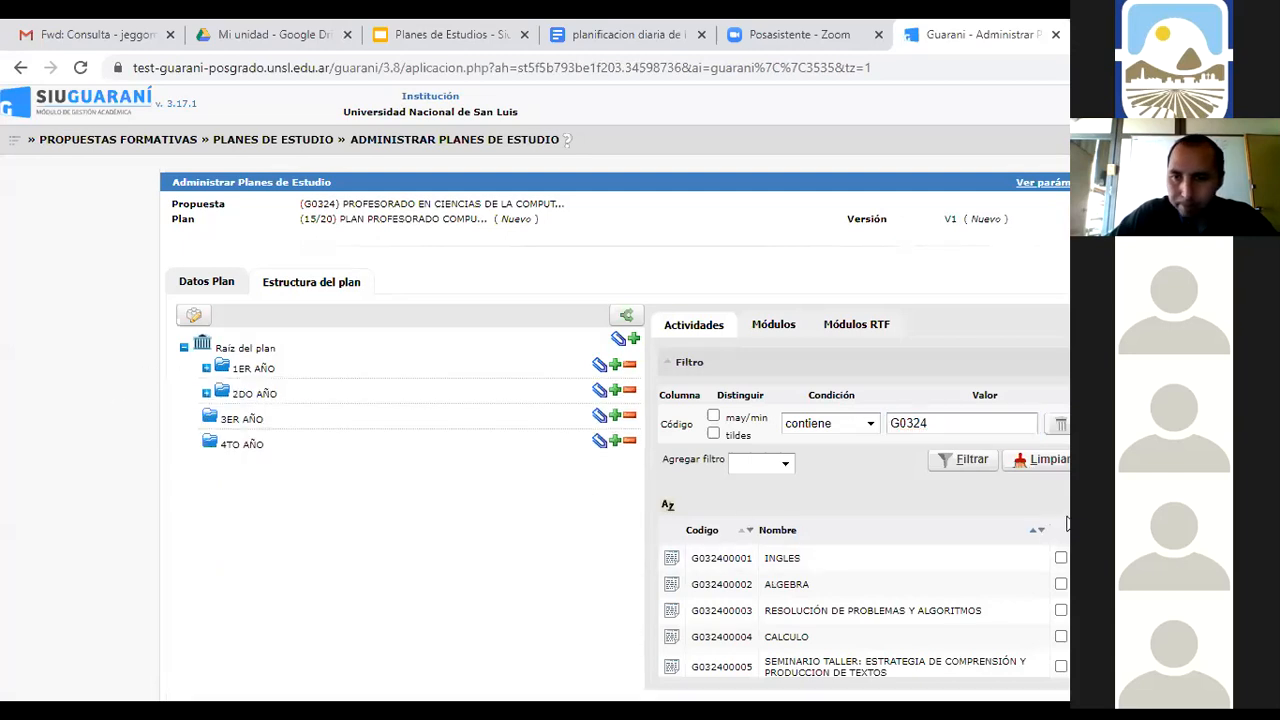
scroll(864, 585, down, 3)
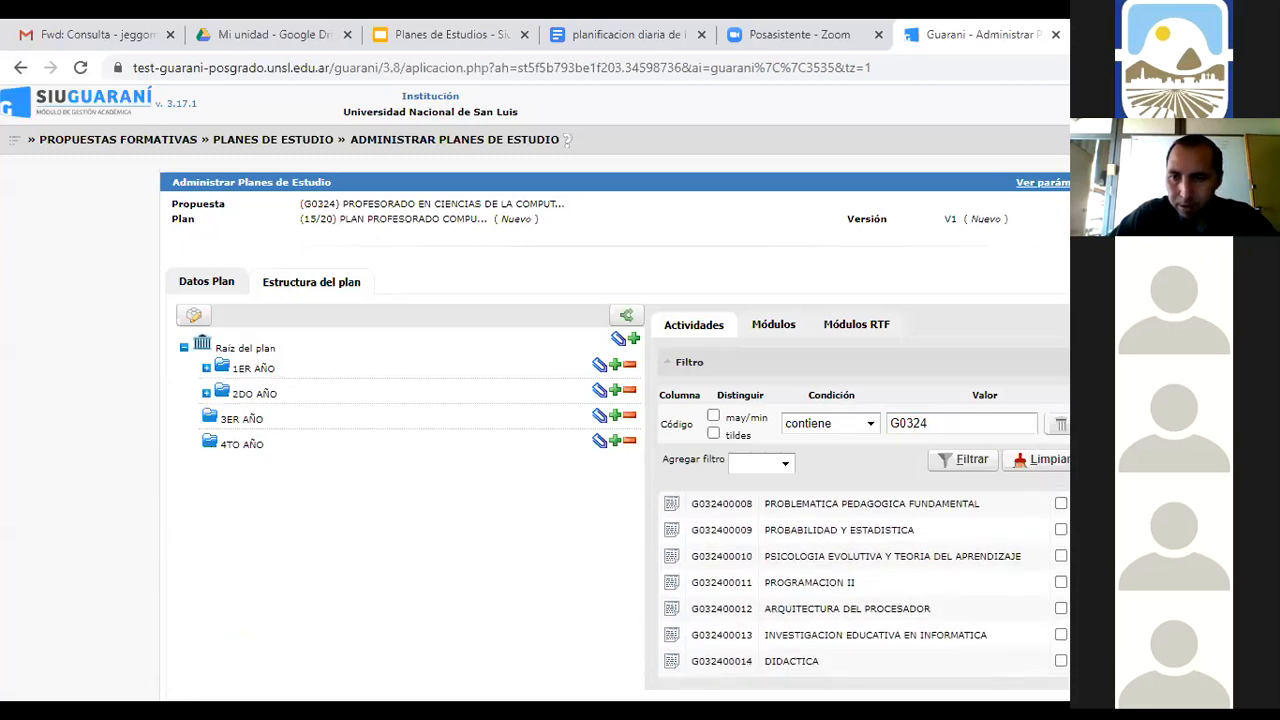
scroll(1060, 600, down, 2)
click(1060, 607)
click(1061, 637)
click(1061, 667)
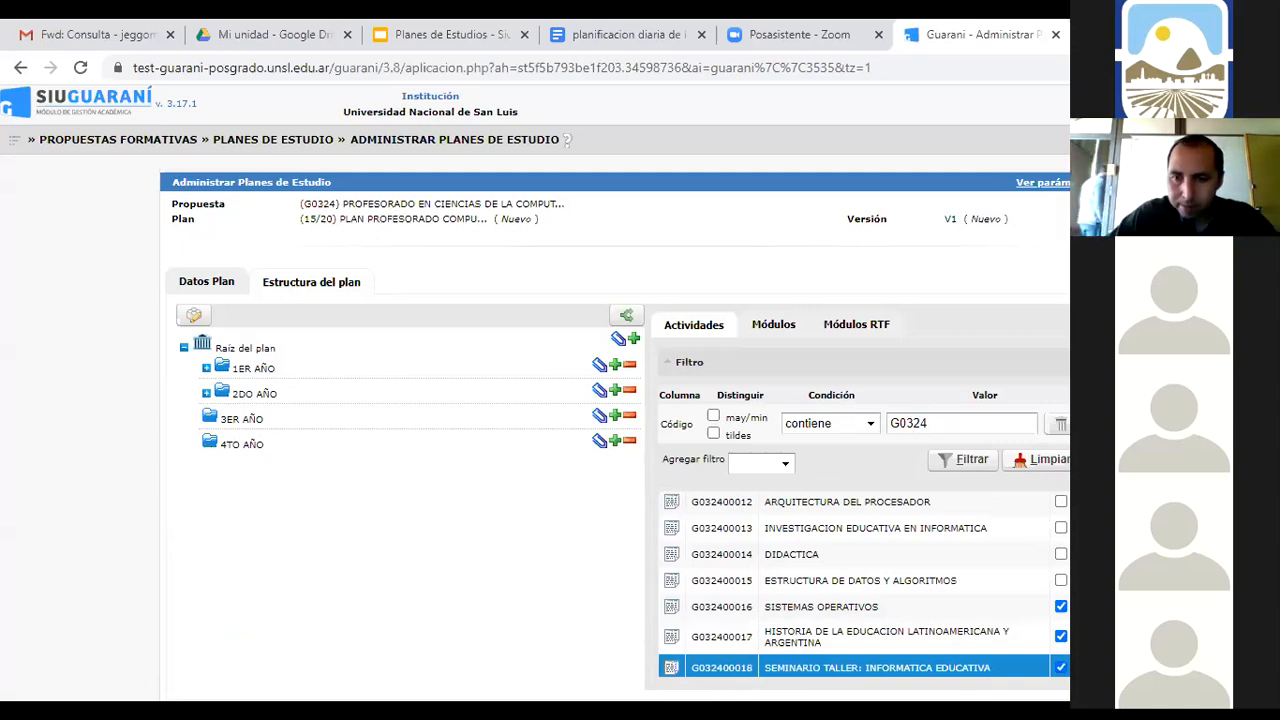
scroll(865, 585, down, 2)
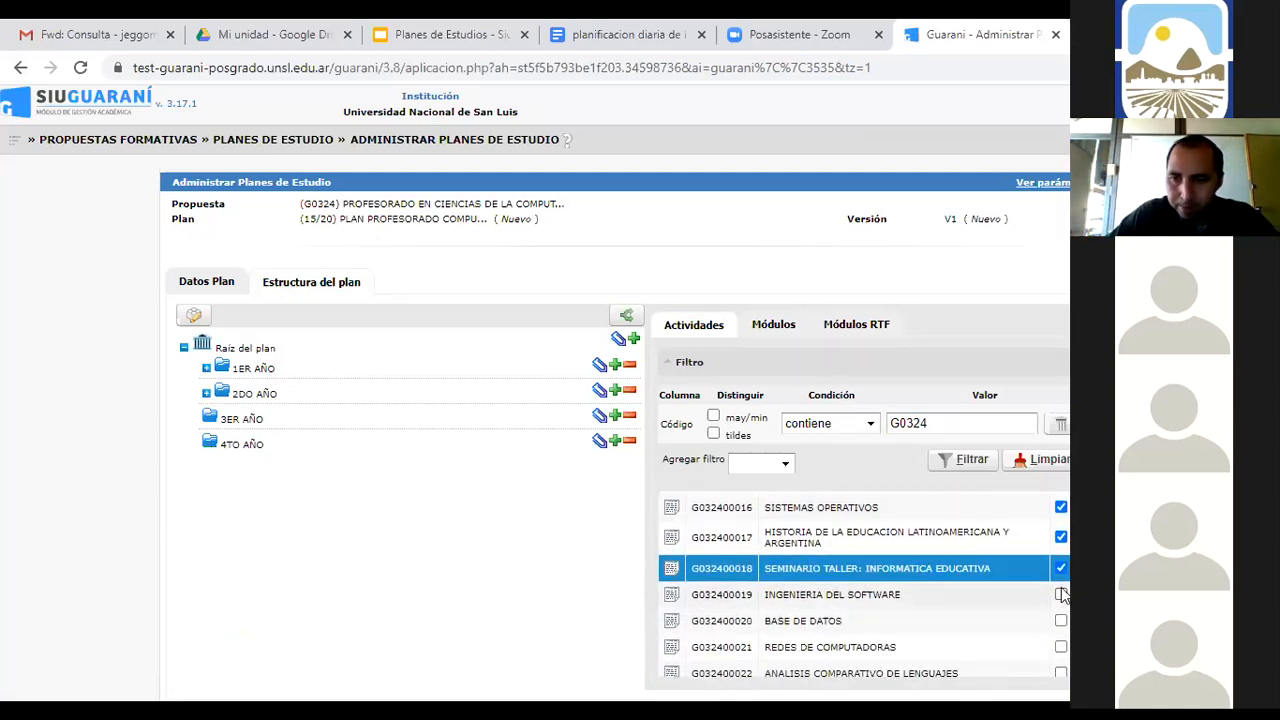
click(1061, 595)
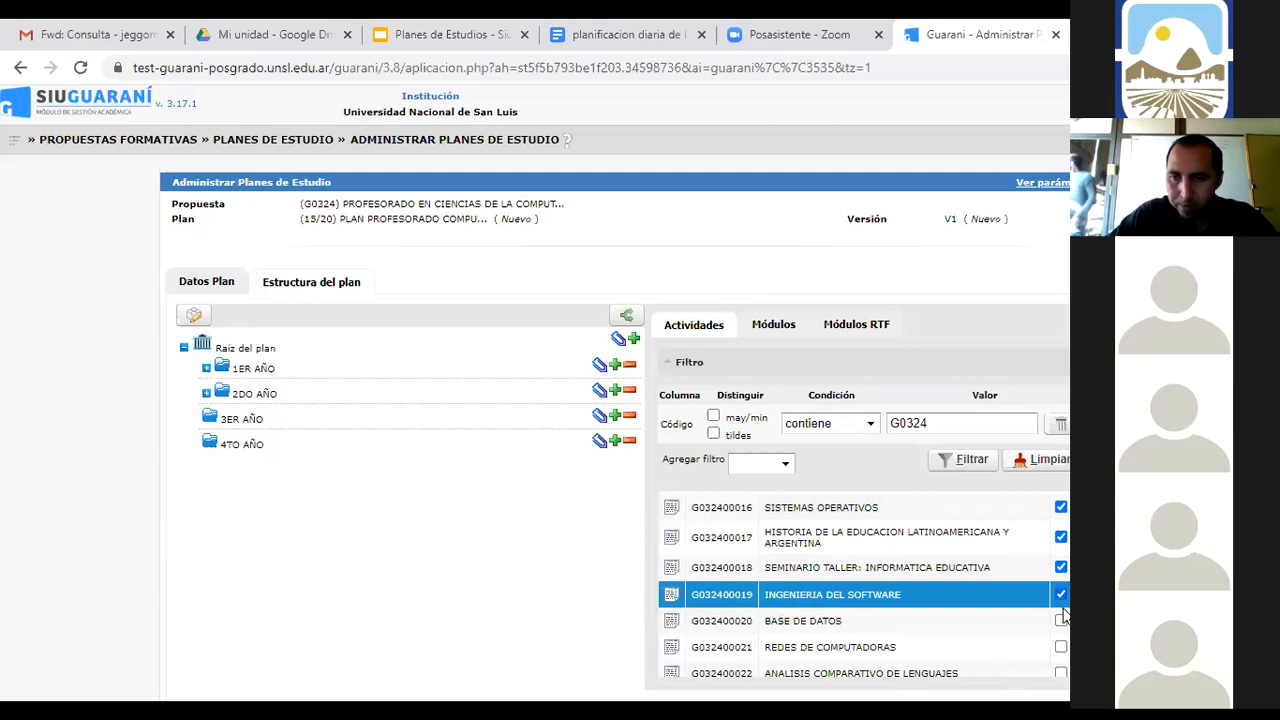
click(1061, 621)
click(1061, 647)
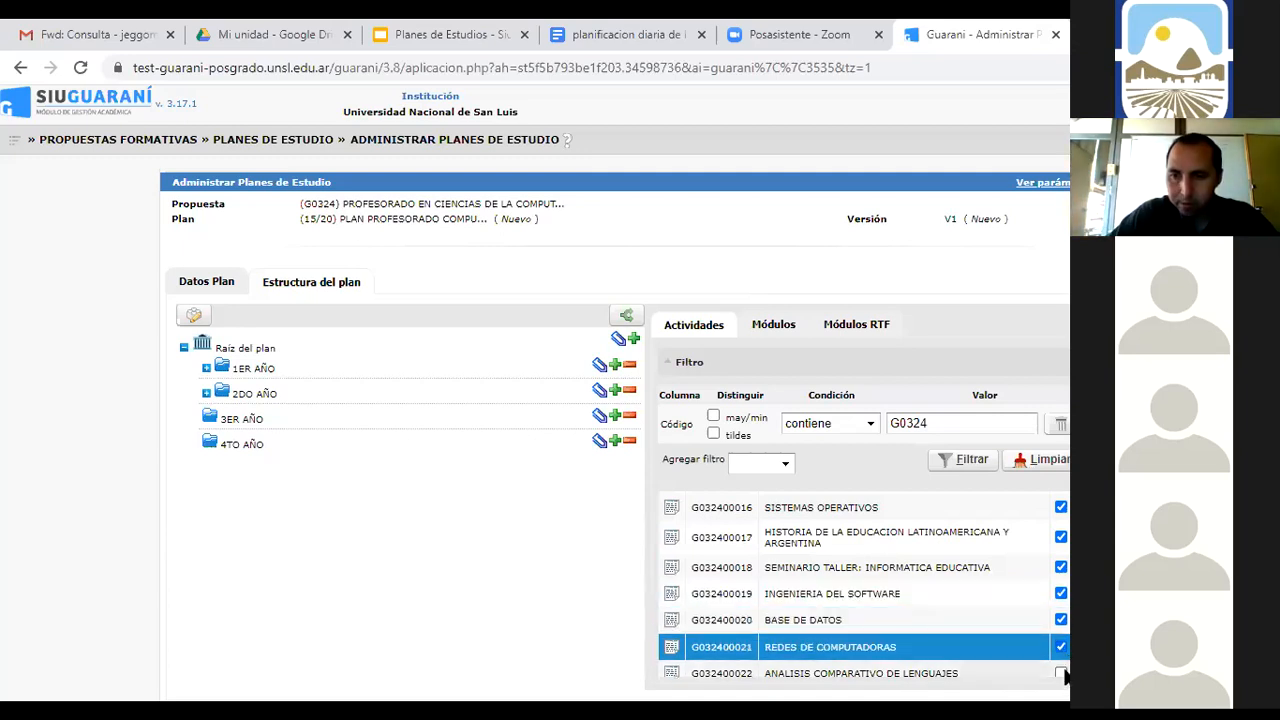
click(1061, 673)
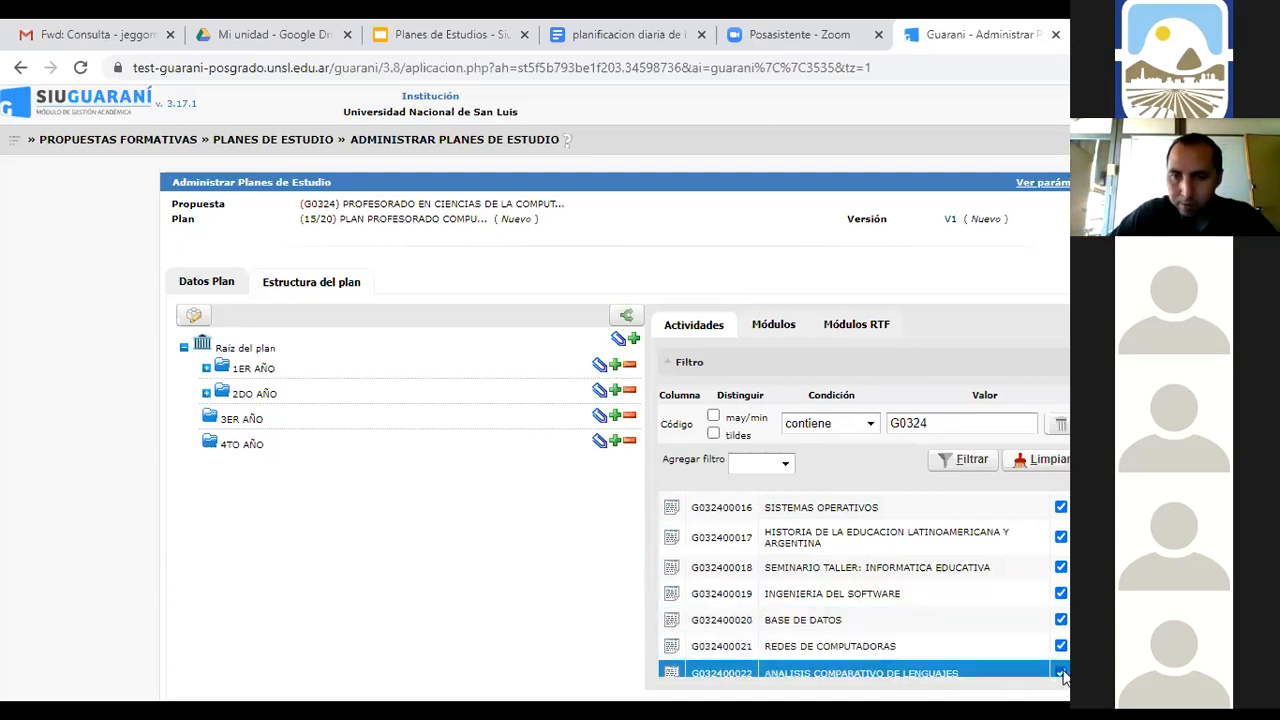
click(598, 416)
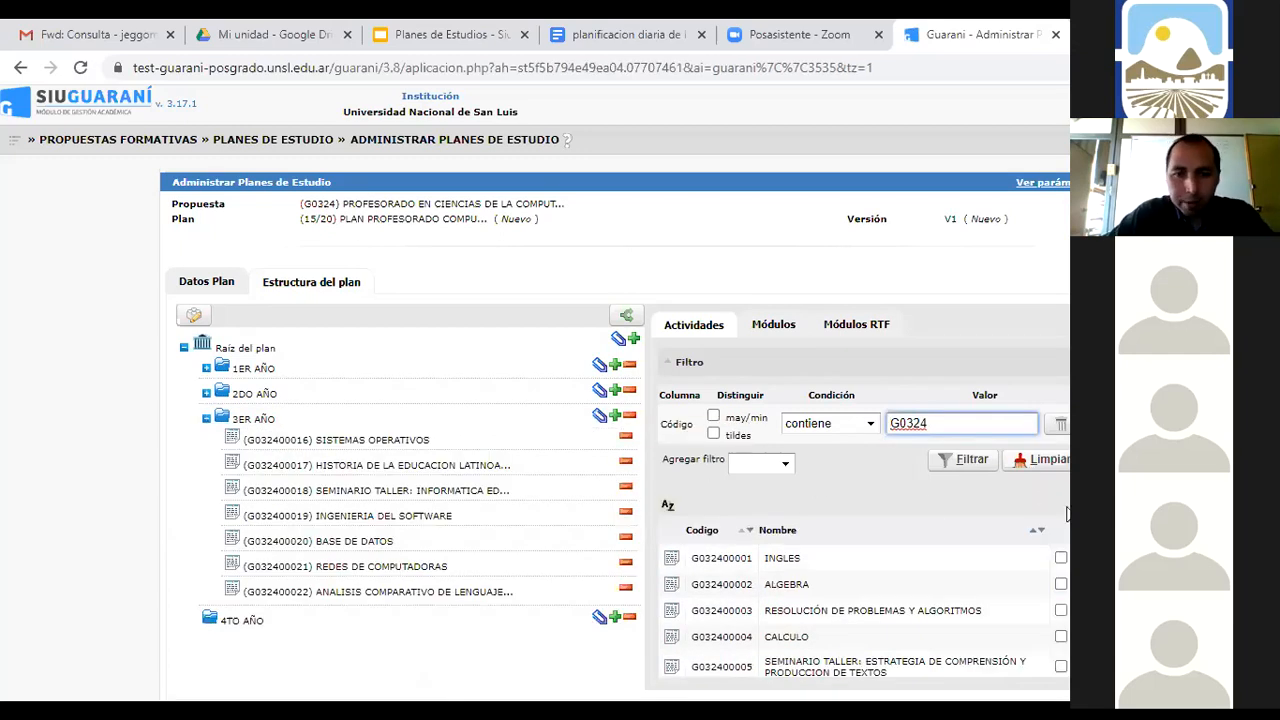
Tick FORMACION DOCENTE Y DIDACTICA ESPECIFICA through PRACTICA PROFESIONAL DOCENTE II plus PLANEAMIENTO INFORMATICO, attaching them to 4TO AÑO
scroll(864, 588, down, 4)
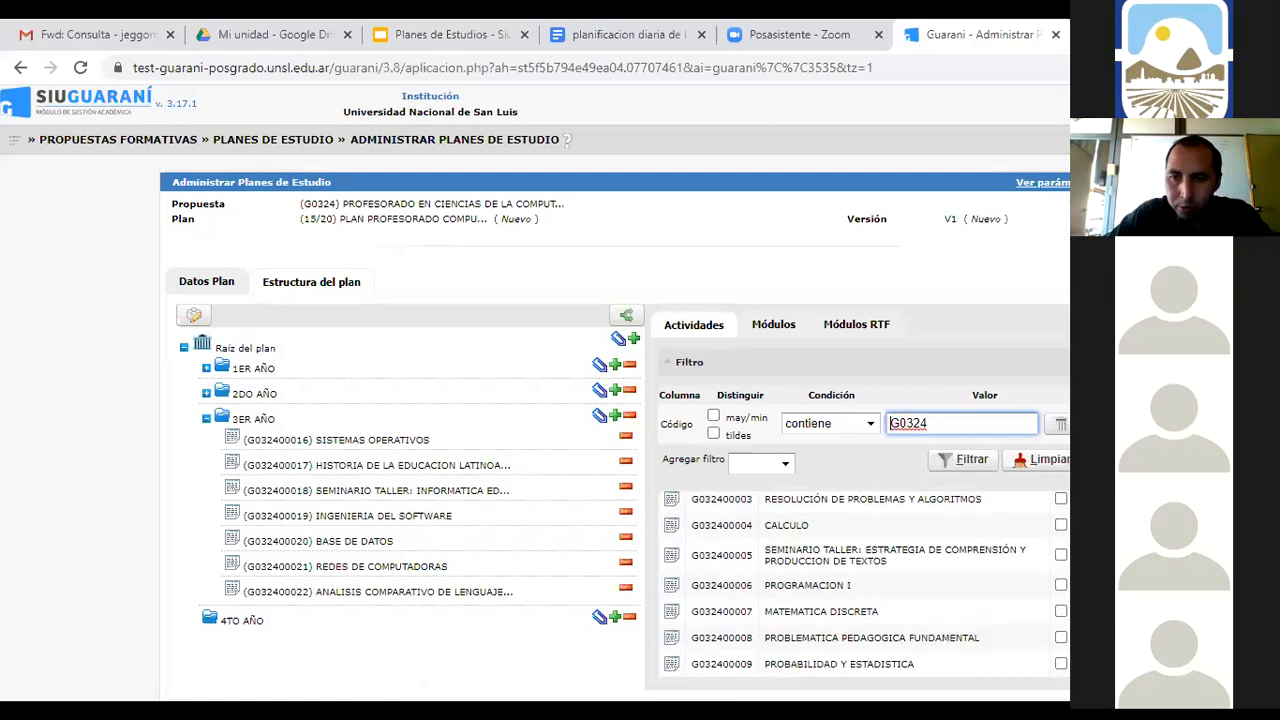
scroll(864, 584, down, 3)
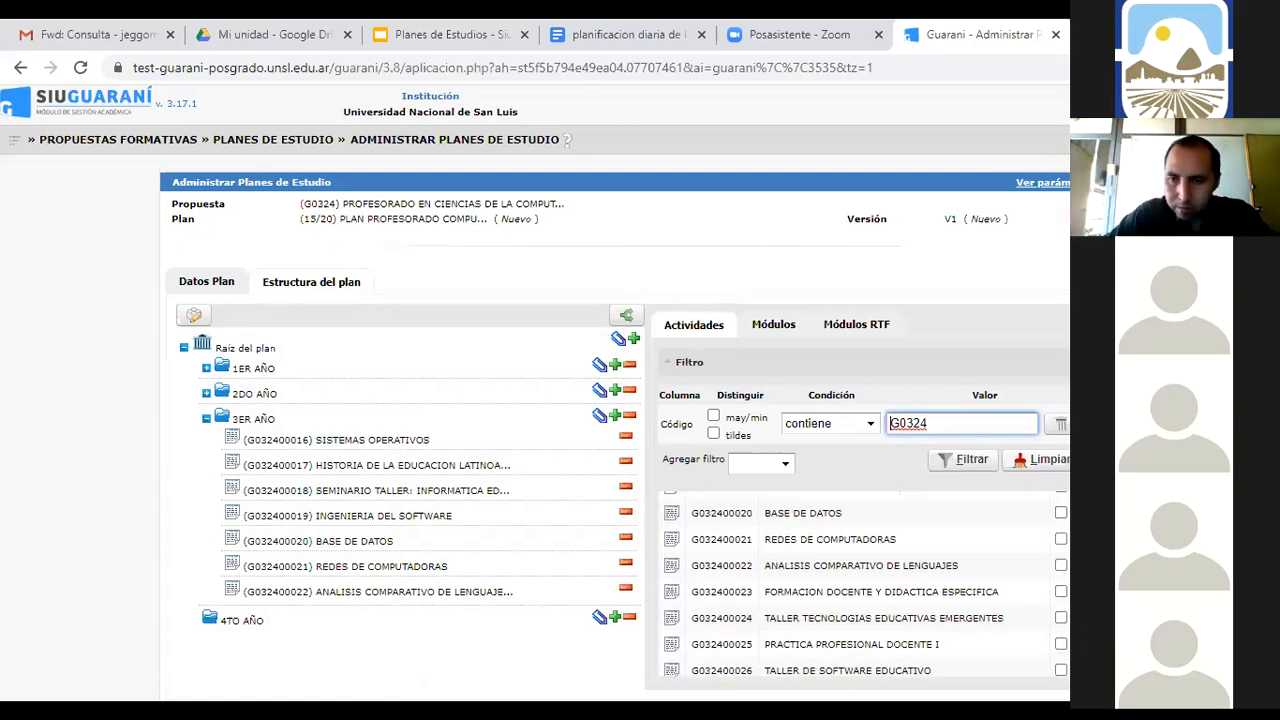
click(1060, 592)
click(1061, 620)
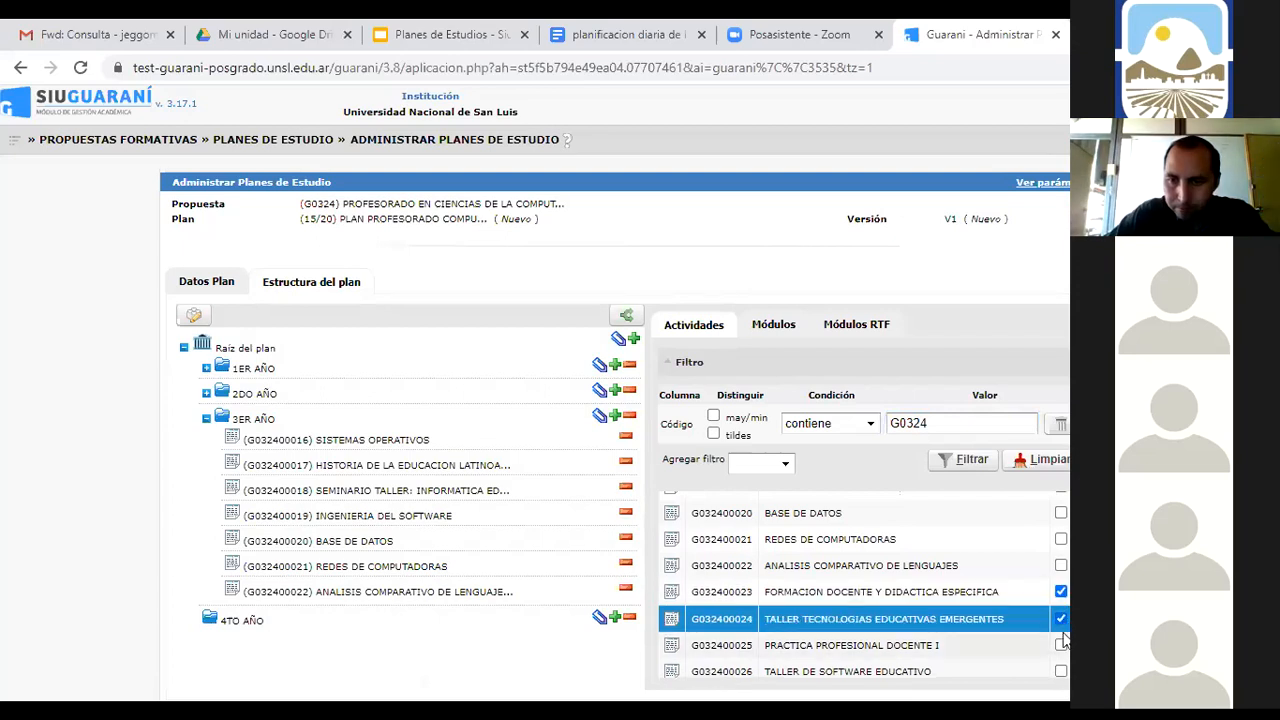
click(1061, 645)
click(1062, 670)
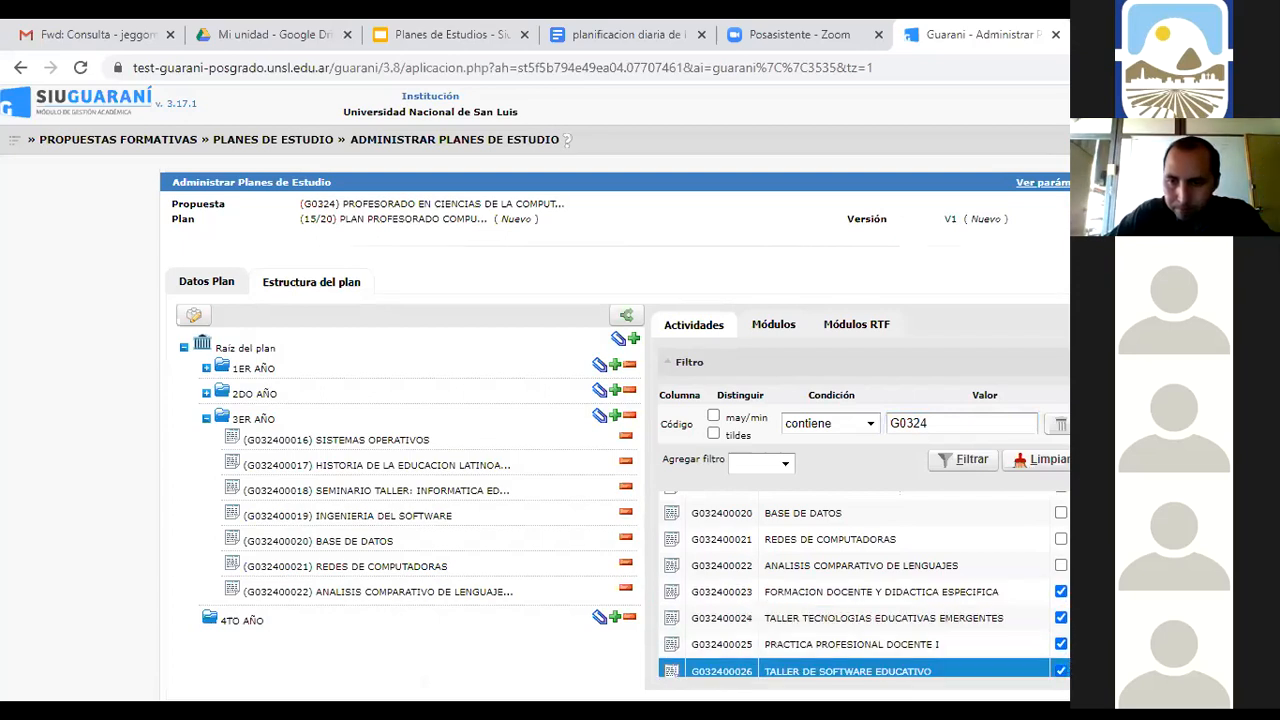
scroll(1062, 640, down, 3)
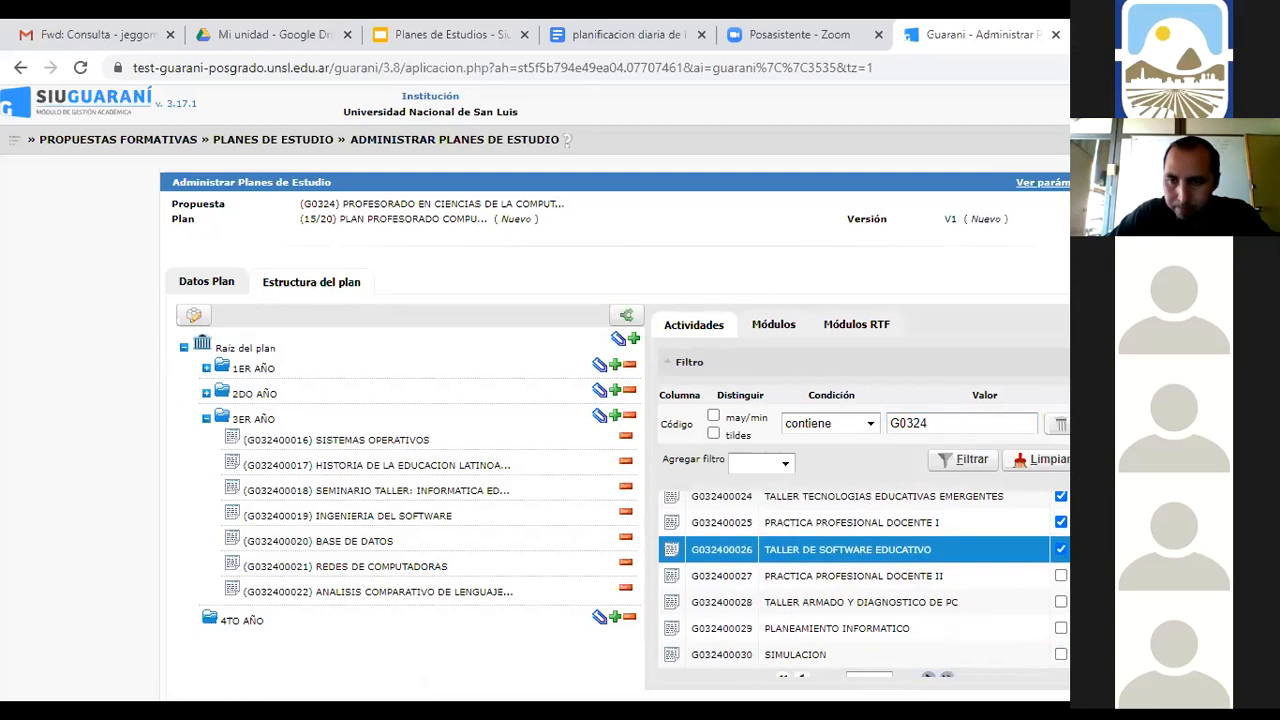
click(1061, 577)
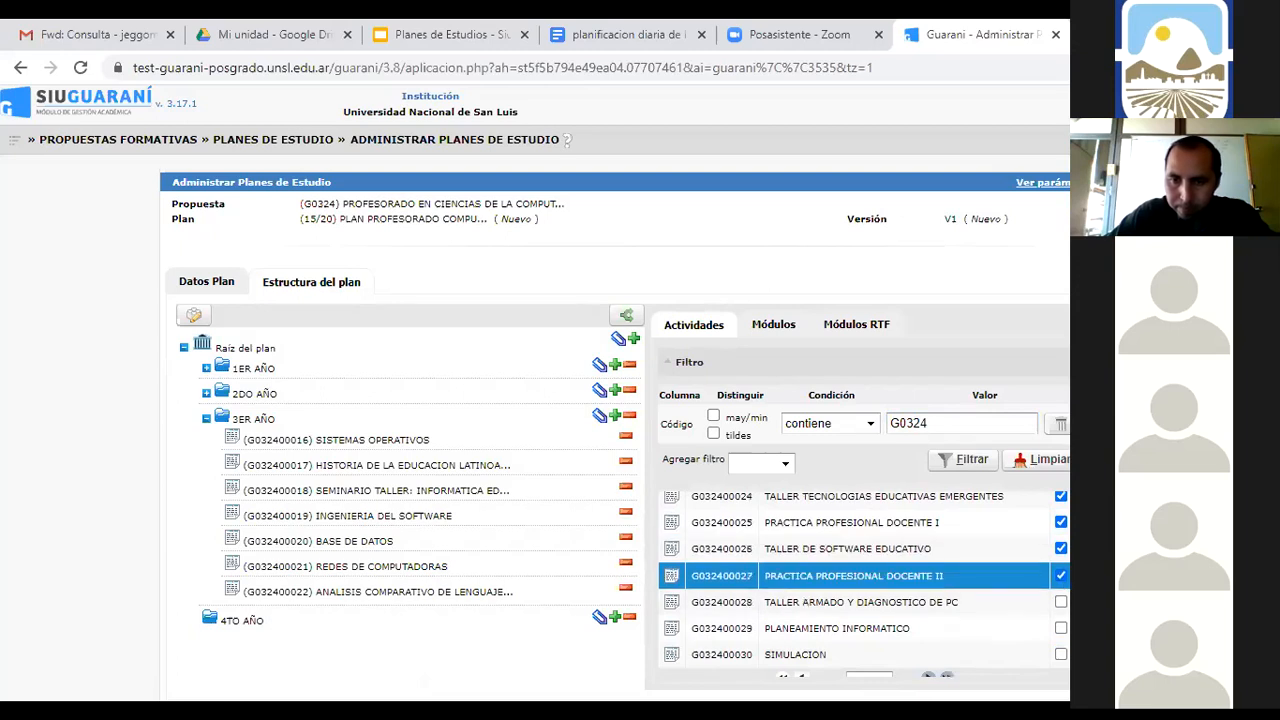
click(1061, 629)
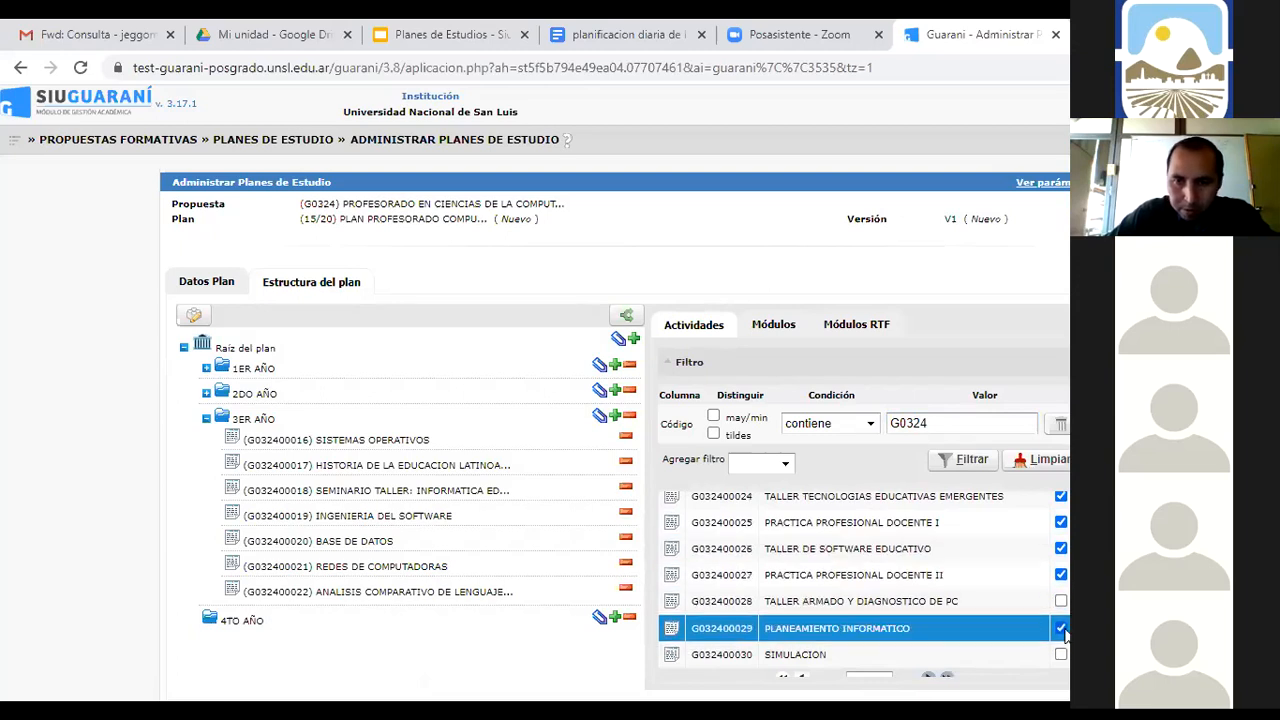
click(597, 618)
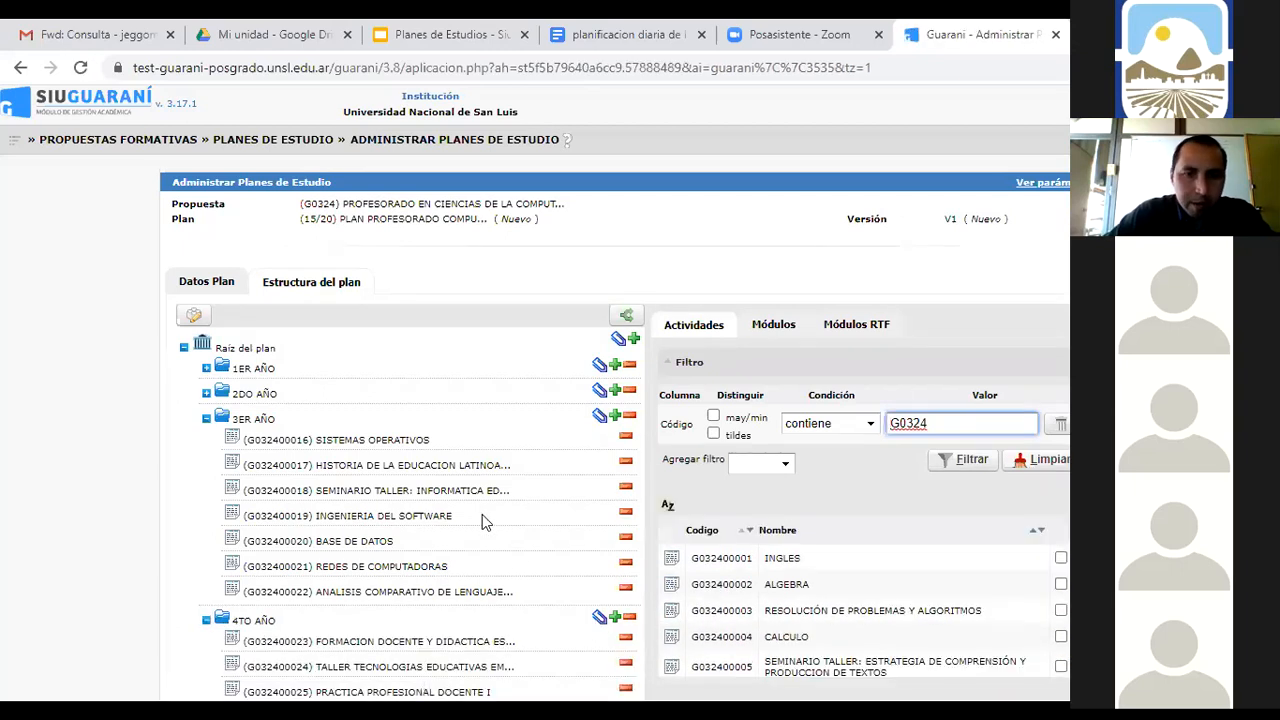
Collapse 3ER AÑO, filter by code G0324G, and add elective module G0324G0001 to 4TO AÑO
scroll(474, 497, down, 1)
scroll(474, 497, down, 1)
click(206, 276)
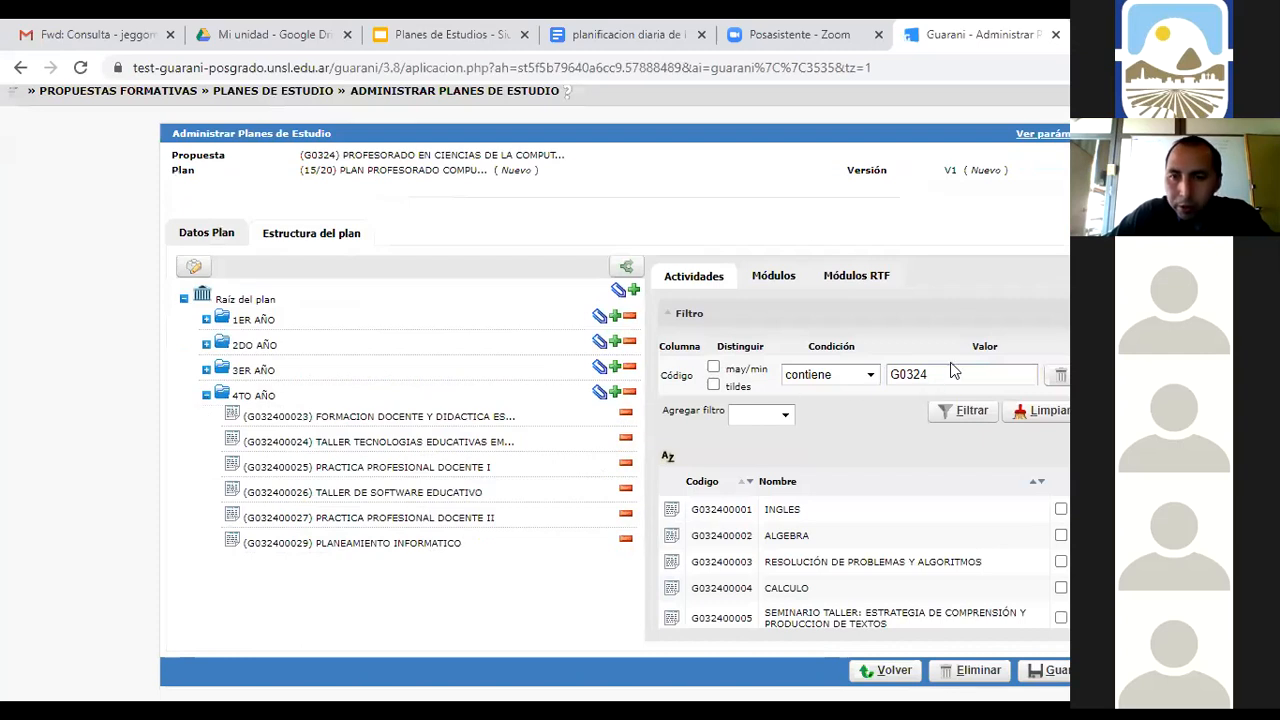
click(952, 372)
click(941, 437)
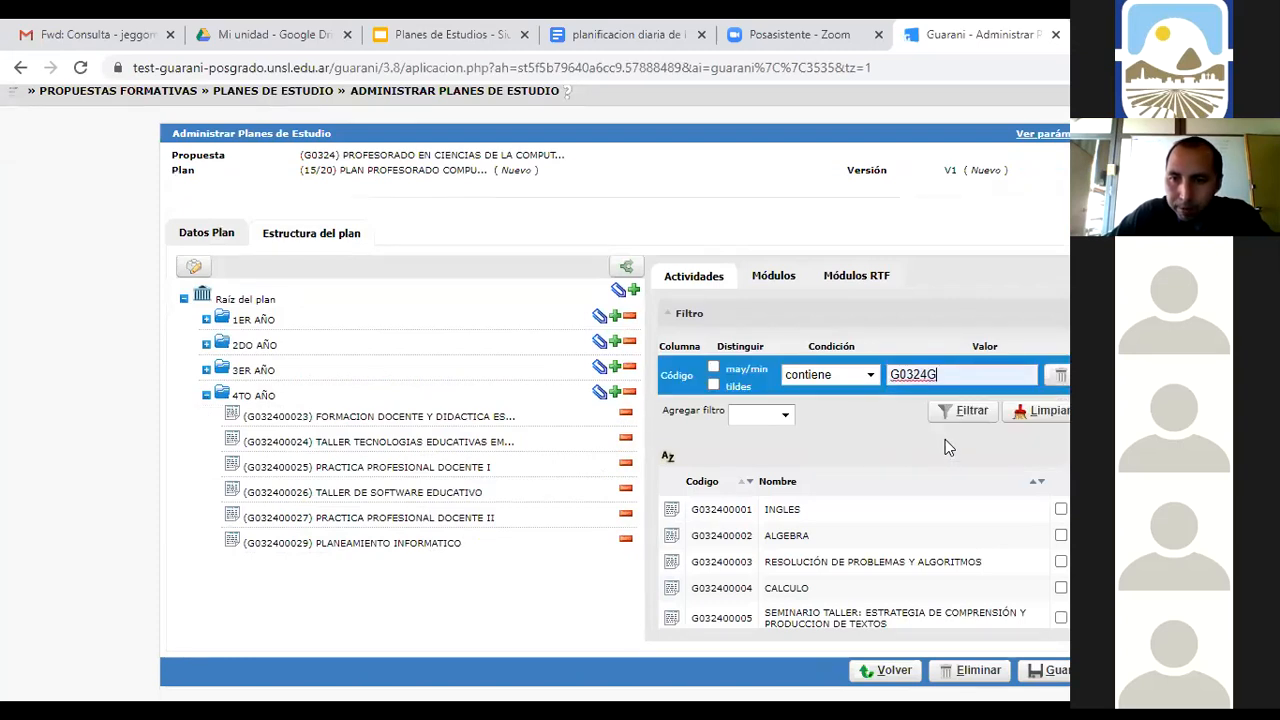
click(976, 413)
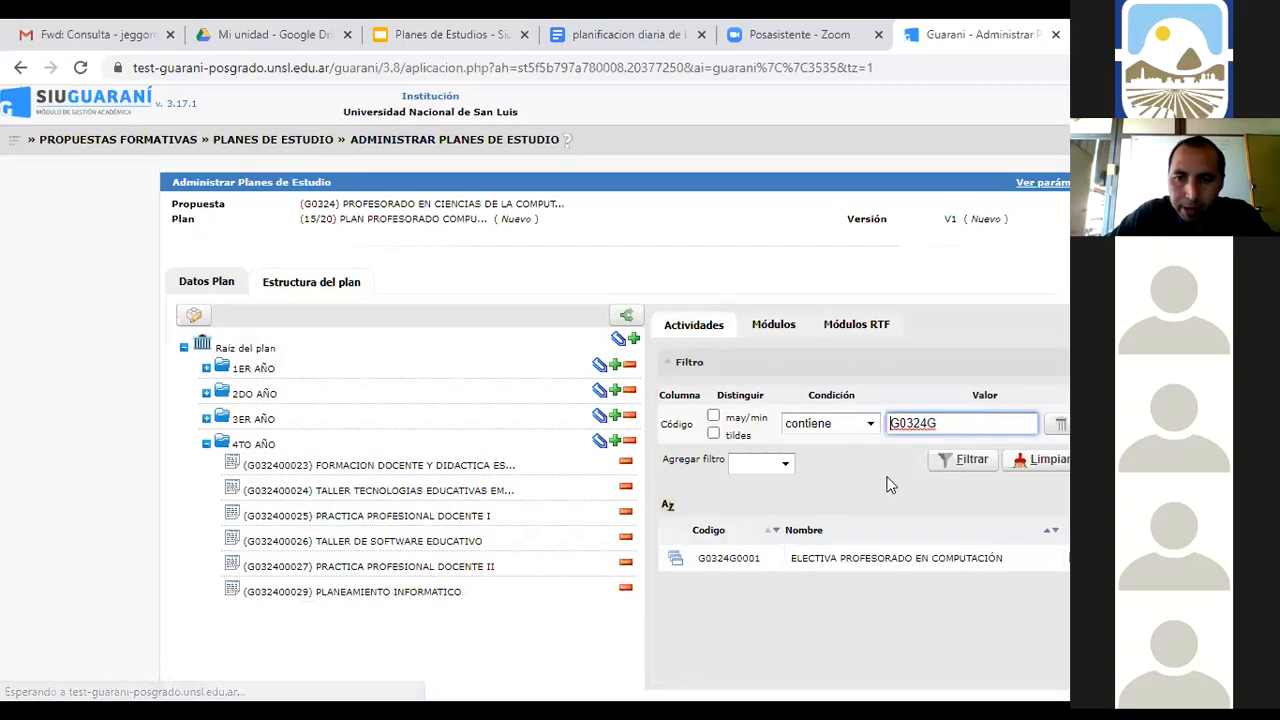
click(729, 558)
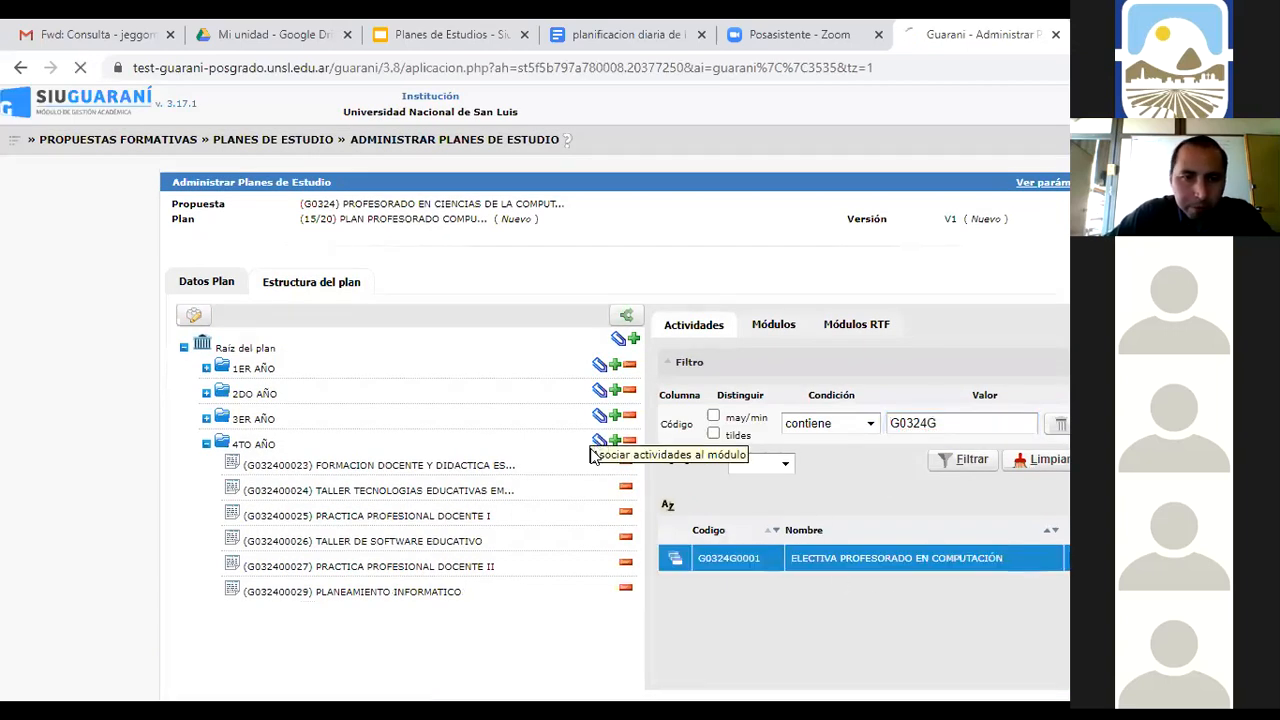
click(599, 443)
Collapse 4TO AÑO and save the plan structure with Guardar
scroll(566, 497, down, 1)
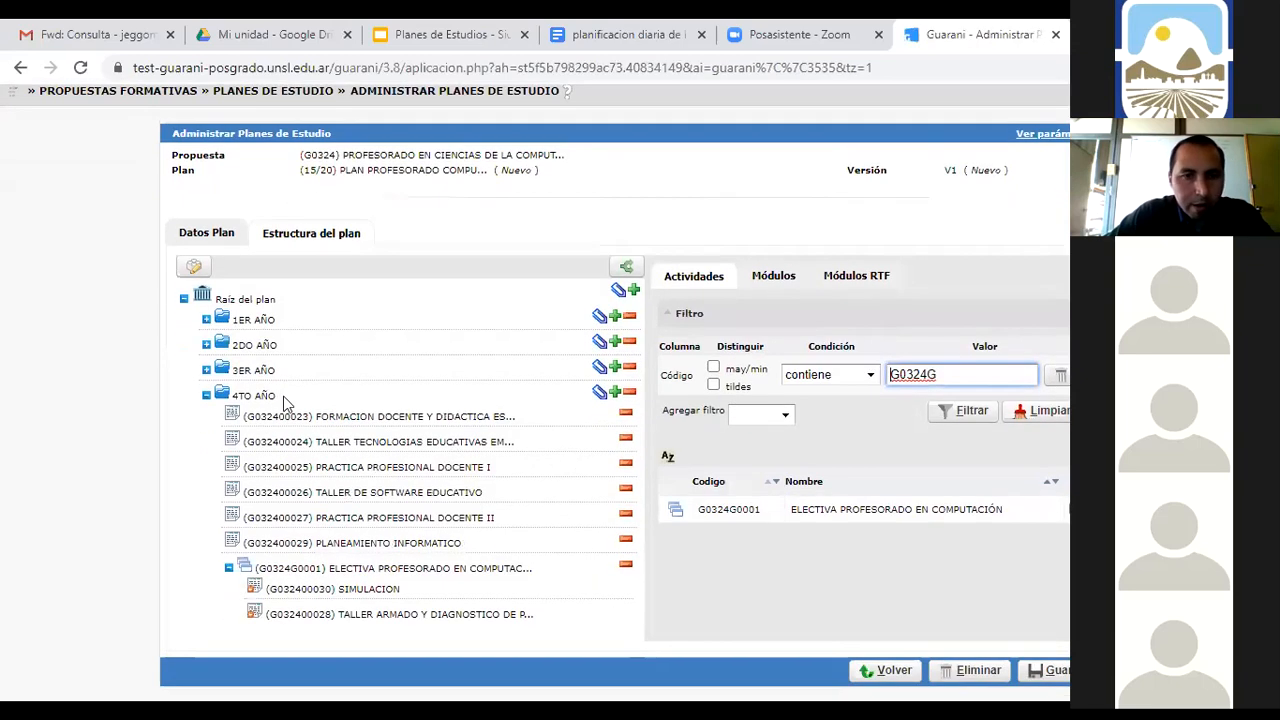
click(207, 397)
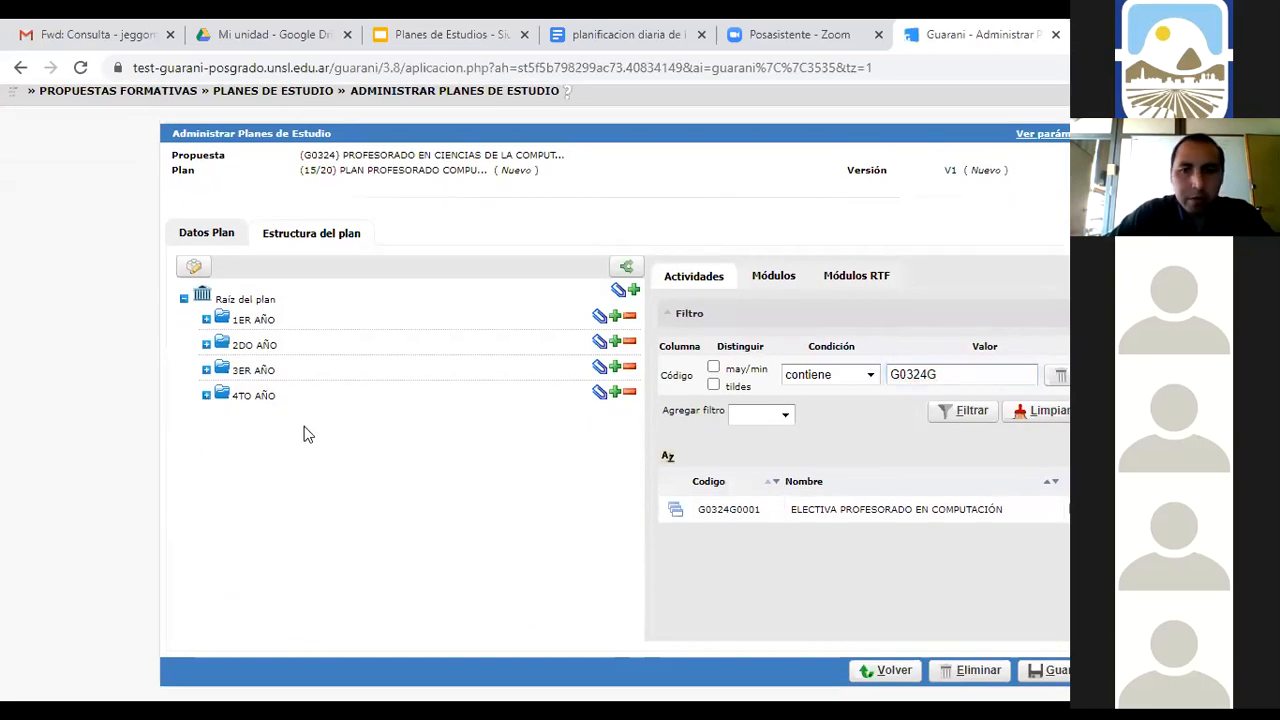
click(1058, 672)
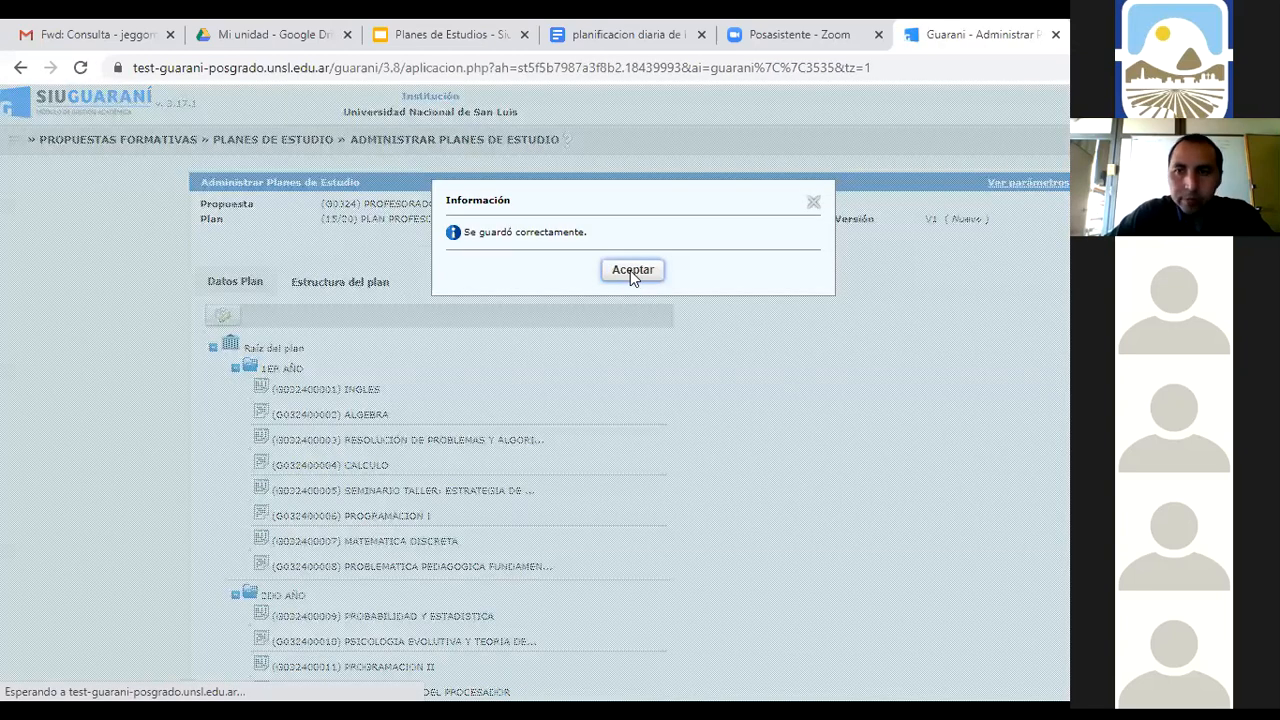
Dismiss the saved-successfully message and look over the saved plan tree
click(630, 270)
scroll(808, 421, down, 5)
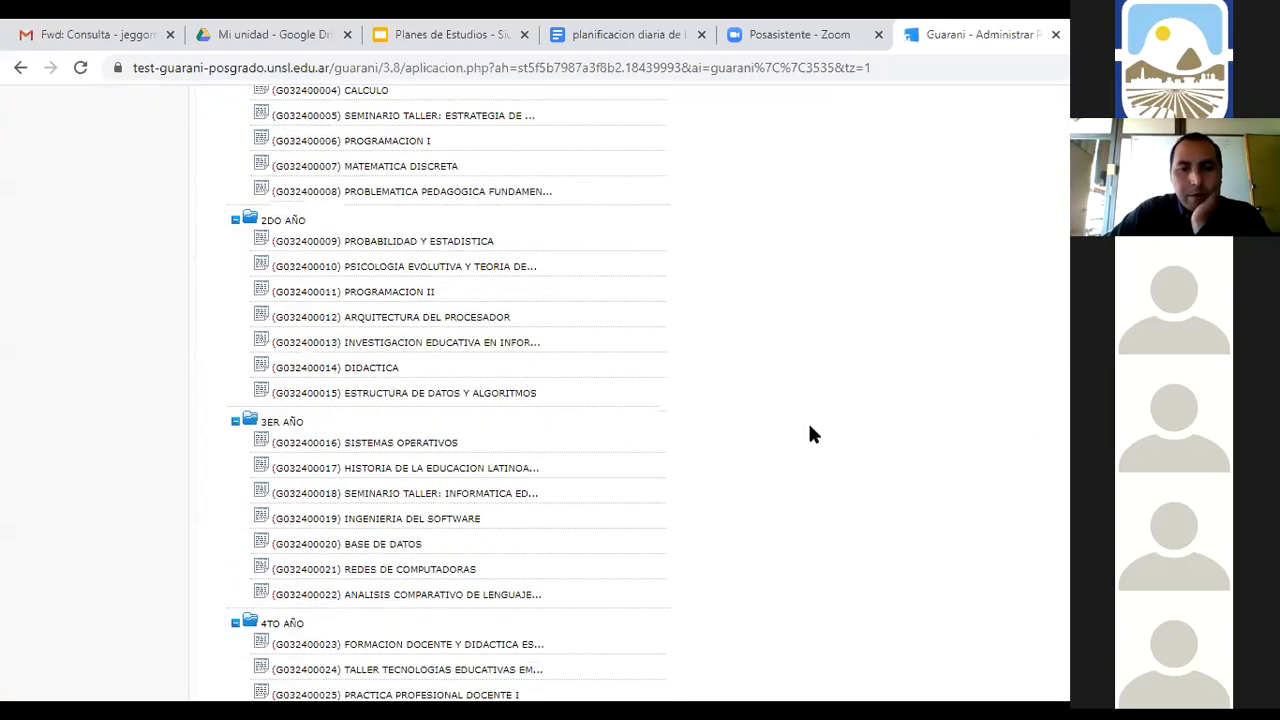
scroll(812, 432, up, 5)
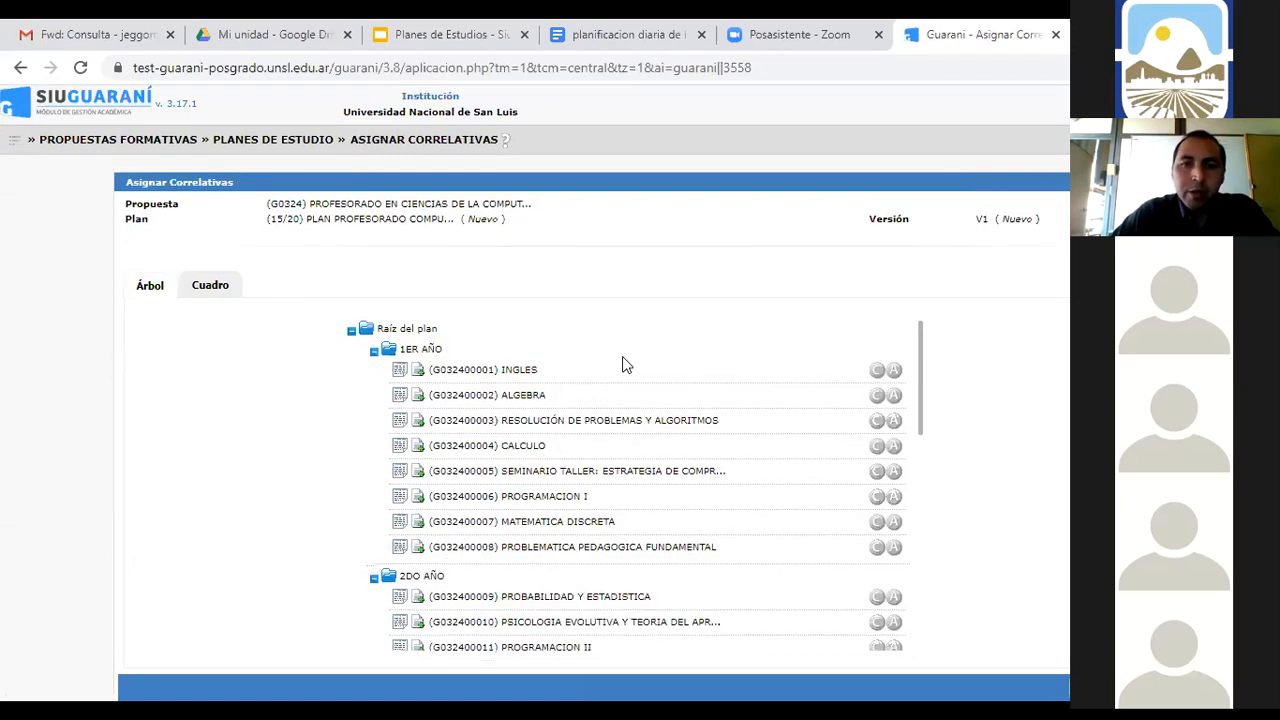
Locate PROGRAMACION II (G032400011) in the subject list and open its Editar correlativas editor
scroll(622, 365, down, 2)
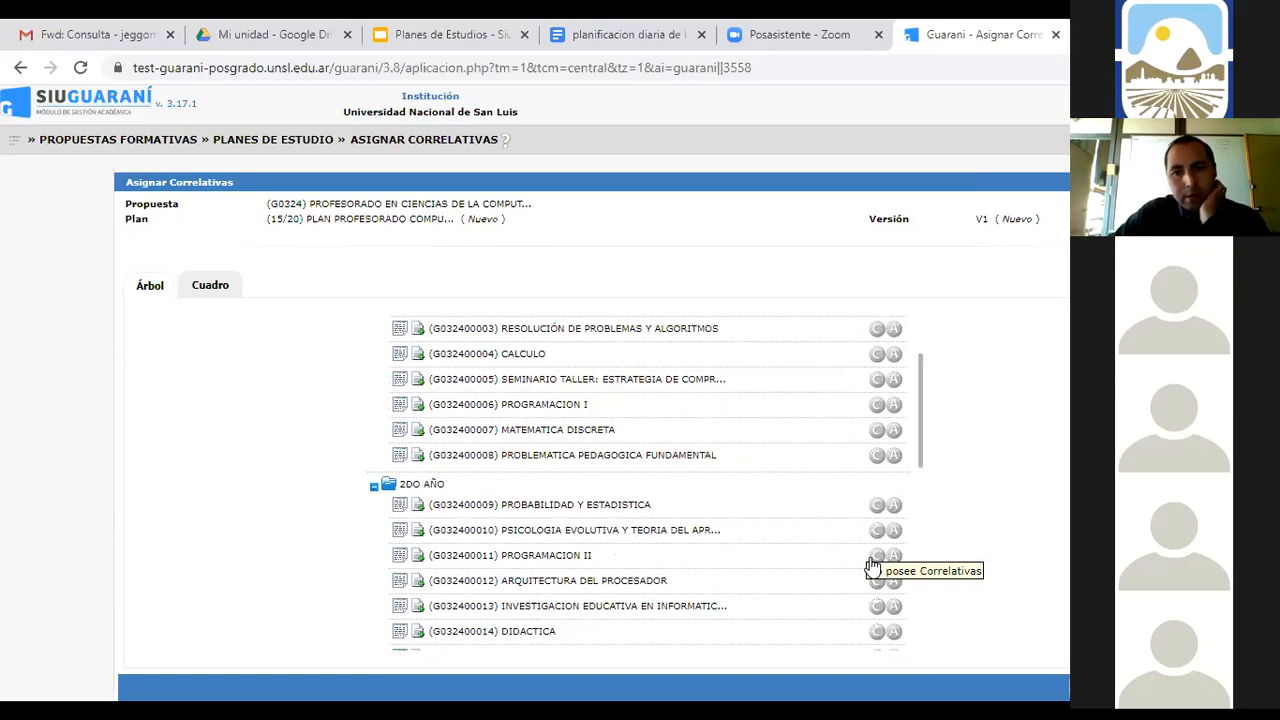
scroll(1006, 491, down, 1)
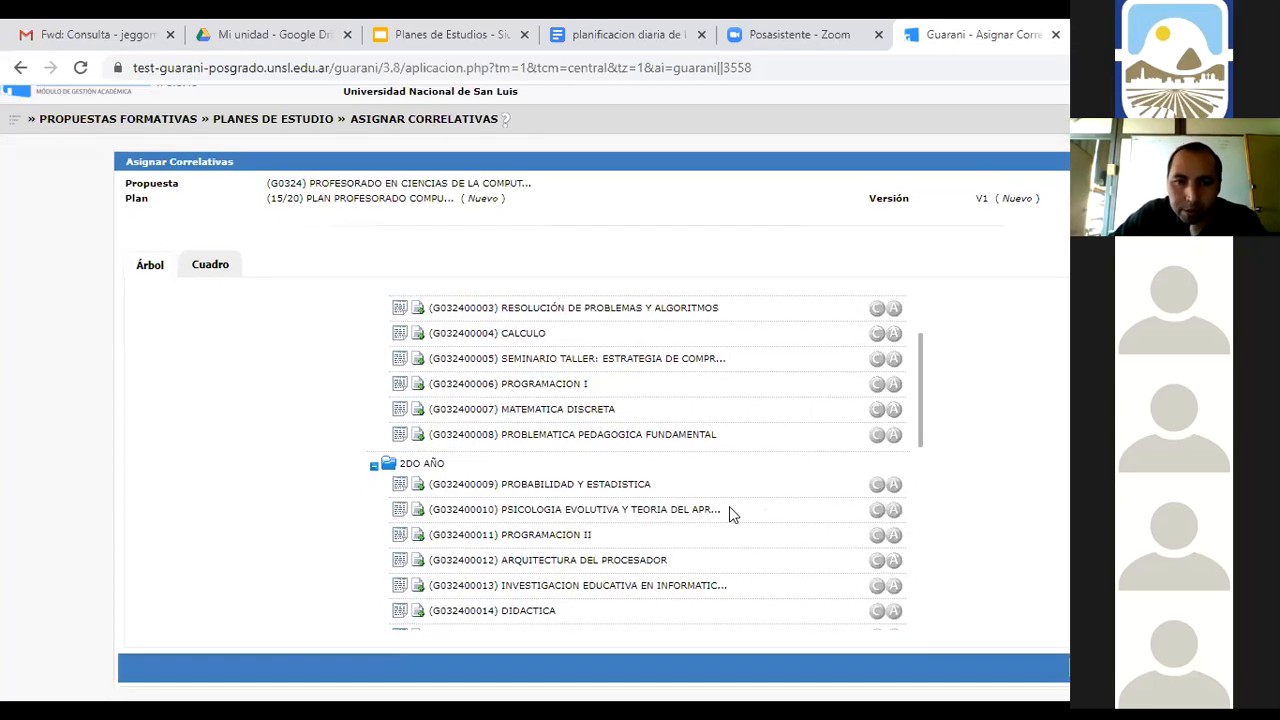
click(399, 538)
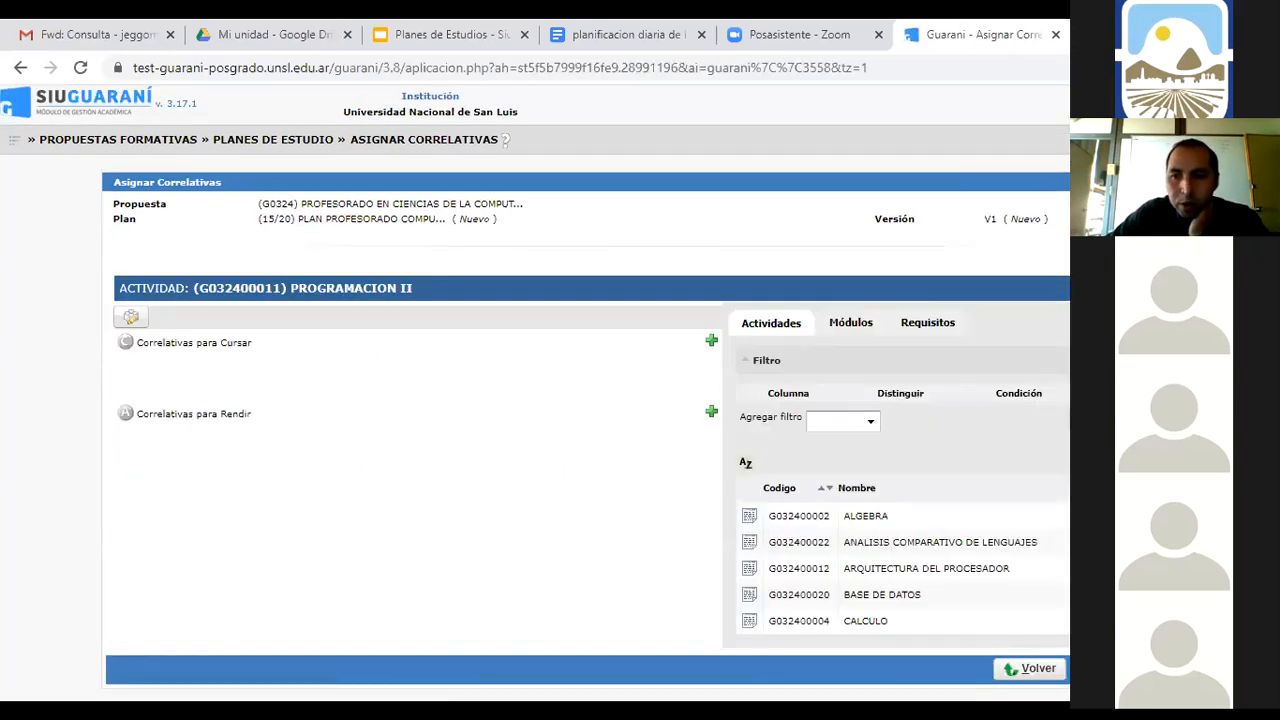
click(1028, 678)
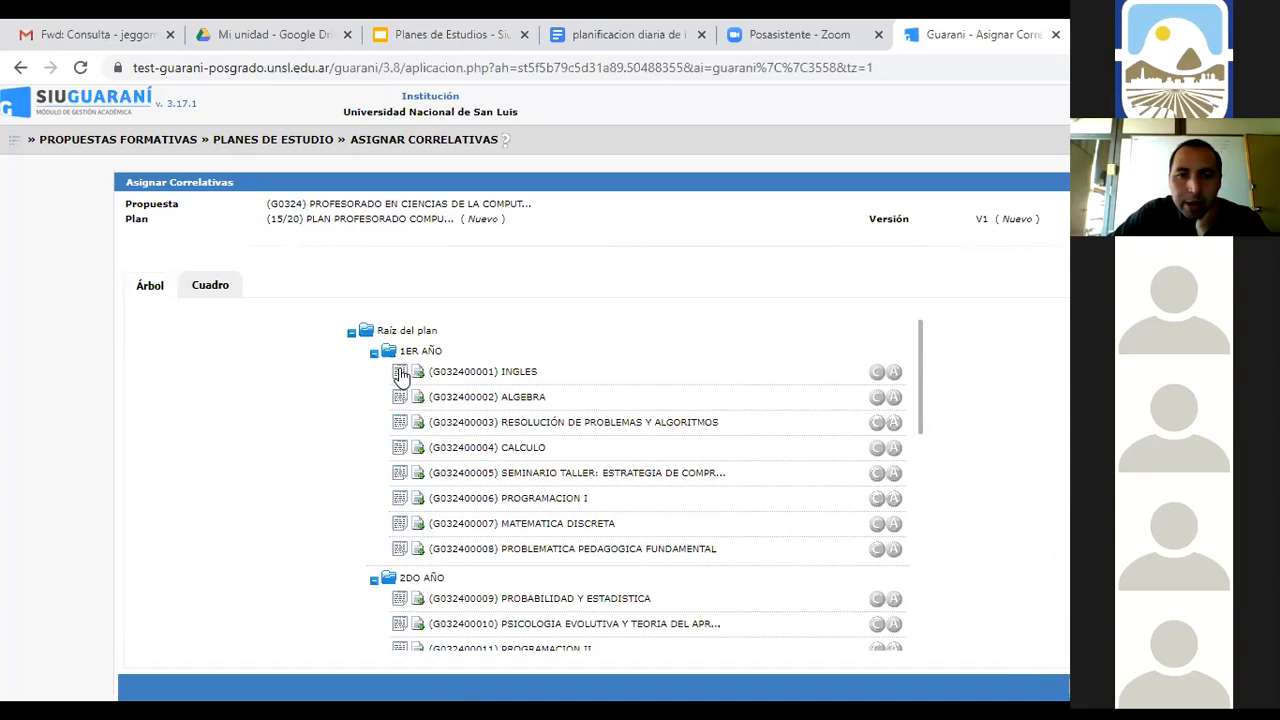
scroll(420, 550, down, 2)
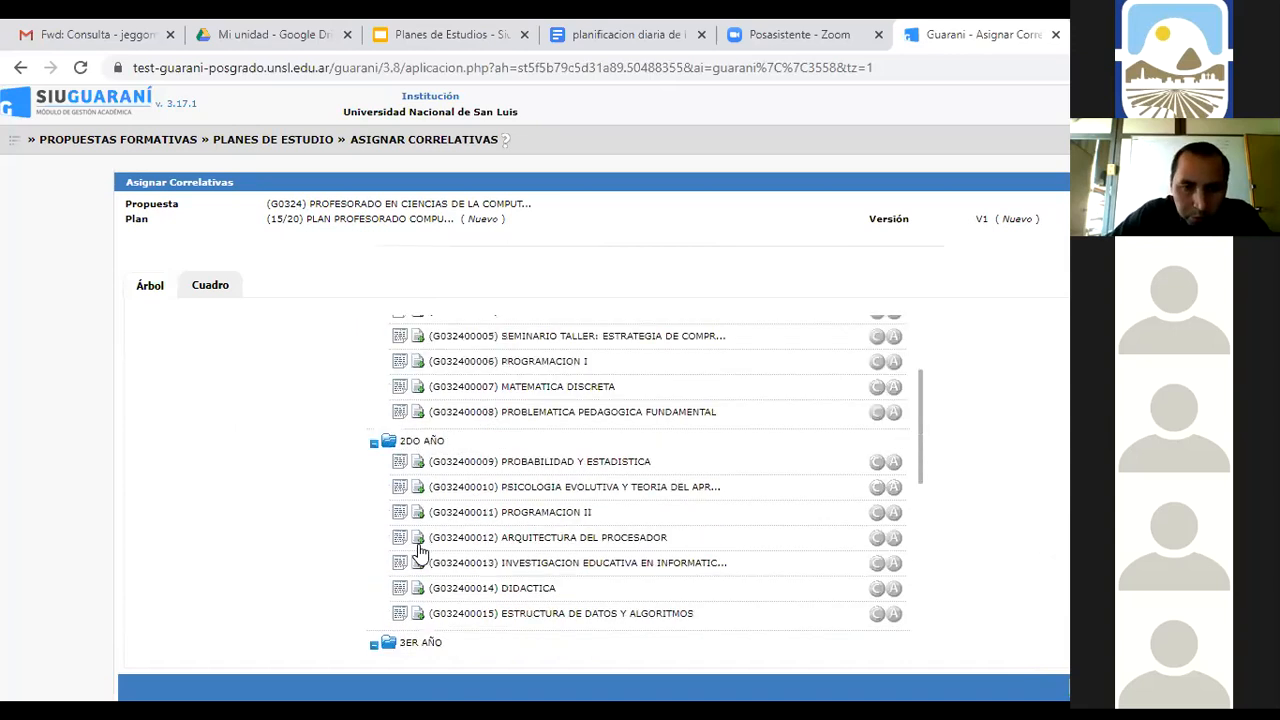
scroll(420, 550, down, 2)
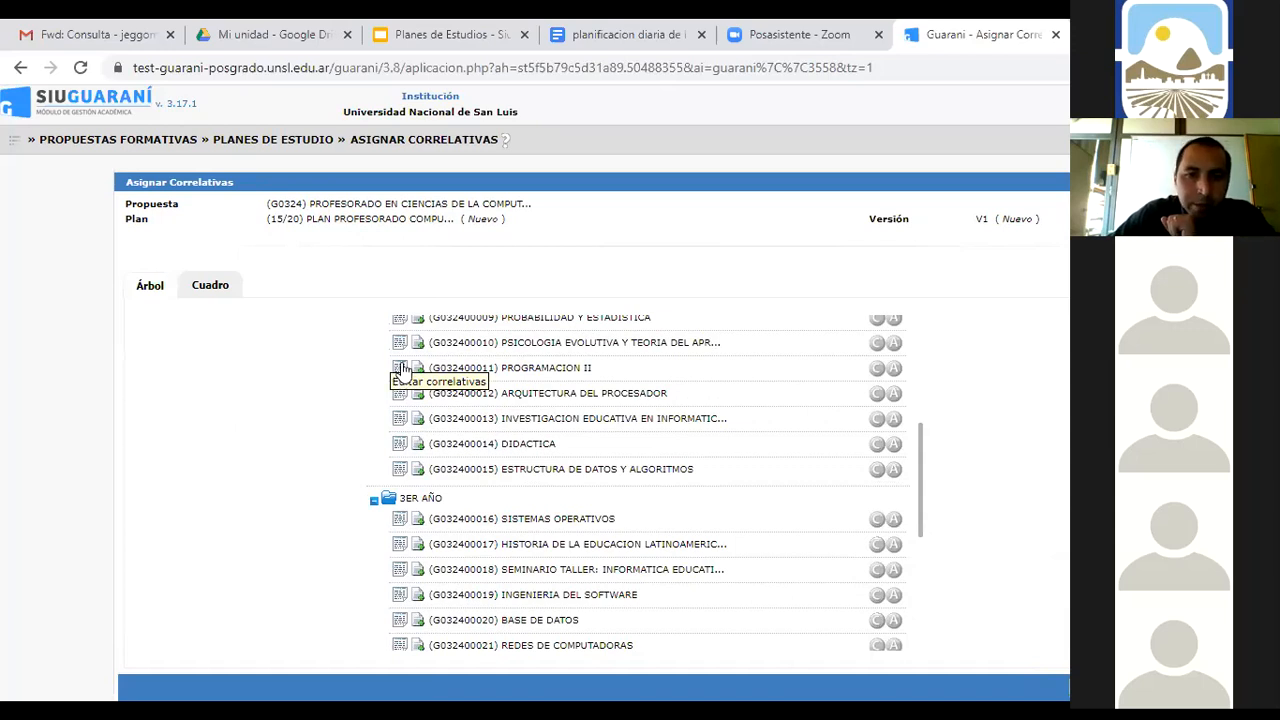
click(400, 368)
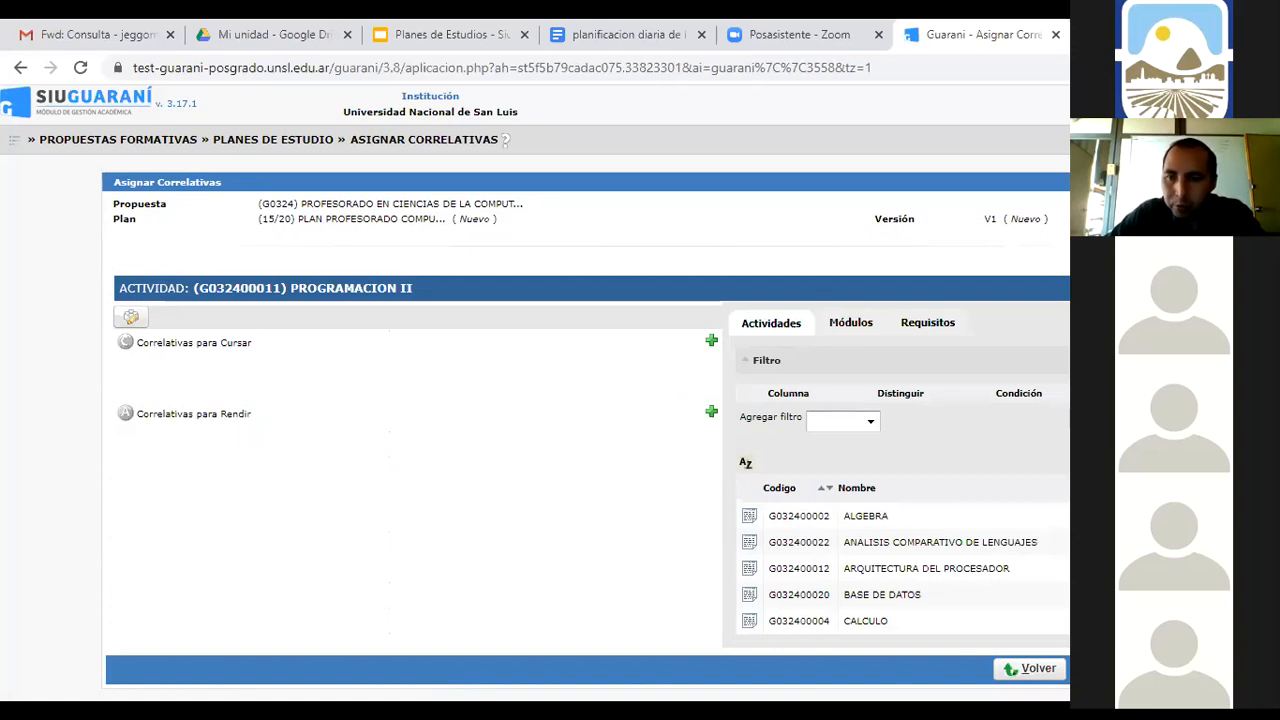
Add G032400003 and G032400006 as the Opción 1 Correlativas para Cursar of PROGRAMACION II
click(821, 489)
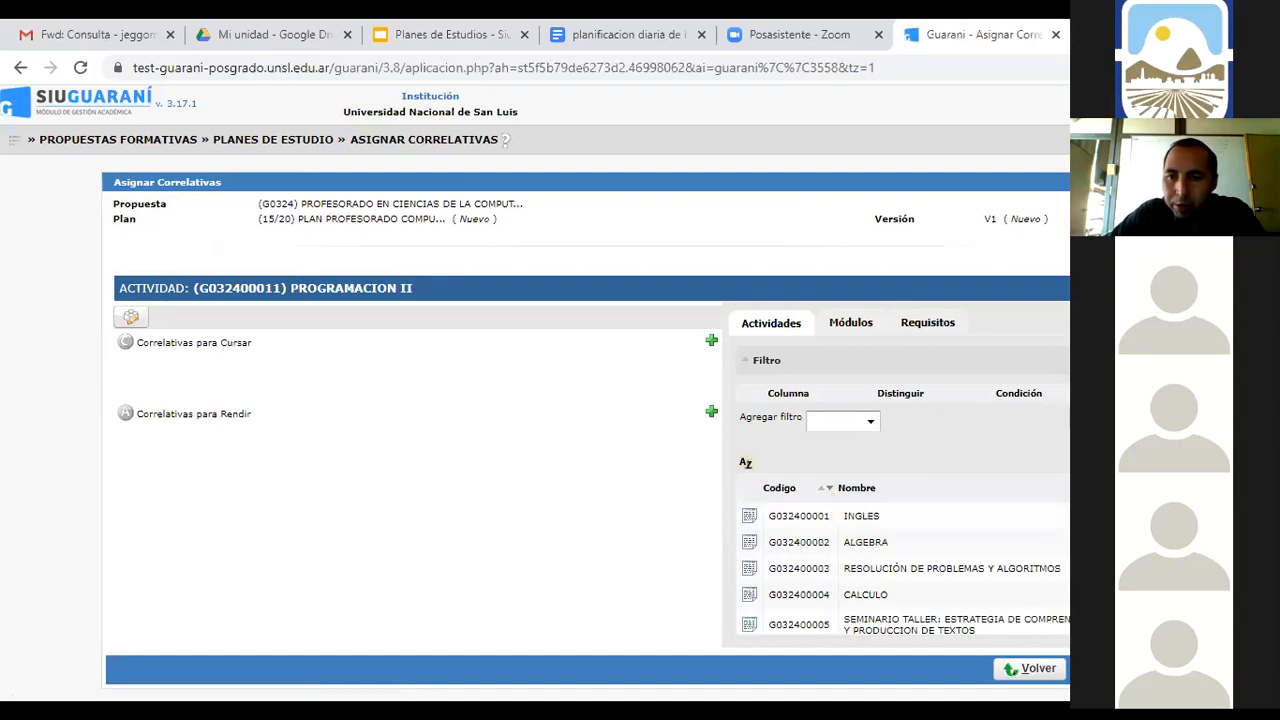
scroll(904, 545, down, 1)
click(904, 526)
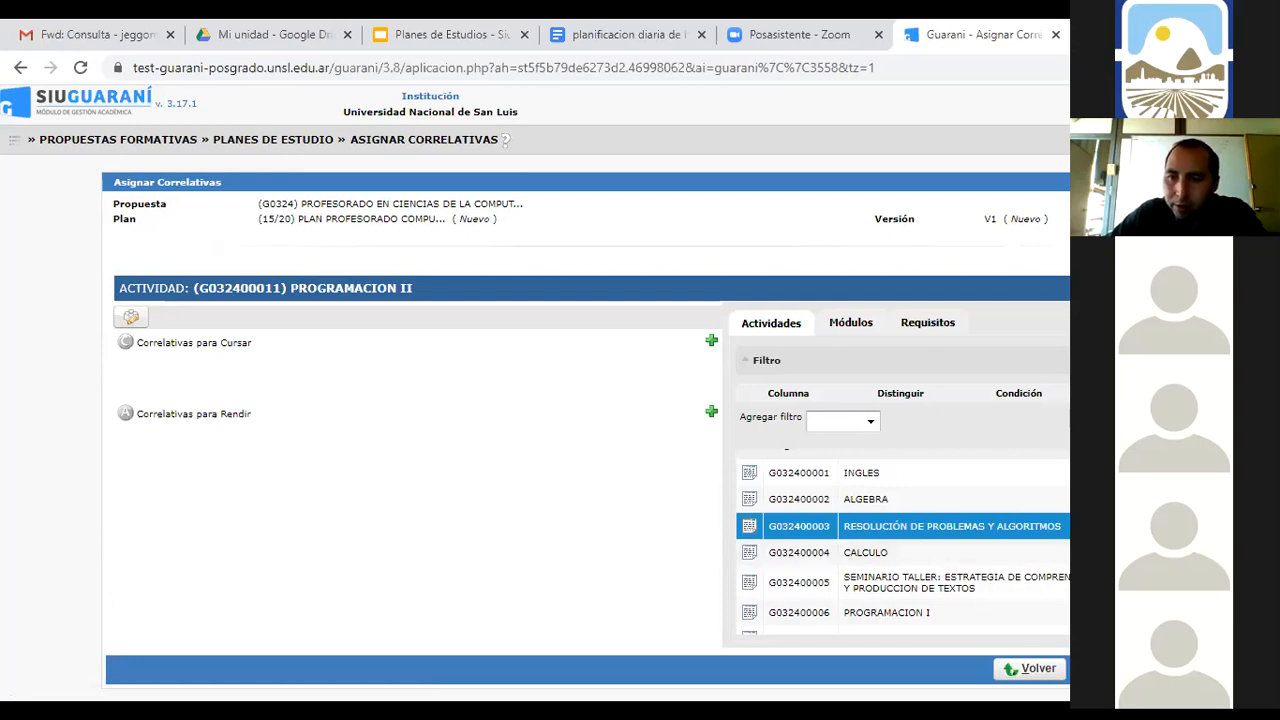
click(929, 613)
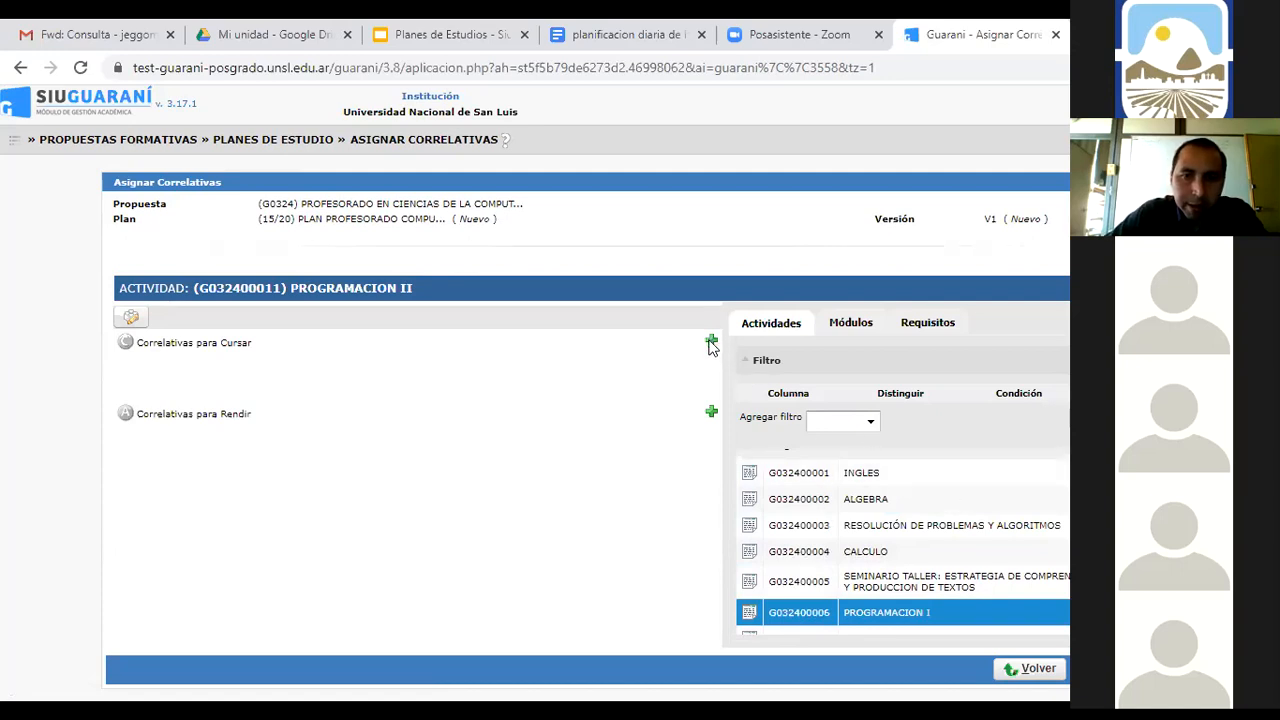
click(711, 342)
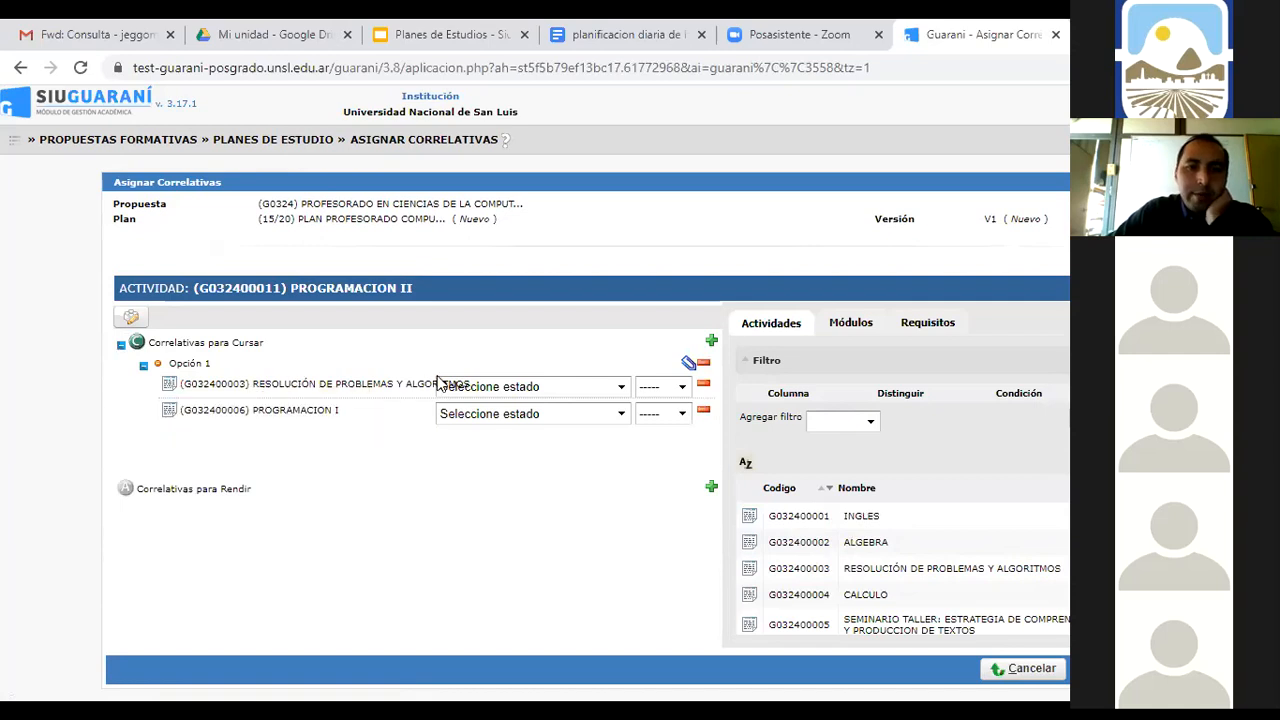
In Opción 1, require RESOLUCIÓN DE PROBLEMAS Y ALGORITMOS Aprobada and PROGRAMACION I Regularizada
click(621, 387)
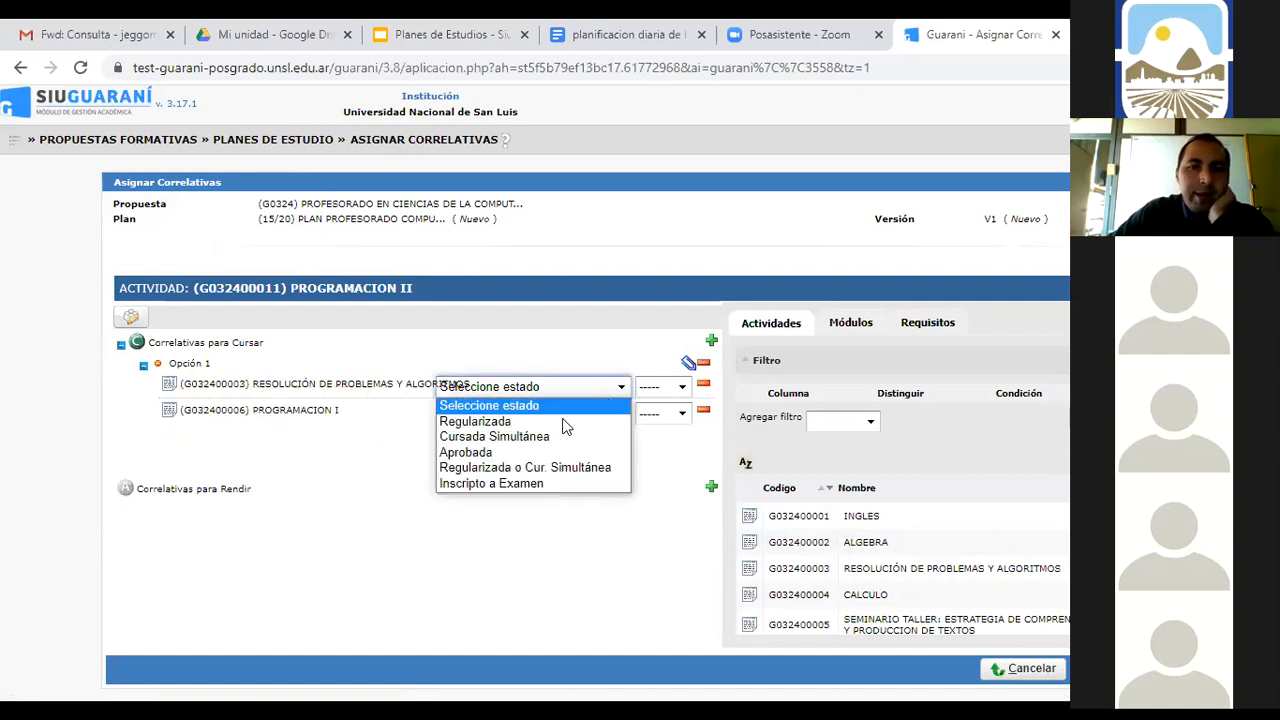
click(545, 453)
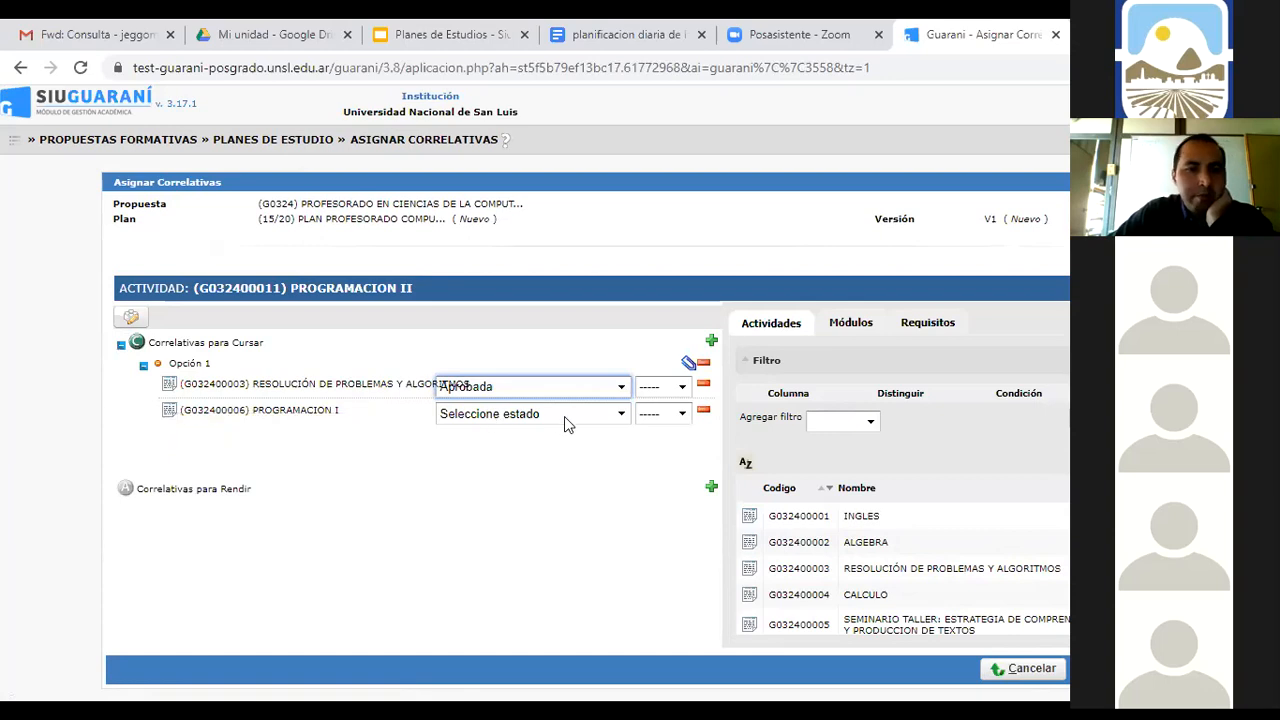
click(622, 414)
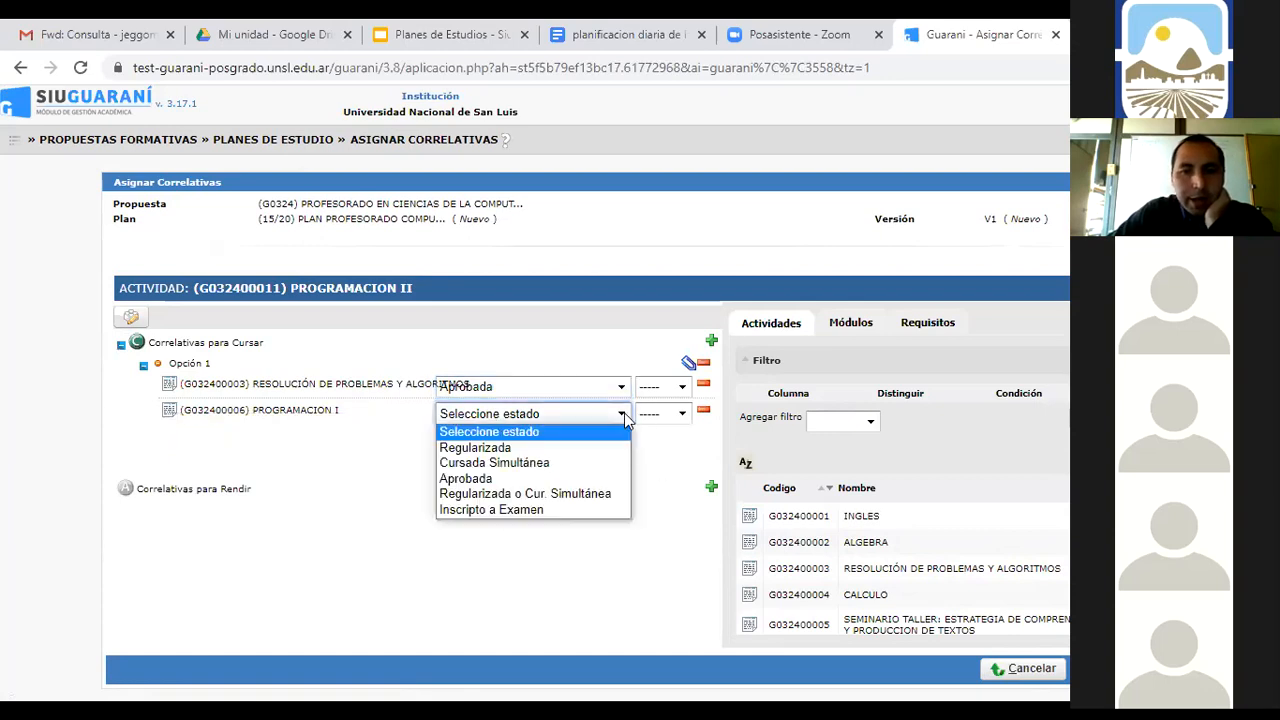
click(538, 455)
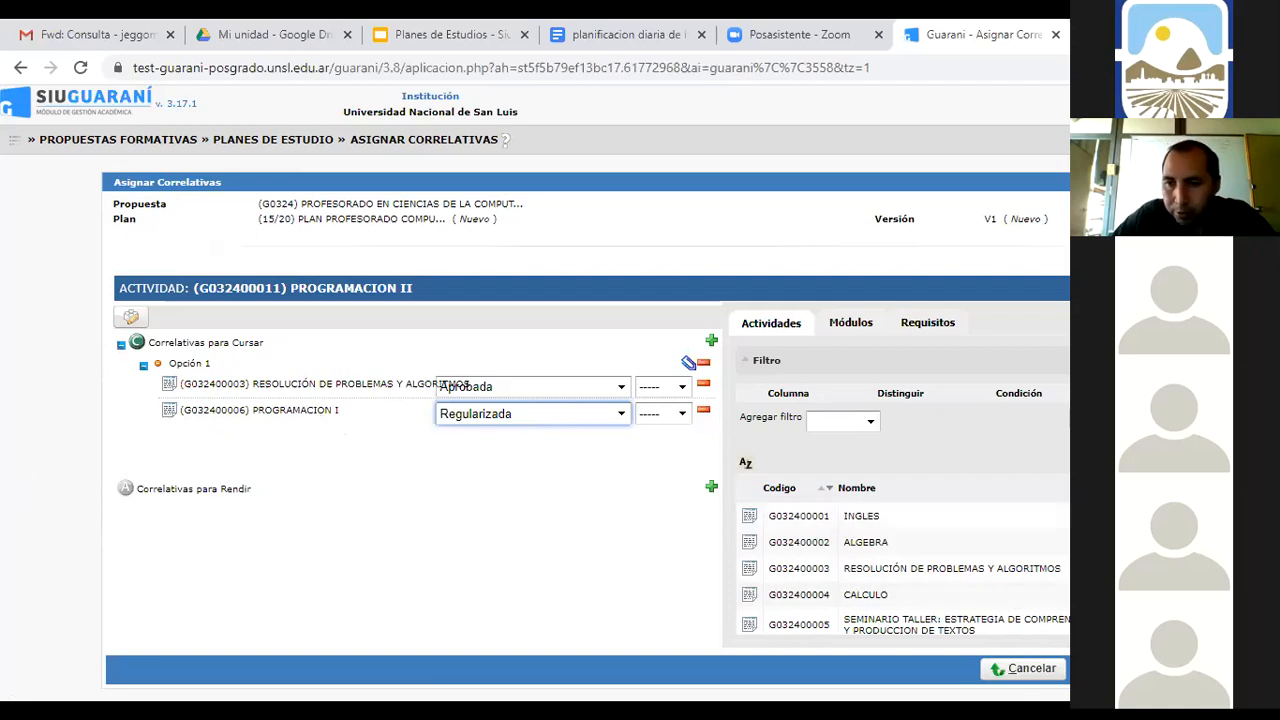
Select INGLES and PROGRAMACION I in the Actividades list for another prerequisite option
scroll(903, 546, down, 2)
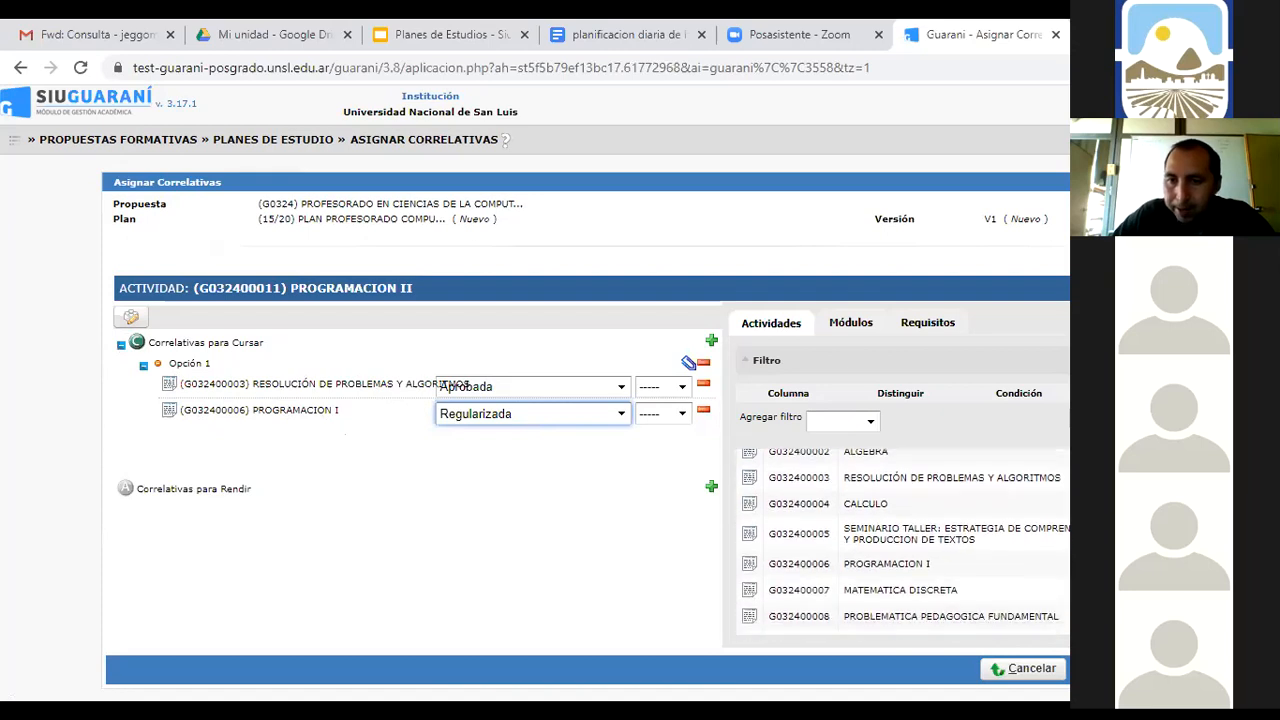
scroll(903, 542, up, 2)
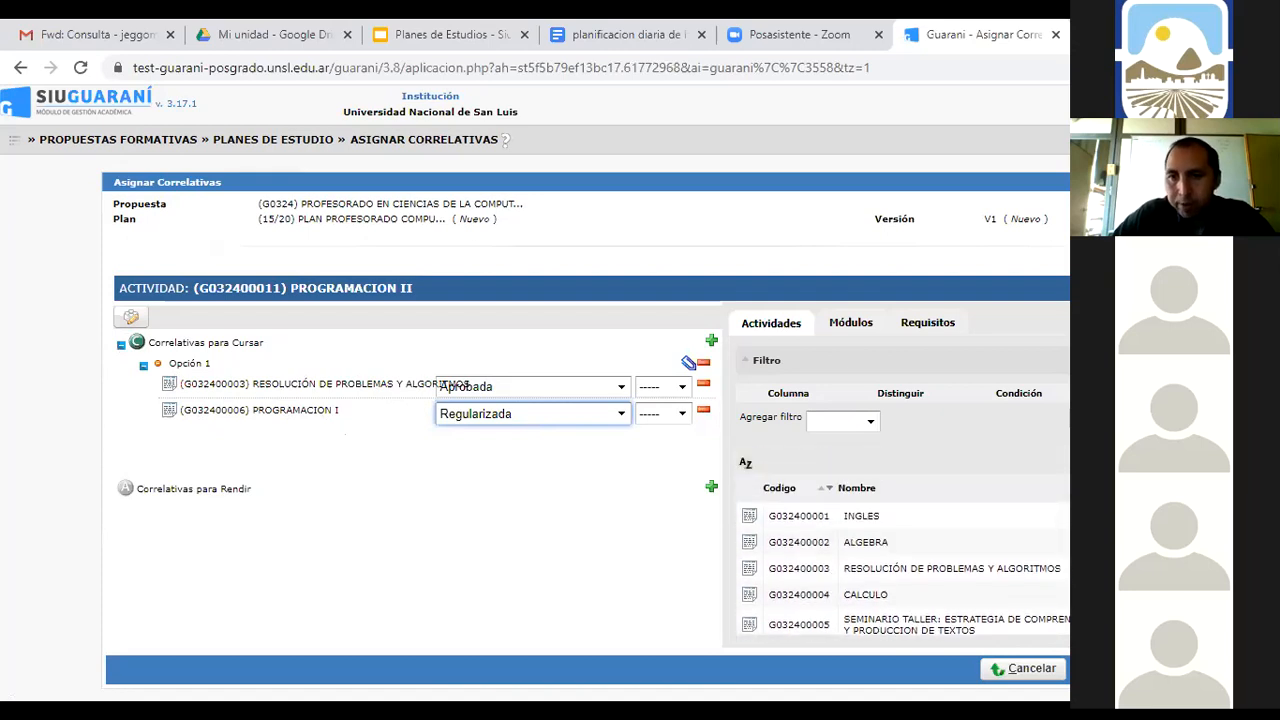
click(903, 516)
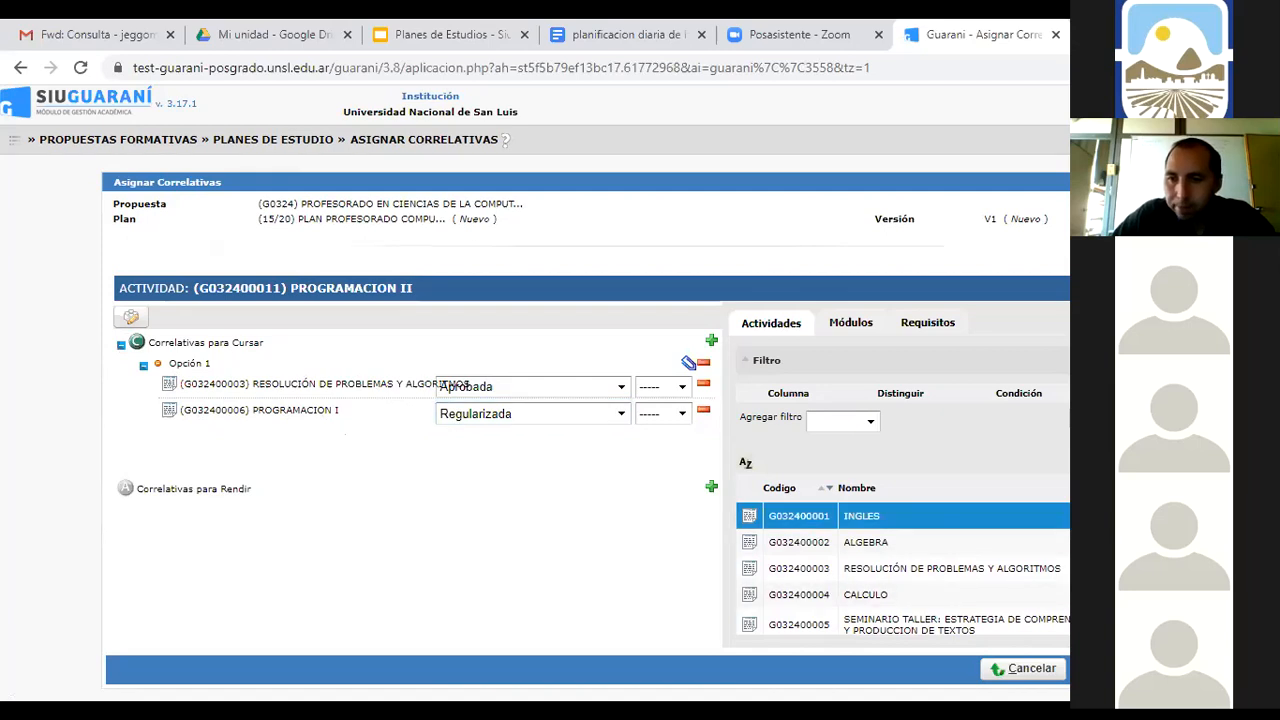
scroll(903, 542, down, 1)
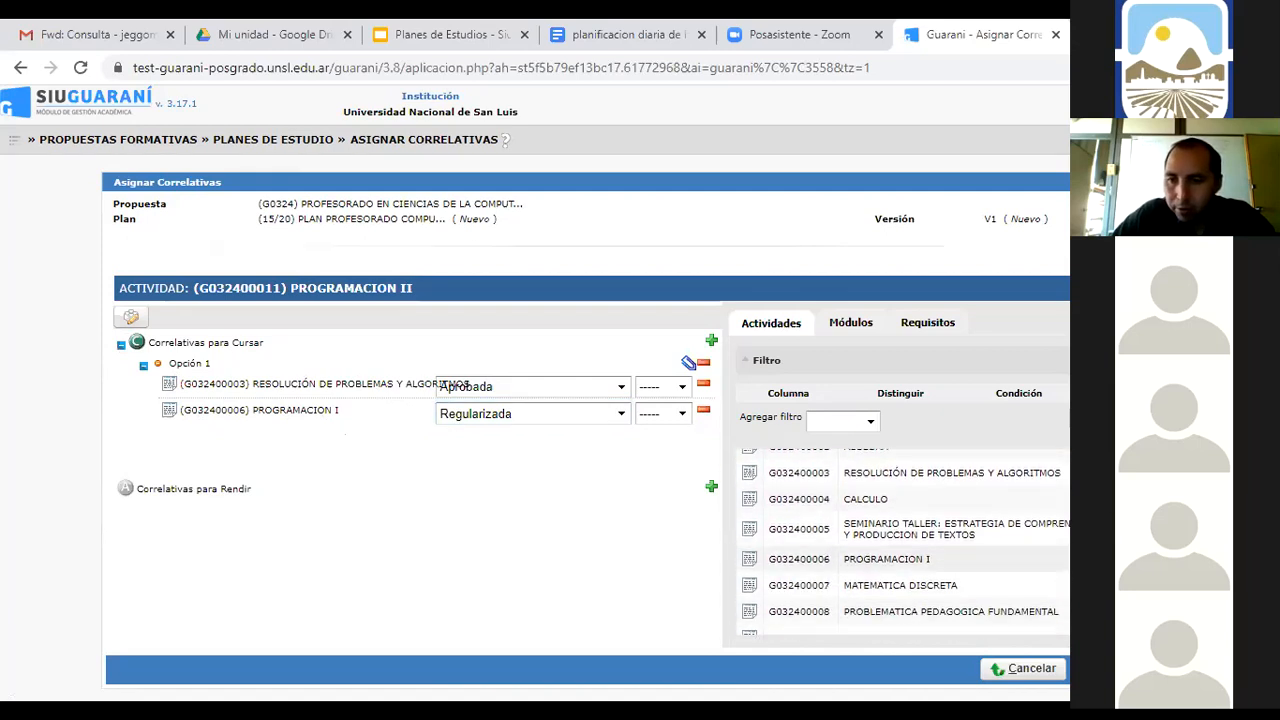
click(903, 560)
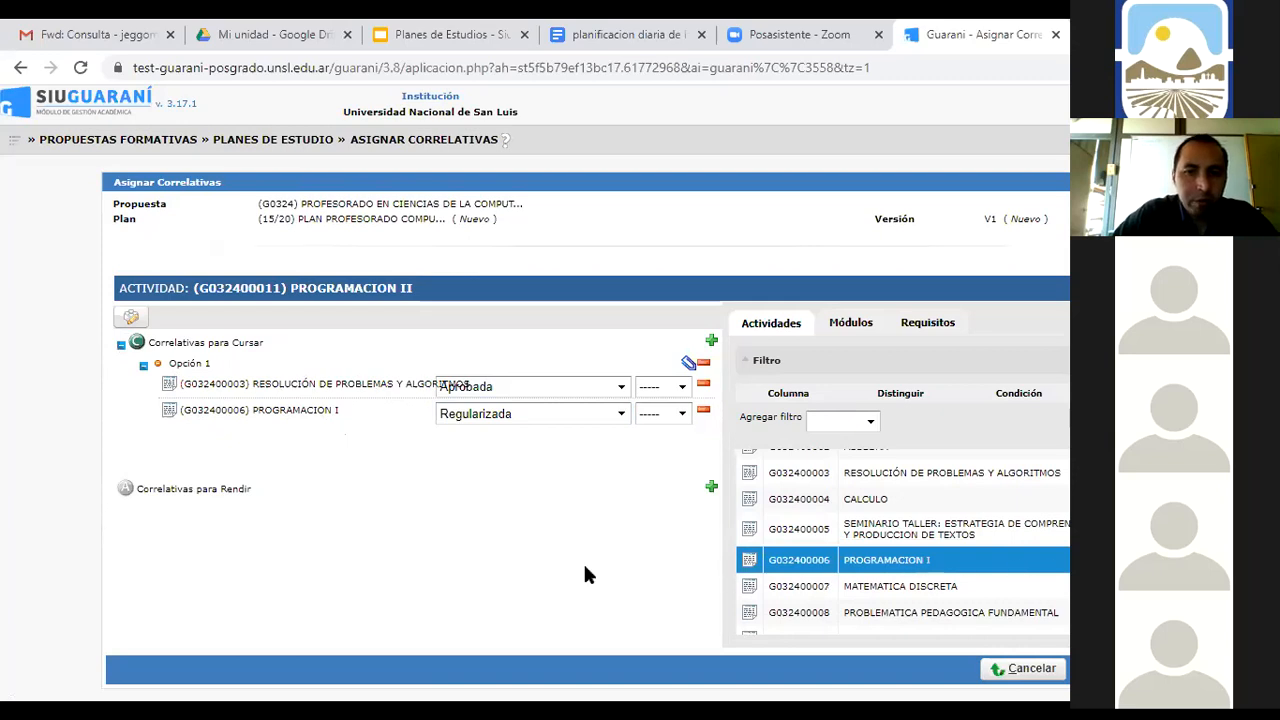
click(711, 341)
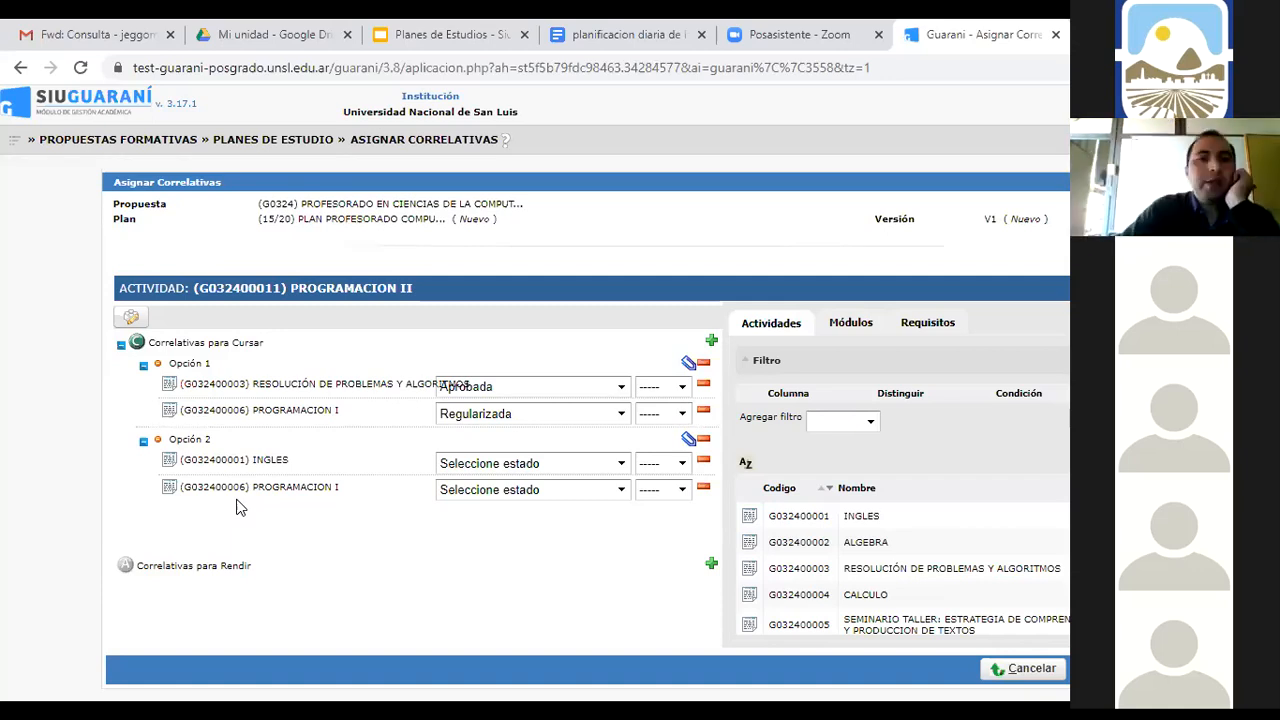
click(703, 443)
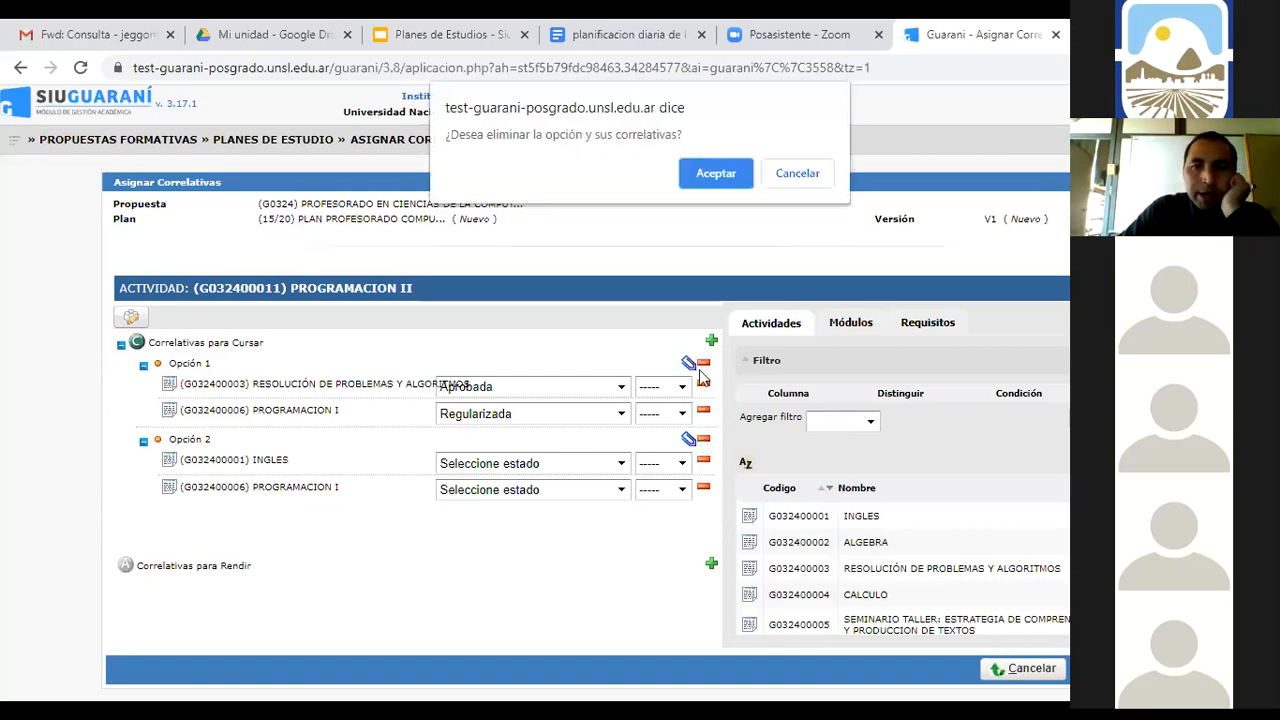
click(705, 182)
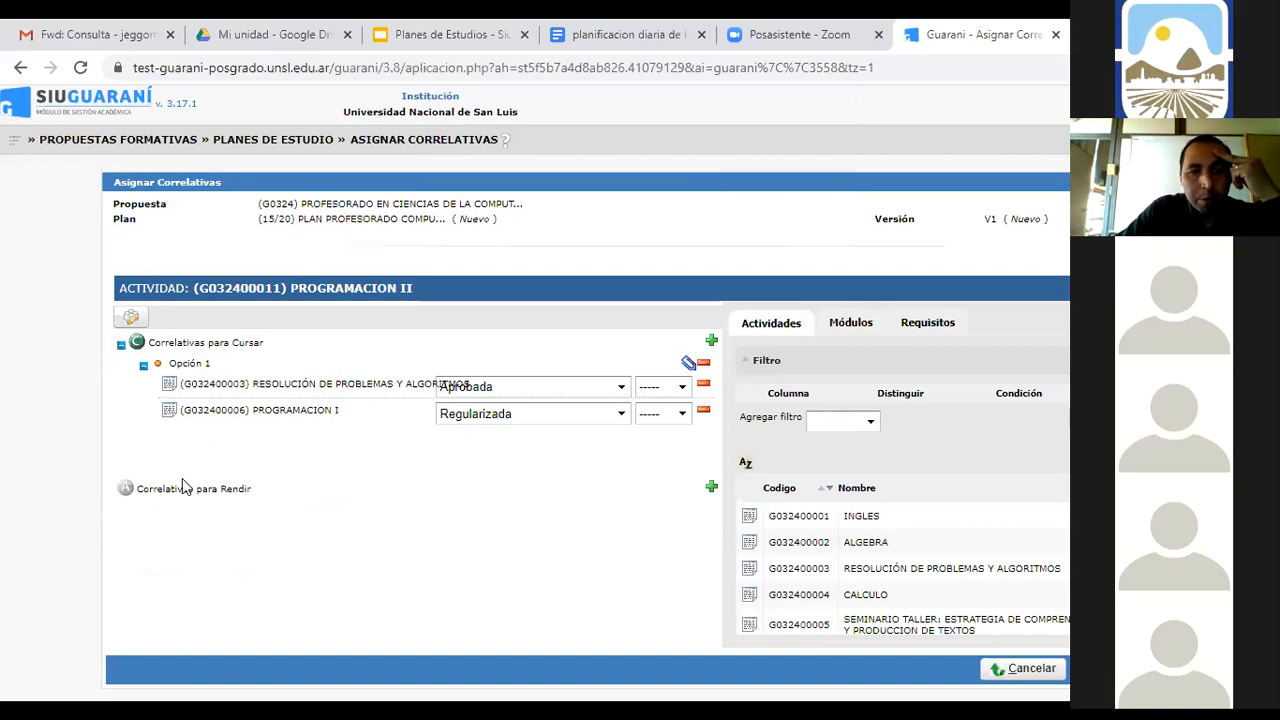
Add PROGRAMACION I and RESOLUCIÓN DE PROBLEMAS Y ALGORITMOS as exam correlatives for Programación II
click(711, 489)
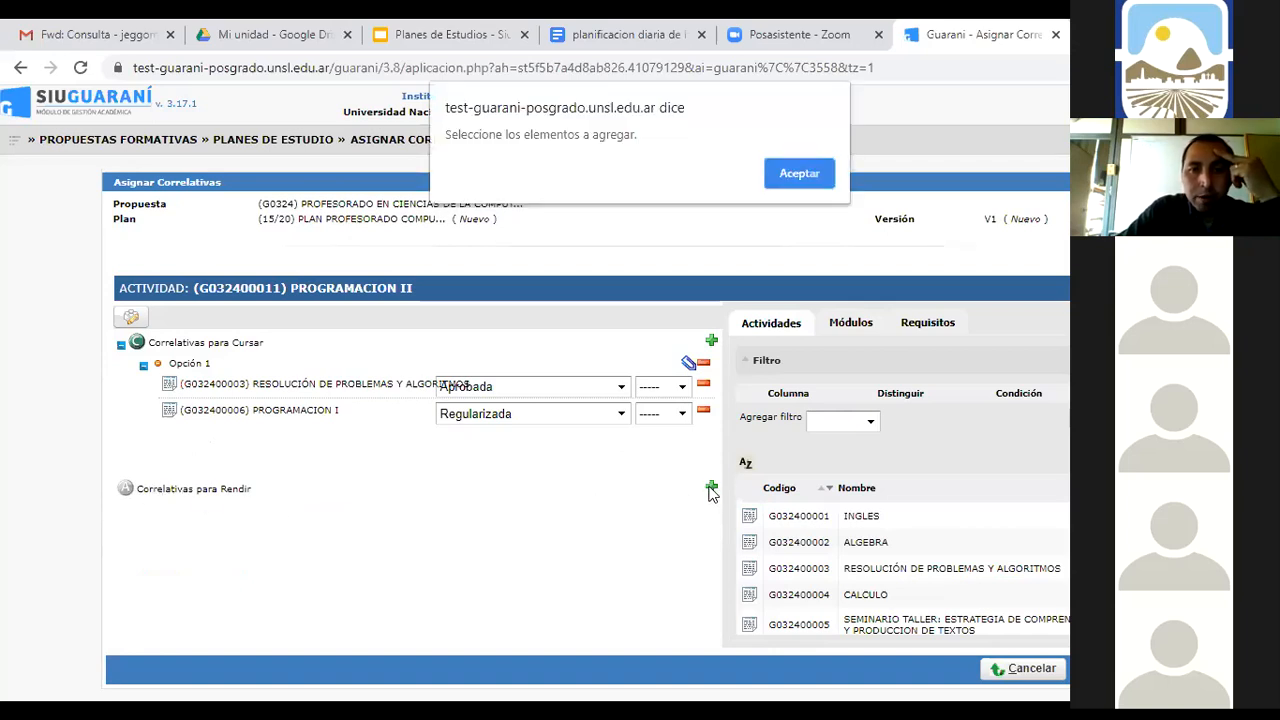
click(799, 174)
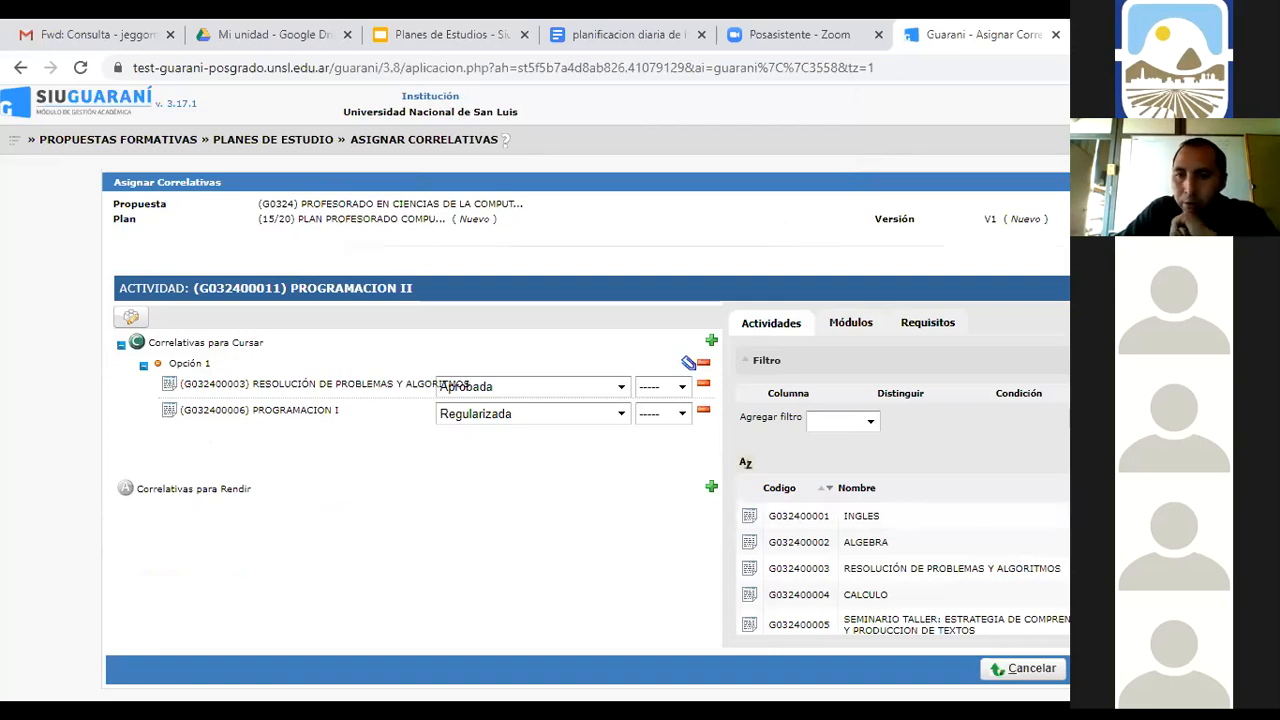
scroll(903, 543, down, 2)
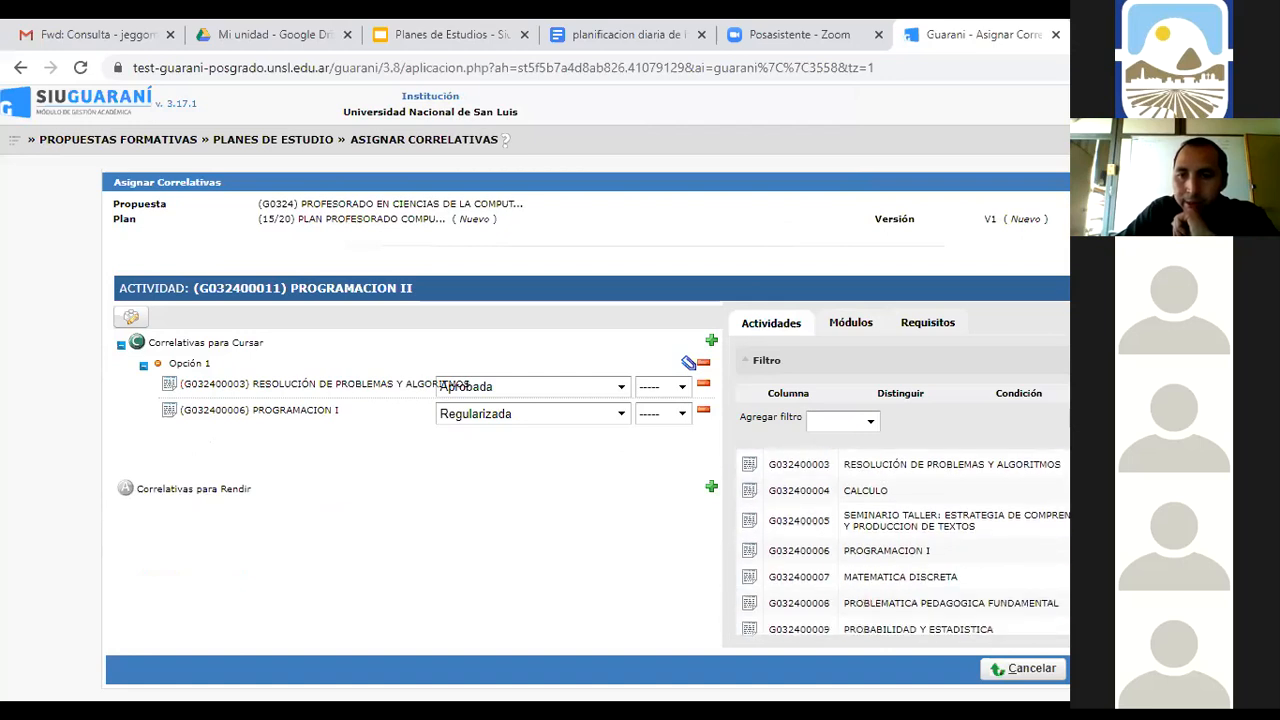
click(903, 551)
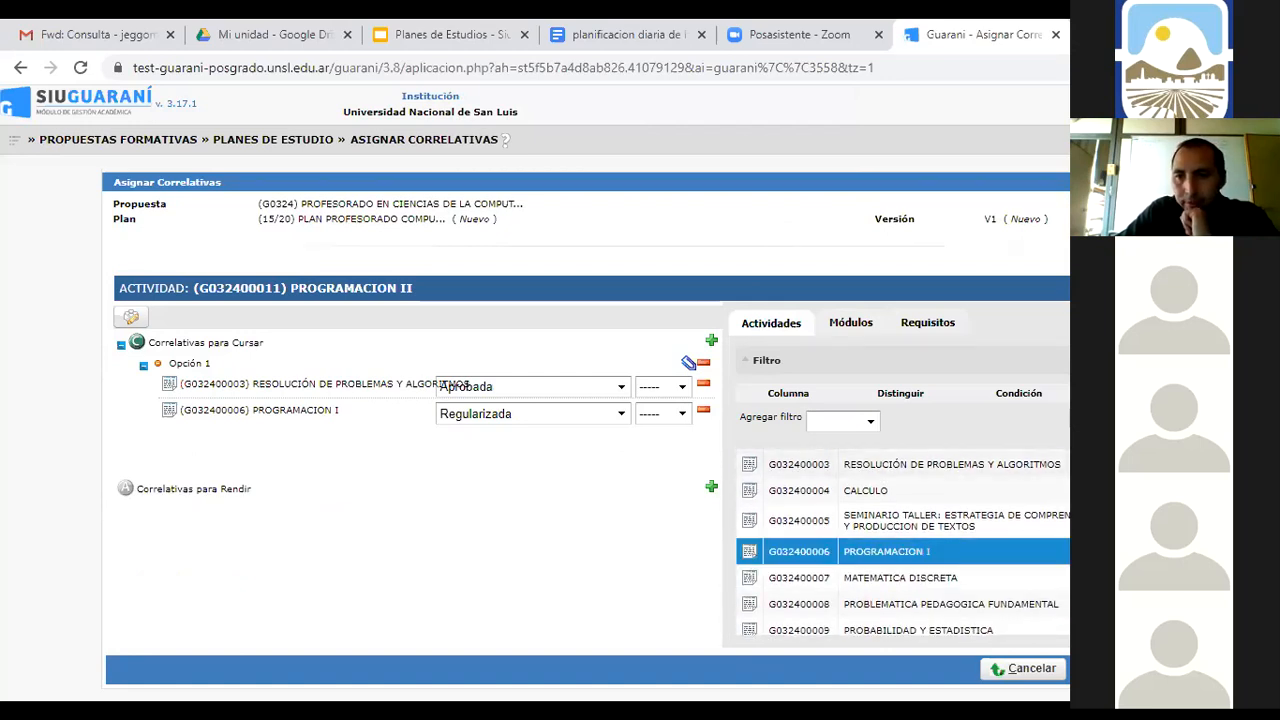
click(903, 465)
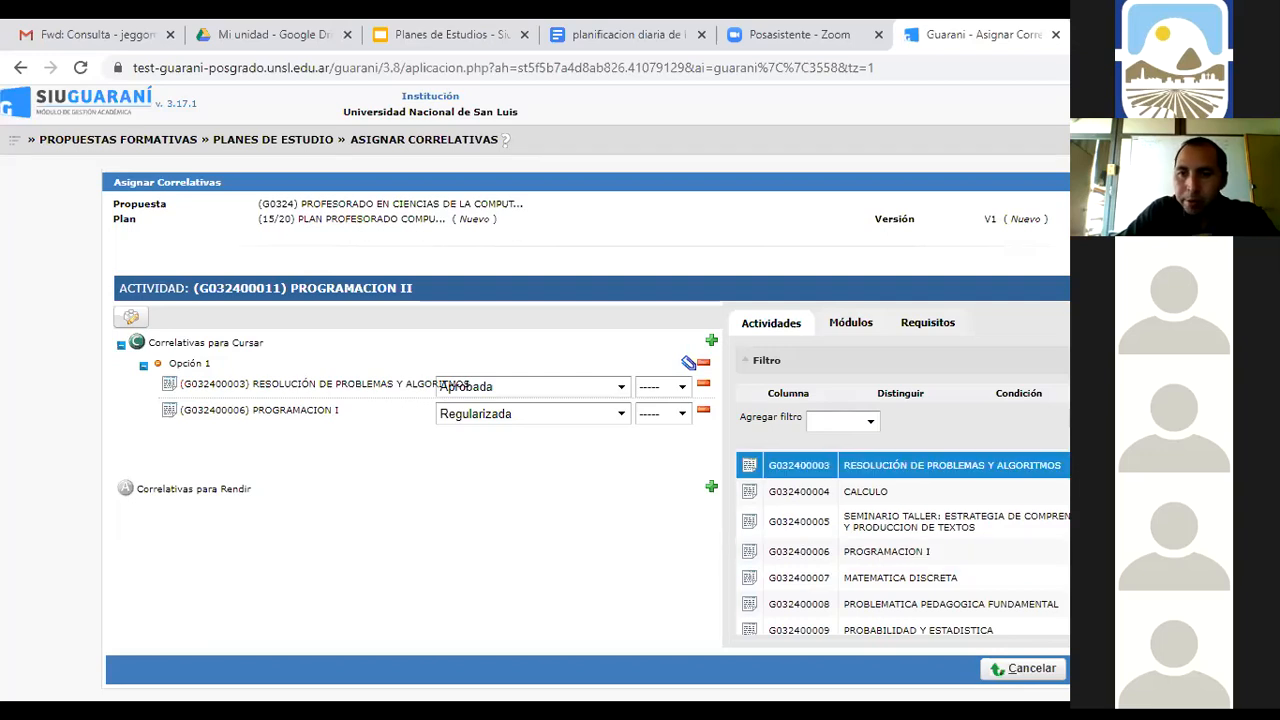
click(712, 488)
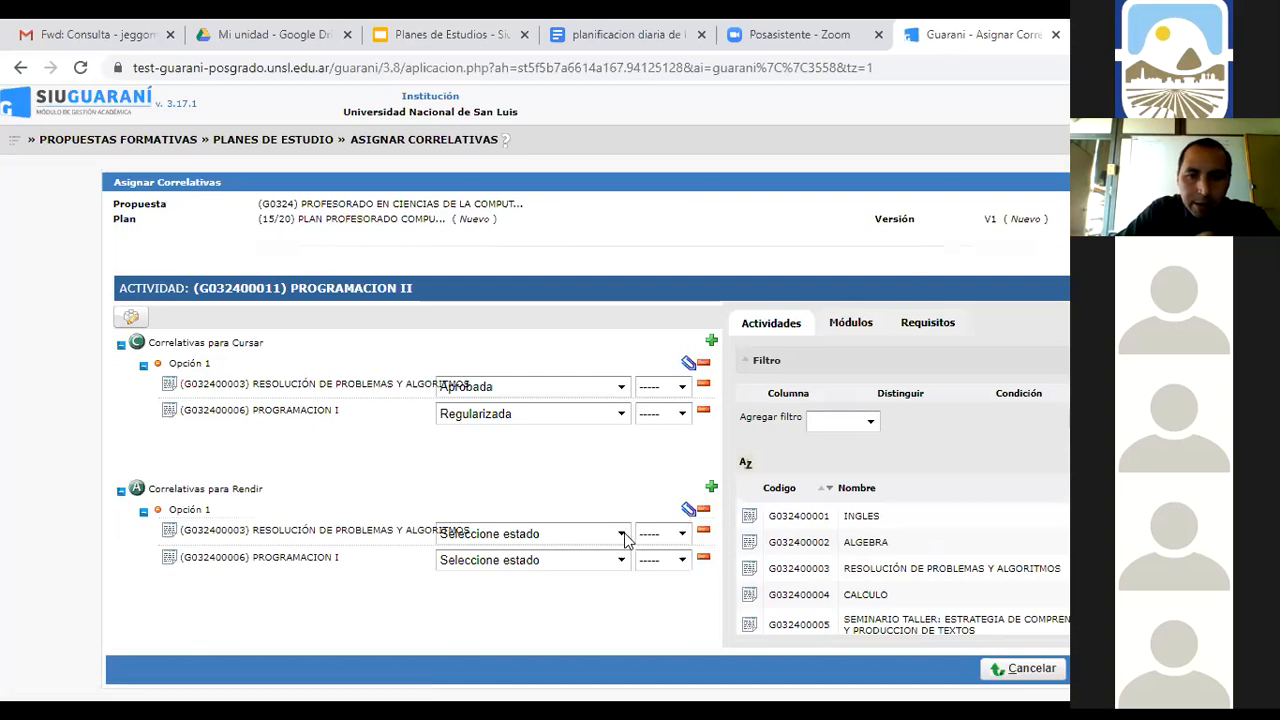
Set both exam correlatives to Aprobada and save Programación II's correlatives
click(622, 535)
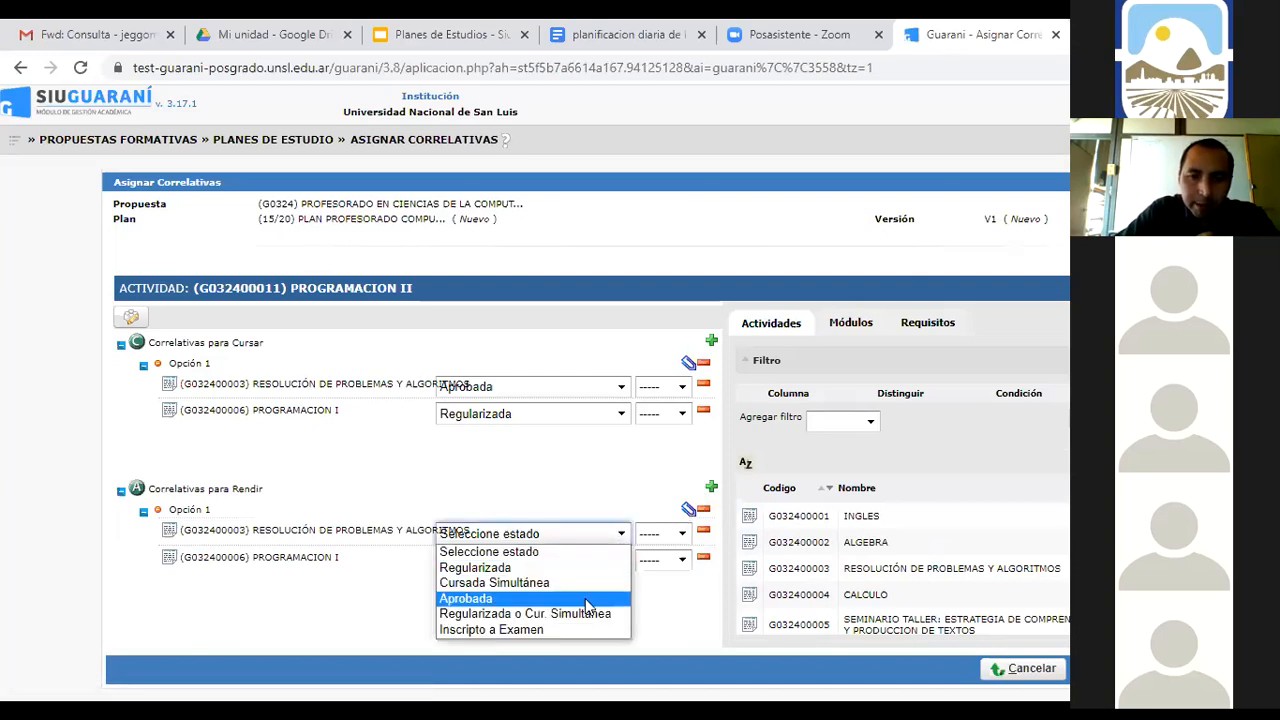
click(586, 605)
click(621, 561)
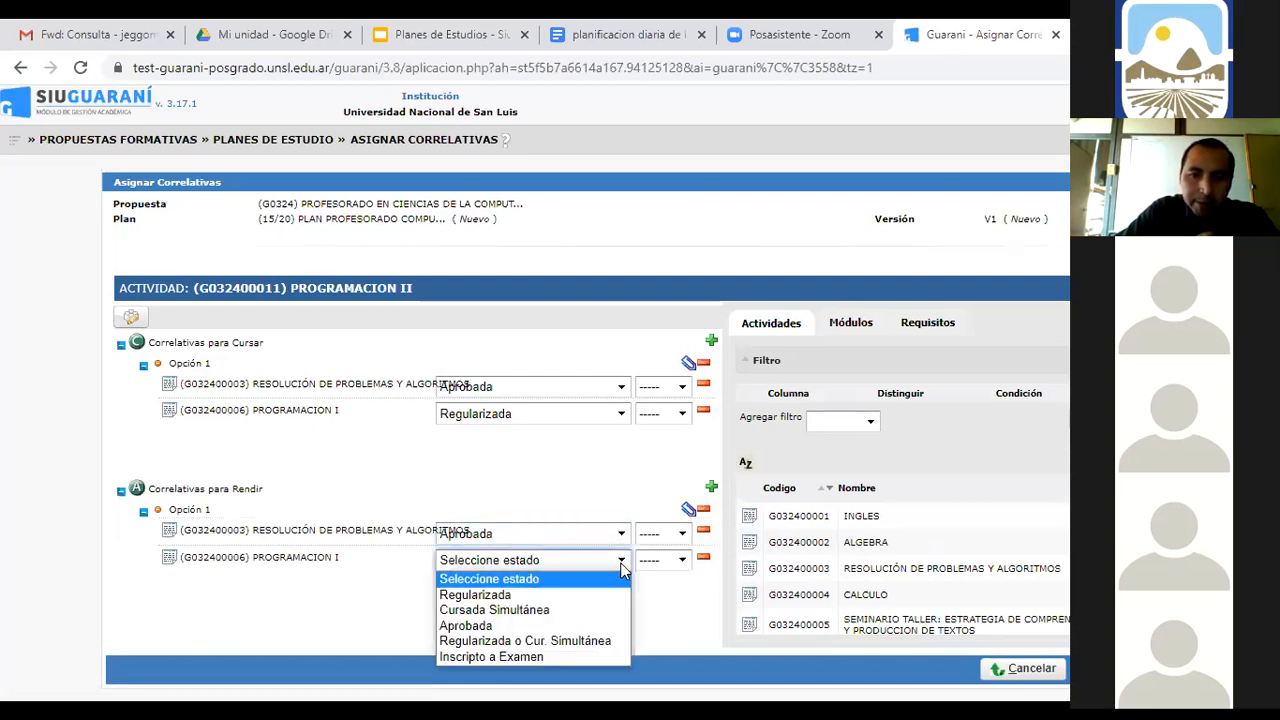
click(582, 624)
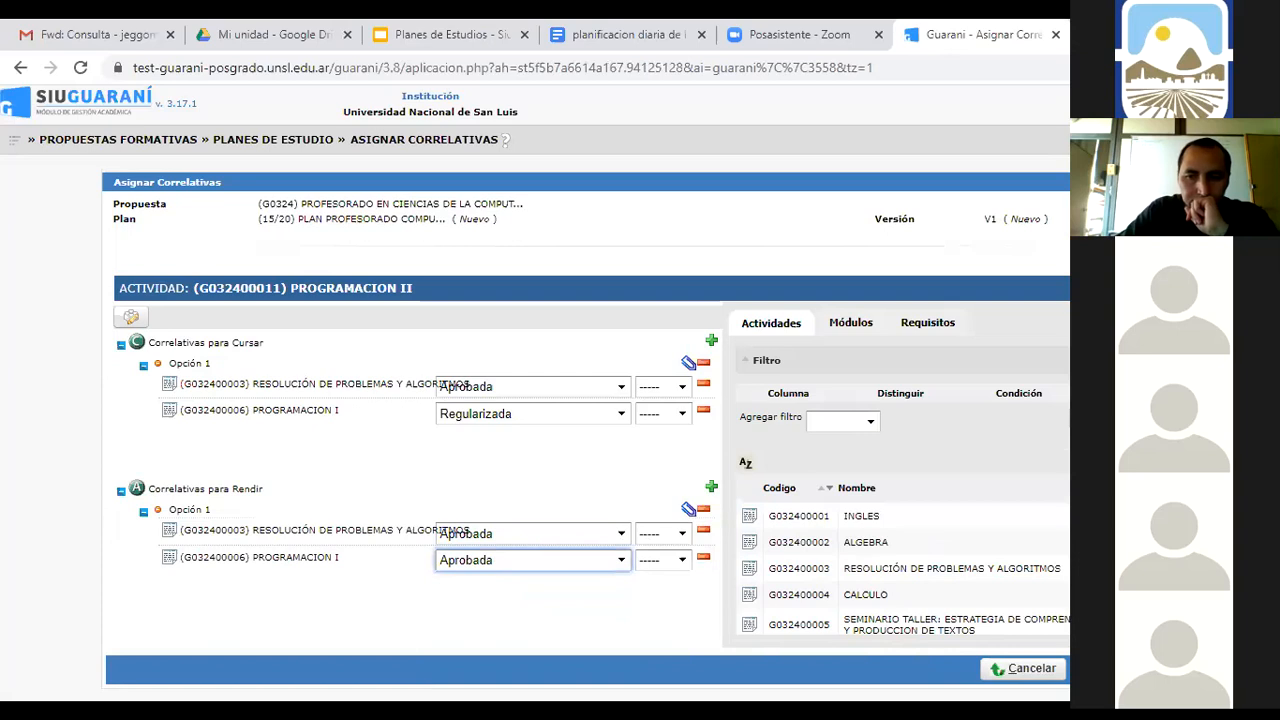
click(1112, 668)
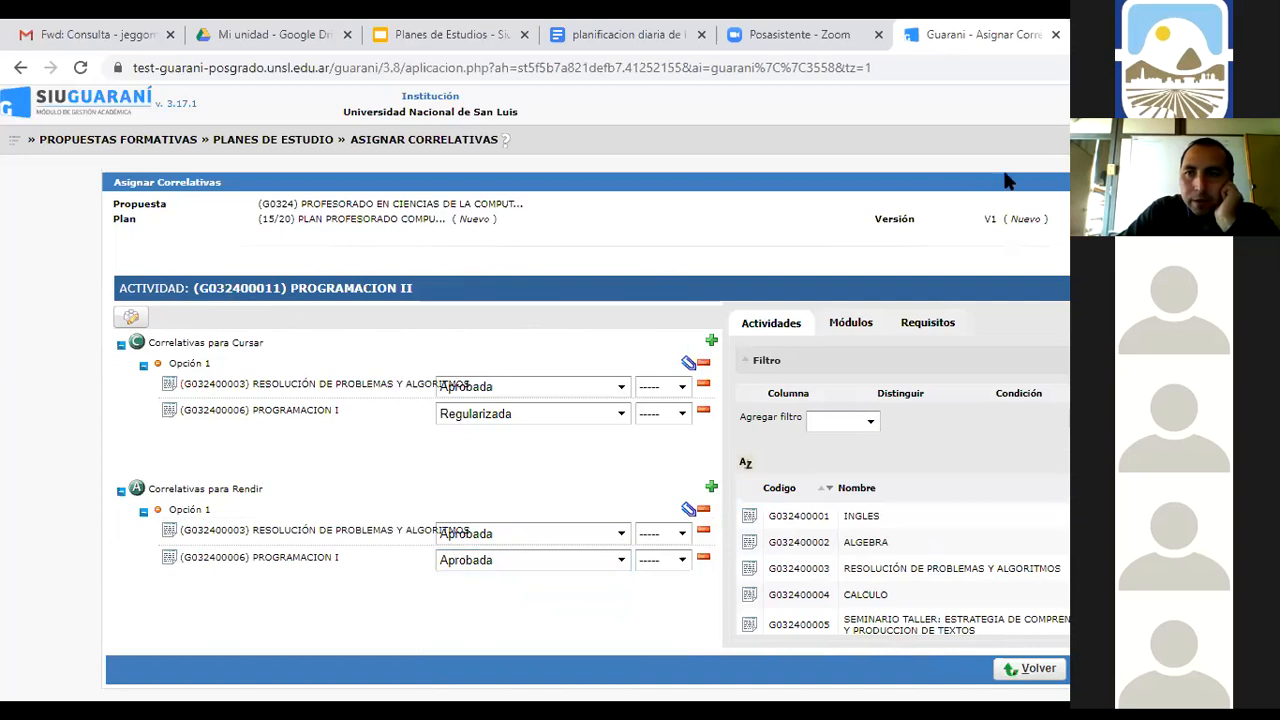
Return to the Asignar Correlativas tree, browse the years, and open ESTRUCTURA DE DATOS Y ALGORITMOS
click(1110, 145)
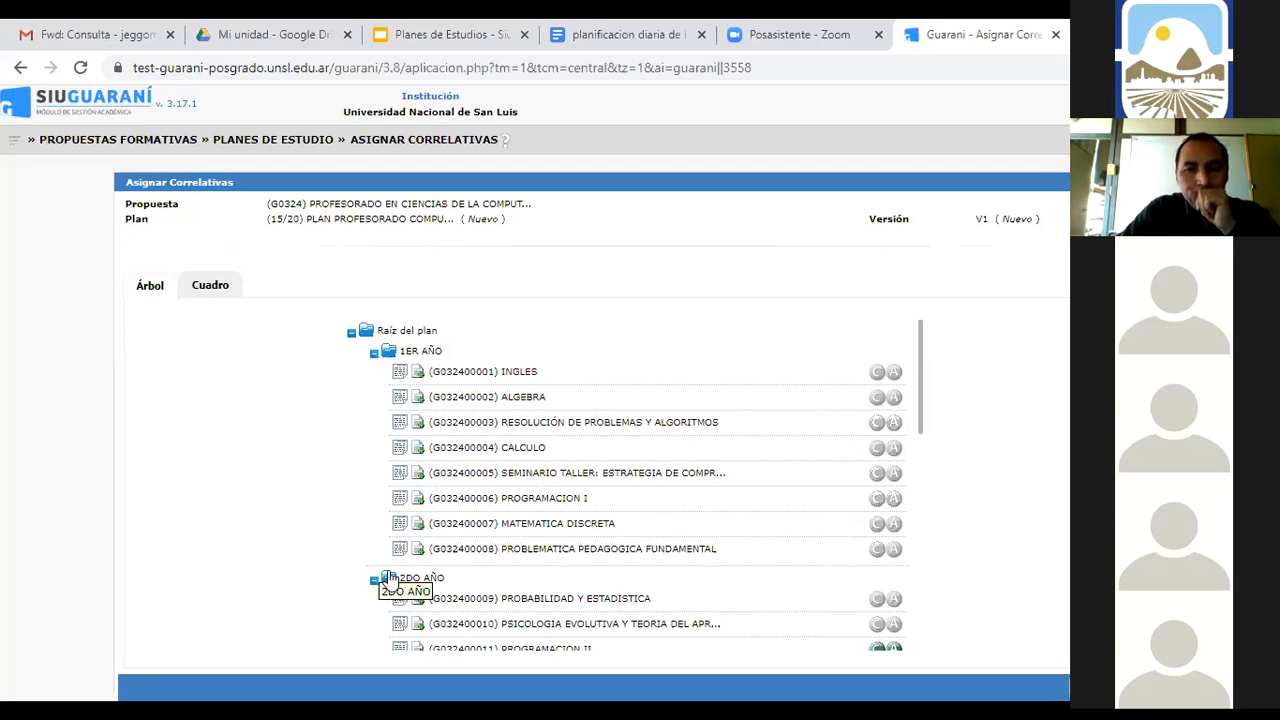
scroll(600, 578, down, 2)
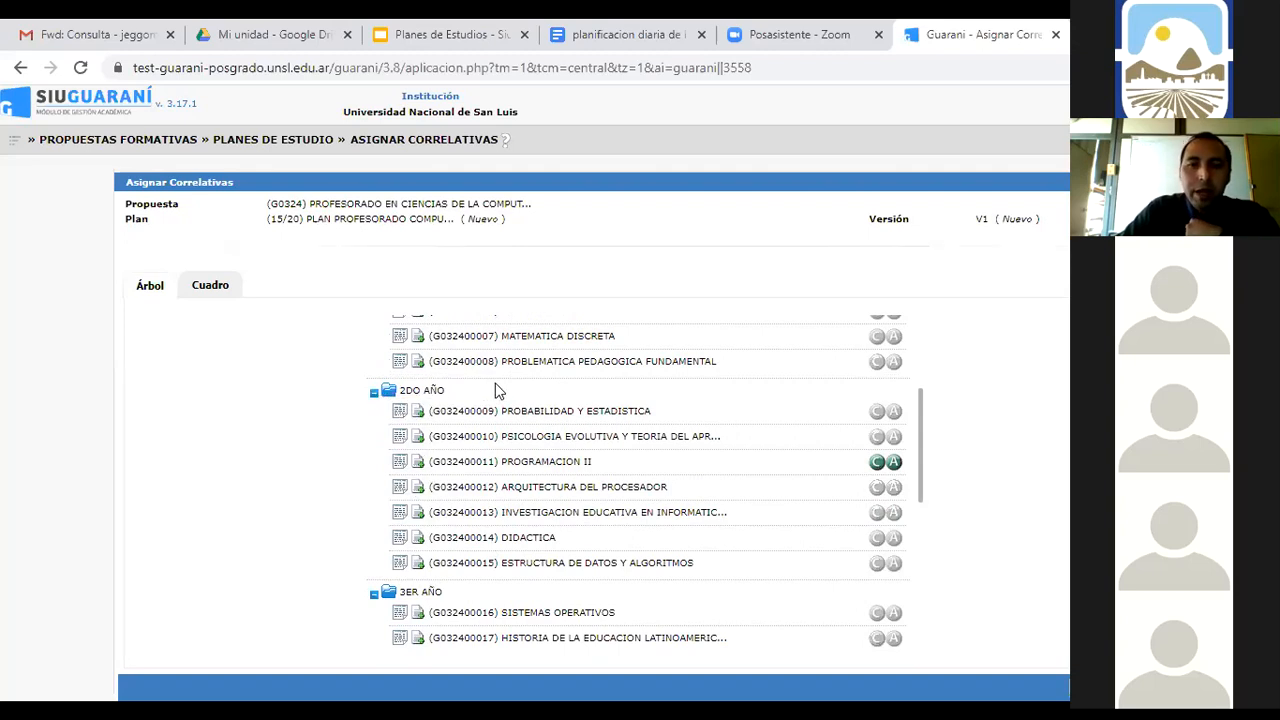
scroll(497, 390, up, 1)
scroll(500, 440, up, 2)
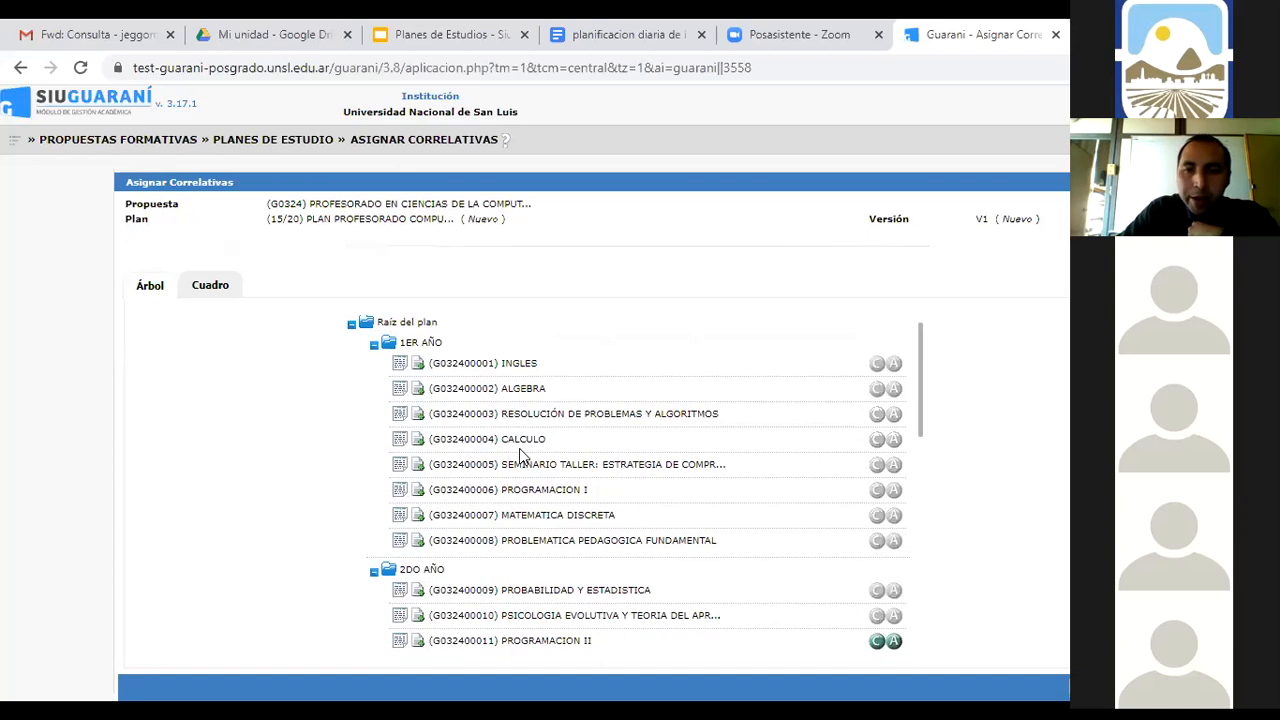
scroll(519, 448, down, 3)
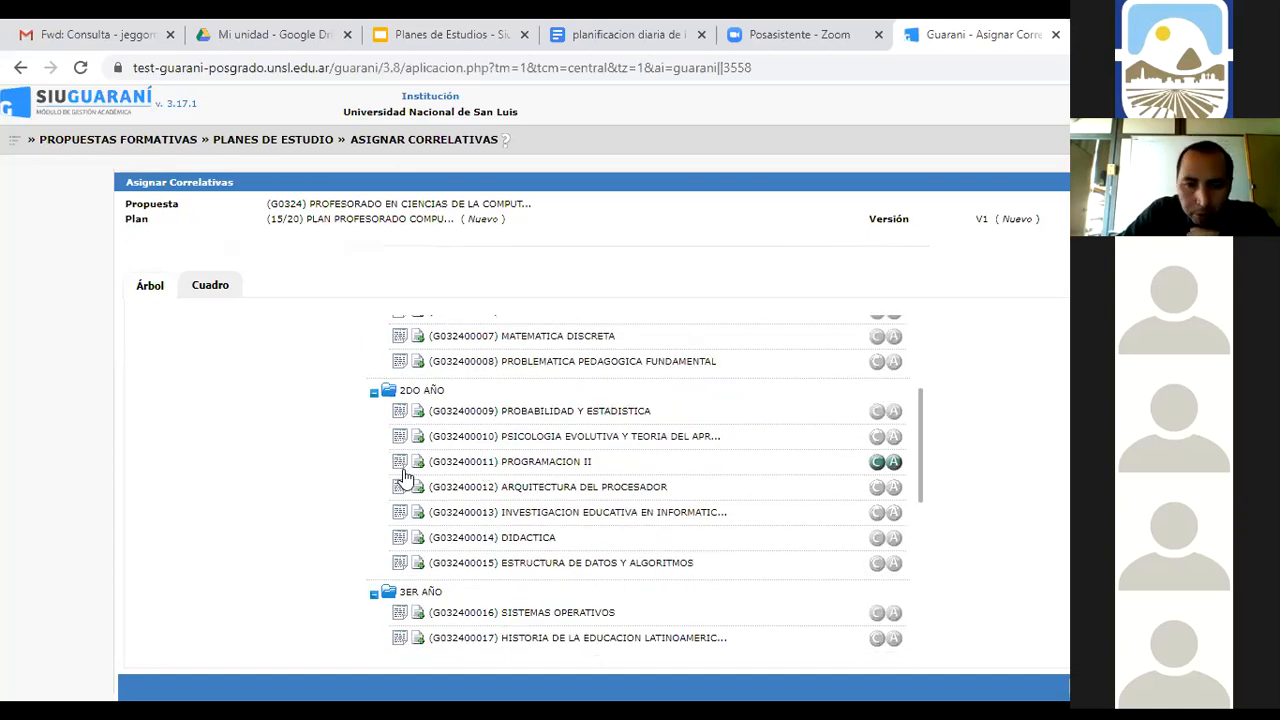
click(400, 568)
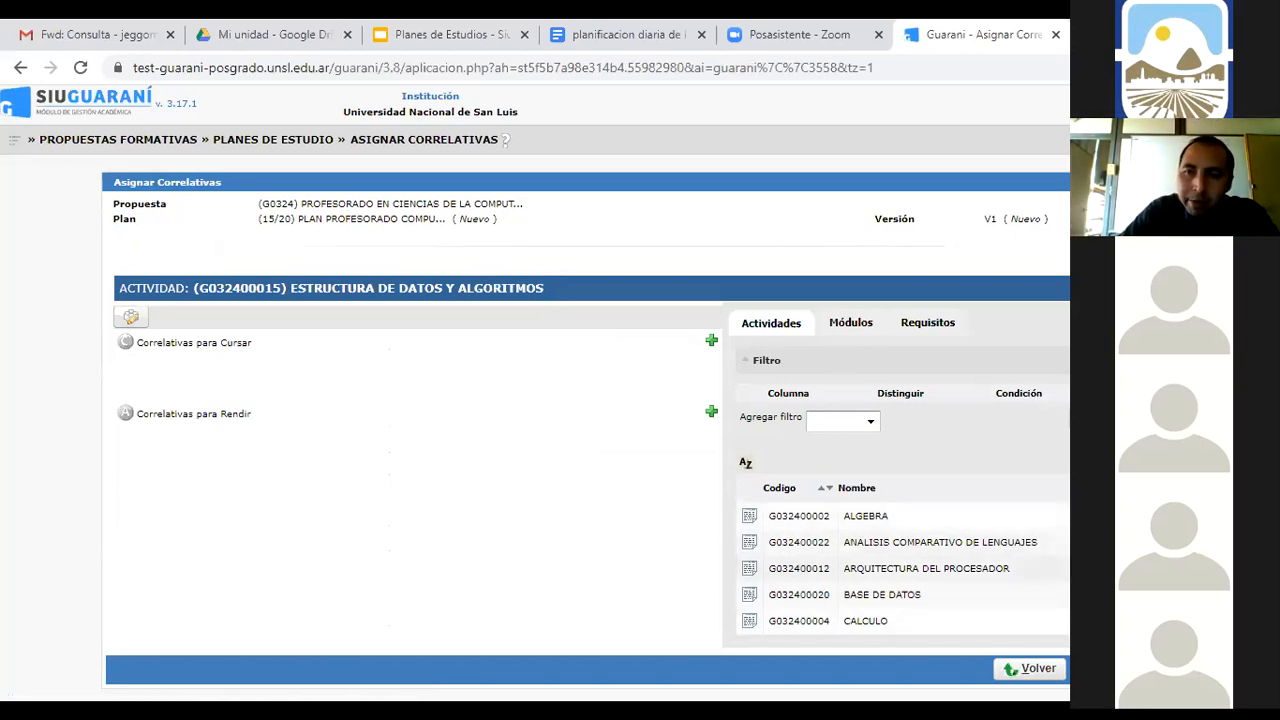
Add the whole 1ER AÑO module as Estructura de Datos y Algoritmos' Opción 1 course prerequisite, saved
click(862, 328)
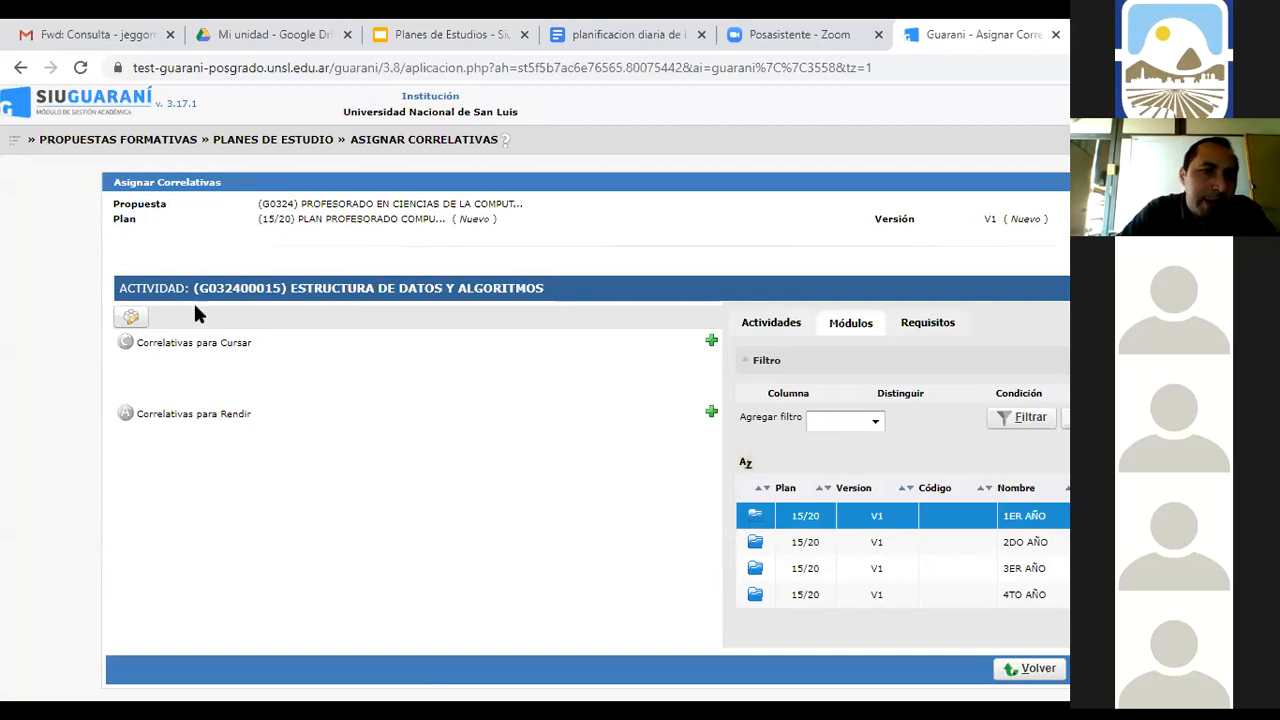
click(711, 343)
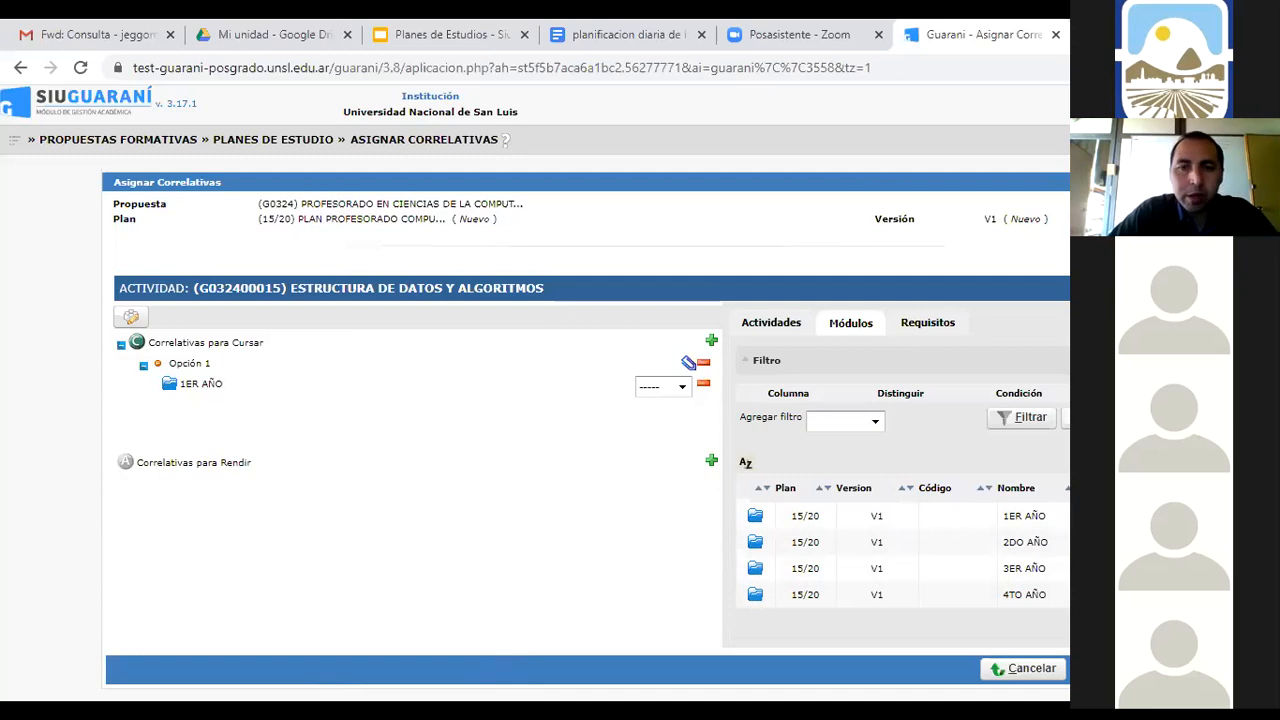
click(1095, 670)
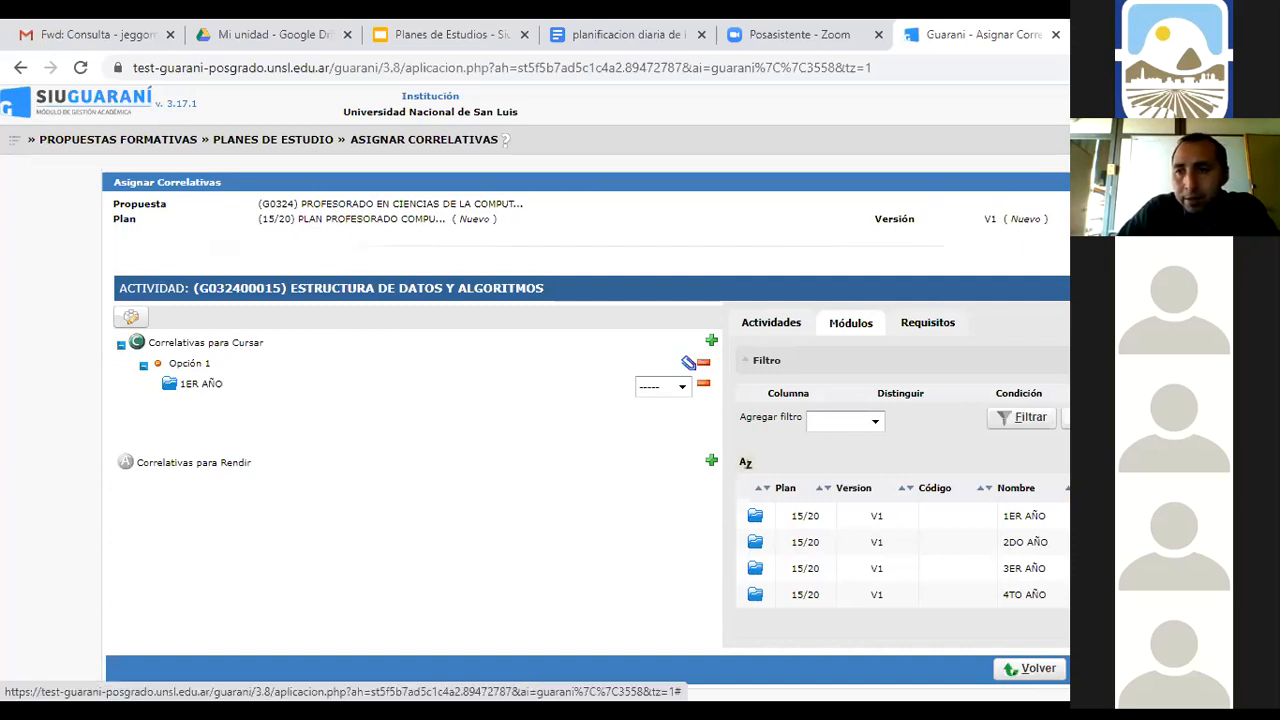
Give PROGRAMACION I Año de cursada 1 and Período 1er Cuatrimestre in plan 15/20, then save
click(1084, 139)
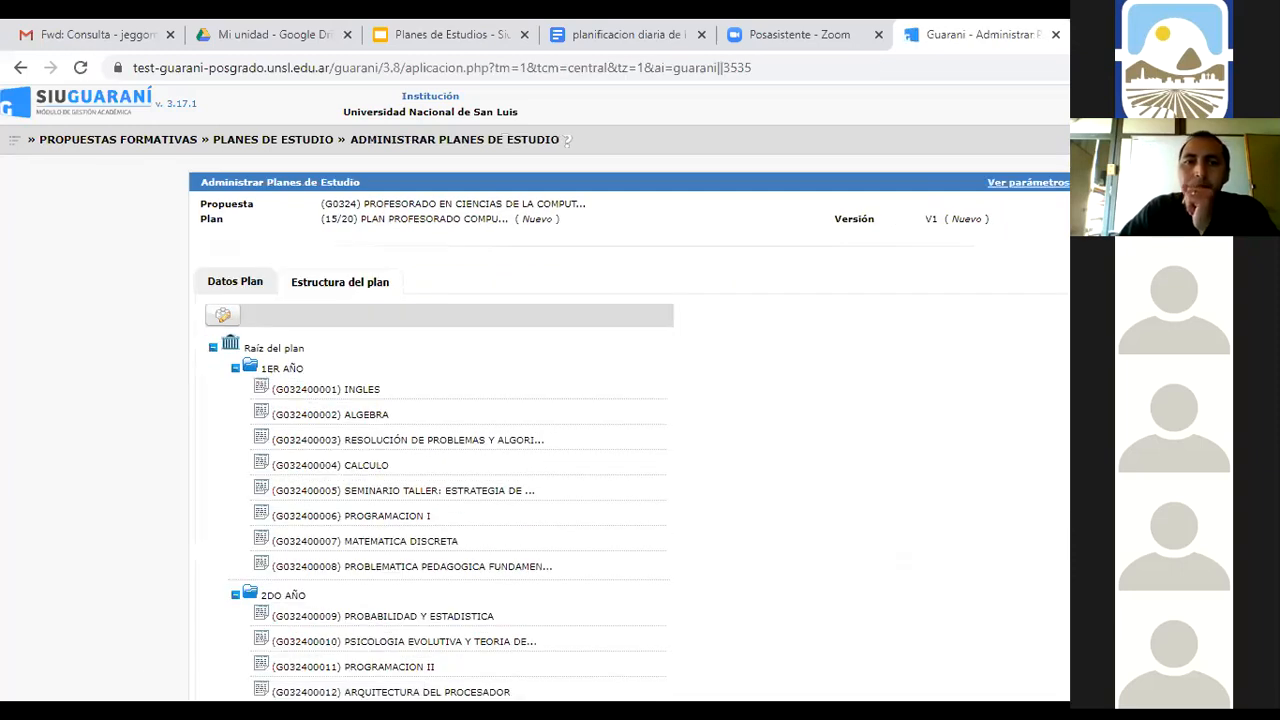
click(264, 517)
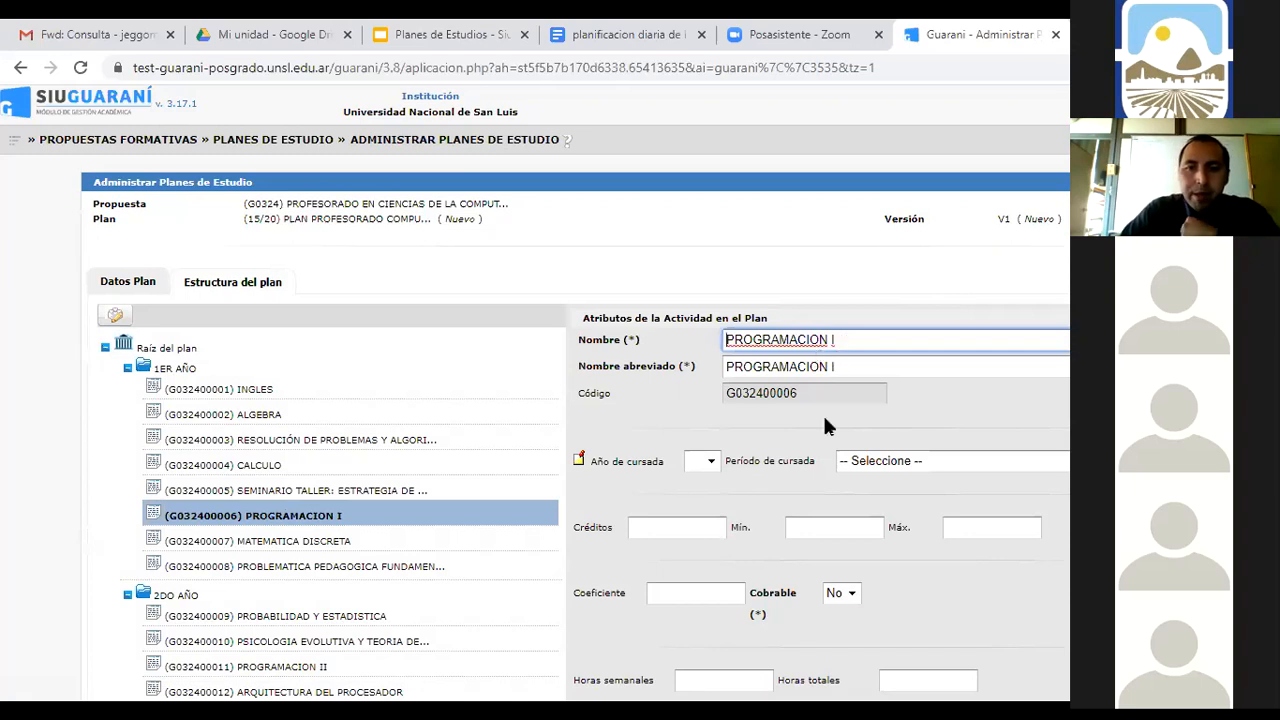
click(712, 460)
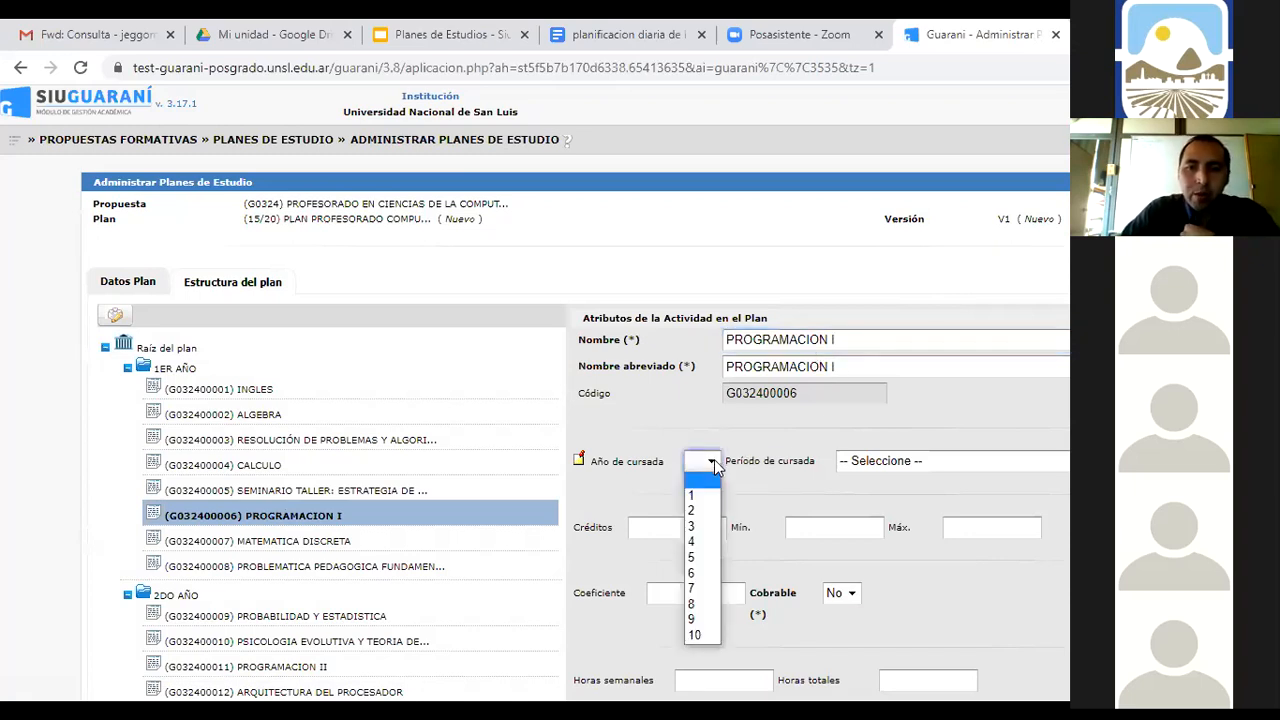
click(712, 496)
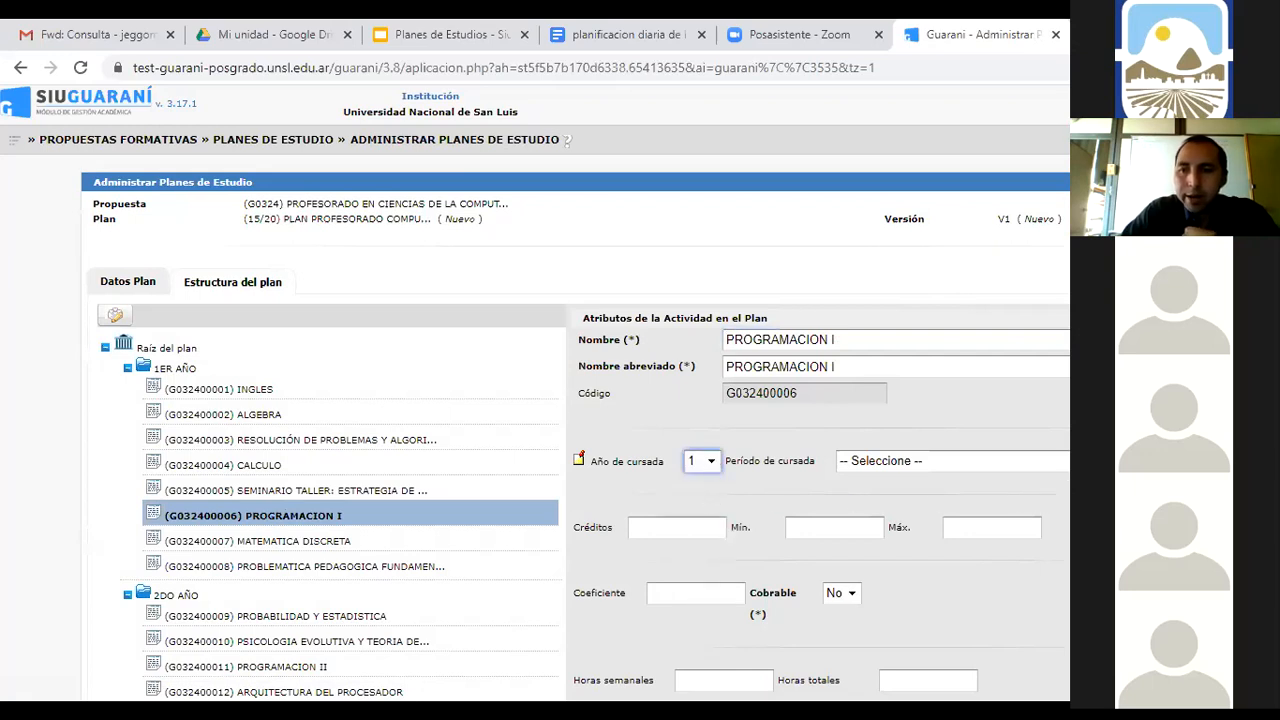
click(930, 461)
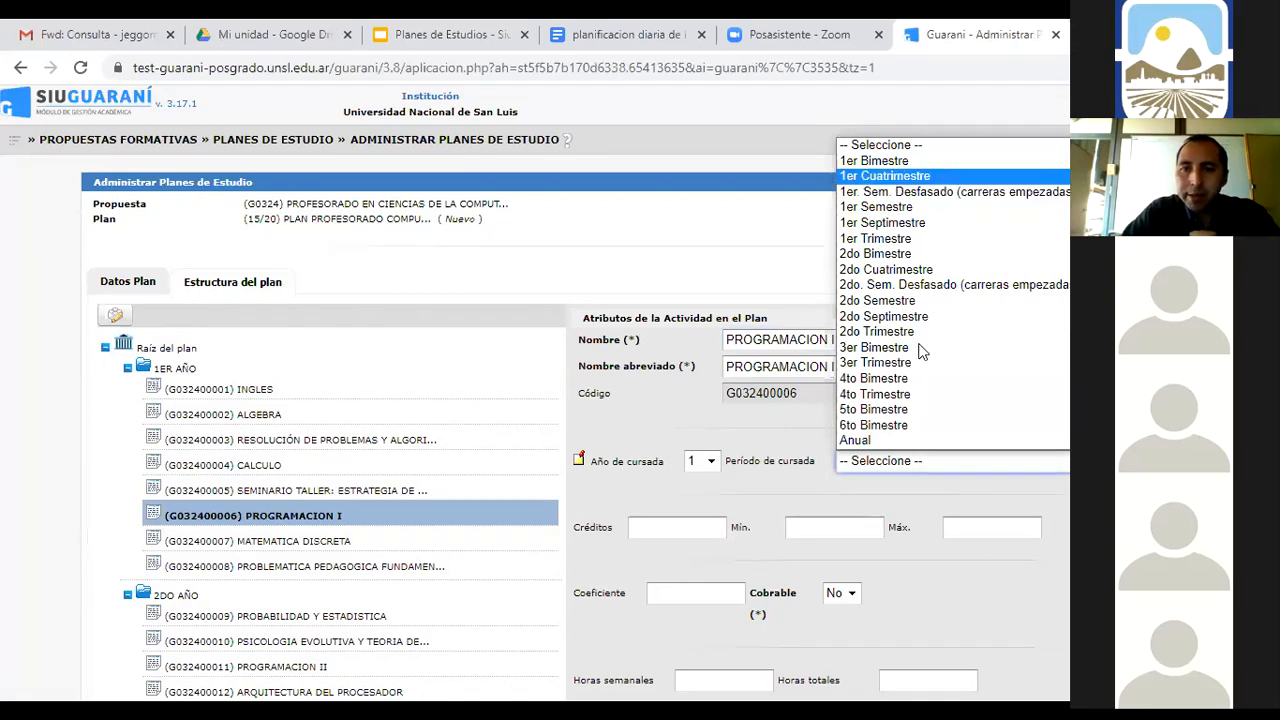
click(885, 176)
scroll(725, 500, down, 4)
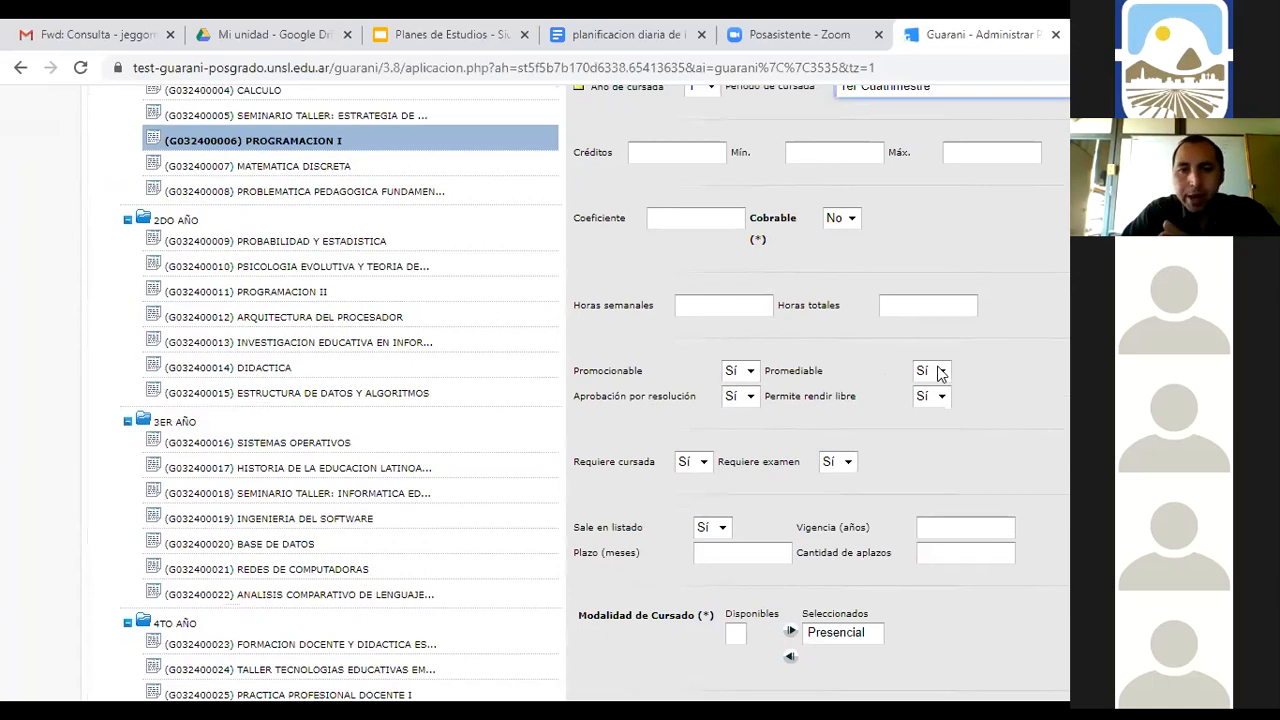
scroll(1008, 484, down, 3)
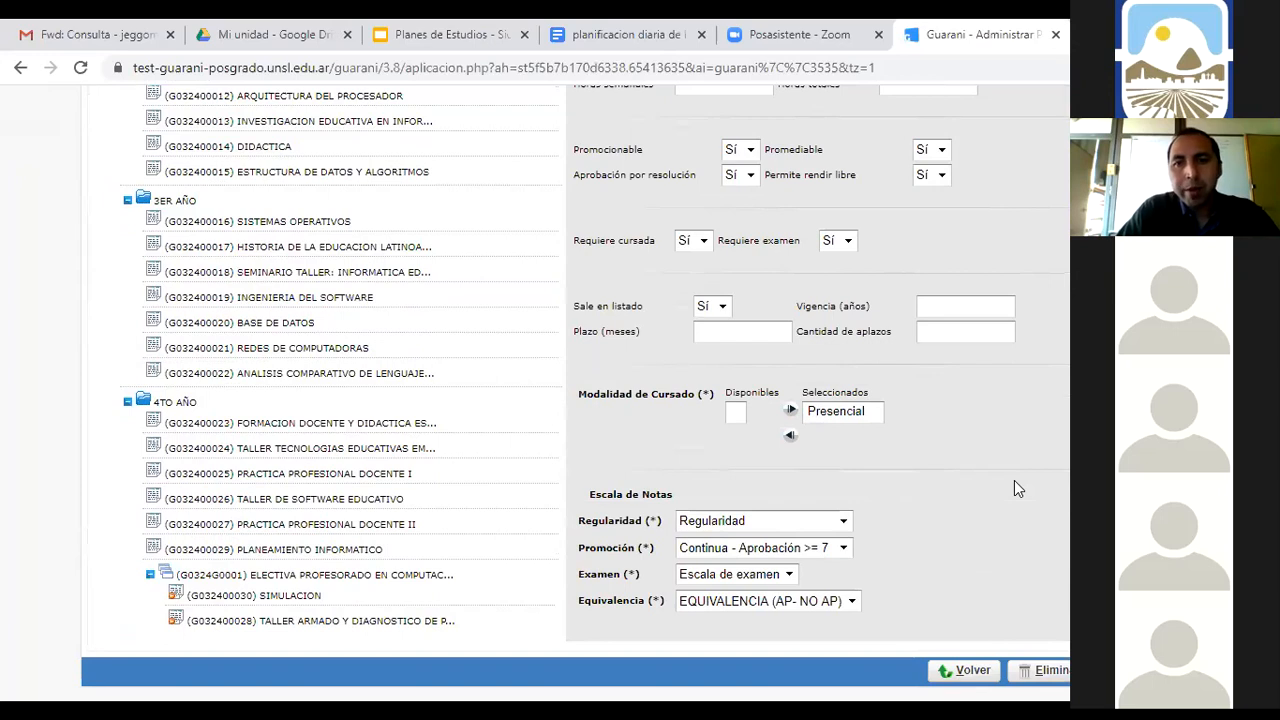
scroll(1027, 496, up, 5)
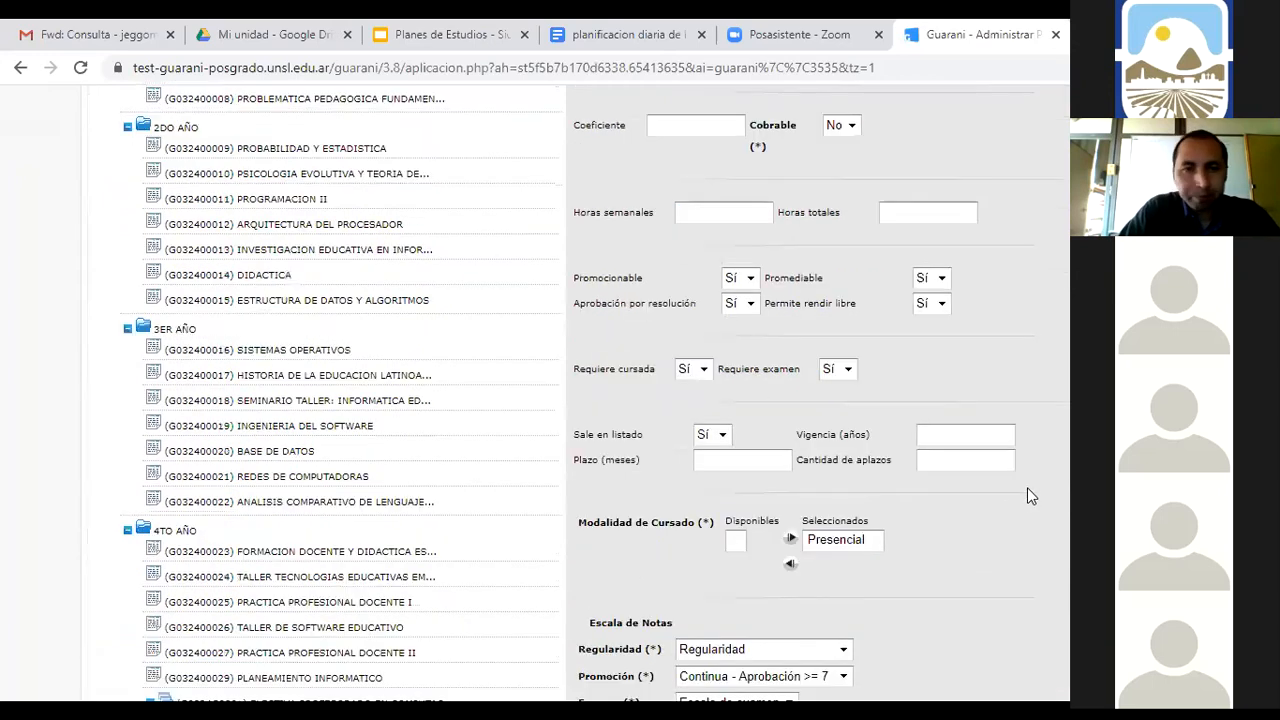
scroll(1030, 496, up, 2)
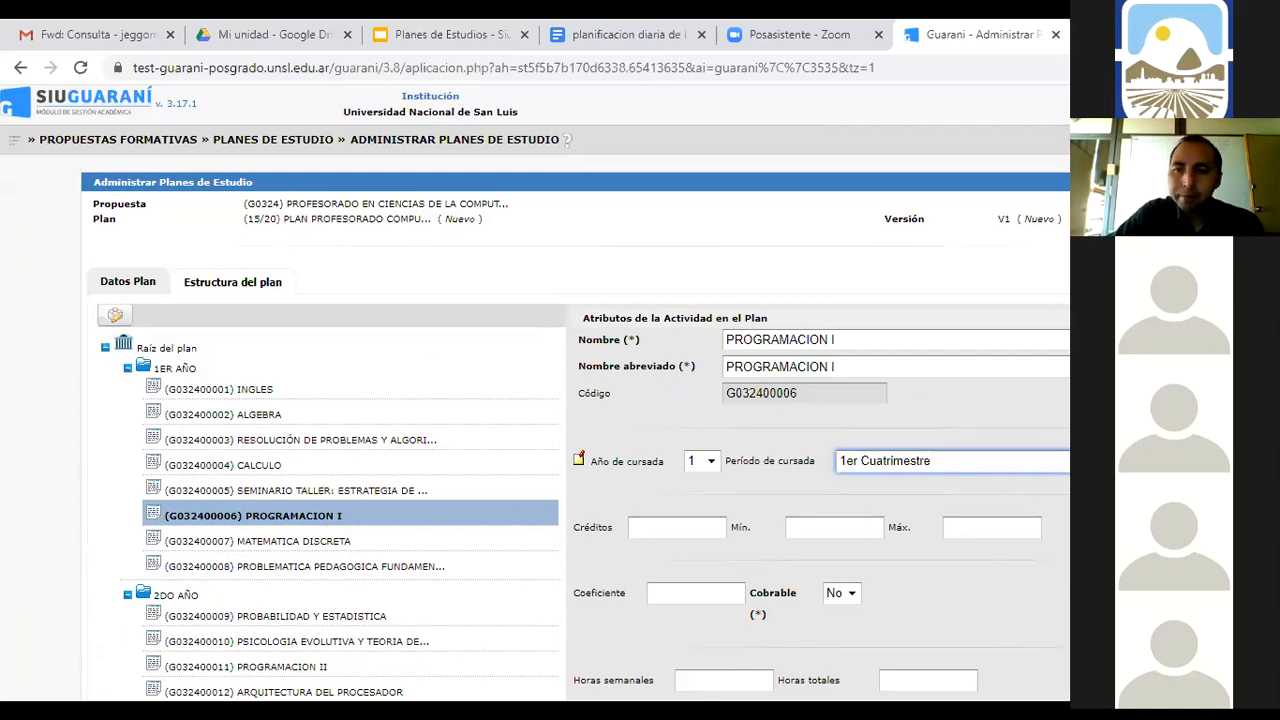
scroll(575, 400, down, 3)
scroll(575, 400, down, 3)
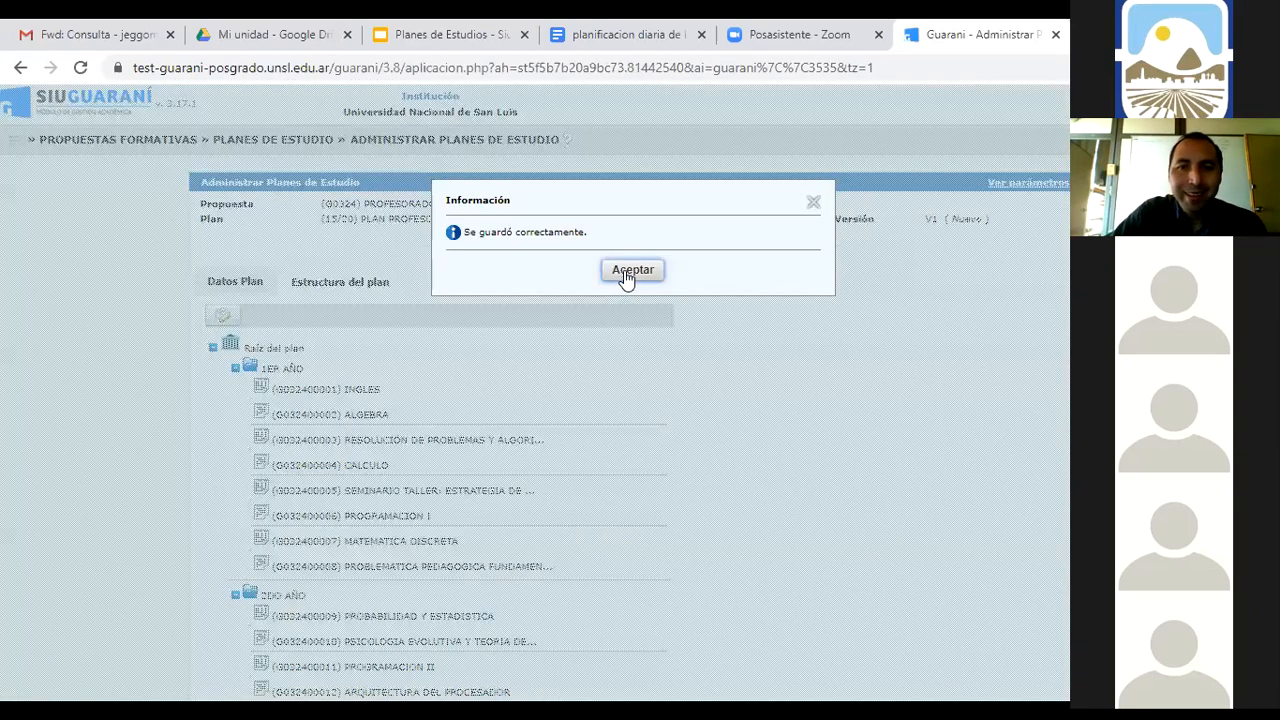
click(634, 269)
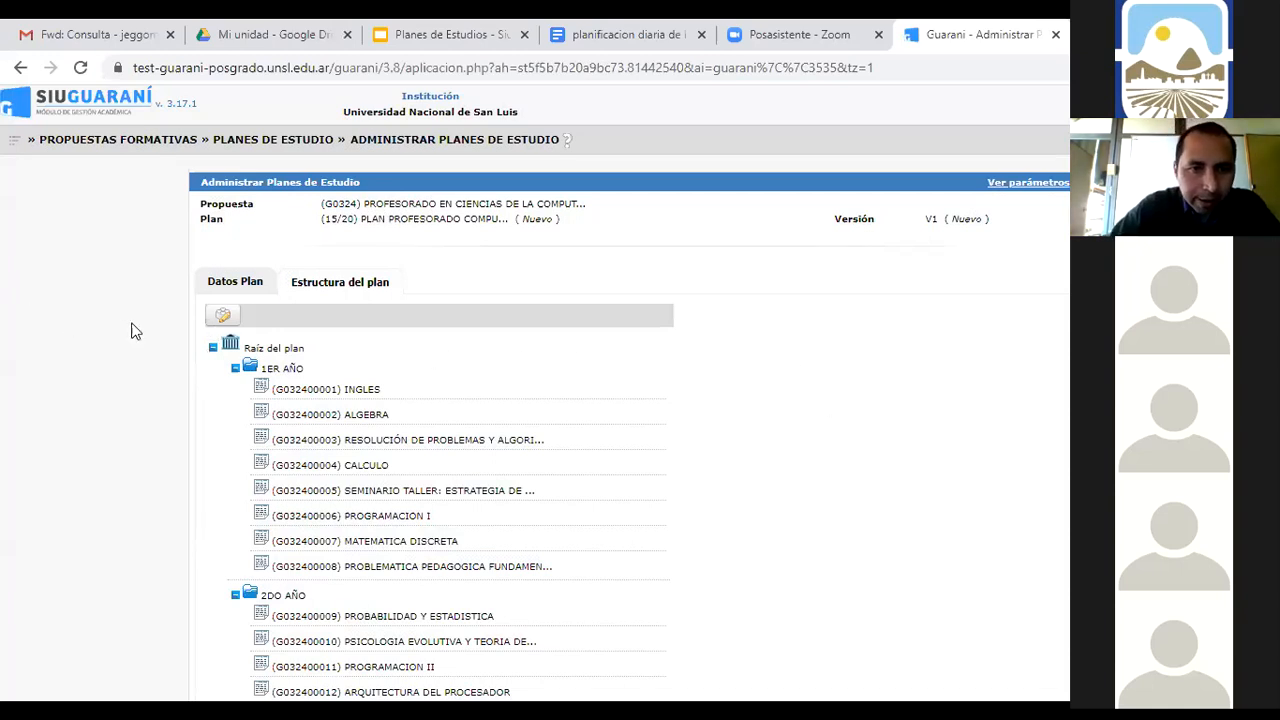
Edit the plan structure and collapse the 1ER, 2DO, 3ER and 4TO AÑO folders
click(221, 318)
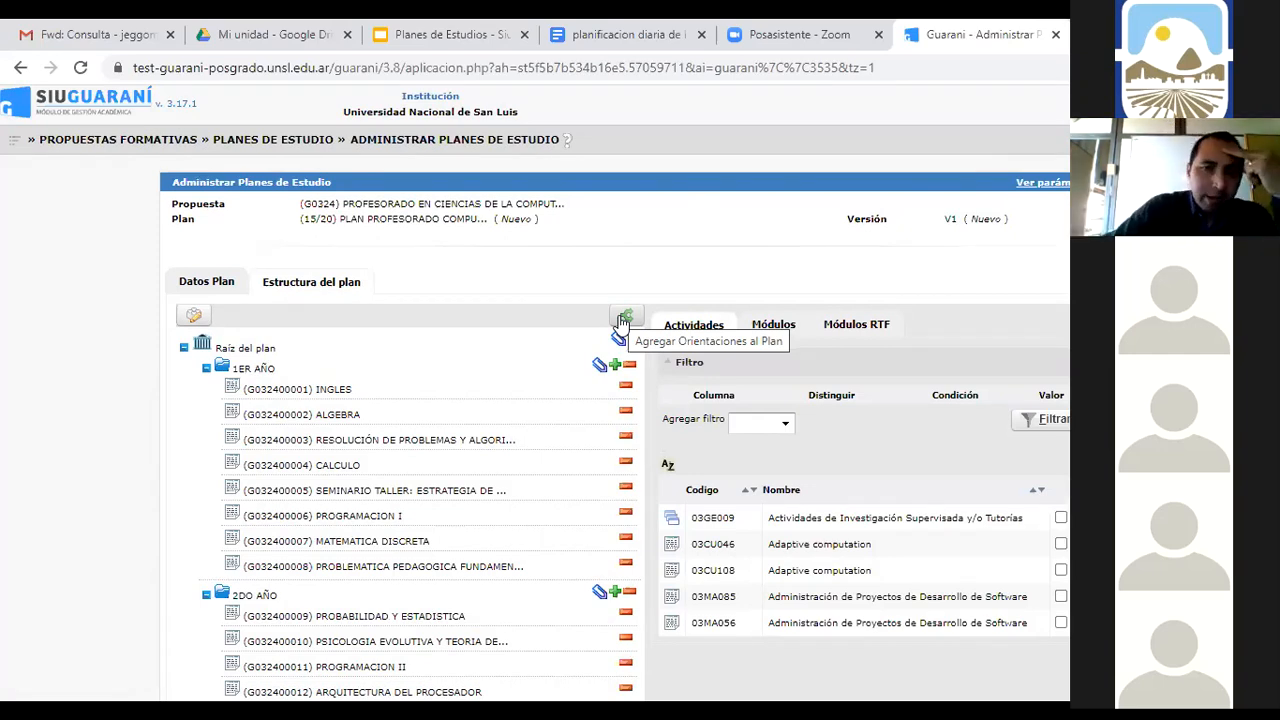
click(206, 372)
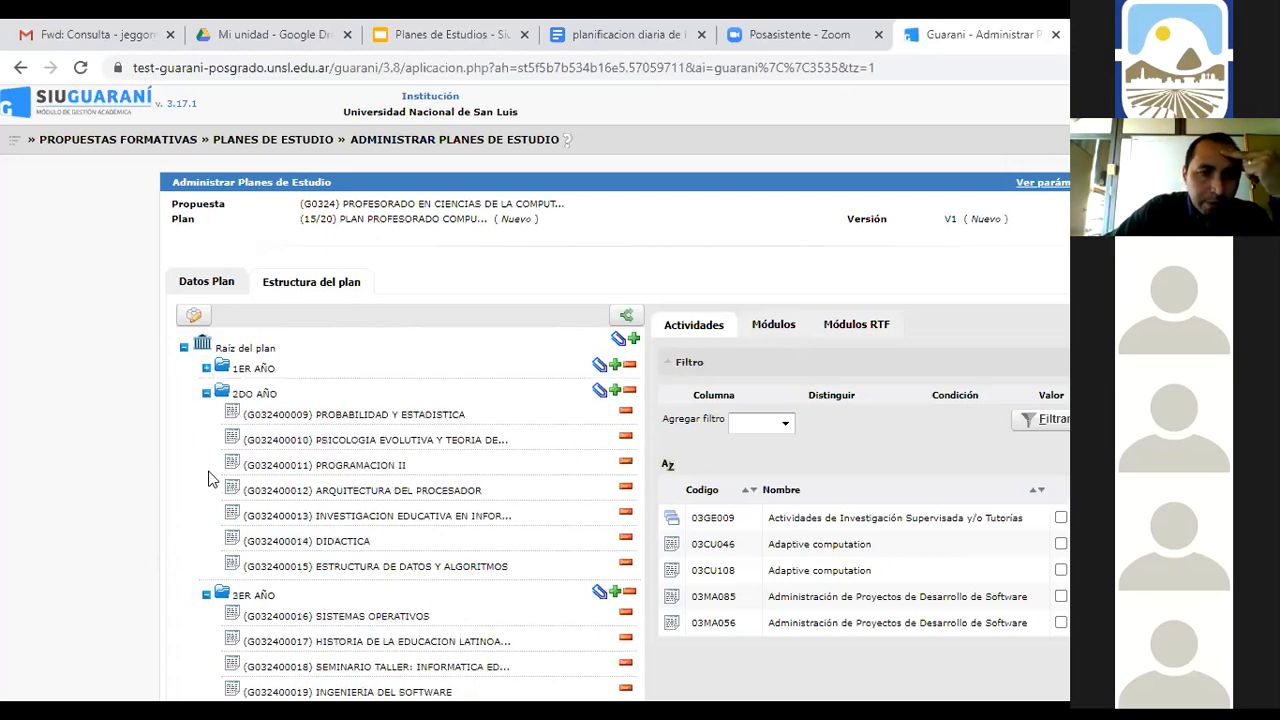
click(206, 394)
click(206, 419)
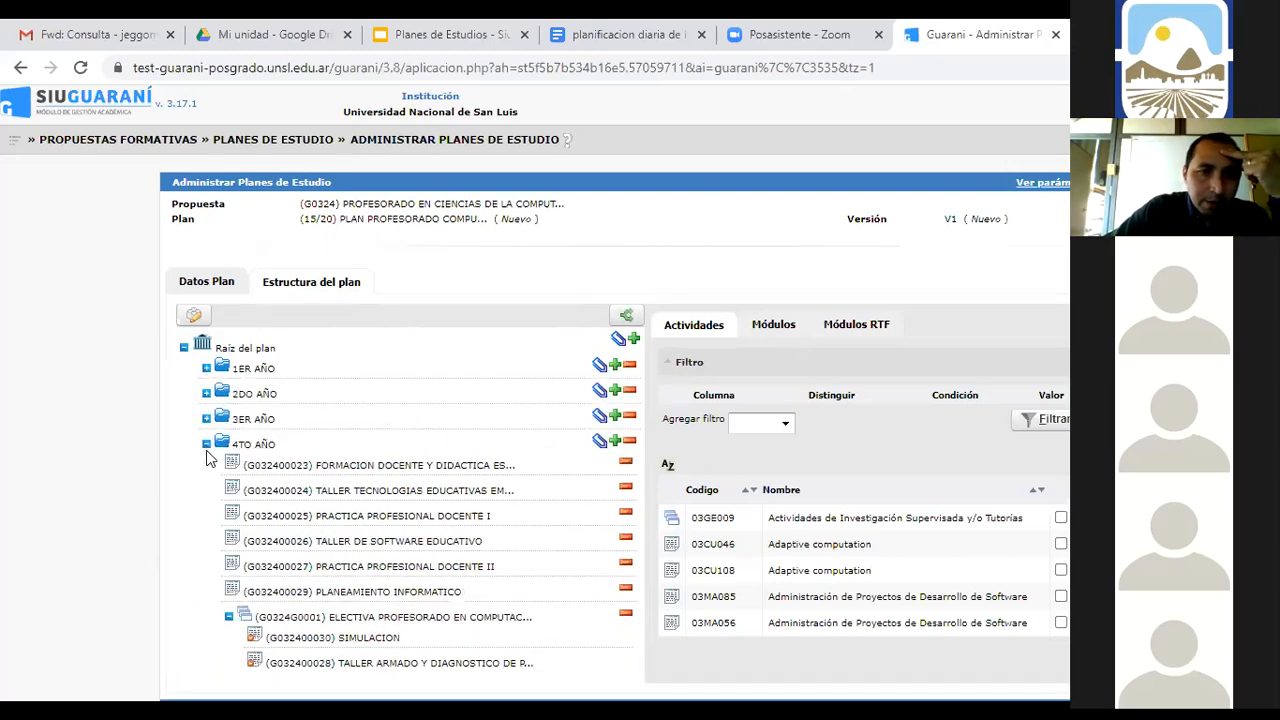
click(206, 444)
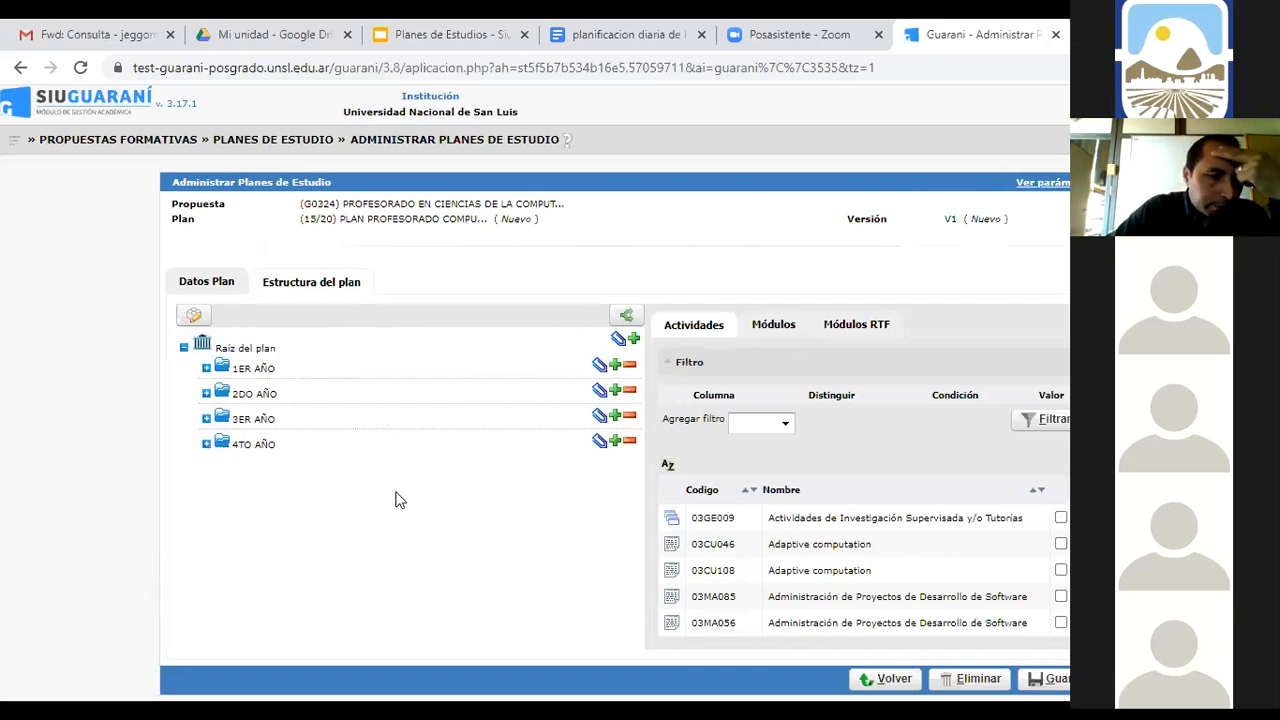
Add an Orientaciones group with 2 orientations to the plan structure
click(625, 319)
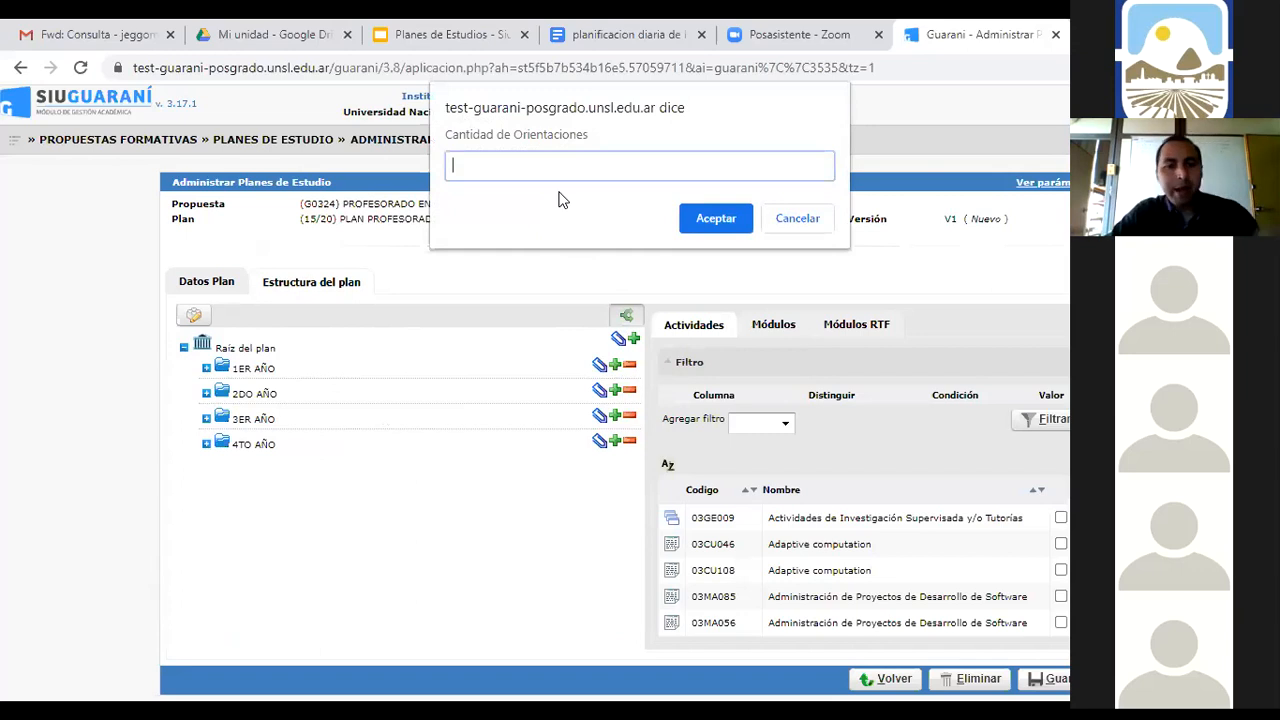
text(2)
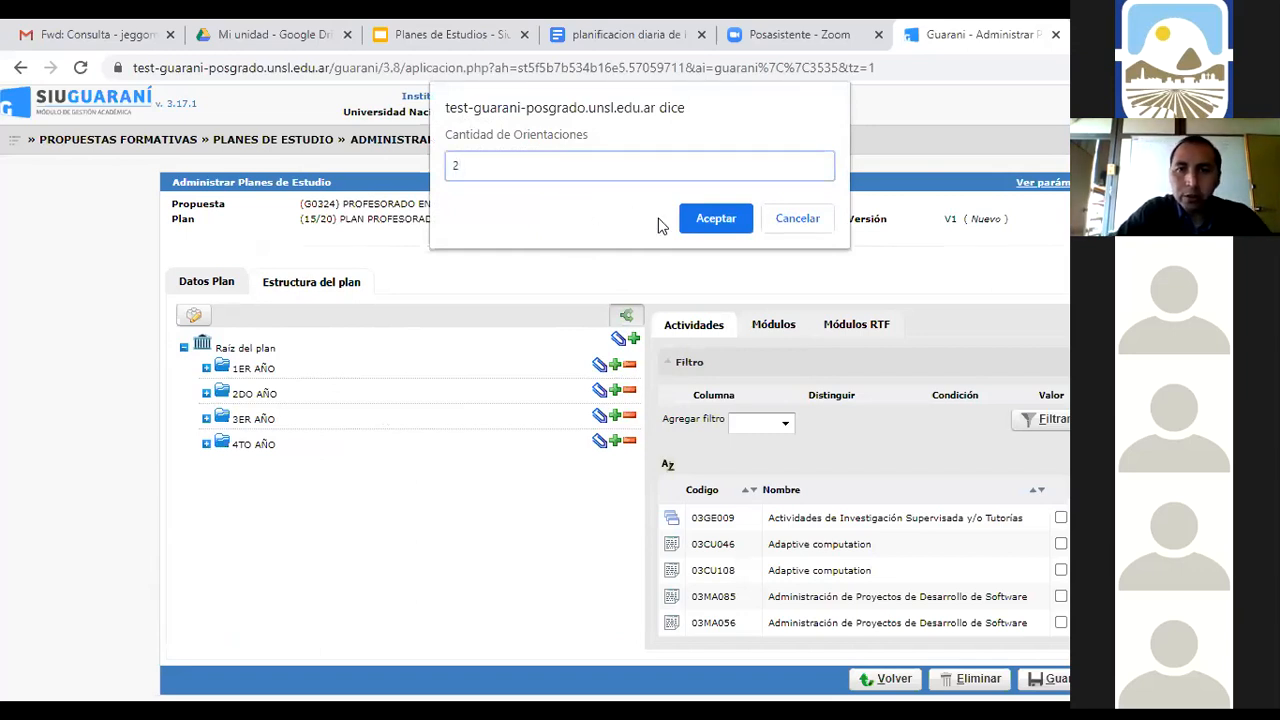
click(708, 220)
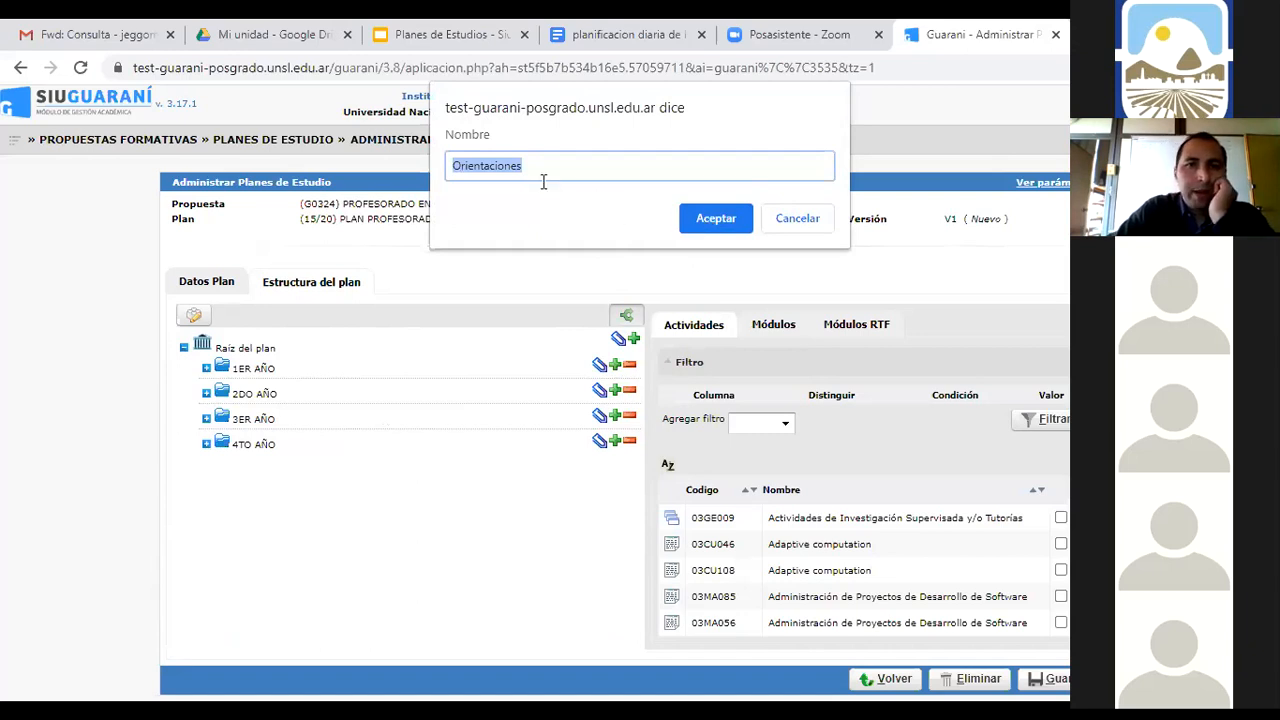
click(705, 220)
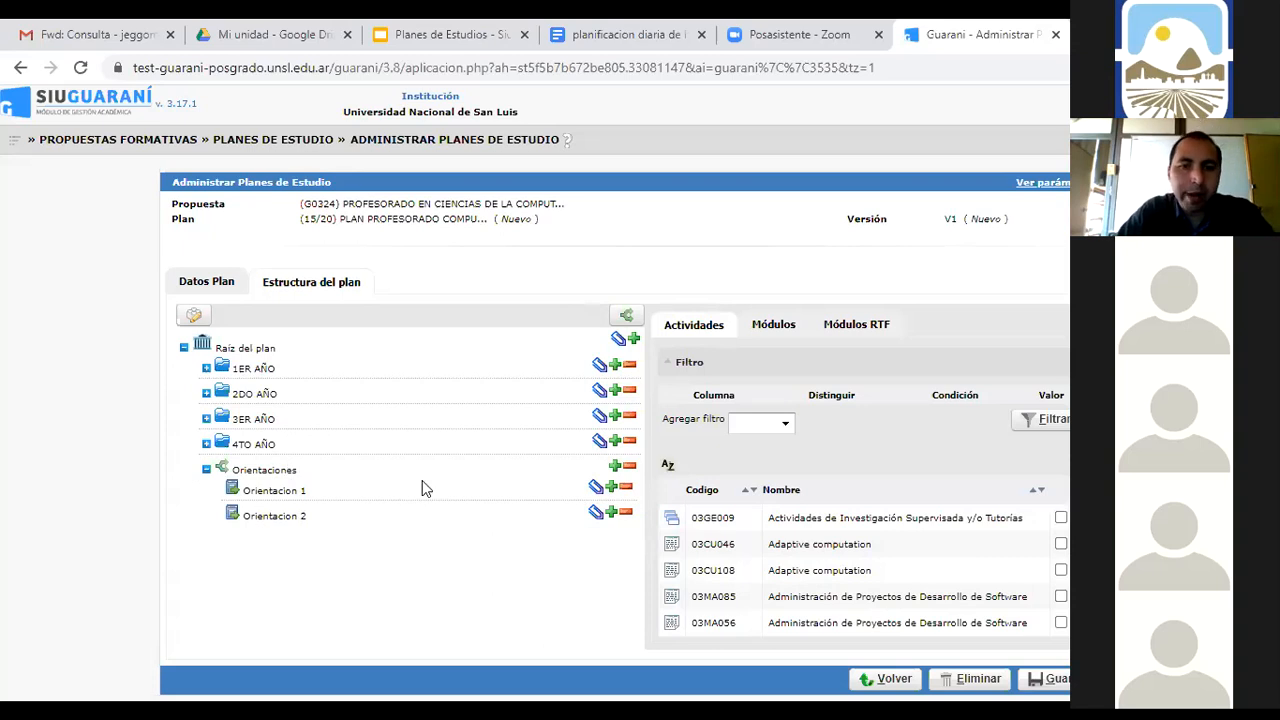
Delete the Orientaciones branch and save the plan structure
click(629, 467)
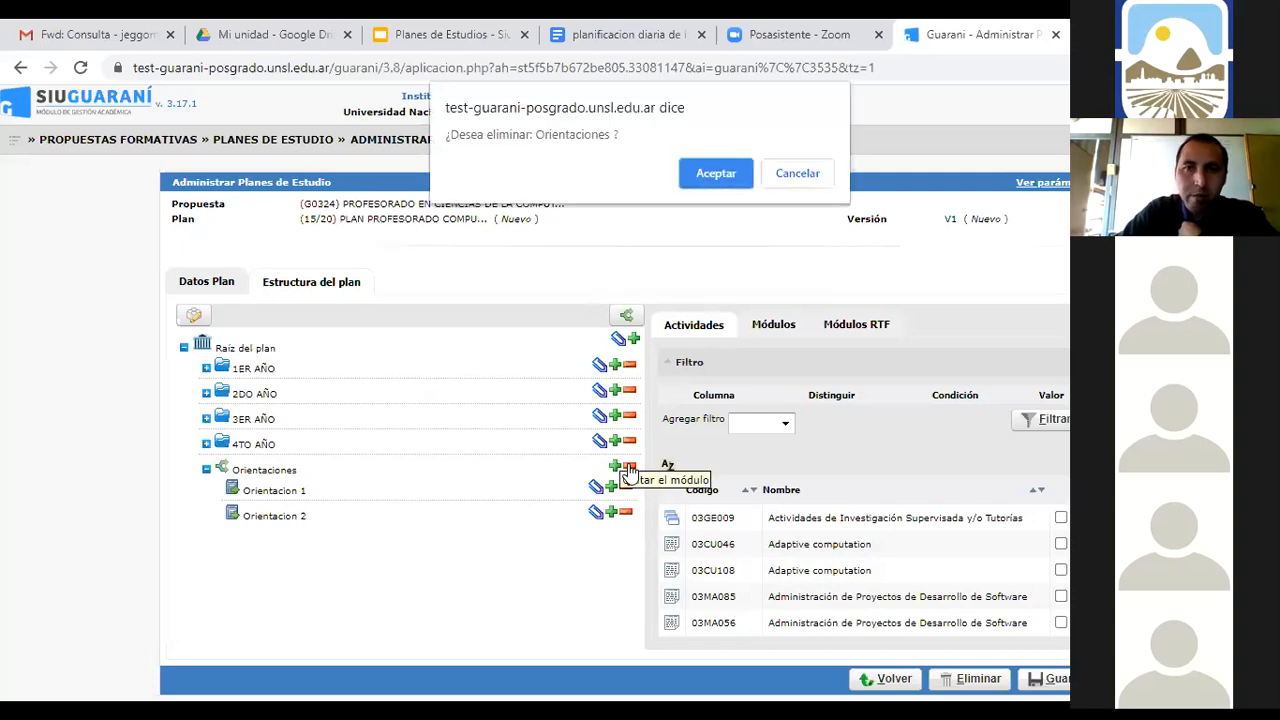
click(716, 170)
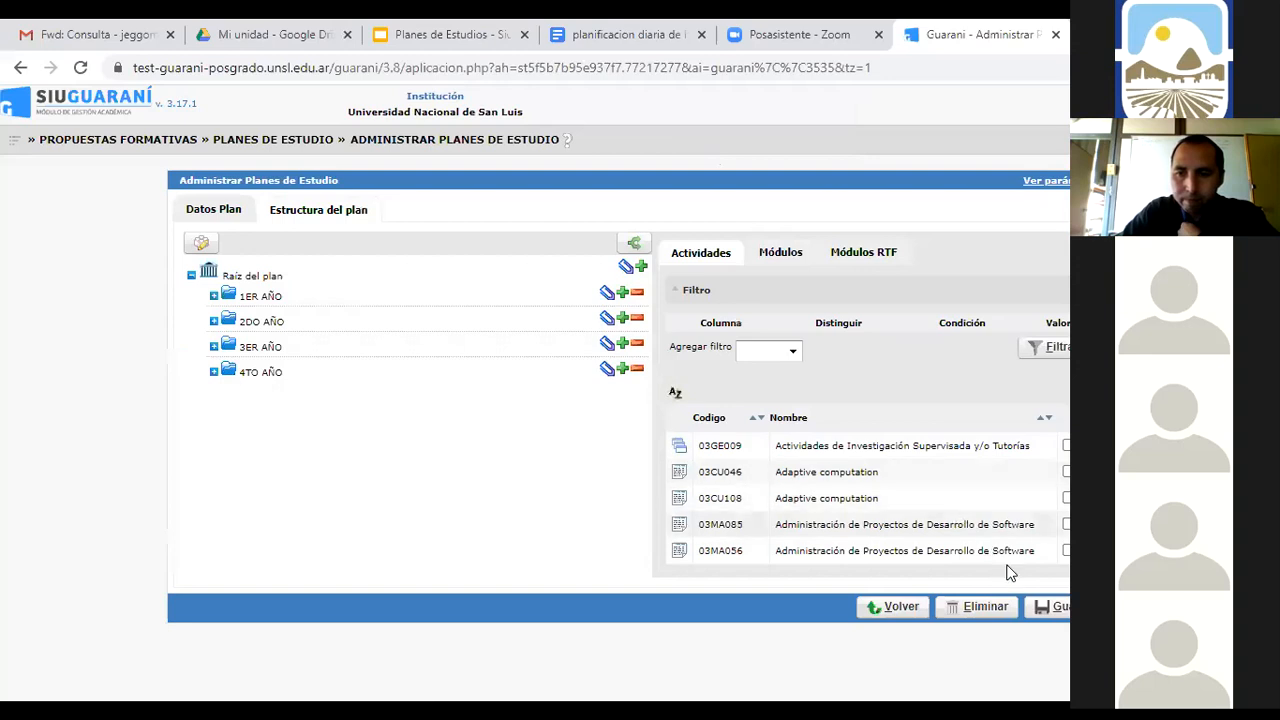
click(1056, 608)
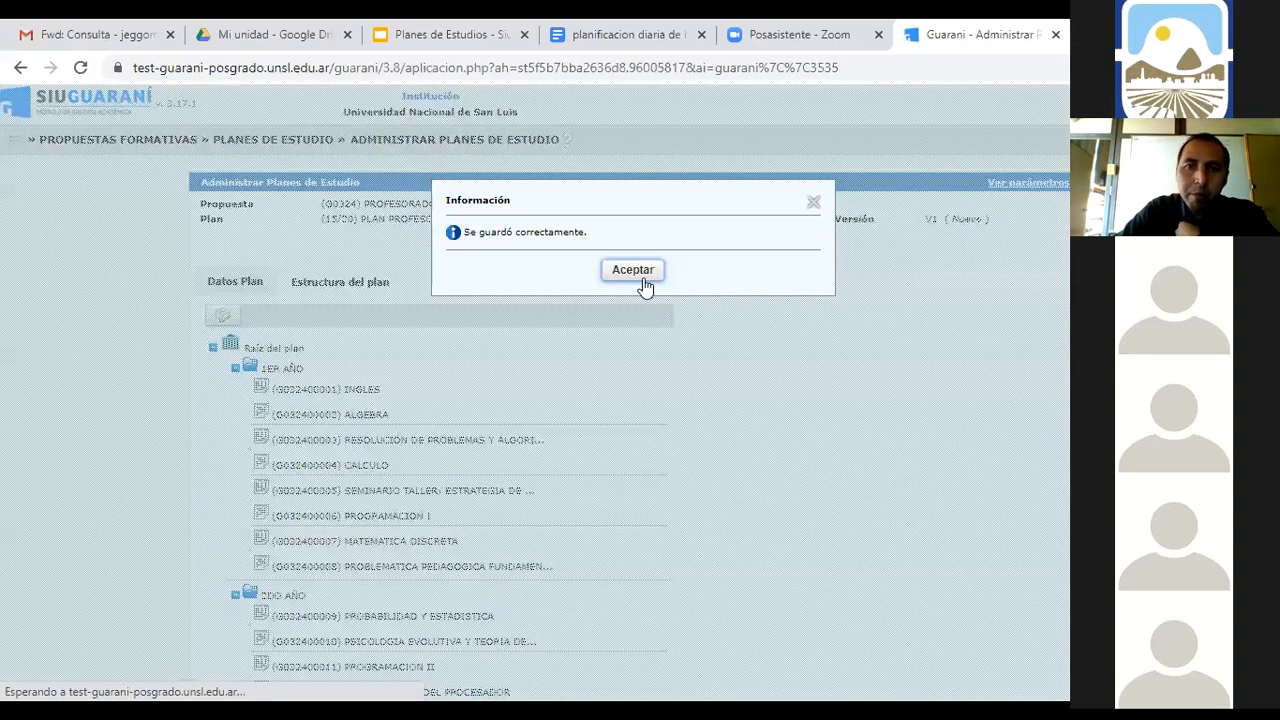
click(643, 272)
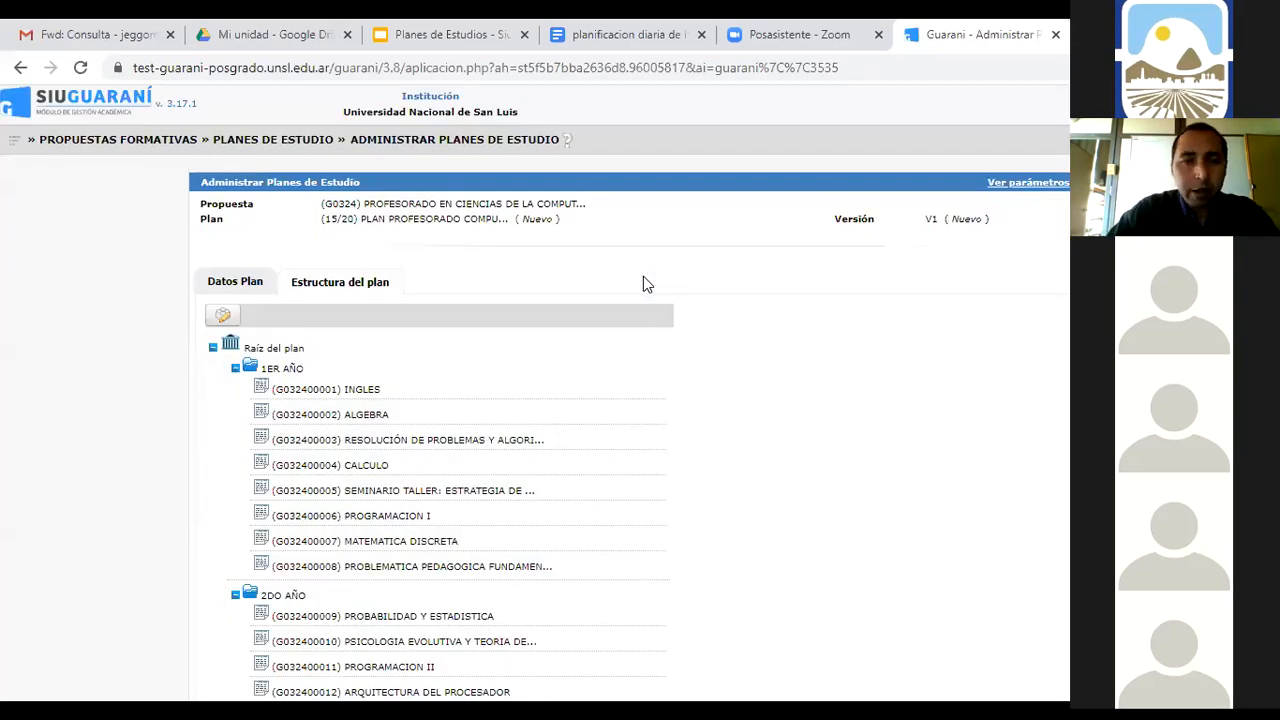
Navigate to Propuestas Formativas > Certificados > Administrar Certificados
click(14, 150)
click(46, 184)
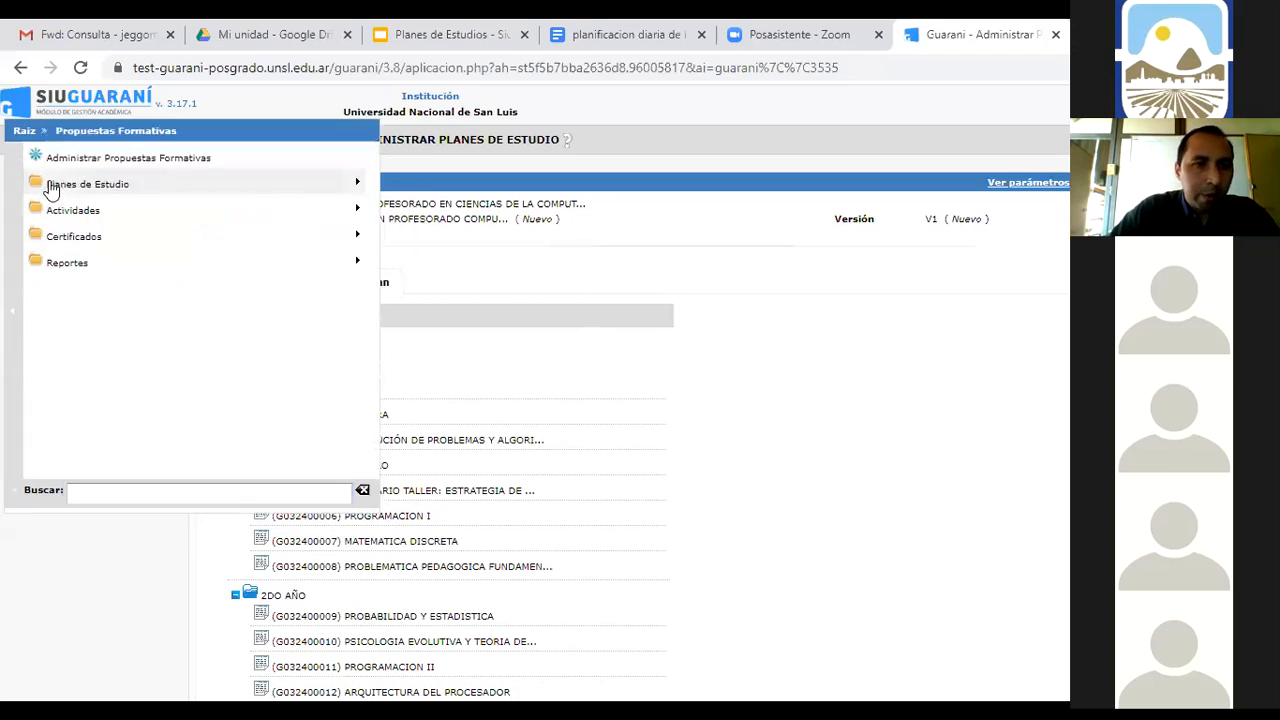
click(88, 240)
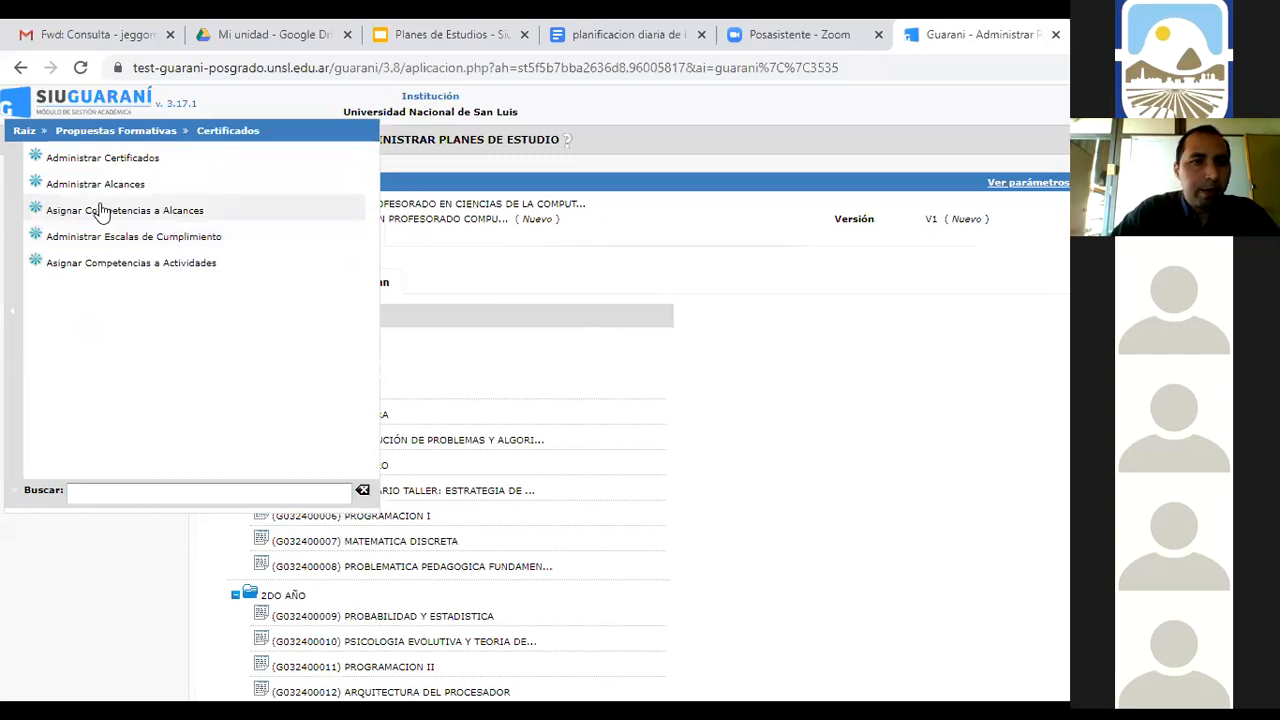
click(128, 160)
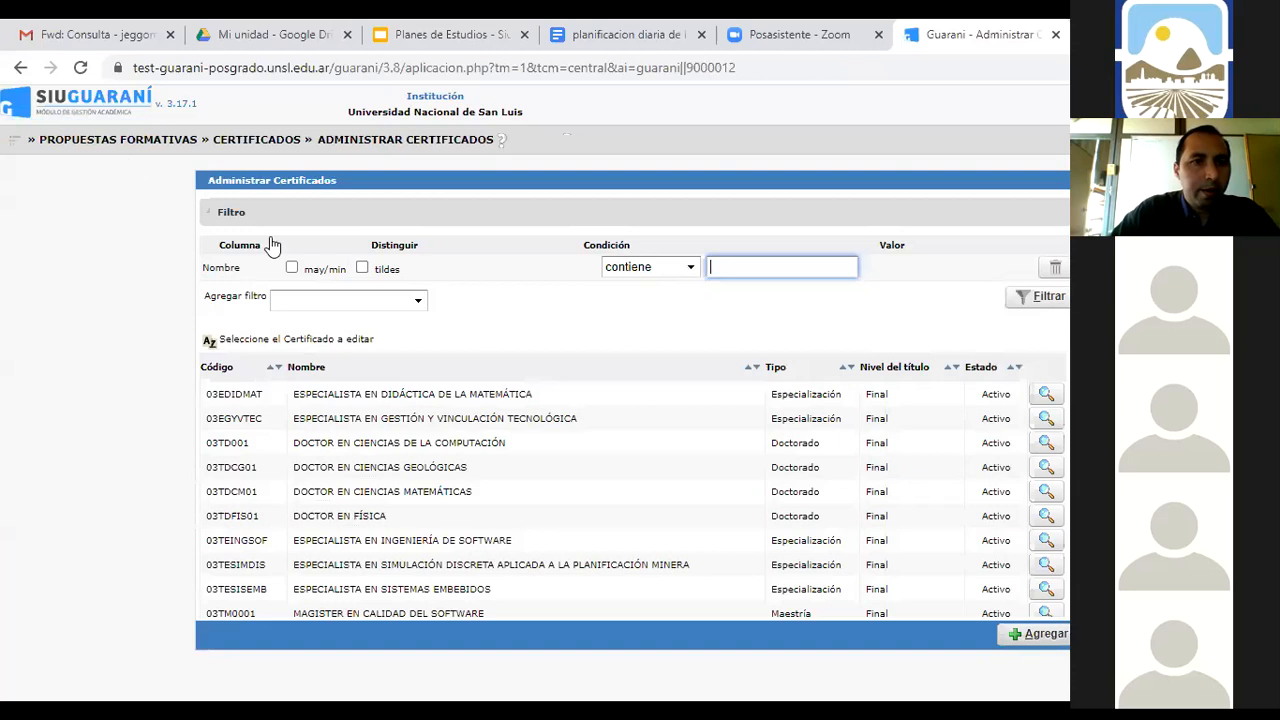
Start a new certificate with Código G032400001
key(Return)
text(g)
key(BackSpace)
text(G03)
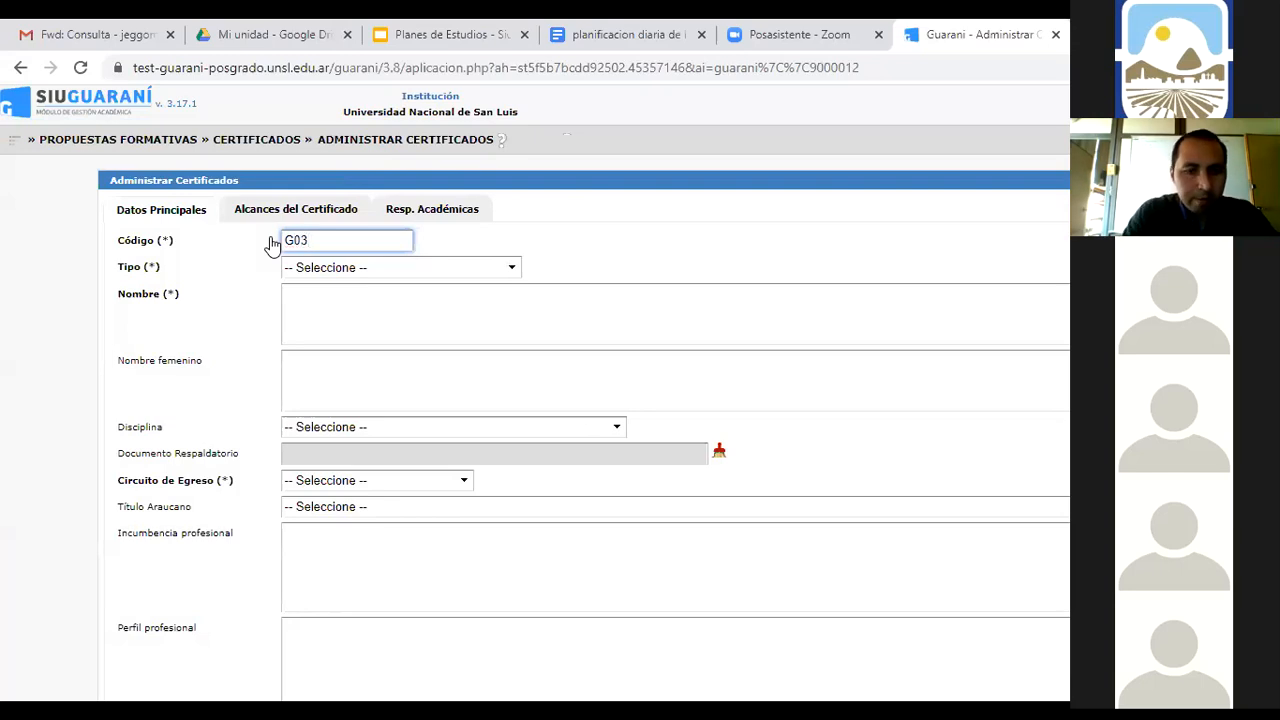
text(24)
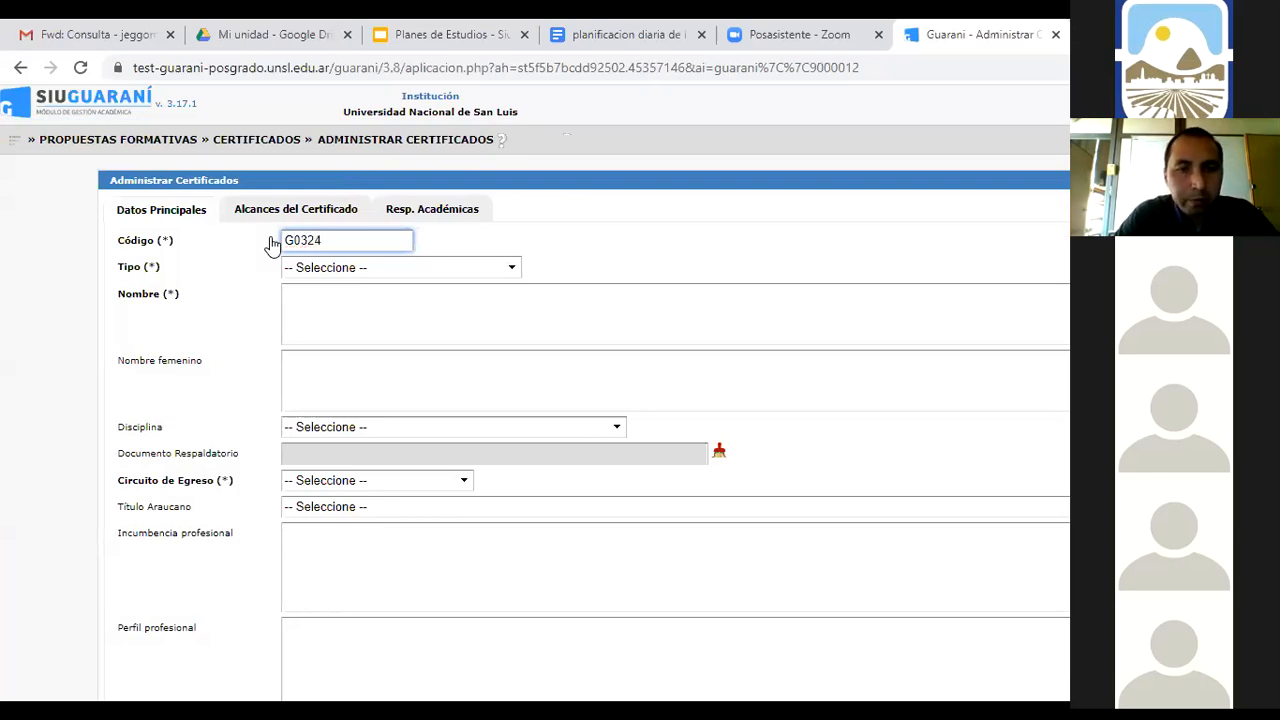
text(00000)
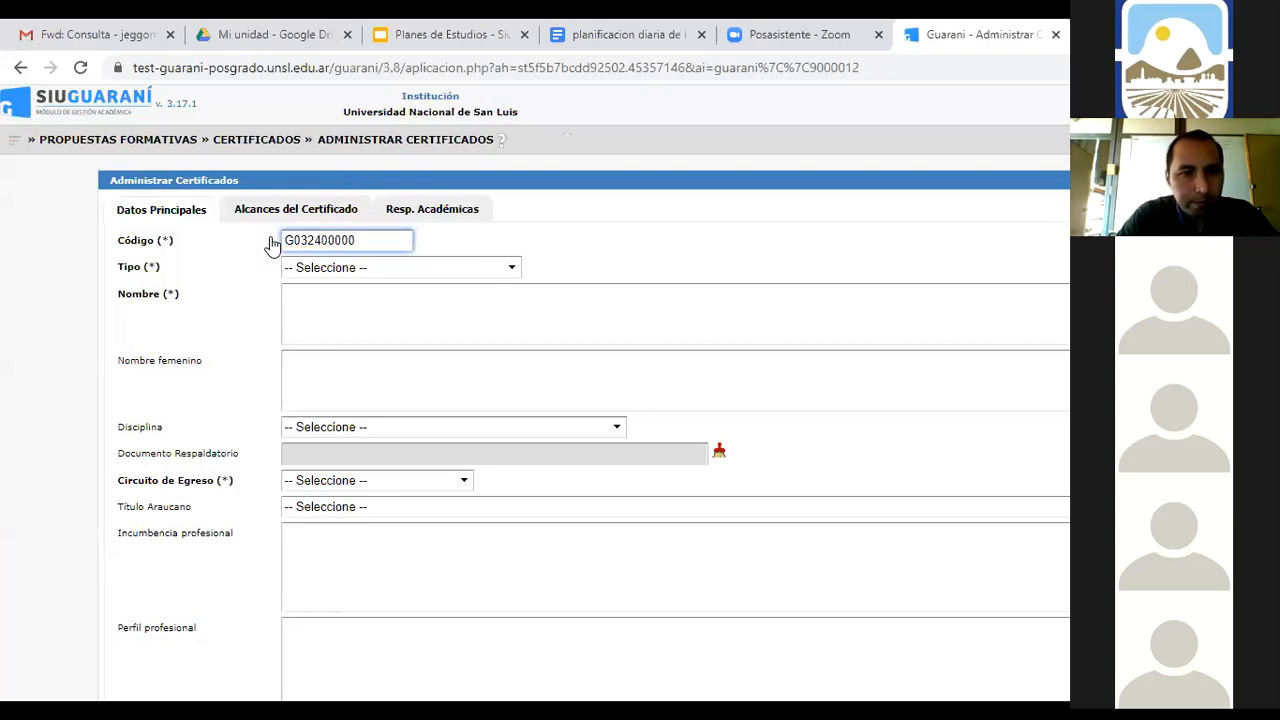
key(BackSpace)
text(1)
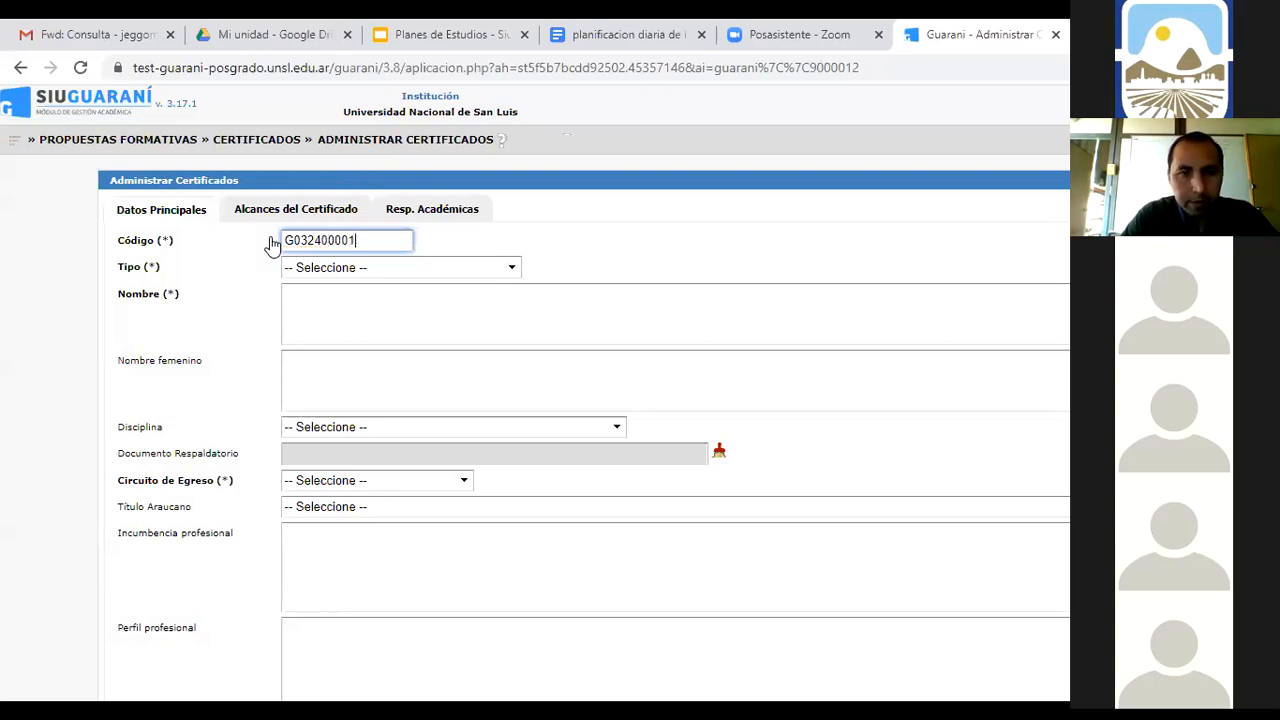
click(503, 274)
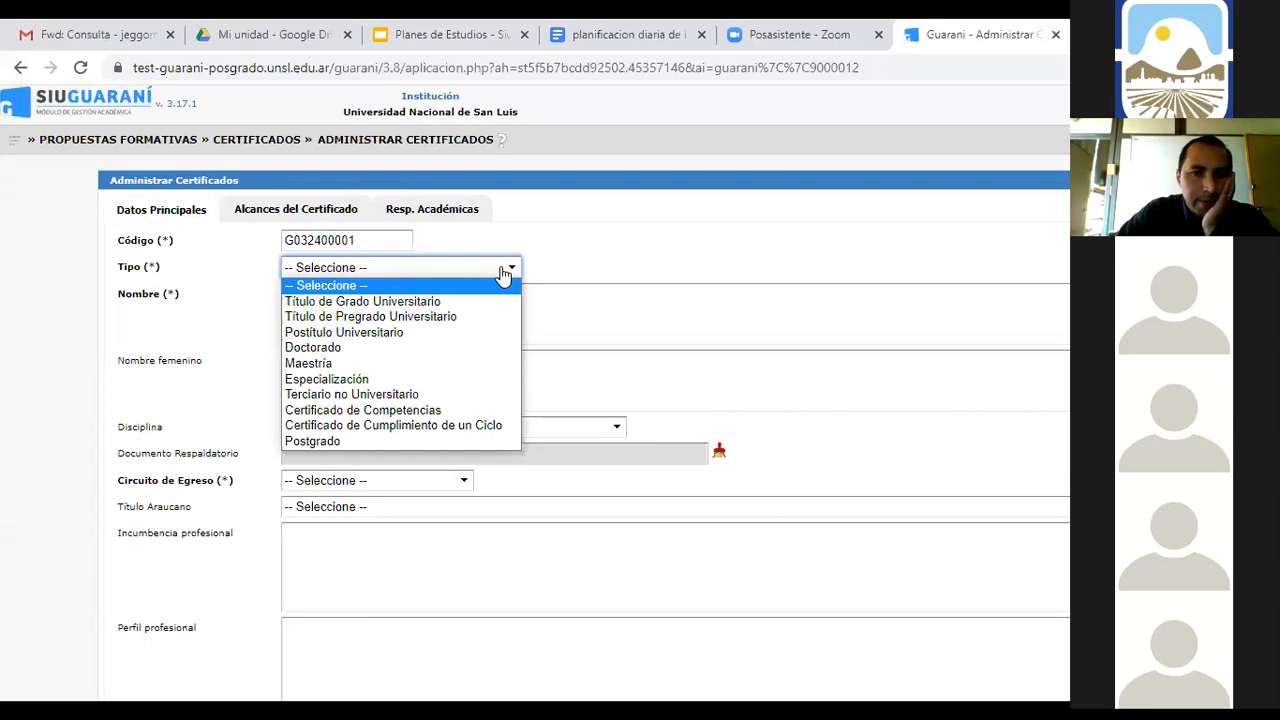
Set type Título de Grado Universitario, name PROFESOR EN COMPUTACIÓN, feminine name PROFESORA EN COMPUTACIÓN
click(409, 302)
click(403, 302)
text(PROFES)
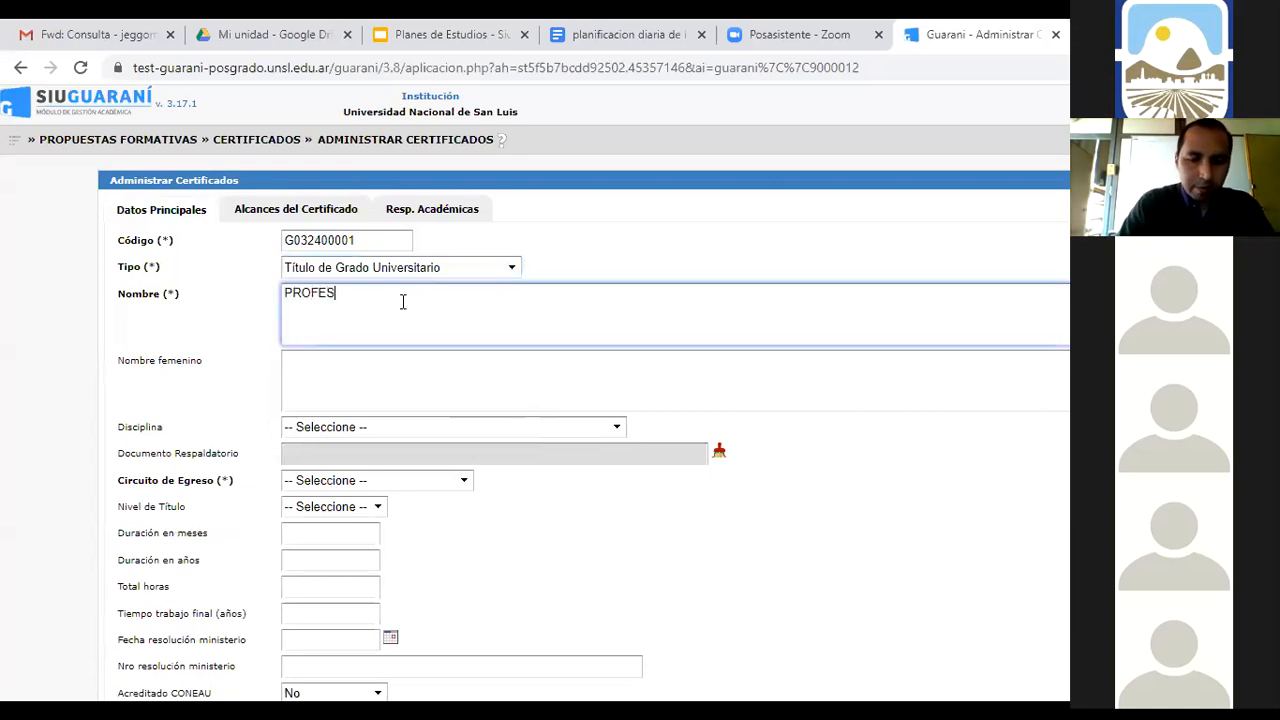
text(OR EN )
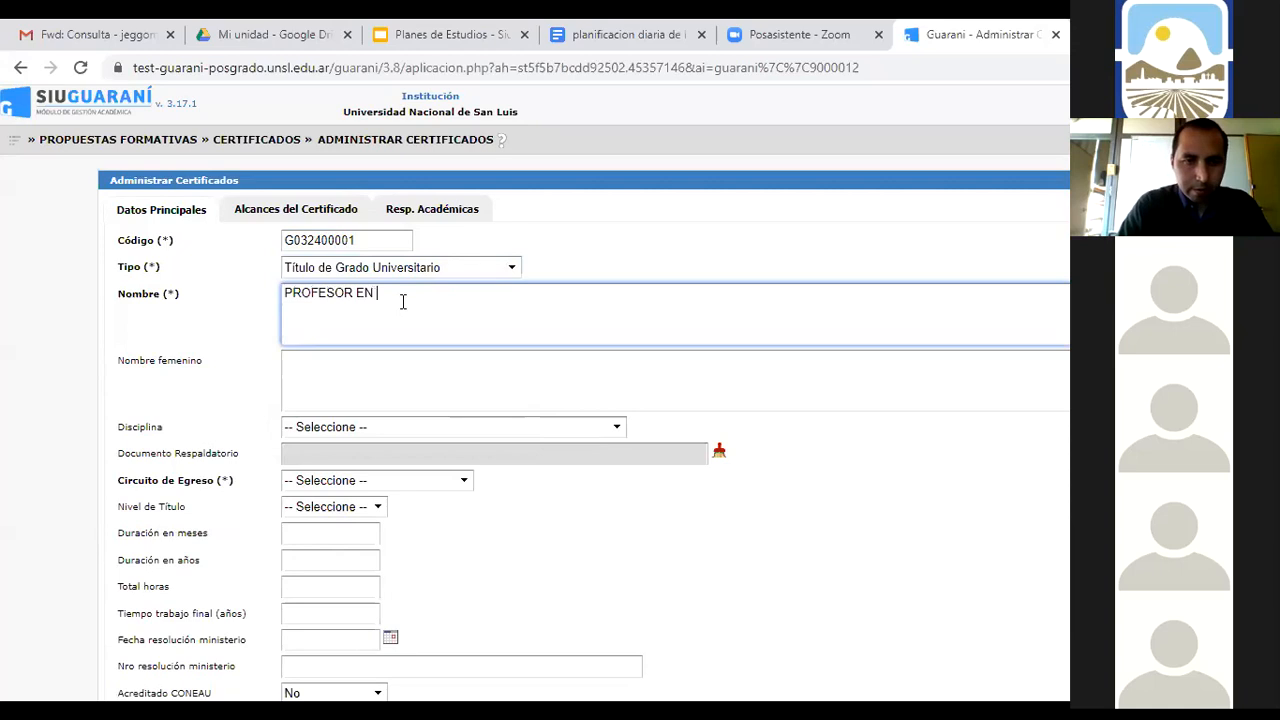
text(COM)
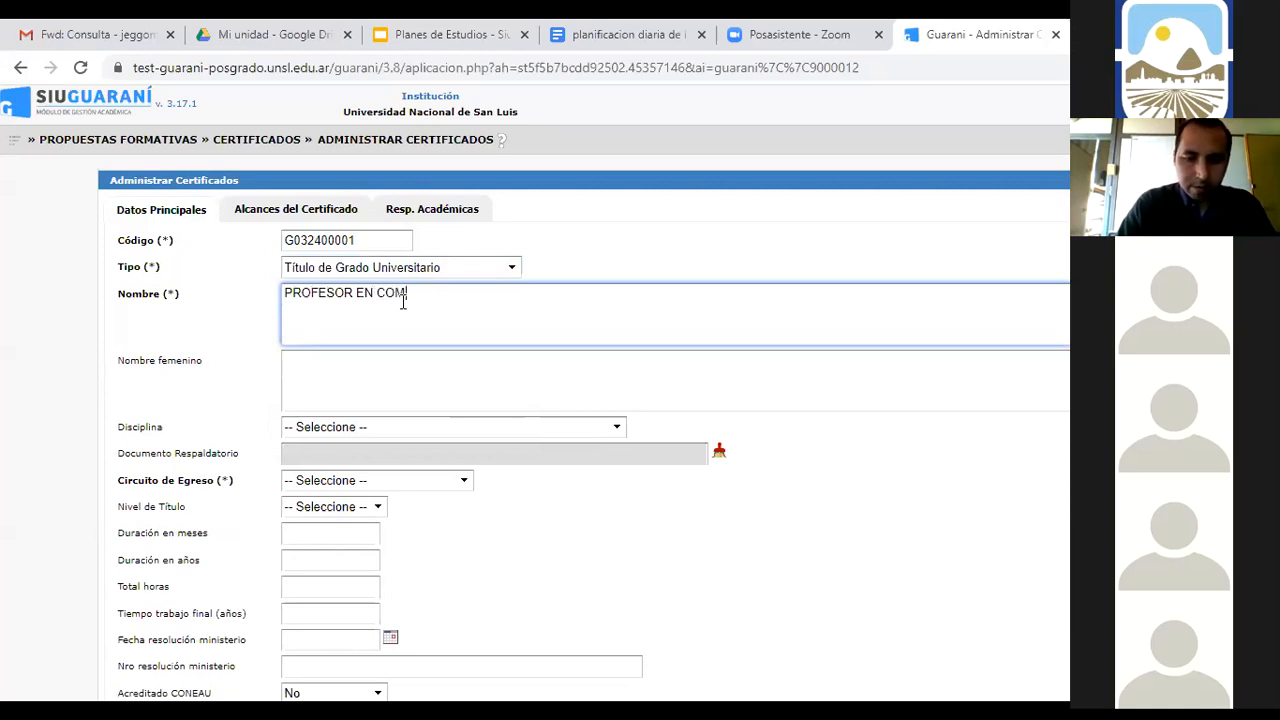
text(PUTACIÓN)
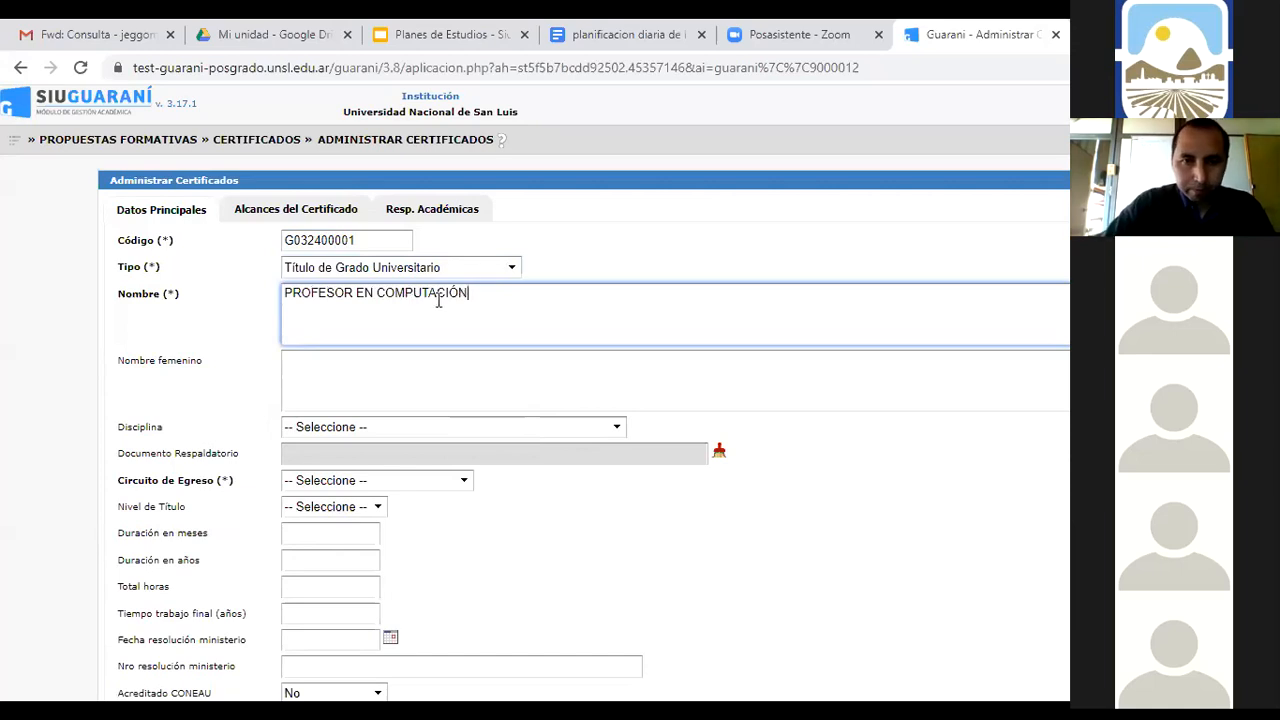
drag(483, 289, 285, 294)
key(ctrl+c)
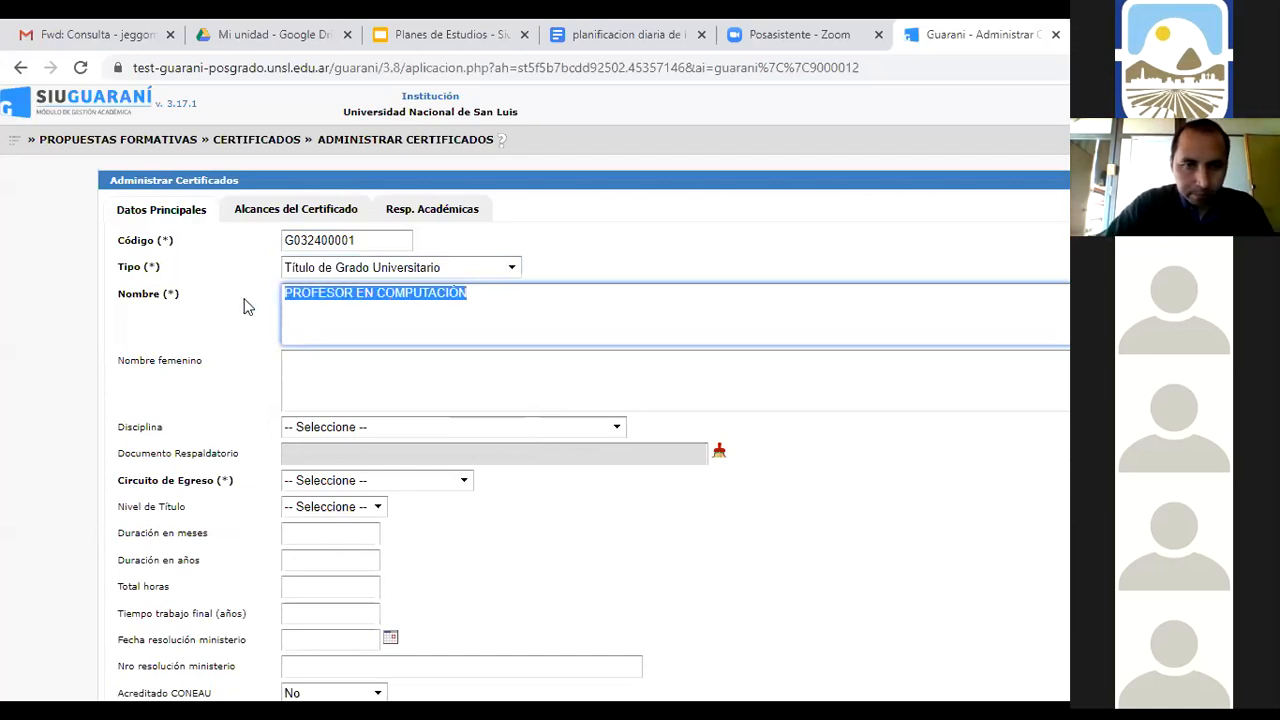
click(378, 384)
key(ctrl+v)
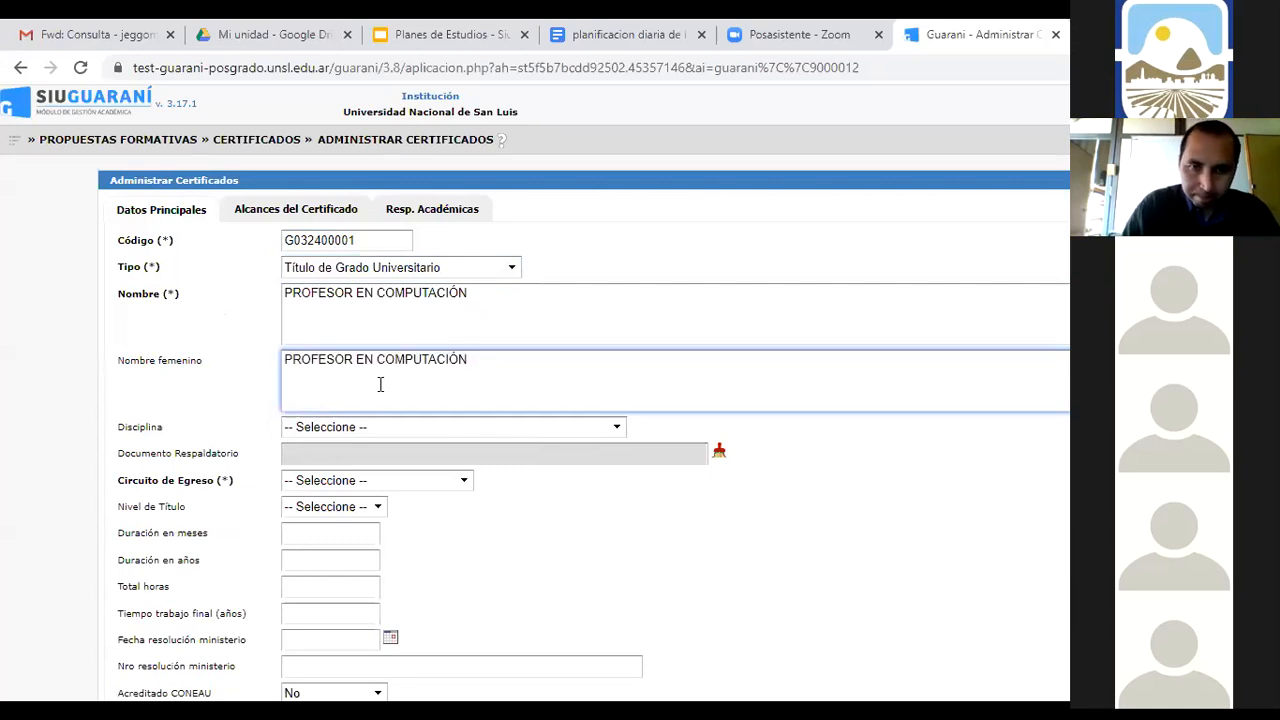
key(Left)
key(Left)
key(Left)
key(Left)
key(Left)
key(Left)
key(Left)
key(Left)
key(Left)
key(Left)
key(Left)
key(Left)
key(Left)
key(Left)
key(Left)
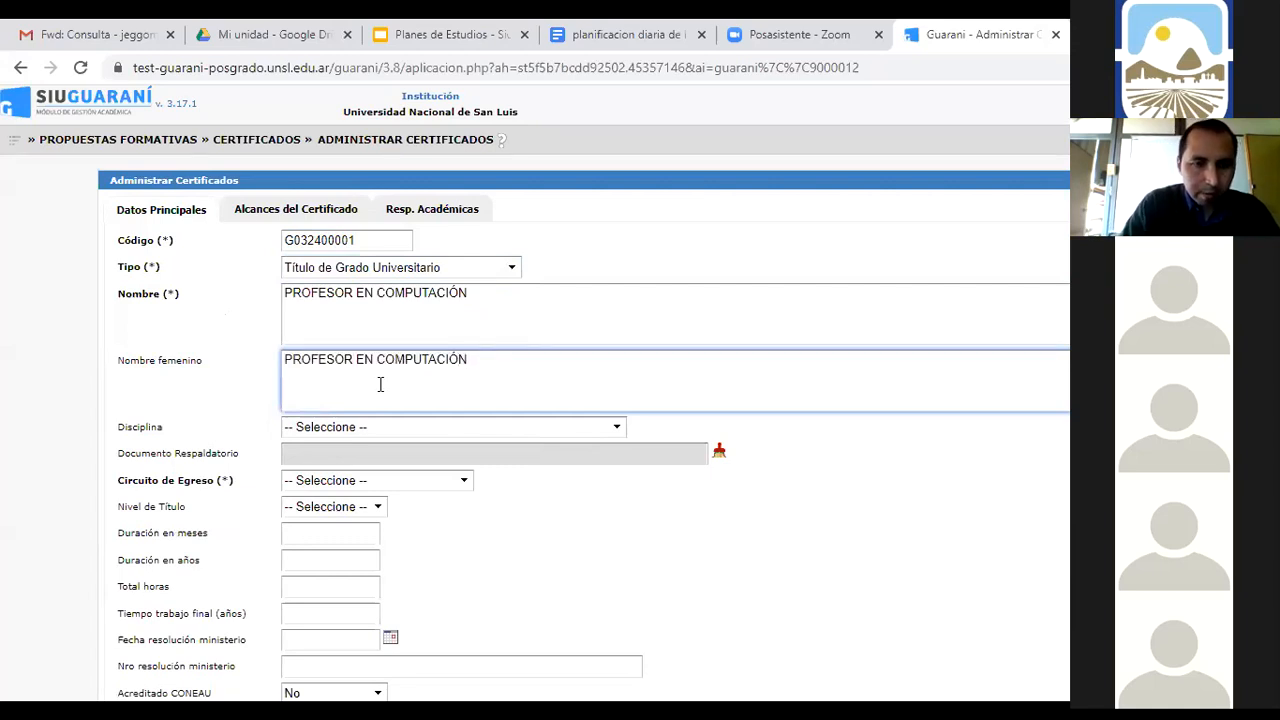
text(A)
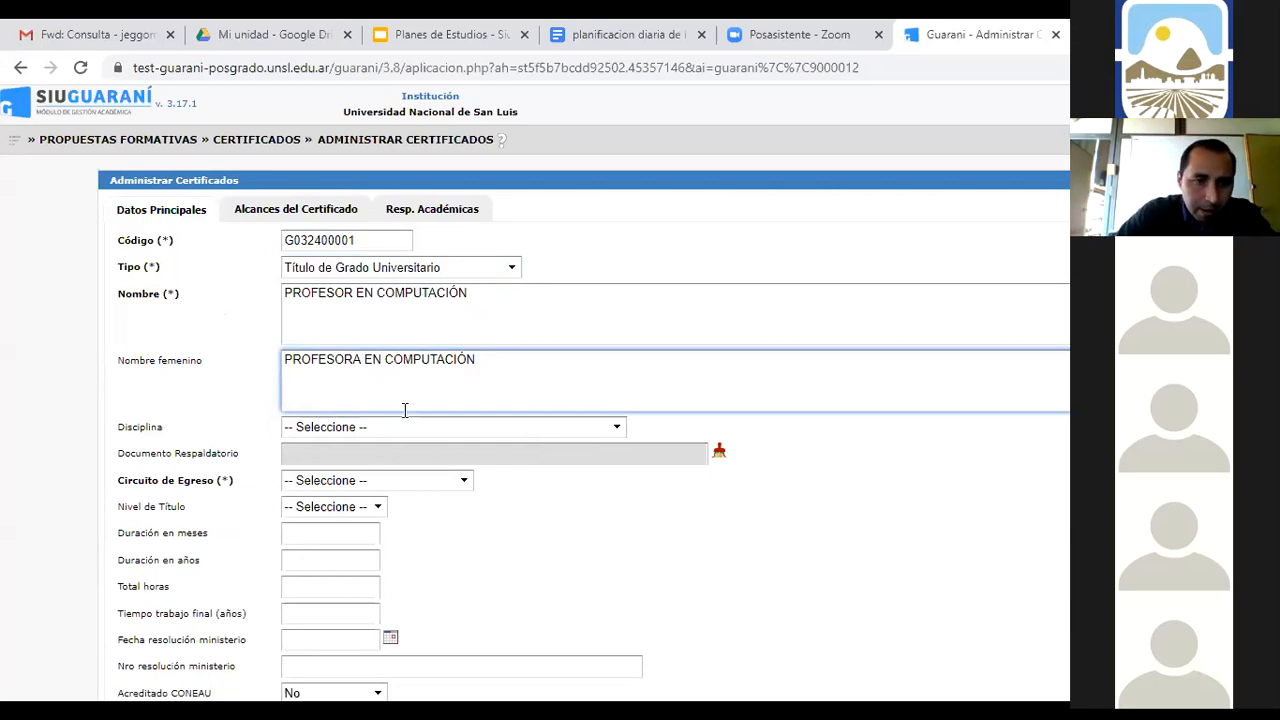
Choose the posgrado title-request circuit, mark the Facultad academically responsible, and save the certificate
click(461, 481)
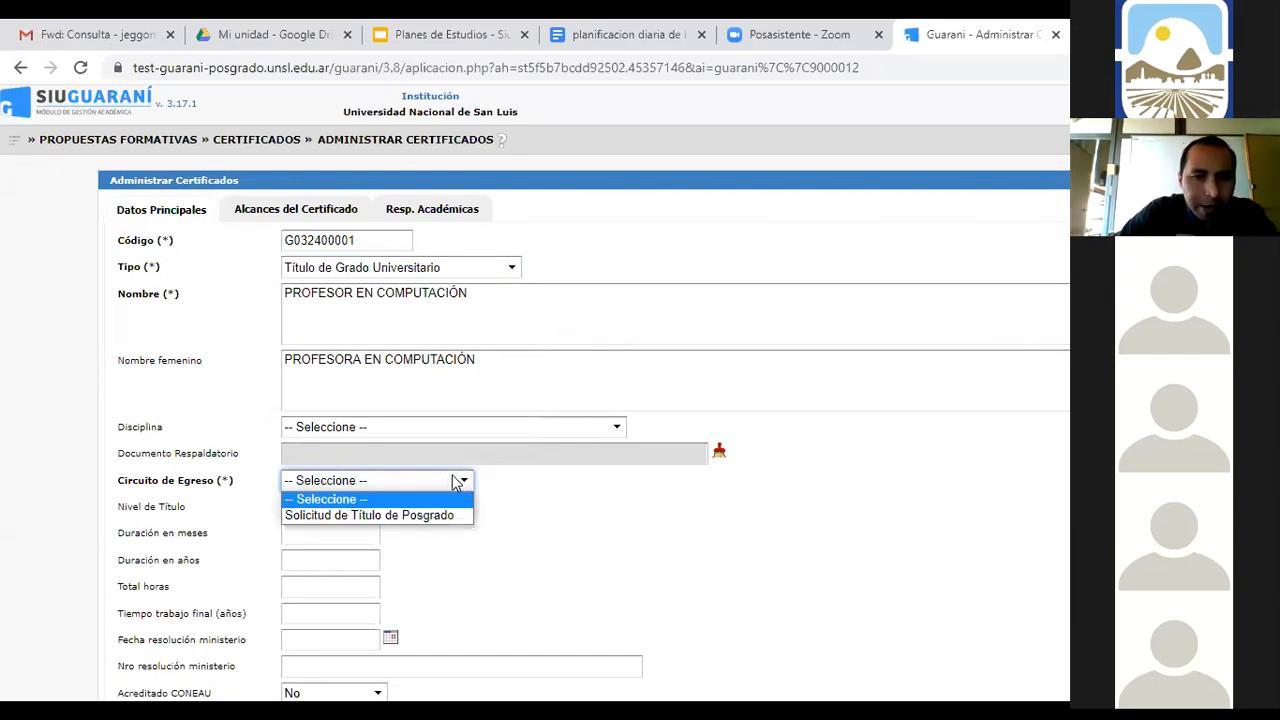
click(444, 516)
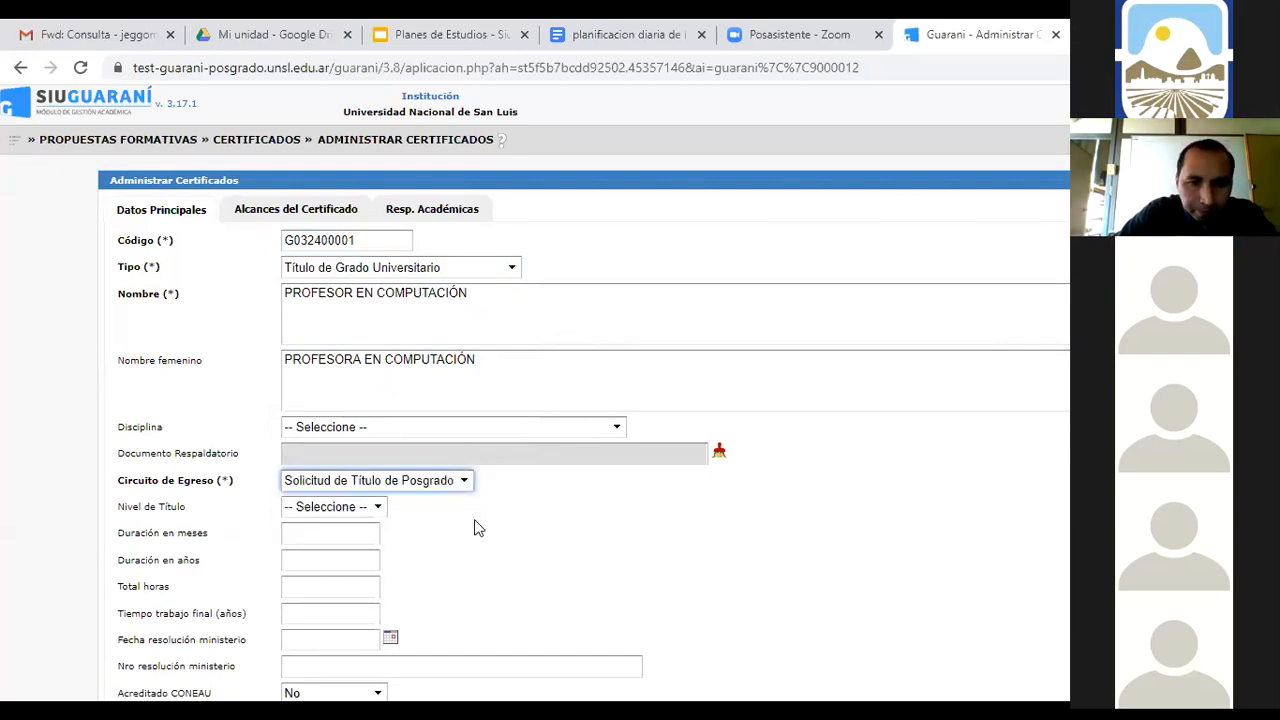
scroll(700, 510, down, 3)
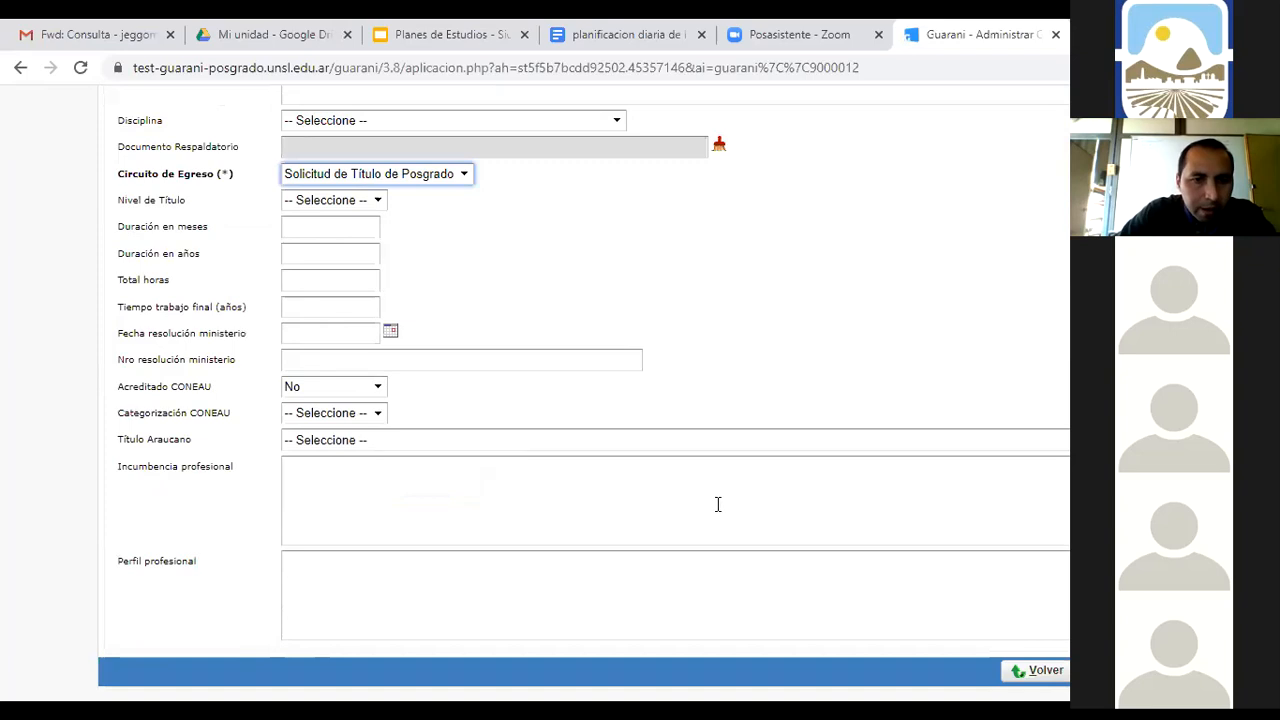
scroll(718, 502, up, 3)
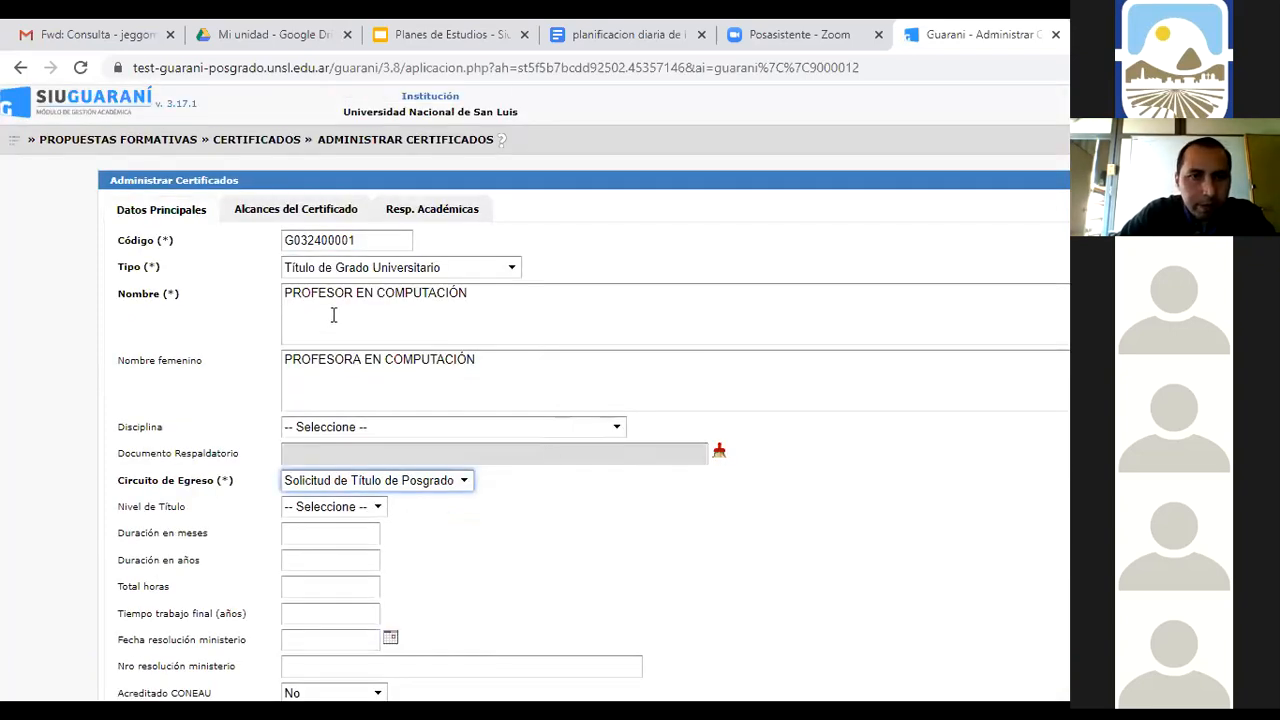
click(416, 209)
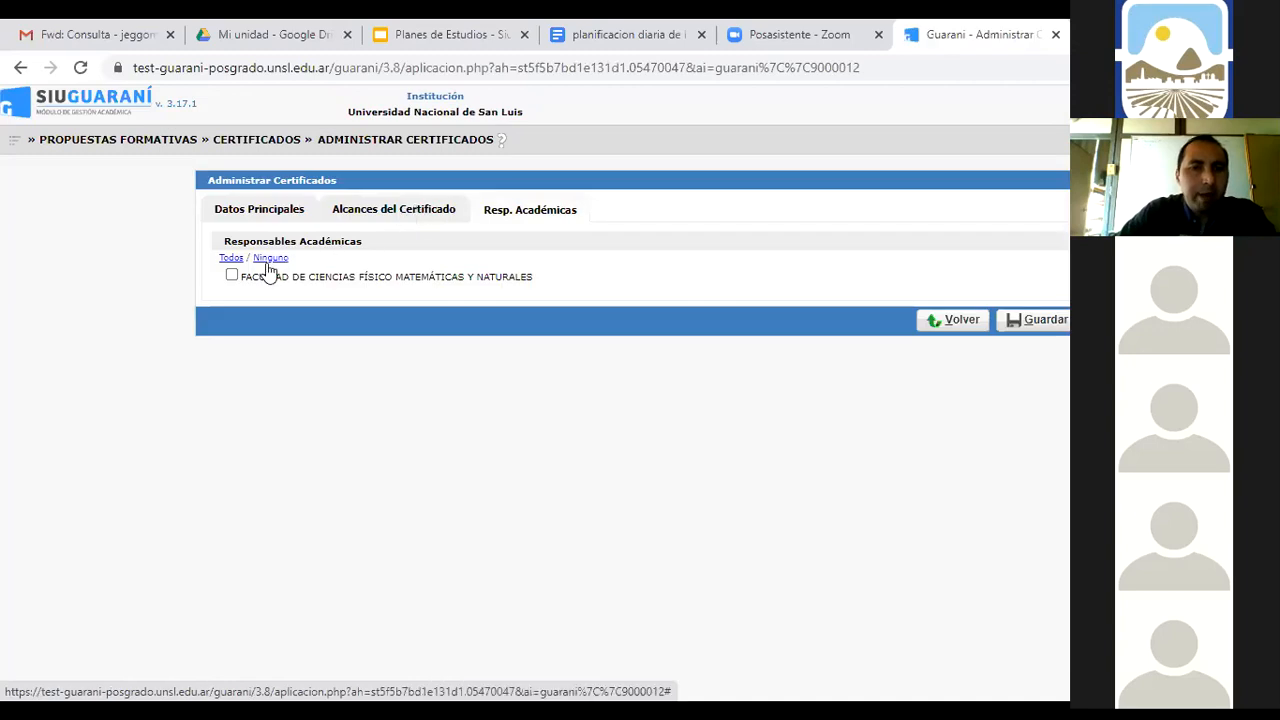
click(232, 278)
click(1025, 327)
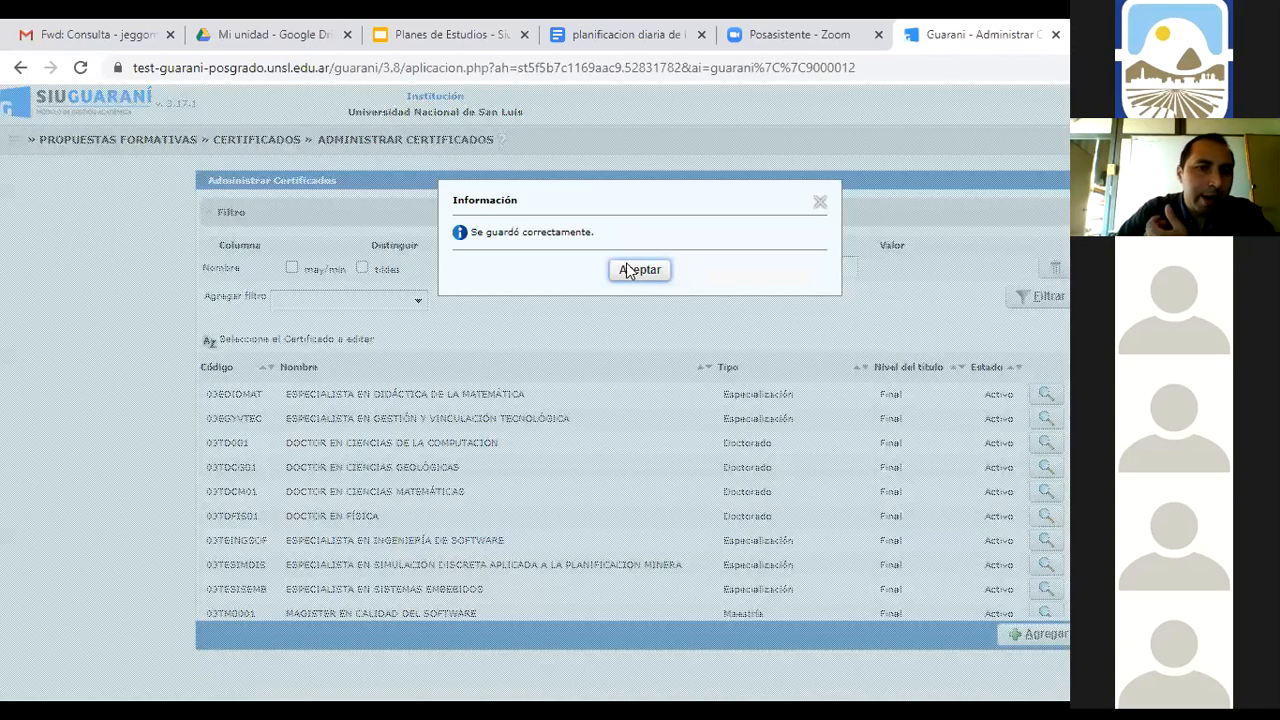
click(638, 270)
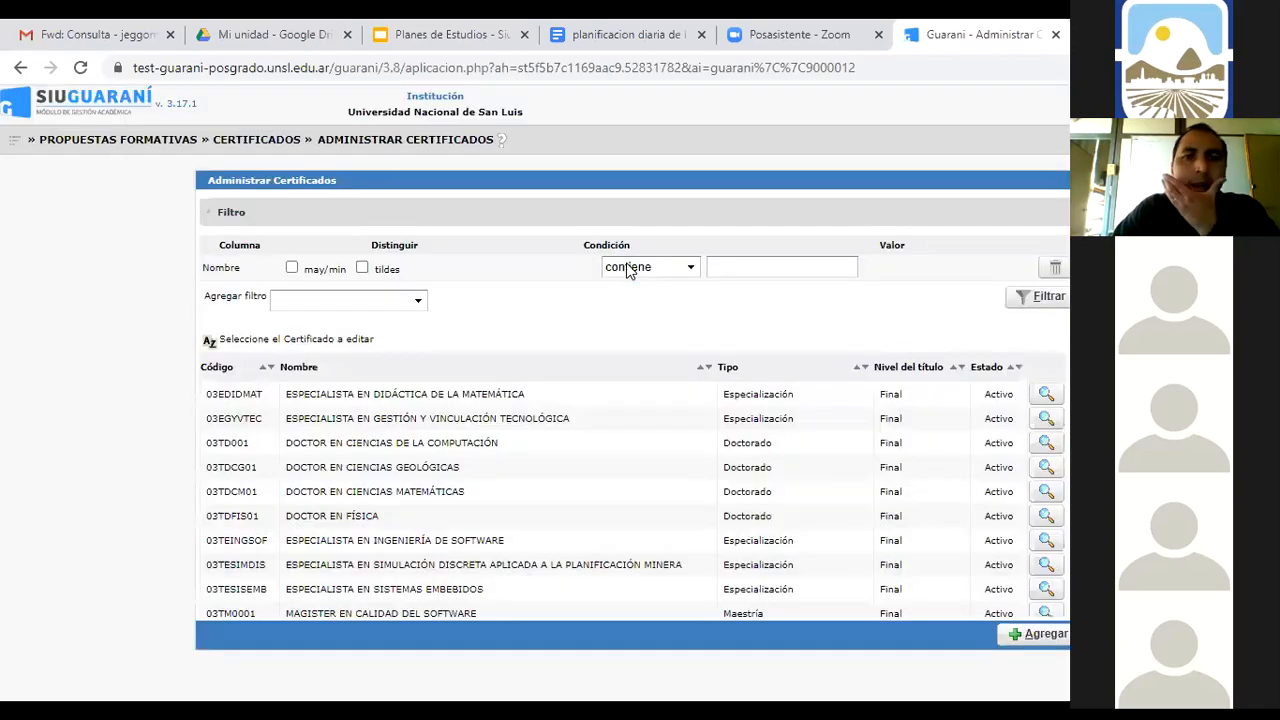
Navigate to Propuestas Formativas > Planes de Estudio > Administrar Planes de Estudio
click(13, 145)
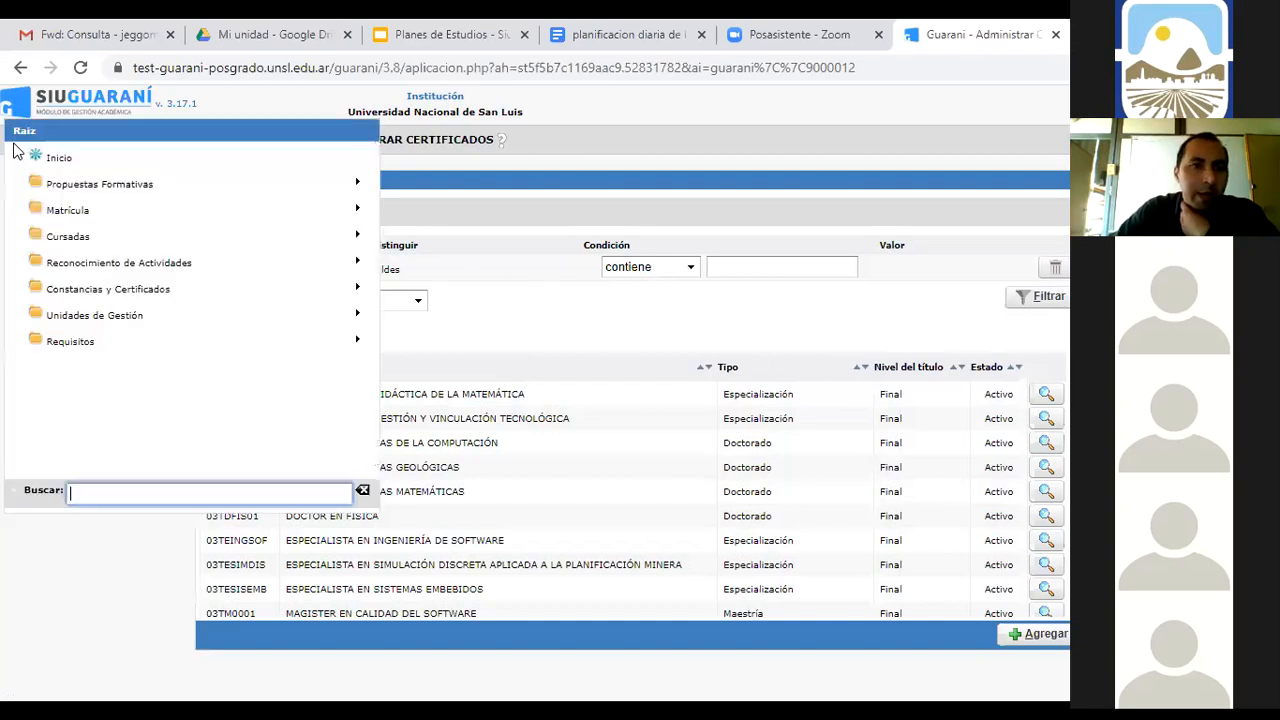
click(37, 185)
click(45, 184)
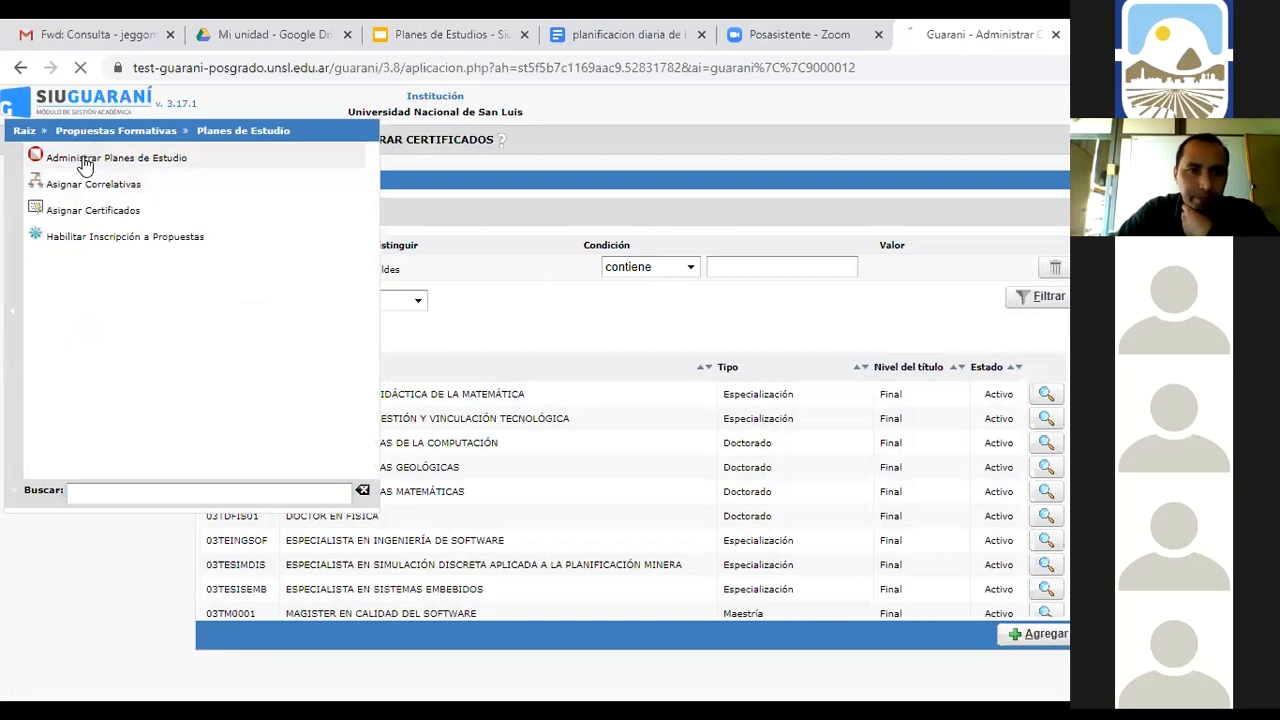
click(87, 163)
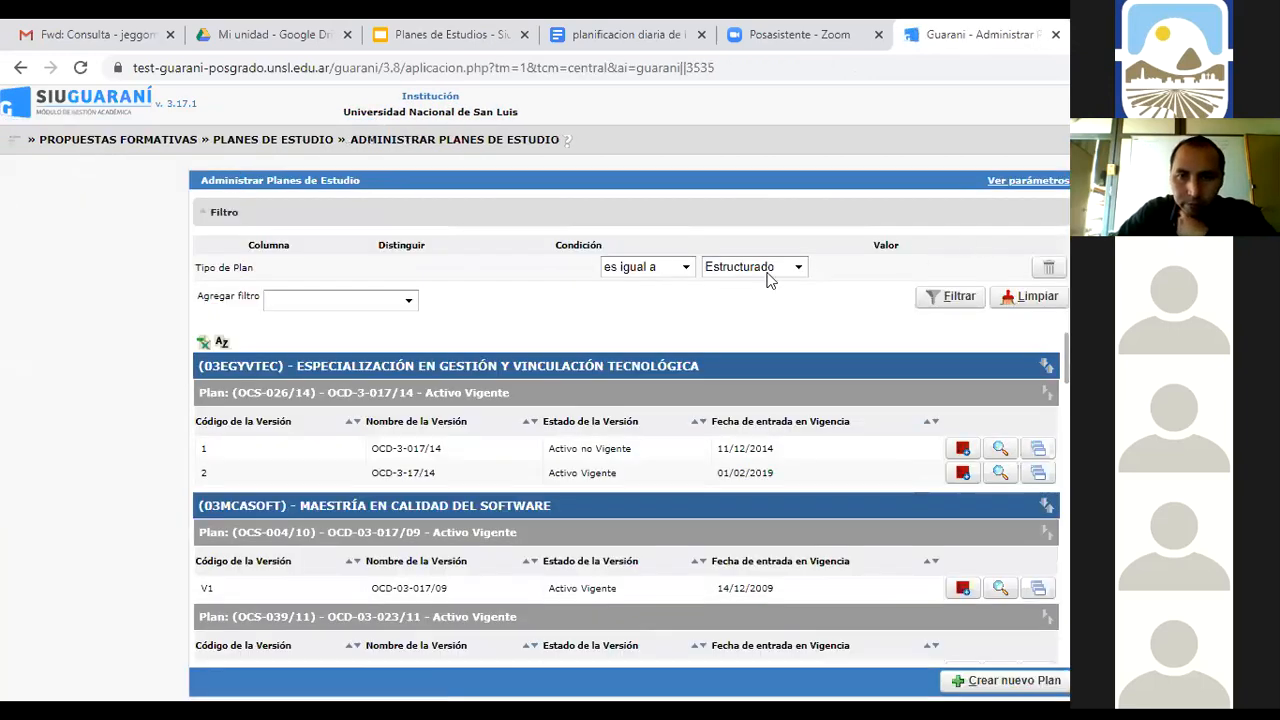
Filter the plans by Nombre de la Propuesta PROFESORADO EN CIENCIAS DE LA COMPUTACIÓN
click(408, 300)
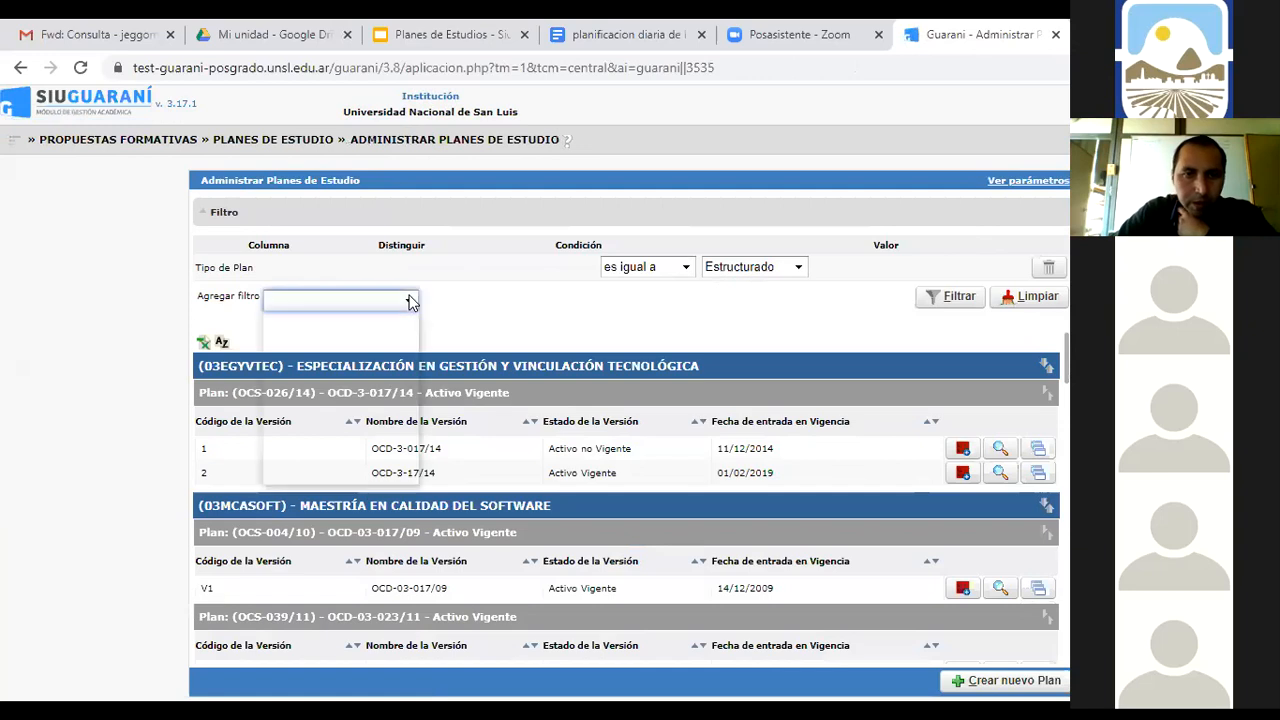
click(370, 335)
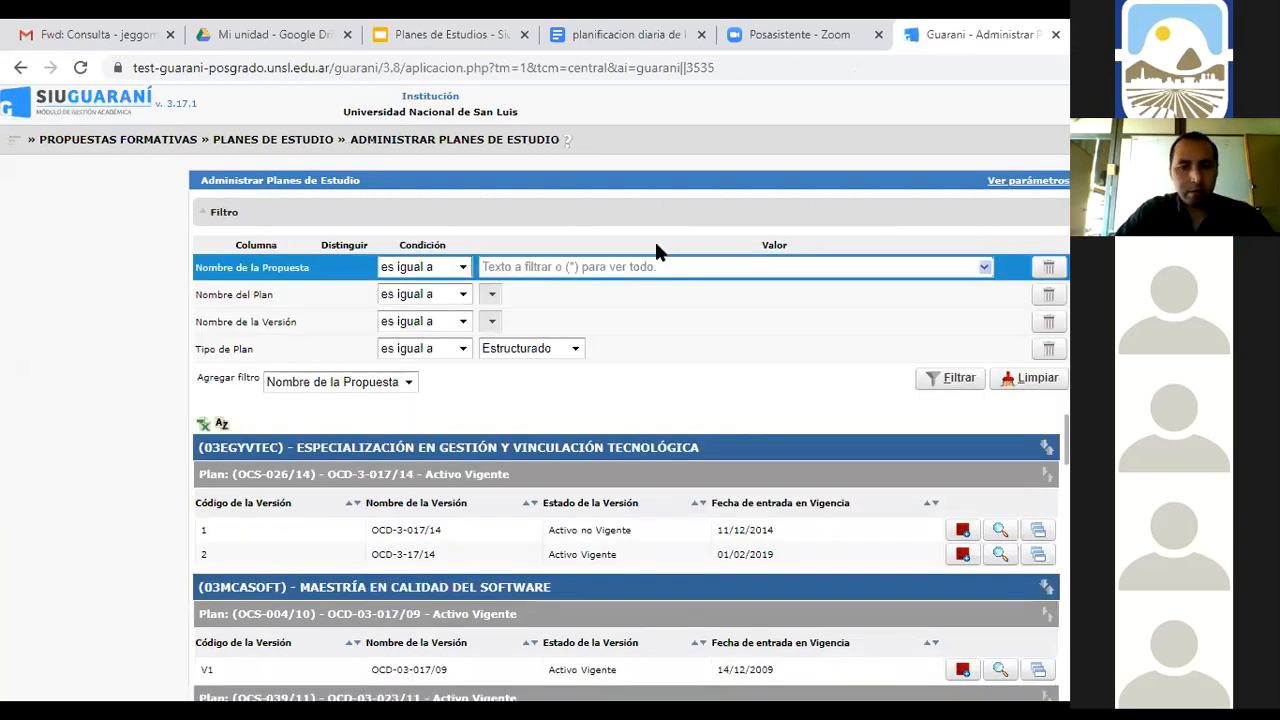
text(COMPU)
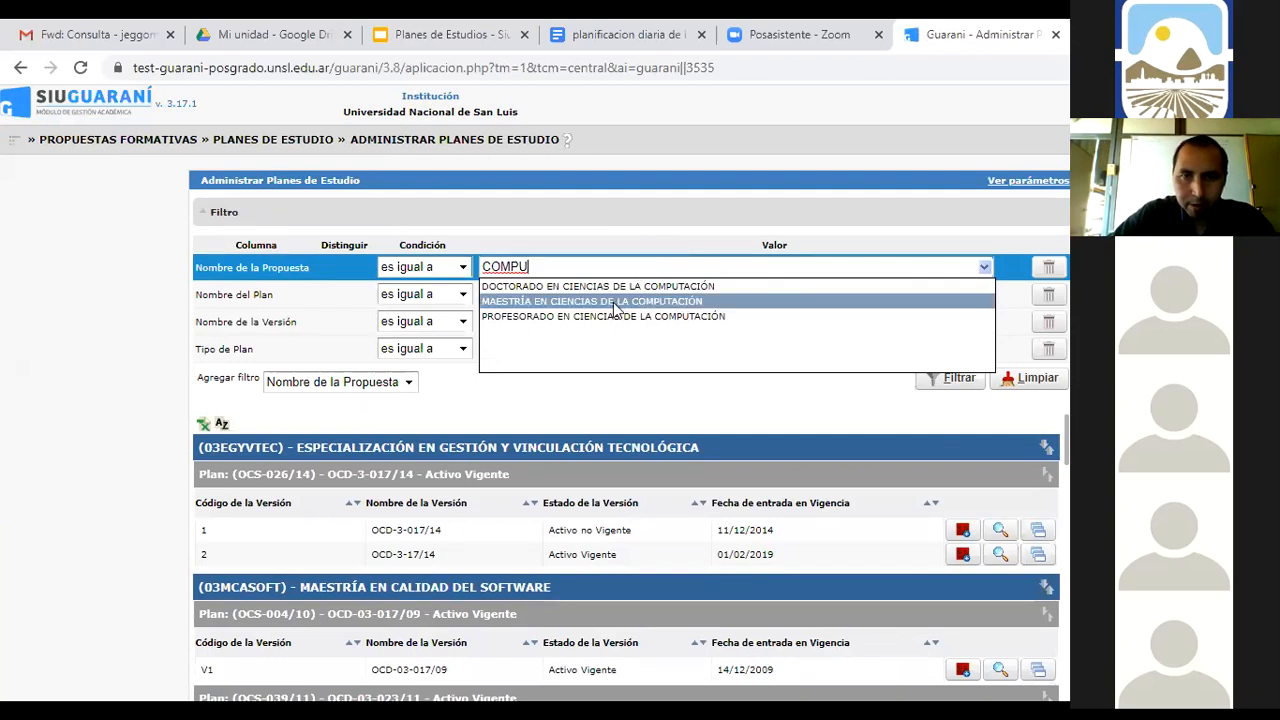
click(592, 316)
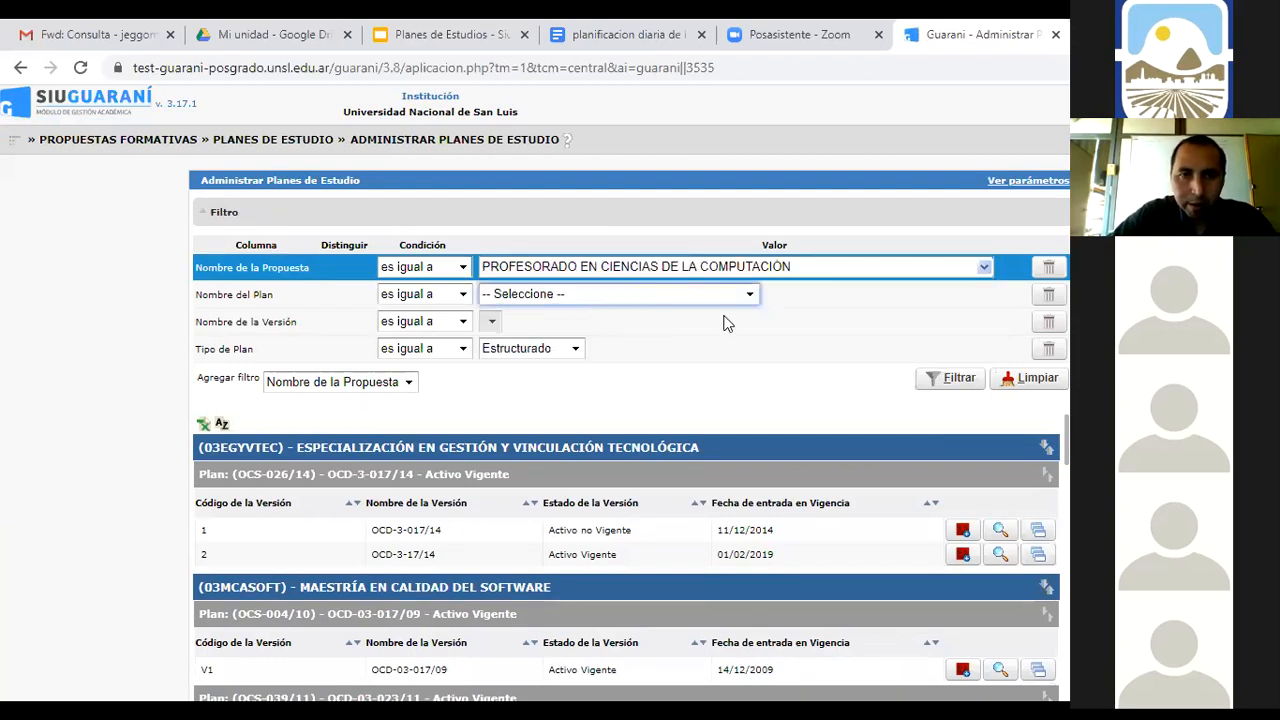
click(950, 378)
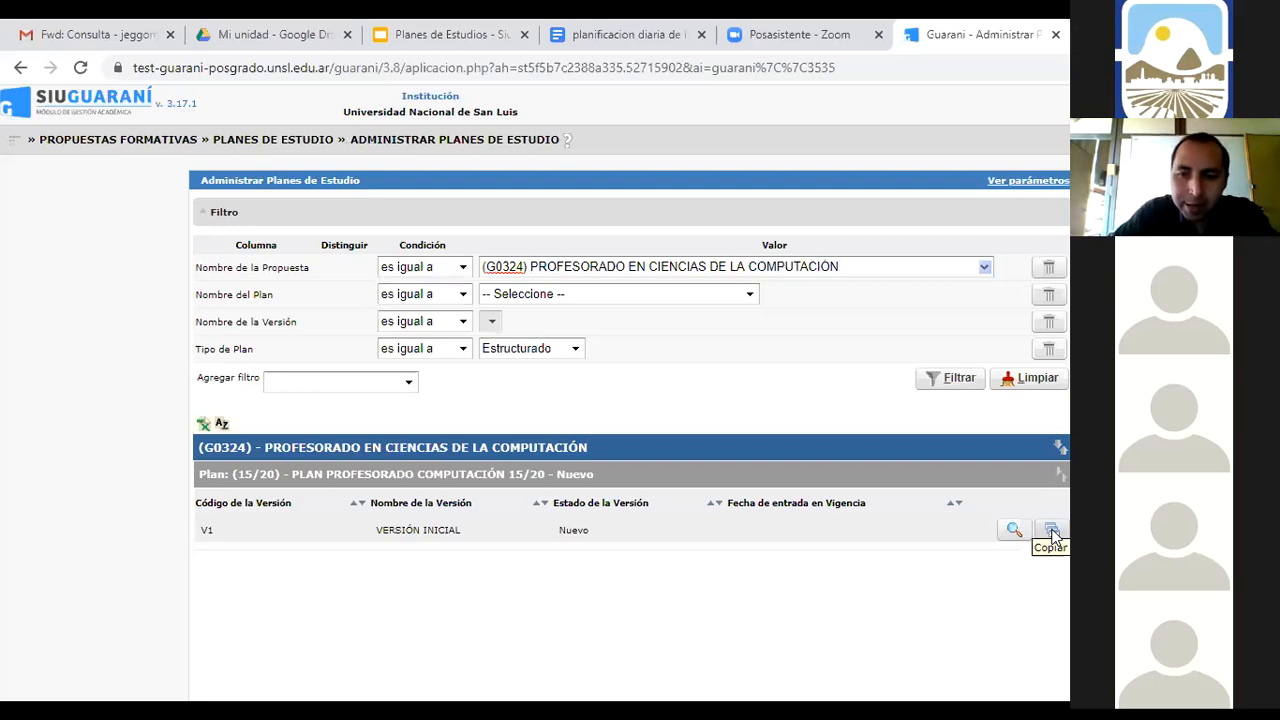
Open Asignar Certificados for plan 15/20 V1 and enter G03 as a Código filter
click(1013, 530)
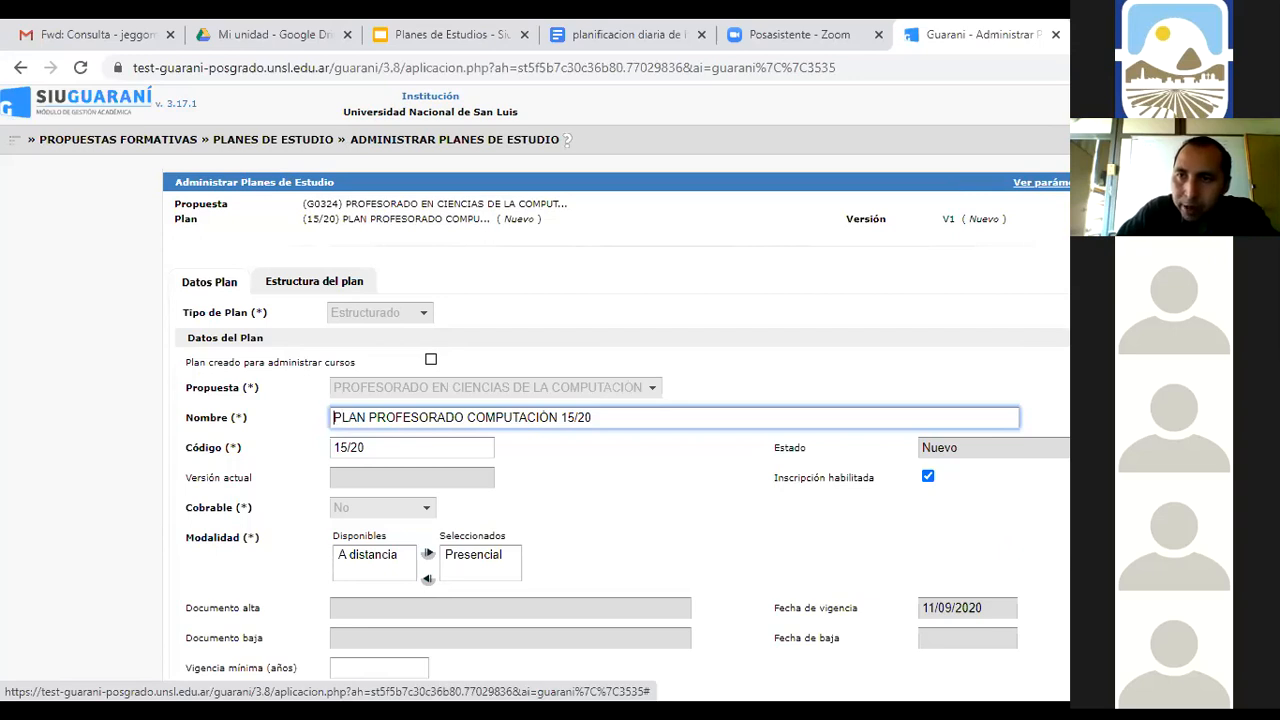
key(Return)
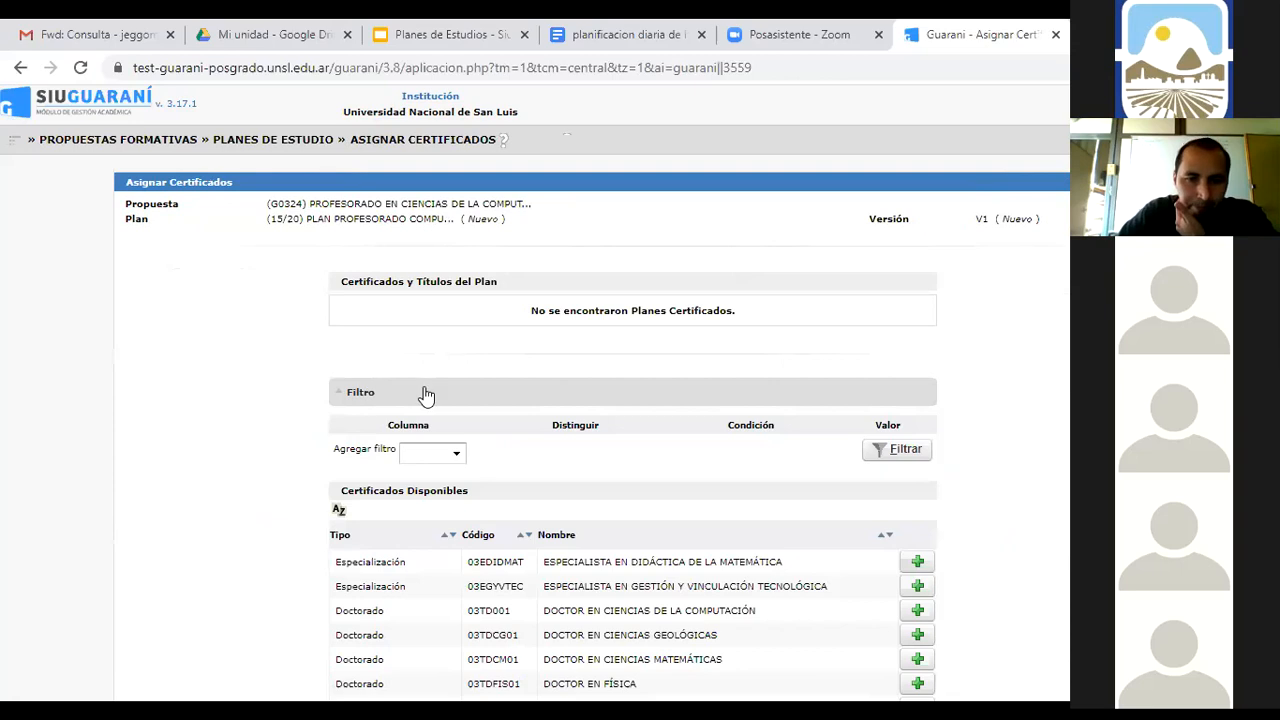
click(457, 456)
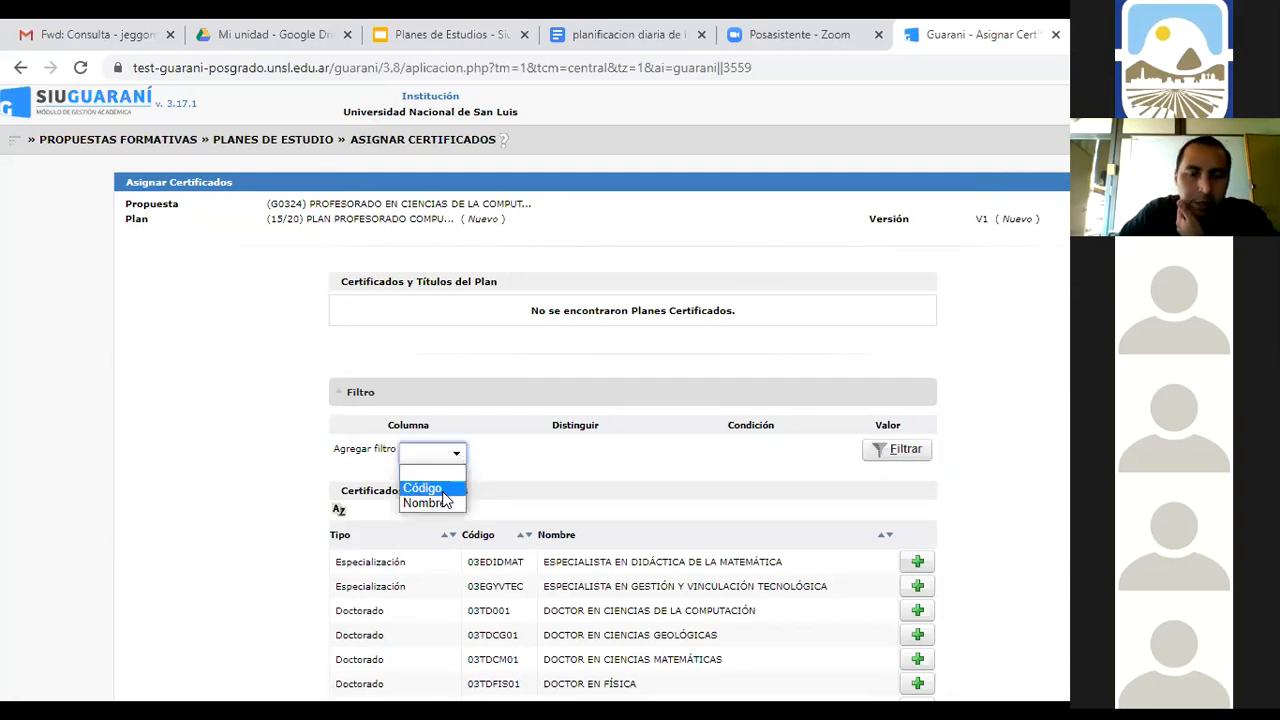
click(450, 488)
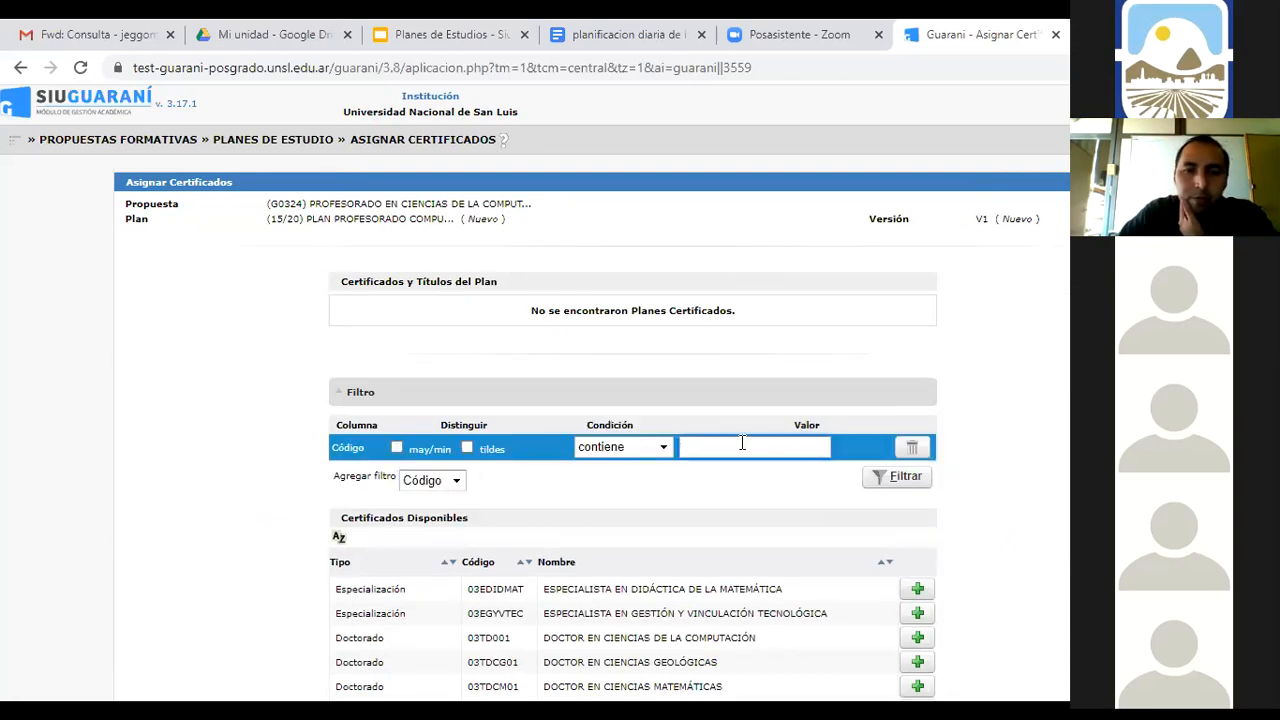
text(G)
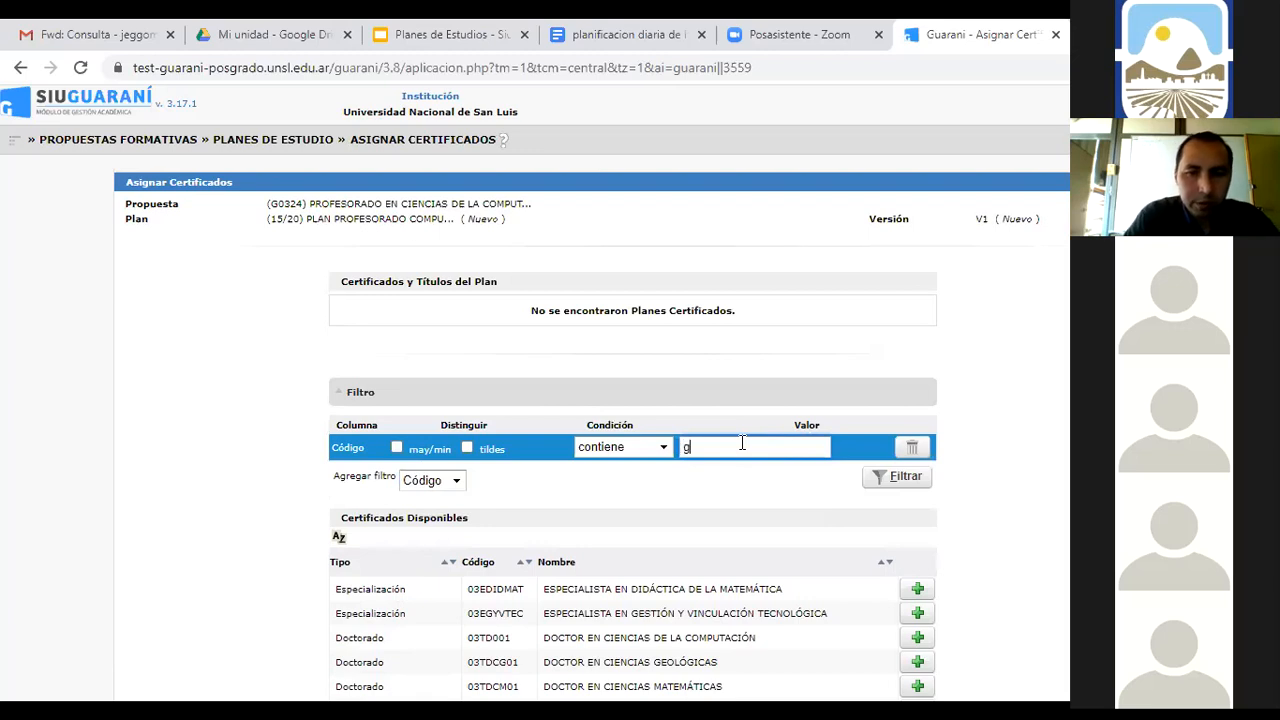
key(BackSpace)
text(G)
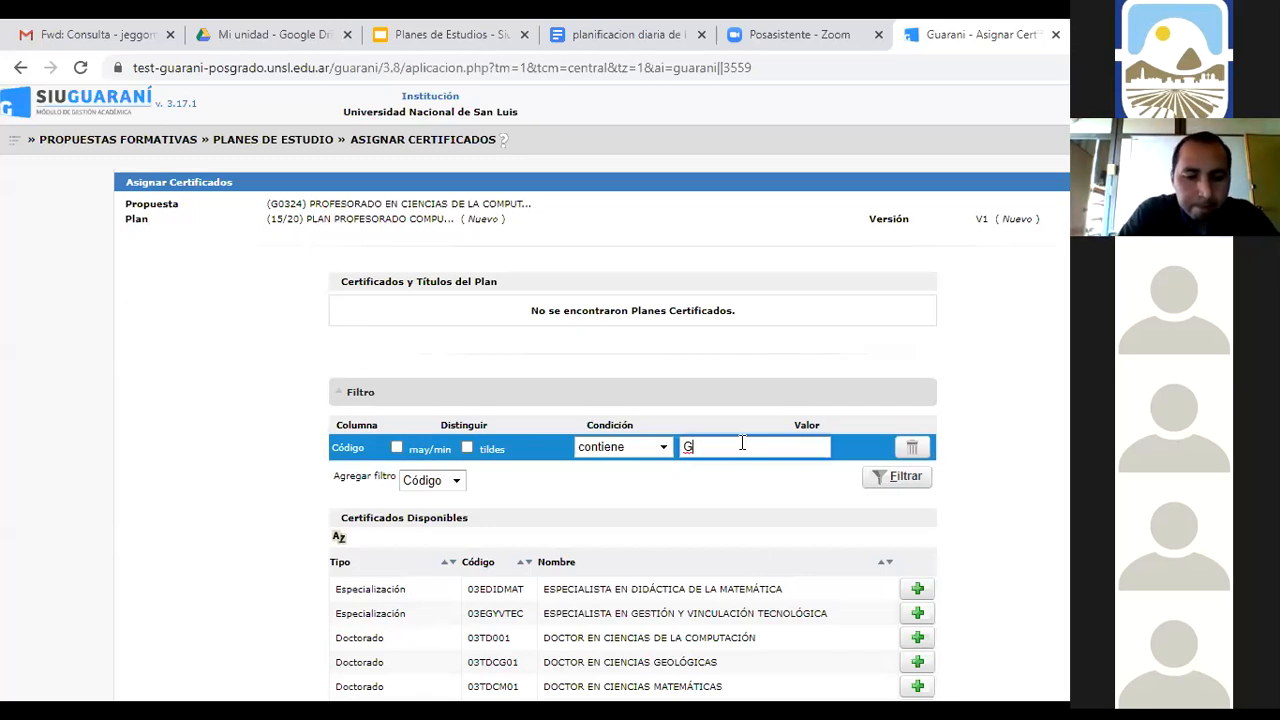
text(03)
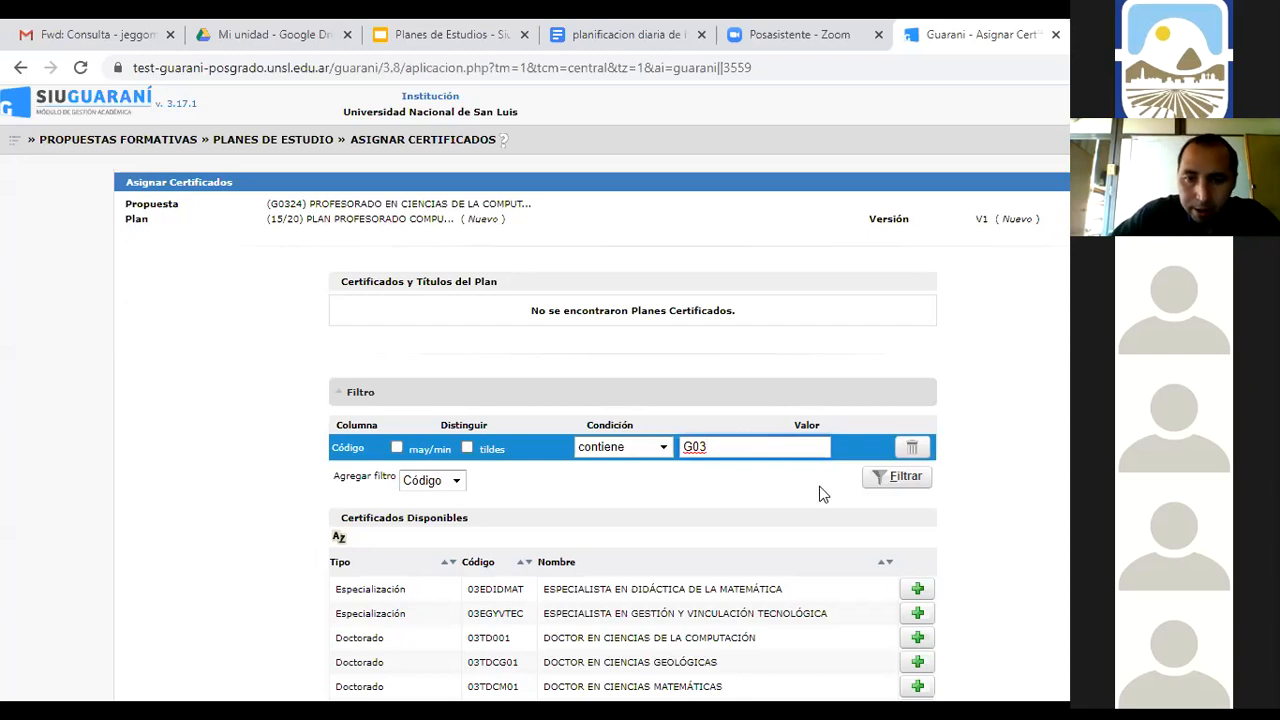
Filter by G03, assign certificate G032400001 PROFESOR EN COMPUTACIÓN, and view its Actividades
click(900, 479)
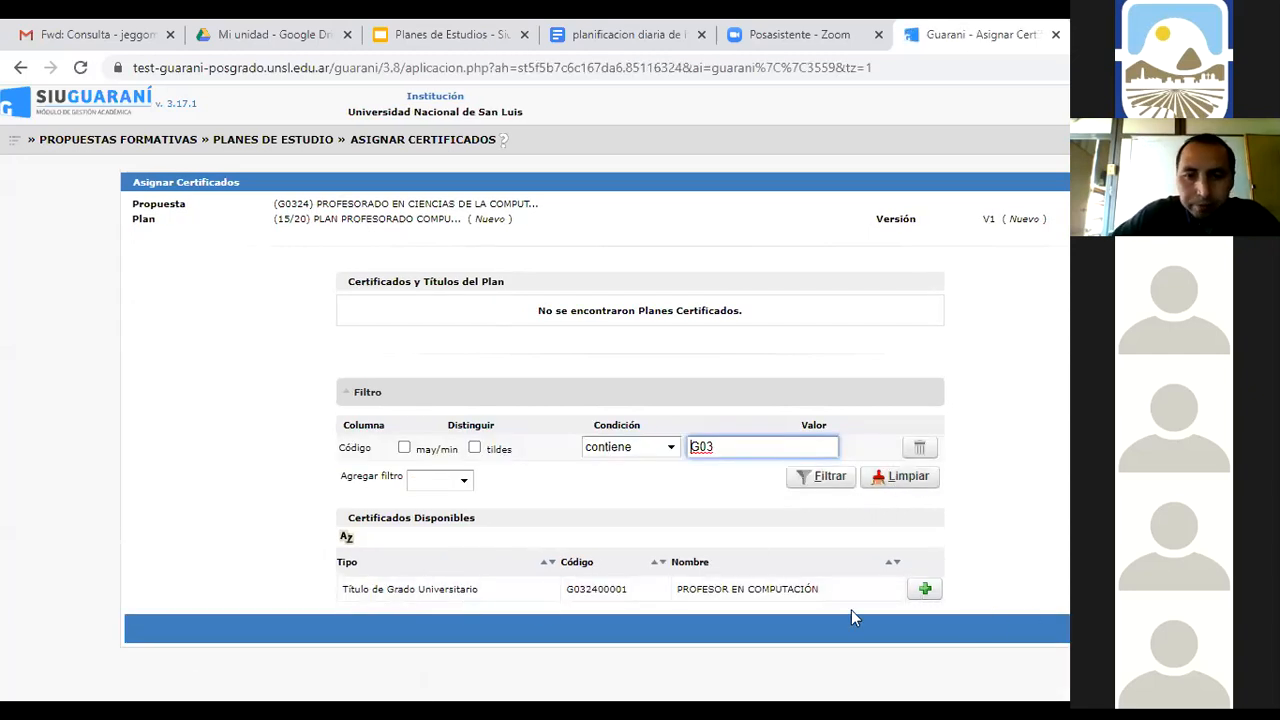
click(925, 591)
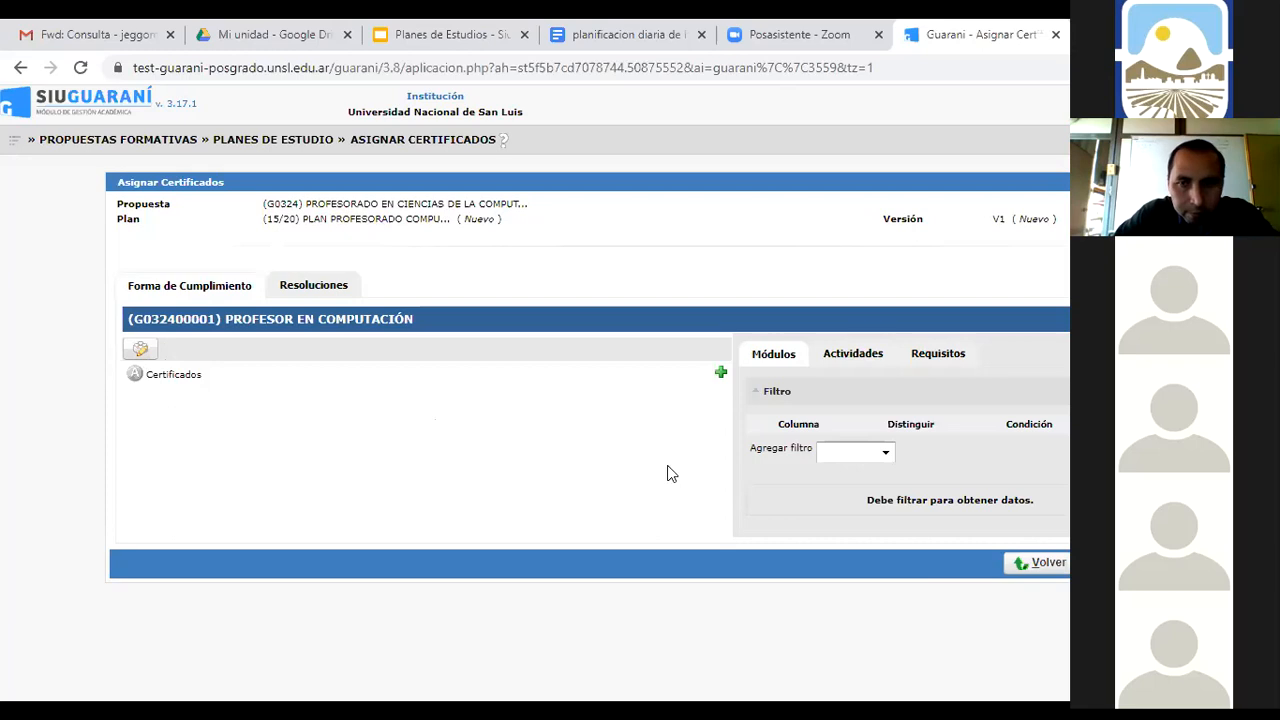
click(853, 360)
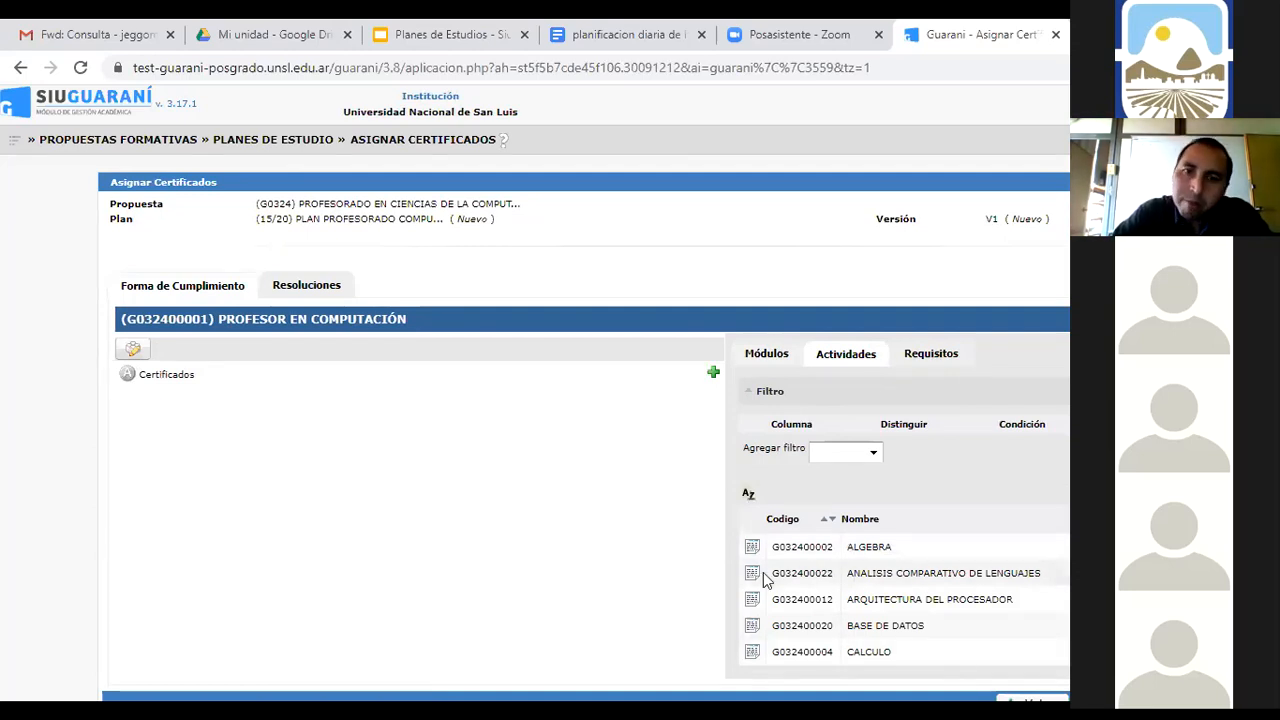
Add the 1ER, 2DO, 3ER and 4TO AÑO modules to the certificate as Opción 1
click(763, 365)
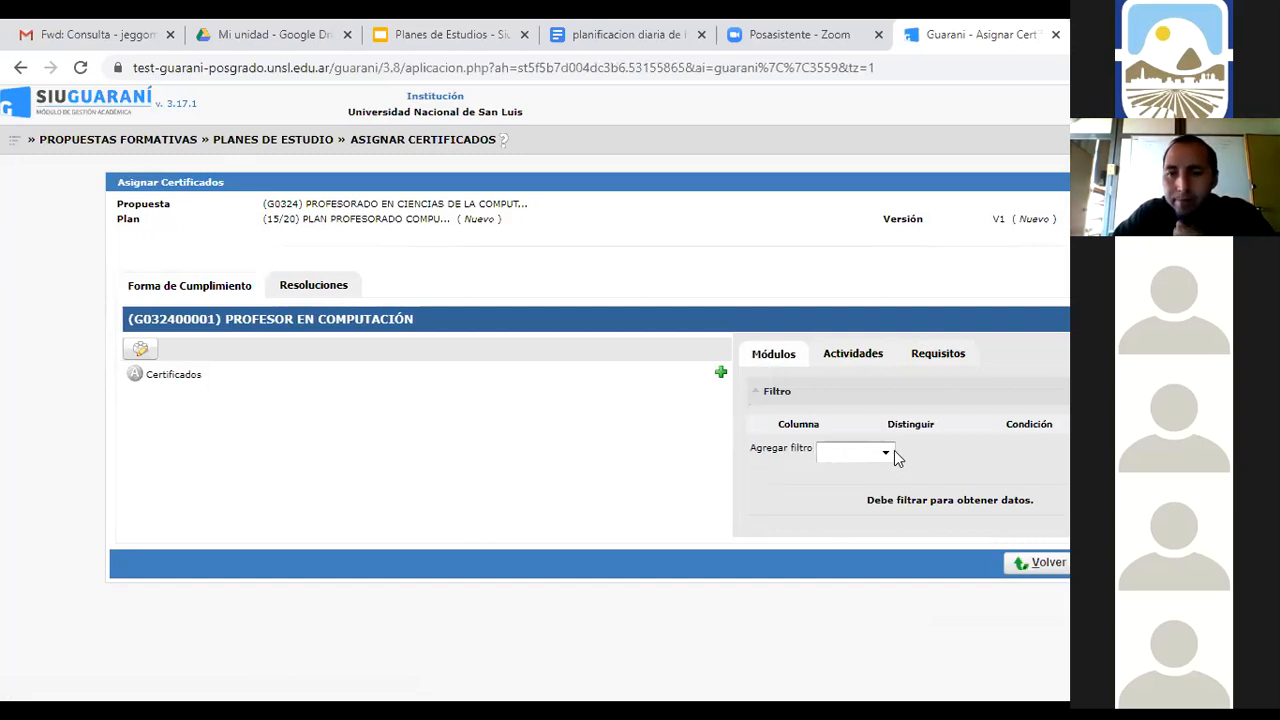
click(1105, 449)
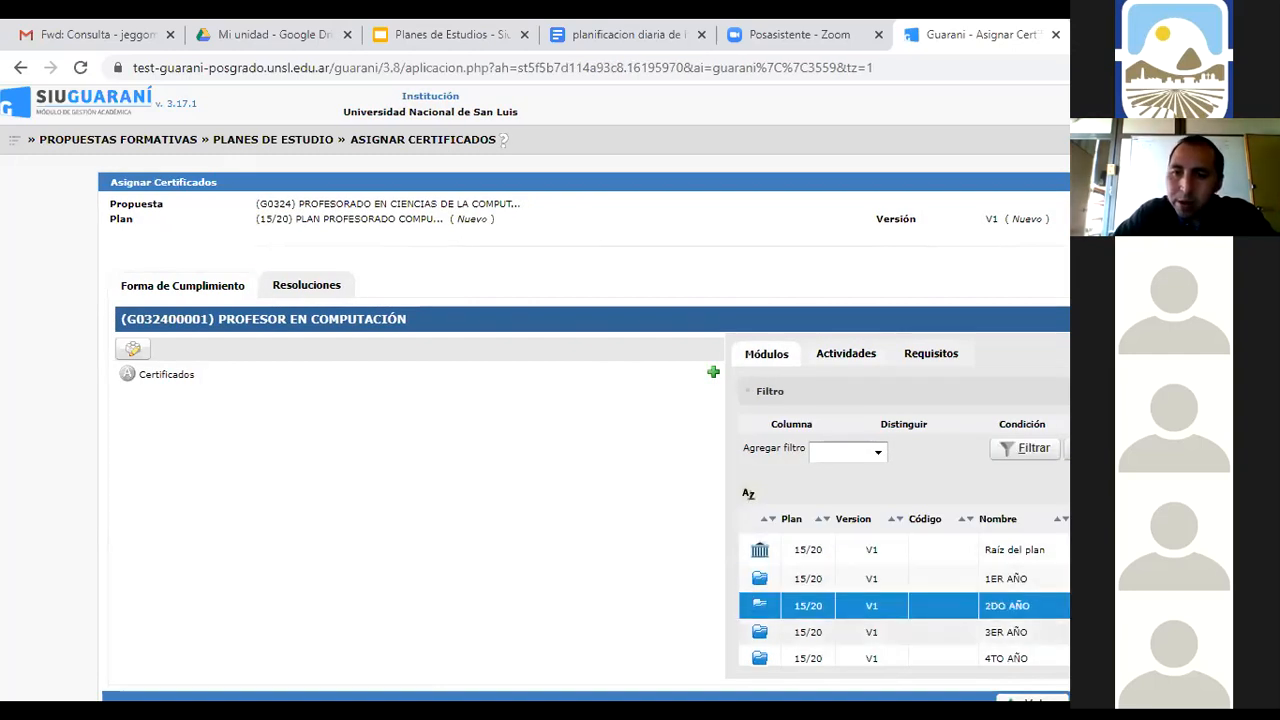
click(1006, 658)
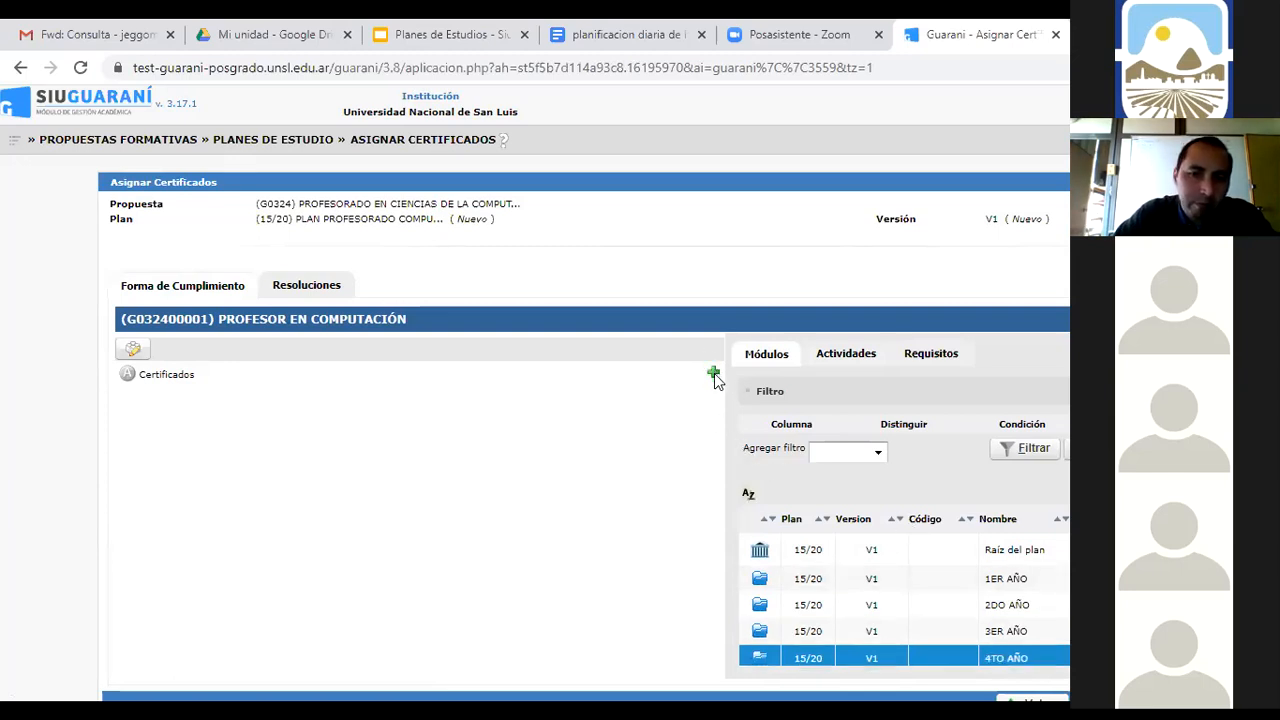
click(713, 375)
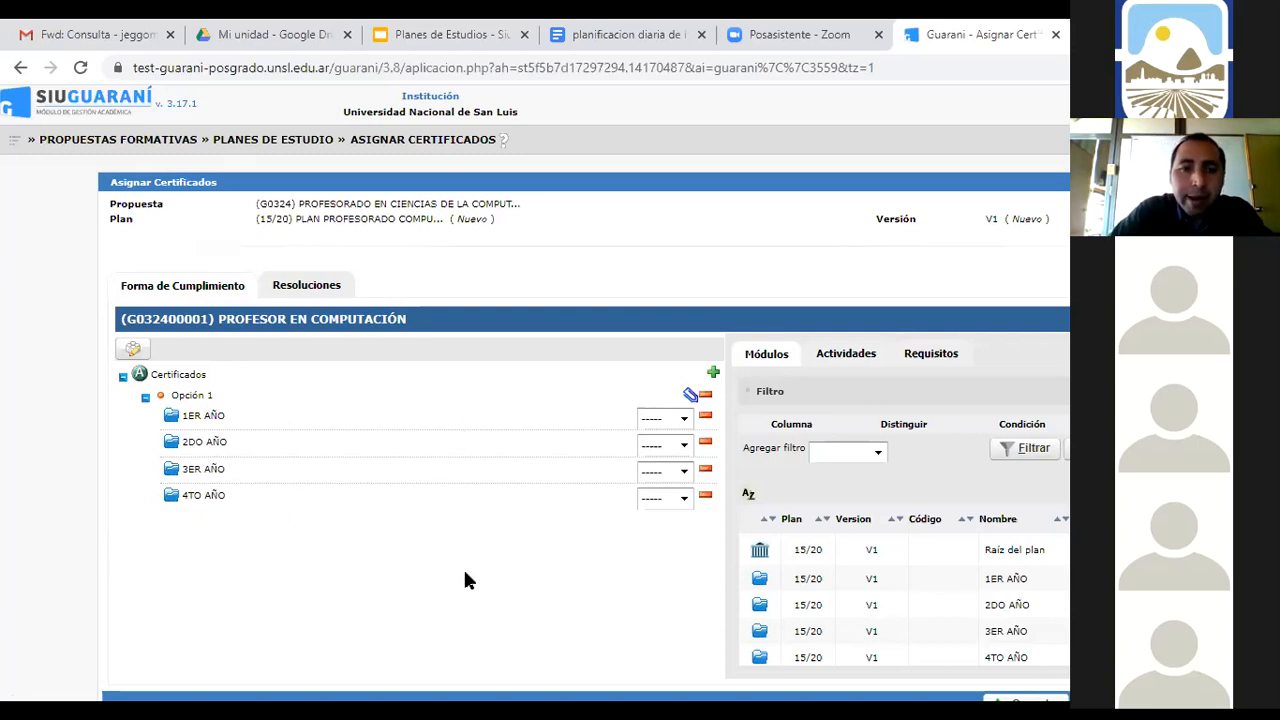
Delete the existing year-module option and add Raíz del plan as a new option
click(705, 396)
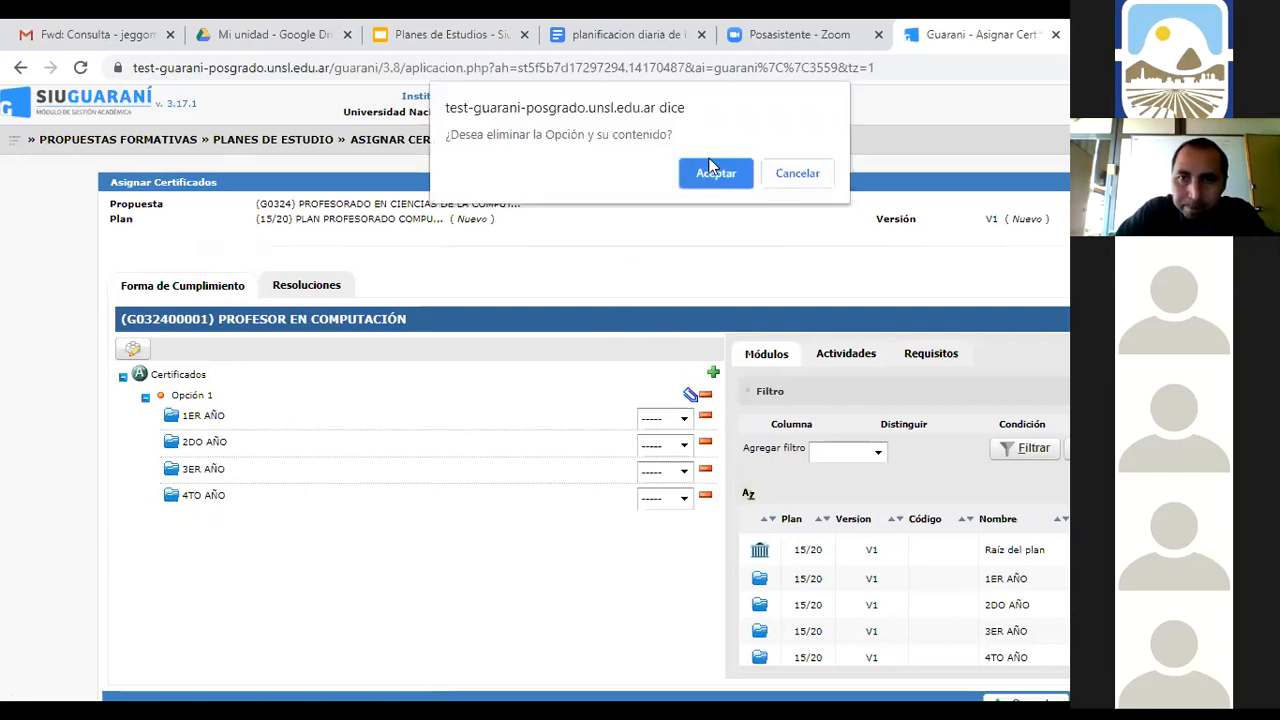
click(712, 173)
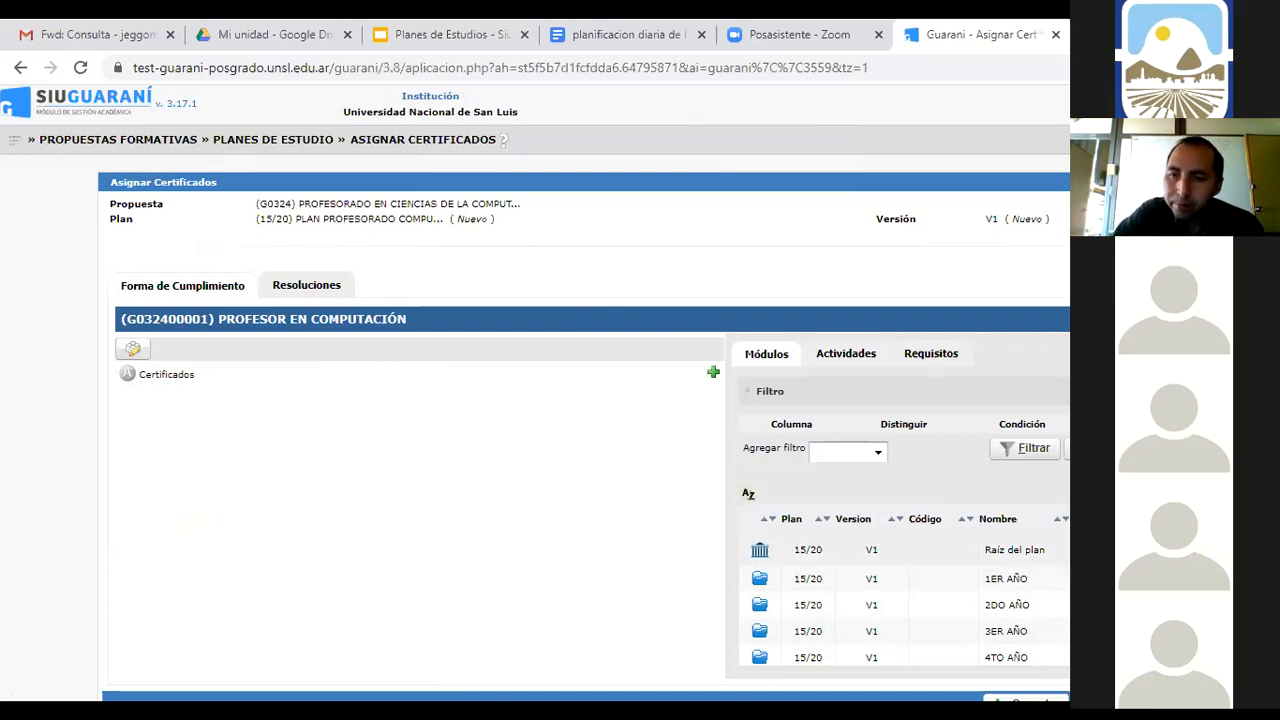
click(1060, 556)
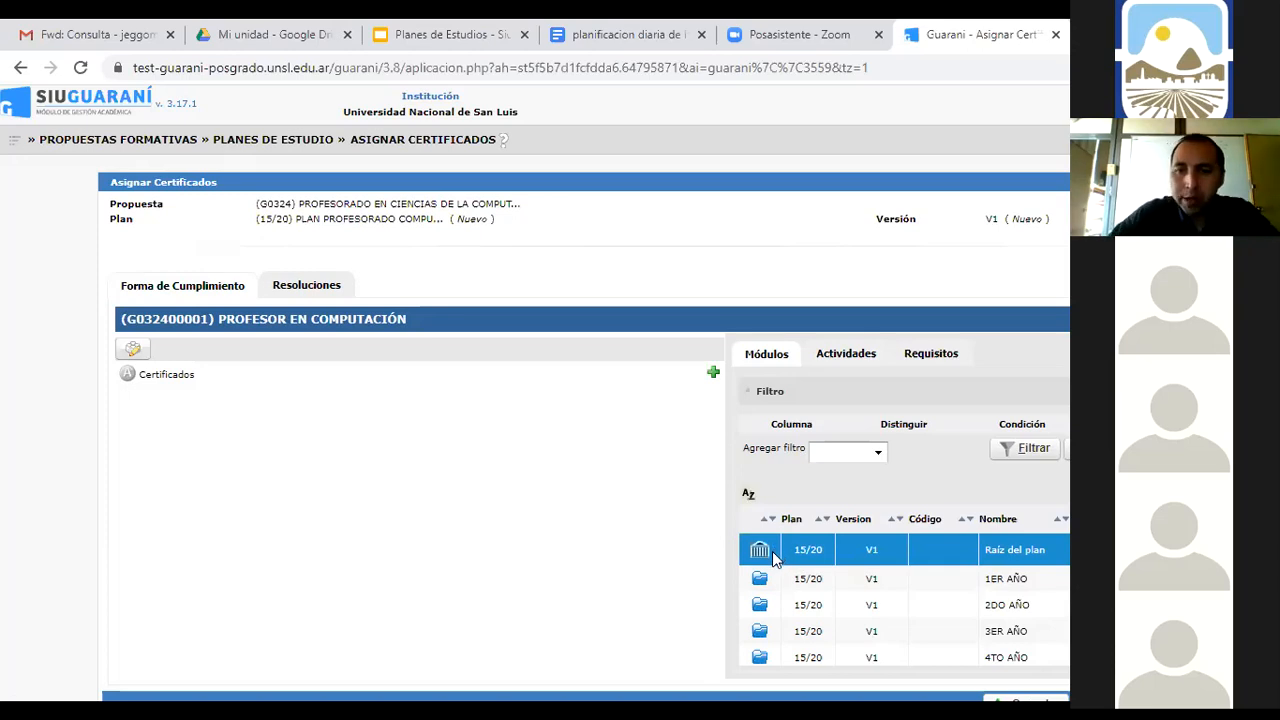
click(714, 374)
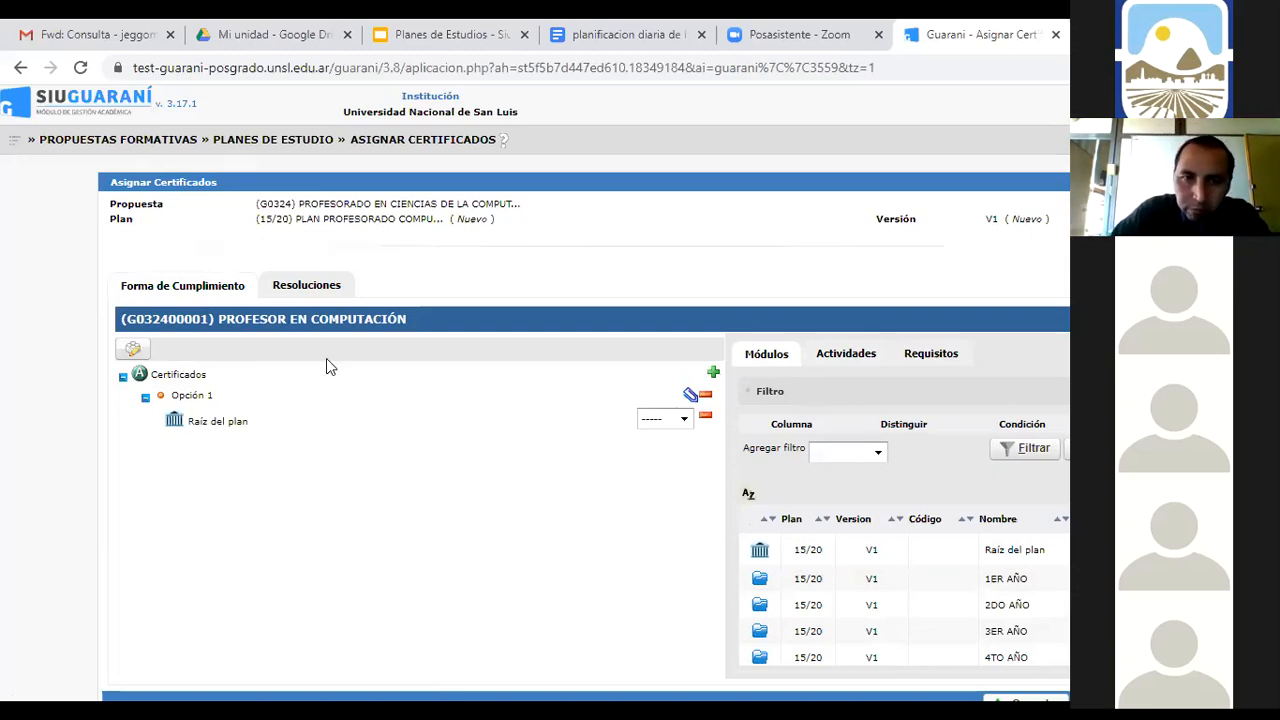
Remove the mistaken Raíz del plan option and select the 1ER AÑO module
click(705, 395)
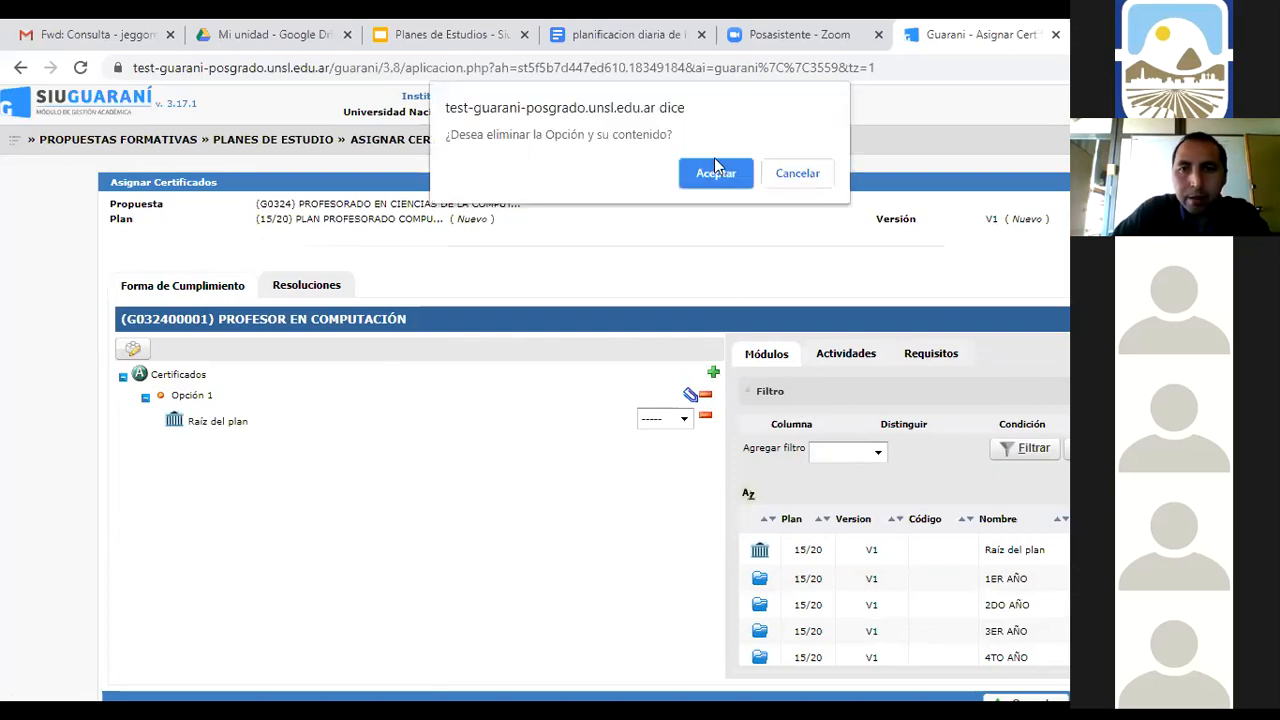
click(714, 173)
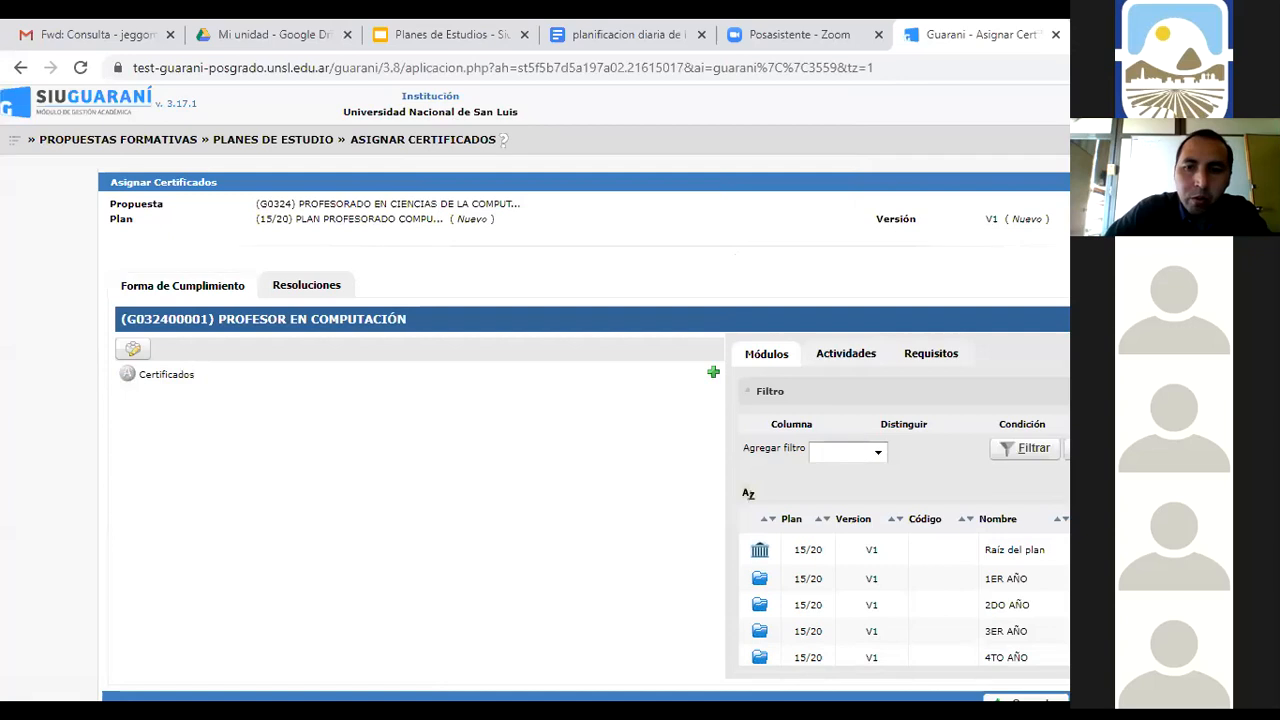
click(759, 579)
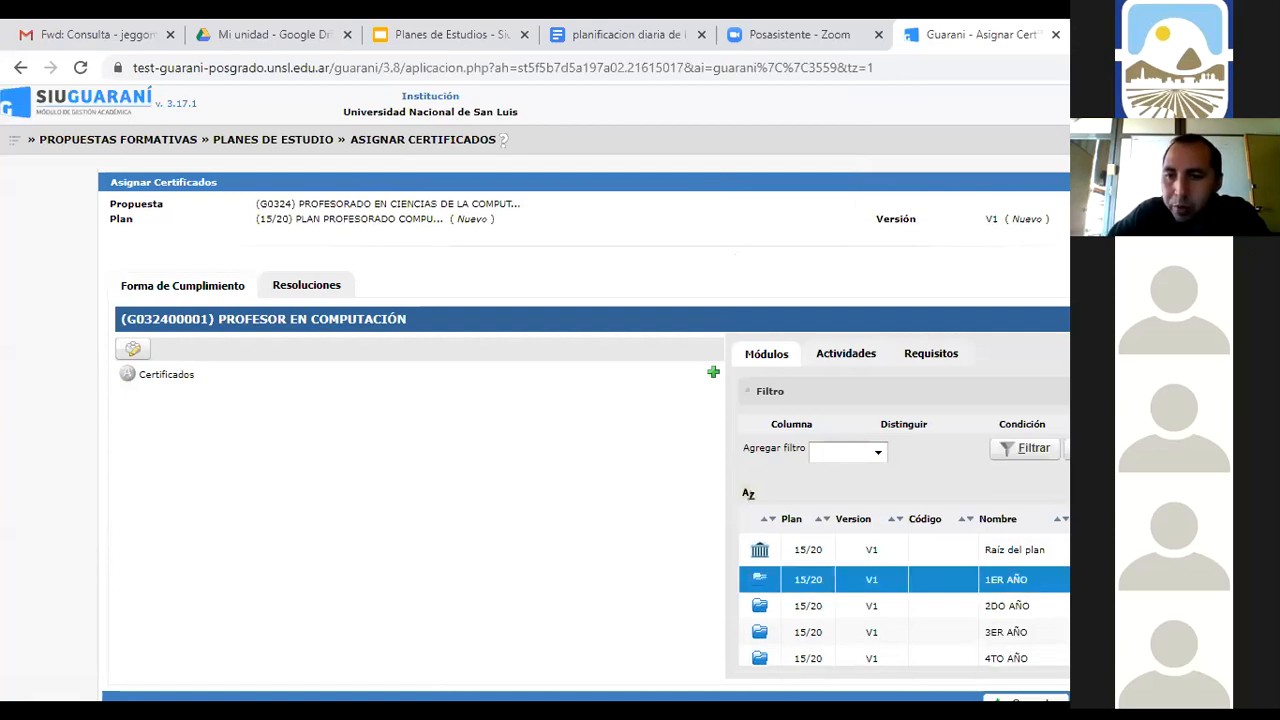
Build Opción 1 from the 1ER, 2DO, 3ER and 4TO AÑO modules
click(759, 605)
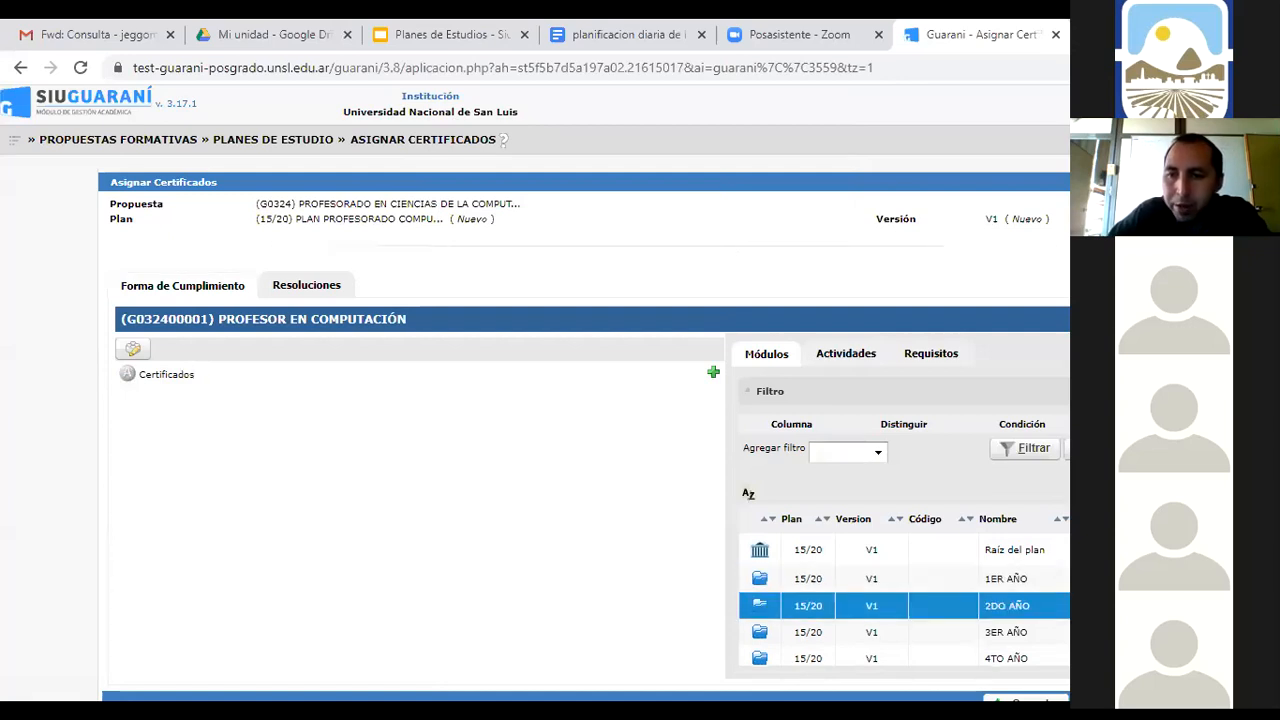
click(760, 632)
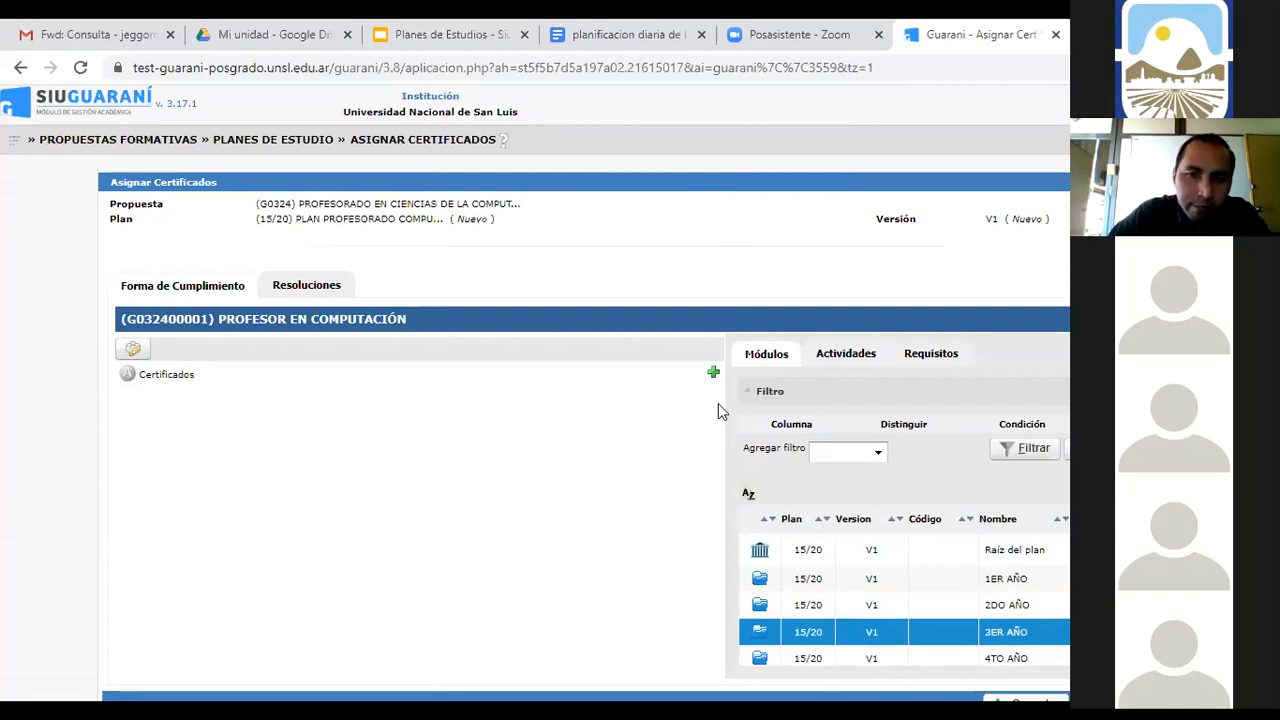
click(713, 373)
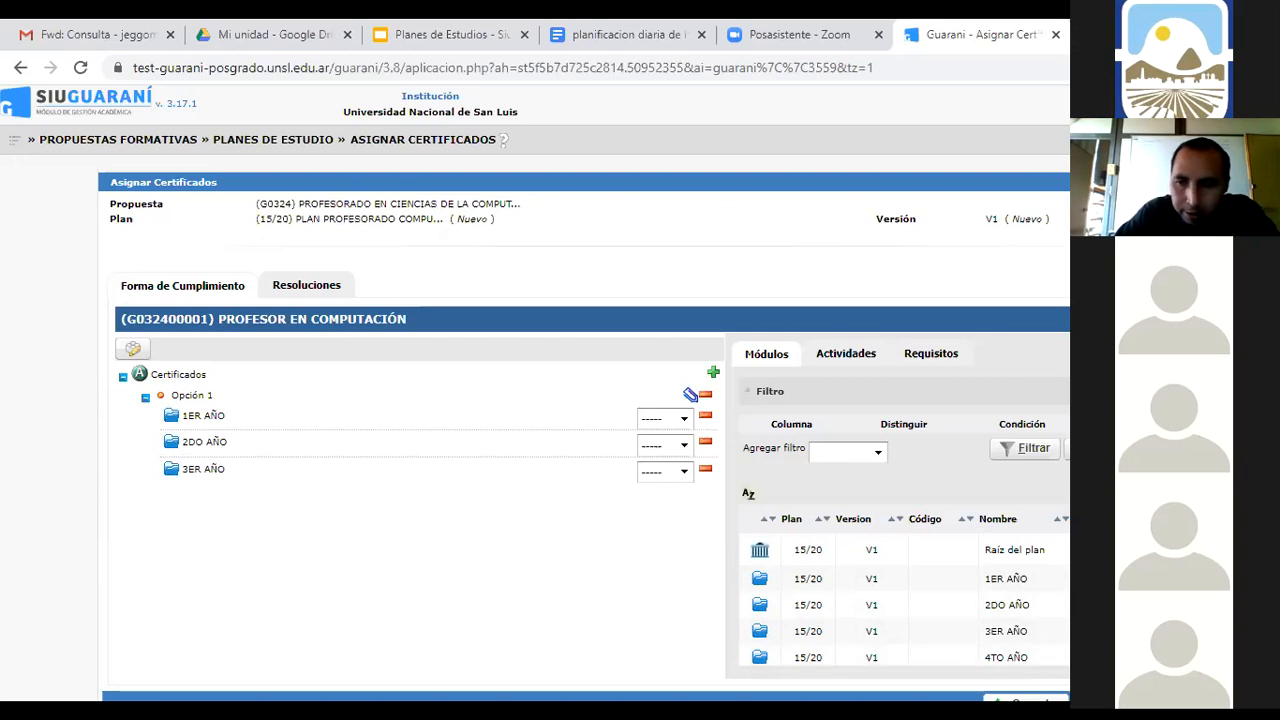
click(940, 656)
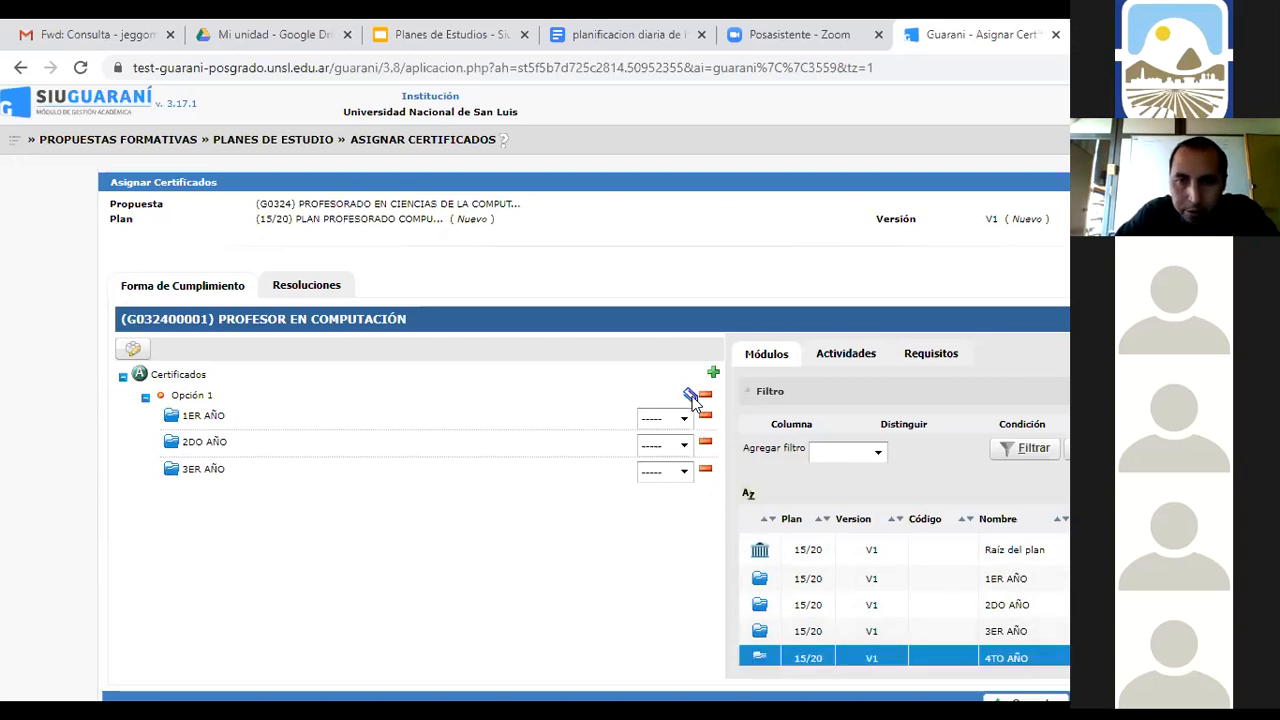
click(690, 396)
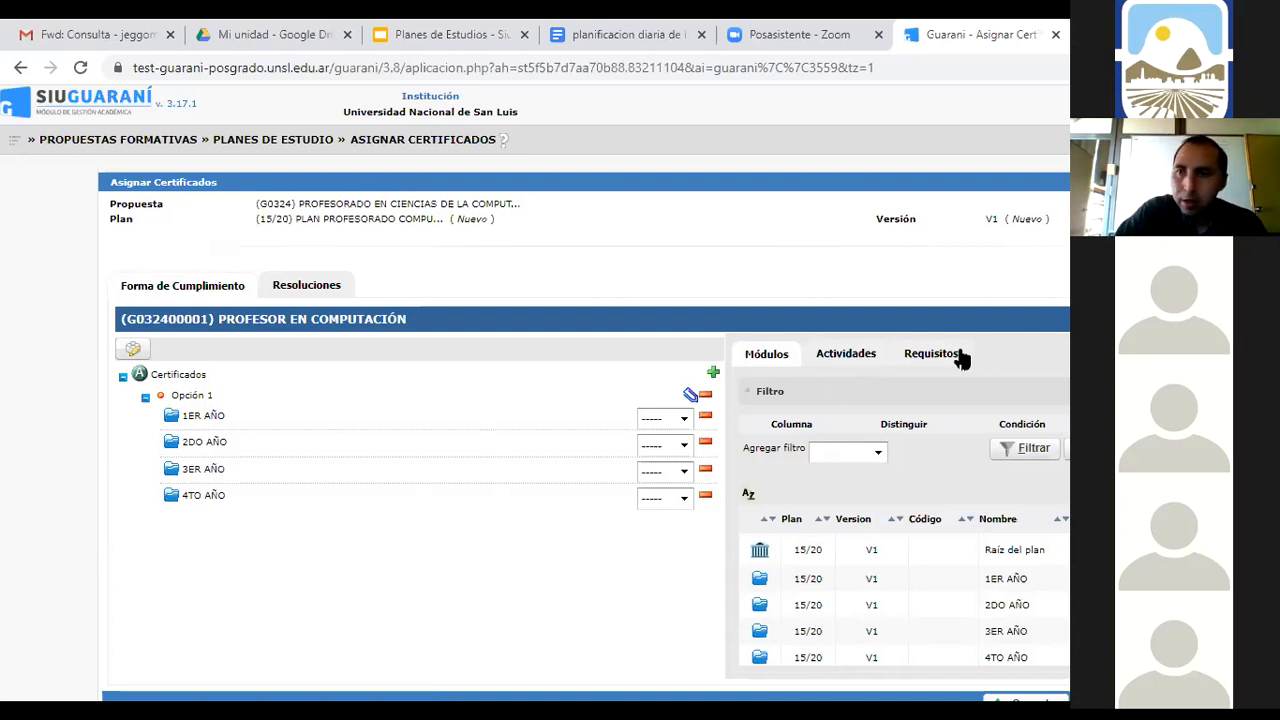
Save the certificate assignment and return to Administrar Planes de Estudio
scroll(586, 393, down, 1)
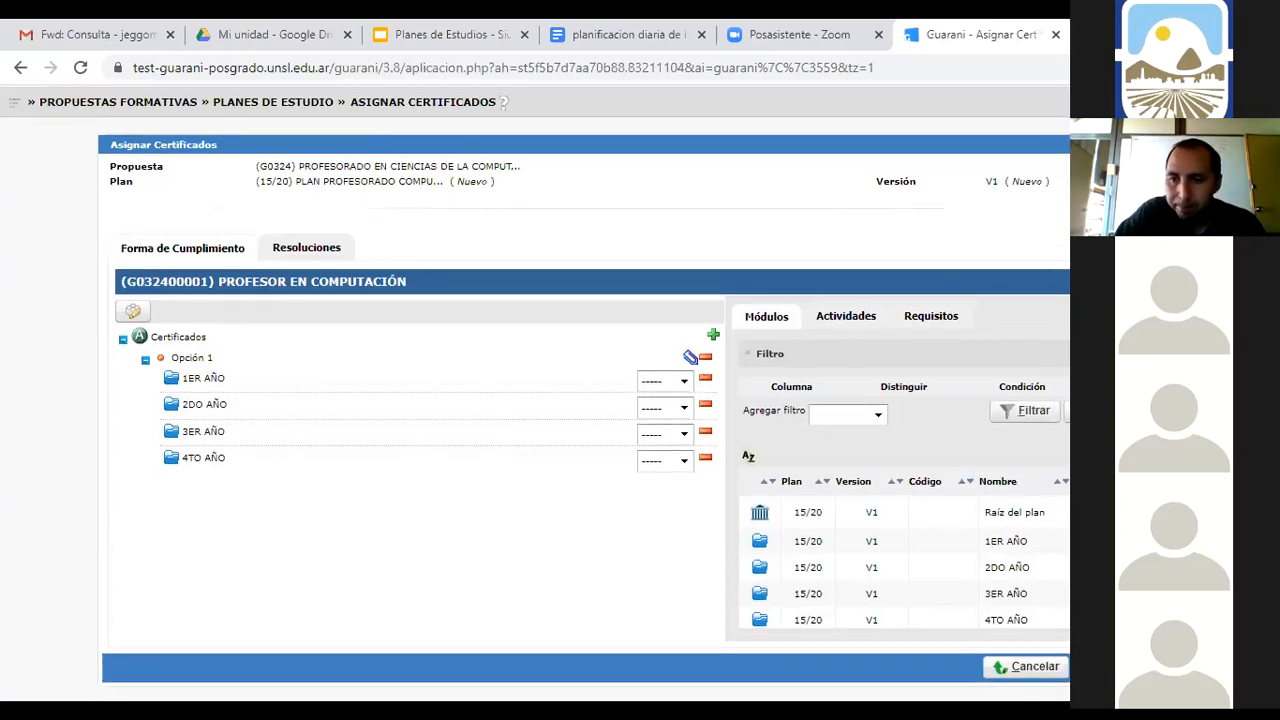
click(1112, 667)
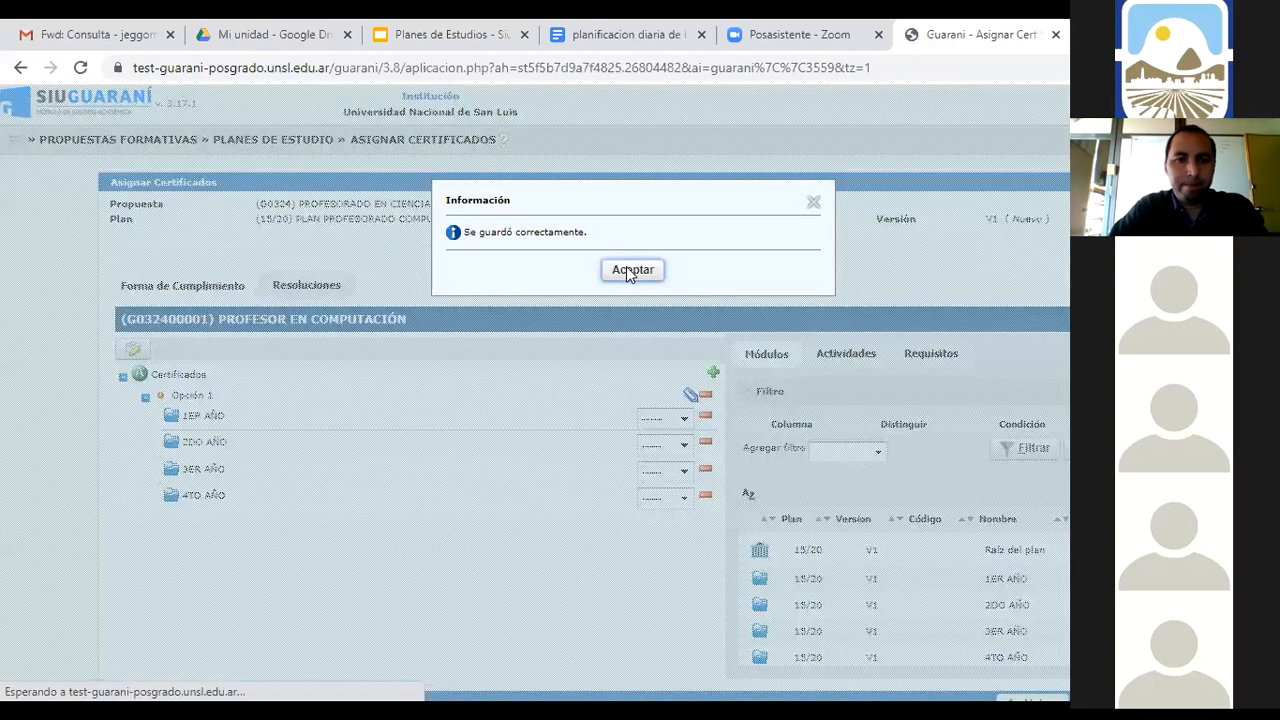
click(626, 271)
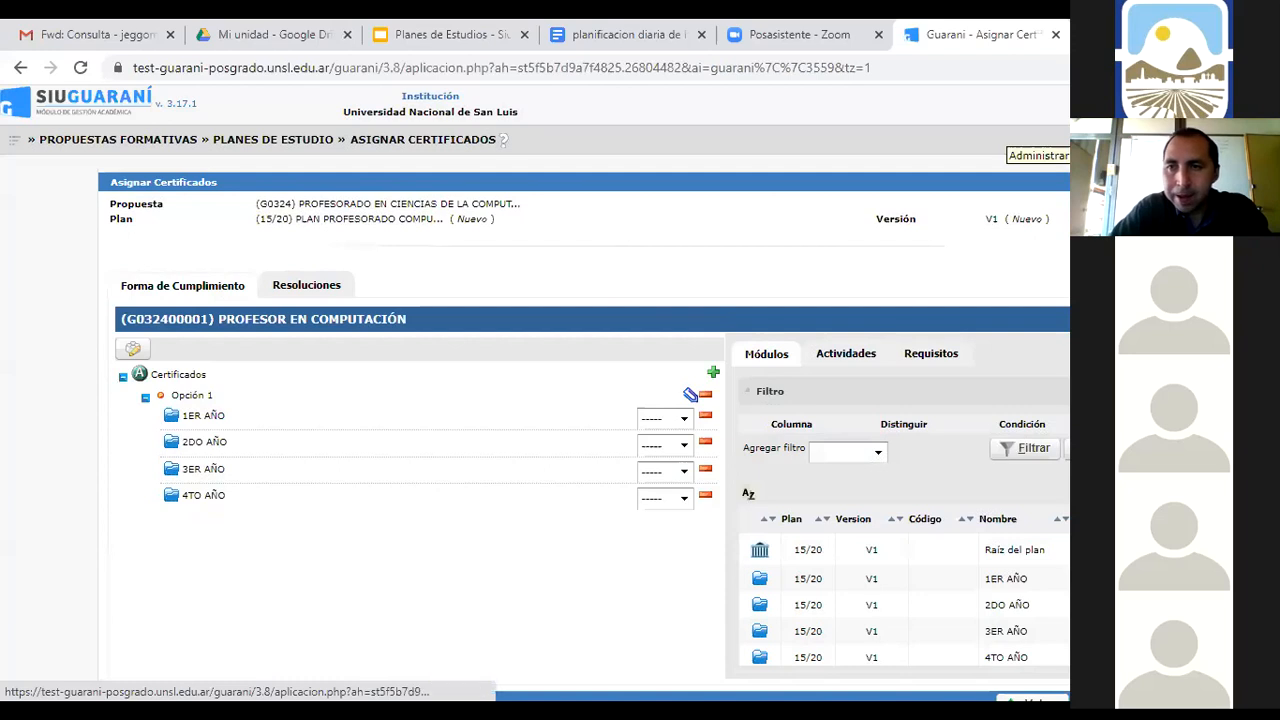
click(1090, 140)
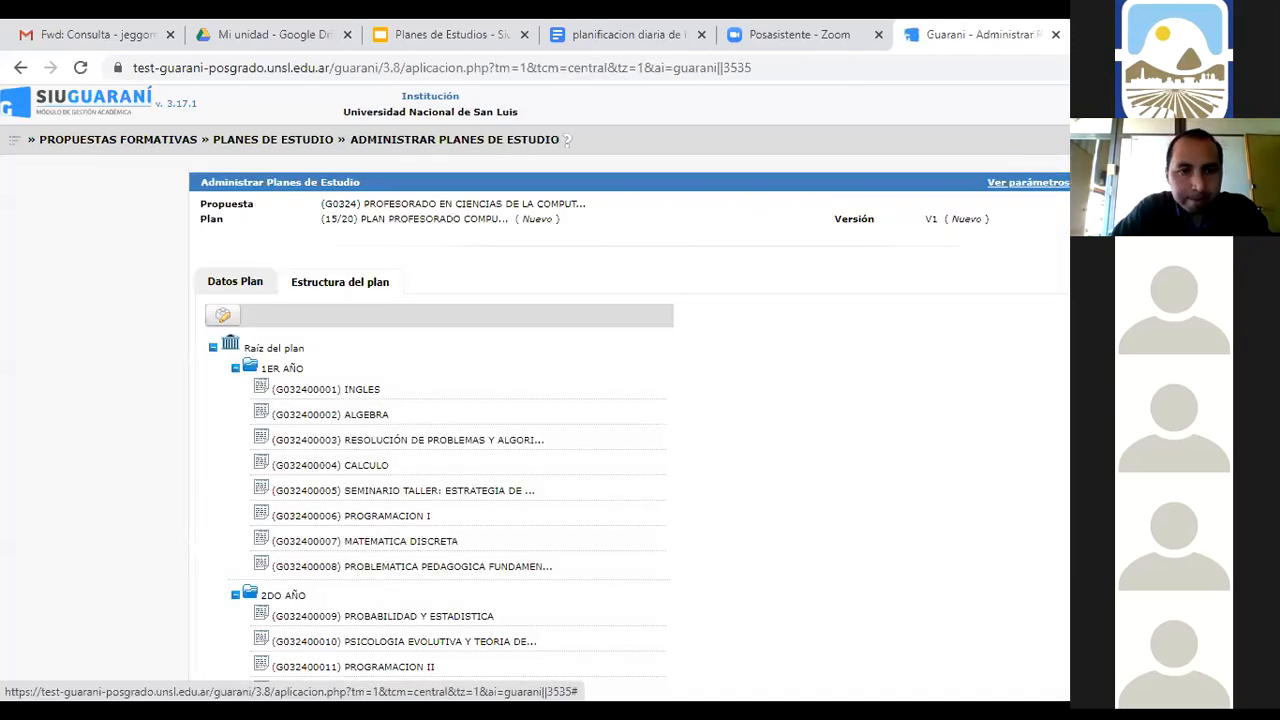
Edit plan 15/20's structure and show the Forma de cumplimiento choices for 1ER AÑO
click(222, 316)
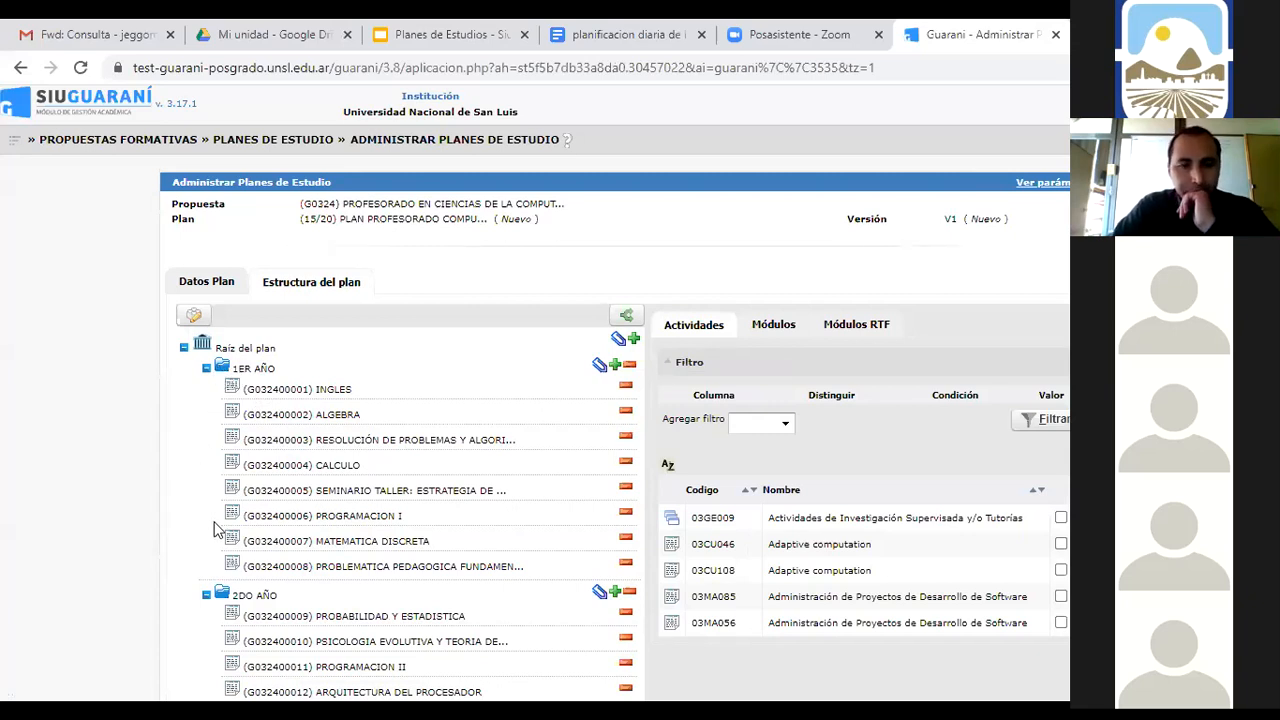
click(226, 373)
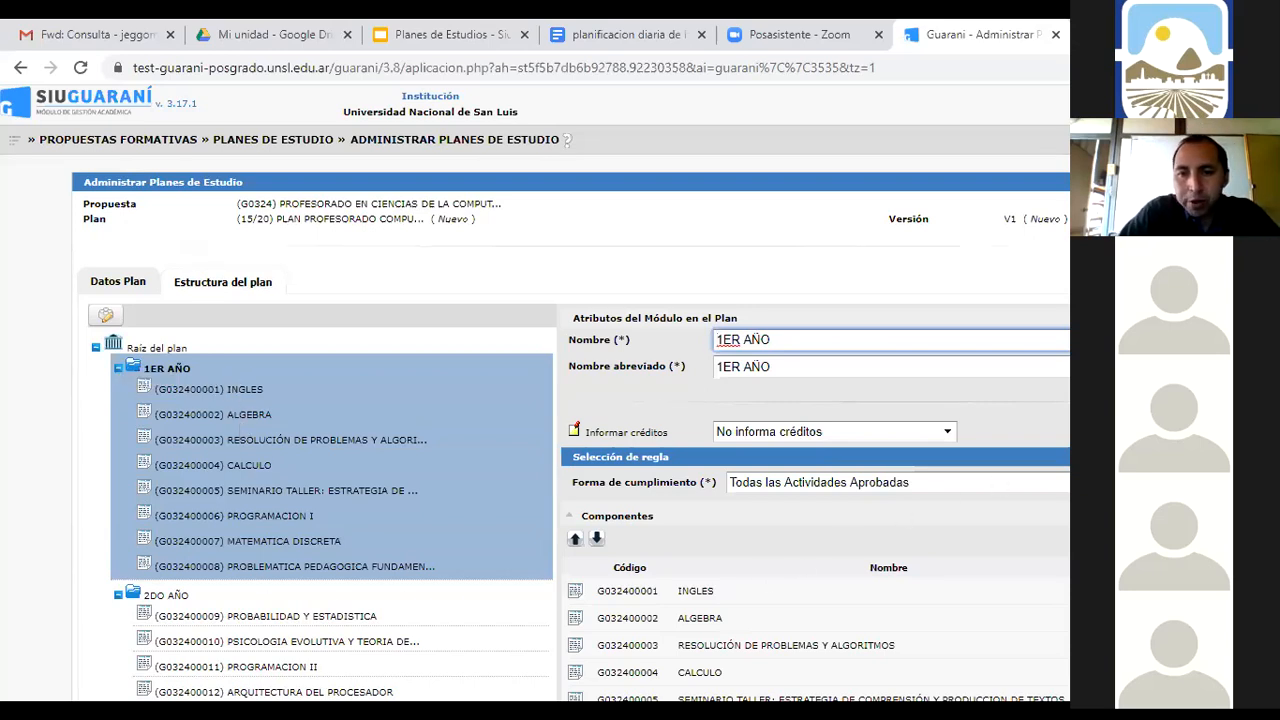
click(898, 482)
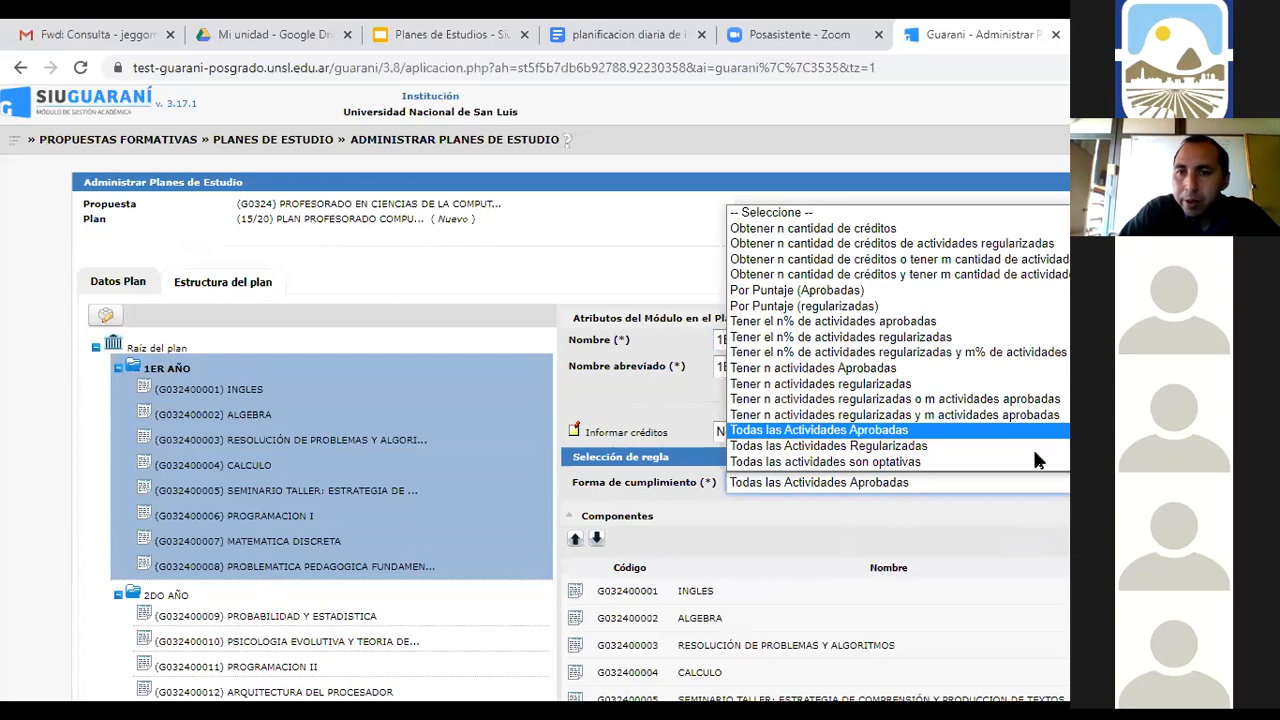
Set 1ER AÑO's rule to Tener n actividades Aprobadas with Actividades set to 6
click(879, 370)
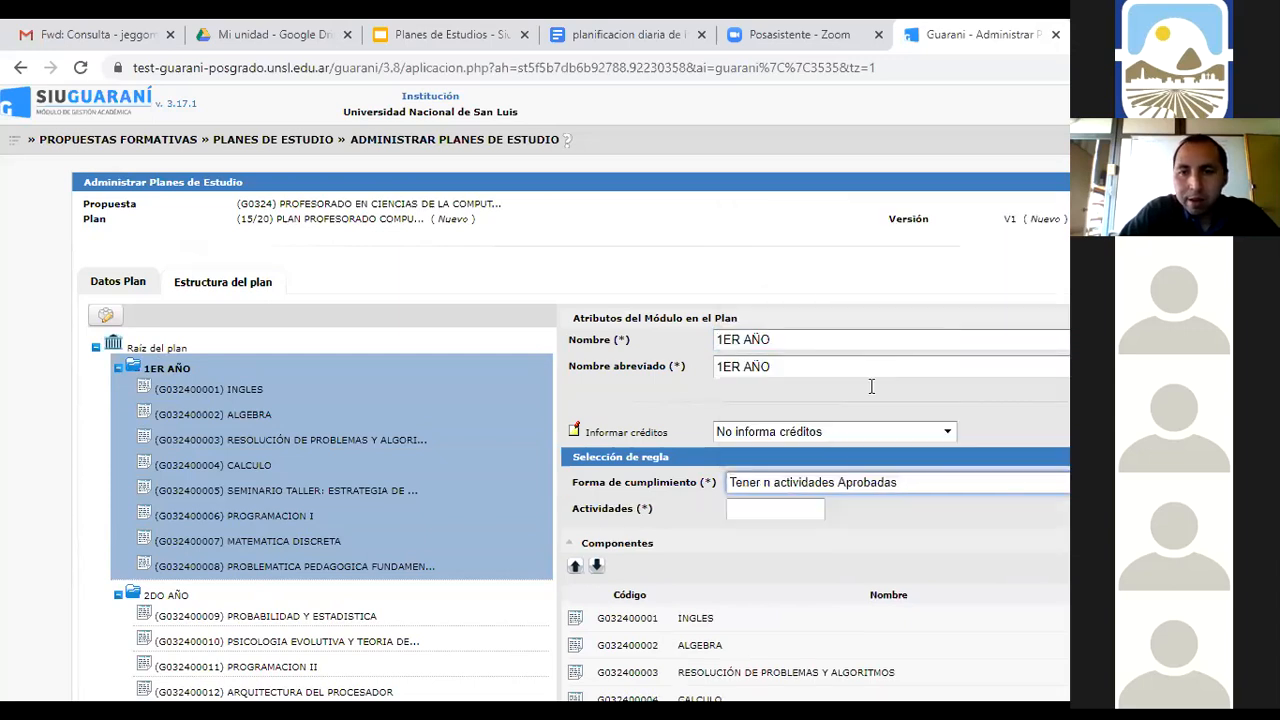
click(795, 511)
text(6)
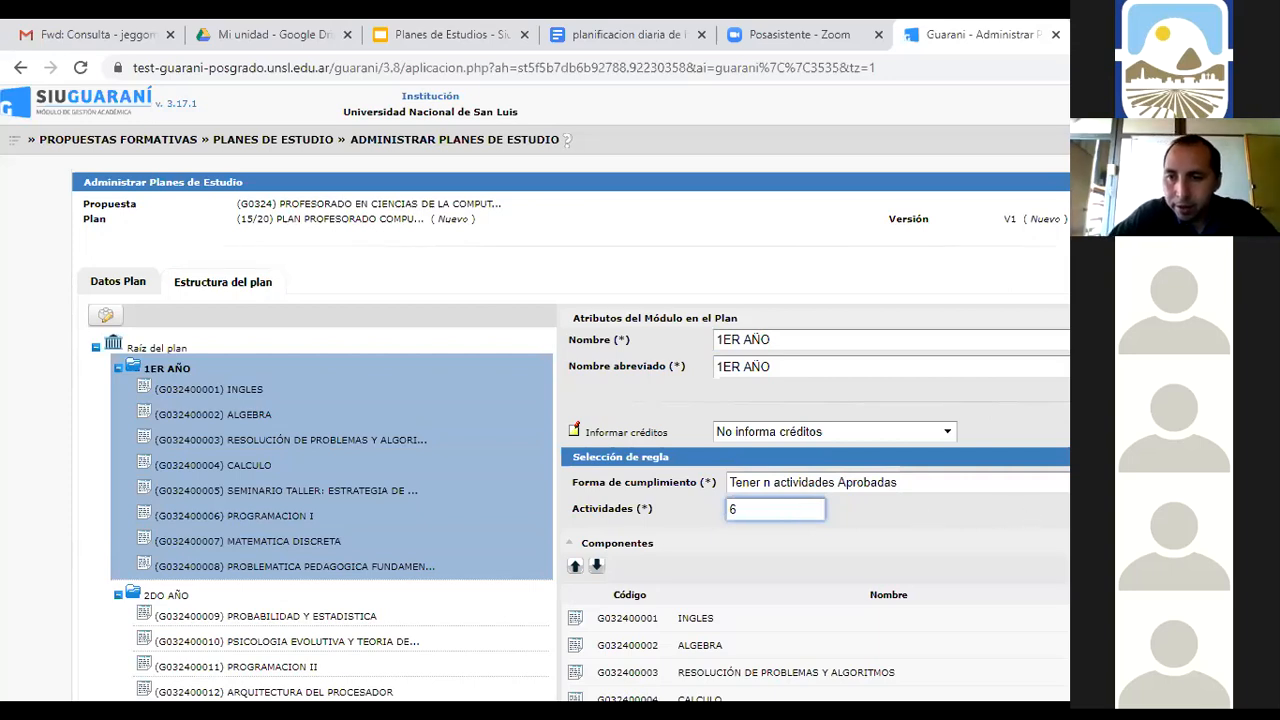
click(900, 482)
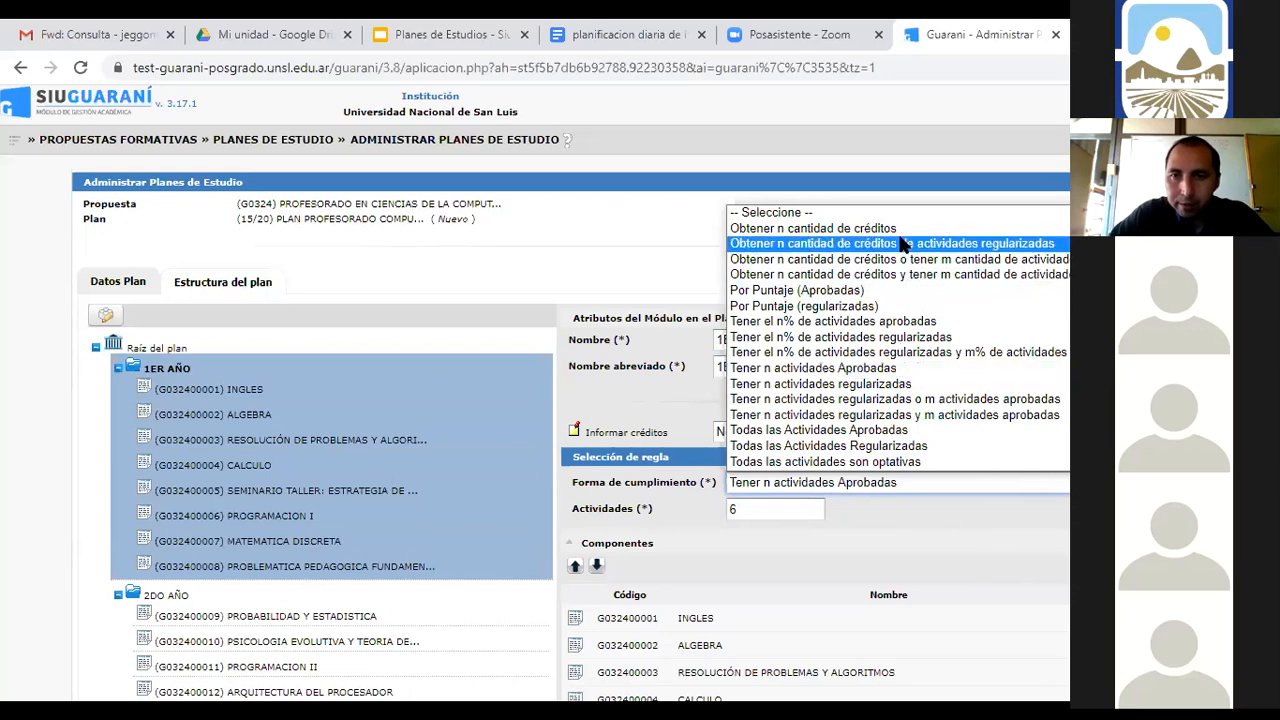
Restore 1ER AÑO's rule to Todas las Actividades Aprobadas and collapse its subject list
click(895, 430)
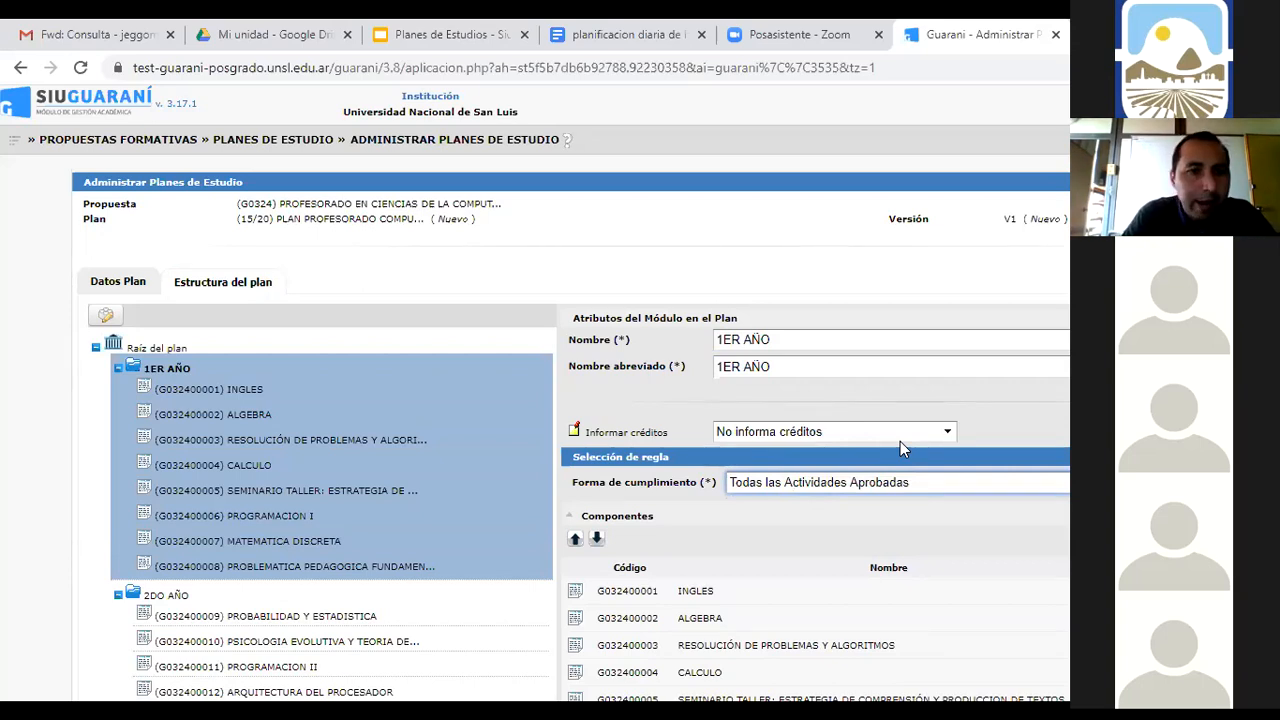
click(119, 369)
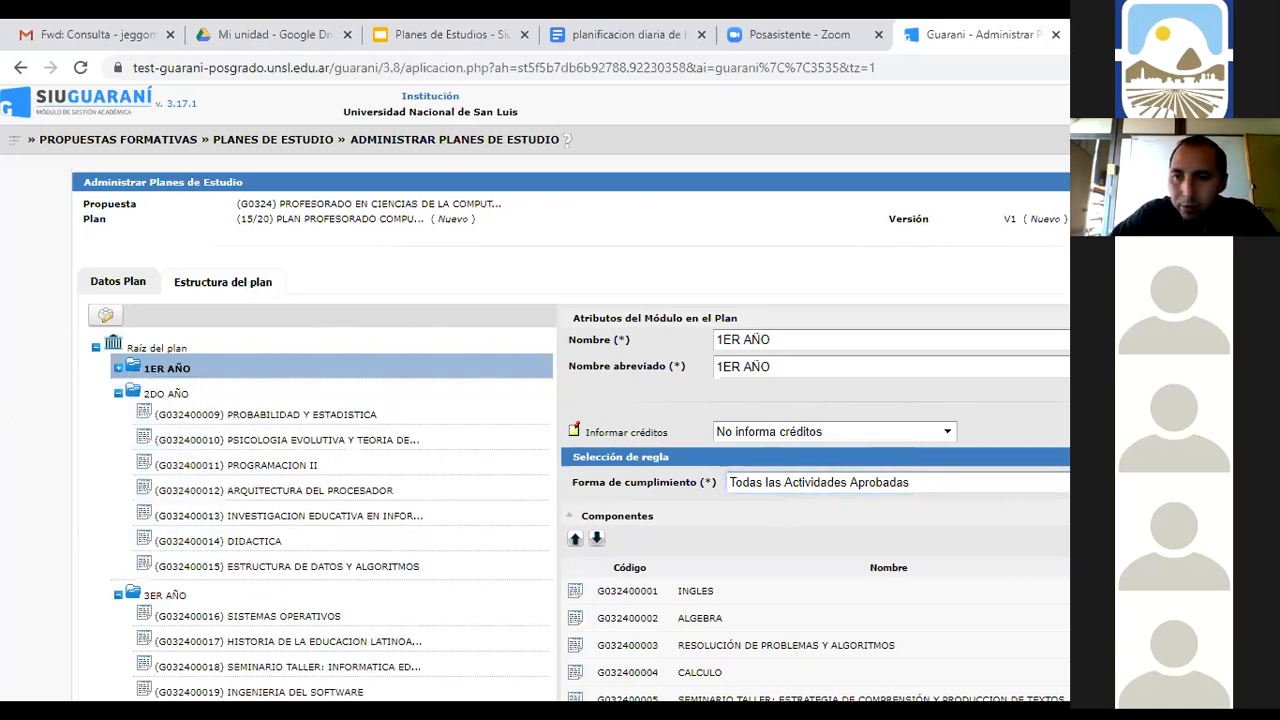
scroll(571, 392, down, 4)
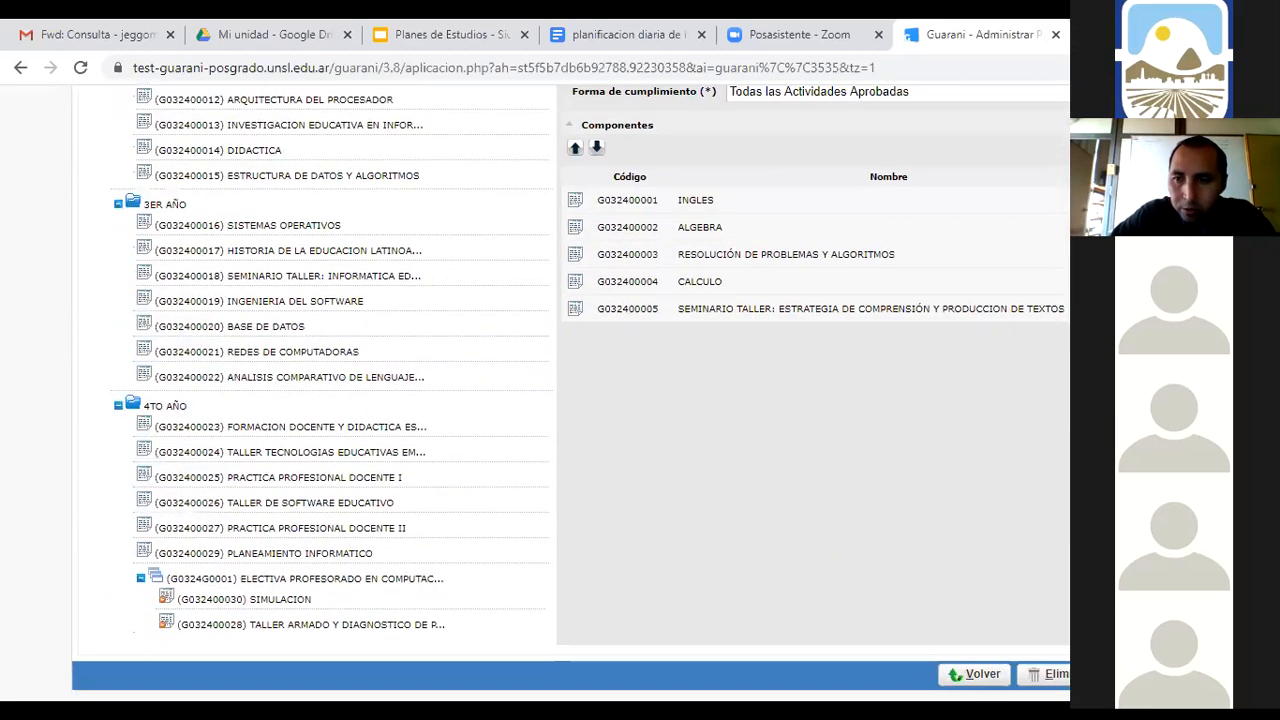
click(1144, 674)
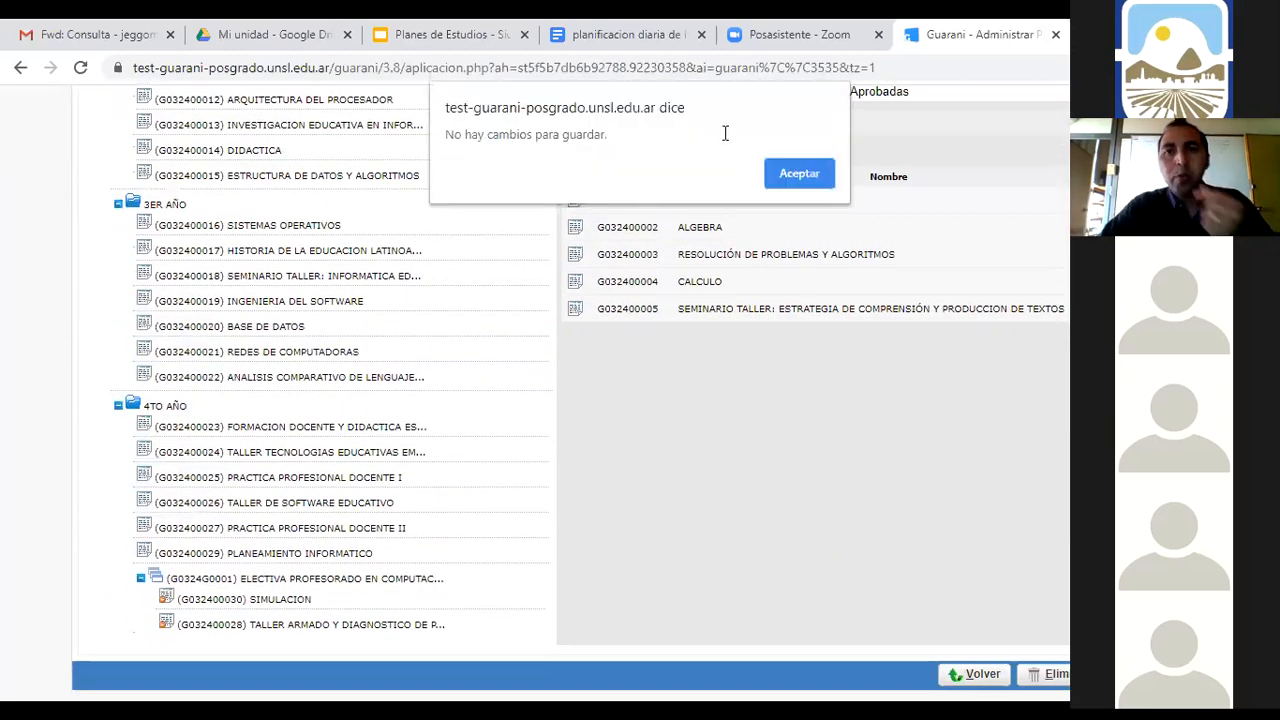
click(776, 174)
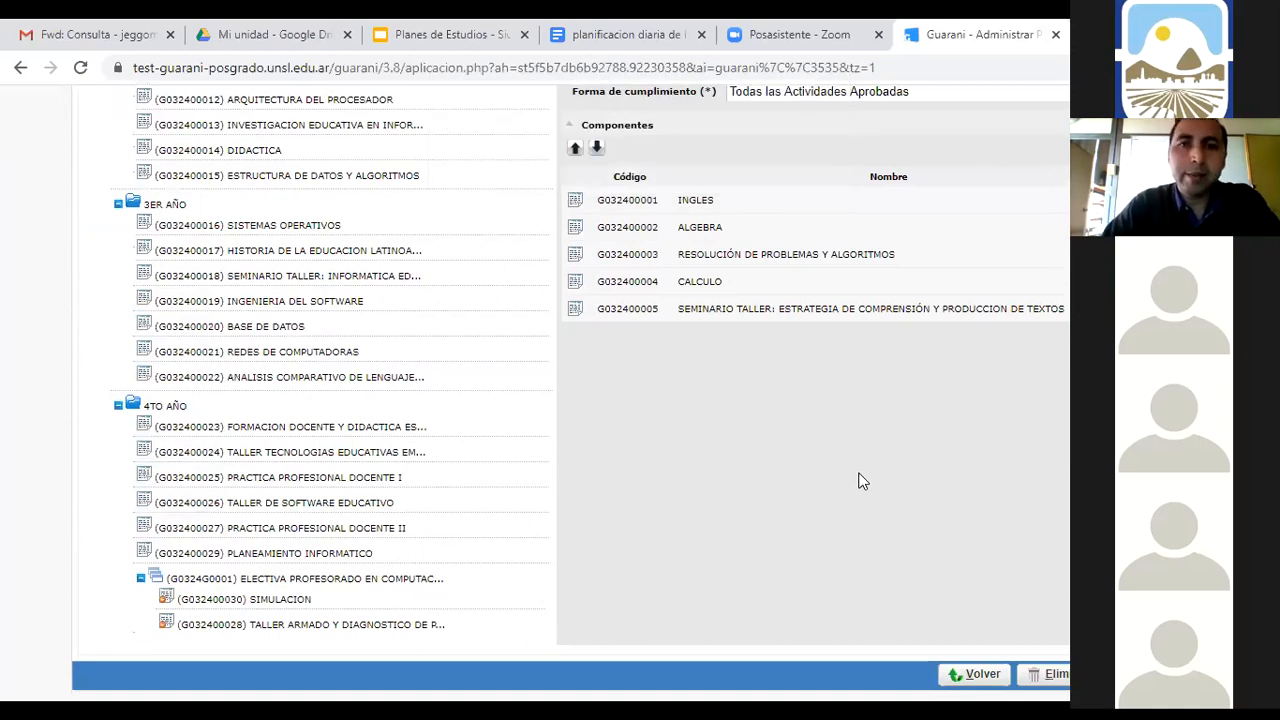
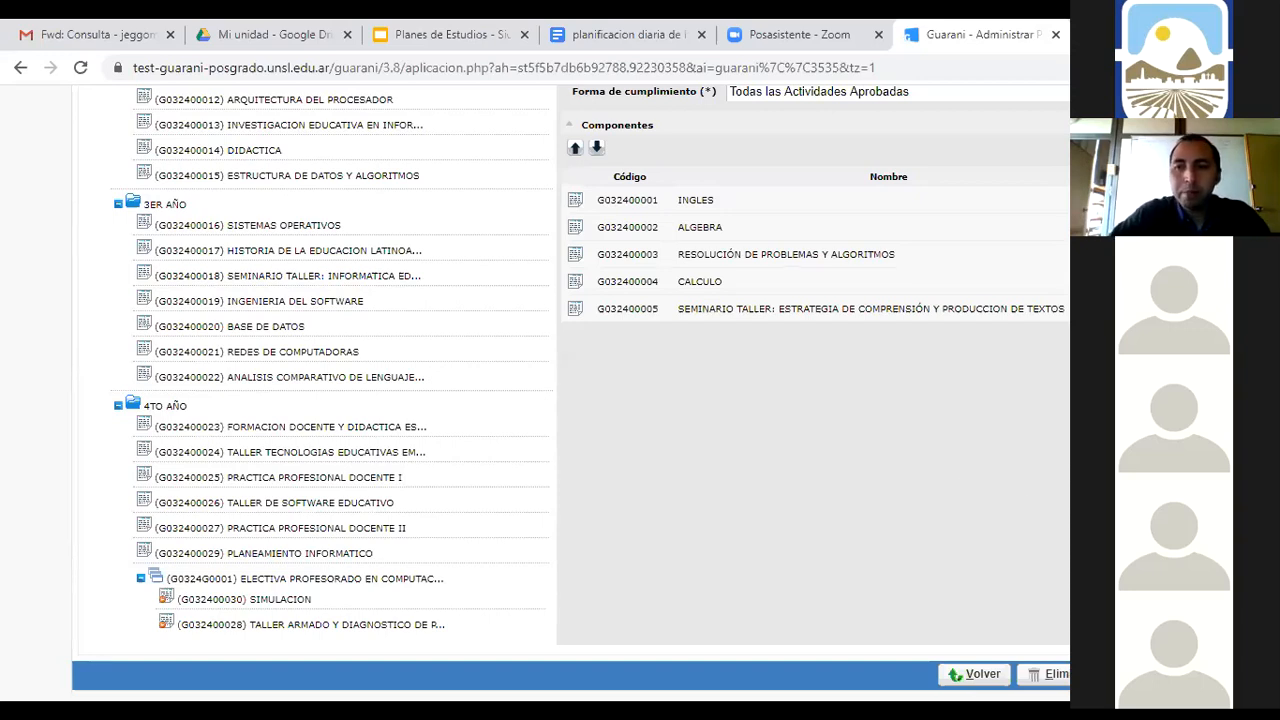
Scroll back to the top of Administrar Planes de Estudio and request to end the session
scroll(570, 400, up, 4)
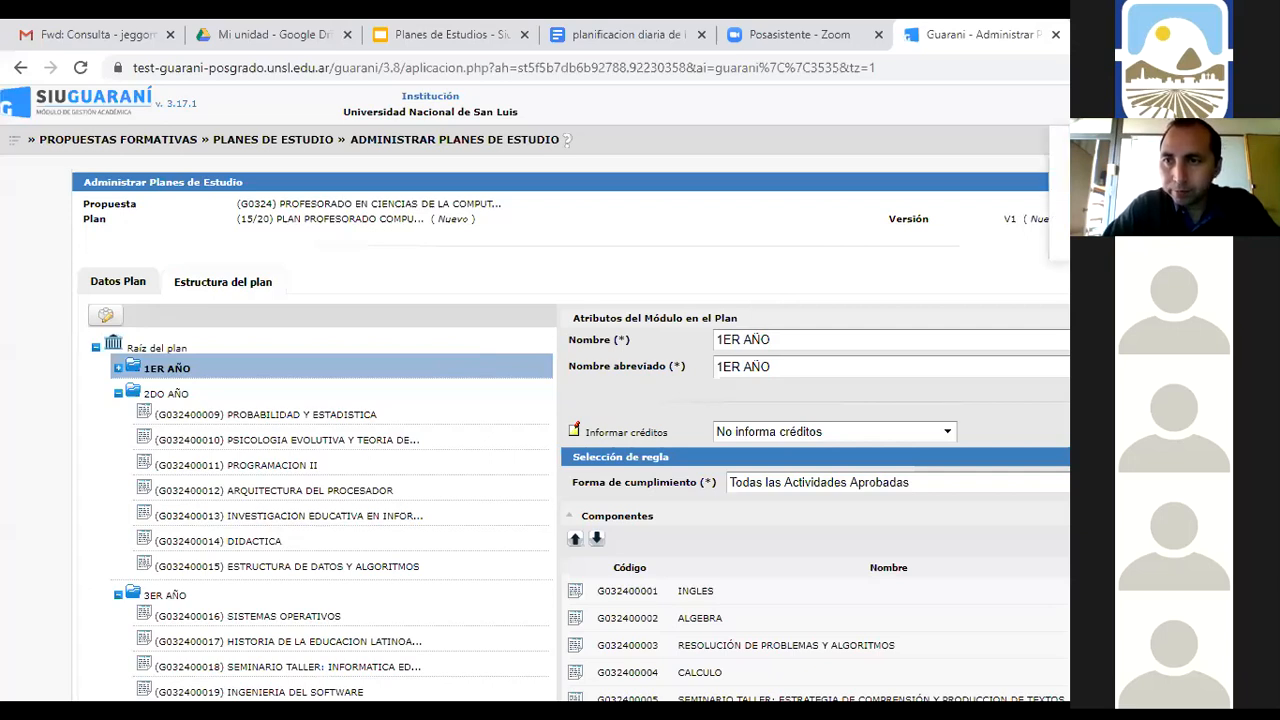
click(1120, 236)
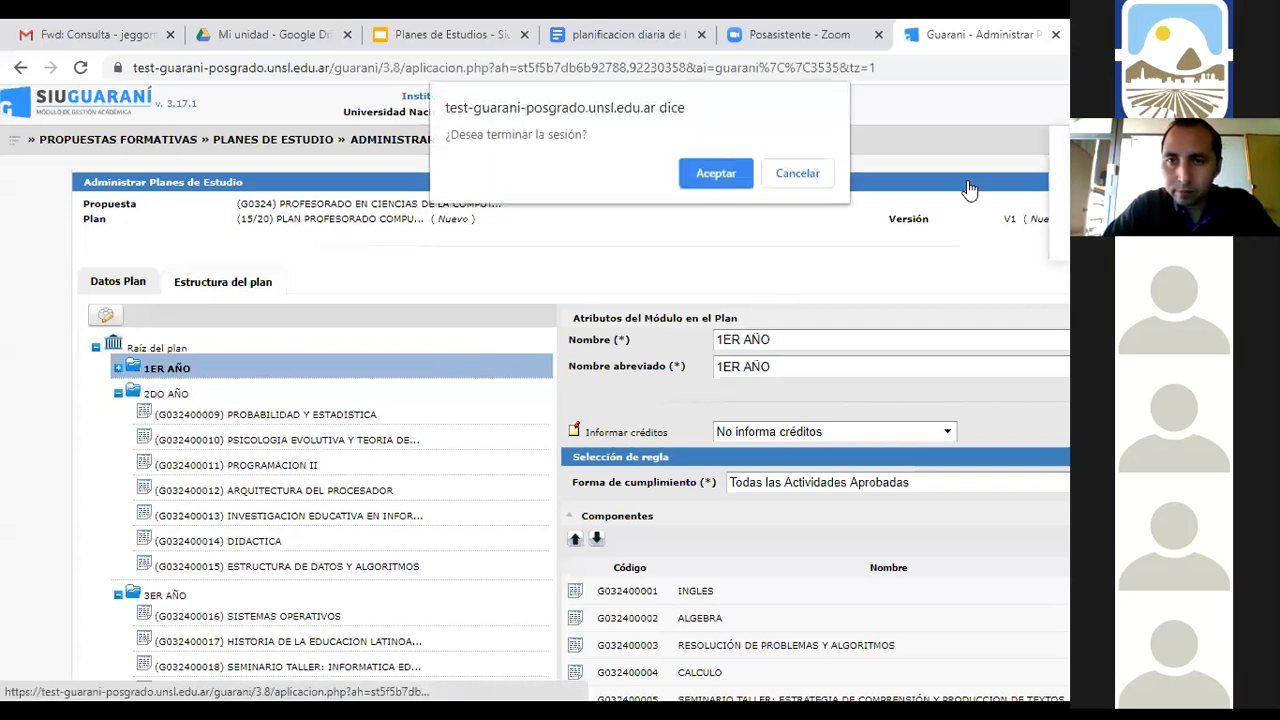
Confirm the logout, then log back in with the lowercase user name and the account password
click(712, 172)
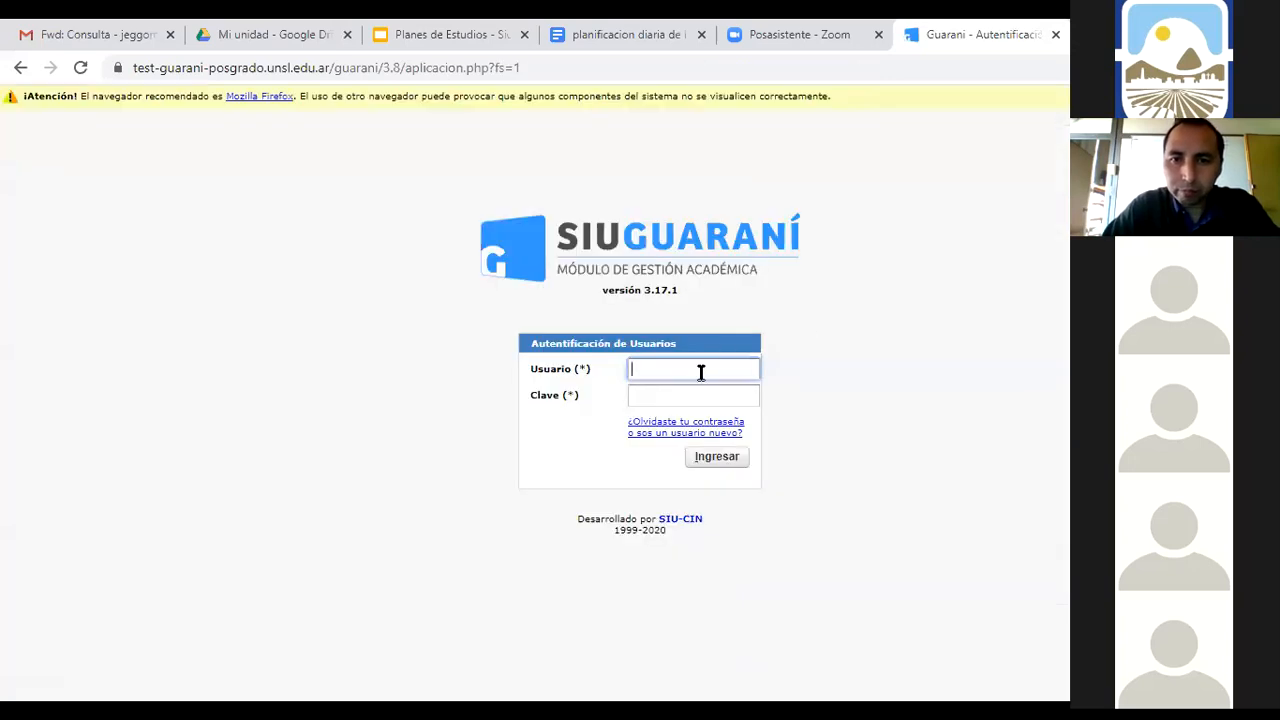
click(701, 372)
text(POSGRADO)
key(Tab)
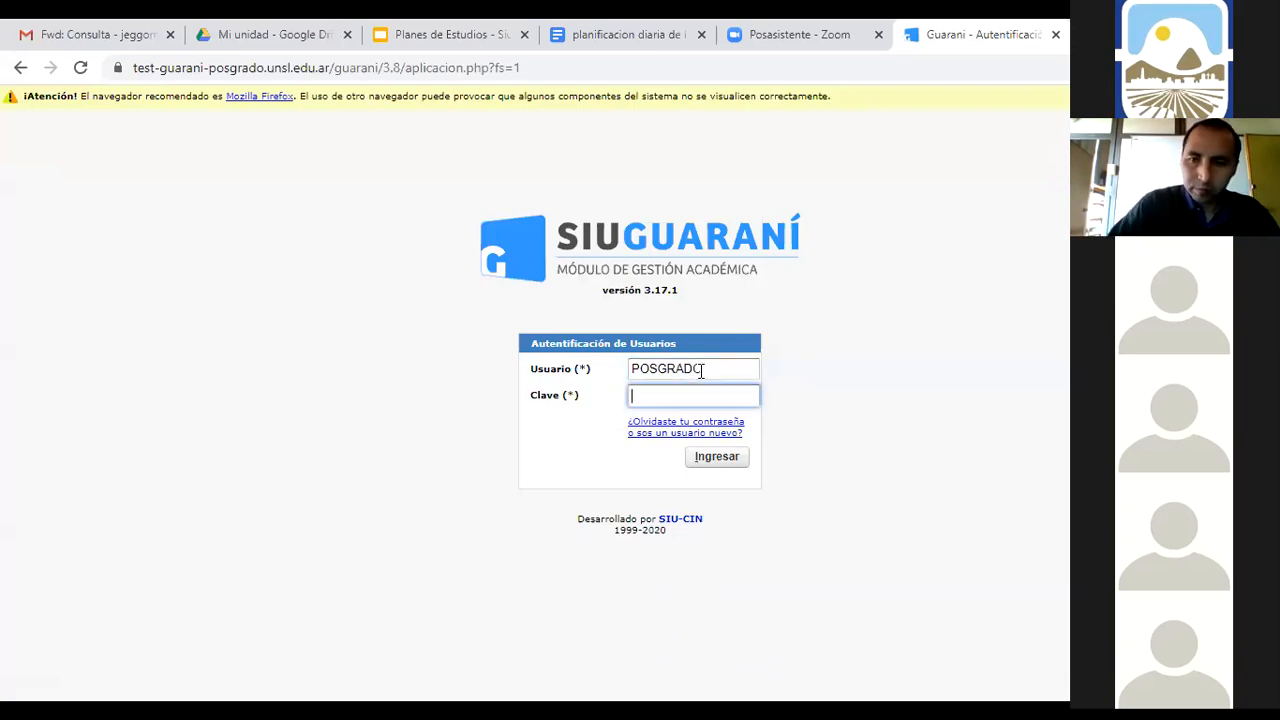
click(696, 368)
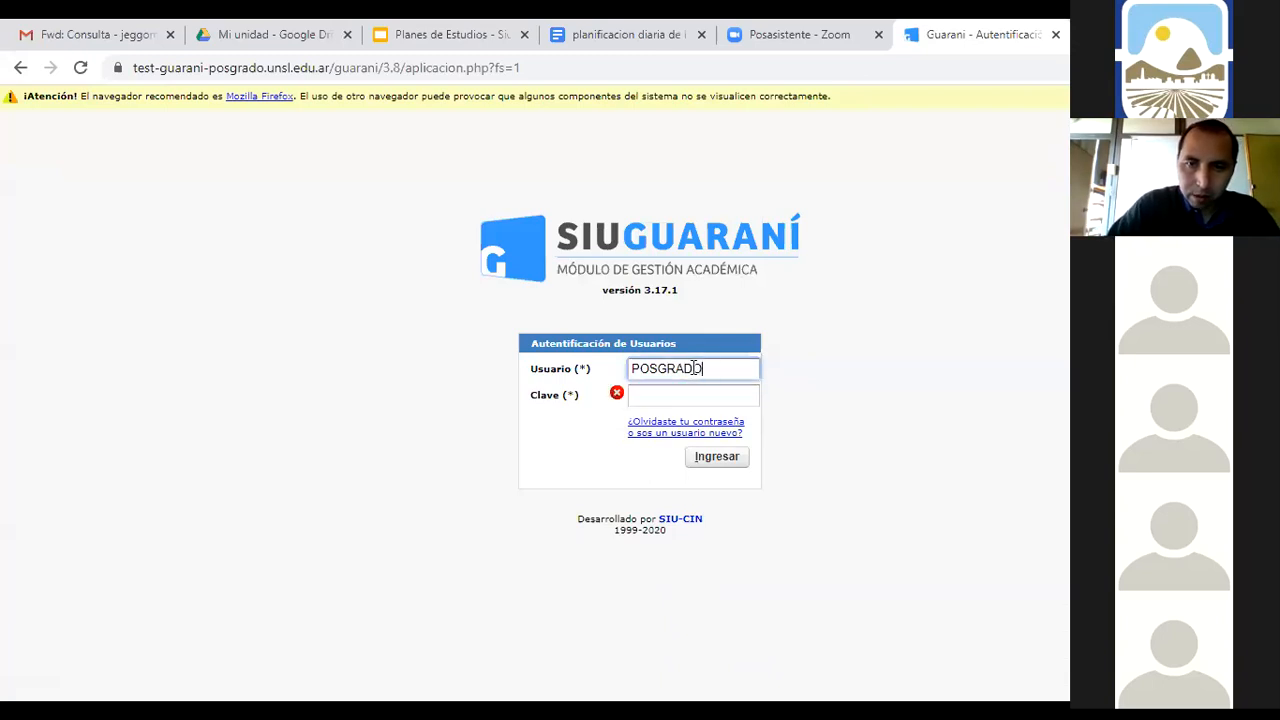
drag(703, 368, 606, 370)
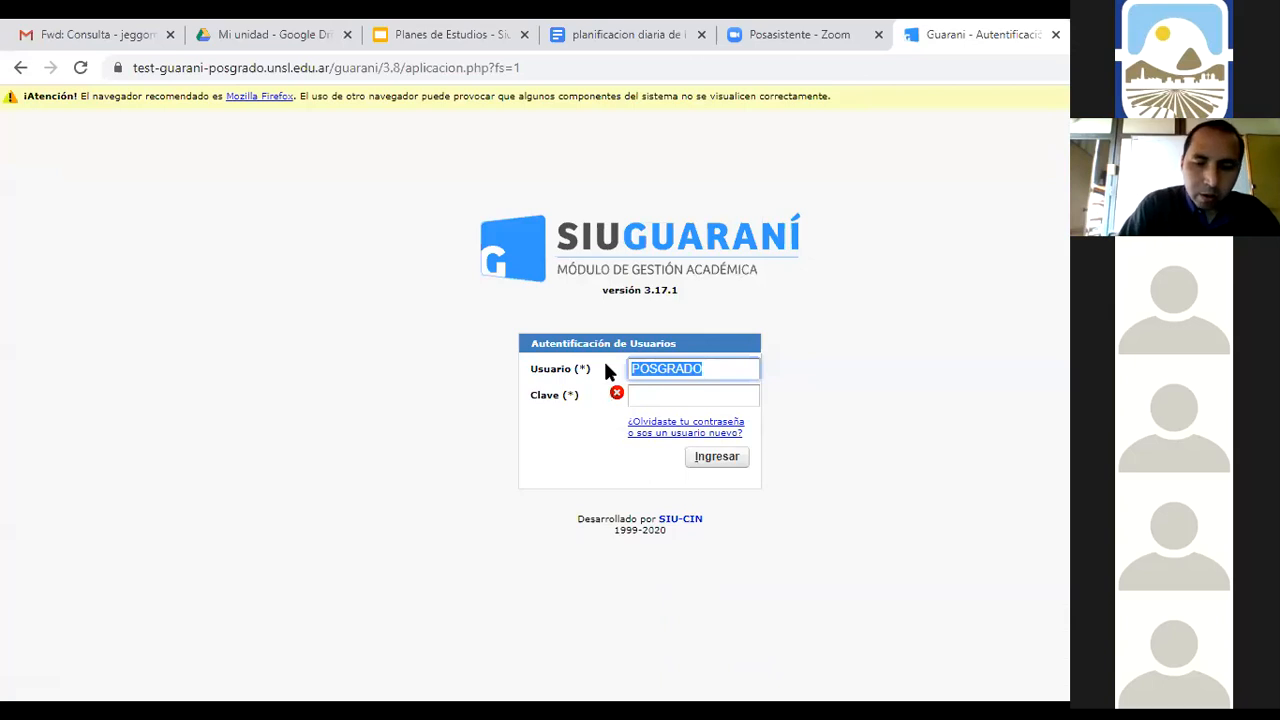
text(po)
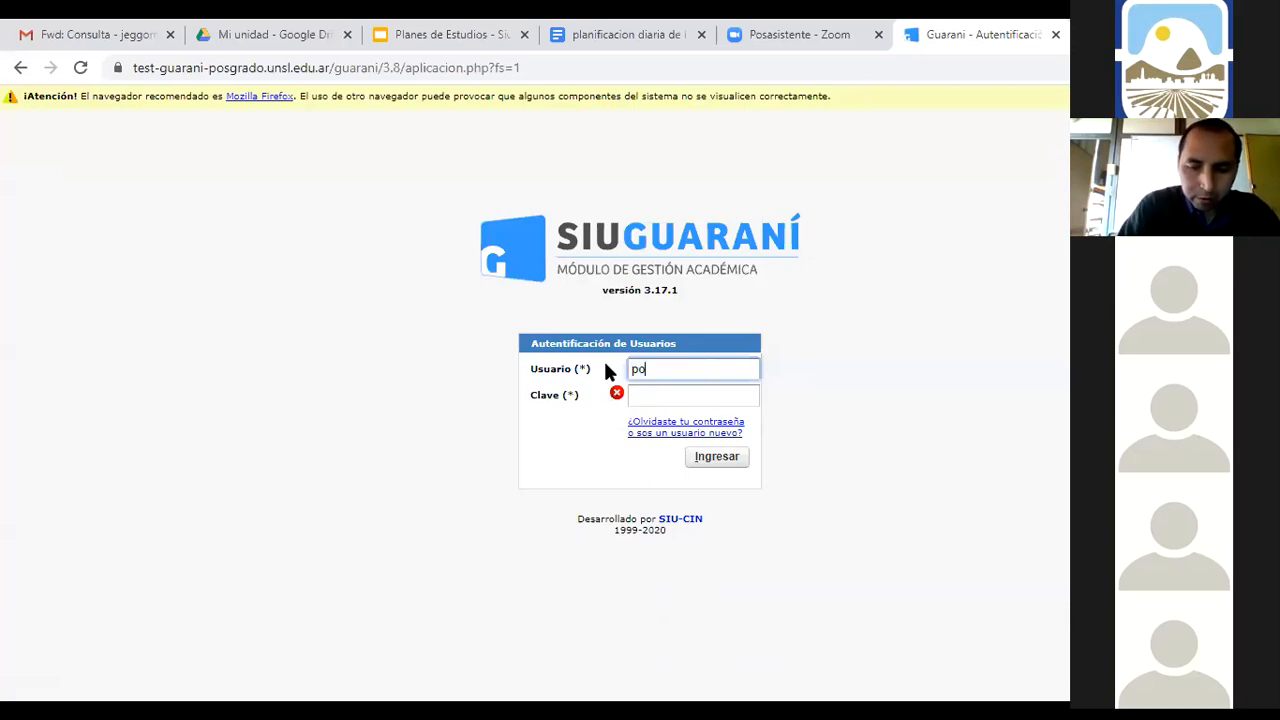
text(sgrado)
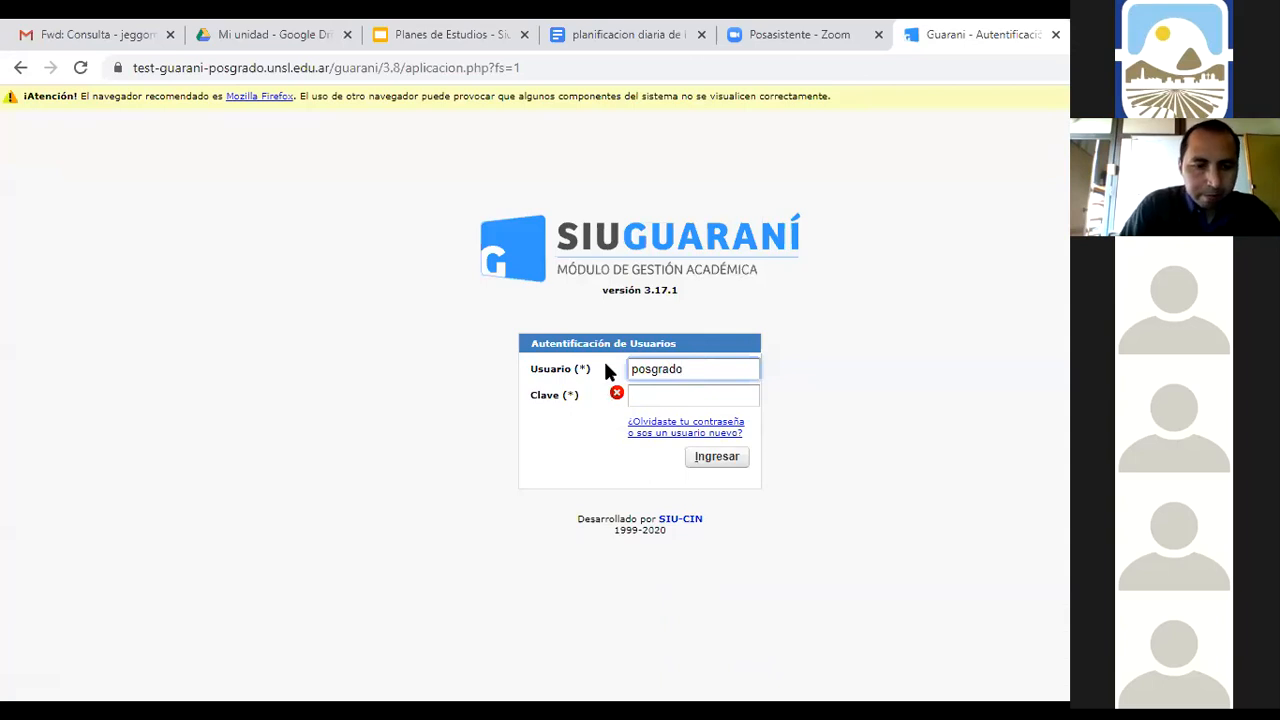
key(Tab)
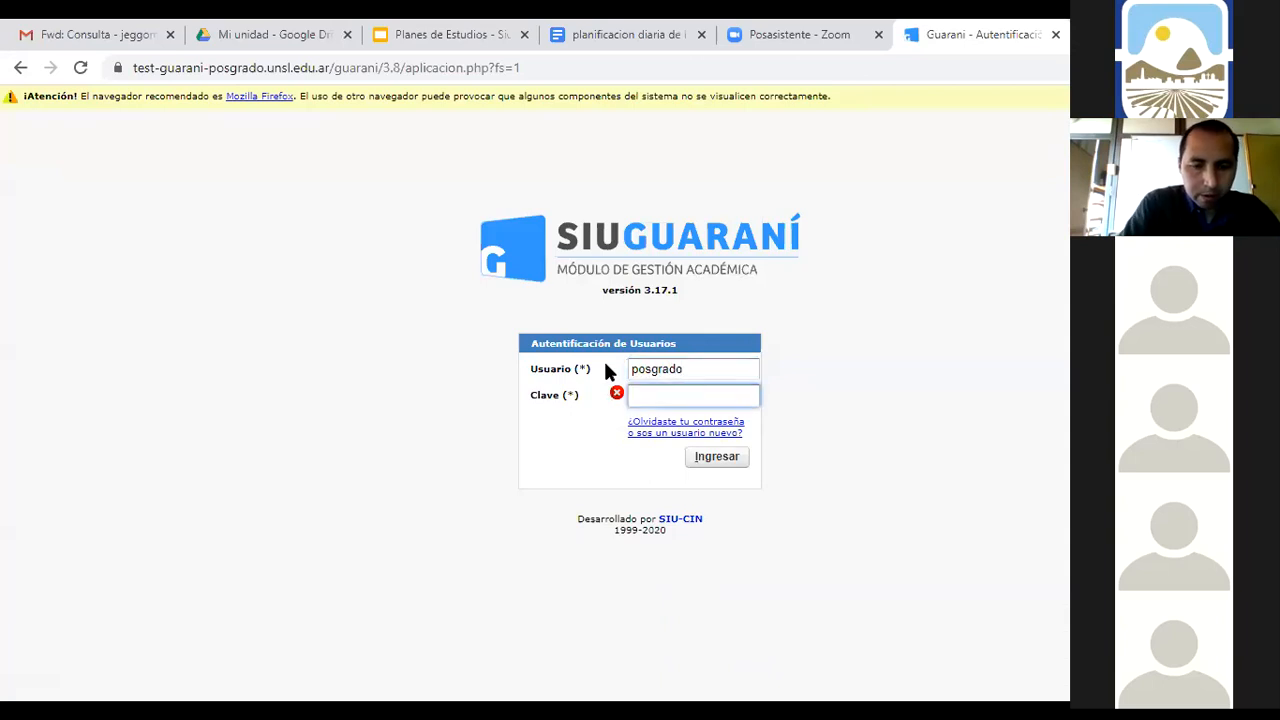
text(•••••••)
key(Return)
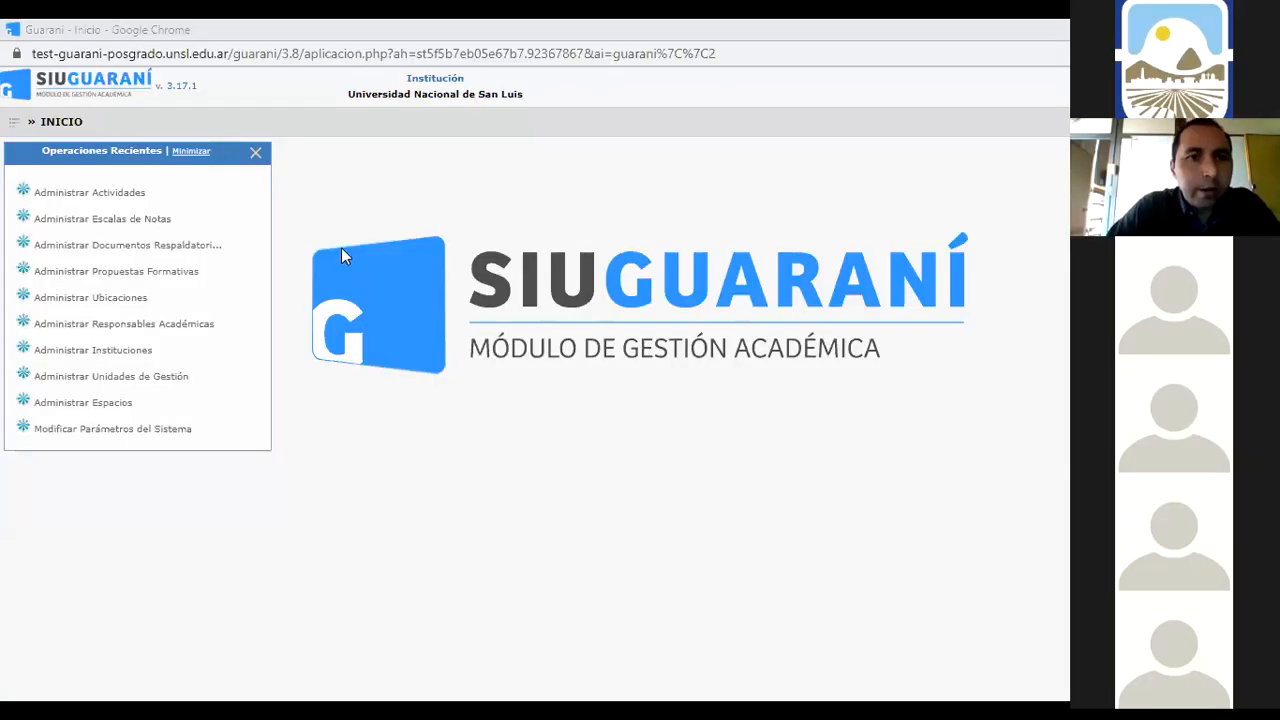
Go through Propuestas Formativas > Planes de Estudio to the Administrar Planes de Estudio page
click(12, 128)
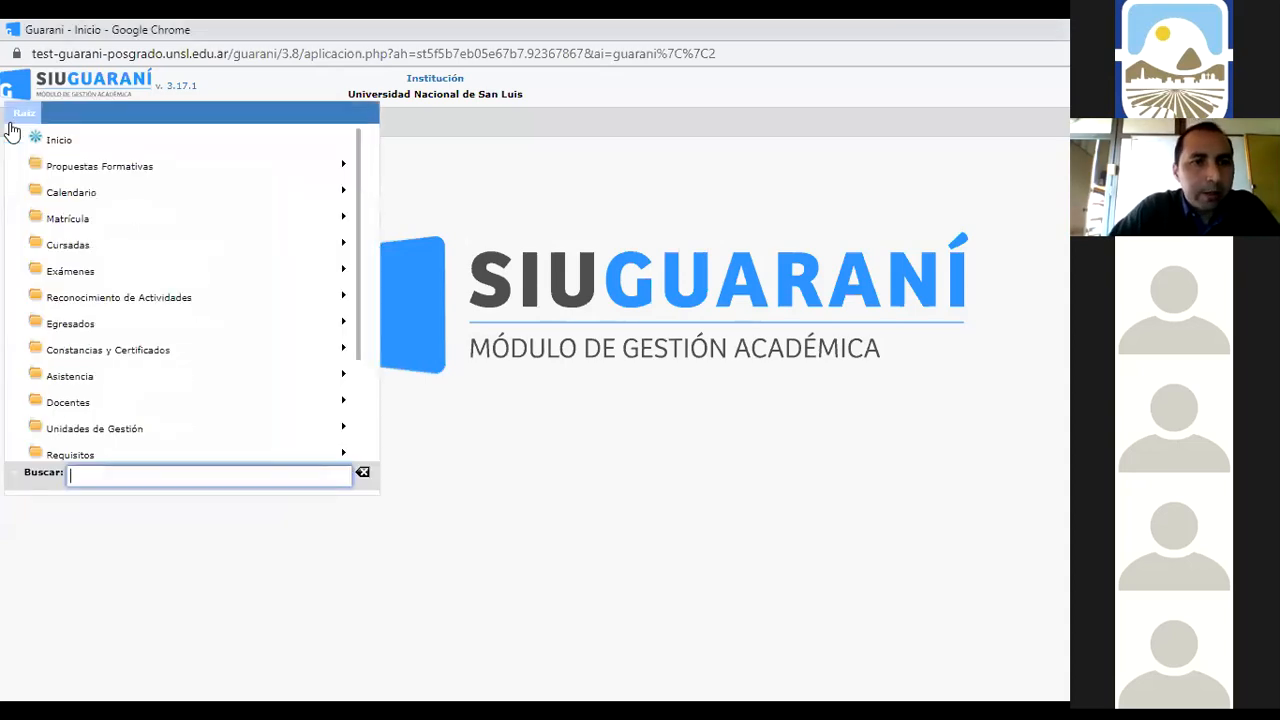
click(54, 168)
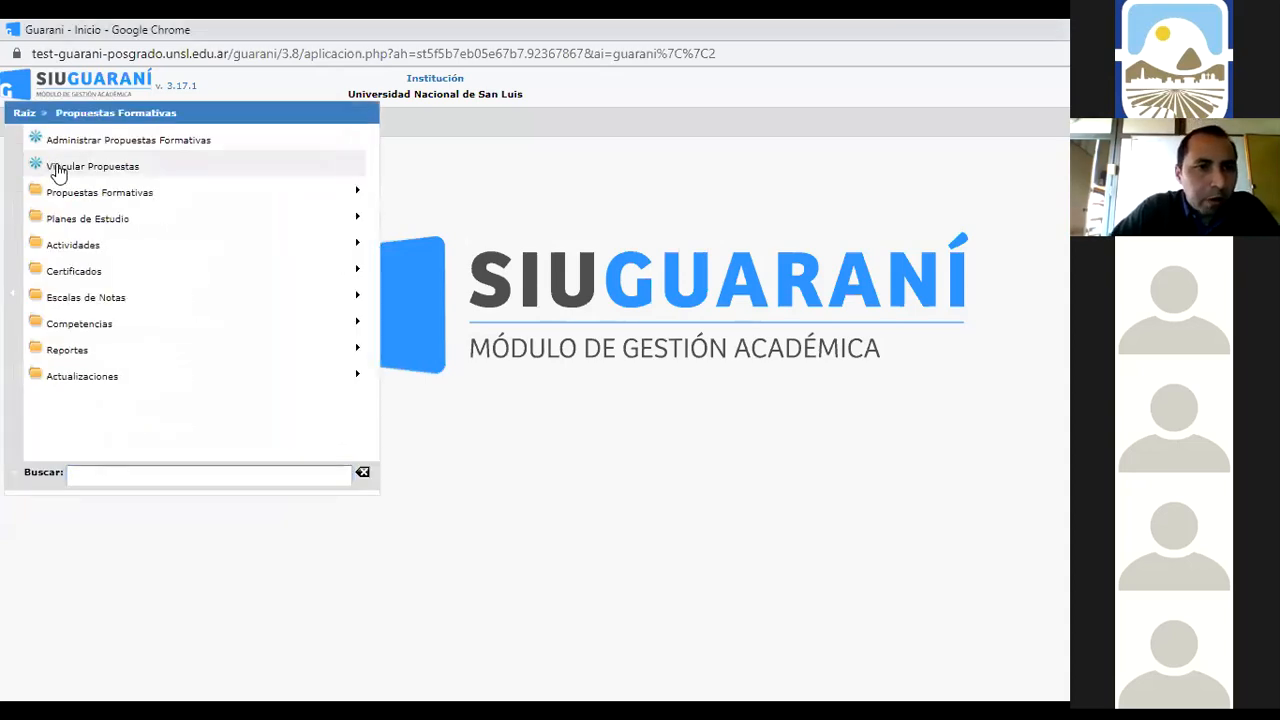
click(62, 219)
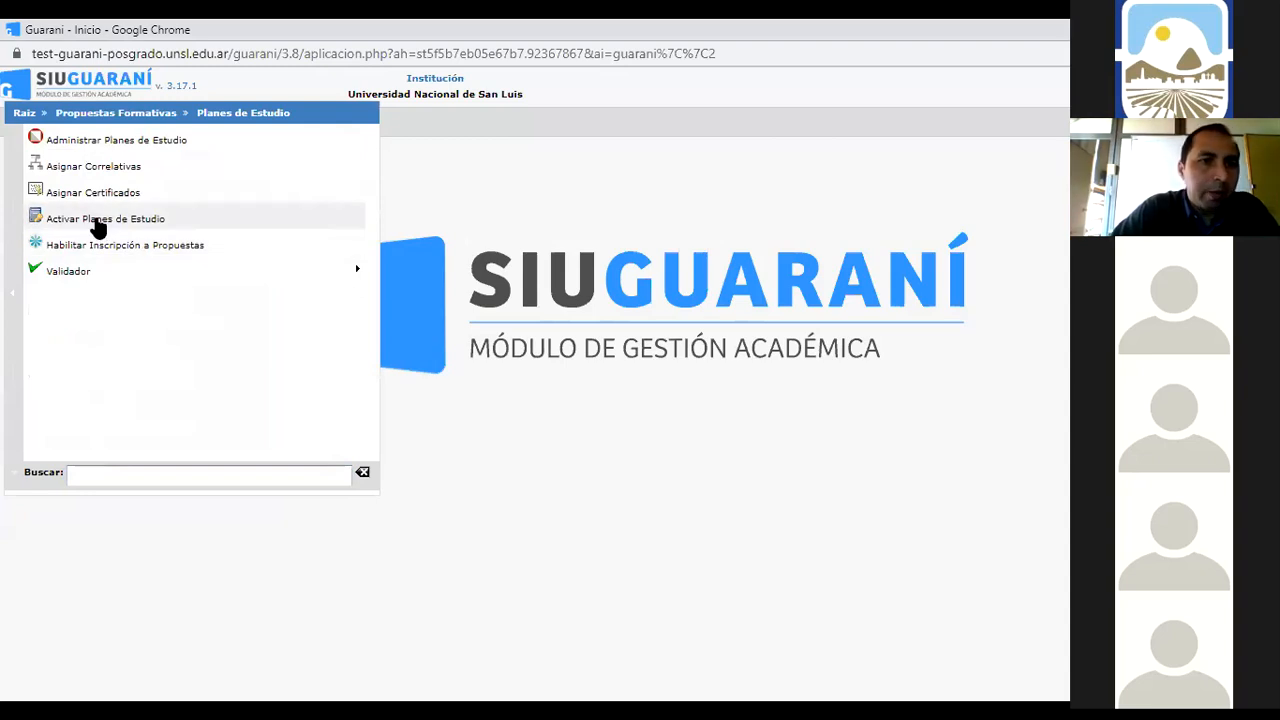
click(98, 228)
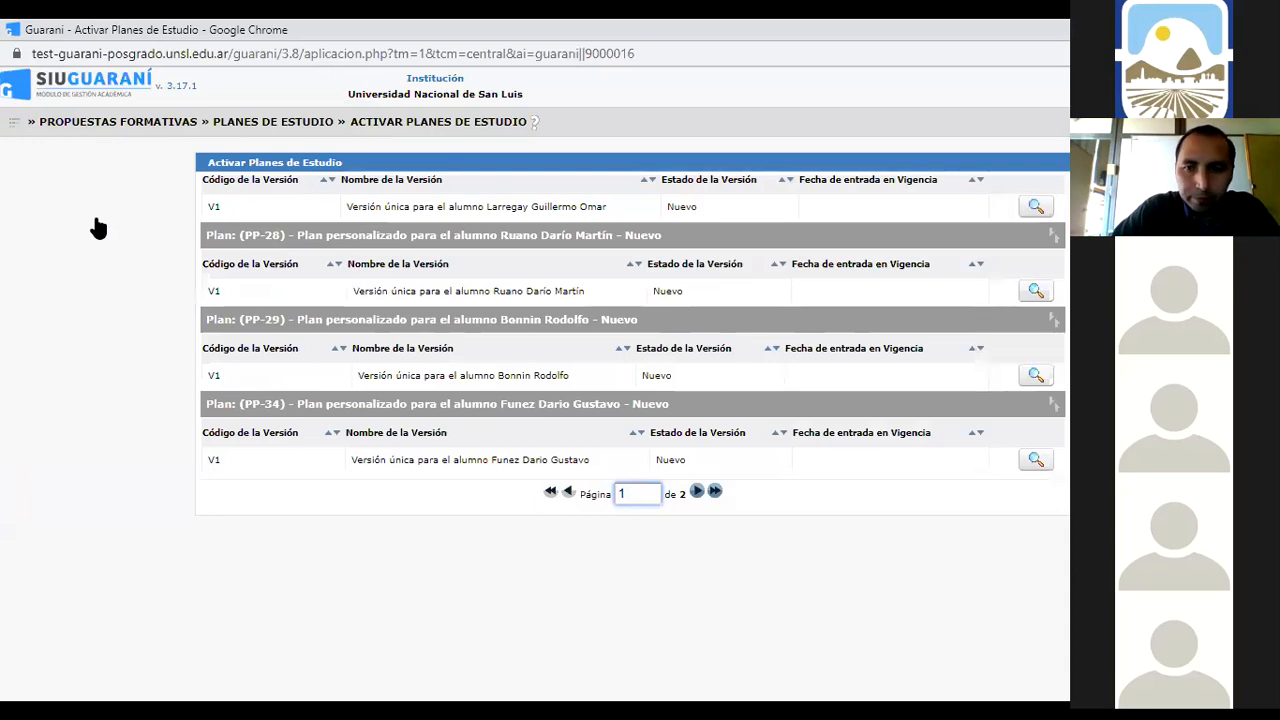
click(31, 132)
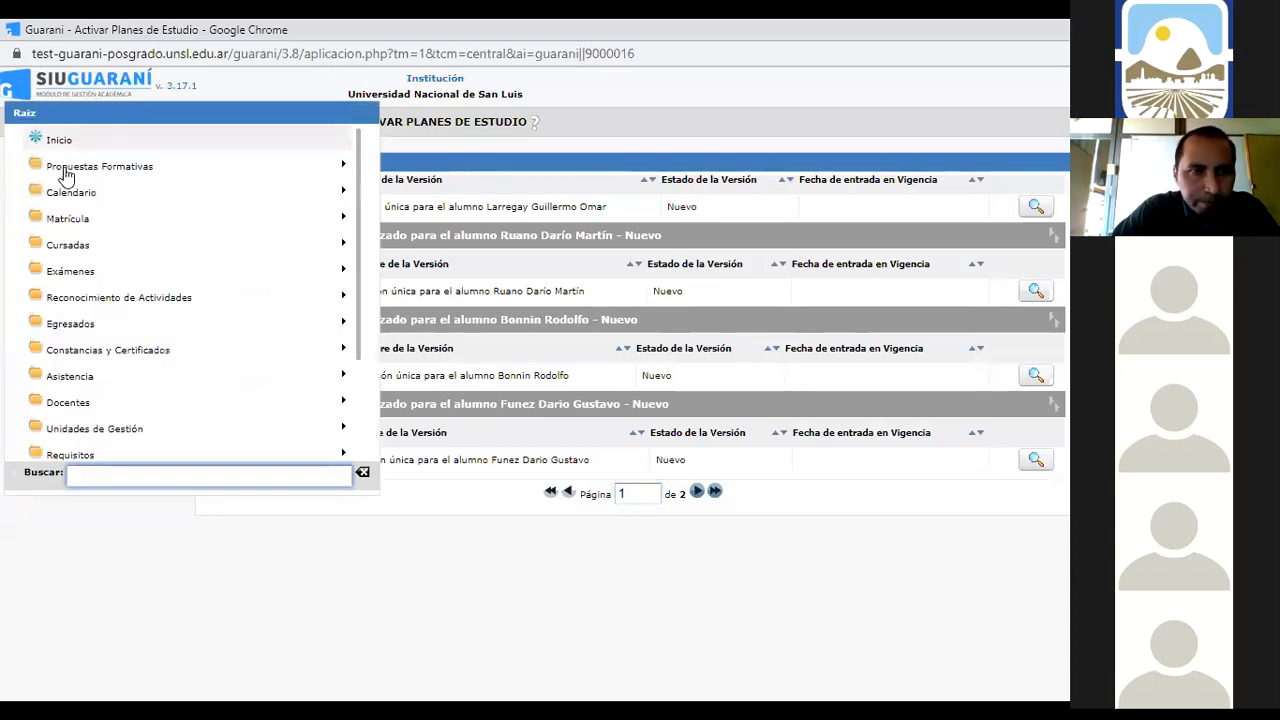
click(63, 166)
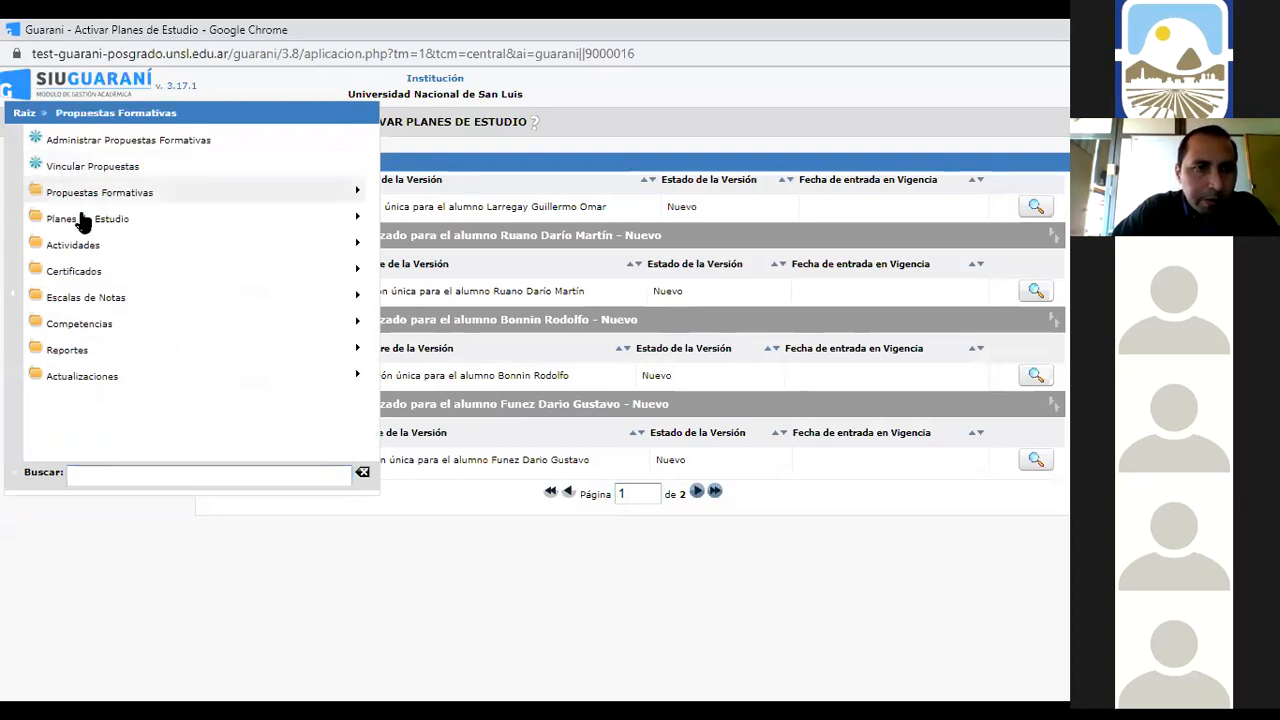
click(80, 217)
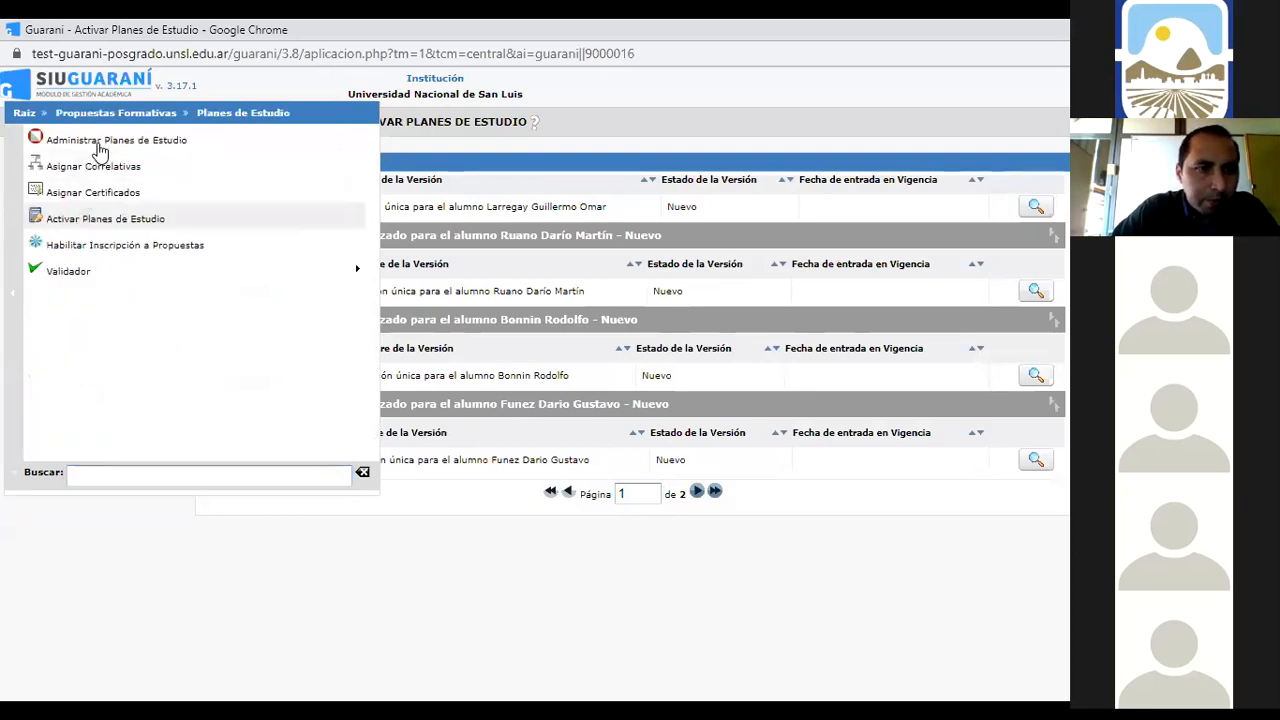
click(100, 142)
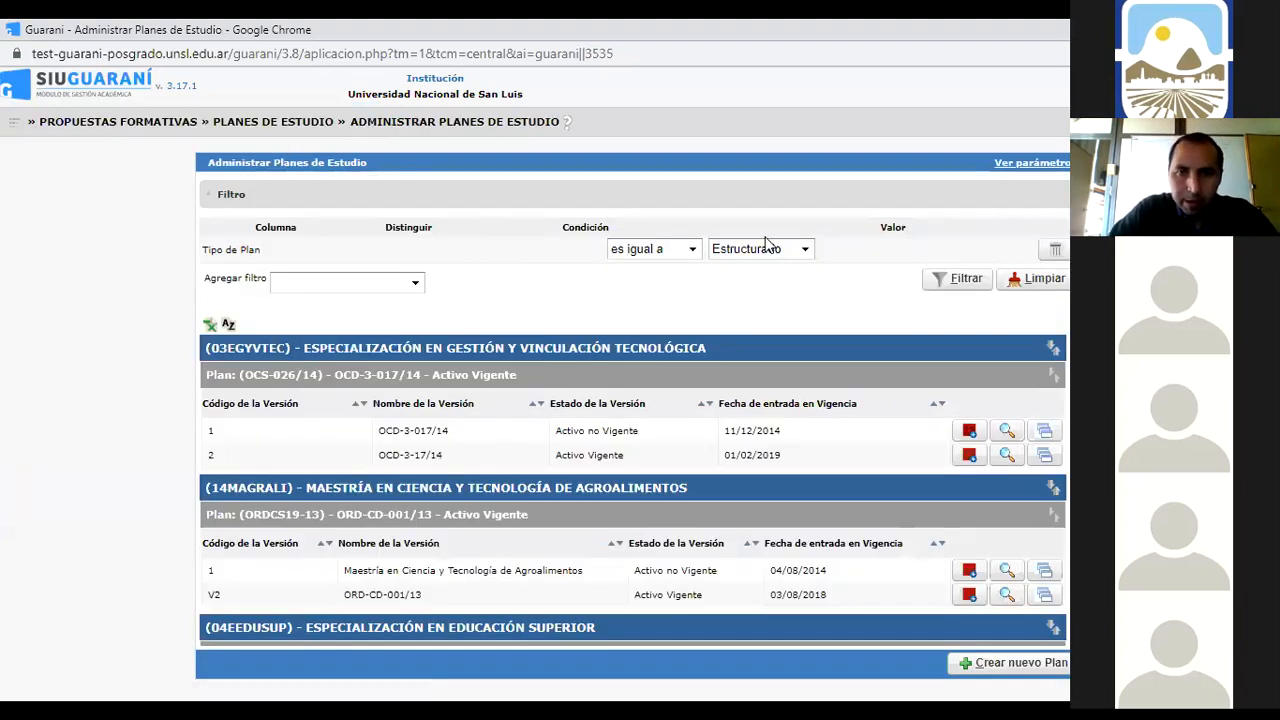
Filter the plans by Nombre de la Propuesta: PROFESORADO EN CIENCIAS DE LA COMPUTACION
click(414, 282)
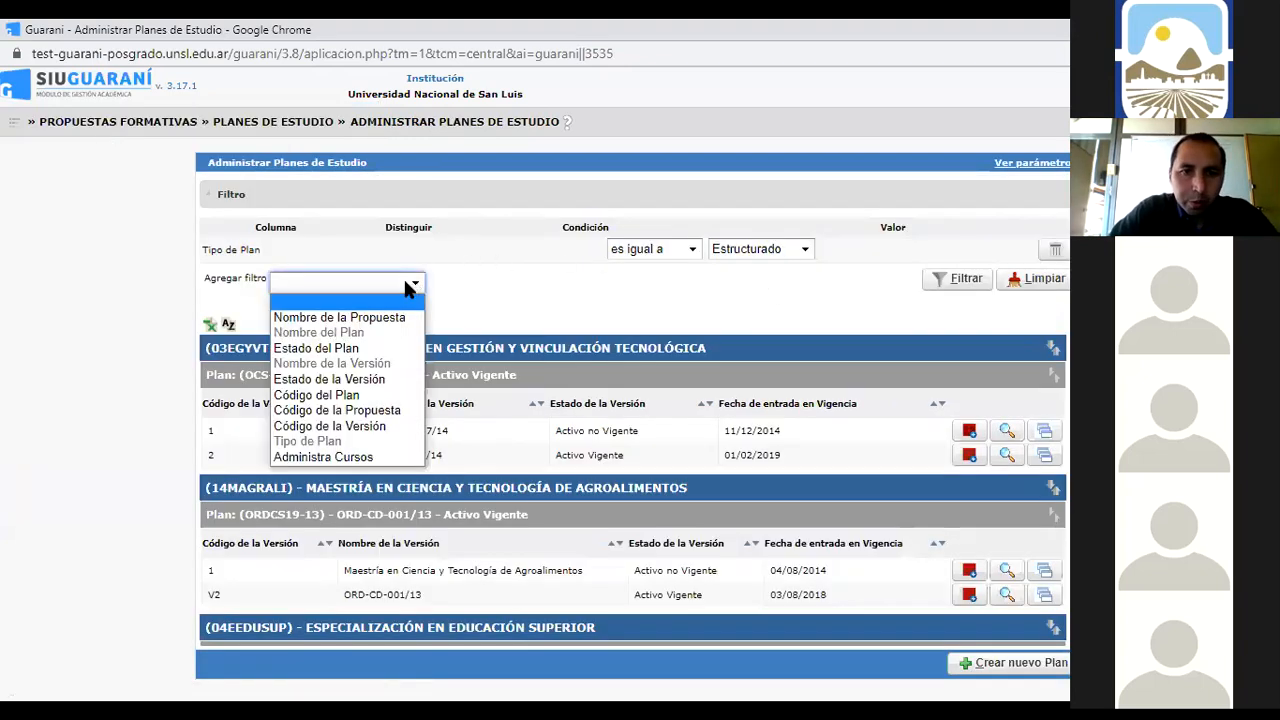
click(390, 318)
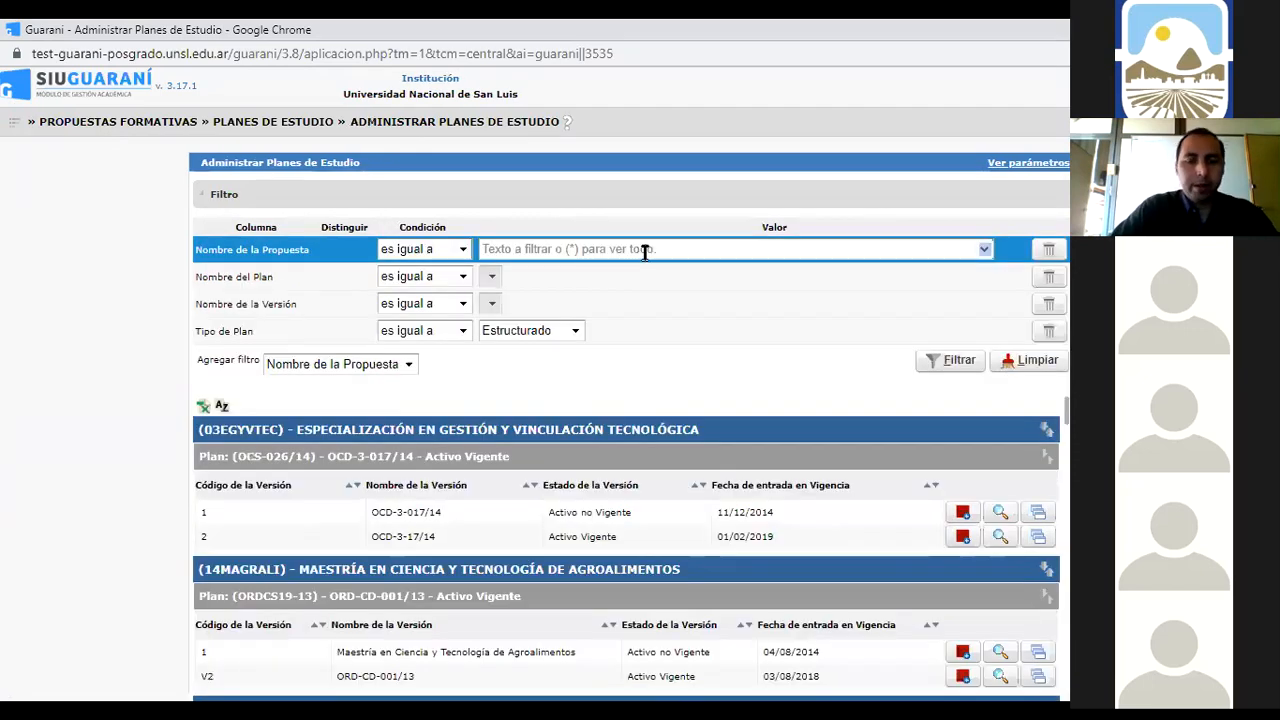
text(compu)
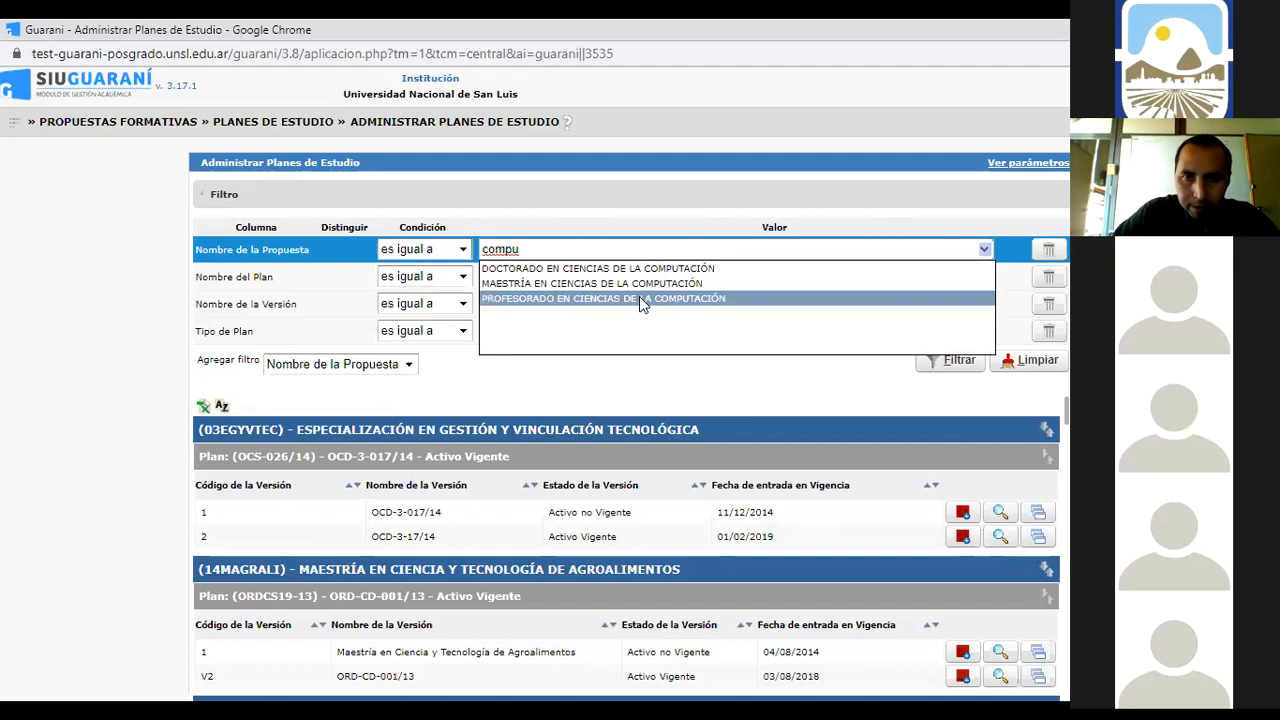
click(639, 297)
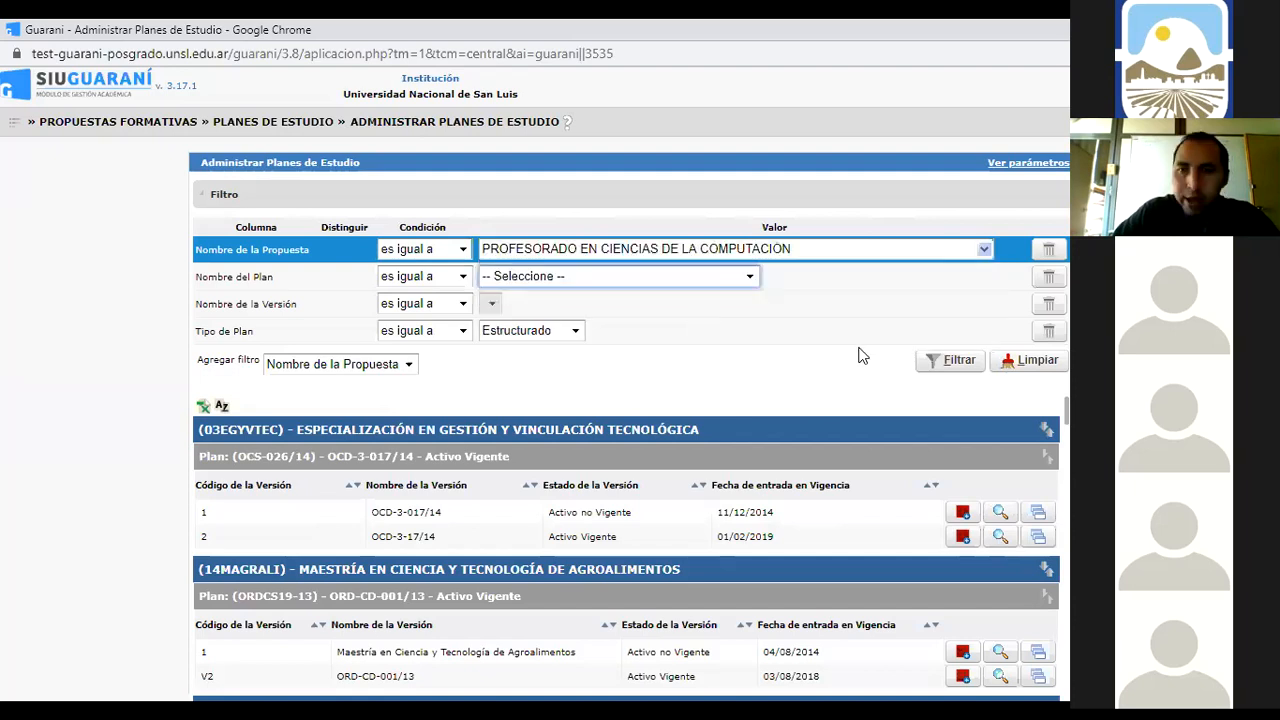
click(958, 372)
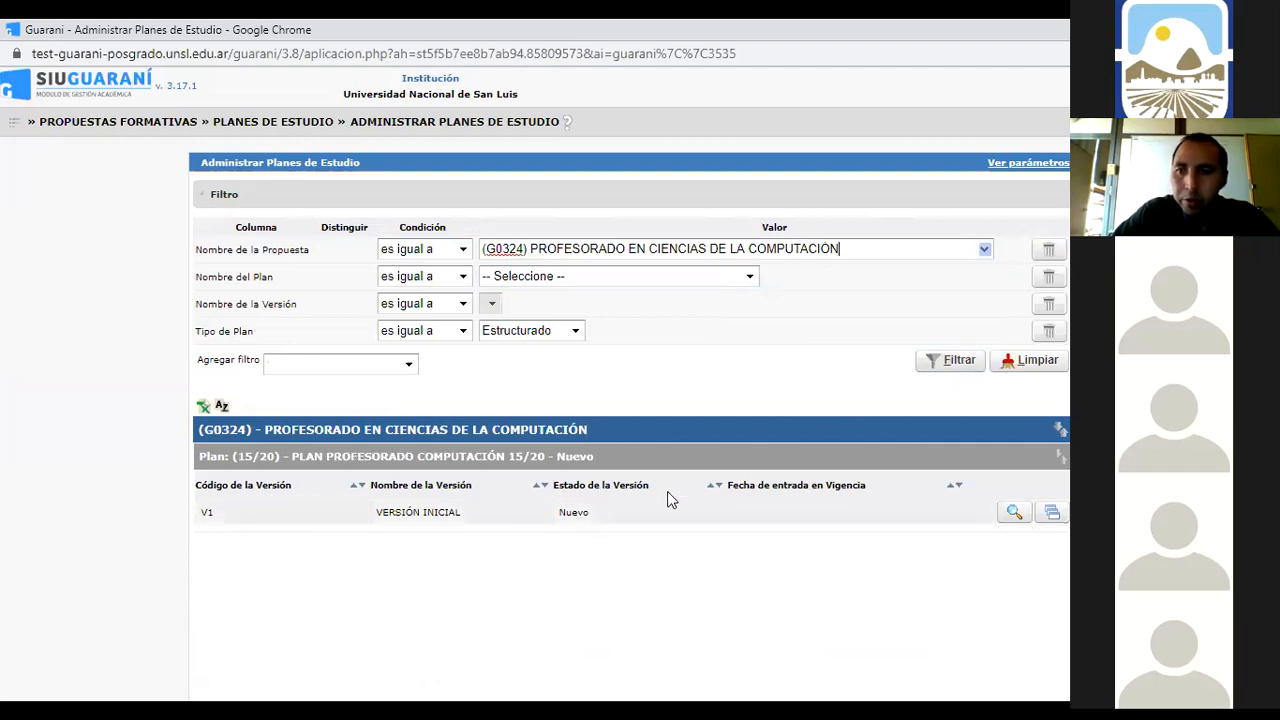
Open version V1's activation form and pick resolution OCD 001/02
click(1013, 514)
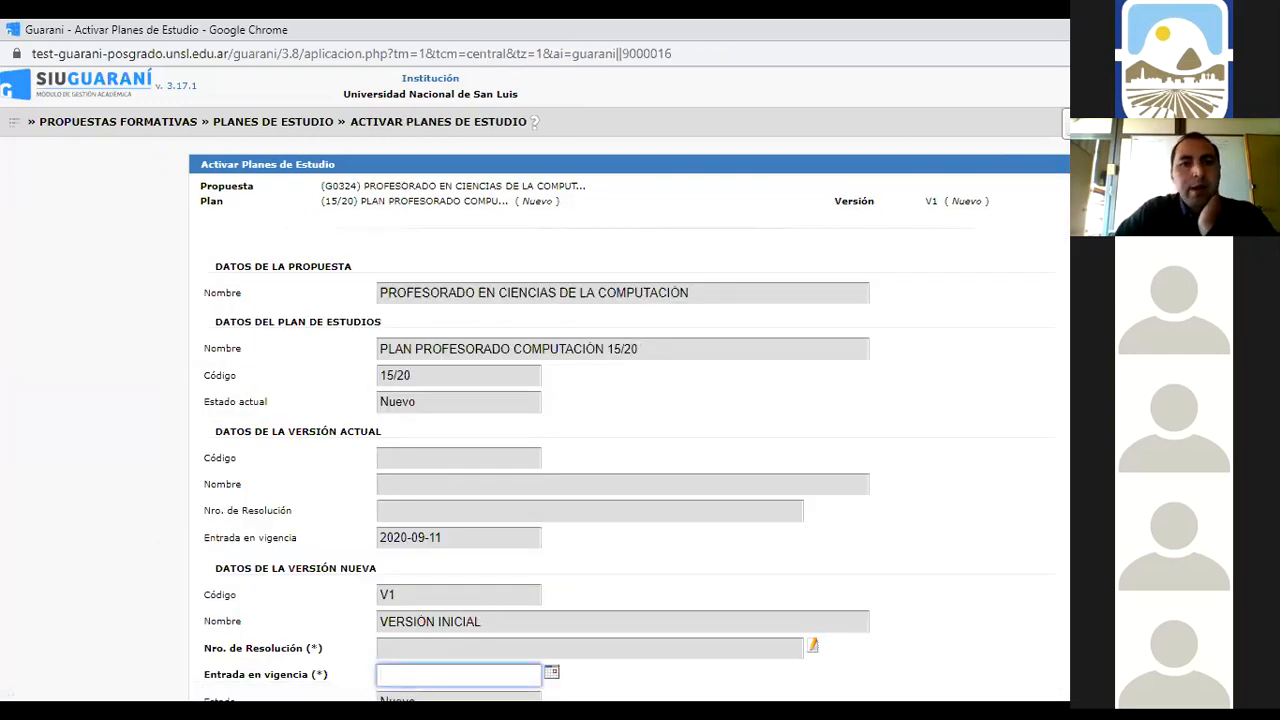
scroll(795, 434, down, 2)
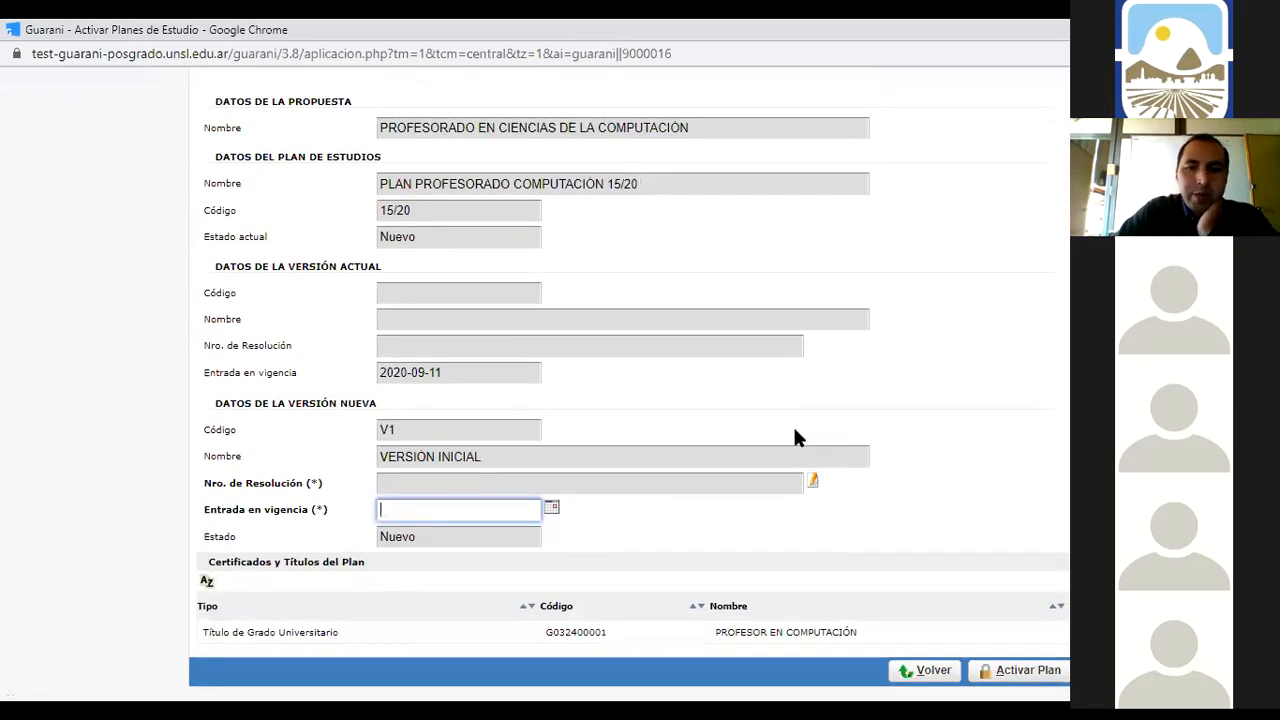
click(815, 484)
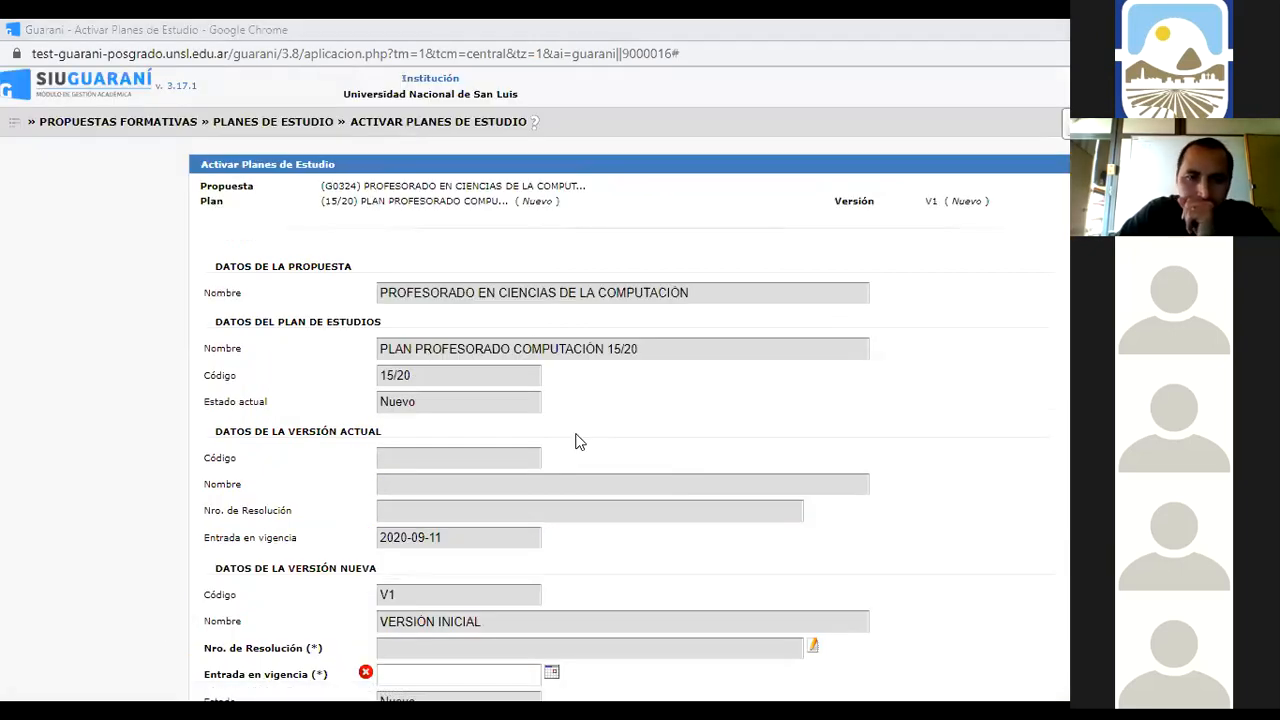
scroll(955, 525, down, 3)
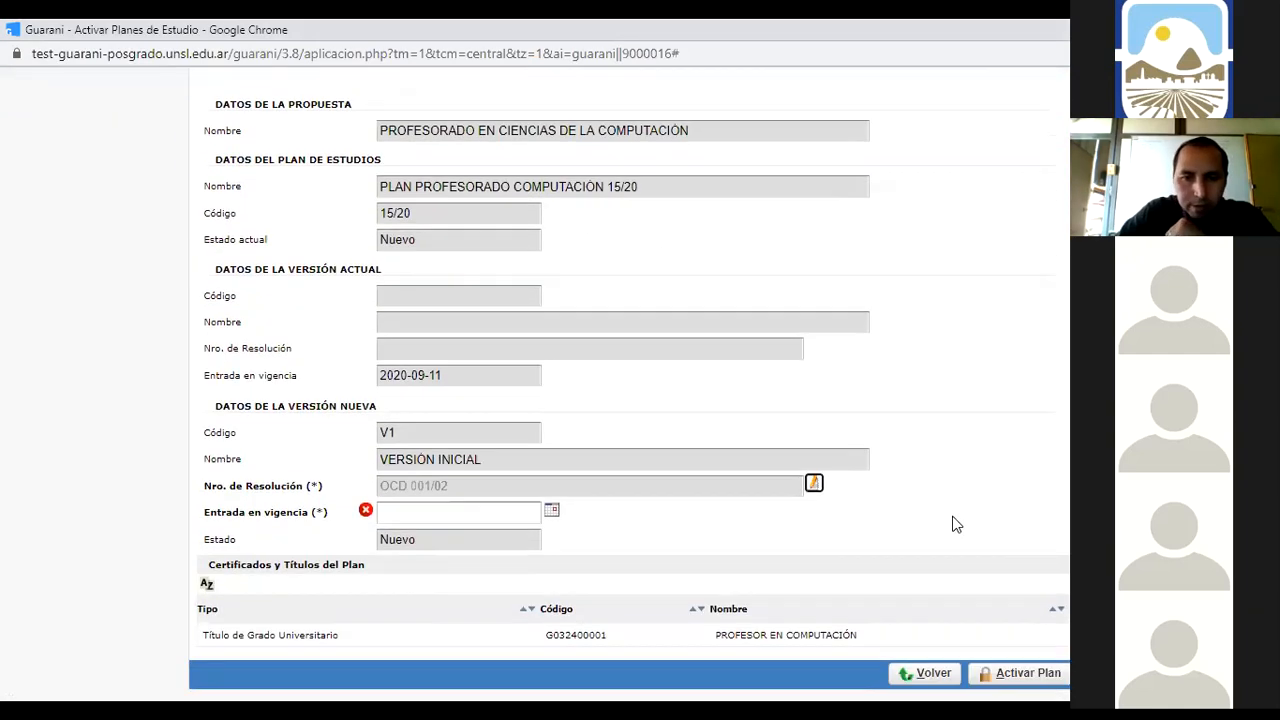
Set the effective date to 24/09/2019 and activate version V1
click(552, 507)
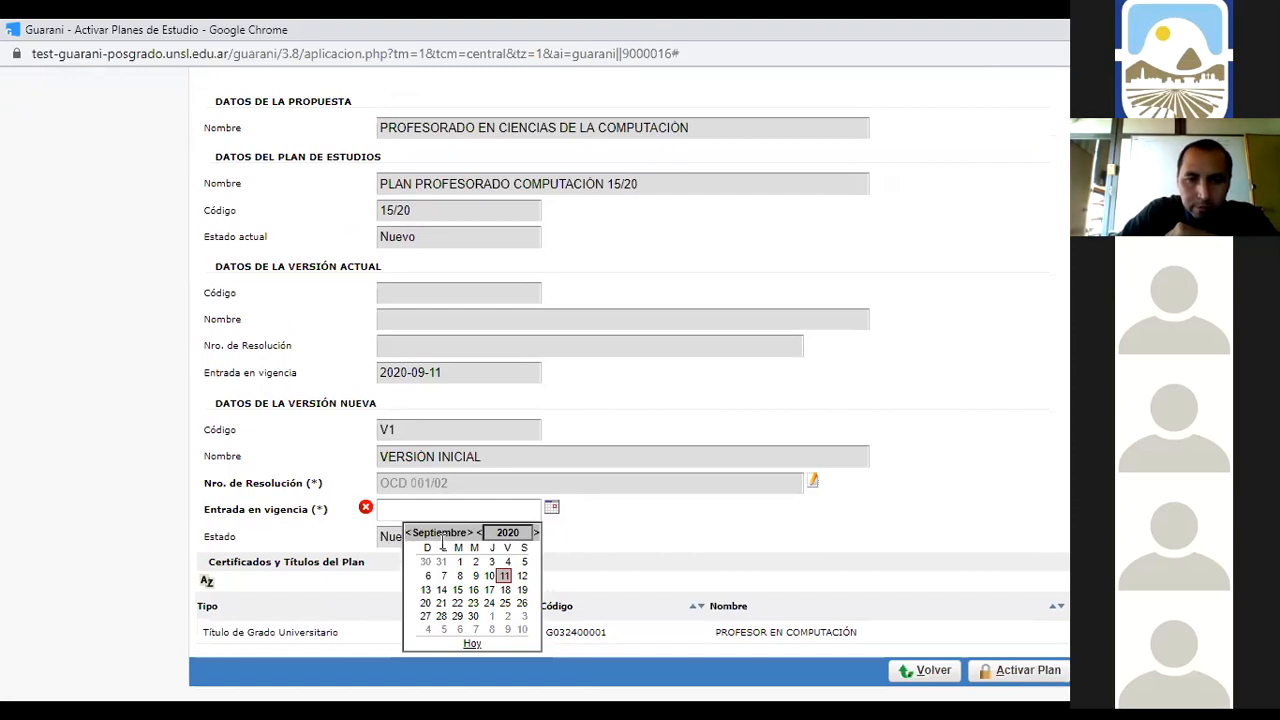
click(479, 532)
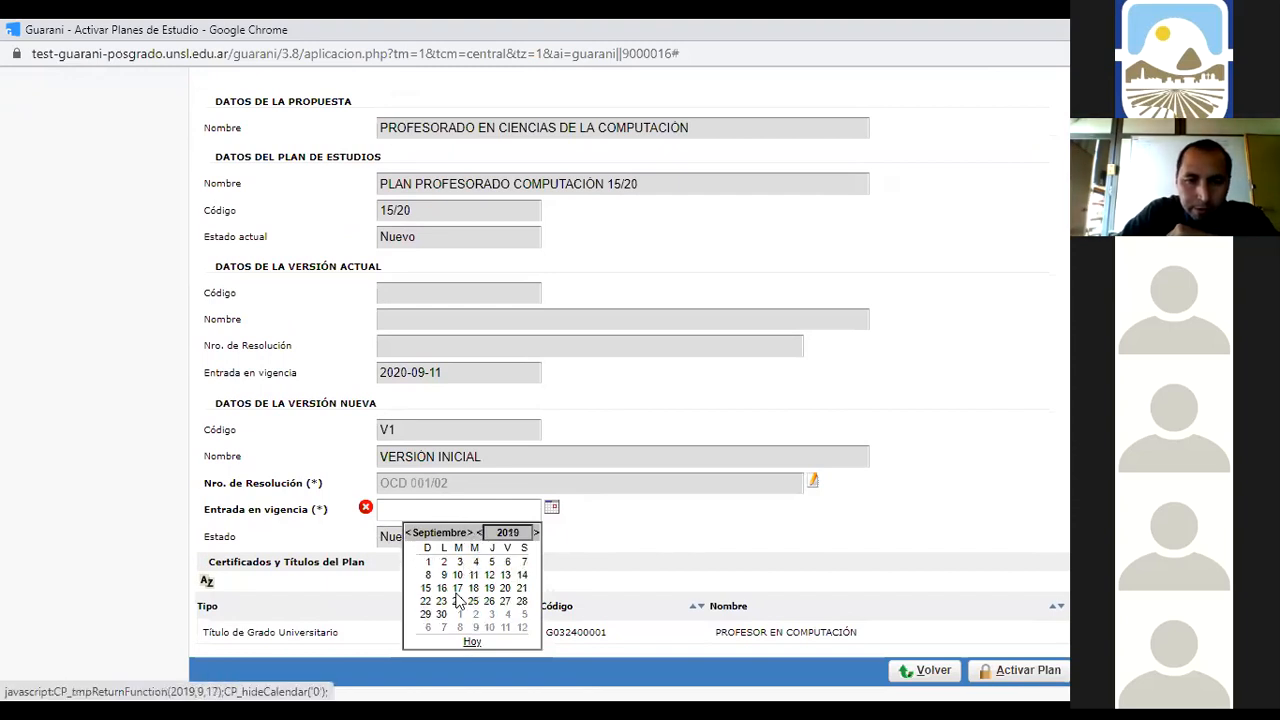
click(457, 601)
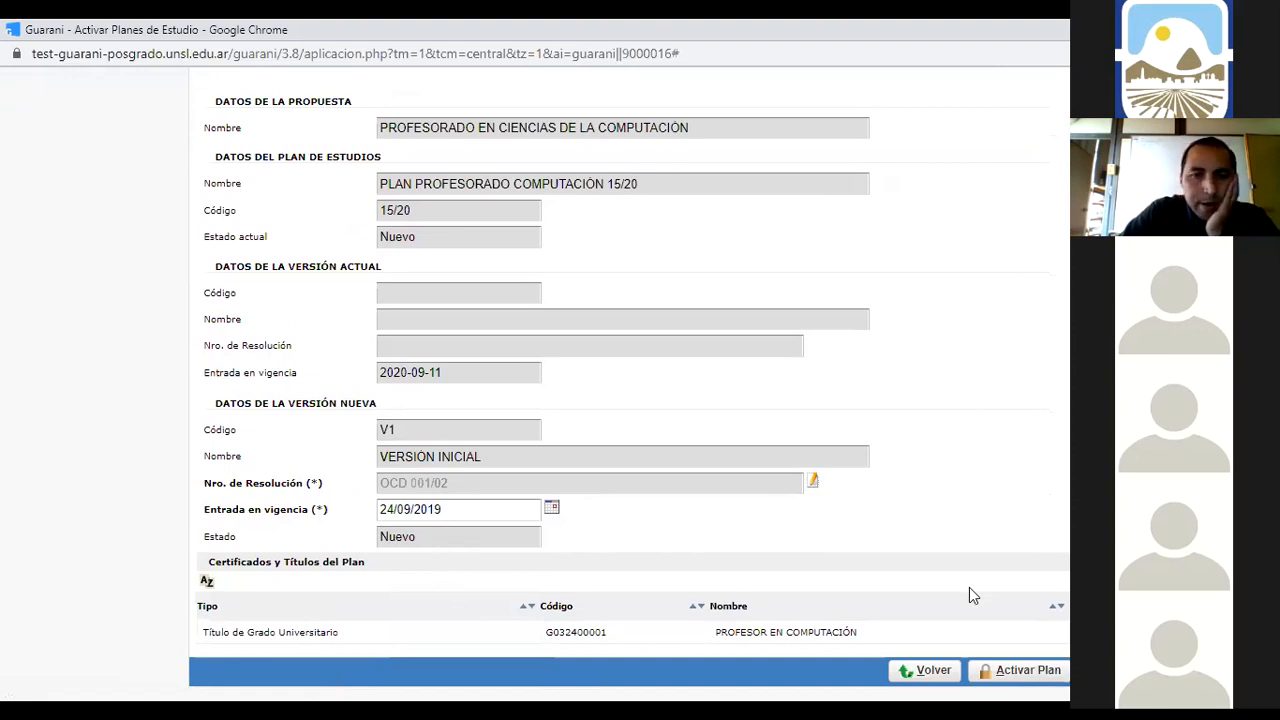
scroll(926, 554, up, 2)
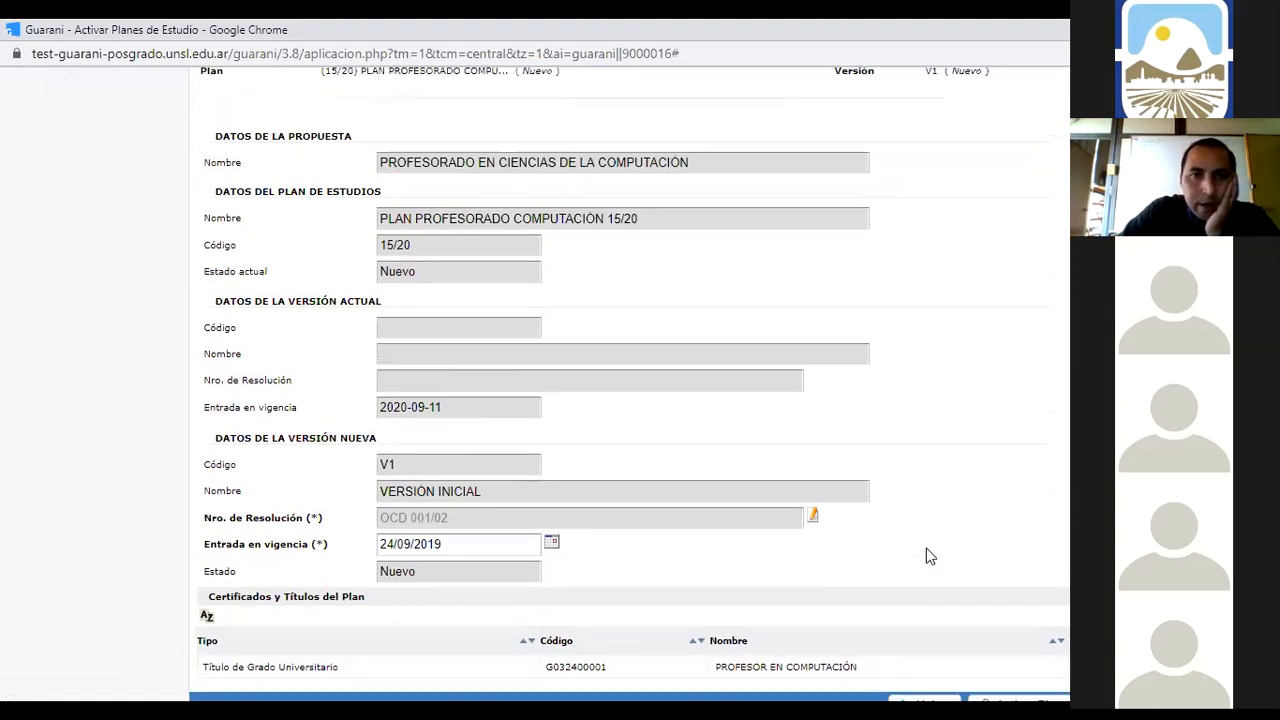
scroll(926, 554, down, 2)
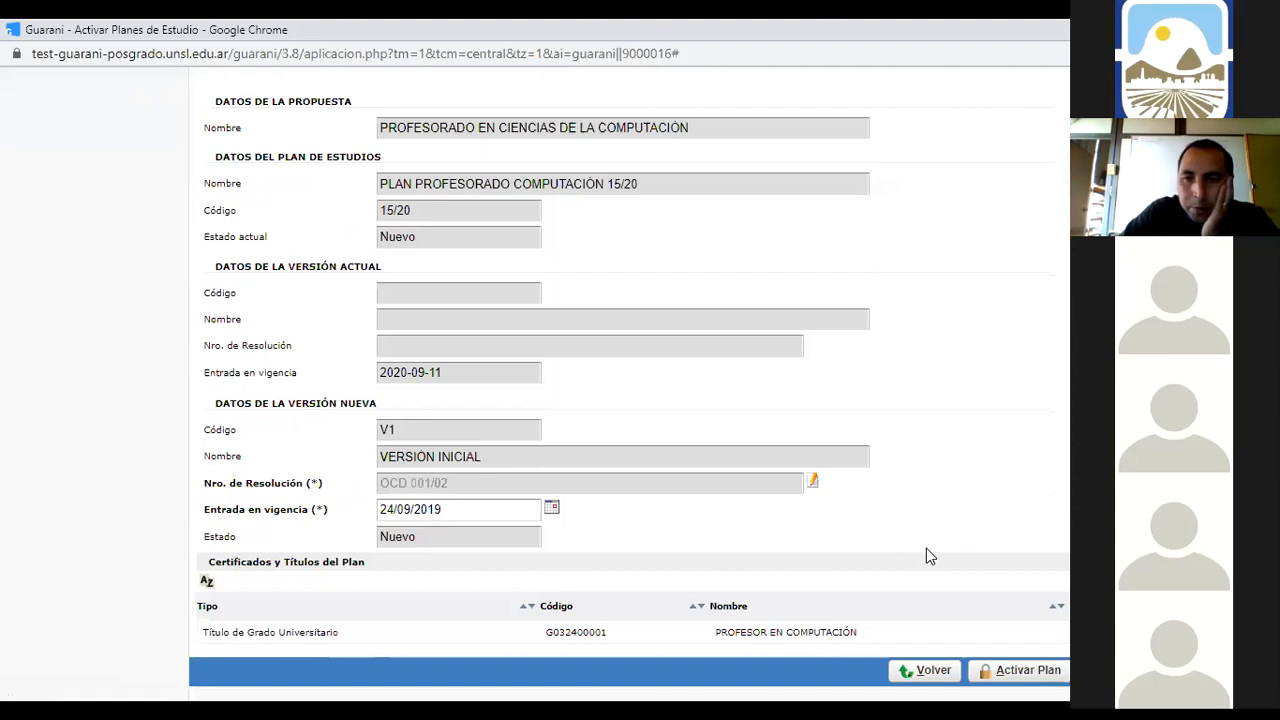
click(1032, 676)
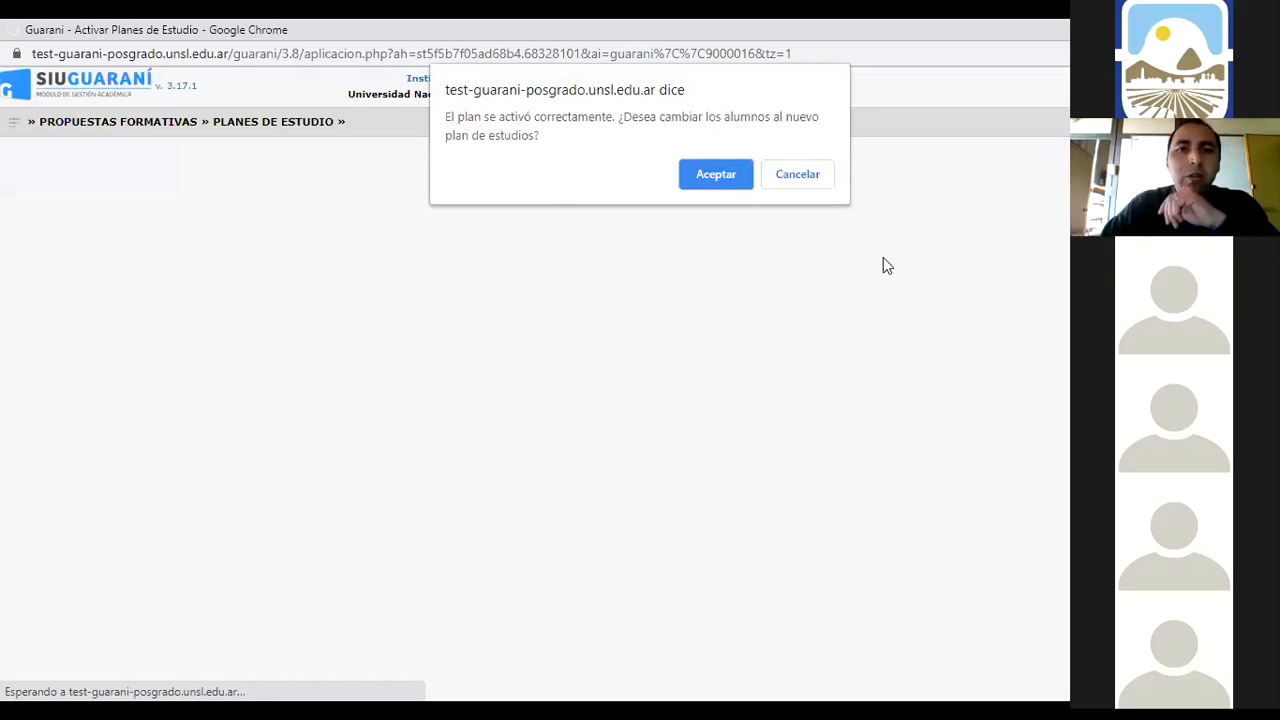
click(797, 176)
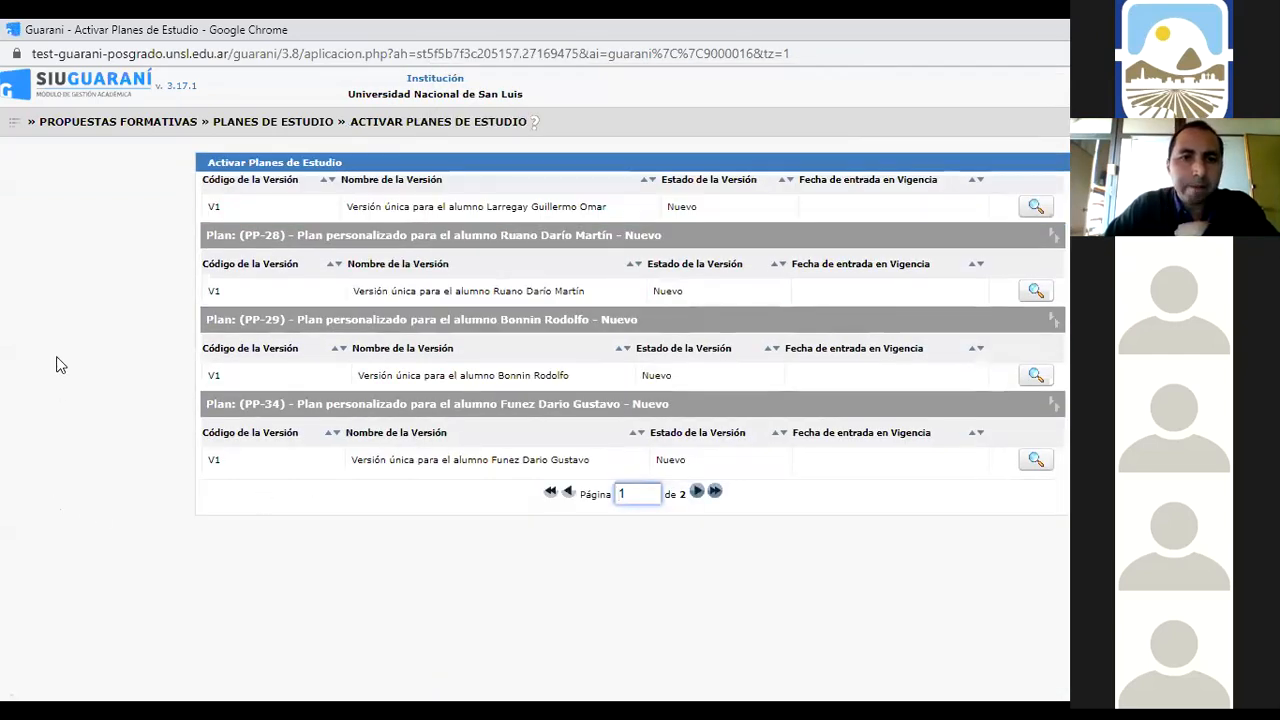
click(13, 126)
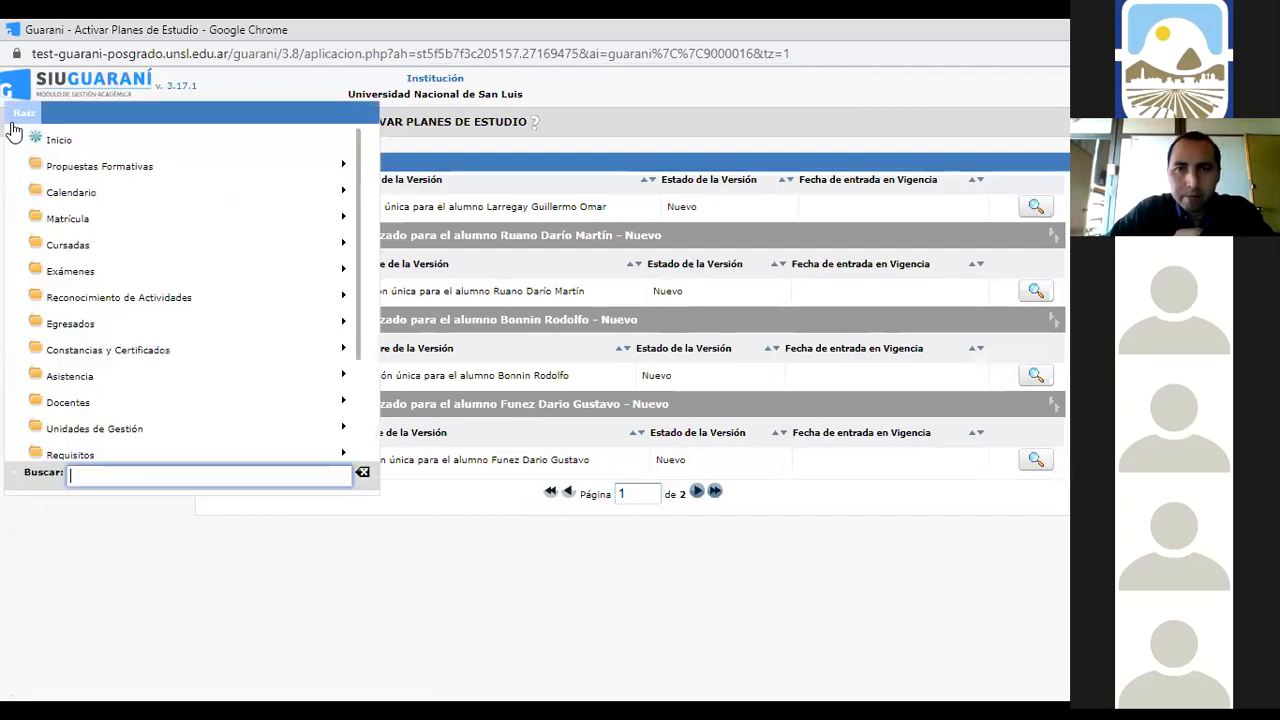
Go to Propuestas Formativas > Planes de Estudio > Administrar Planes de Estudio
click(122, 167)
click(119, 224)
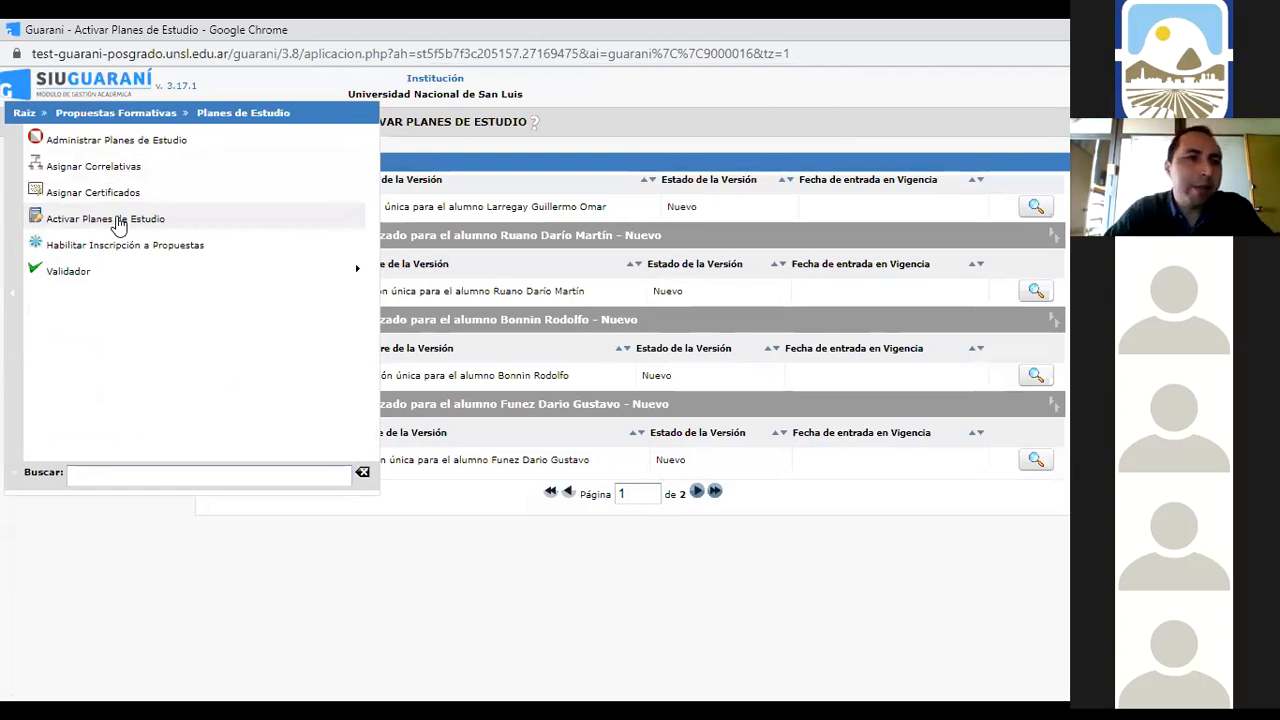
click(110, 143)
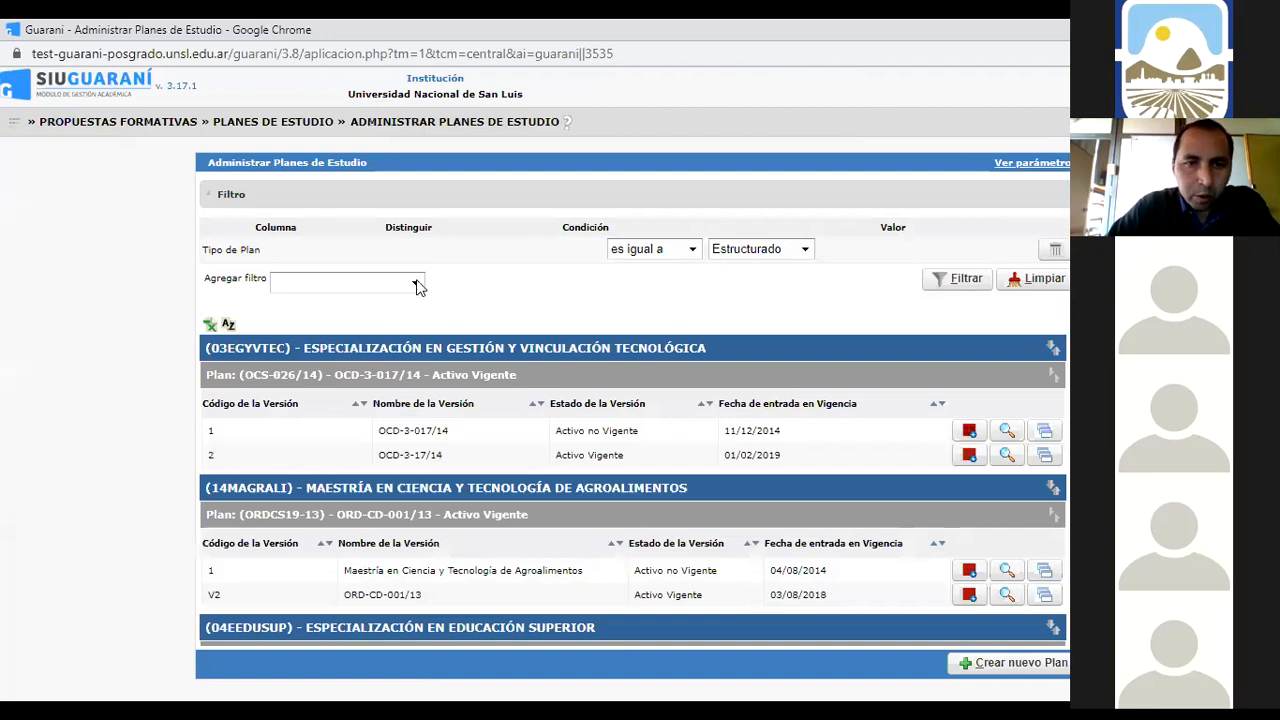
Filter the plans by Nombre de la Propuesta: PROFESORADO EN CIENCIAS DE LA COMPUTACION
click(418, 285)
click(376, 319)
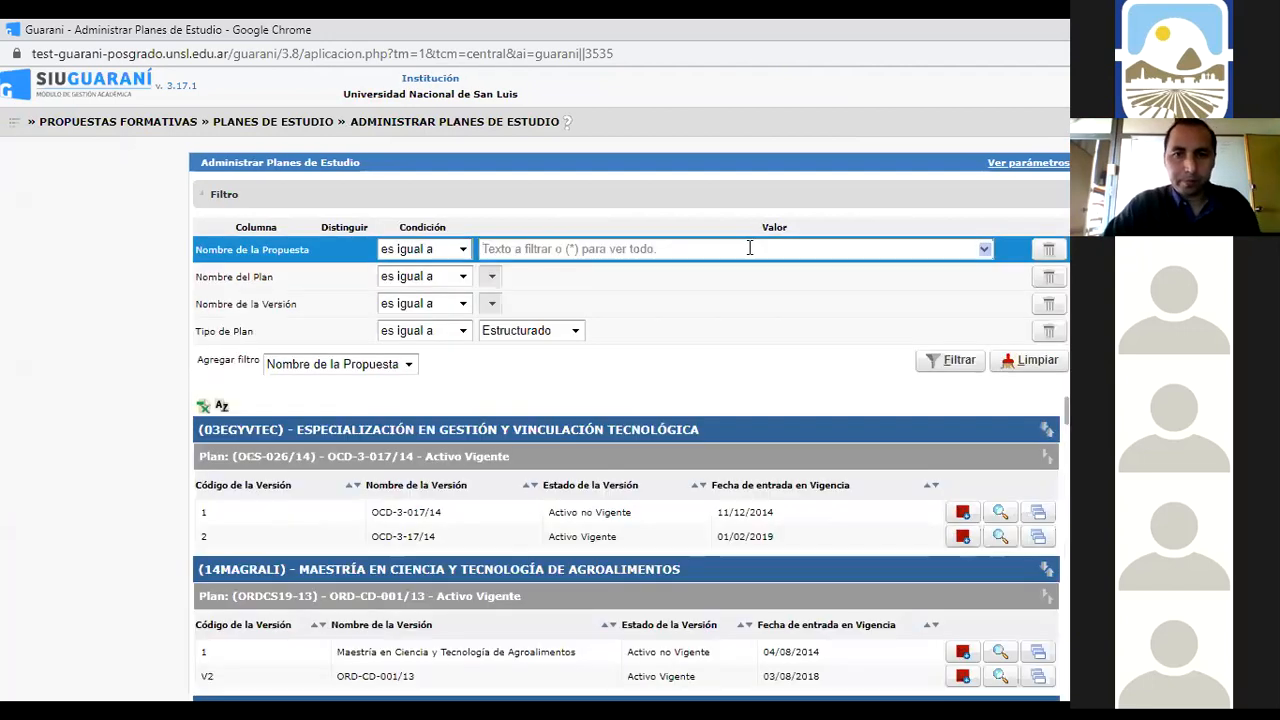
click(747, 248)
text(compu)
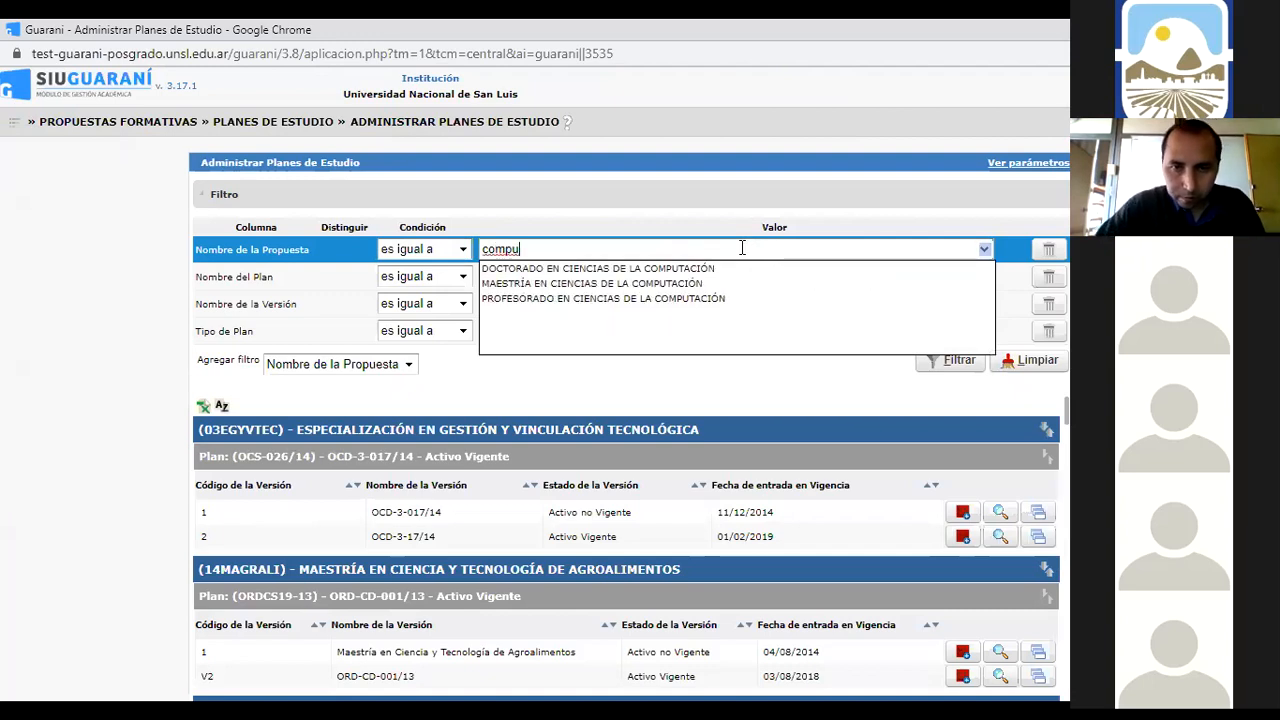
click(748, 298)
click(950, 363)
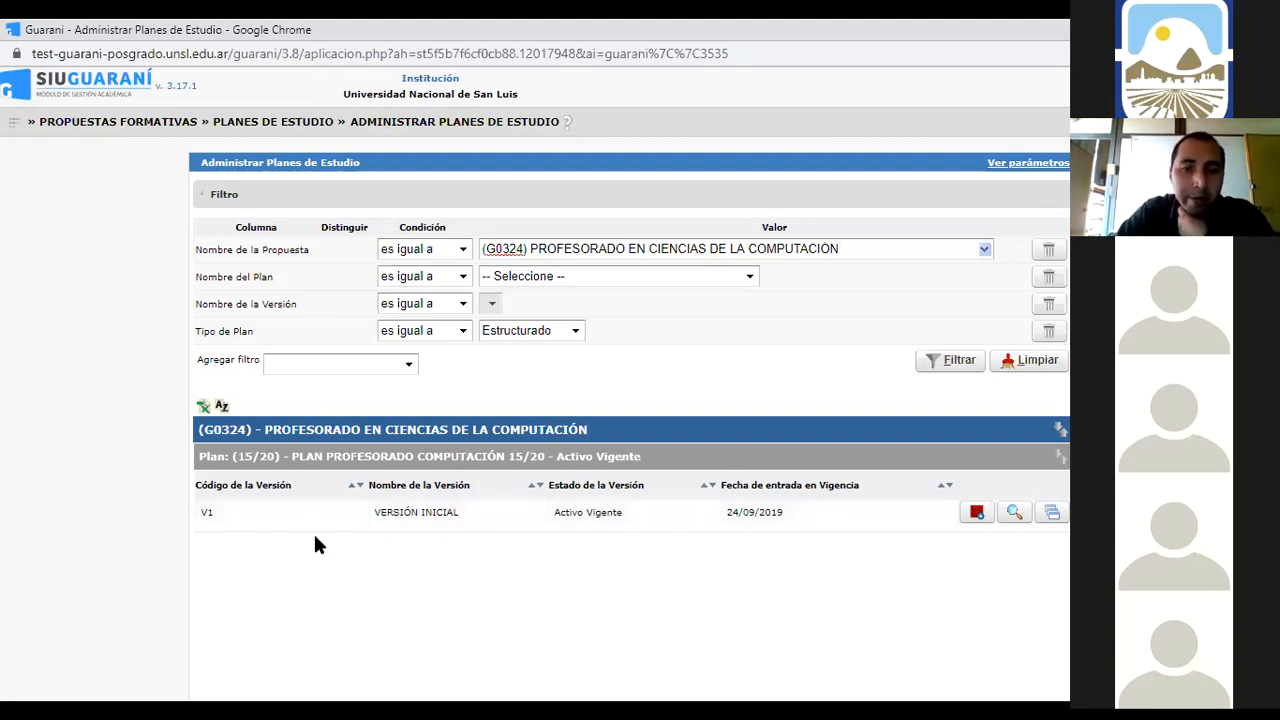
Version plan 15/20 from V1, entering Versión V2 and Nombre VERSION 2, and save it
click(977, 512)
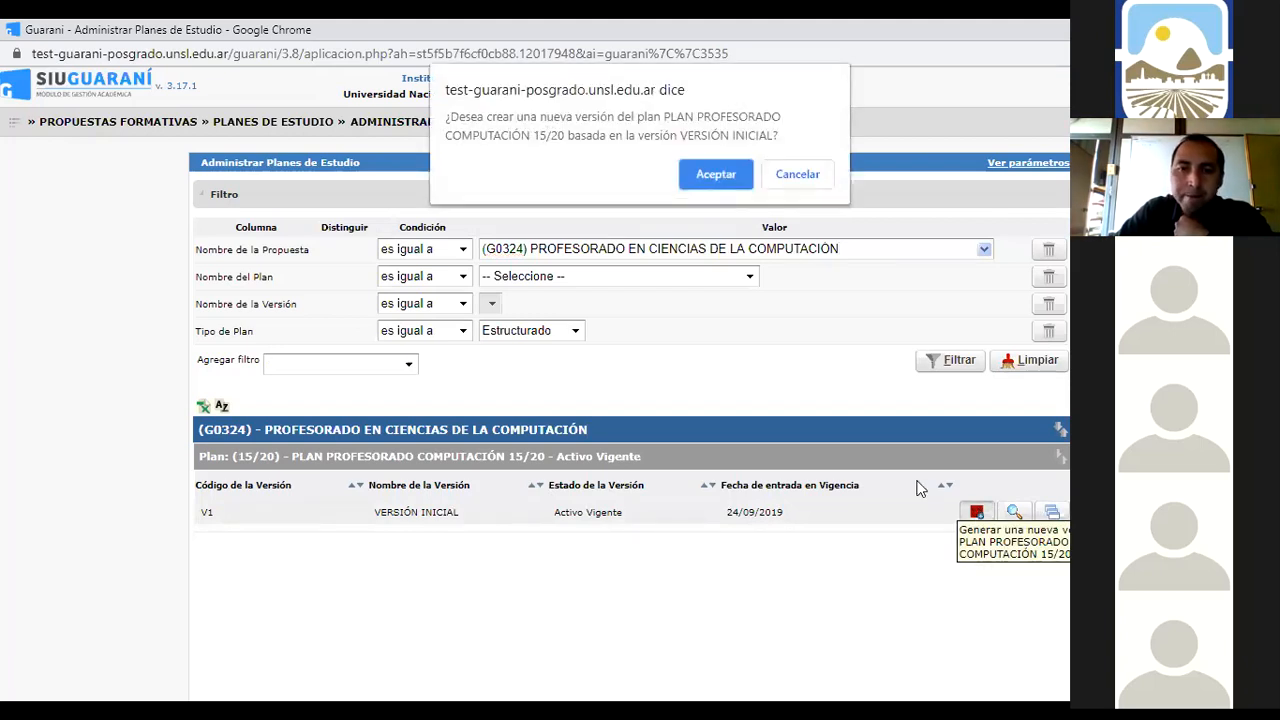
click(716, 174)
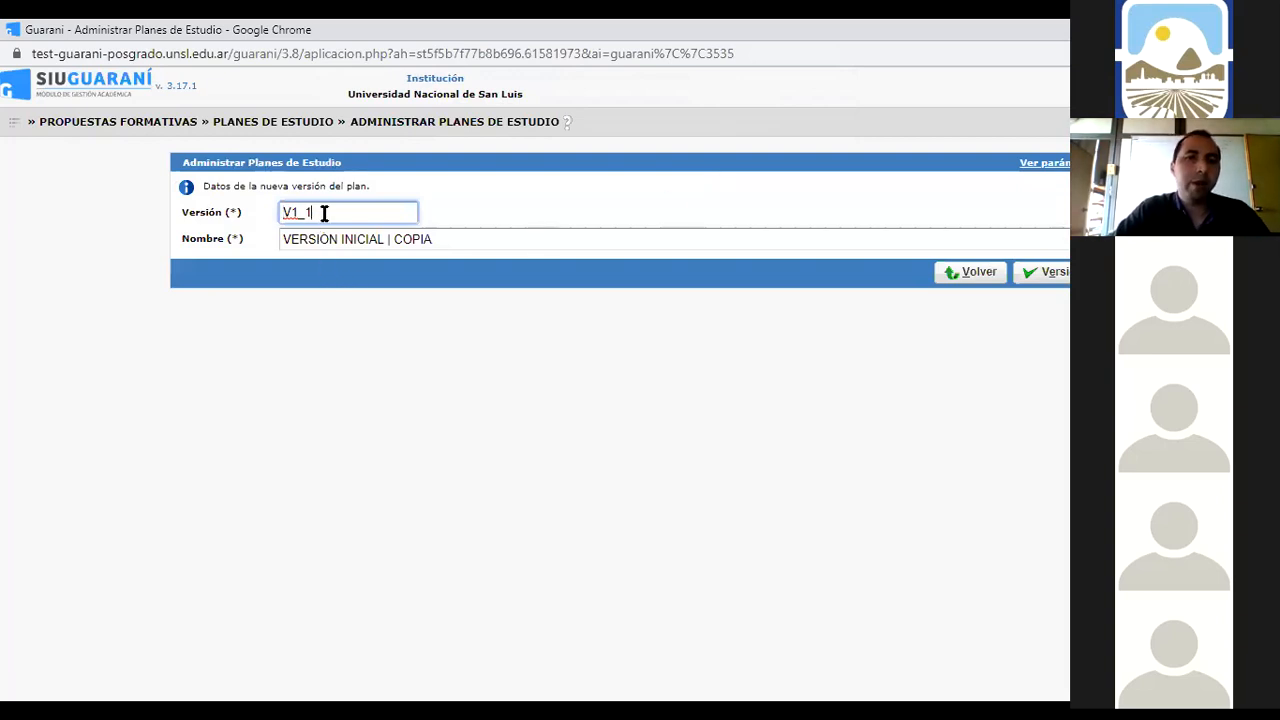
key(BackSpace)
key(BackSpace)
key(BackSpace)
text(2)
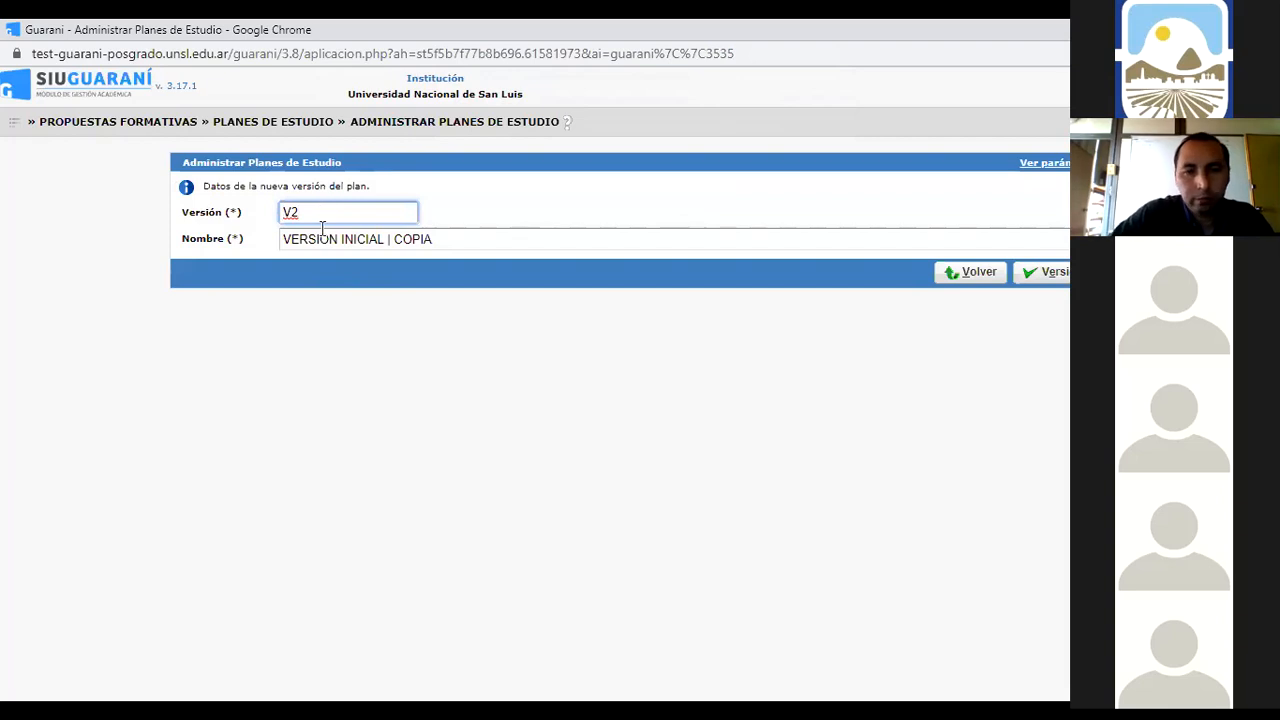
click(432, 238)
key(BackSpace)
key(BackSpace)
key(BackSpace)
key(BackSpace)
key(BackSpace)
key(BackSpace)
key(BackSpace)
key(BackSpace)
key(BackSpace)
key(BackSpace)
key(BackSpace)
key(BackSpace)
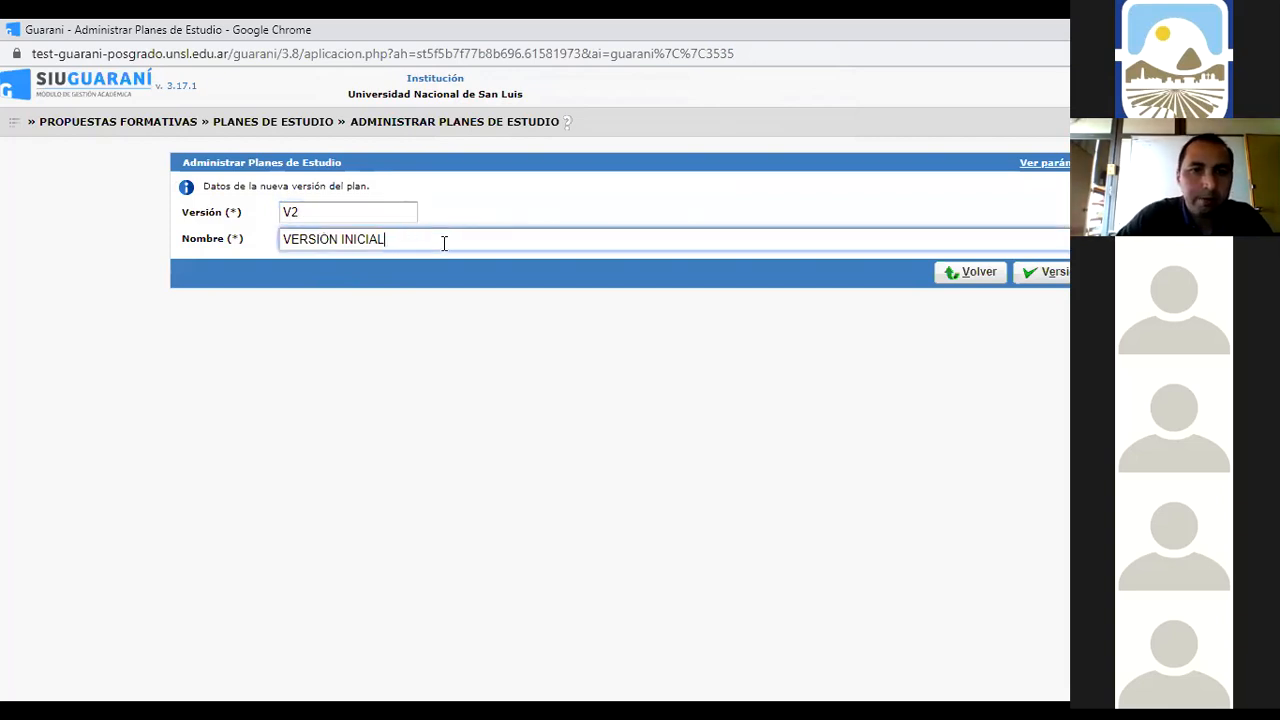
key(BackSpace)
key(BackSpace)
key(BackSpace)
key(BackSpace)
text(2)
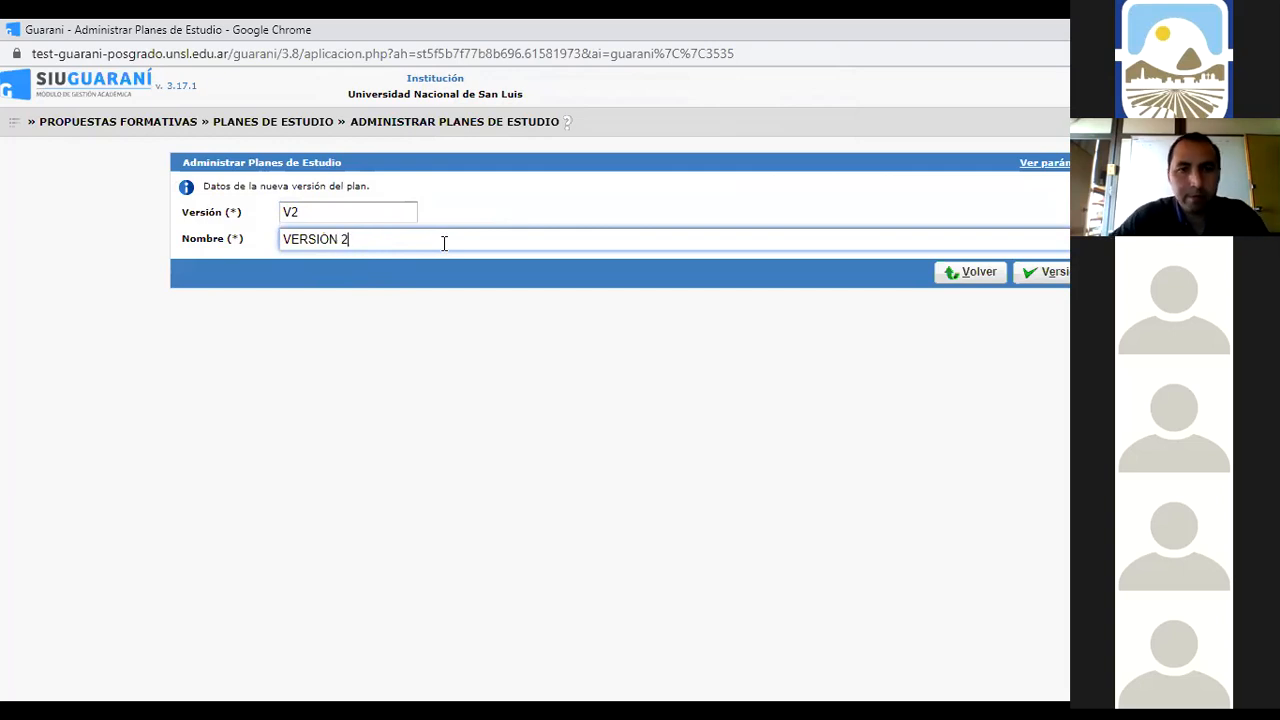
click(1046, 278)
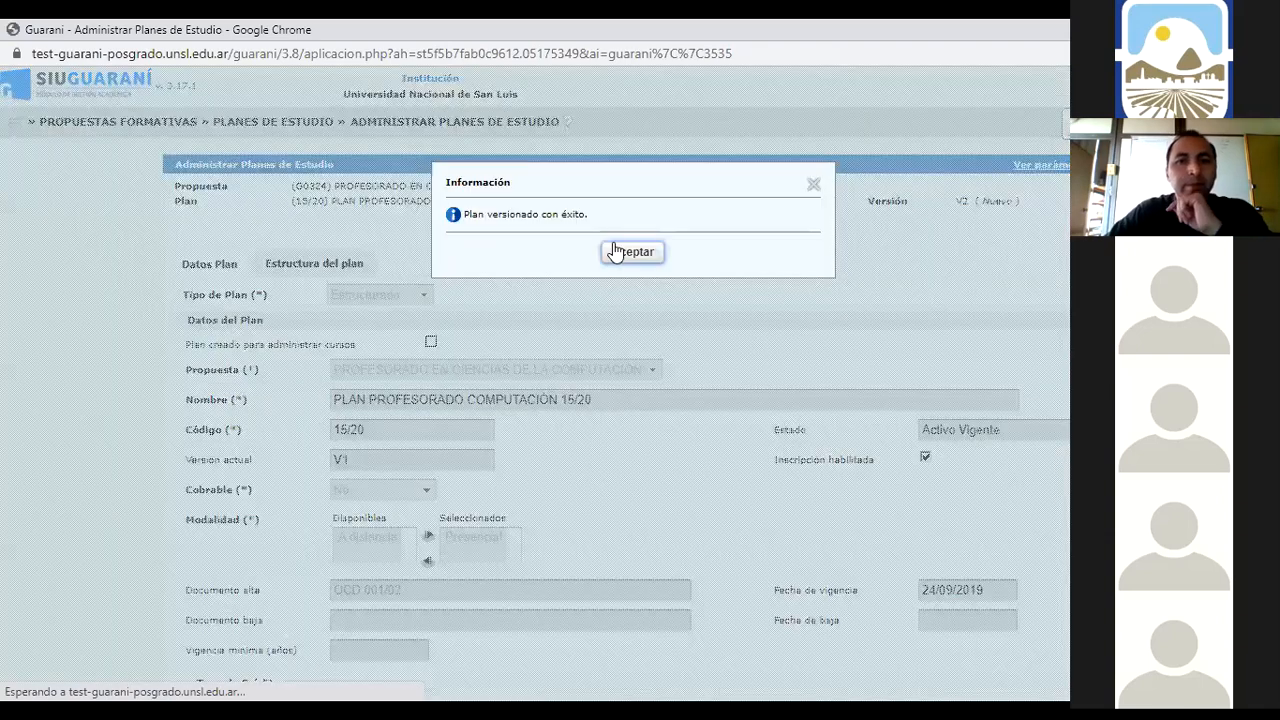
Dismiss the versioning success message and view V2's Estructura del plan
click(616, 251)
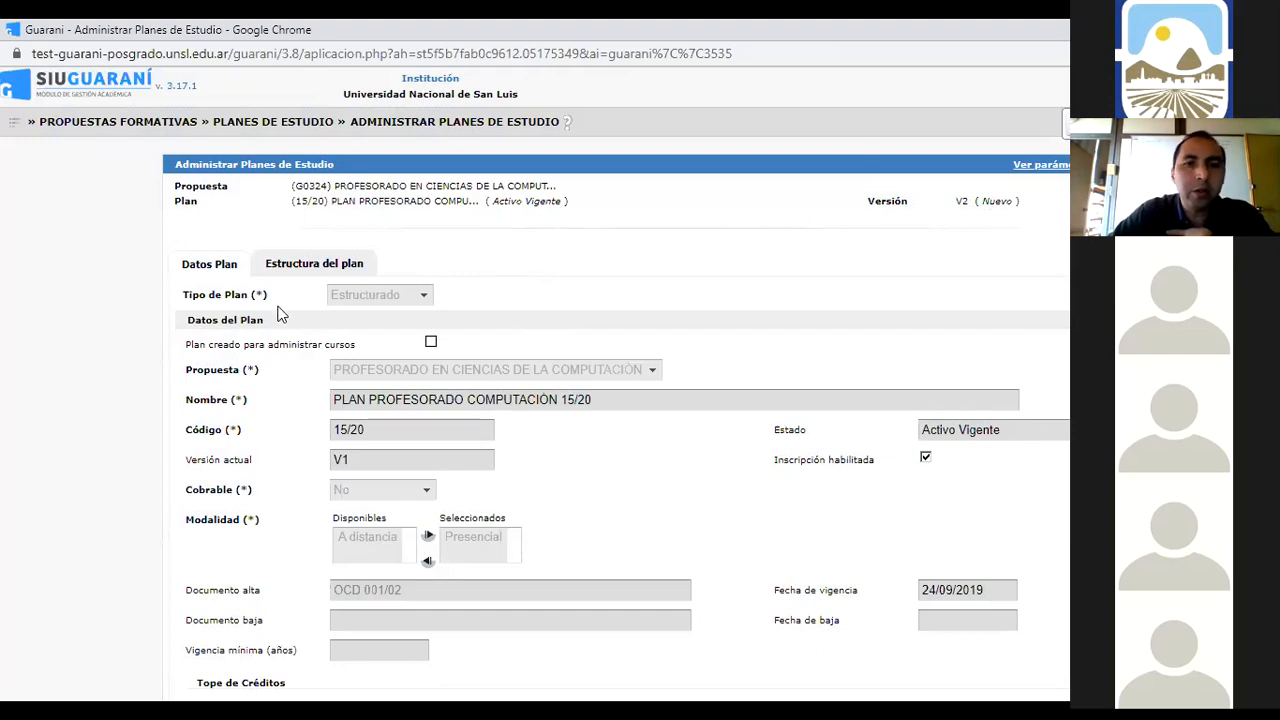
click(298, 267)
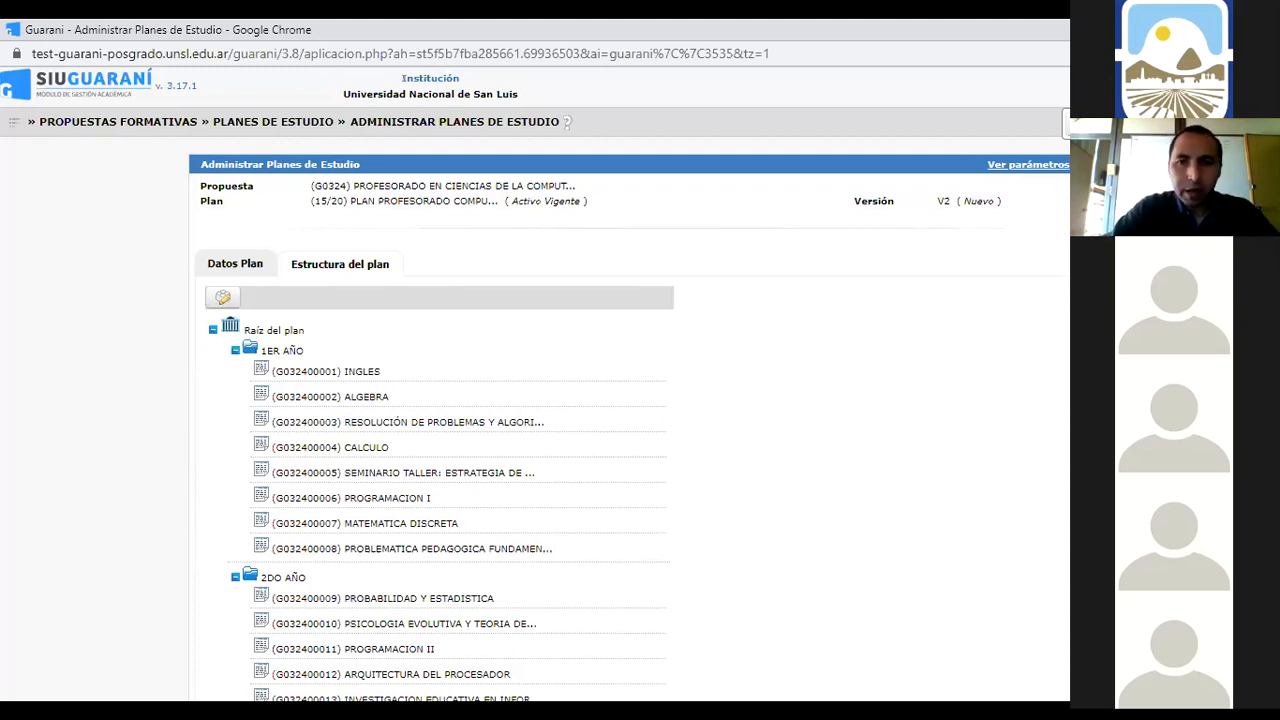
Expand the Propuestas Formativas section of the main navigation menu
click(14, 122)
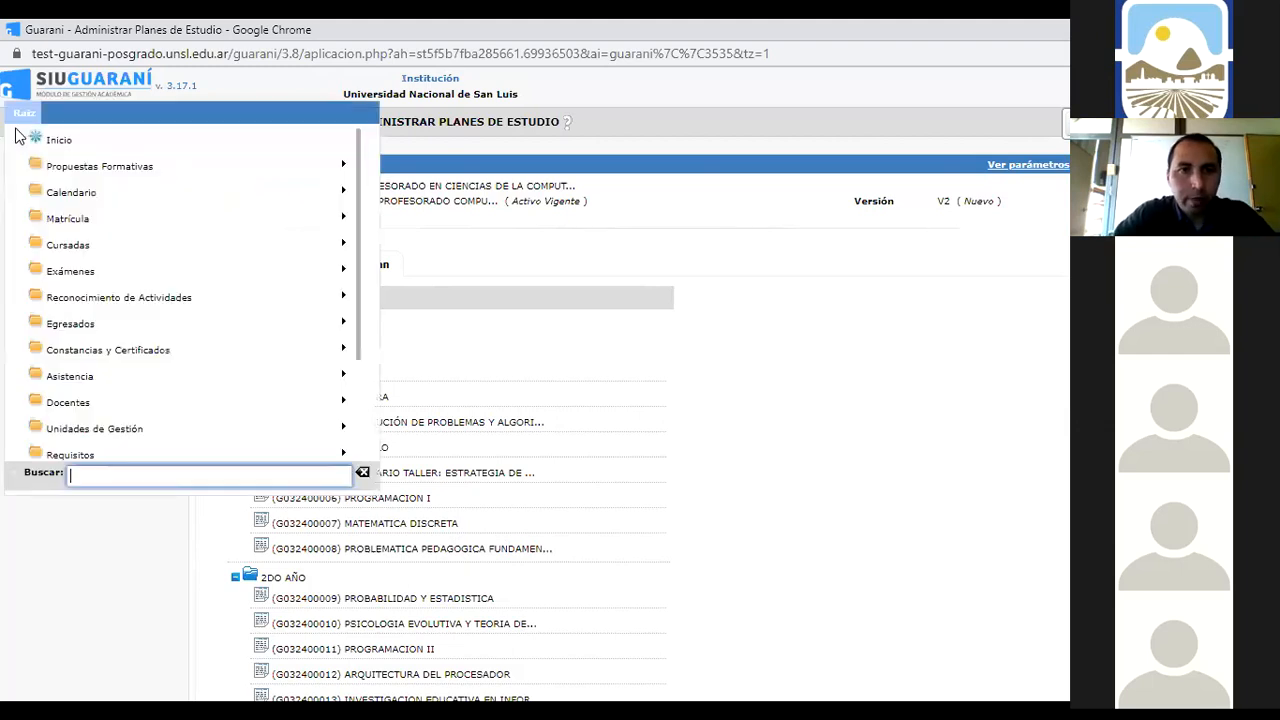
click(88, 167)
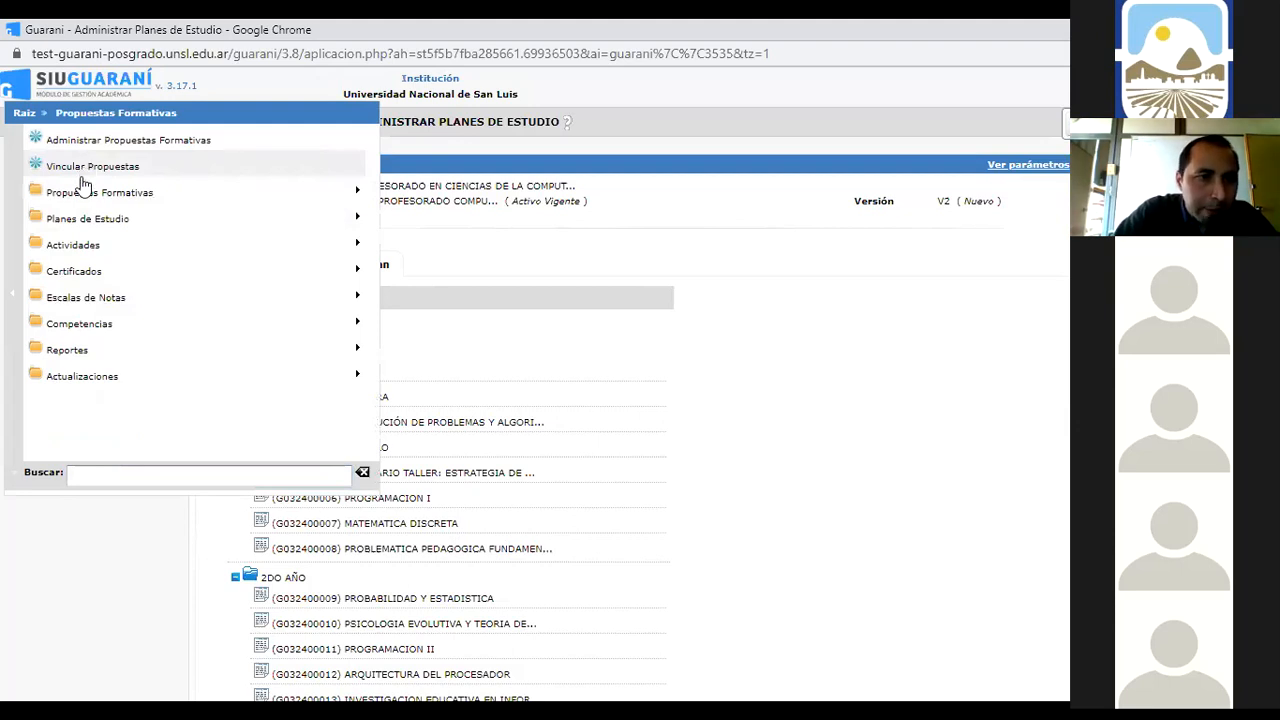